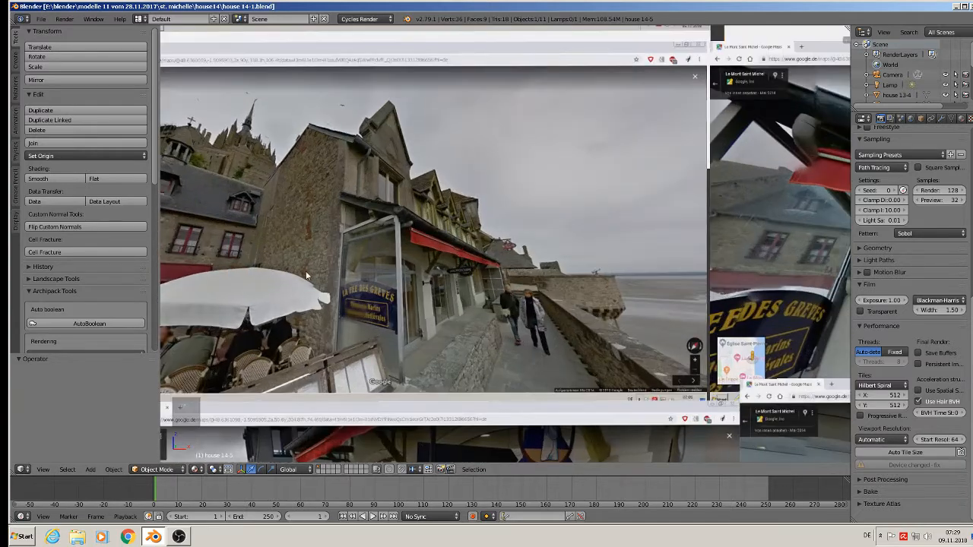
Examine the aerial and street-level reference images of the building row, its roofs, dormers and red awning
scroll(304, 247, "down", 7)
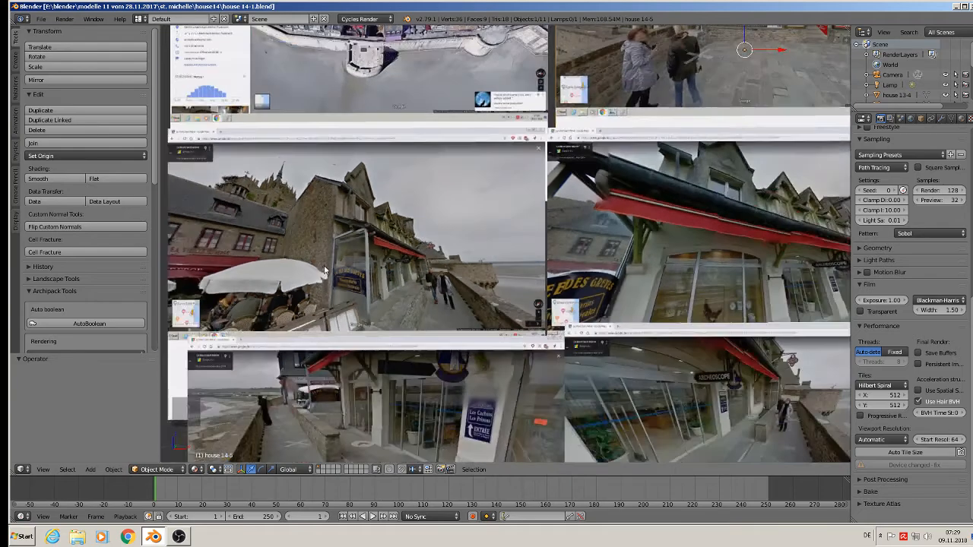
middle_click_drag(643, 250, 579, 327, "shift")
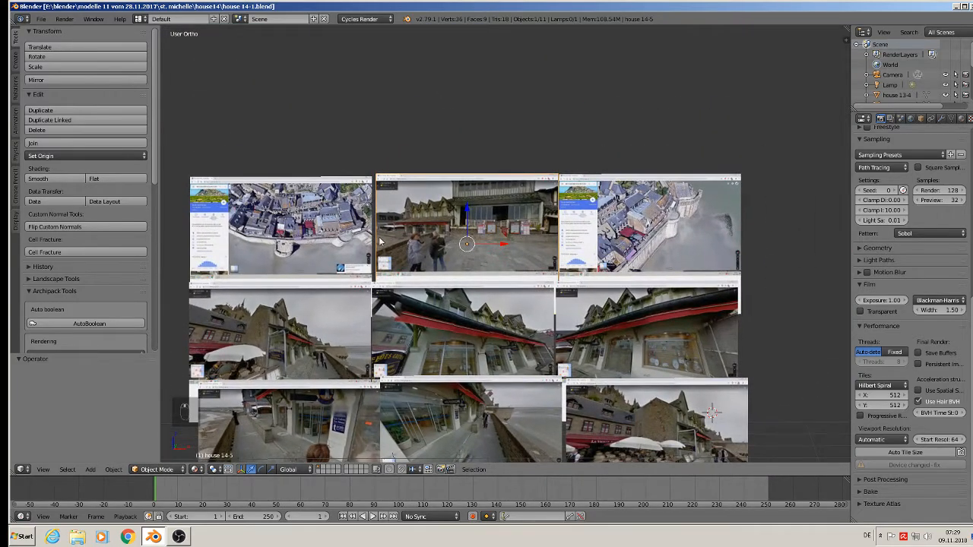
scroll(272, 206, "up", 7)
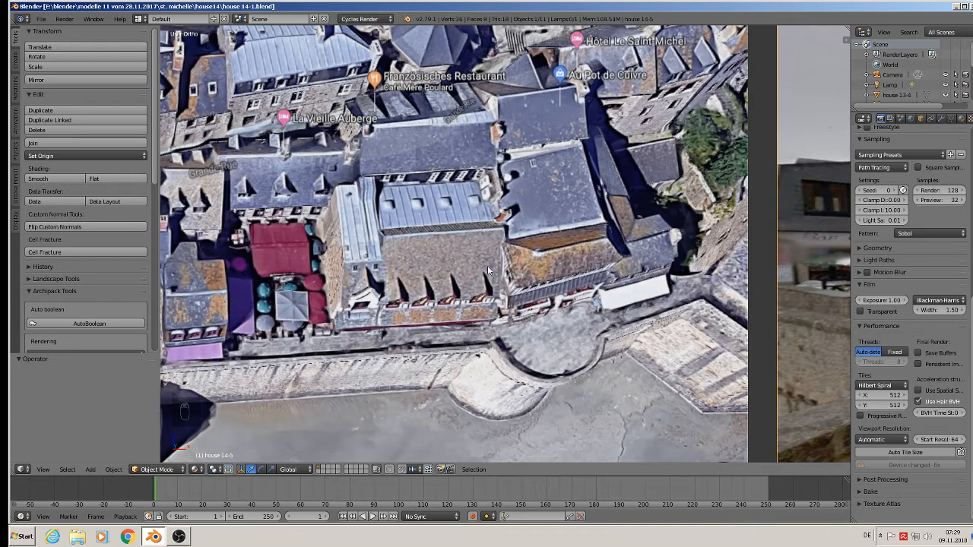
scroll(487, 265, "down", 4)
scroll(491, 283, "down", 1)
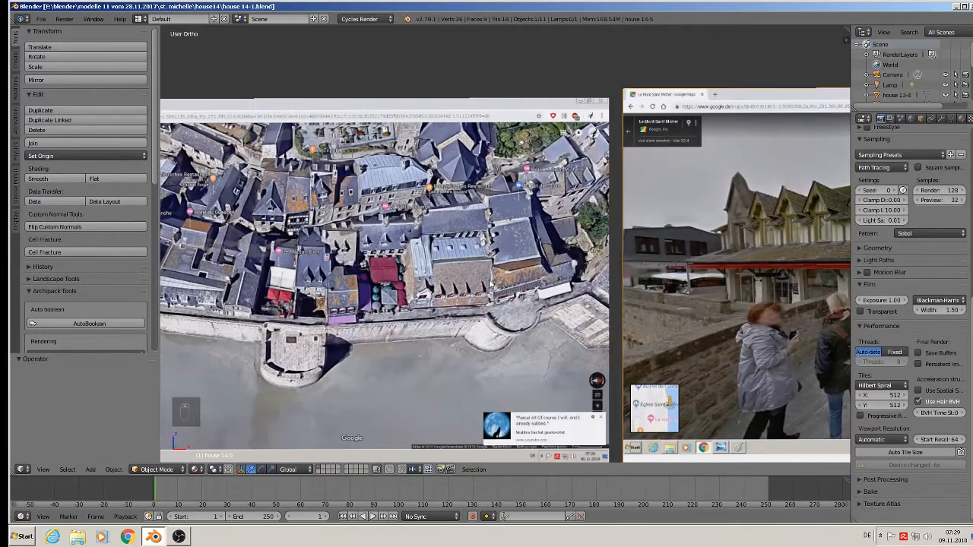
middle_click_drag(709, 342, 268, 168, "shift")
scroll(437, 326, "down", 4)
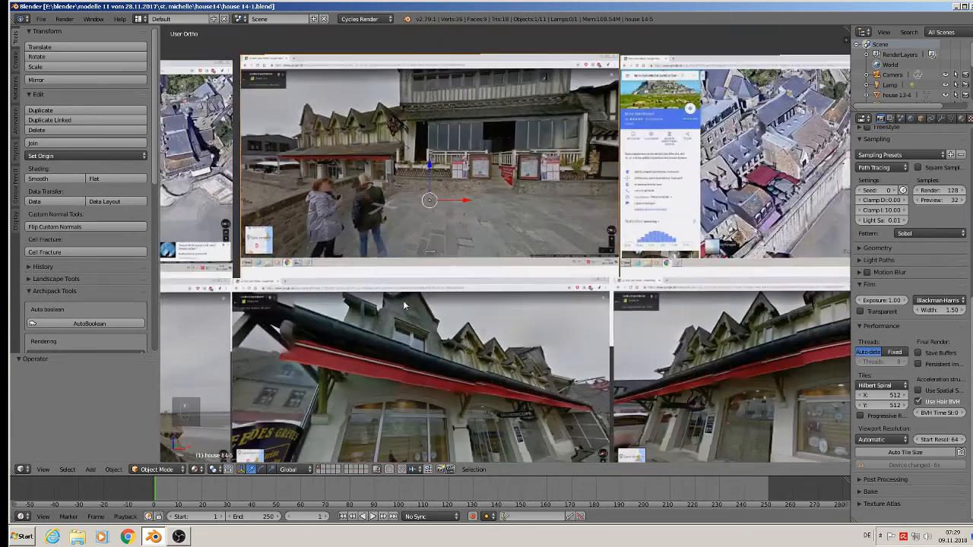
middle_click_drag(437, 325, 402, 161, "shift")
middle_click_drag(434, 237, 617, 278, "shift")
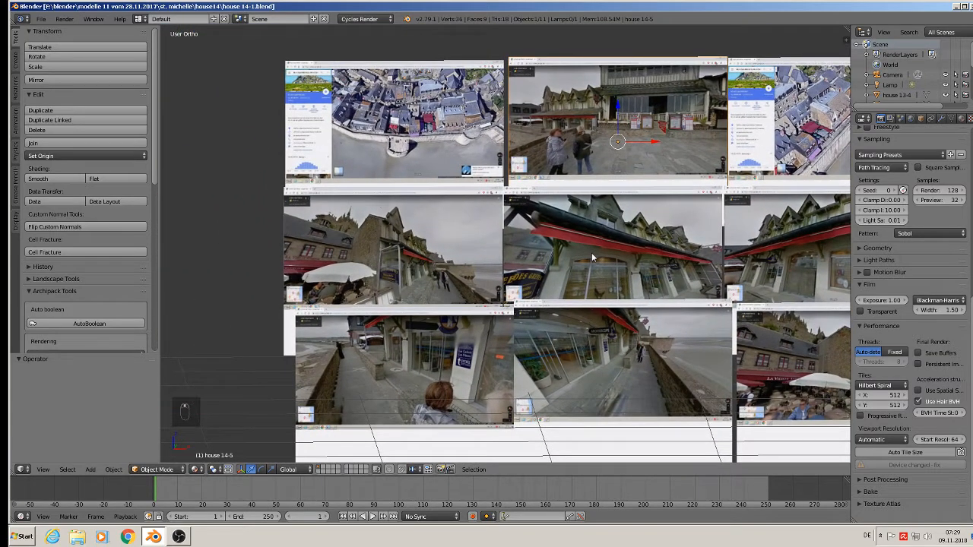
scroll(570, 151, "up", 6)
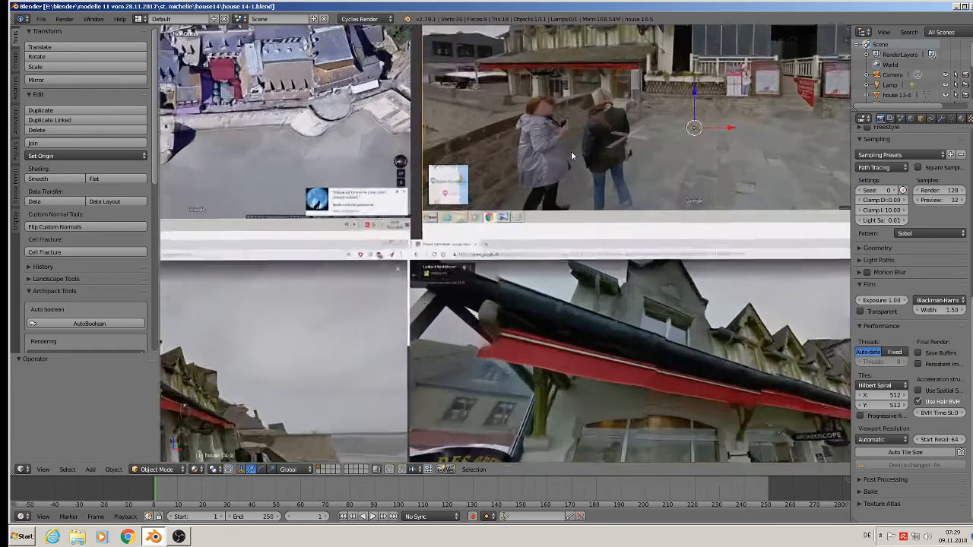
middle_click_drag(570, 150, 418, 331, "shift")
Place the 3D cursor on the street-view image with the two pedestrians, add a cube there and scale it to 0.07
left_click(433, 229)
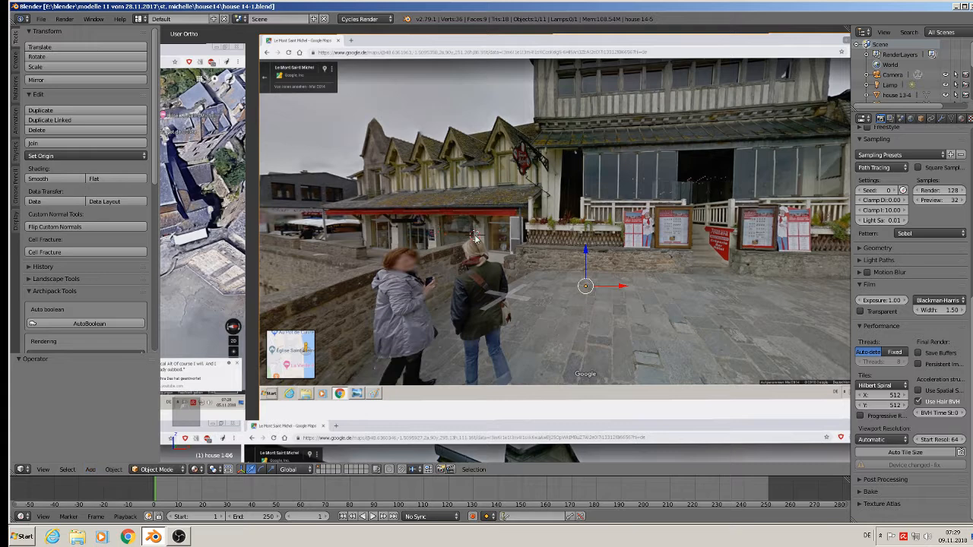
left_click(91, 468)
mouse_move(96, 458)
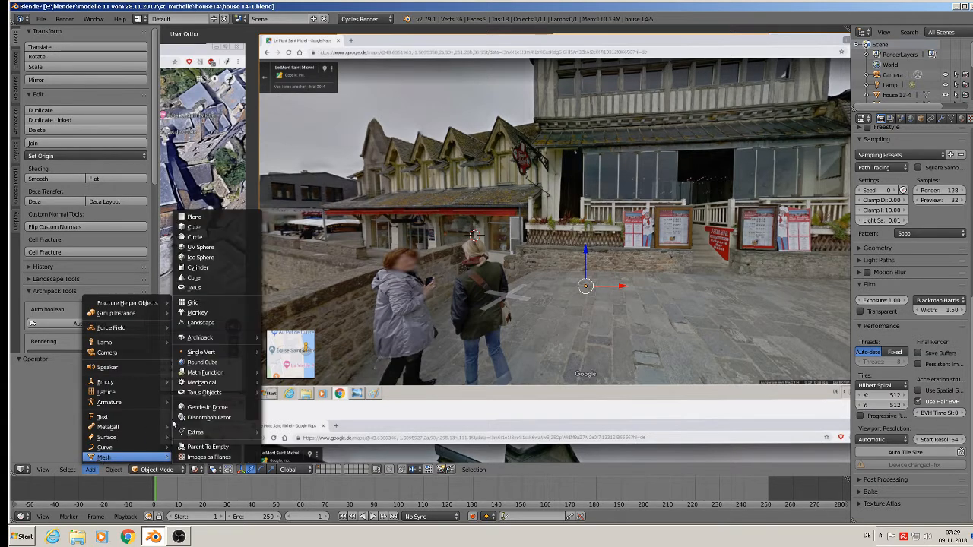
left_click(236, 228)
key("s")
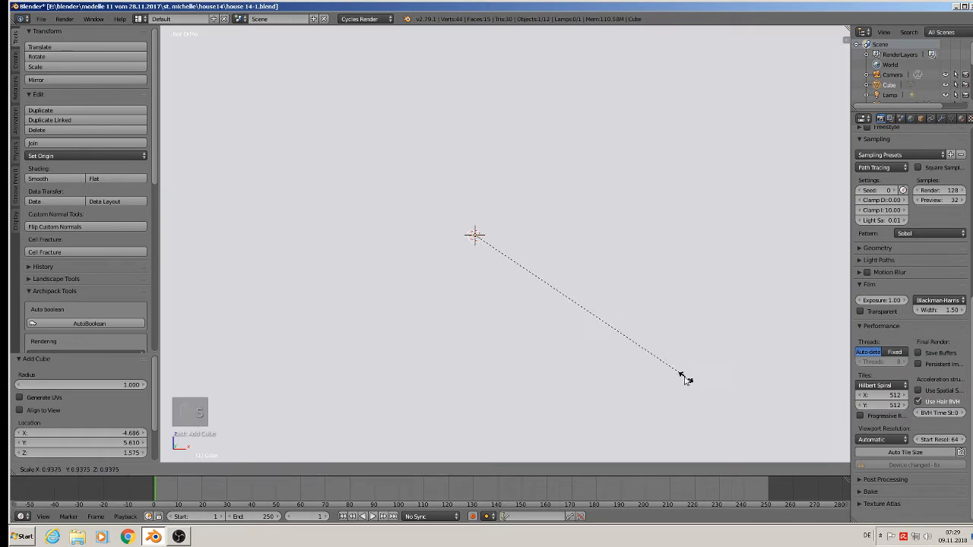
left_click(469, 257)
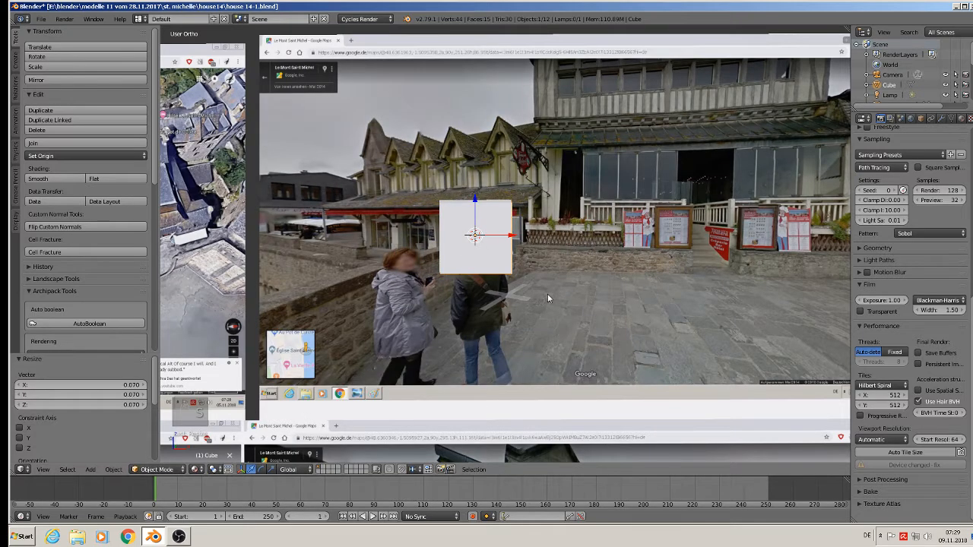
Stretch the cube along the X axis to about 2.6 times its width
key("s")
key("x")
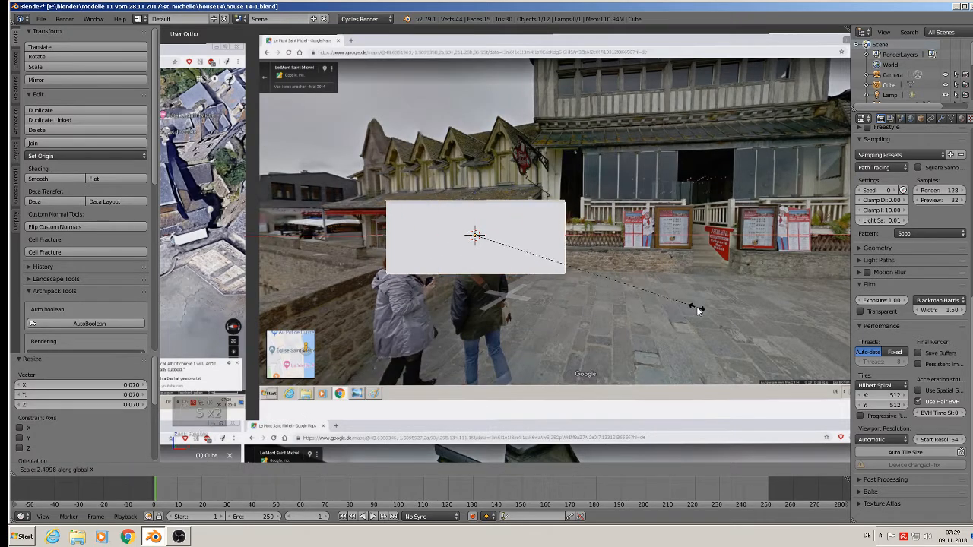
left_click(694, 307)
key("s")
key("x")
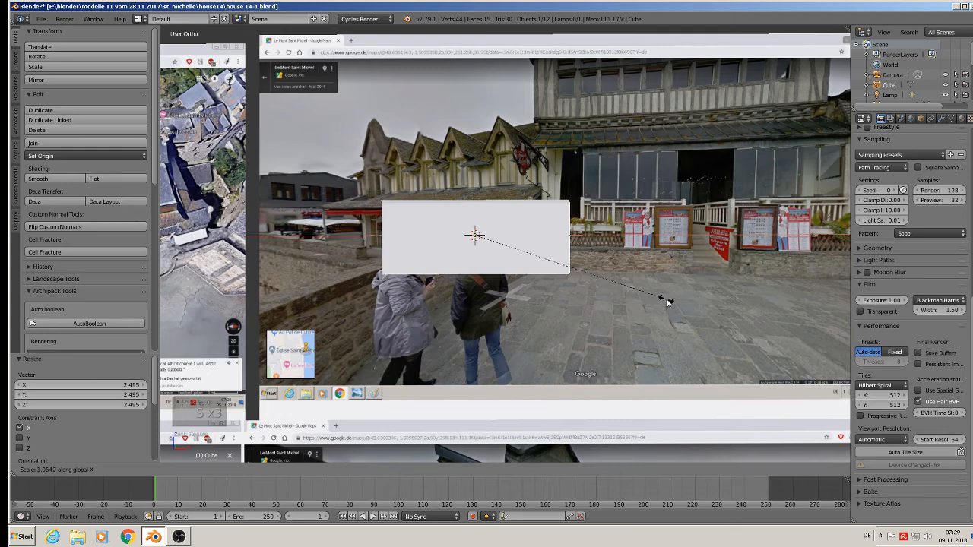
left_click(665, 300)
key("s")
key("x")
left_click(670, 301)
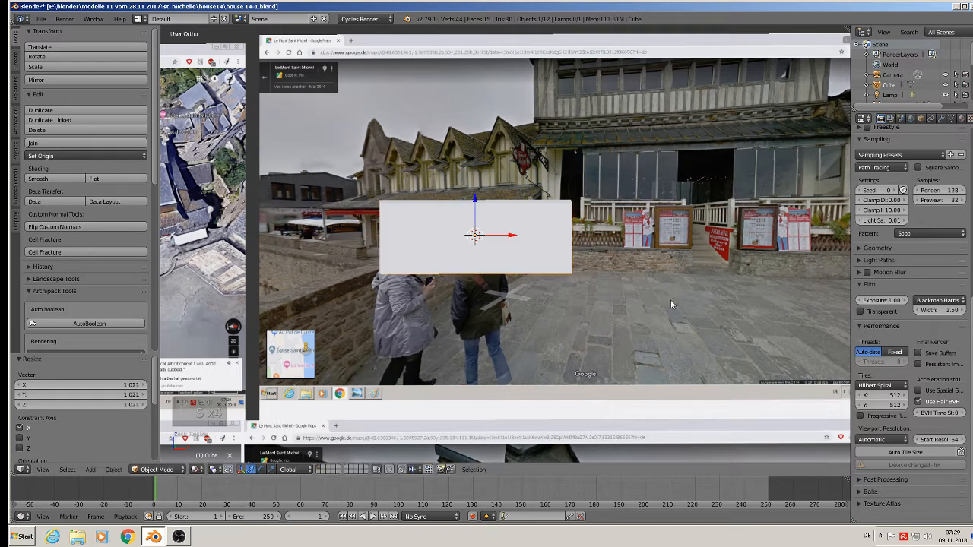
Lower the box 0.11 along the Z axis so it sits below the shop front in the reference image
middle_click_drag(671, 300, 489, 232)
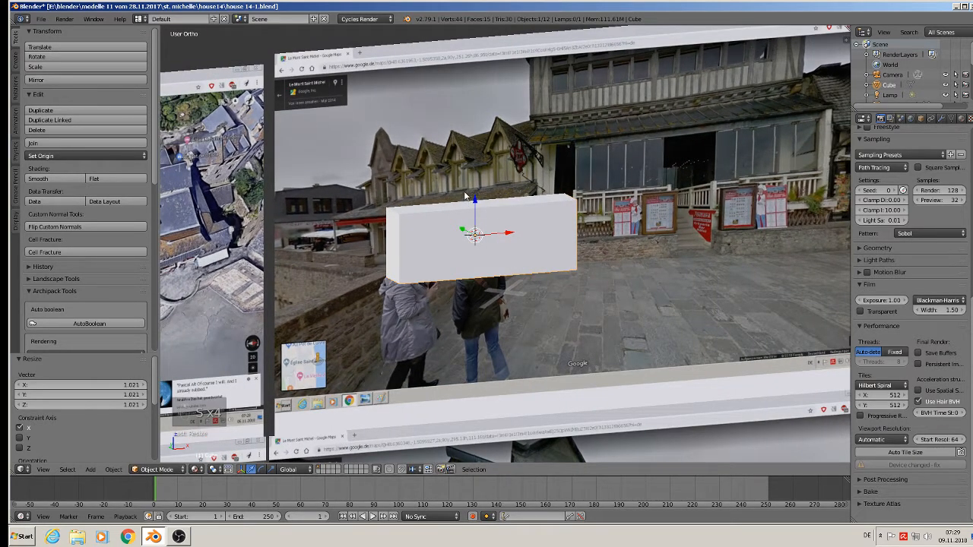
key("g")
key("z")
left_click(480, 259)
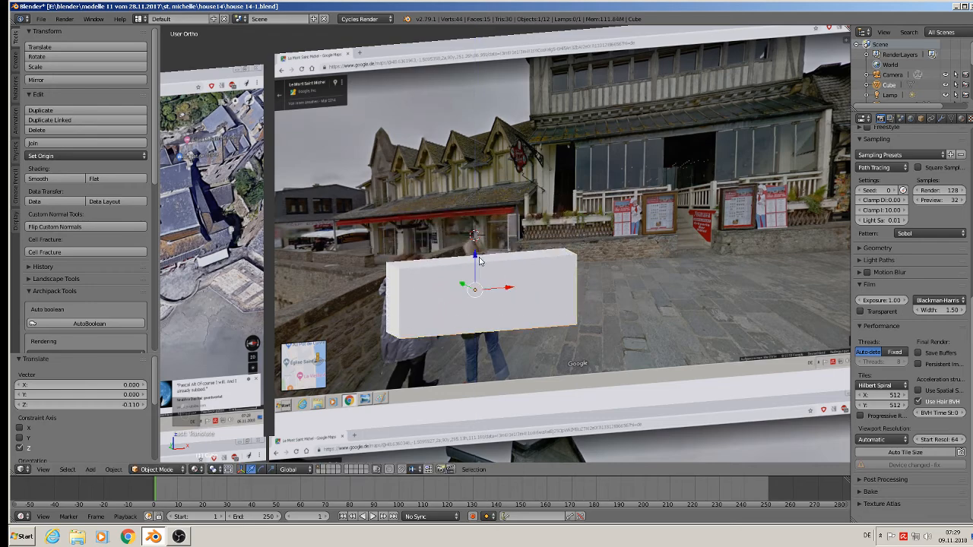
middle_click_drag(478, 280, 439, 275)
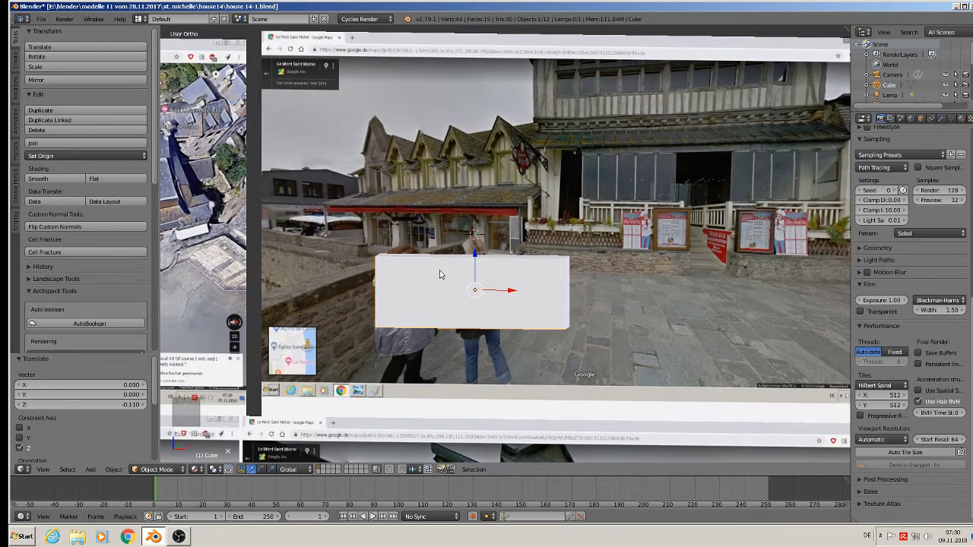
Cut one horizontal edge loop around the box in Edit Mode and raise it about 0.04 along Z toward the top
key("Tab")
middle_click_drag(440, 274, 308, 294)
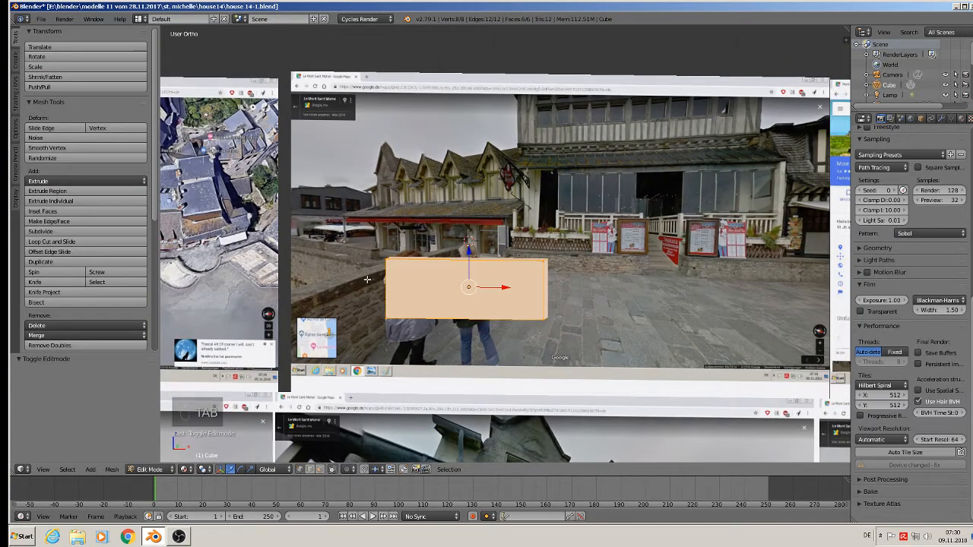
scroll(367, 280, "up", 2)
key("ctrl+r")
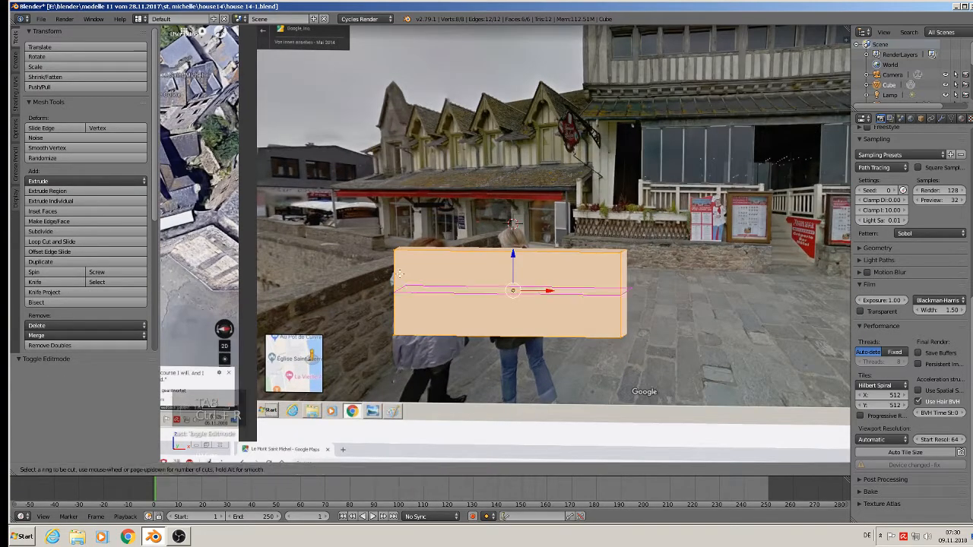
left_click(399, 273)
left_click(400, 273)
key("g")
key("z")
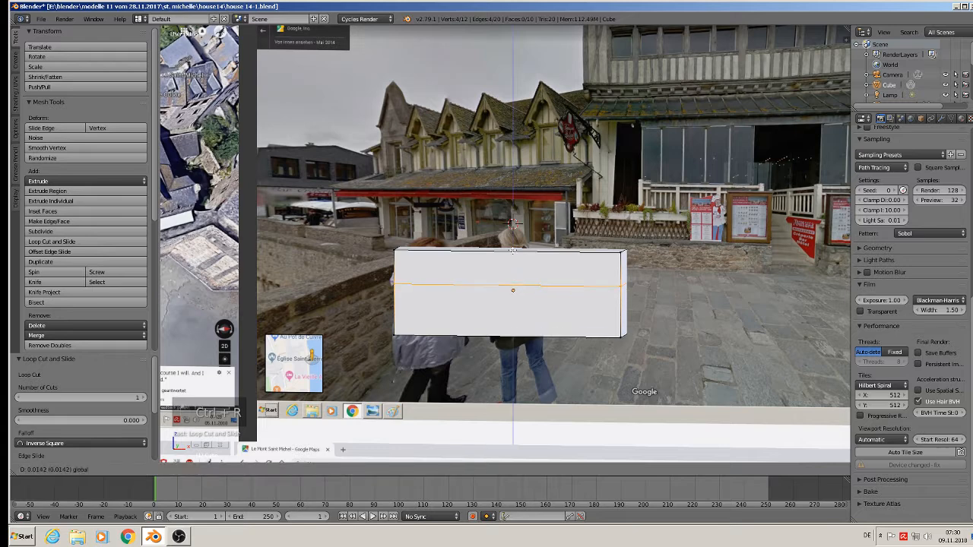
left_click(512, 232)
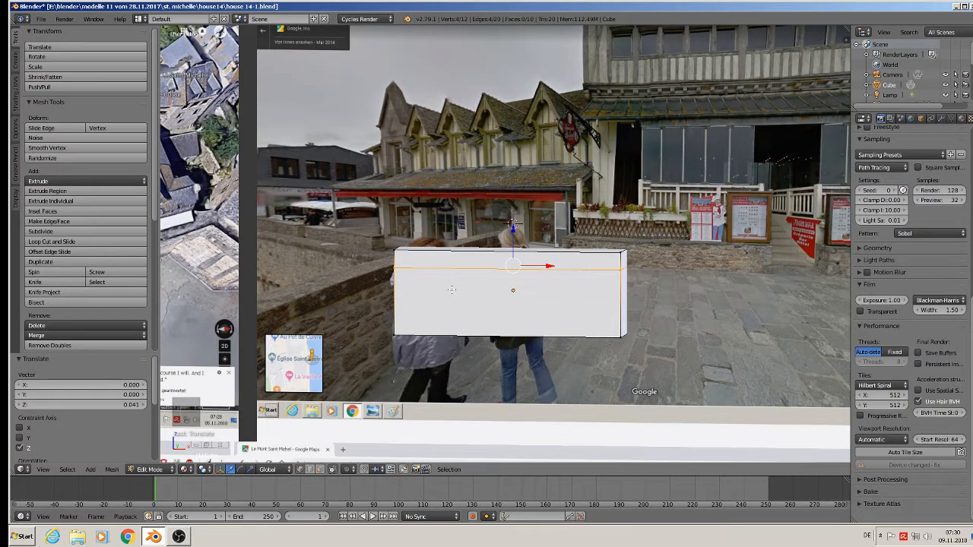
left_click_drag(509, 226, 516, 232)
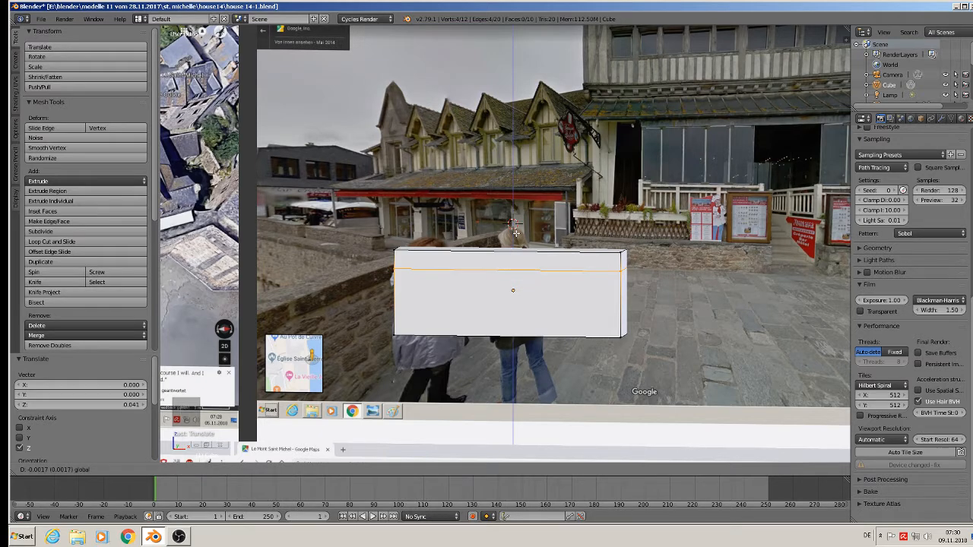
left_click_drag(515, 232, 515, 233)
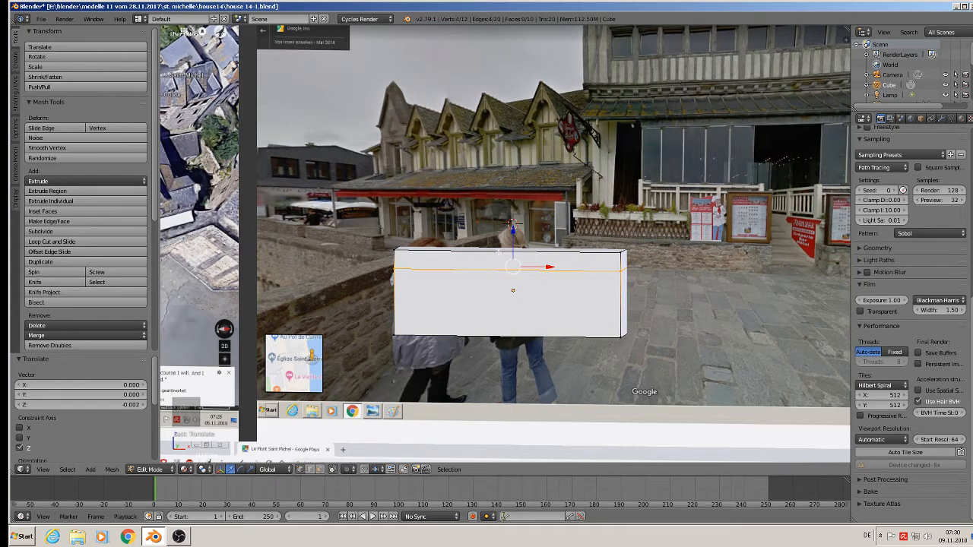
Extrude the box's top face upward by 0.036 and return to Object Mode
middle_click_drag(536, 266, 508, 343)
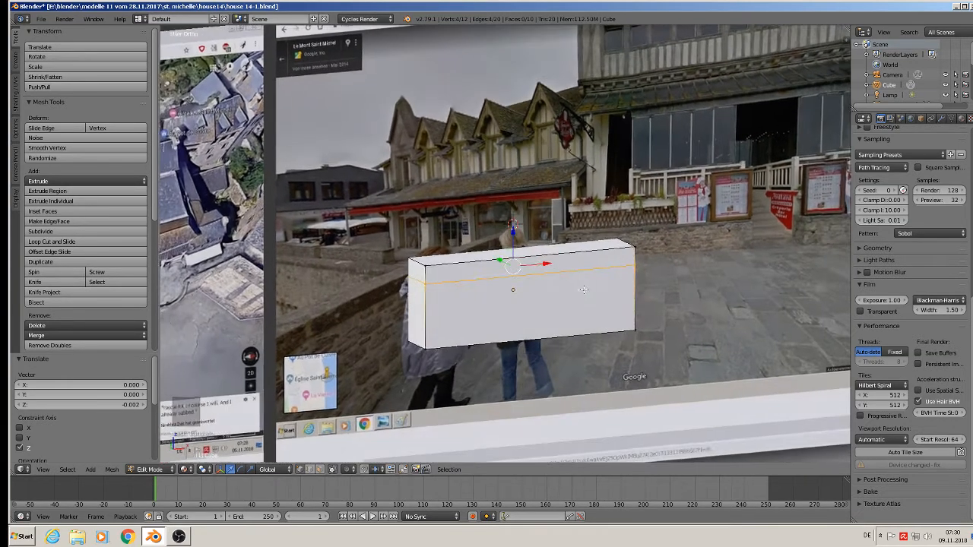
left_click(319, 470)
right_click(511, 248)
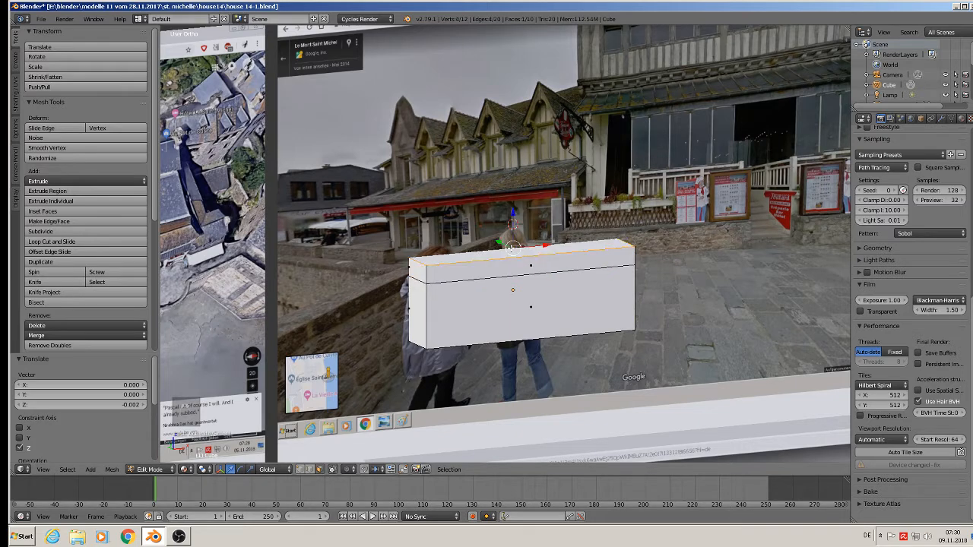
scroll(515, 268, "up", 2)
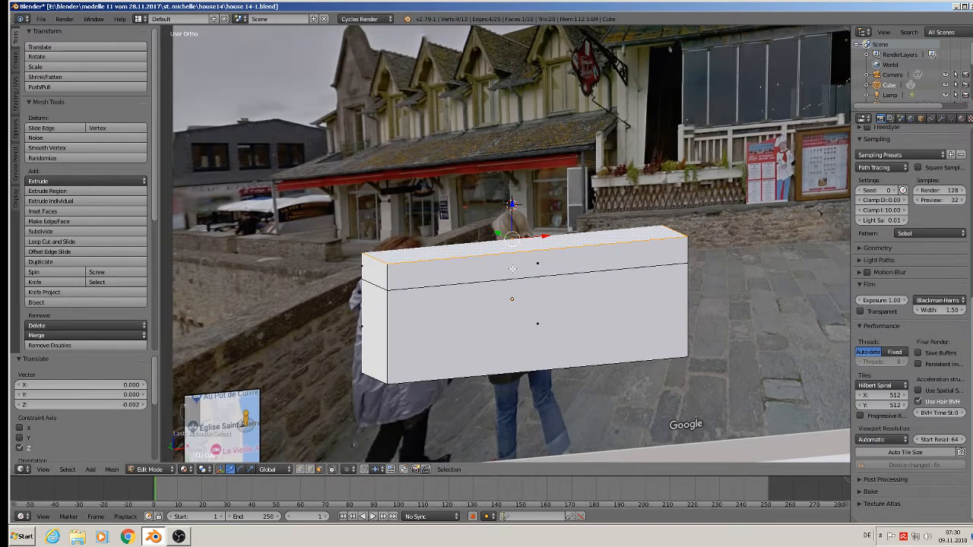
key("e")
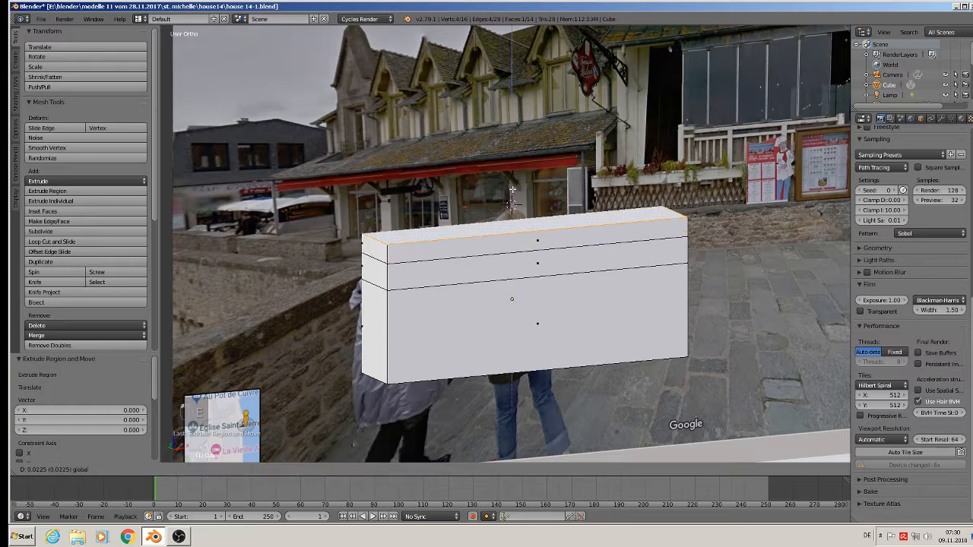
left_click(514, 176)
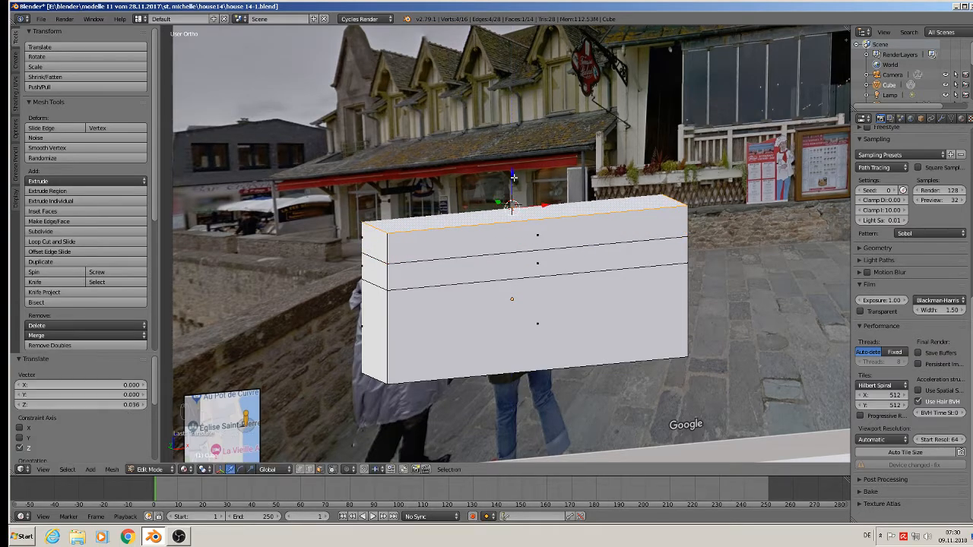
middle_click_drag(494, 213, 497, 248)
key("Tab")
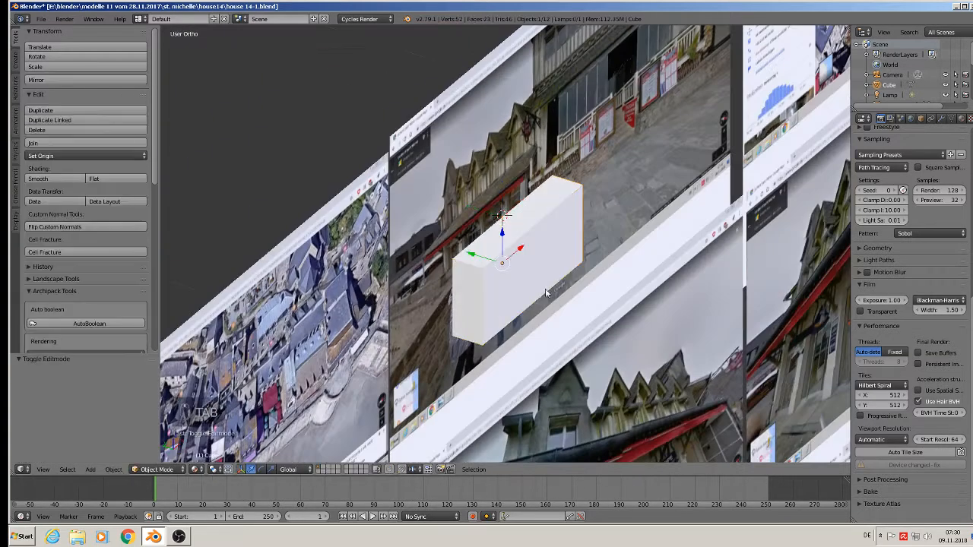
Move the box -0.605 along Y, away from the reference images, and deepen it by scaling -2.623 along Y
left_click_drag(481, 257, 738, 327)
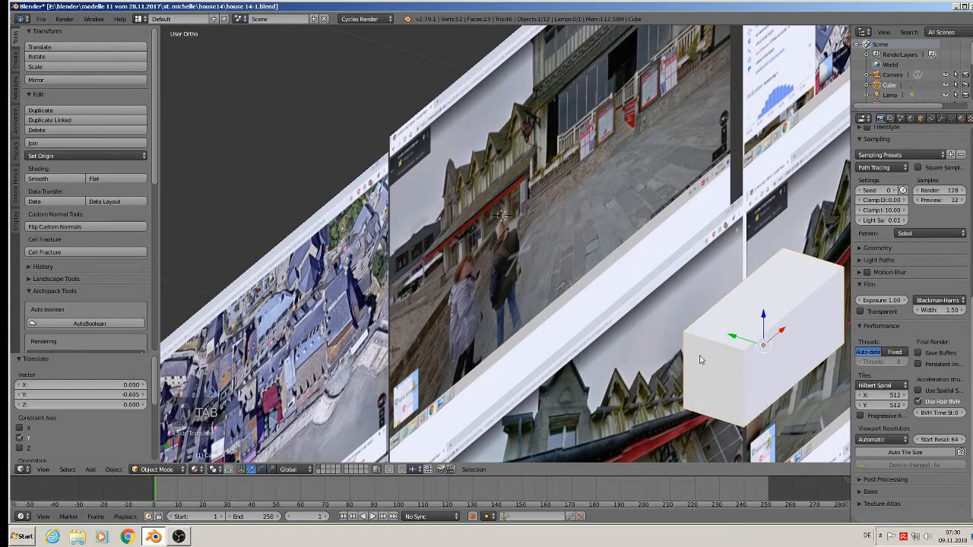
middle_click_drag(611, 362, 422, 241, "shift")
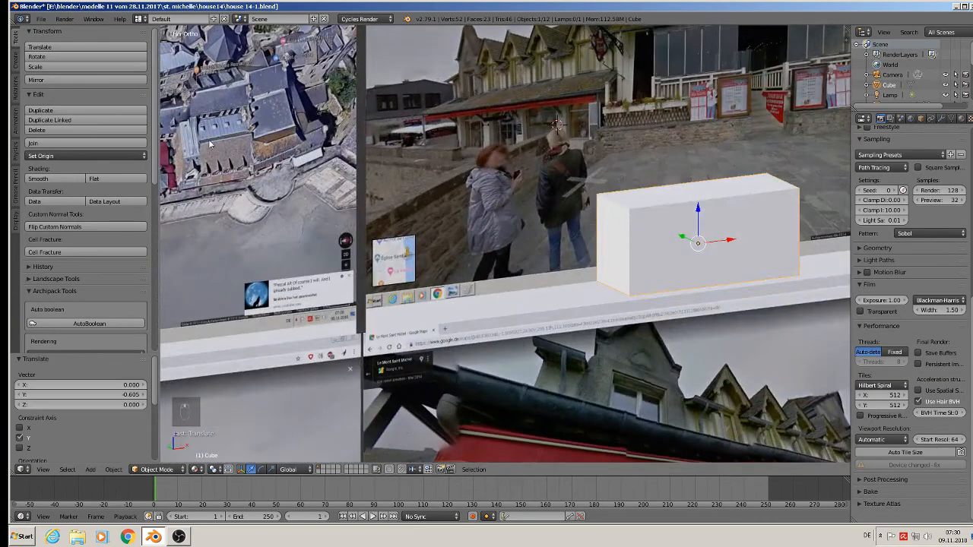
middle_click_drag(474, 335, 668, 322)
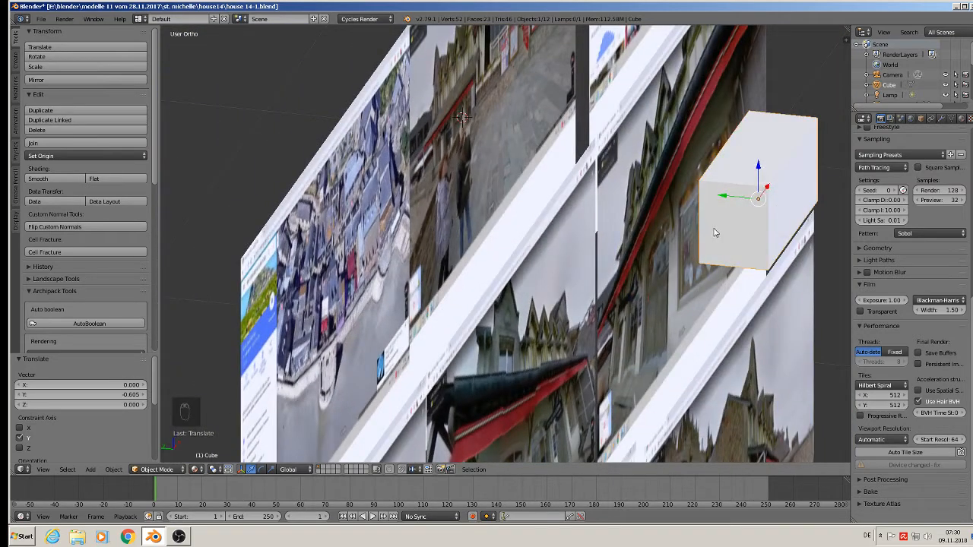
key("s")
key("y")
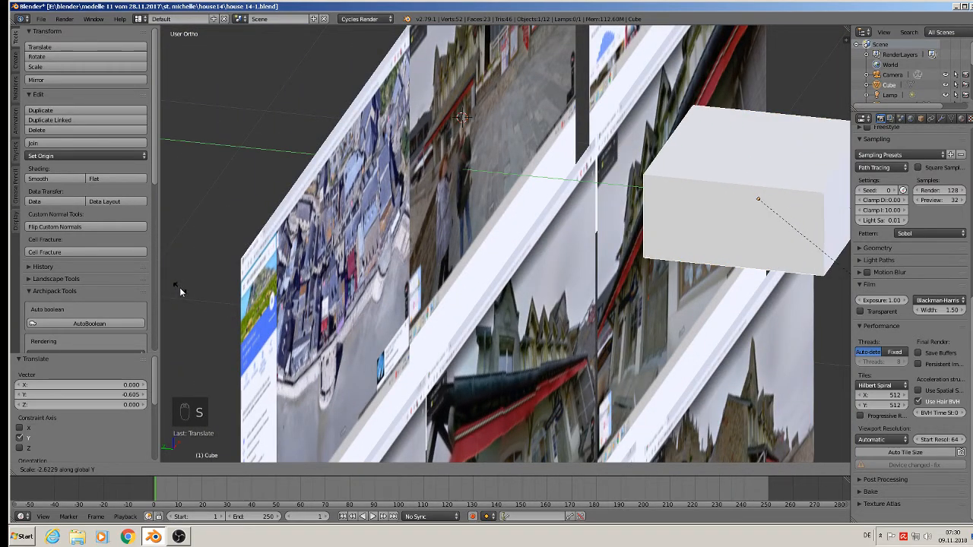
left_click(181, 291)
middle_click_drag(180, 292, 300, 182)
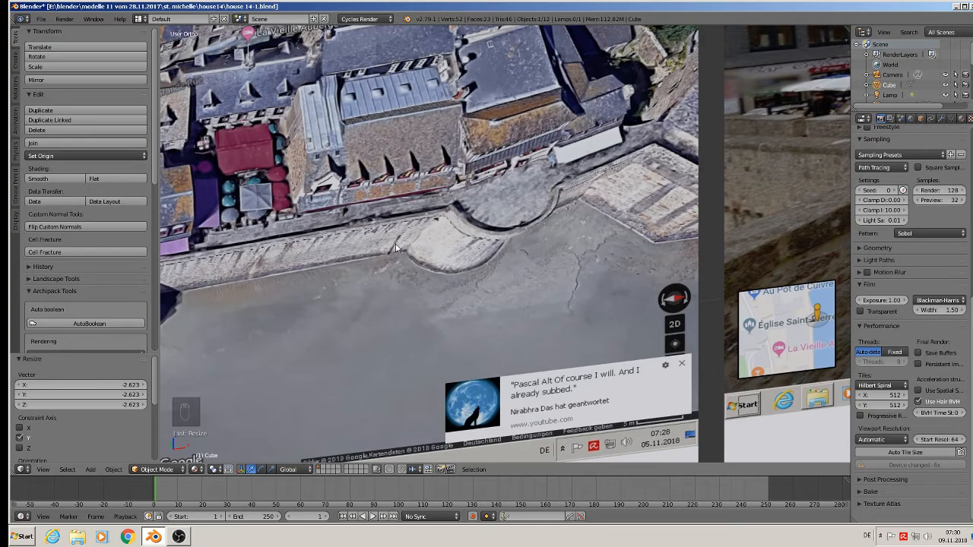
scroll(395, 249, "down", 3)
scroll(471, 246, "down", 3)
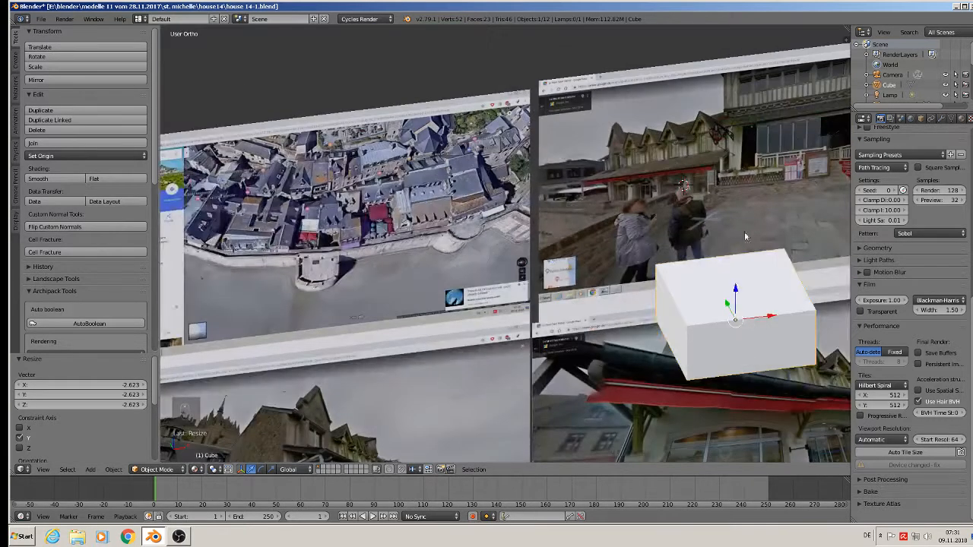
Enter Edit Mode and cut one edge loop across the box's width, slid toward its front side
scroll(749, 251, "up", 2)
scroll(749, 274, "up", 1)
scroll(690, 309, "down", 2)
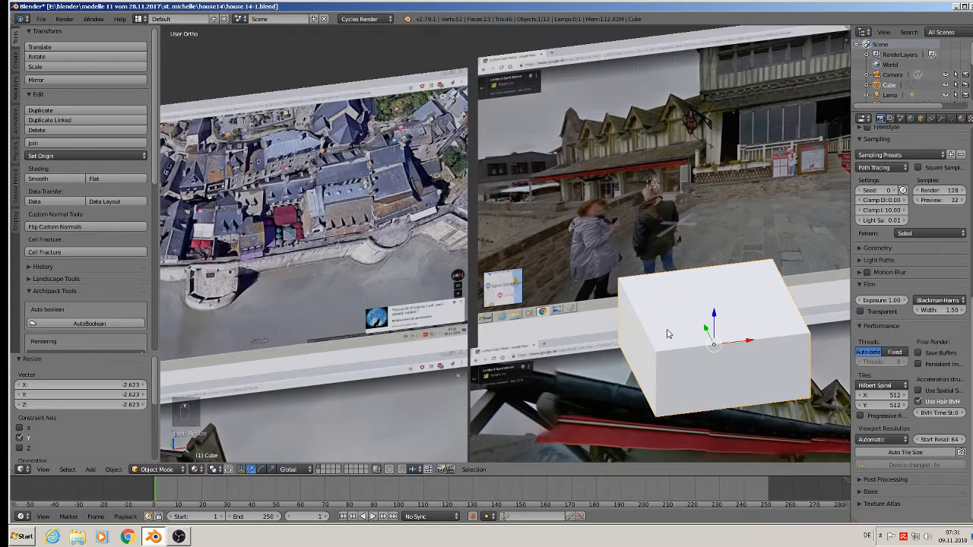
scroll(638, 319, "up", 1)
scroll(630, 316, "up", 2)
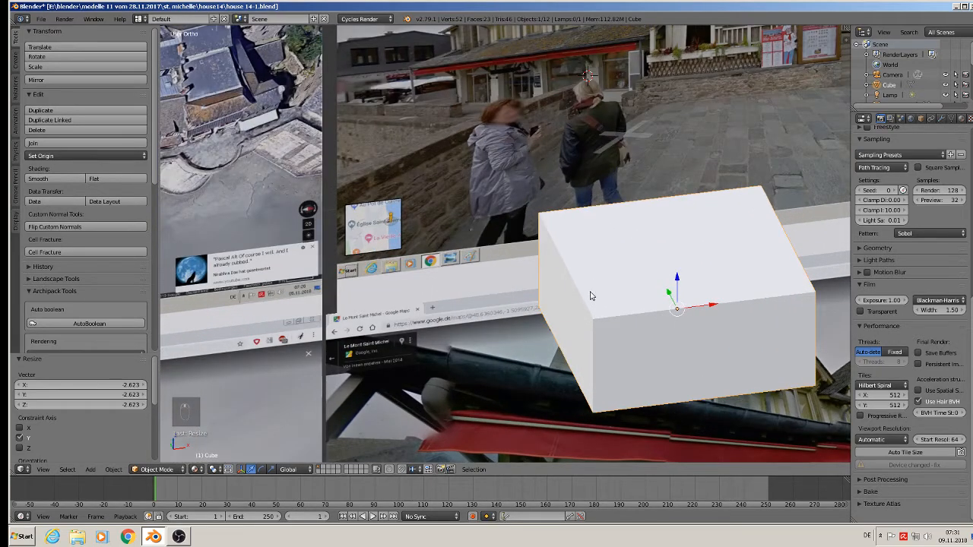
key("Tab")
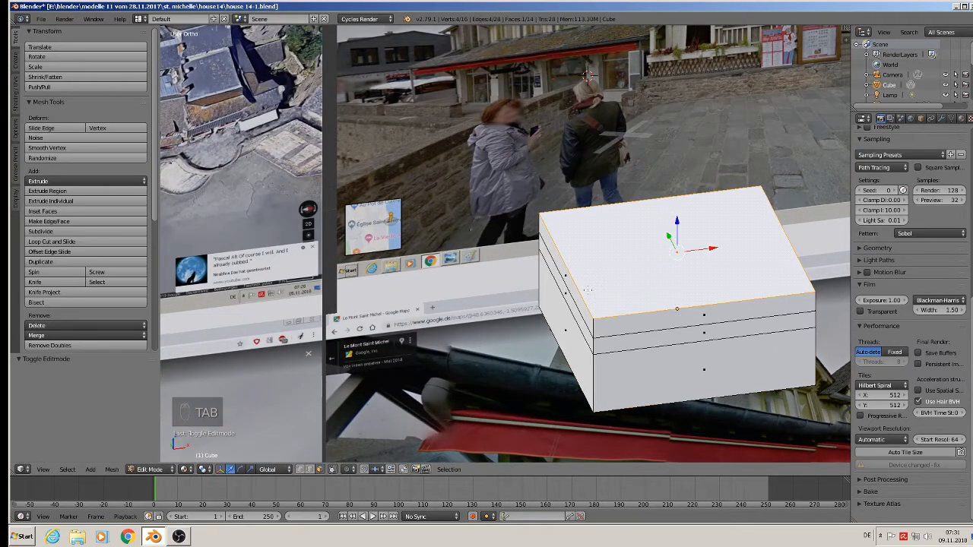
key("ctrl+r")
left_click(590, 295)
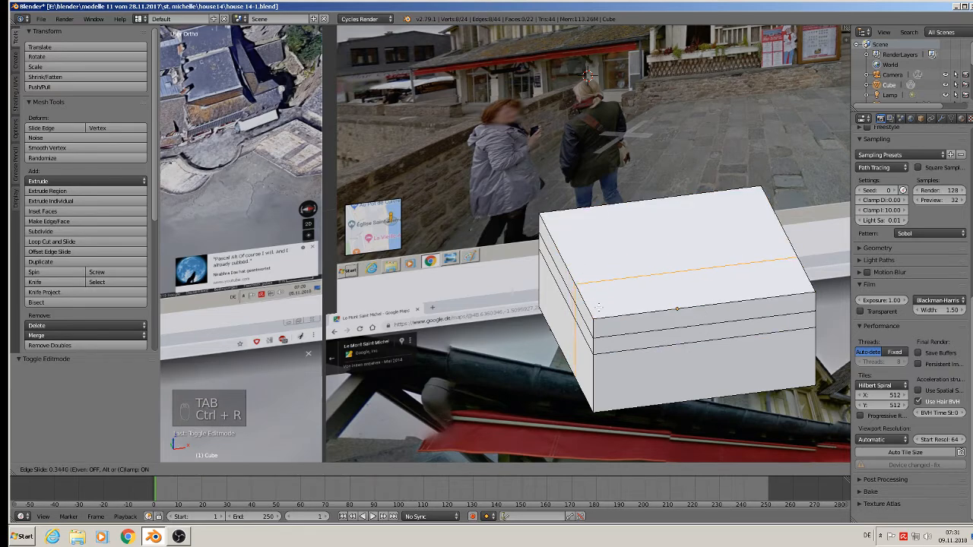
left_click(599, 308)
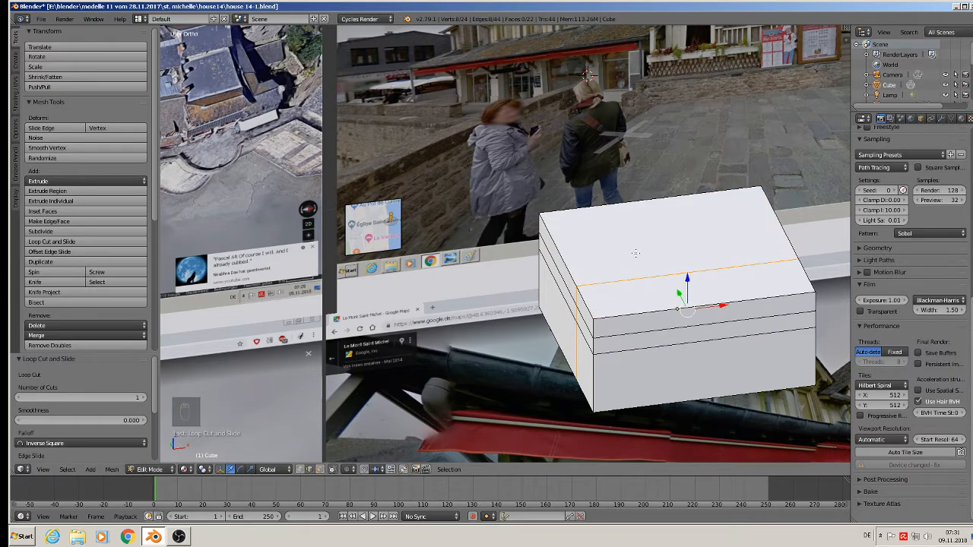
Cut an edge loop running front to back, about a third of the width from the box's left side
key("ctrl+e")
key("ctrl+r")
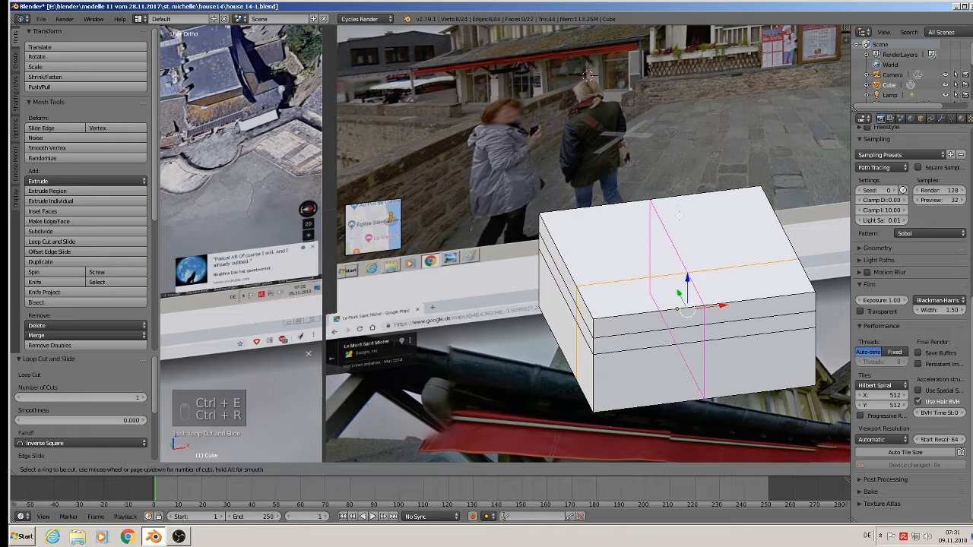
left_click(680, 208)
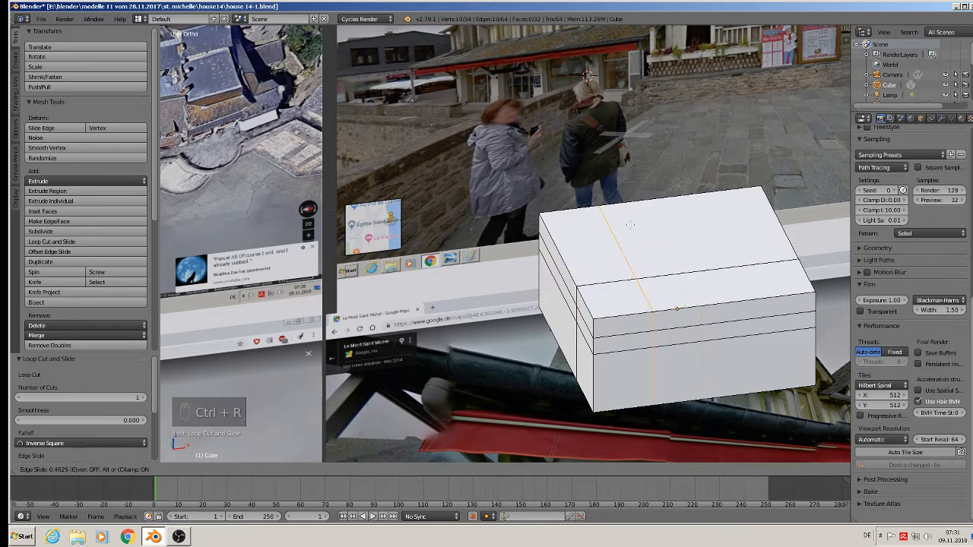
left_click(635, 225)
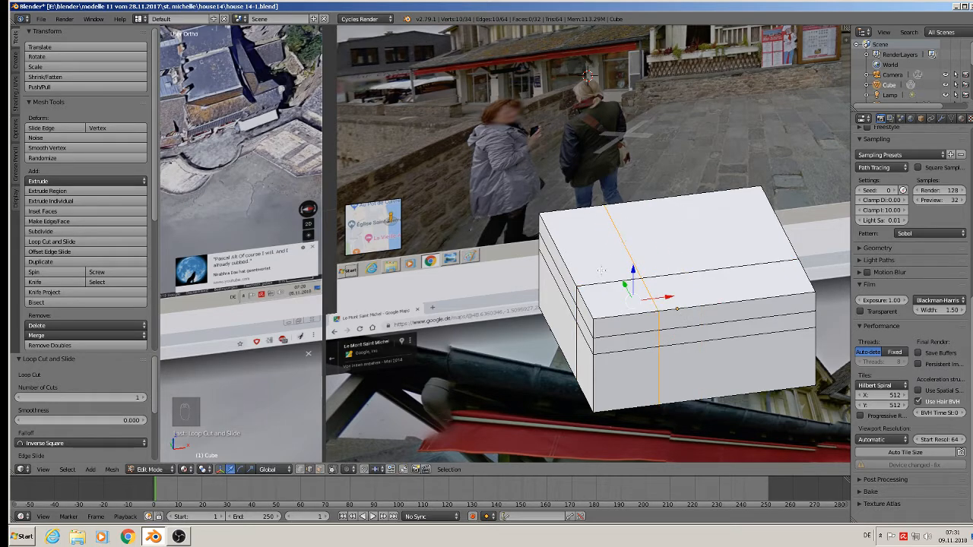
Try raising the left rear top face 0.020 along Z and triangulating it, and undo both changes
left_click(320, 469)
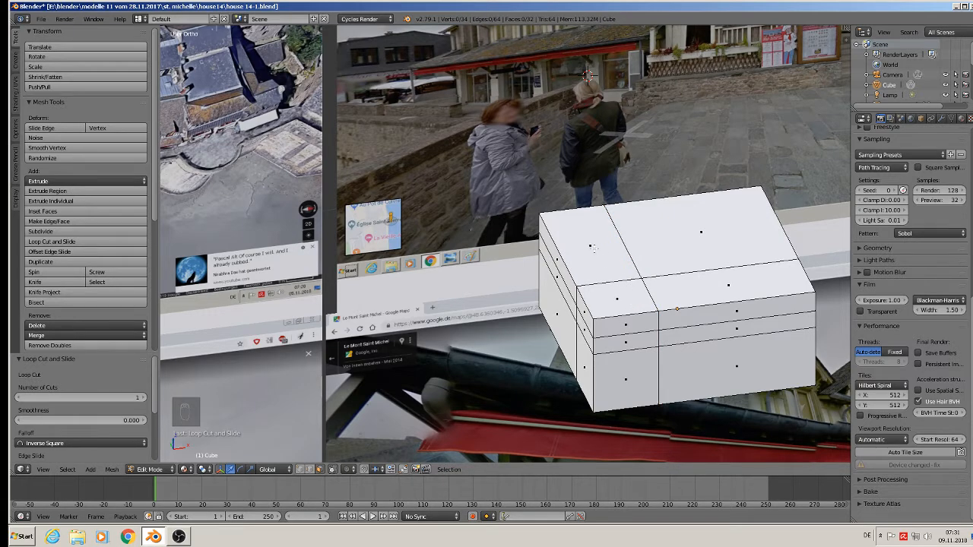
right_click(589, 248)
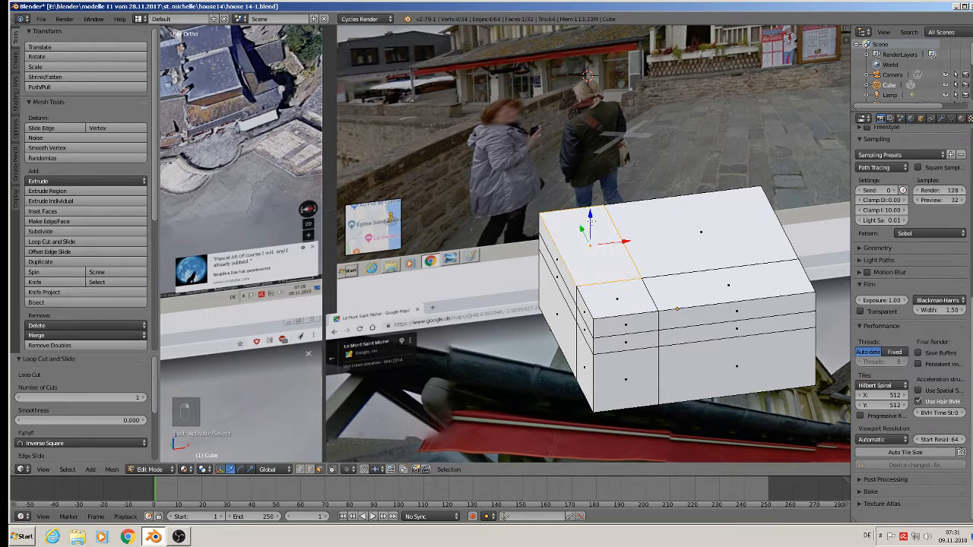
key("g")
key("z")
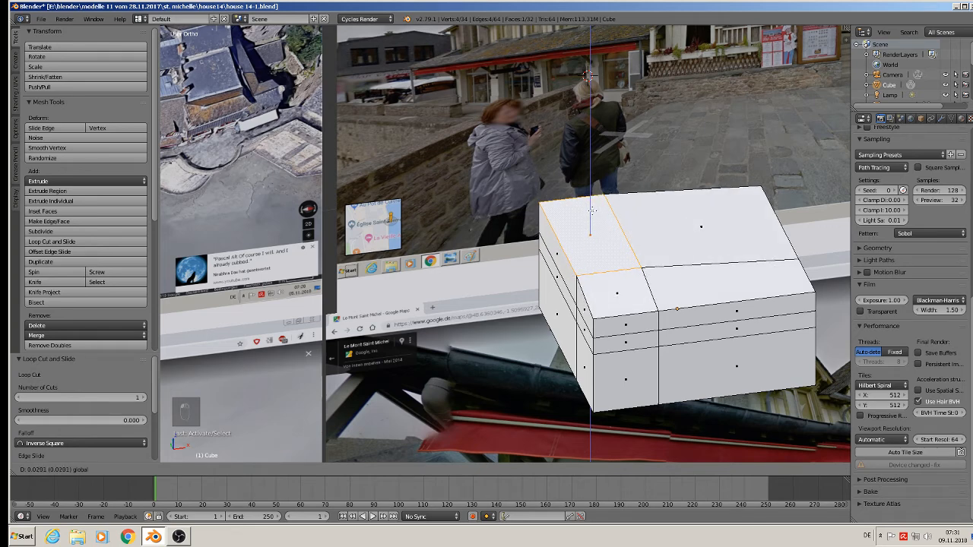
left_click(592, 211)
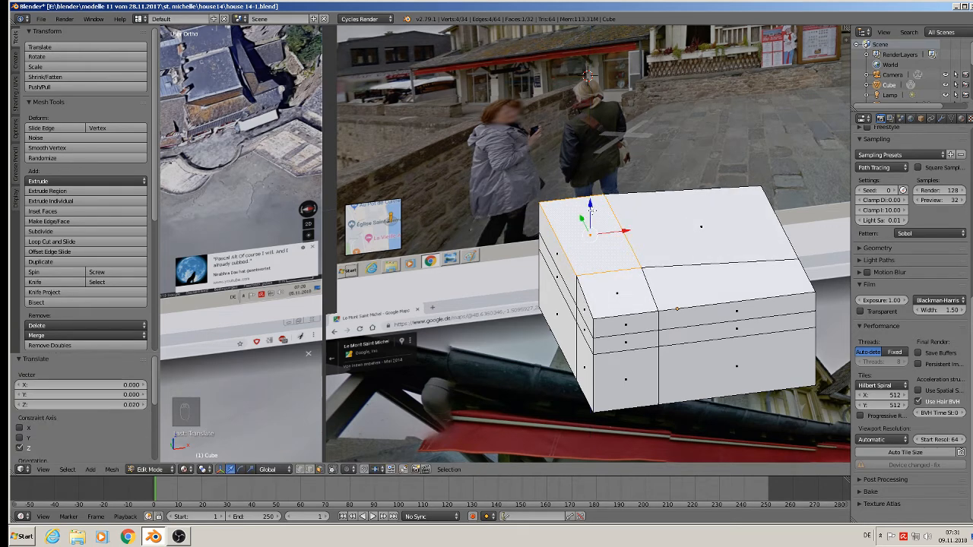
key("ctrl+t")
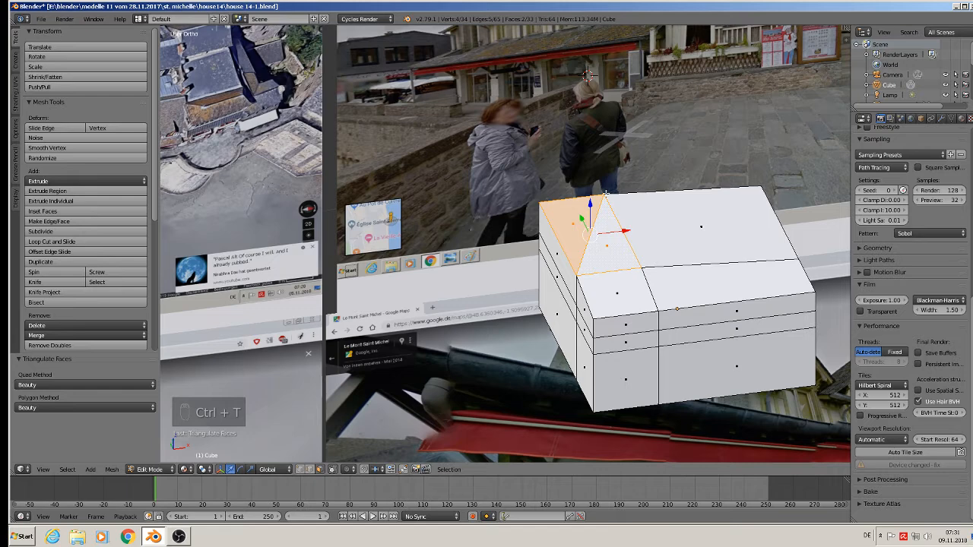
key("ctrl+z")
key("ctrl+z")
key("ctrl+z")
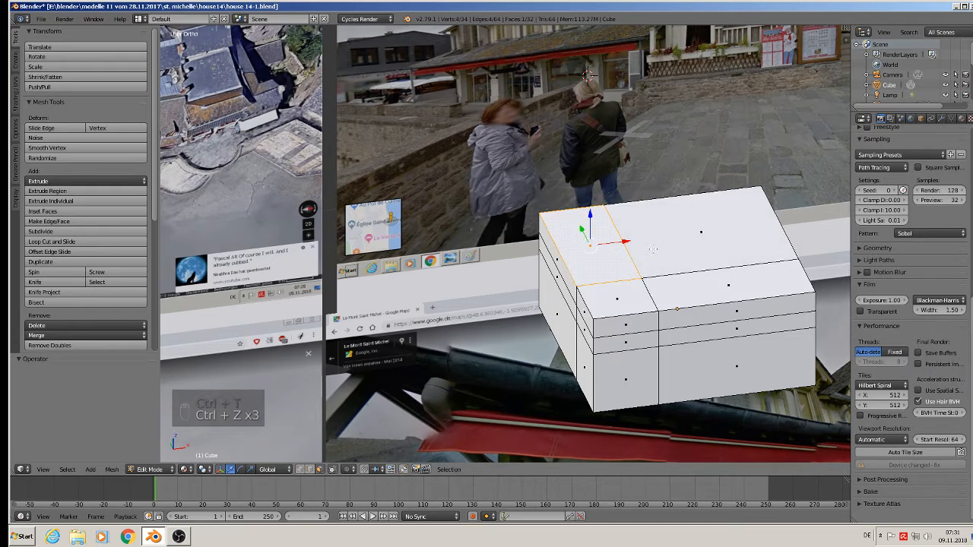
Cut a second front-to-back edge loop and slide it fully against the existing one to create a nearly vertical seam
key("ctrl+r")
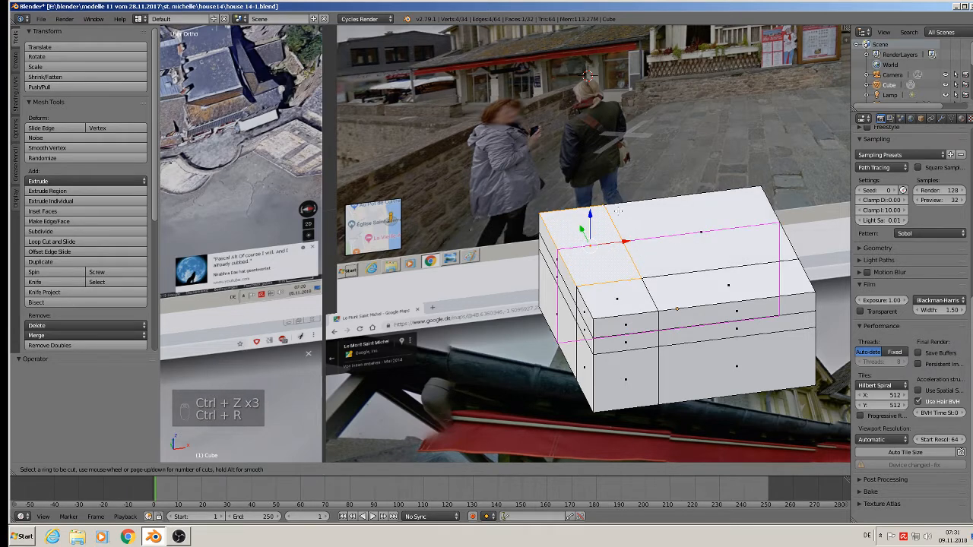
left_click(687, 251)
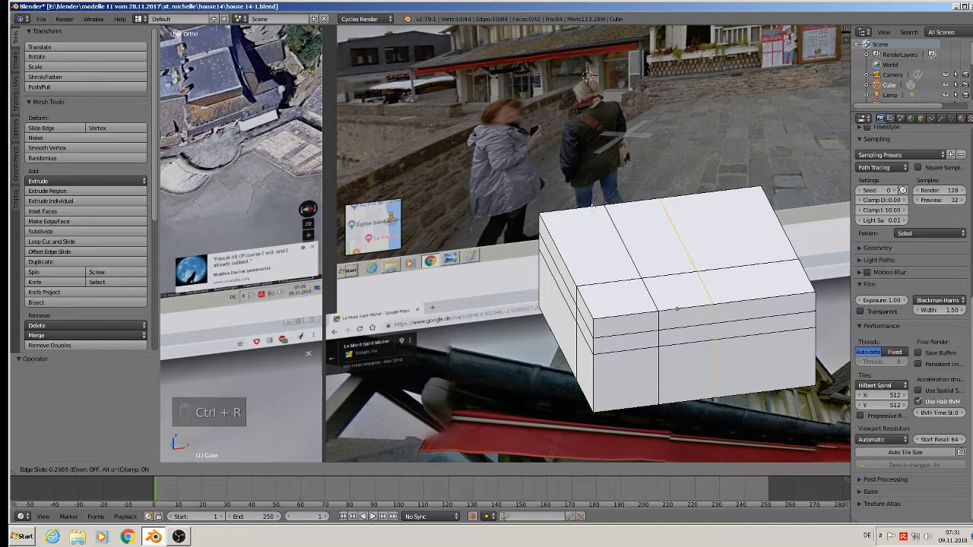
left_click(542, 210)
Raise the front and rear cross edges of the left rear top section 0.057 along Z to form the higher roof
middle_click_drag(619, 264, 665, 301)
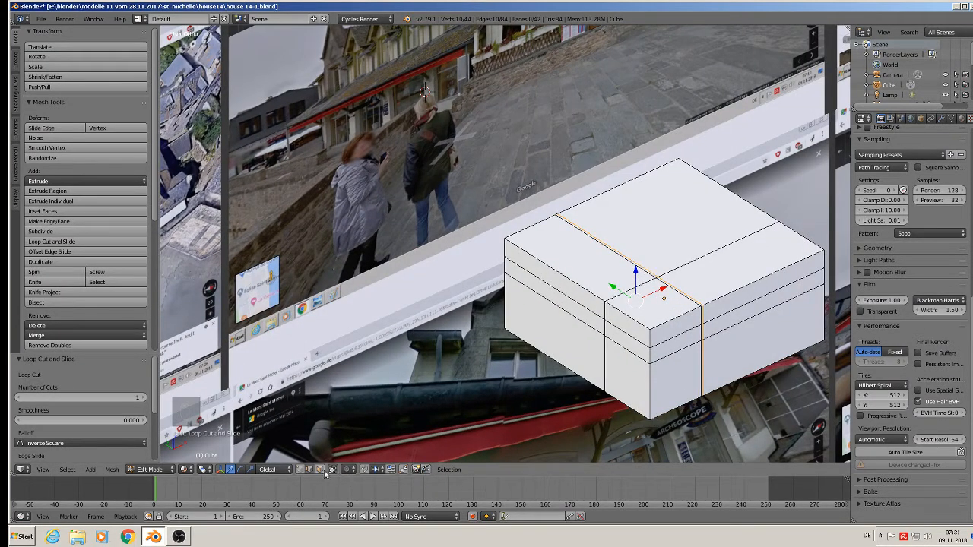
right_click(623, 293)
right_click(532, 226, "shift")
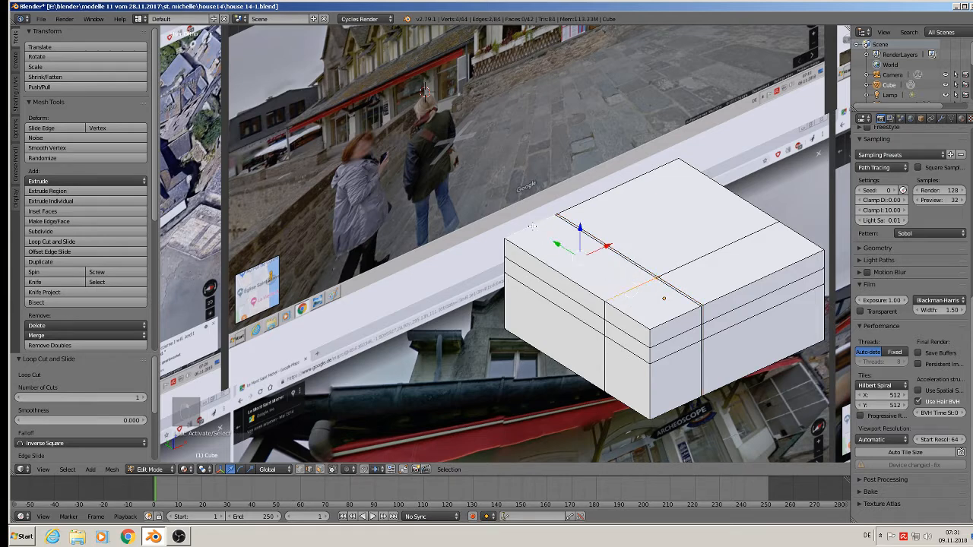
left_click_drag(579, 228, 587, 199)
left_click(586, 199)
Cut a centered edge loop across the width through the rear part of both roof sections
scroll(576, 275, "down", 3)
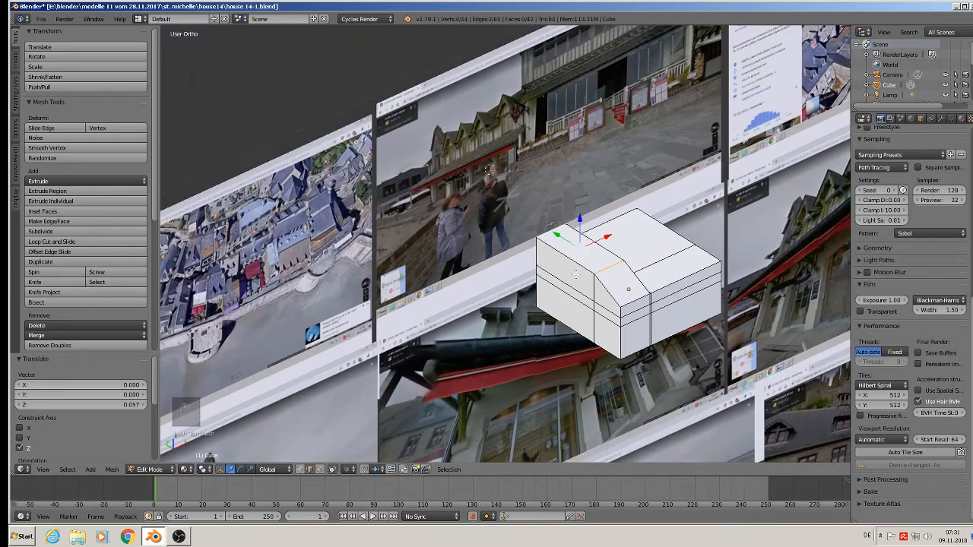
scroll(349, 274, "up", 3)
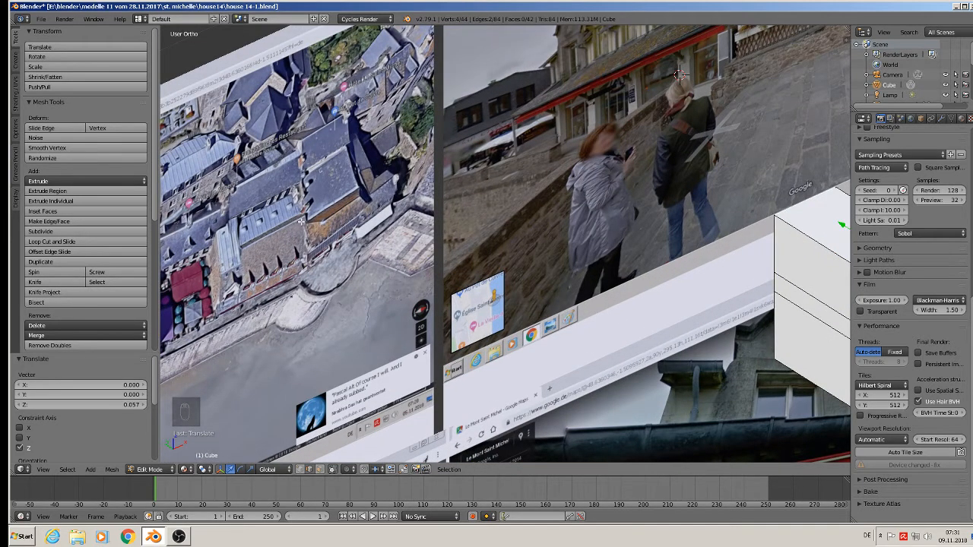
middle_click_drag(680, 73, 297, 276, "shift")
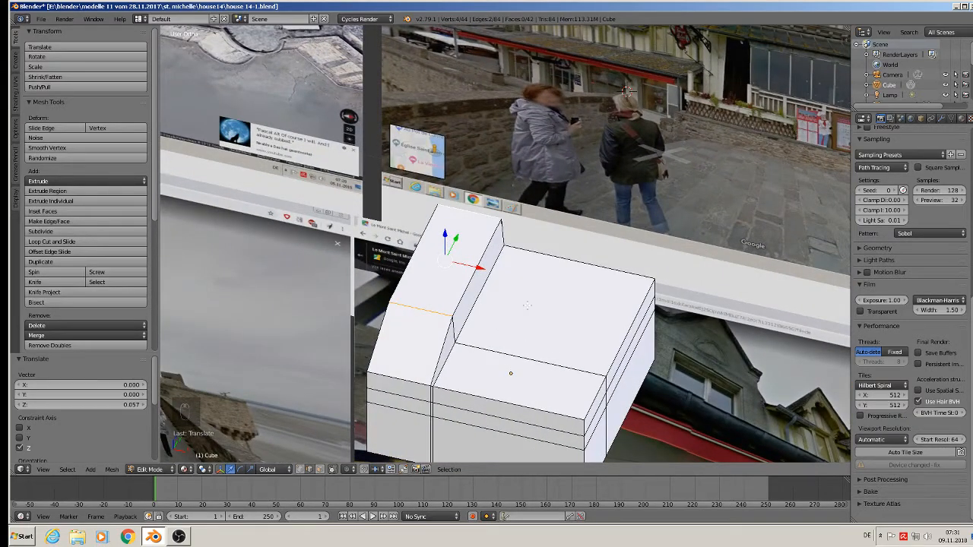
key("ctrl+r")
left_click(529, 312)
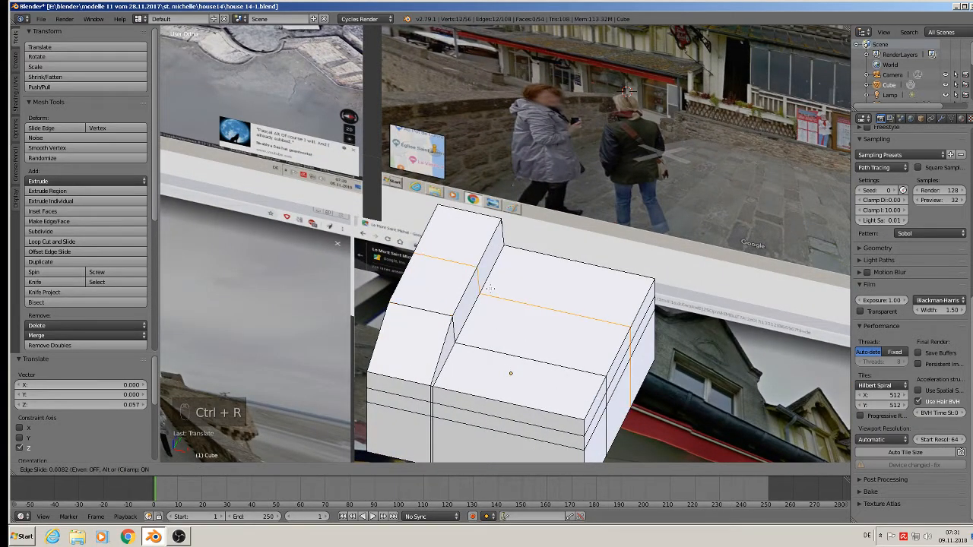
right_click(532, 320)
Move the new top edge of the lower roof section -0.037 along Y and raise it 0.060 along Z as a ridge
scroll(506, 325, "down", 2)
middle_click_drag(505, 327, 553, 345, "shift")
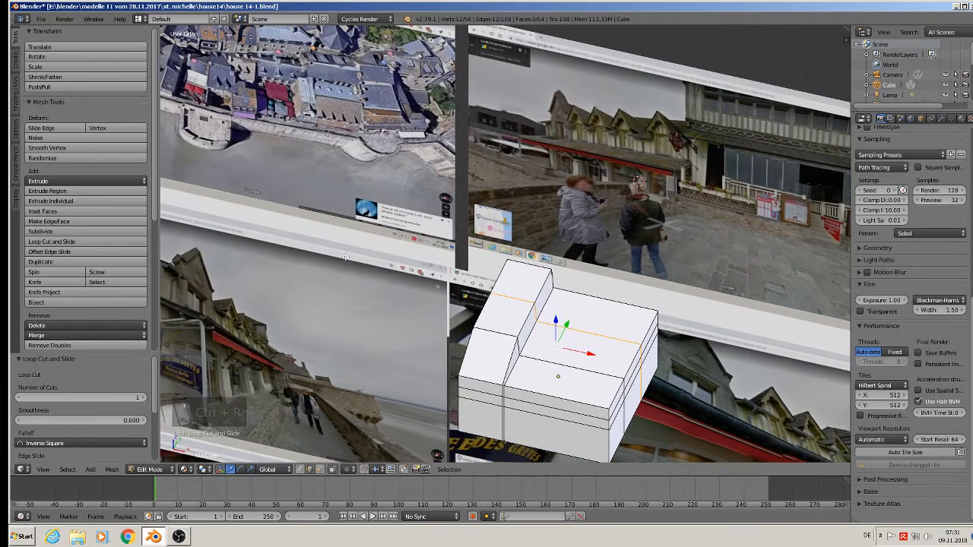
scroll(301, 98, "up", 2)
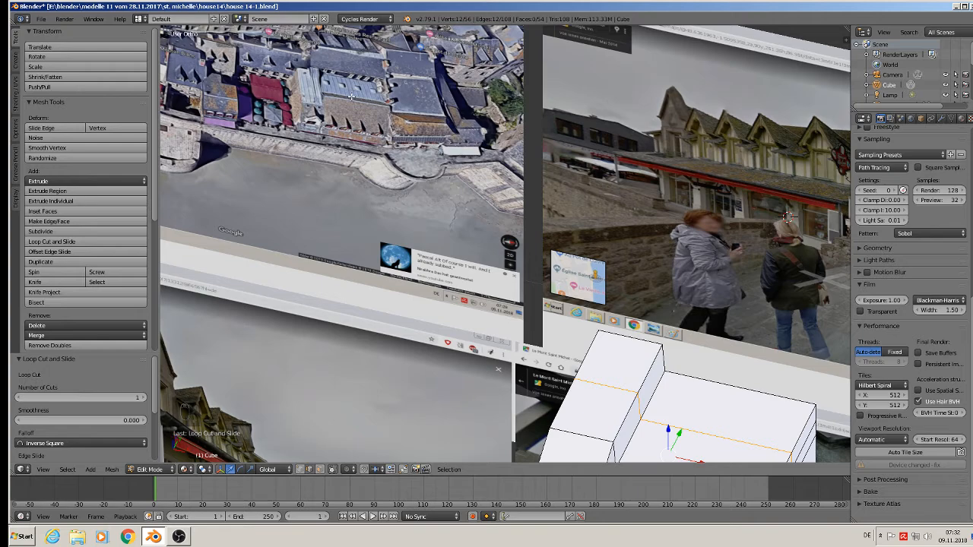
scroll(703, 266, "down", 3)
middle_click_drag(713, 378, 557, 320, "shift")
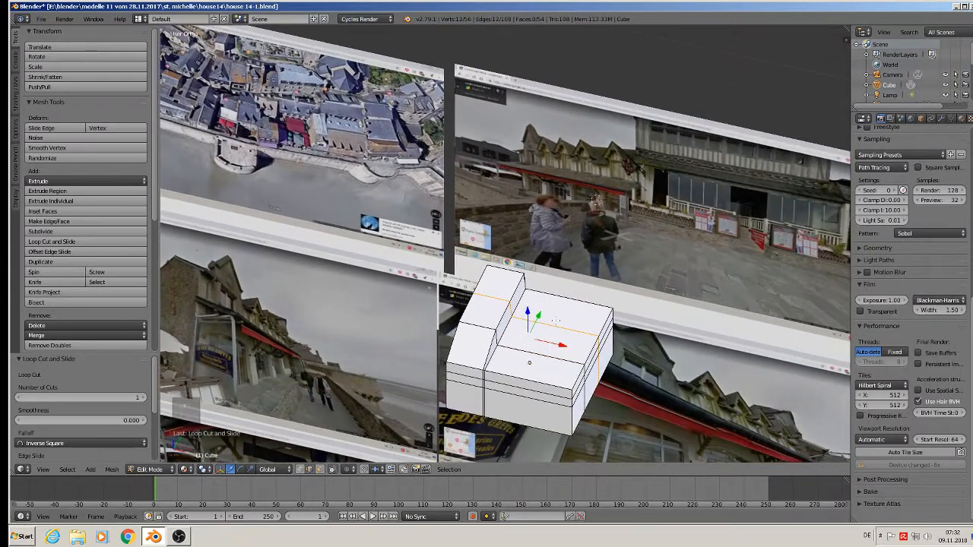
right_click(546, 322)
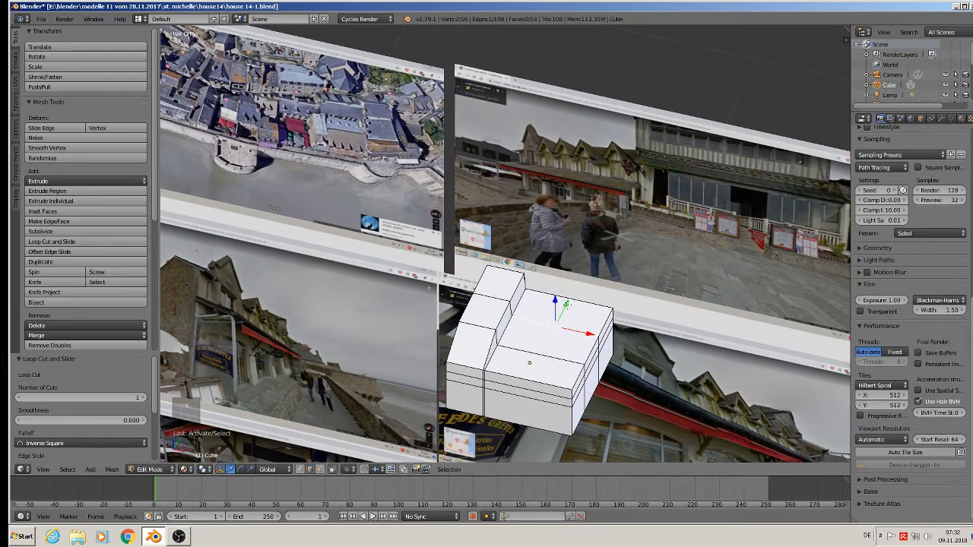
left_click_drag(566, 304, 541, 299)
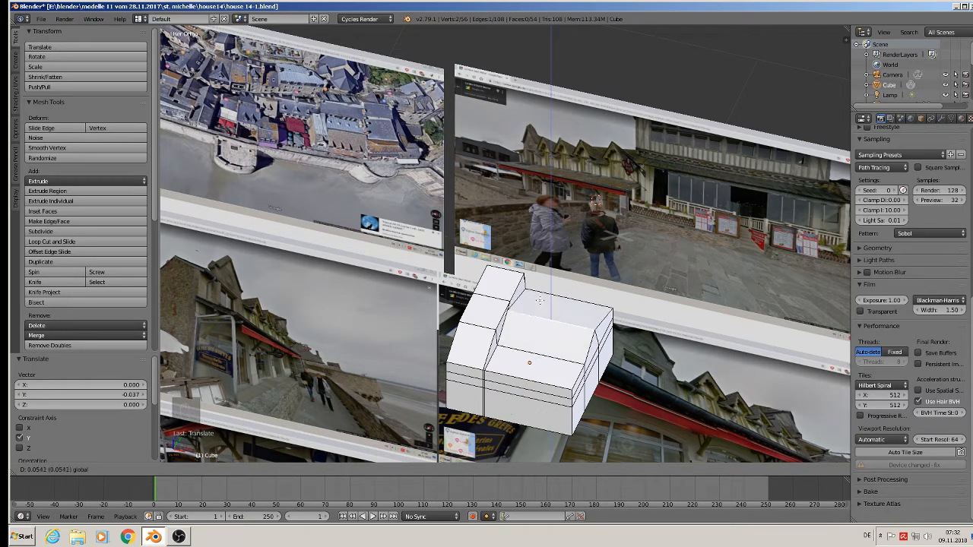
left_click(539, 299)
Compare the ridge with the aerial reference, shift it slightly back along positive Y and raise it another 0.012 along Z
scroll(334, 137, "up", 8)
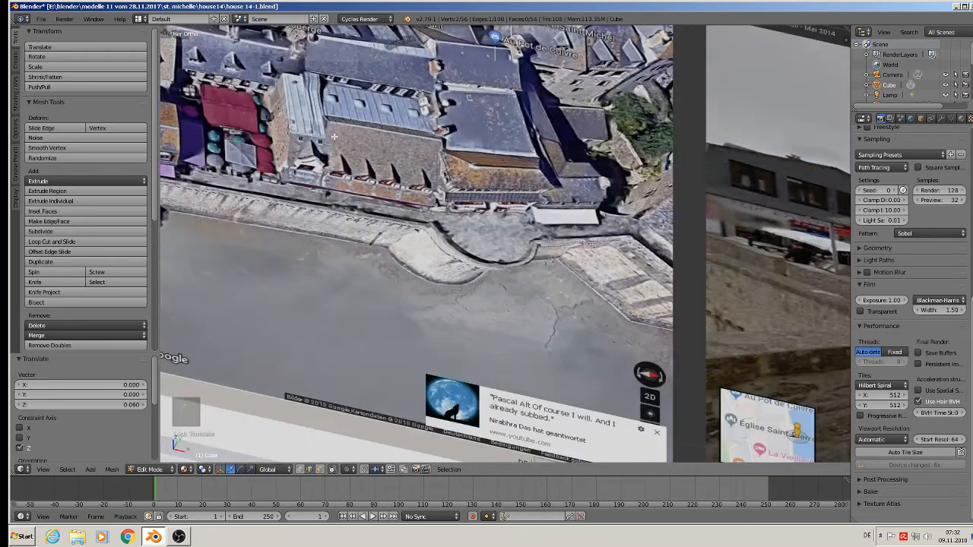
scroll(334, 137, "down", 8)
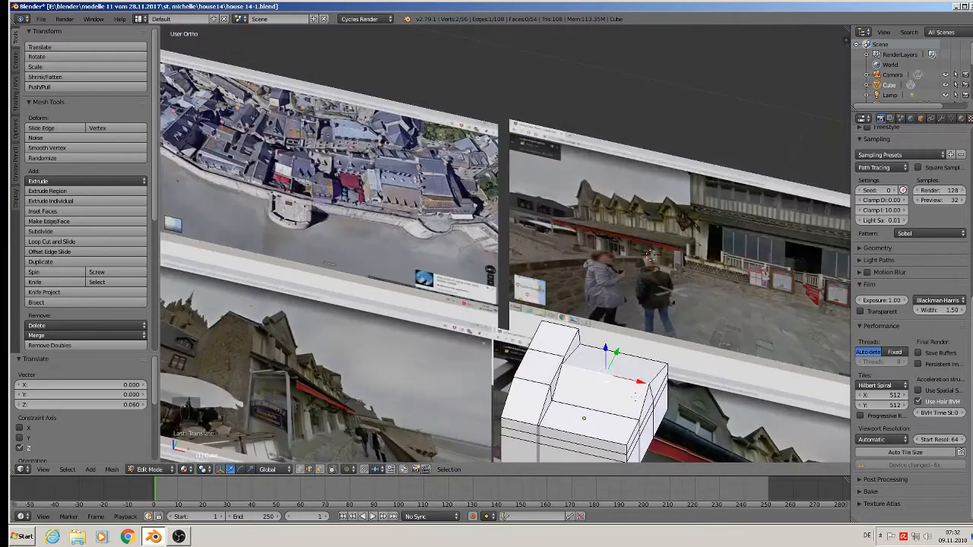
middle_click_drag(764, 347, 520, 336)
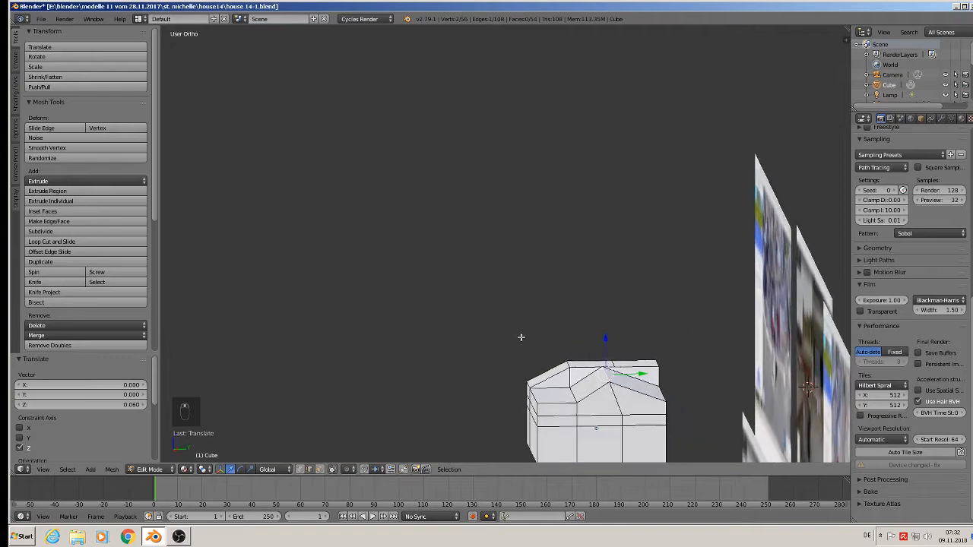
key("g")
key("y")
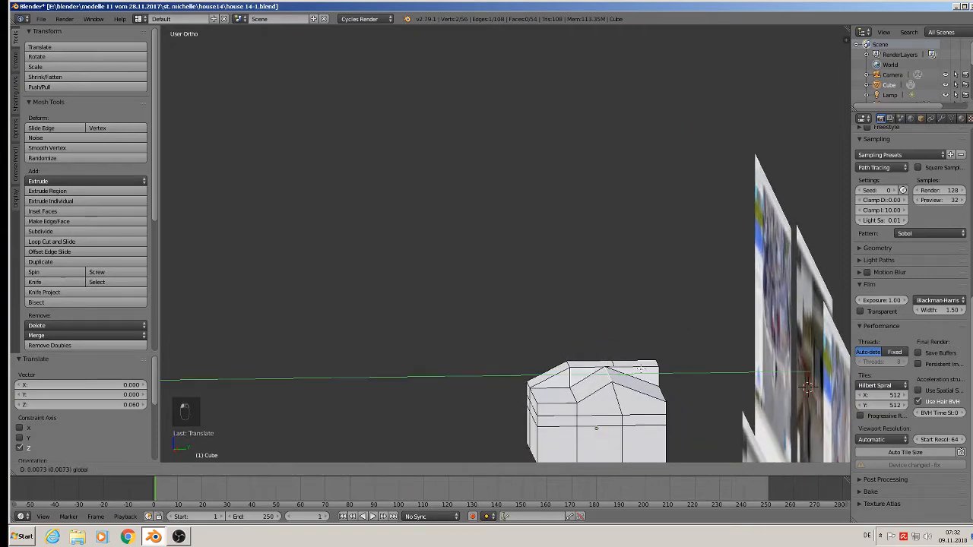
left_click_drag(641, 368, 612, 343)
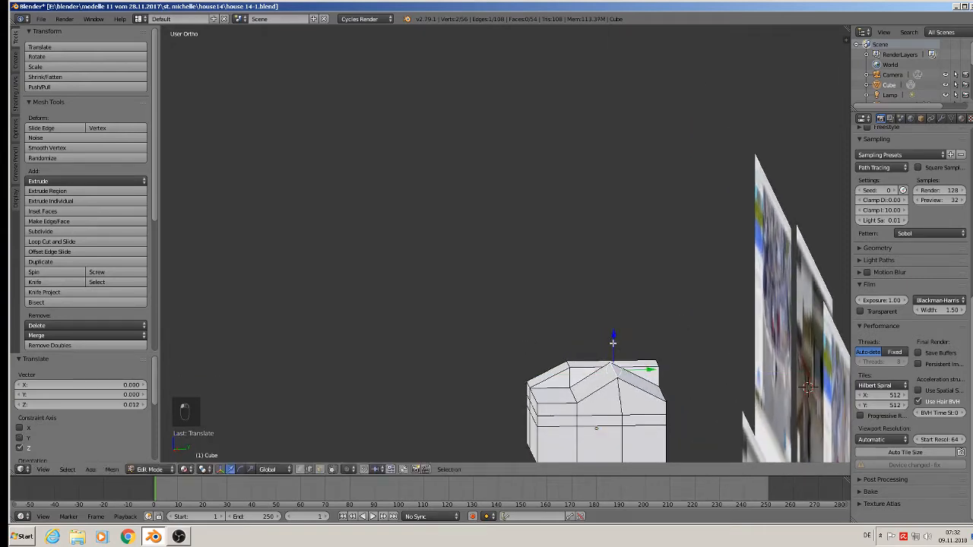
Cut an edge loop across the house's width through the middle of the rear roof slope
scroll(619, 357, "up", 4)
key("ctrl+r")
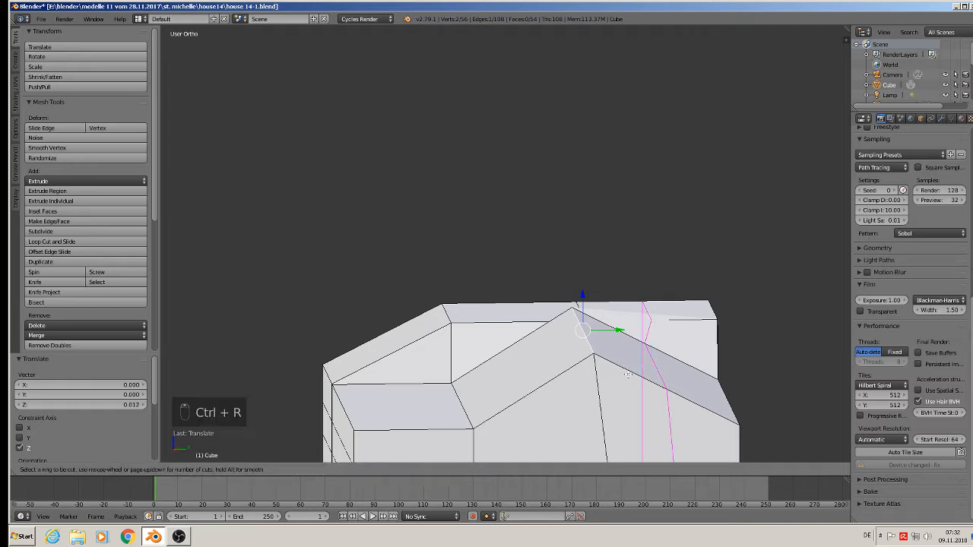
left_click(627, 374)
left_click(627, 374)
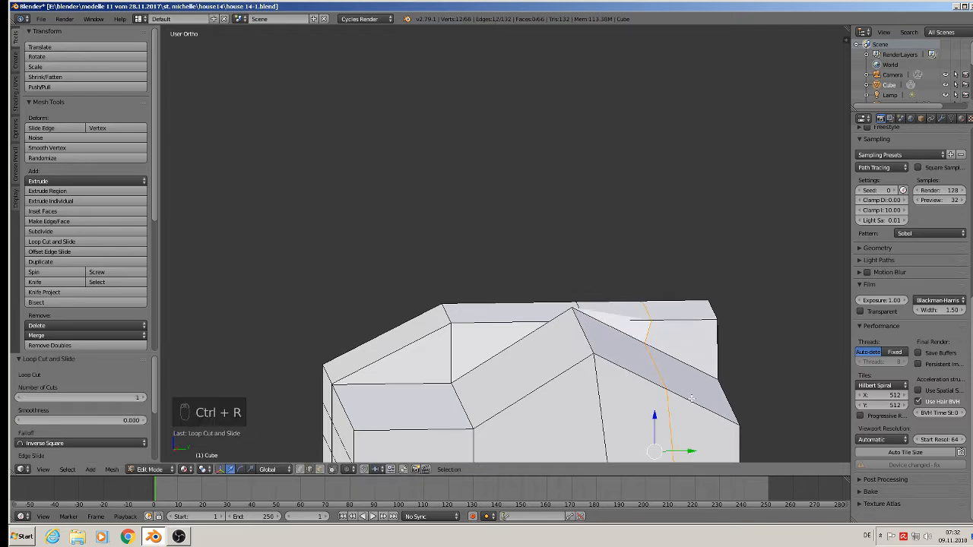
middle_click_drag(690, 393, 662, 286)
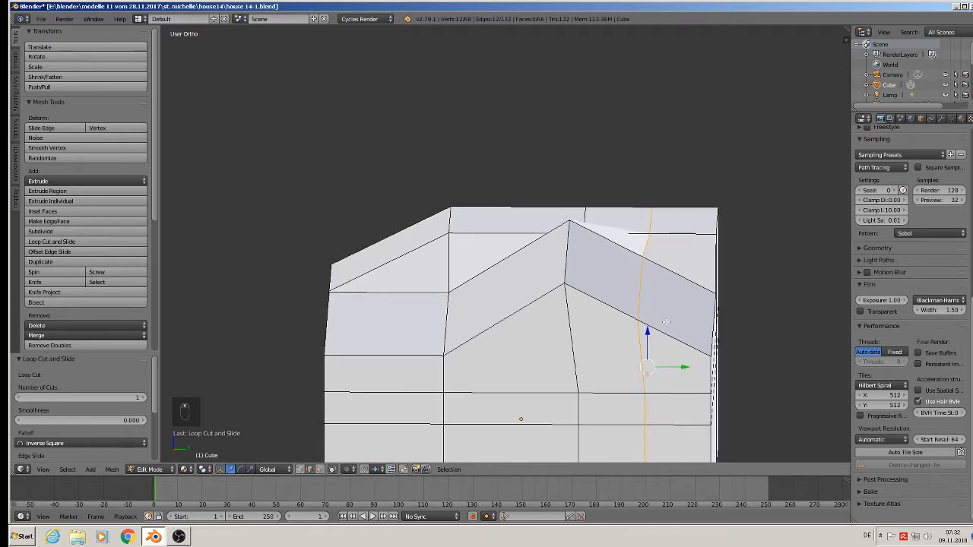
Move the new rear-slope edge loop 0.004 along Y and Edge Slide it toward the ridge with factor -0.573
mouse_move(684, 367)
left_mouse_down()
mouse_move(624, 366)
mouse_move(689, 366)
left_mouse_up()
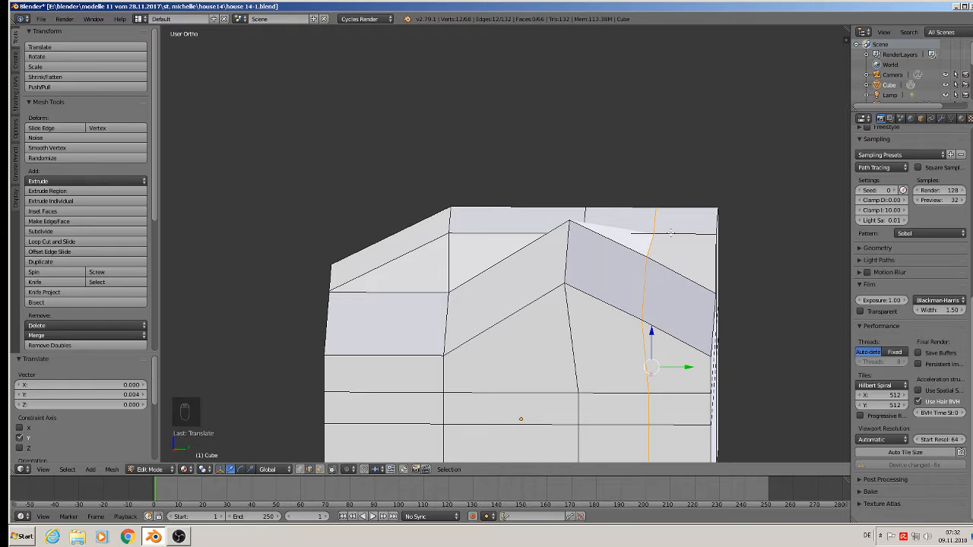
key("space")
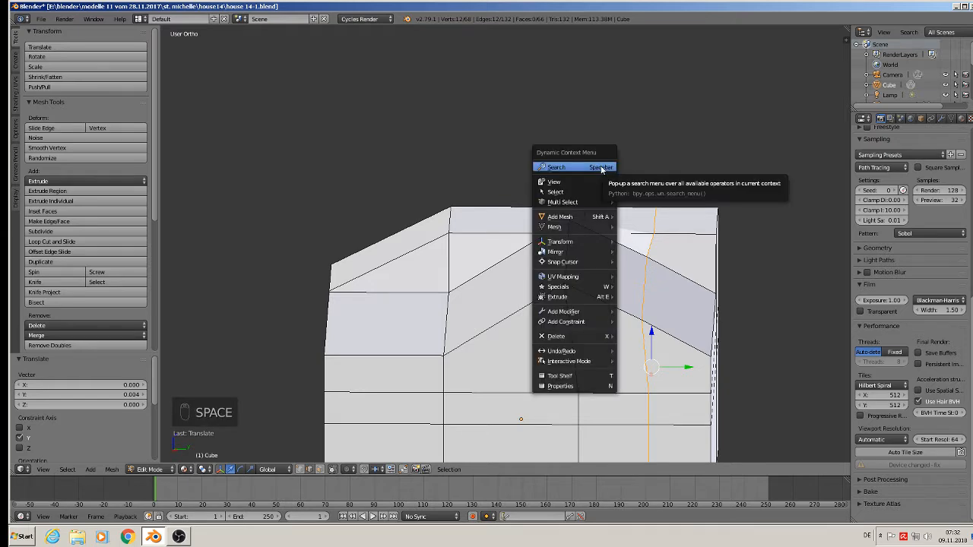
left_click(601, 168)
type("edg")
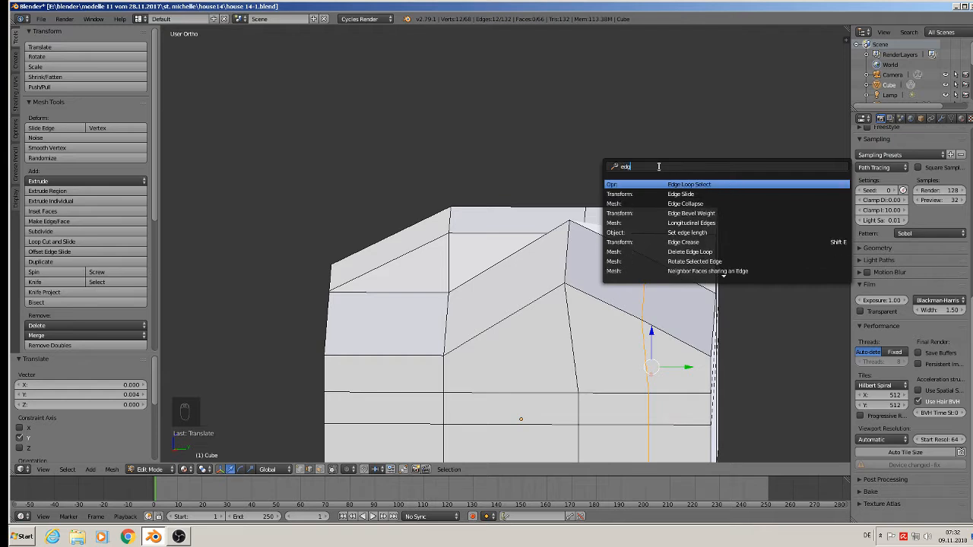
key("Down")
key("Return")
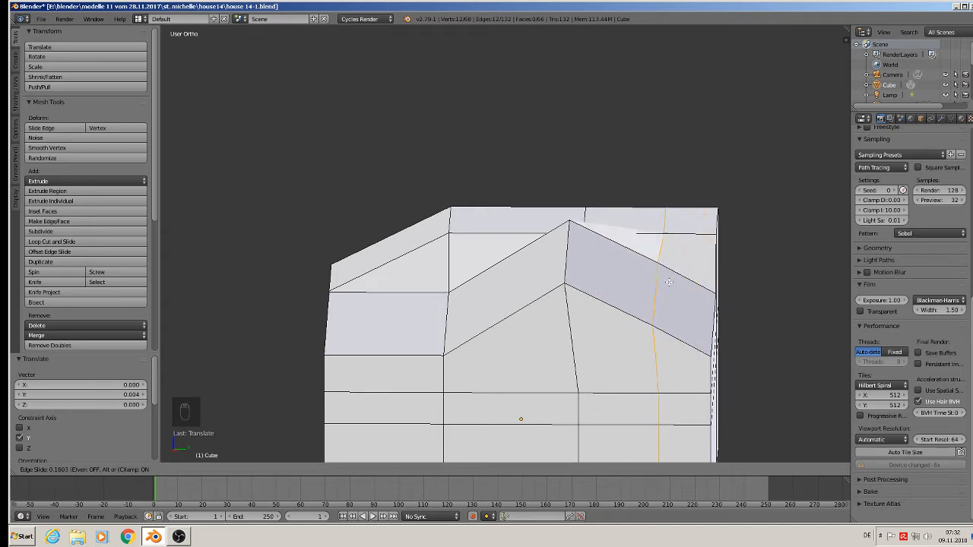
left_click(621, 272)
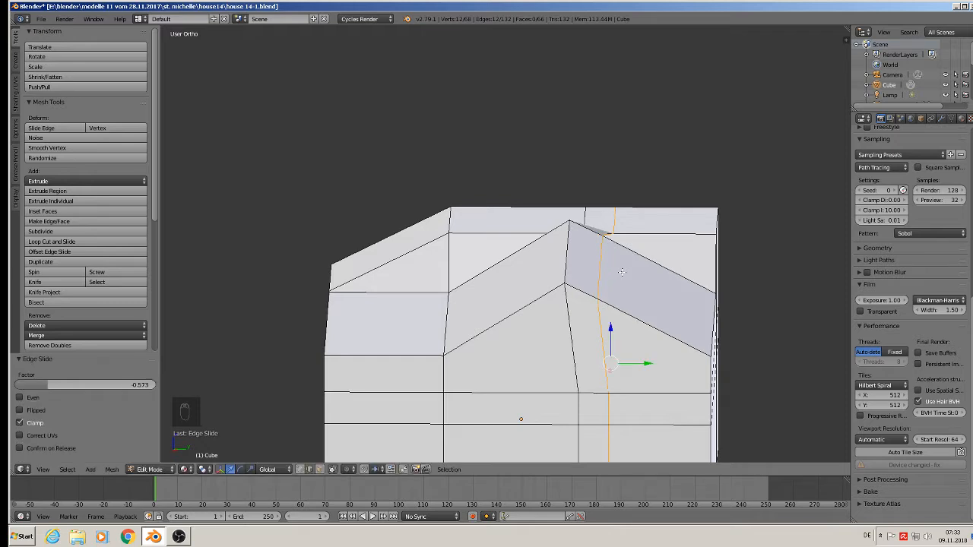
Lower the roof edge just behind the lower section's ridge slightly along Z
right_click(610, 267)
left_click_drag(600, 235, 600, 244)
middle_click_drag(603, 249, 617, 311)
middle_click_drag(633, 357, 719, 358)
Compare the house's roof shape with the aerial and street-view references
key("Tab")
scroll(649, 354, "down", 3)
middle_click_drag(562, 358, 688, 312, "shift")
scroll(355, 240, "up", 4)
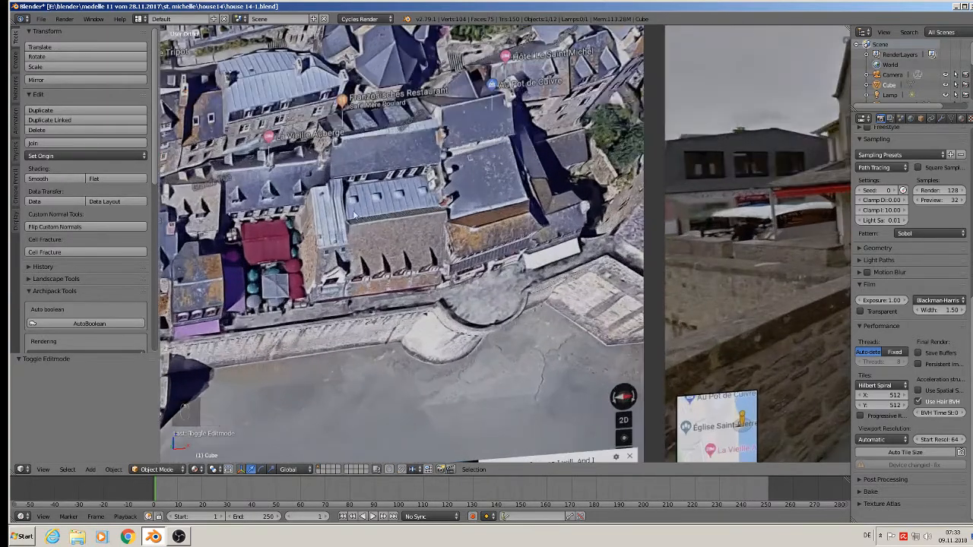
scroll(418, 323, "down", 4)
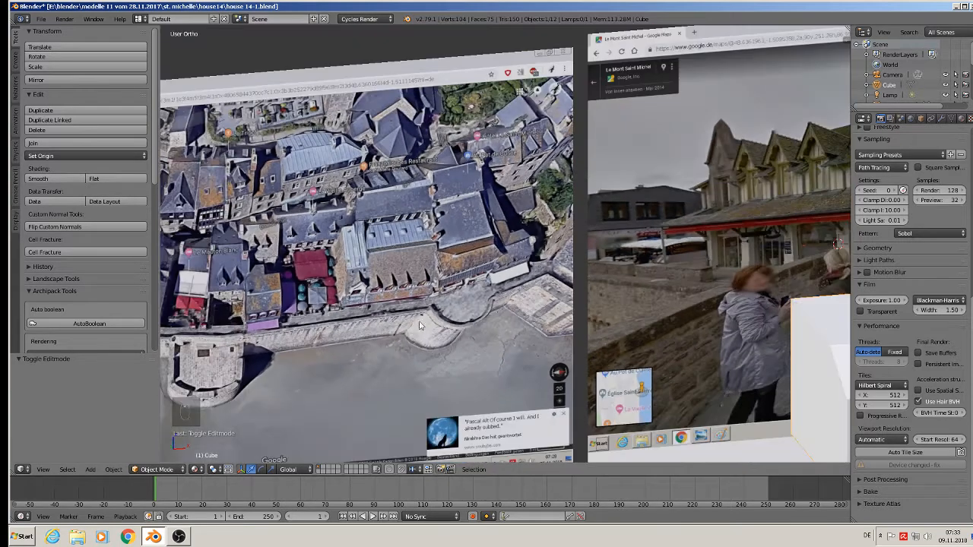
scroll(737, 342, "up", 1)
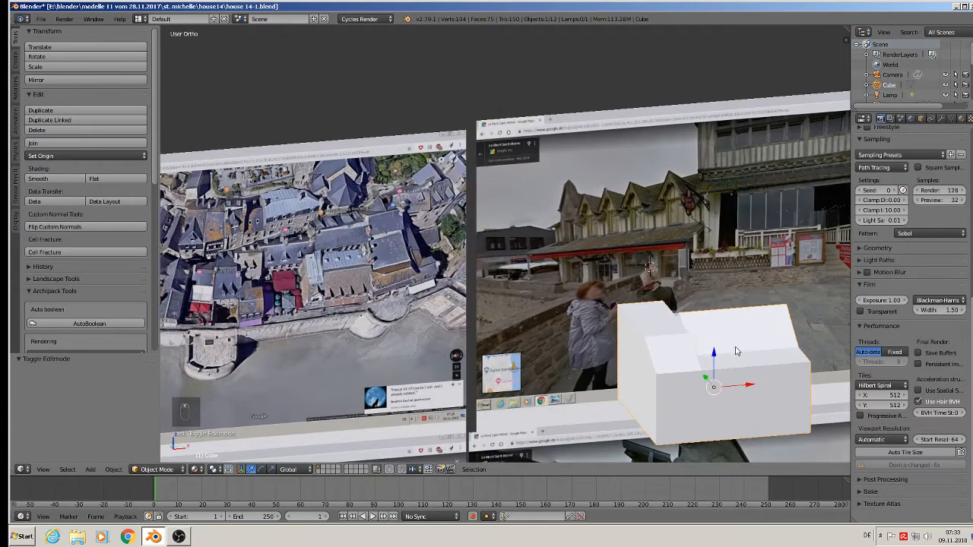
scroll(735, 355, "up", 1)
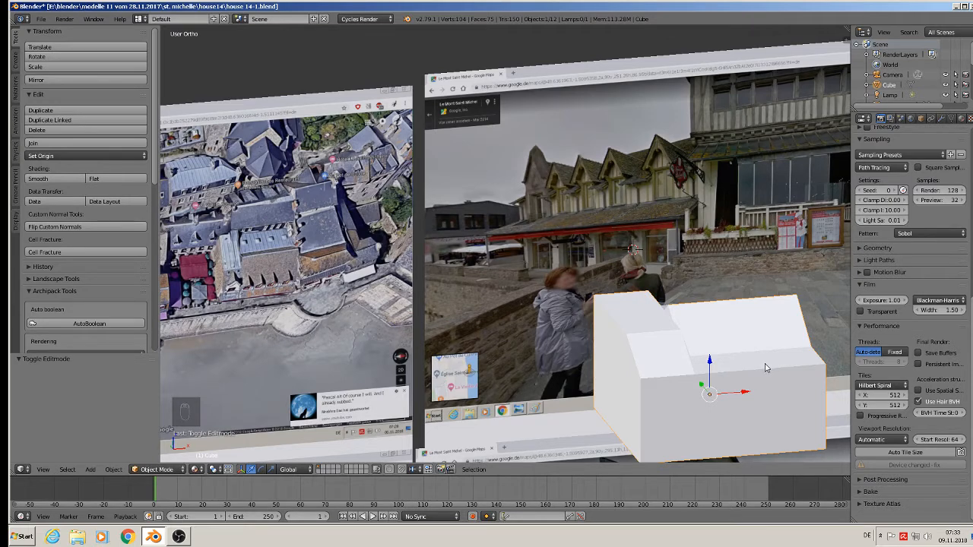
scroll(241, 261, "up", 2)
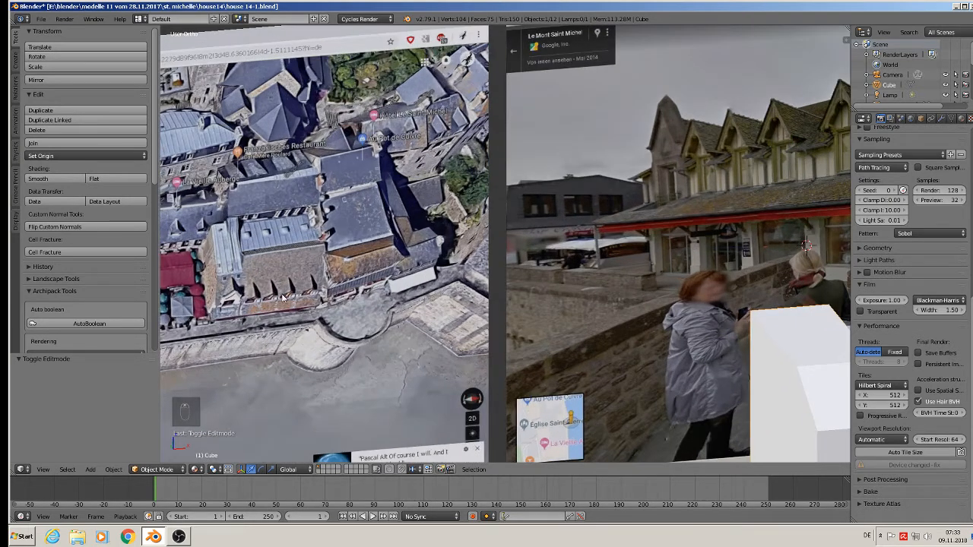
scroll(365, 332, "down", 3)
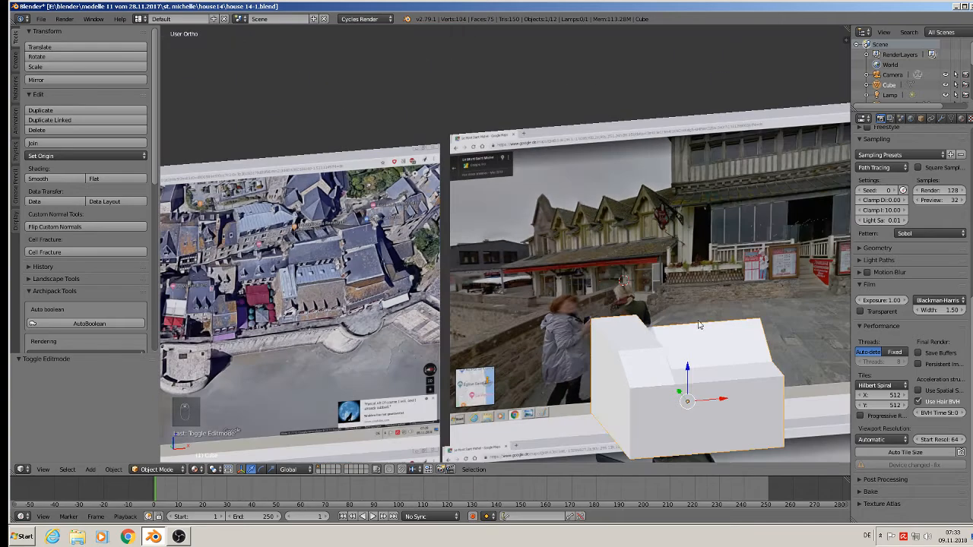
Raise the edge at the foot of the lower section's front roof slope 0.040 along Z, then adjust it by -0.001
middle_click_drag(652, 355, 458, 293)
scroll(527, 318, "up", 3)
key("Tab")
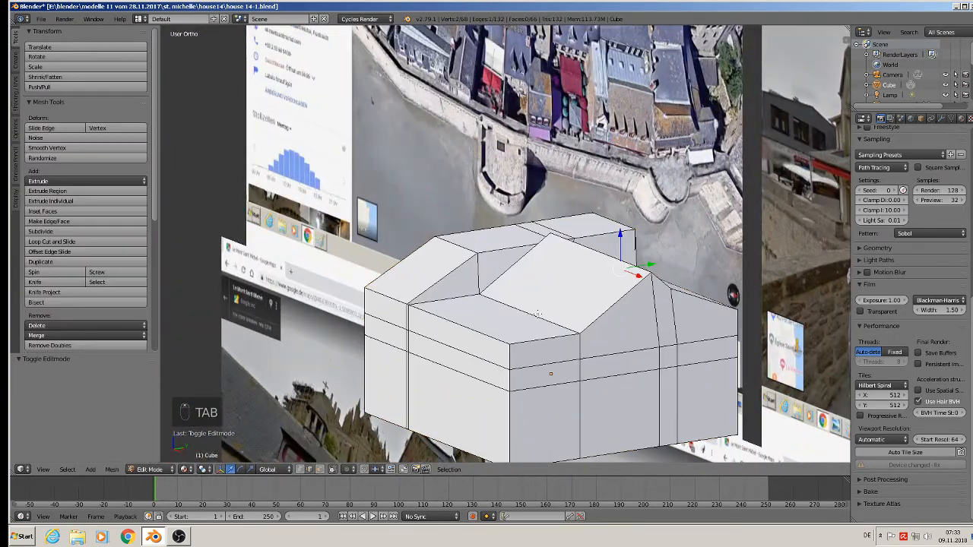
right_click(538, 313)
key("g")
key("z")
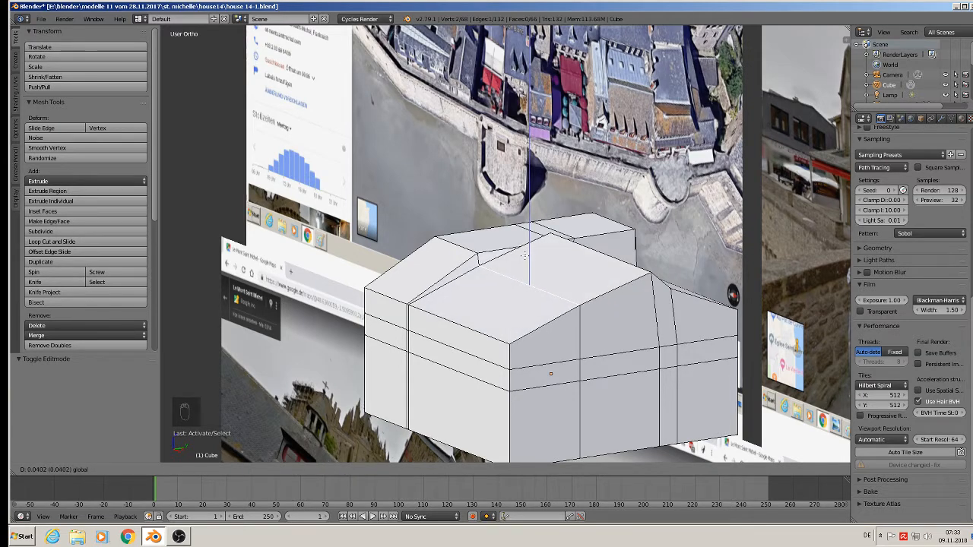
left_click(524, 255)
middle_click_drag(660, 283, 587, 279)
key("g")
key("z")
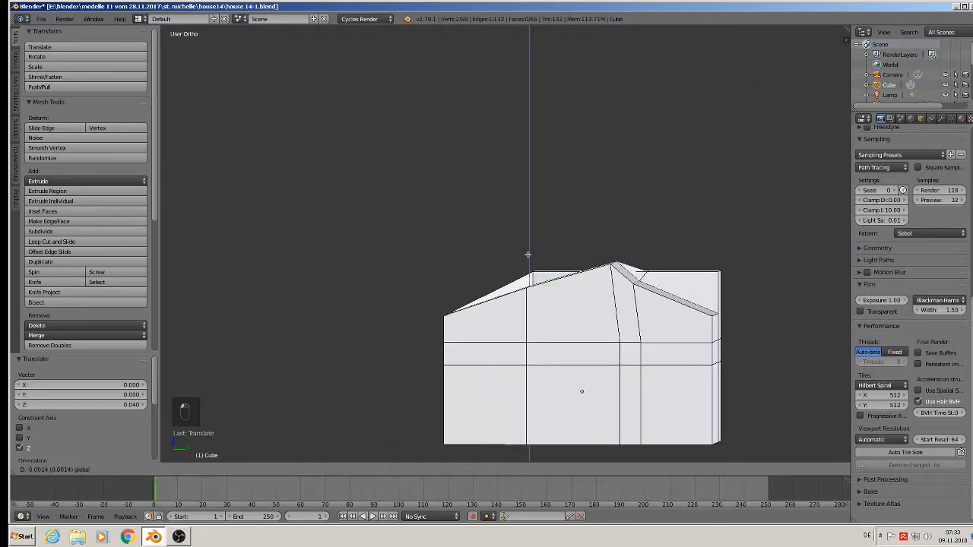
left_click(528, 255)
Move the lower section's ridge edge -0.057 along Y and the edge behind it -0.042 along Y
middle_click_drag(528, 254, 627, 244)
right_click(609, 244)
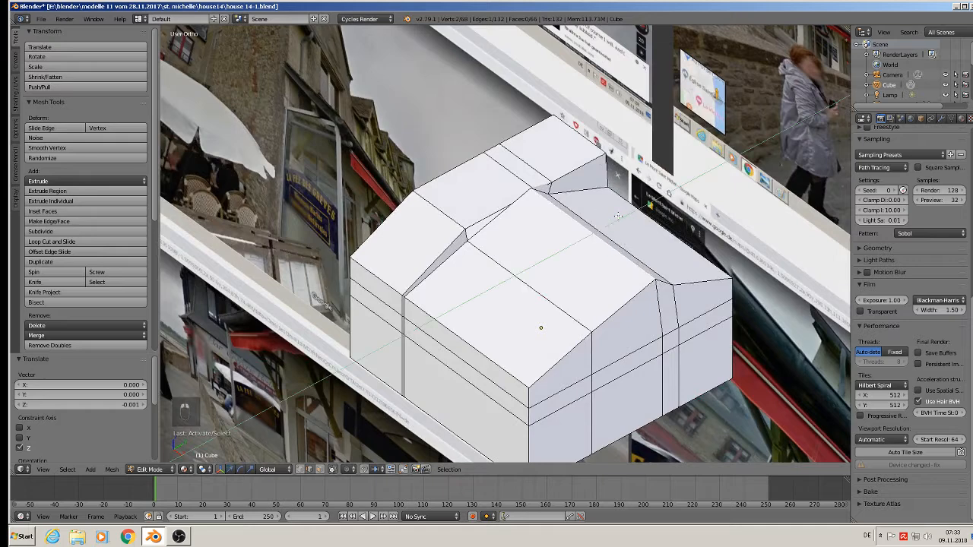
key("g")
key("y")
left_click(589, 238)
right_click(614, 237)
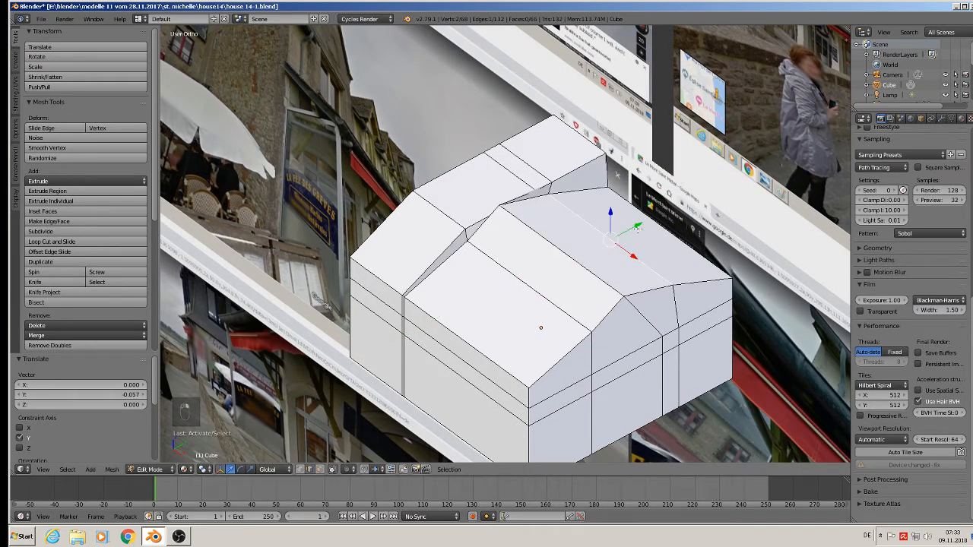
key("g")
key("y")
left_click(615, 244)
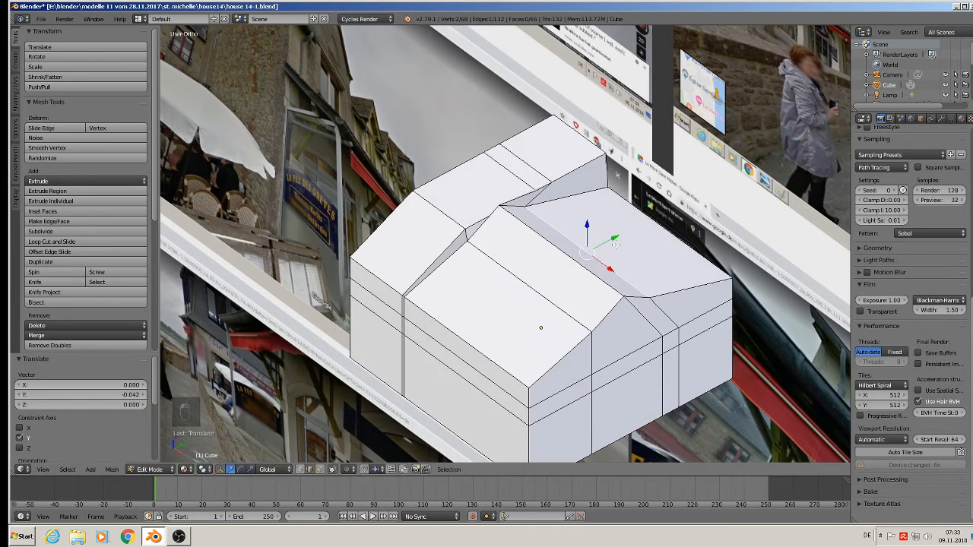
Check the house against the street-view reference and move the whole object 0.287 along X
middle_click_drag(615, 244, 687, 200)
scroll(646, 272, "down", 2)
key("Tab")
key("Tab")
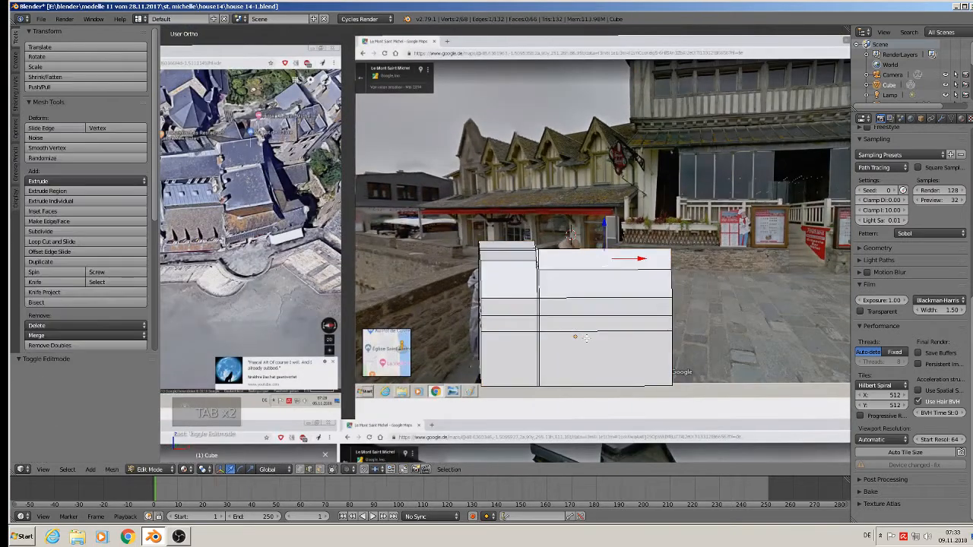
key("Tab")
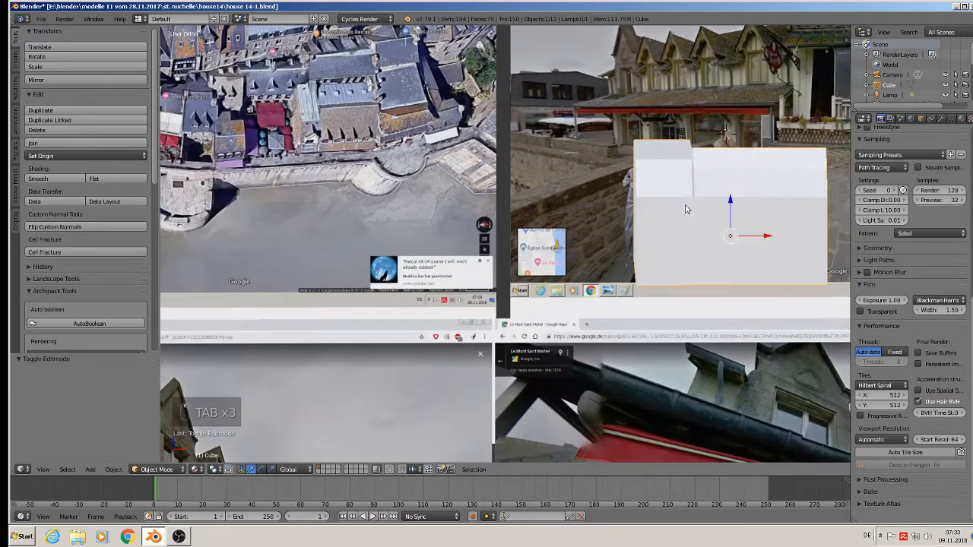
middle_click_drag(510, 319, 686, 211, "shift")
scroll(757, 257, "down", 2)
left_click_drag(774, 241, 876, 241)
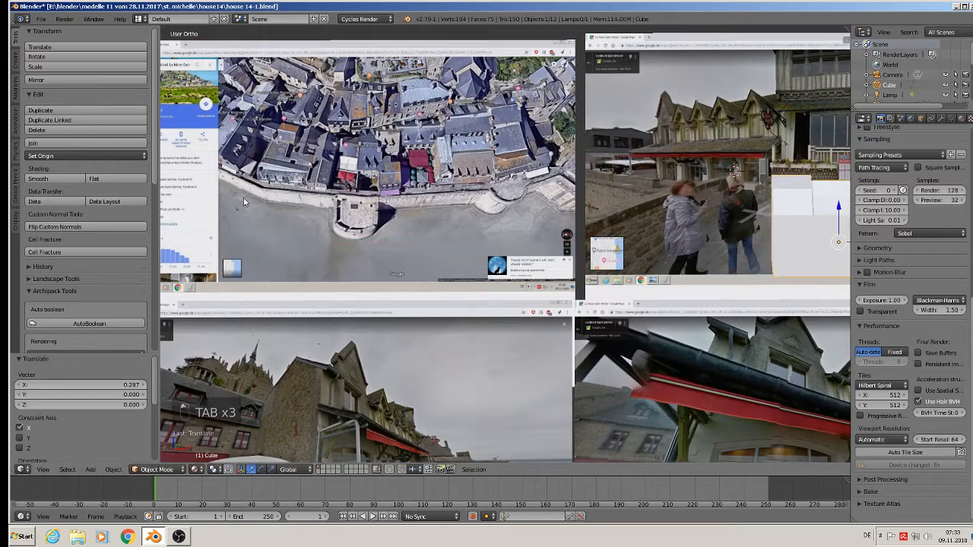
Add a 32-vertex mesh circle over the shopfront reference and rotate it 90° about X
middle_click_drag(505, 218, 500, 217, "shift")
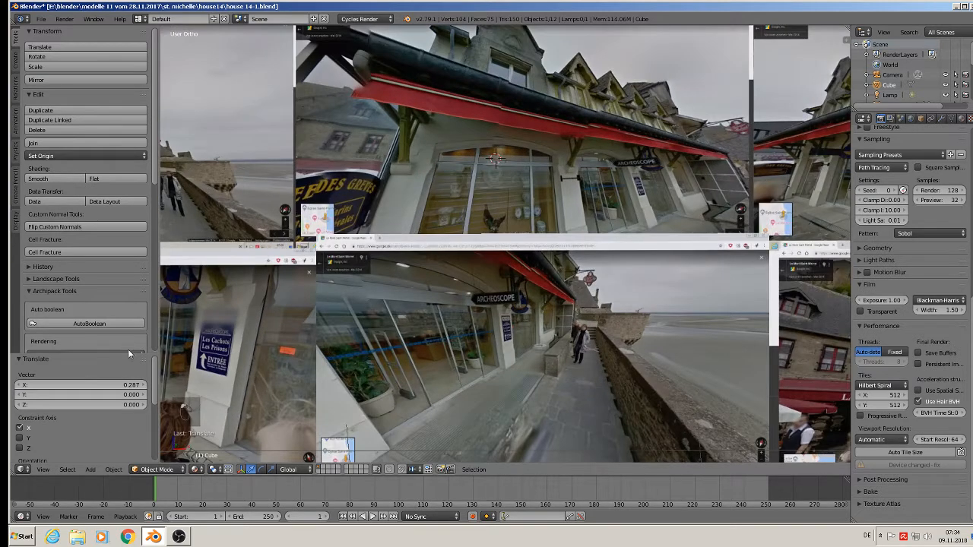
left_click(89, 470)
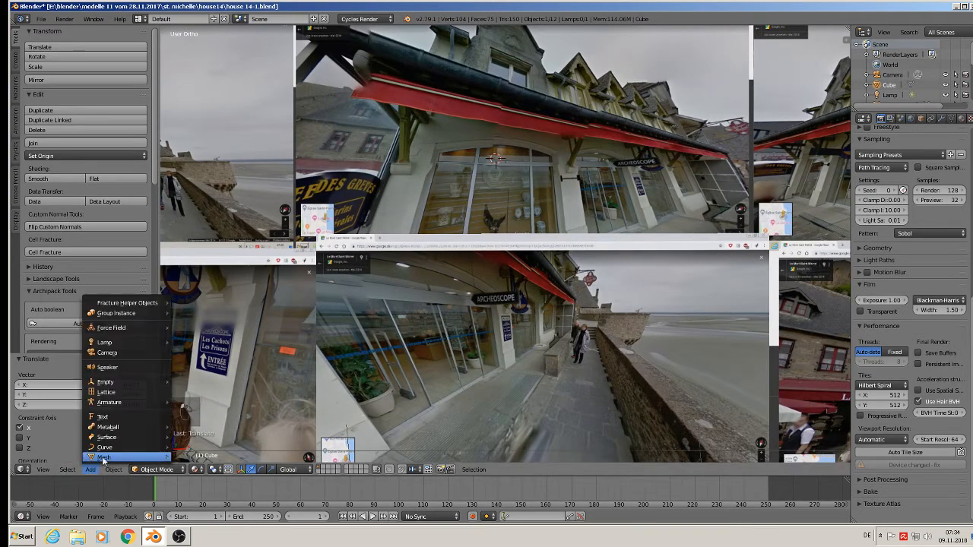
mouse_move(103, 460)
left_click(256, 236)
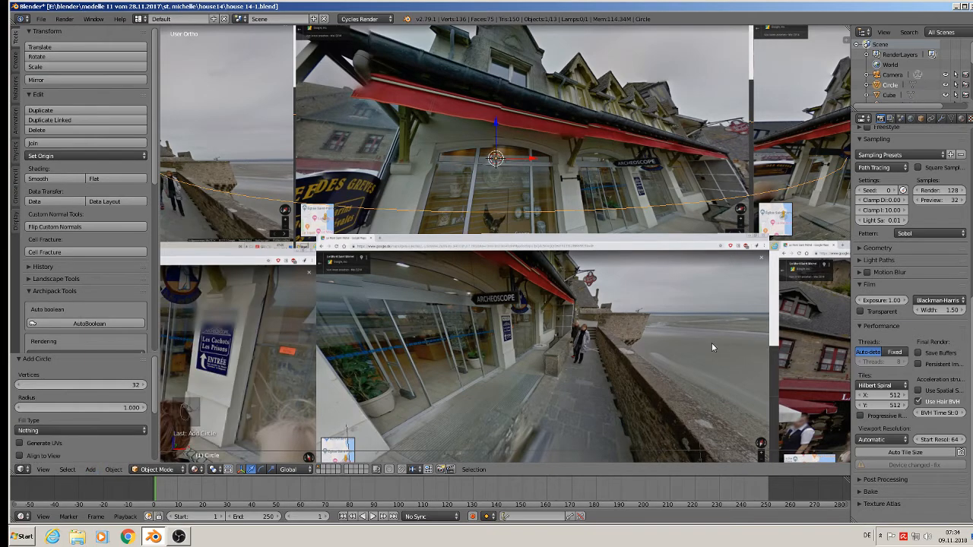
scroll(712, 343, "down", 3)
type("r")
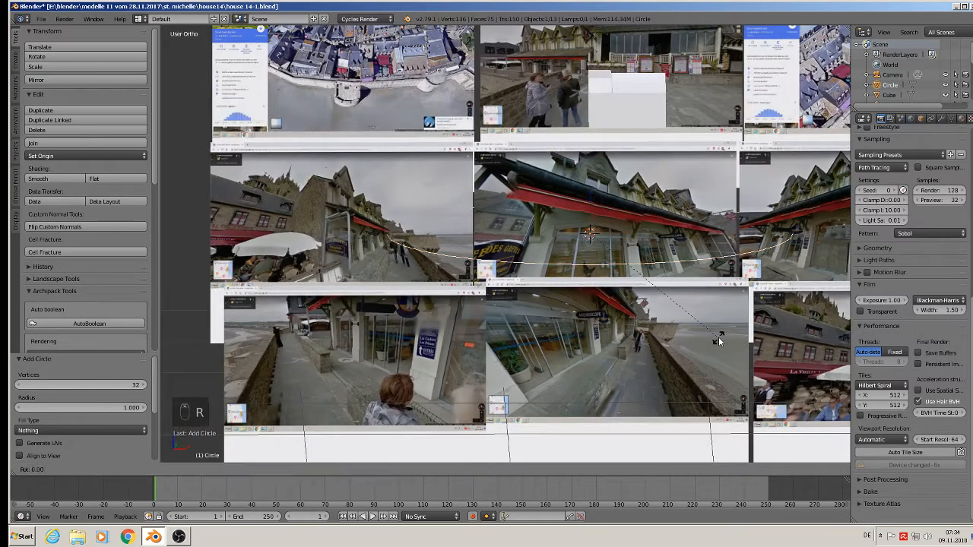
type("x90")
key("Return")
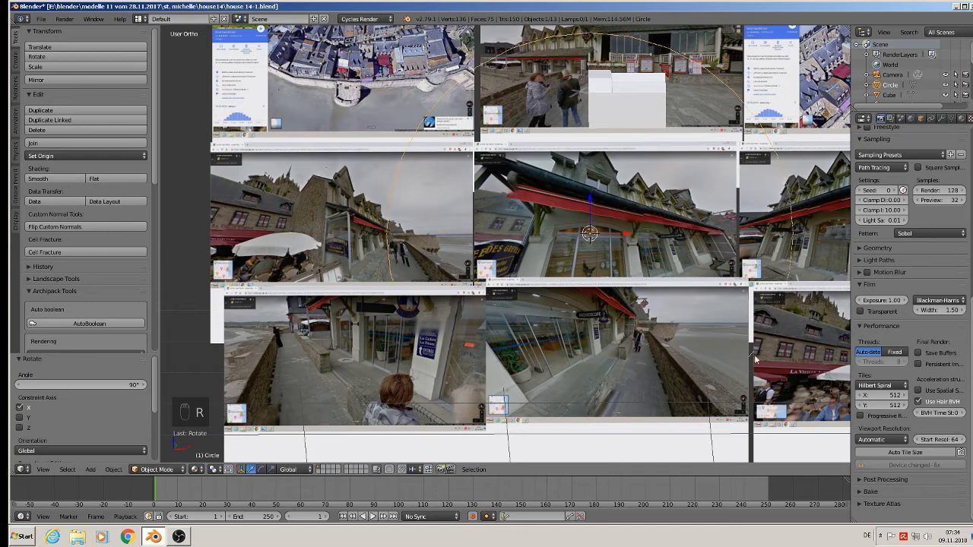
Scale the circle to 0.181 so it roughly spans the arched shop window's width
key("s")
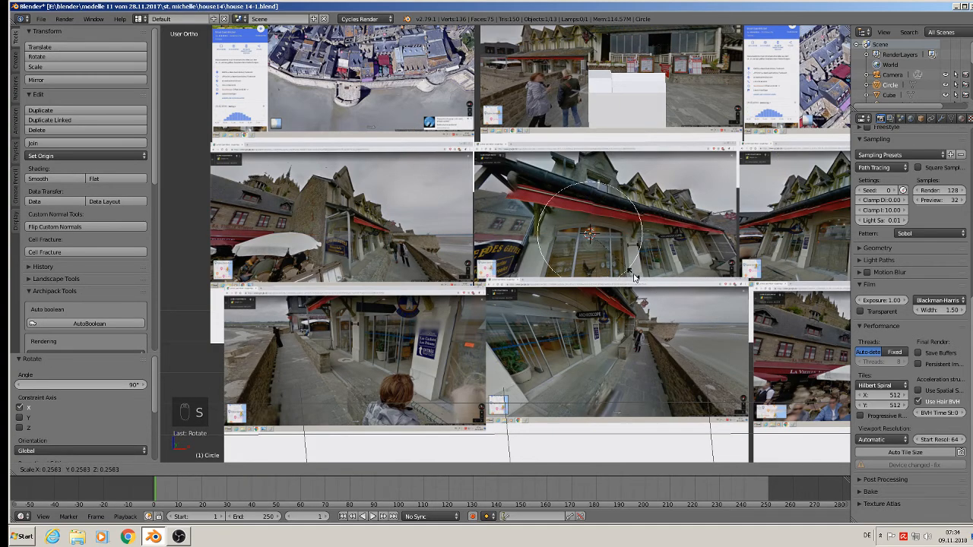
left_click(629, 258)
scroll(629, 258, "up", 5)
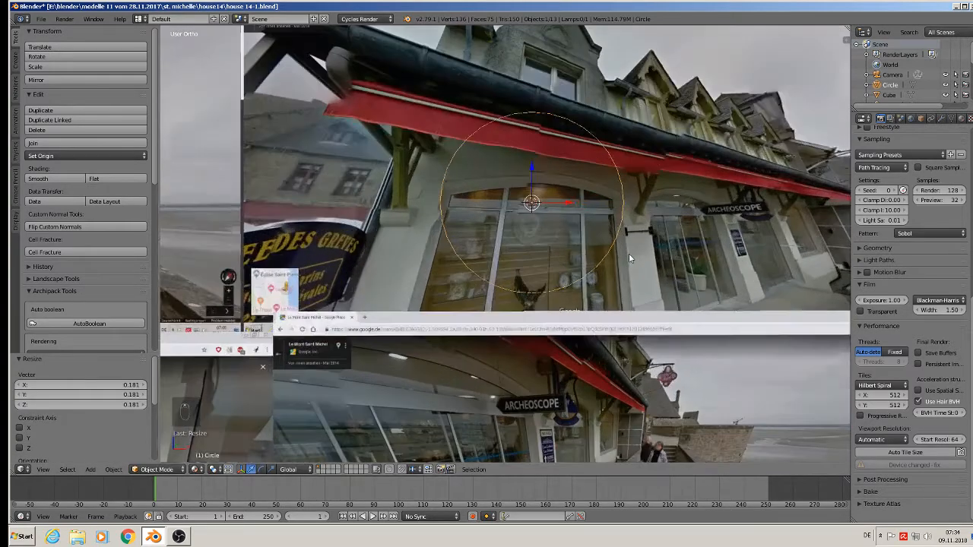
Delete the vertices of the circle's lower half, keeping the upper semicircle as an arch
key("Tab")
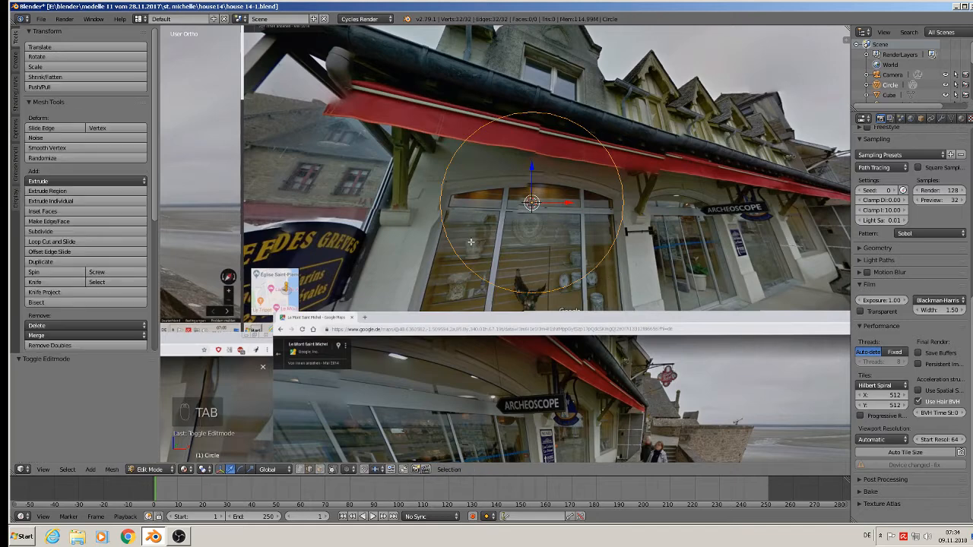
key("Tab")
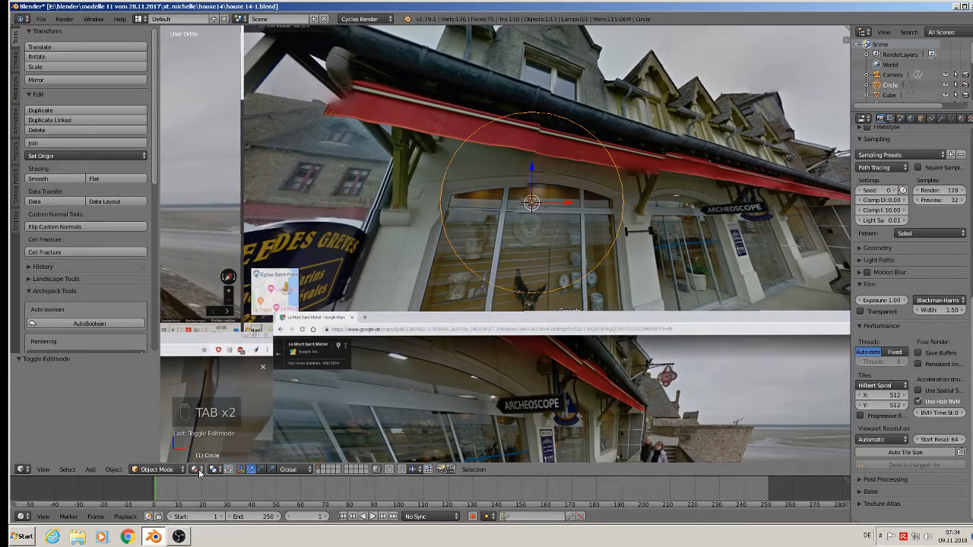
key("Tab")
key("Tab")
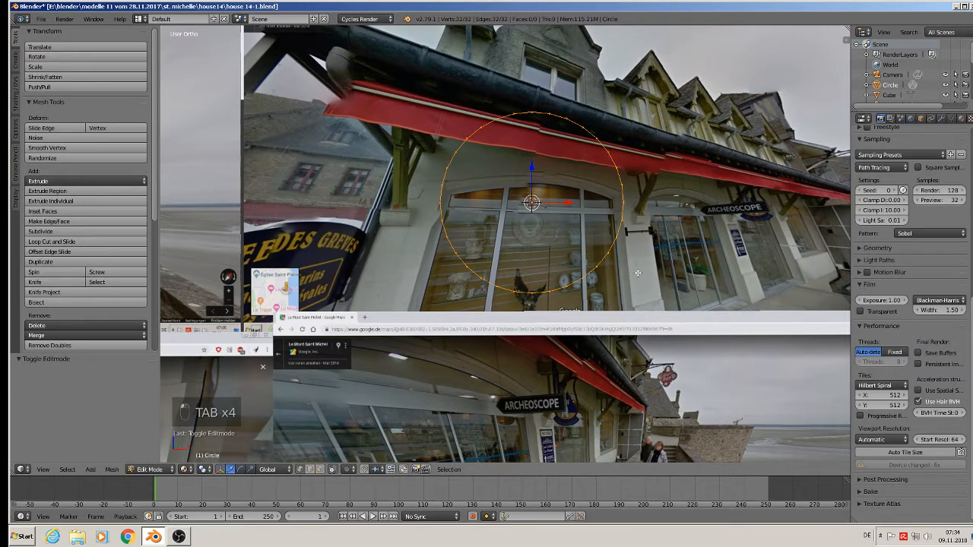
key("a")
key("a")
key("a")
key("a")
key("a")
key("b")
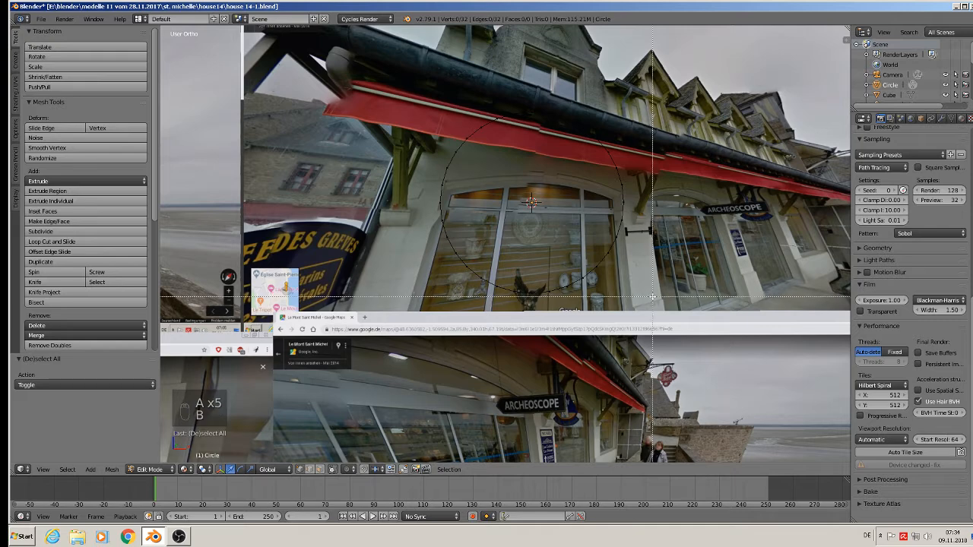
left_click_drag(647, 299, 393, 215)
key("x")
left_click(393, 215)
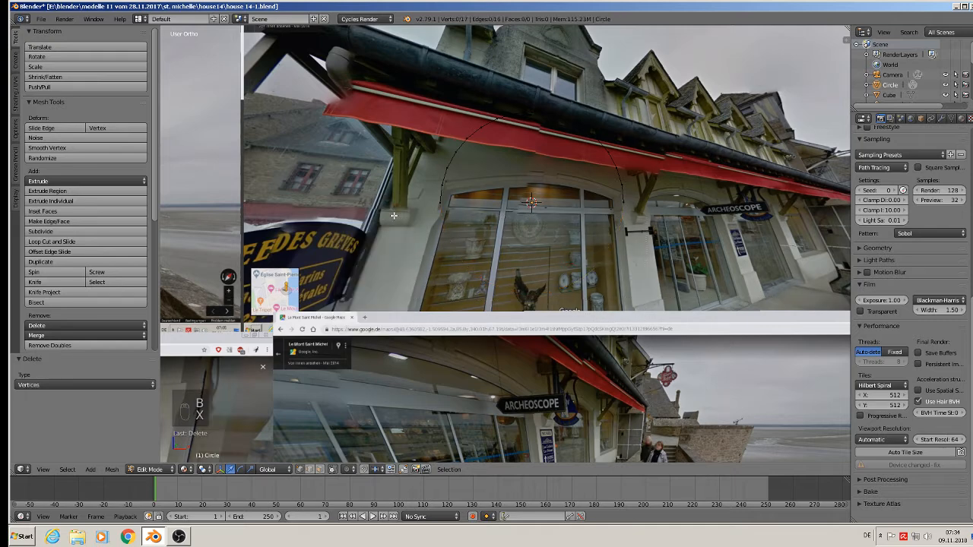
Flatten the arch by scaling it to 0.427 along Z to follow the shop window's curved top
key("Tab")
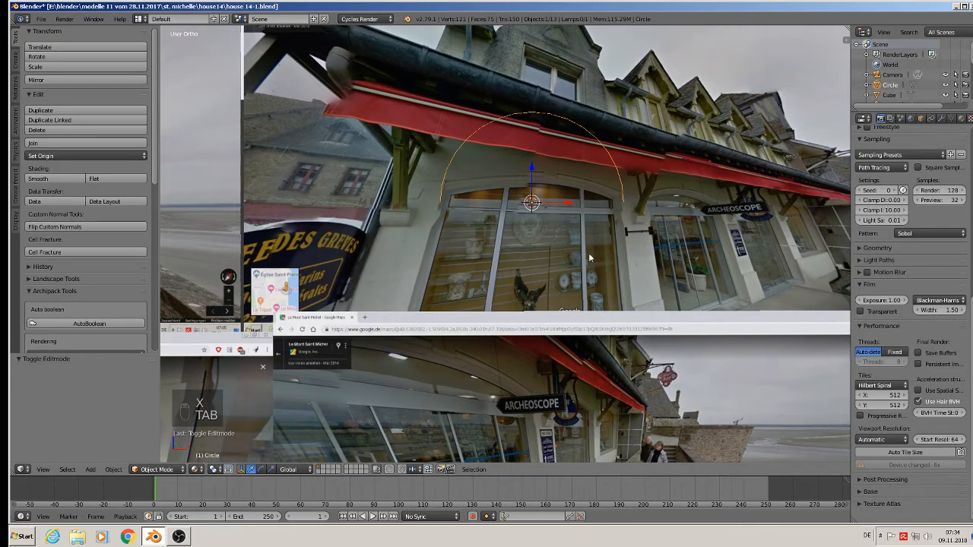
key("Tab")
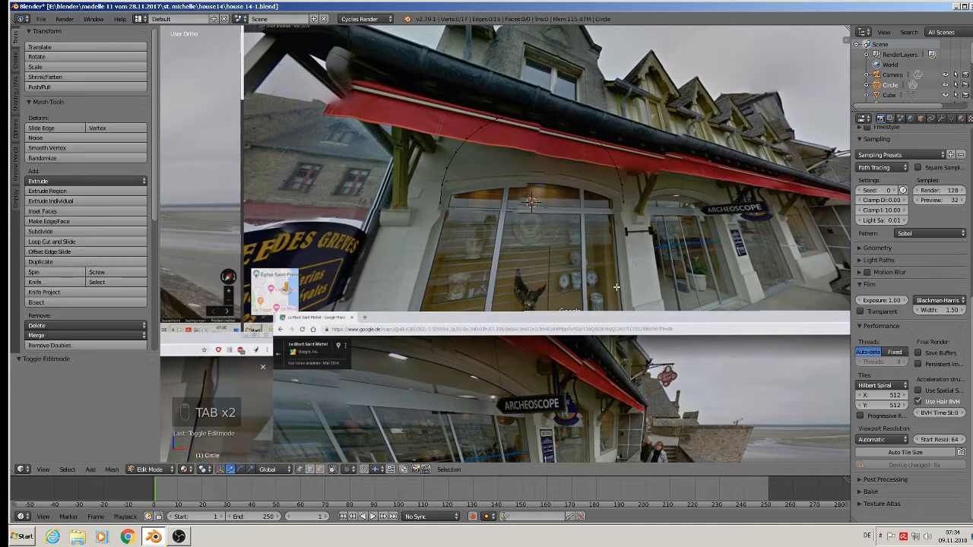
key("Tab")
key("s")
key("z")
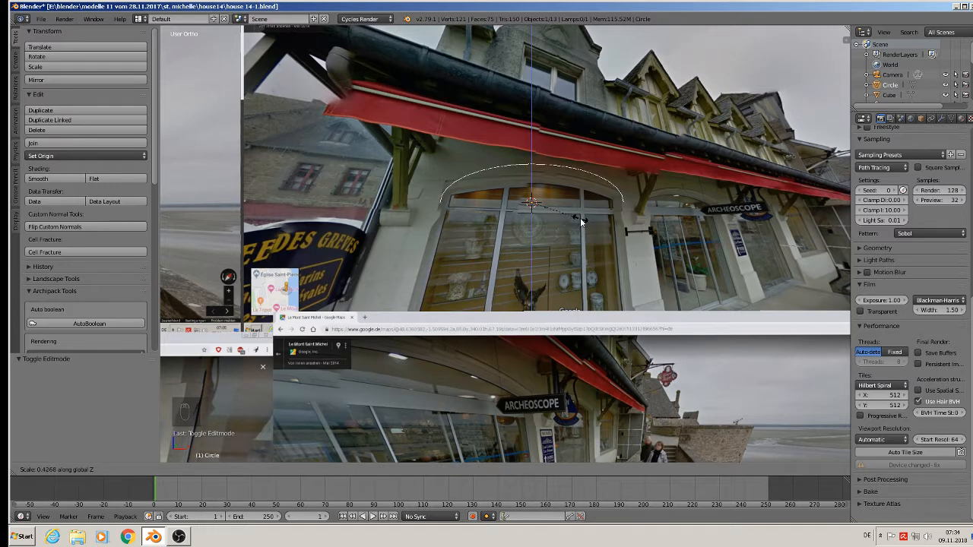
left_click(581, 222)
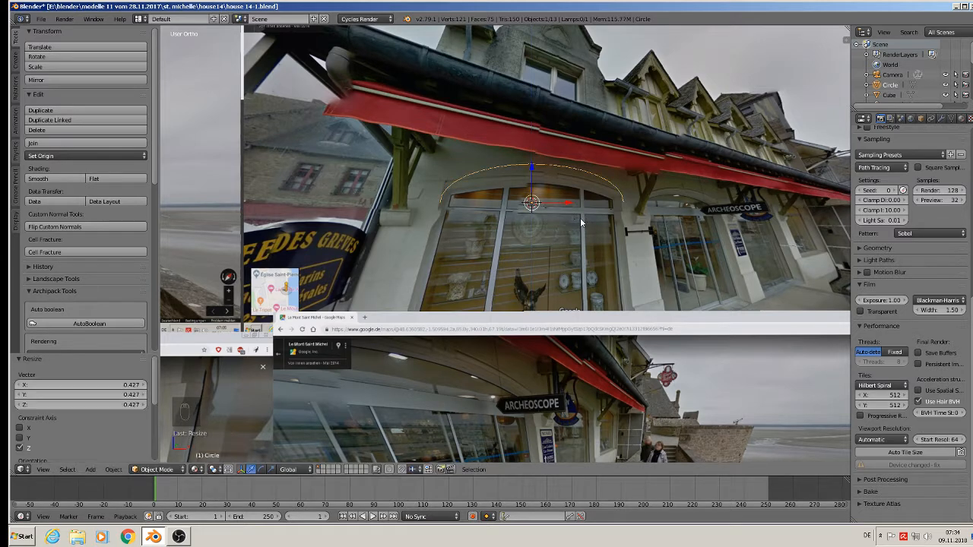
Extrude the arch's two end vertices 0.303 down along Z and join them with a bottom edge
key("Tab")
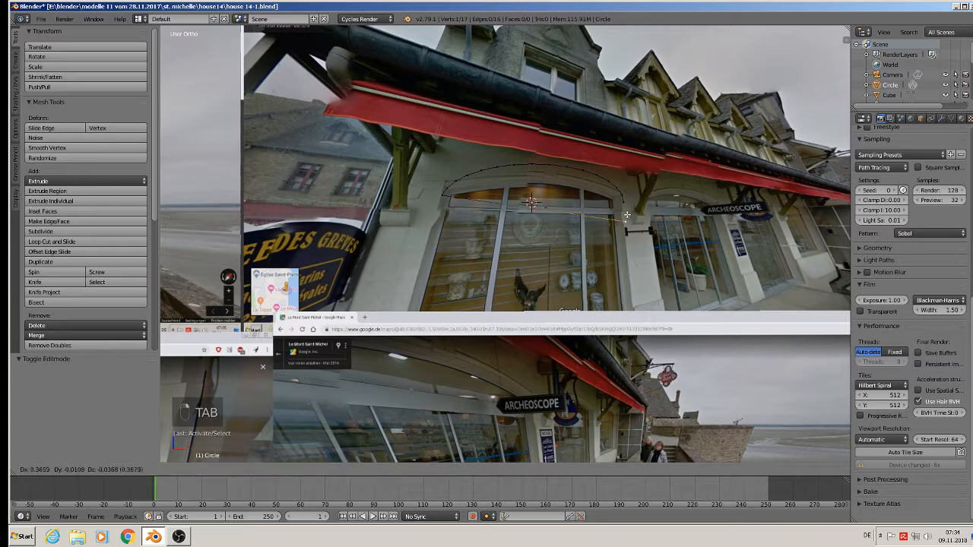
right_click(444, 203)
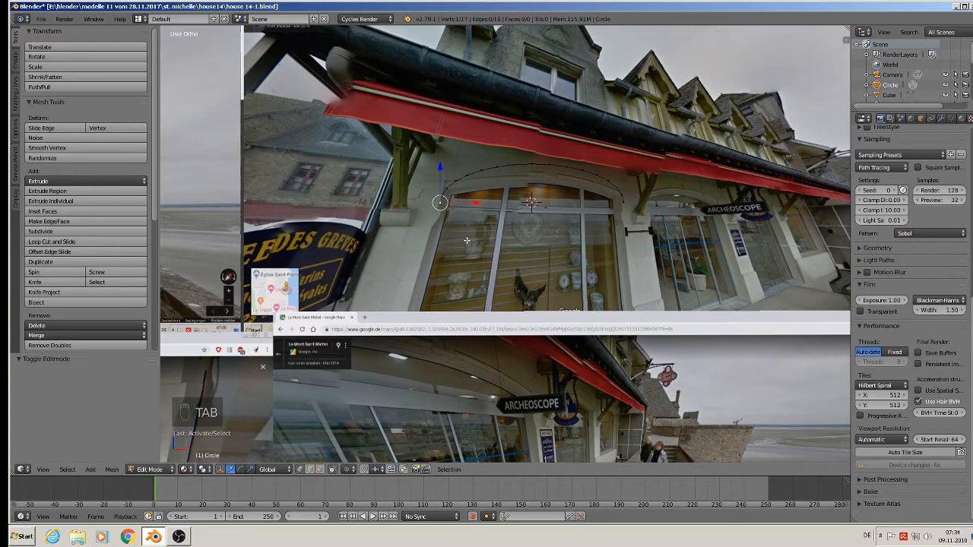
right_click(617, 202, "shift")
scroll(611, 200, "down", 3)
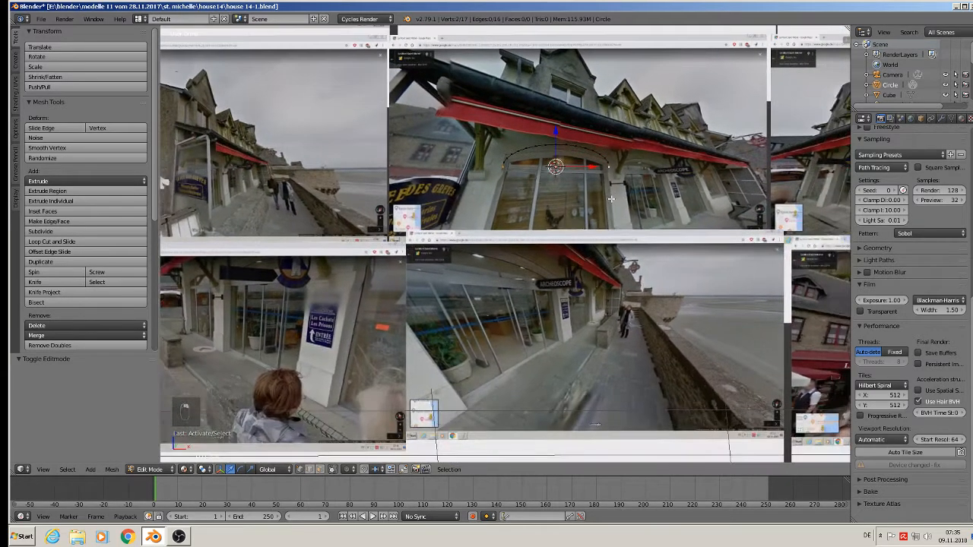
key("e")
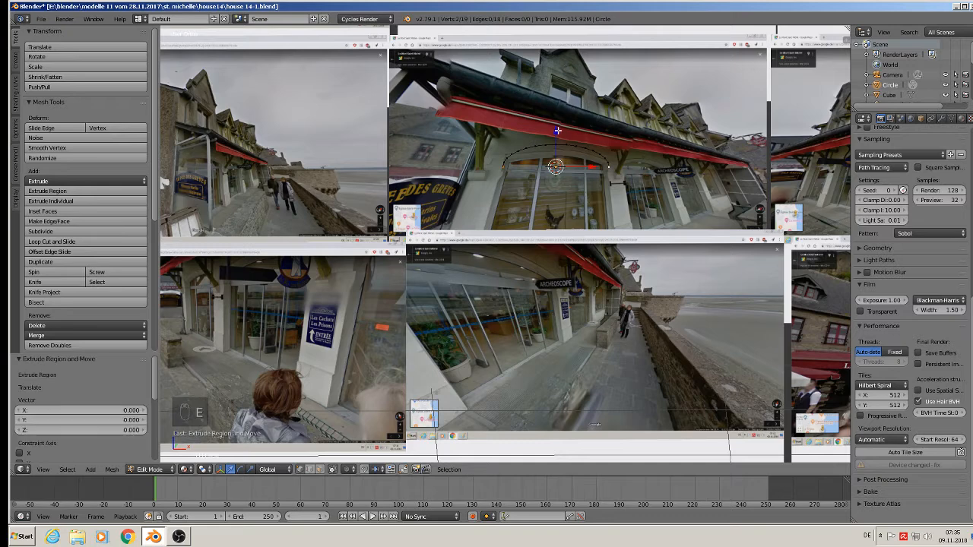
left_click(571, 218)
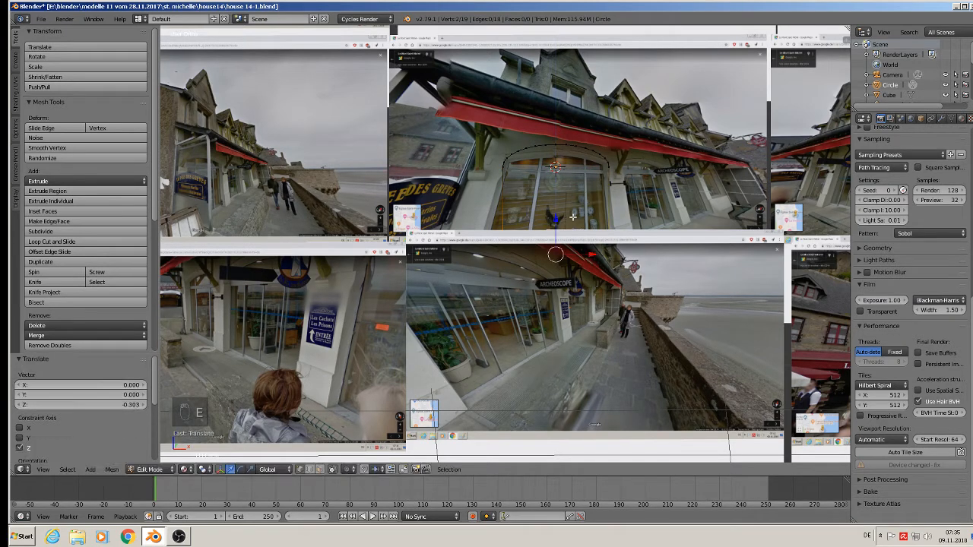
key("f")
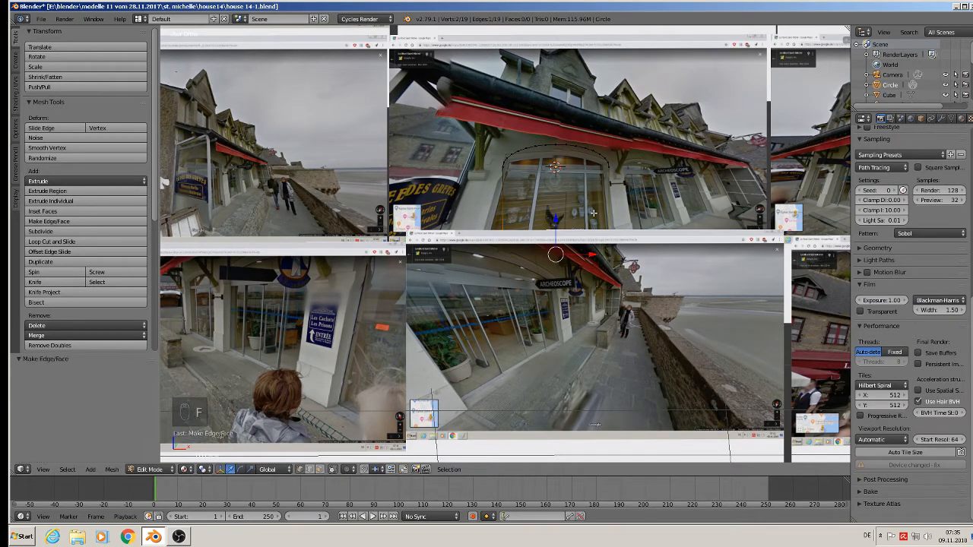
Move the window outline object -0.399 along Y and view it from the front against the shopfront reference
middle_click_drag(598, 220, 565, 244)
key("Tab")
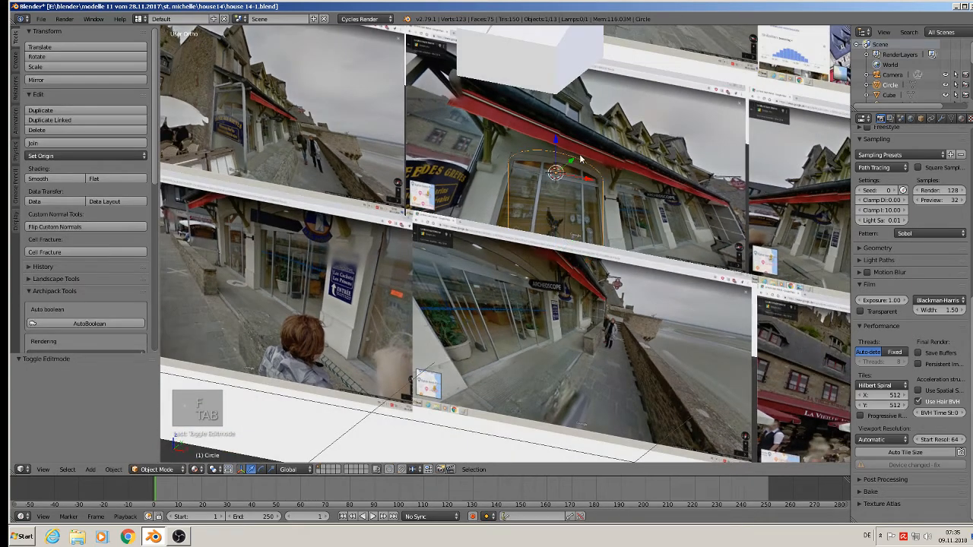
left_click_drag(579, 156, 536, 210)
middle_click_drag(614, 217, 643, 196)
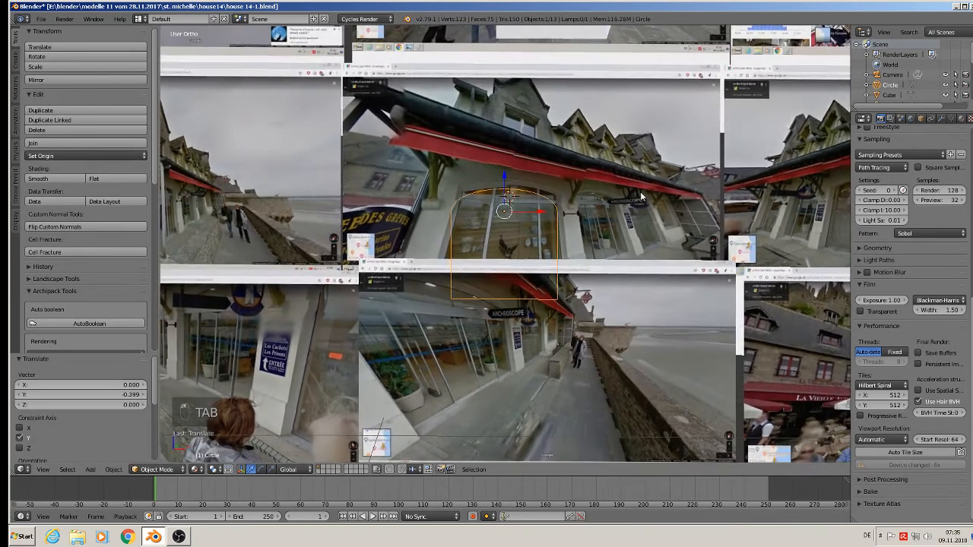
key("KP_1")
scroll(581, 250, "up", 2)
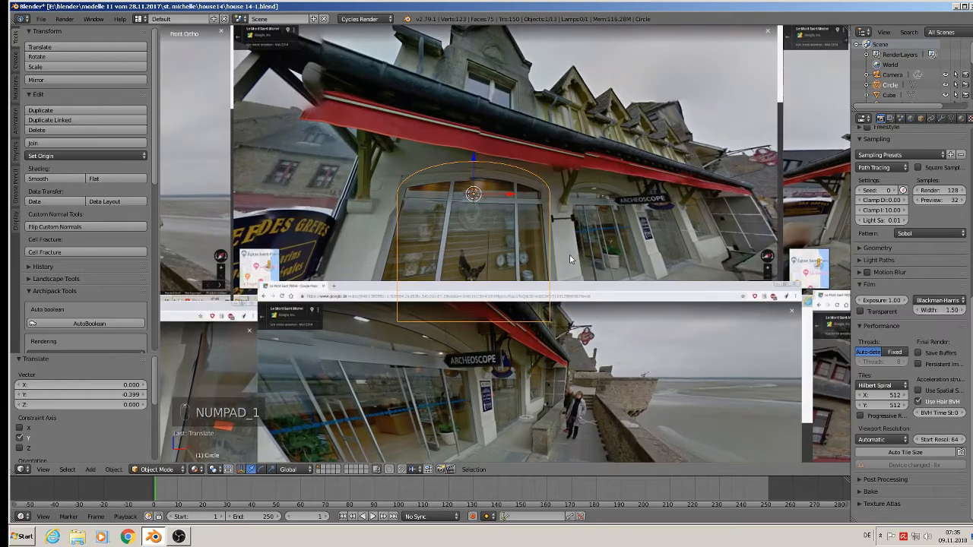
scroll(570, 260, "up", 1)
scroll(570, 260, "up", 1)
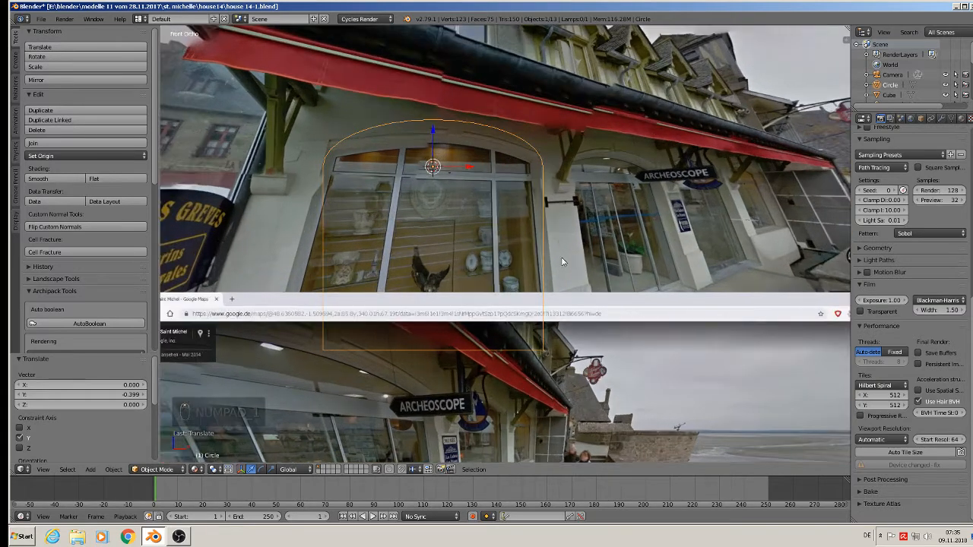
Create an inner copy of the whole window outline with Offset Edges at a width of -0.16
key("Tab")
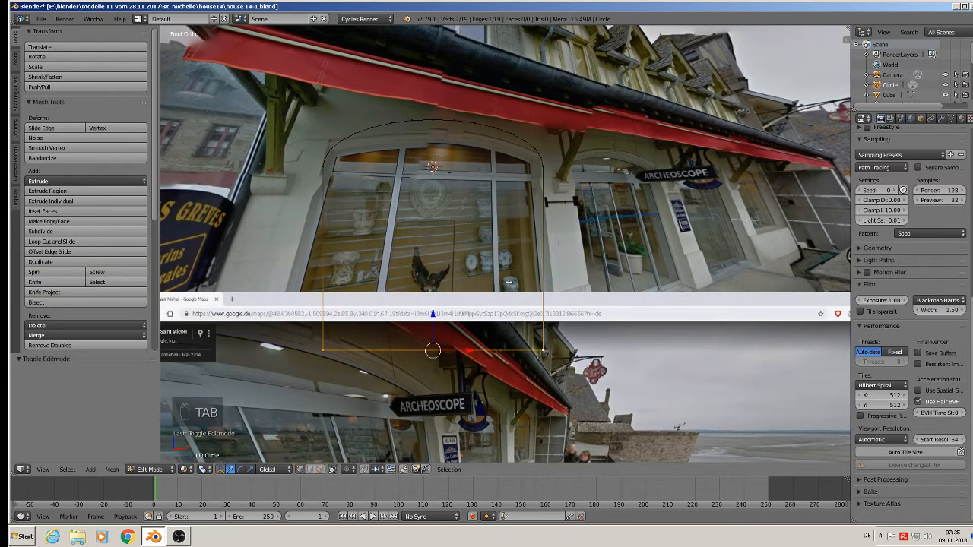
key("a")
key("a")
key("a")
key("a")
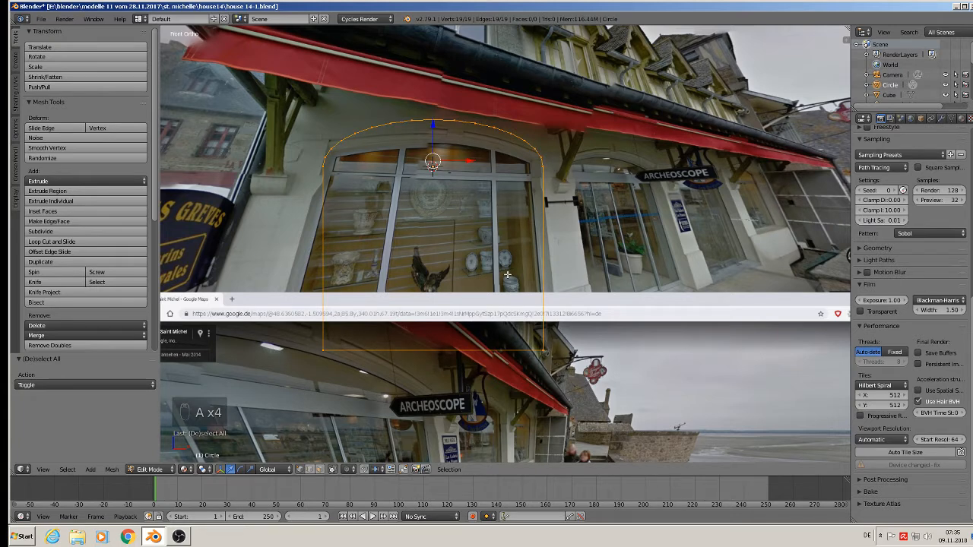
key("space")
type("Edge Slide")
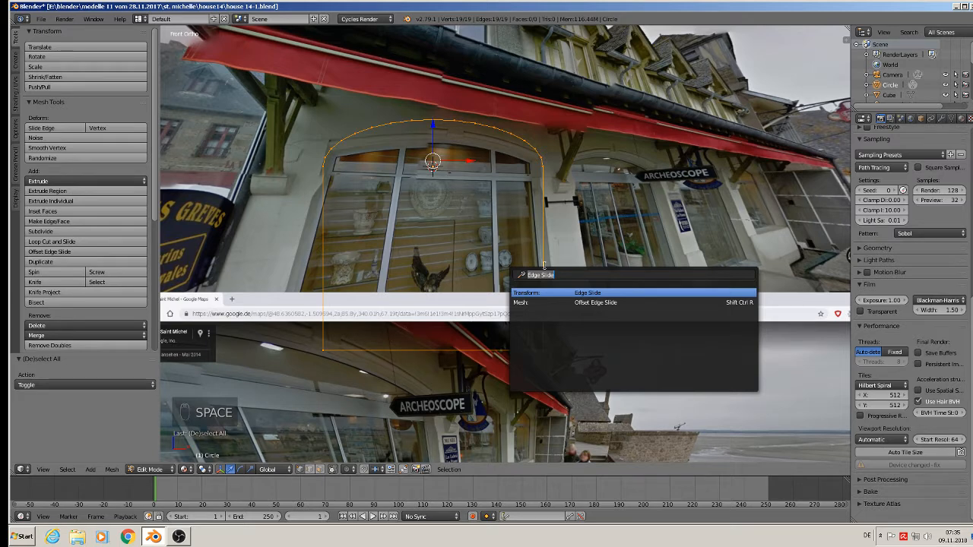
type("edge off")
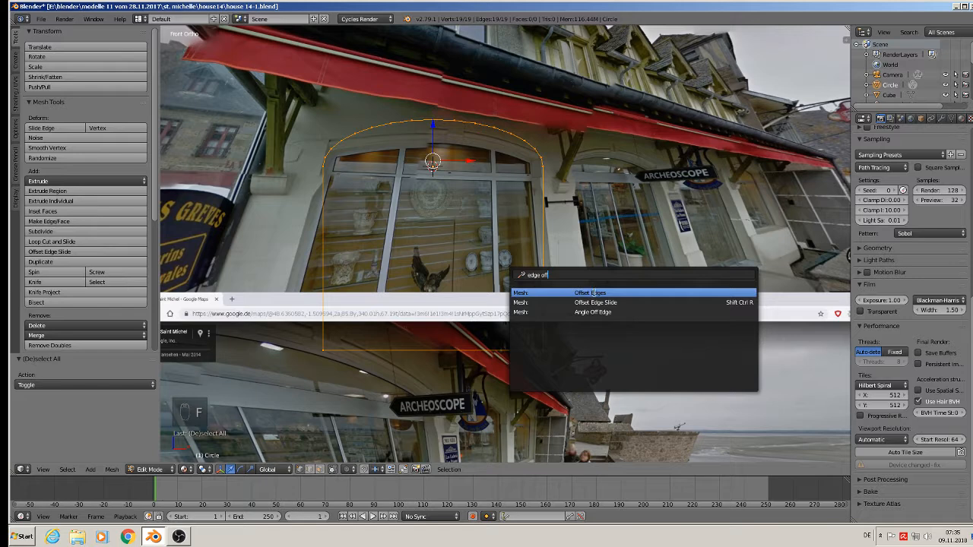
left_click(594, 292)
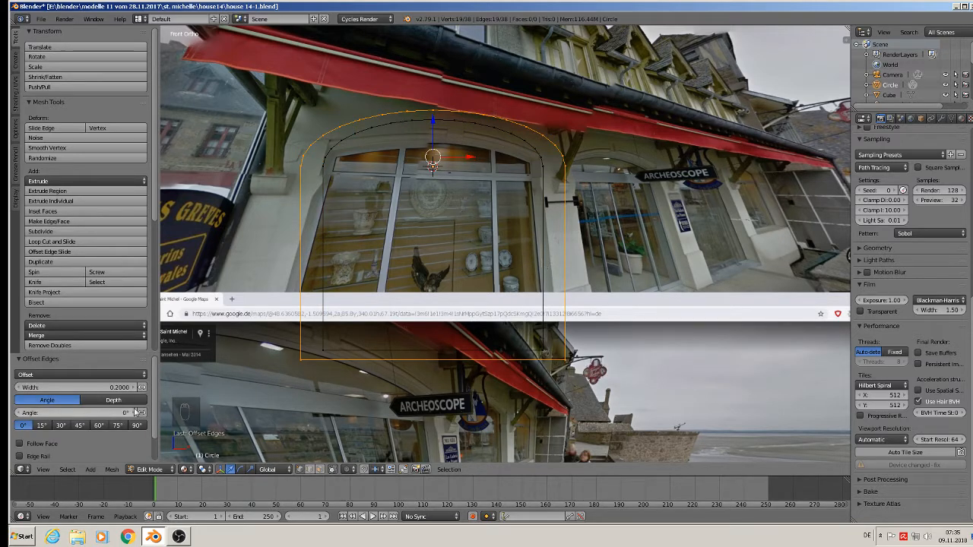
left_click_drag(120, 387, 90, 380)
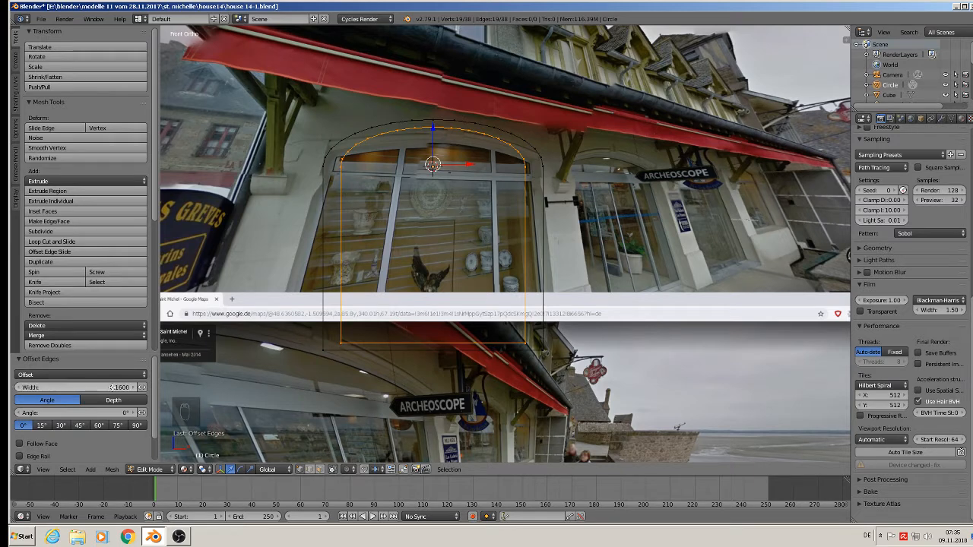
scroll(113, 386, "down", 2)
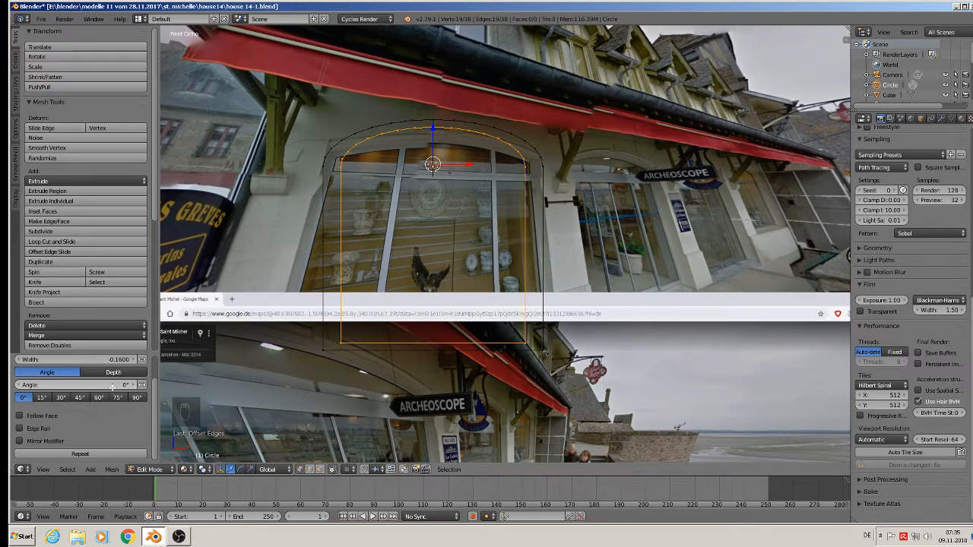
scroll(113, 386, "up", 2)
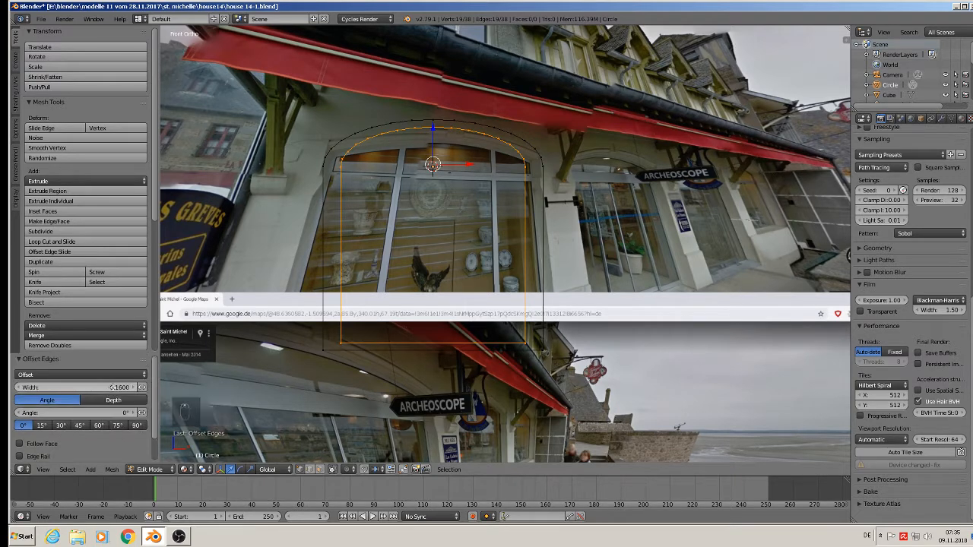
key("minus")
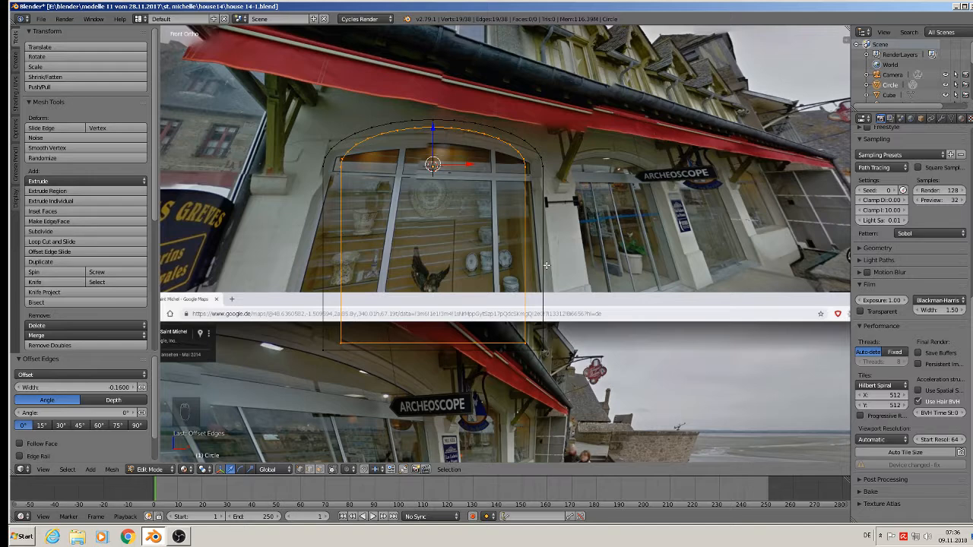
Move the inner outline -0.005 along Z, then scale it by 1.075 overall and by 1.049 along X
key("s")
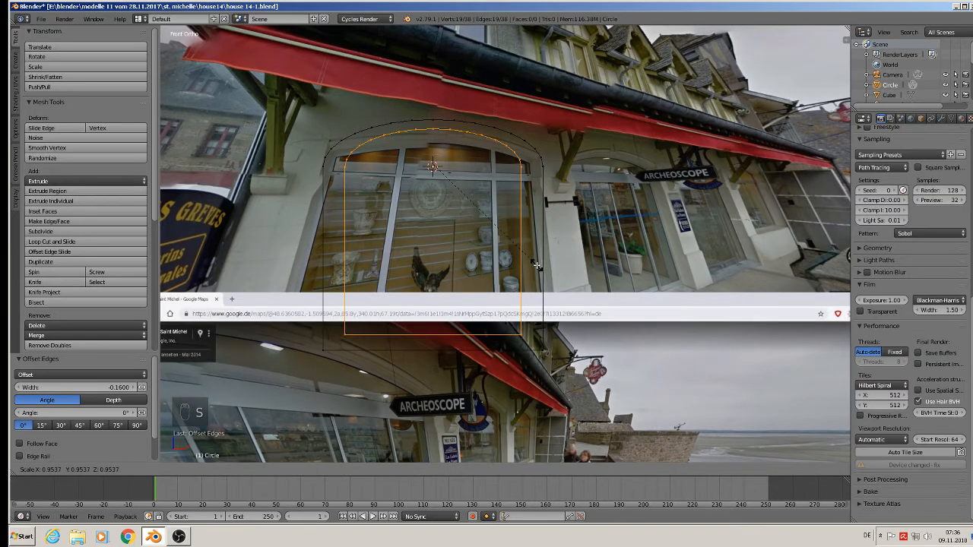
right_click(517, 255)
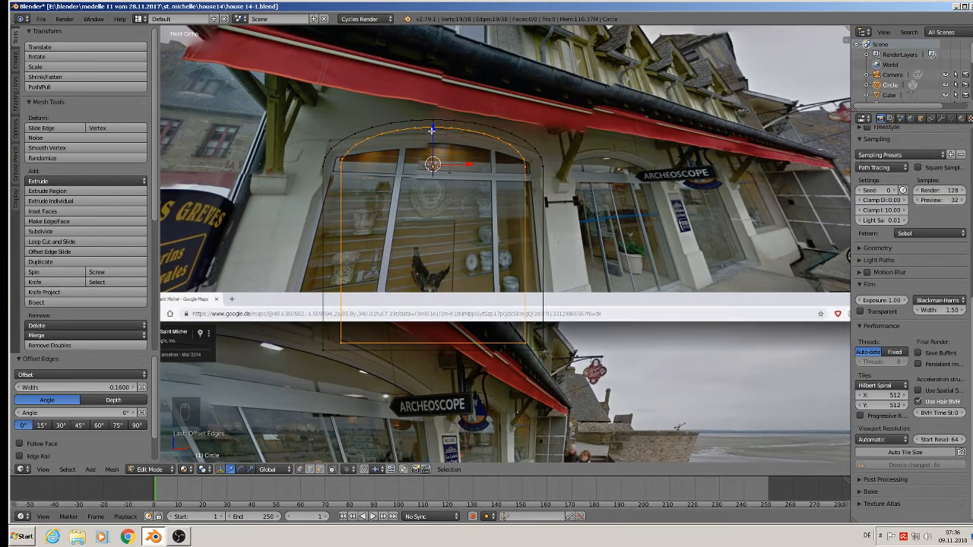
left_click_drag(431, 130, 433, 136)
key("s")
left_click(514, 218)
key("s")
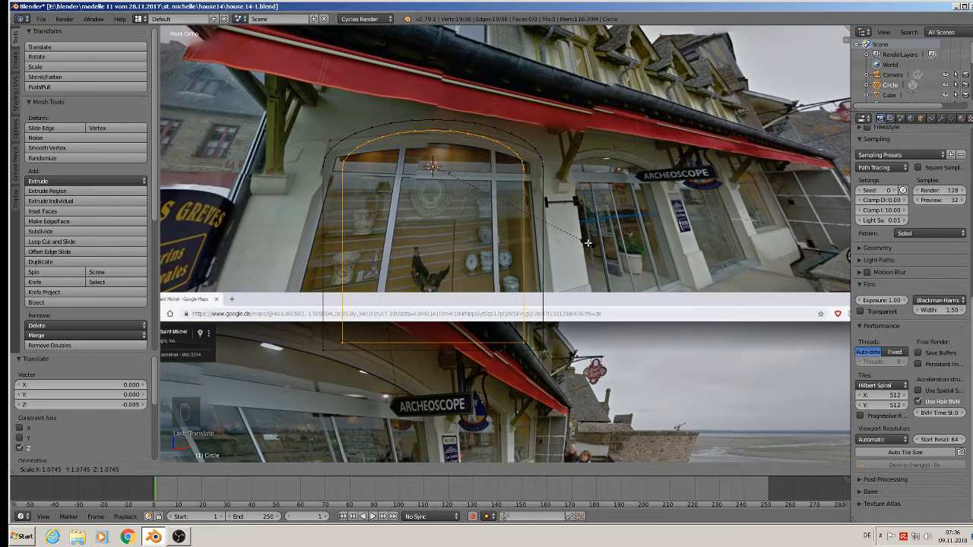
left_click(580, 242)
key("s")
key("x")
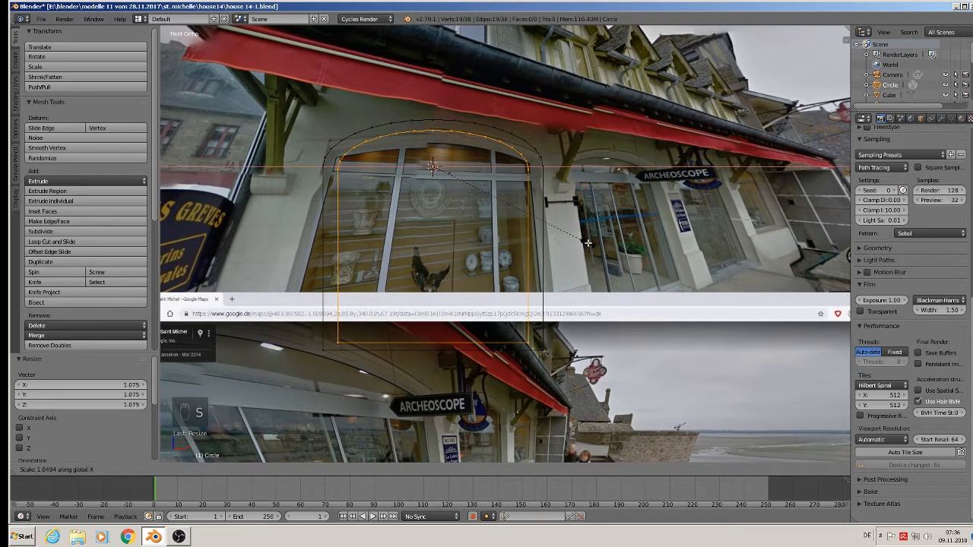
left_click(587, 243)
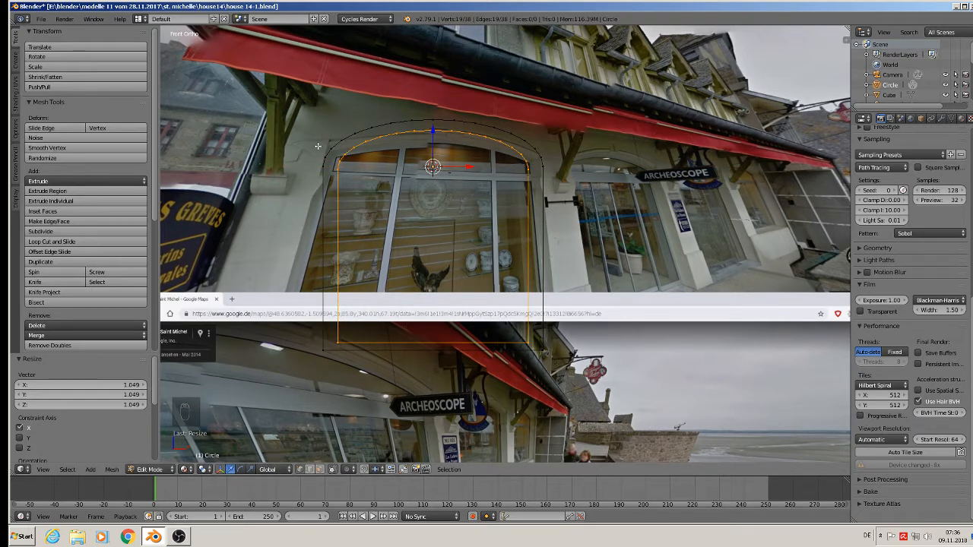
Adjust the inner outline's bottom edge along Z, moving it -0.008 and then 0.006
right_click(345, 342)
right_click(531, 342, "shift")
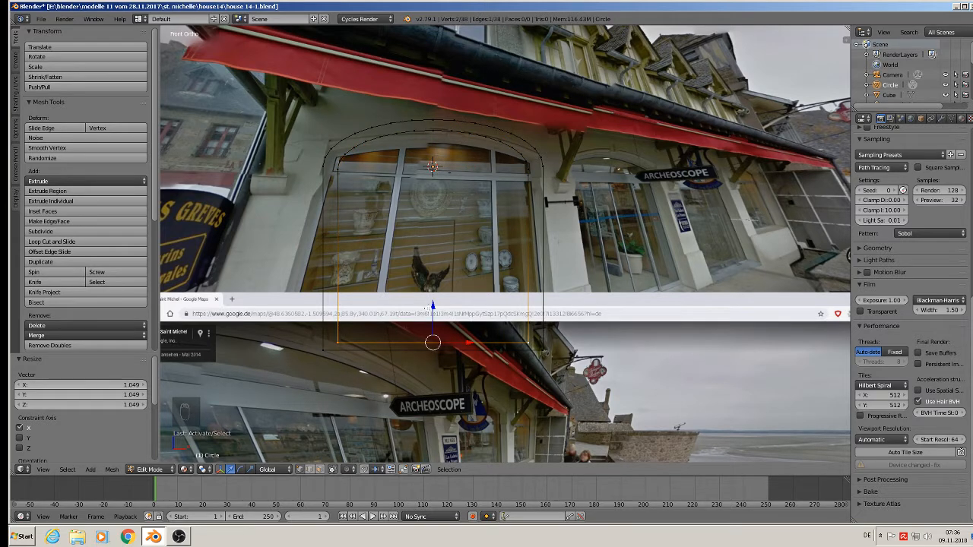
left_click_drag(433, 307, 431, 315)
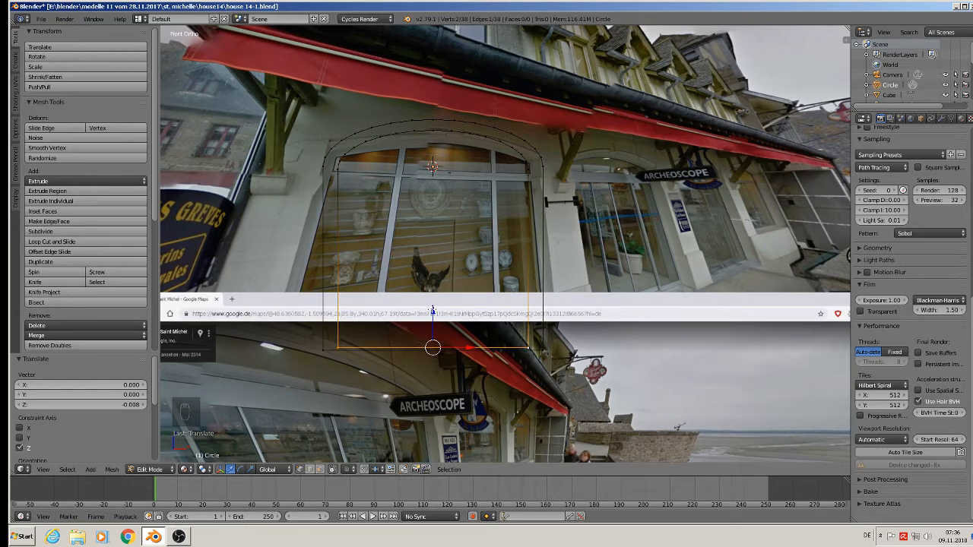
left_click_drag(432, 309, 434, 307)
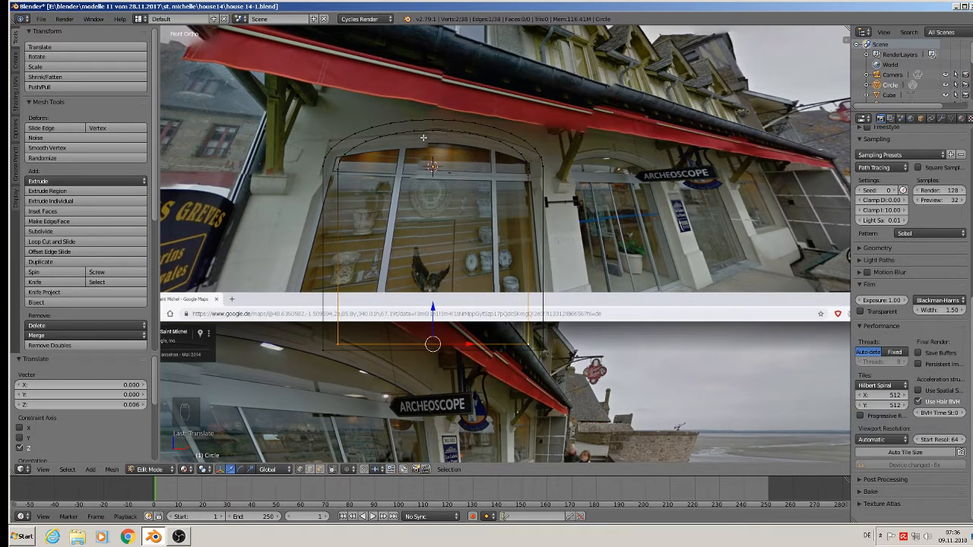
Select both outline loops and fill only the band between them with faces to form the window frame
right_click(386, 124, "alt")
right_click(391, 131, "alt+shift")
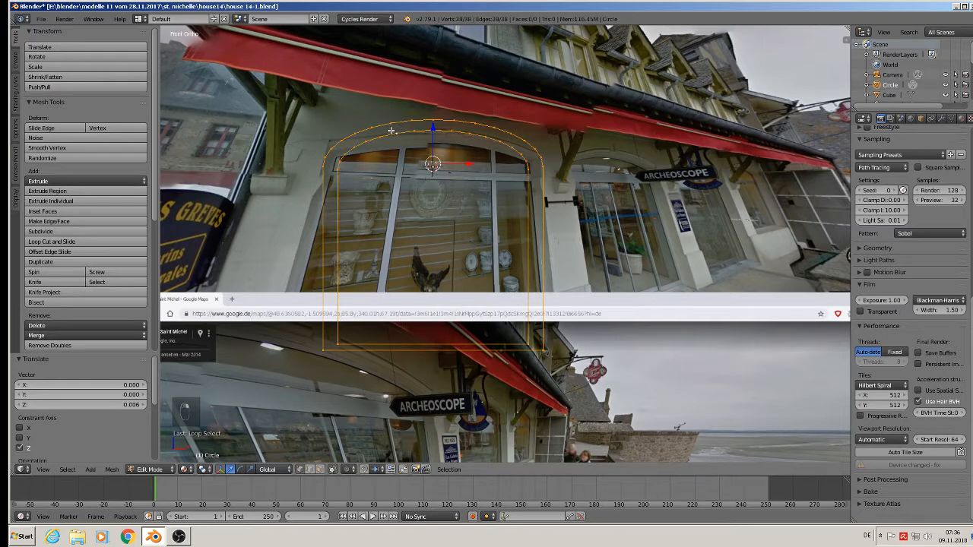
key("f")
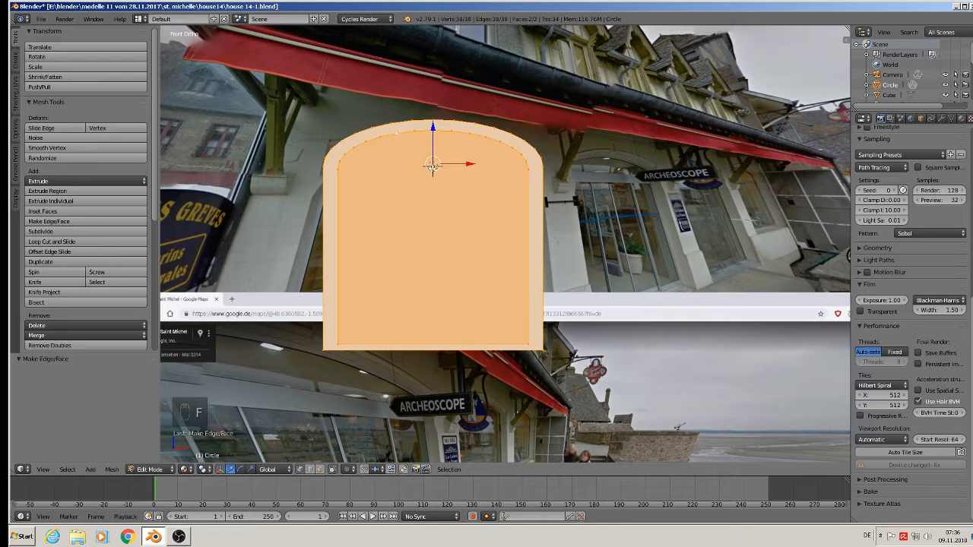
key("ctrl+z")
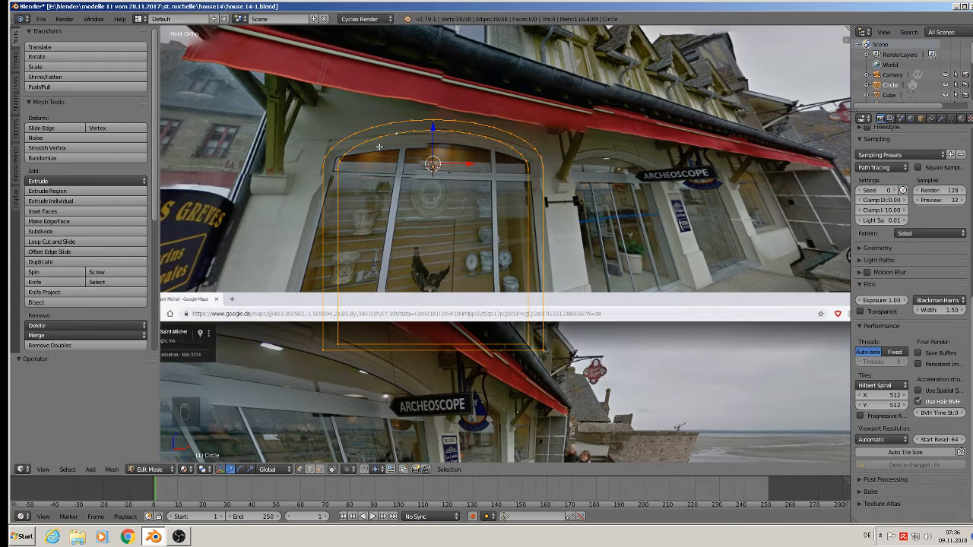
key("alt+f")
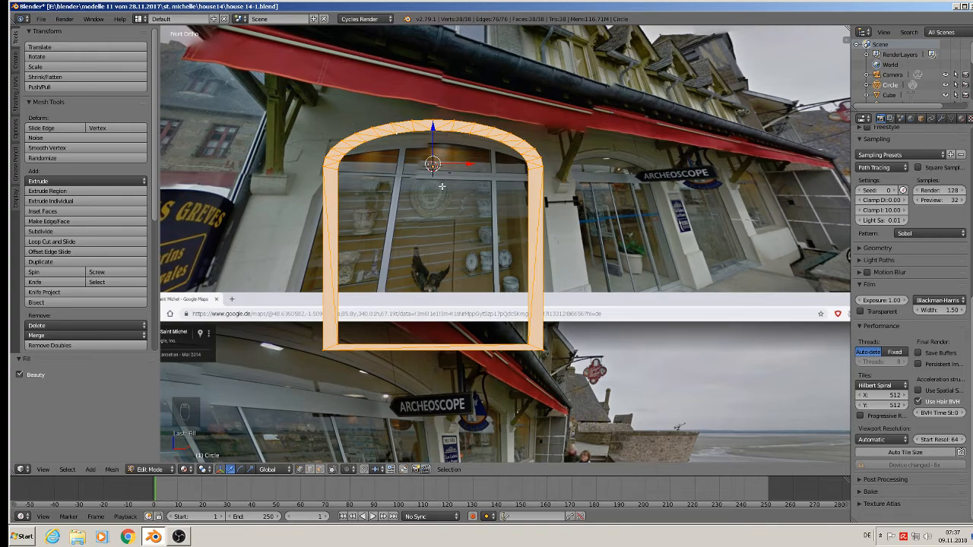
Move the window frame -0.2 along Y, then duplicate its inner edge loop and shift the copy 0.028 along Y
middle_click_drag(468, 259, 471, 160)
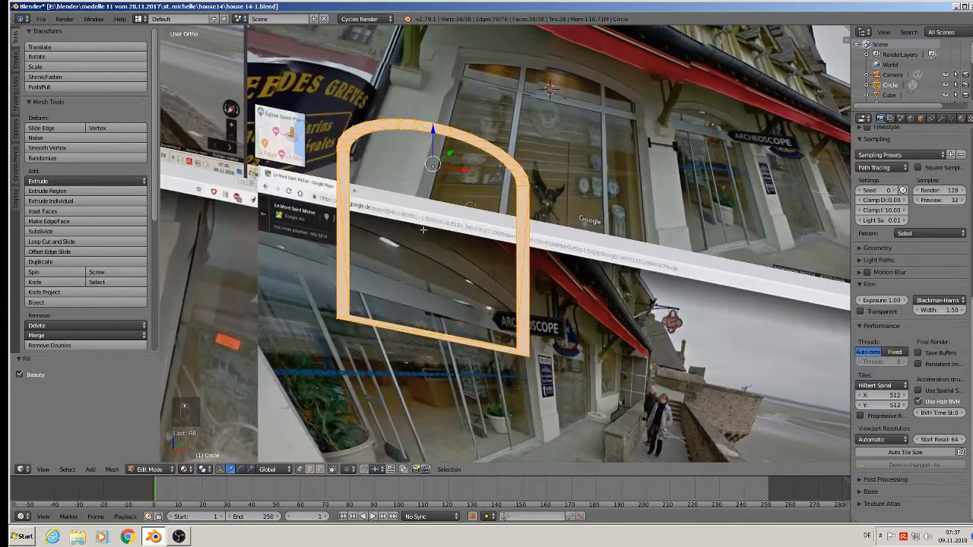
left_click_drag(452, 156, 395, 189)
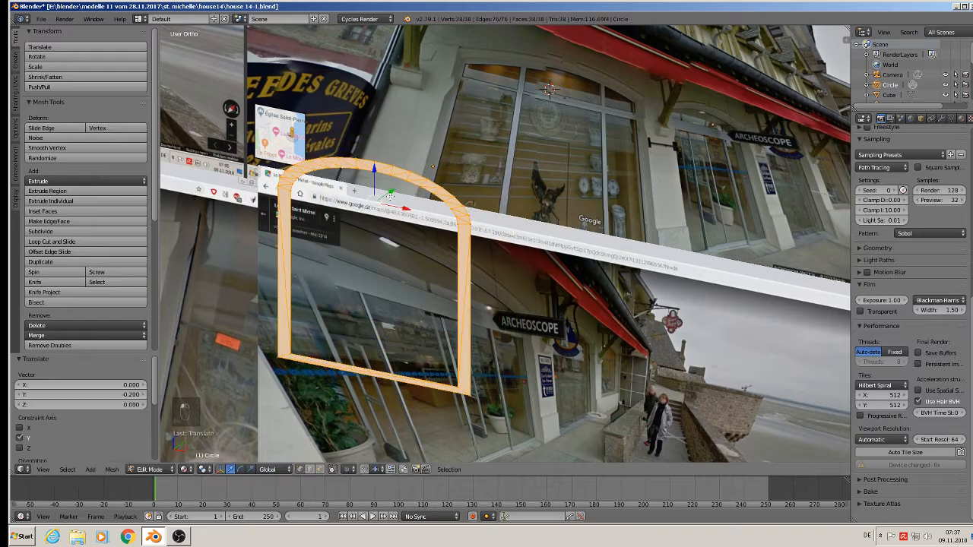
key("a")
right_click(333, 170, "alt")
middle_click_drag(371, 242, 364, 250)
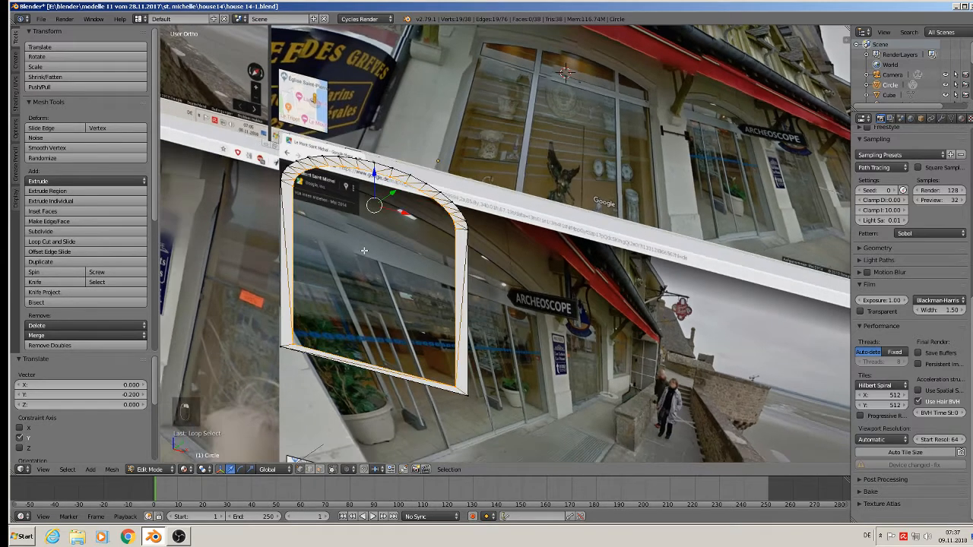
key("shift+d")
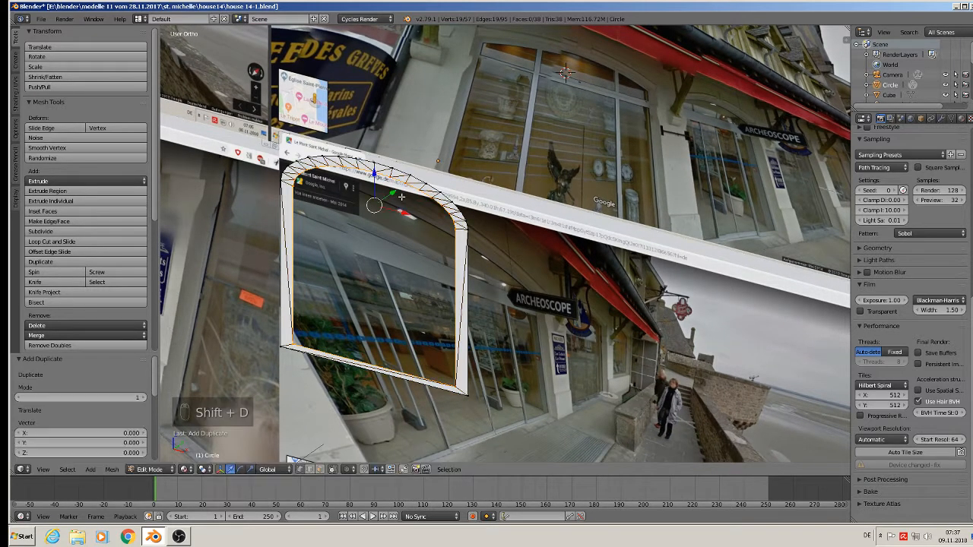
left_click_drag(395, 196, 408, 193)
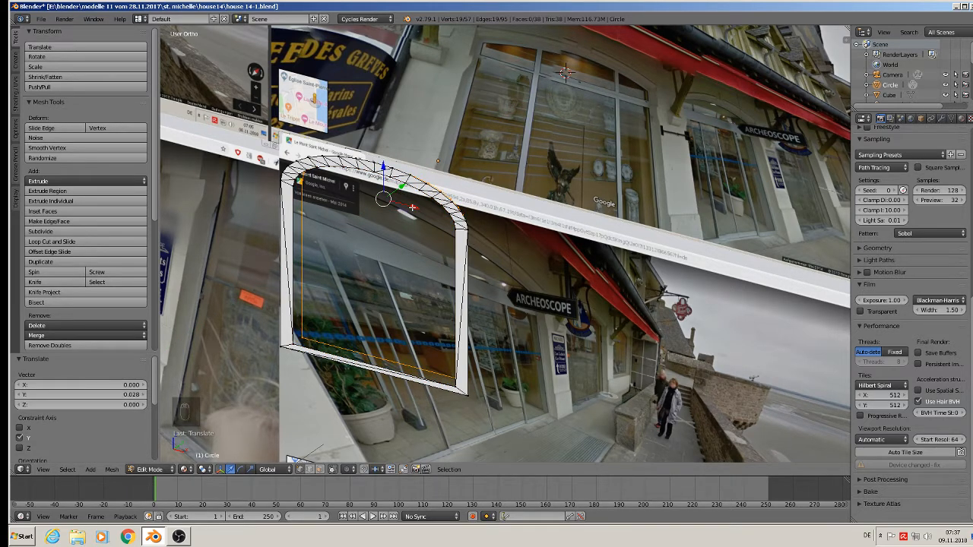
Fill the duplicated loop with a face and extrude it 0.01 along Y to form the window pane
key("f")
key("e")
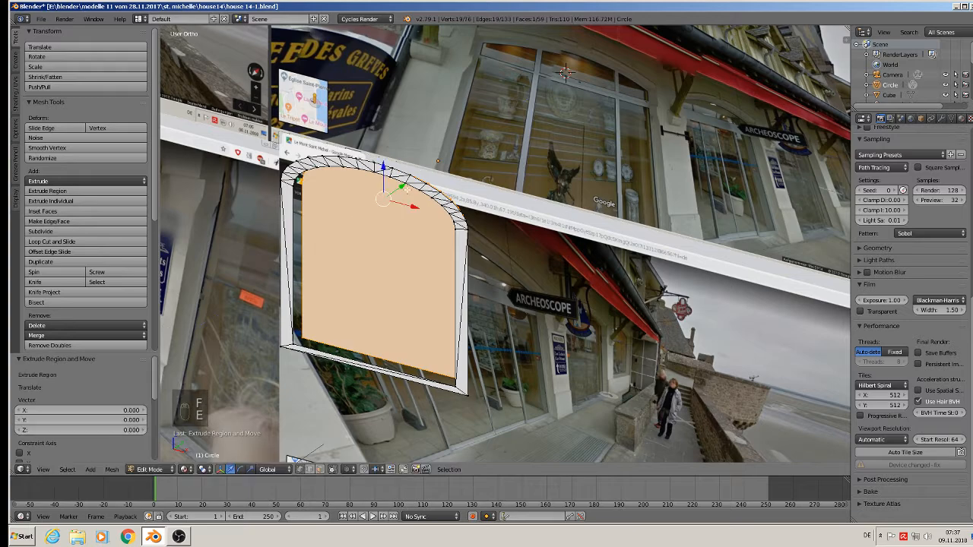
key("e")
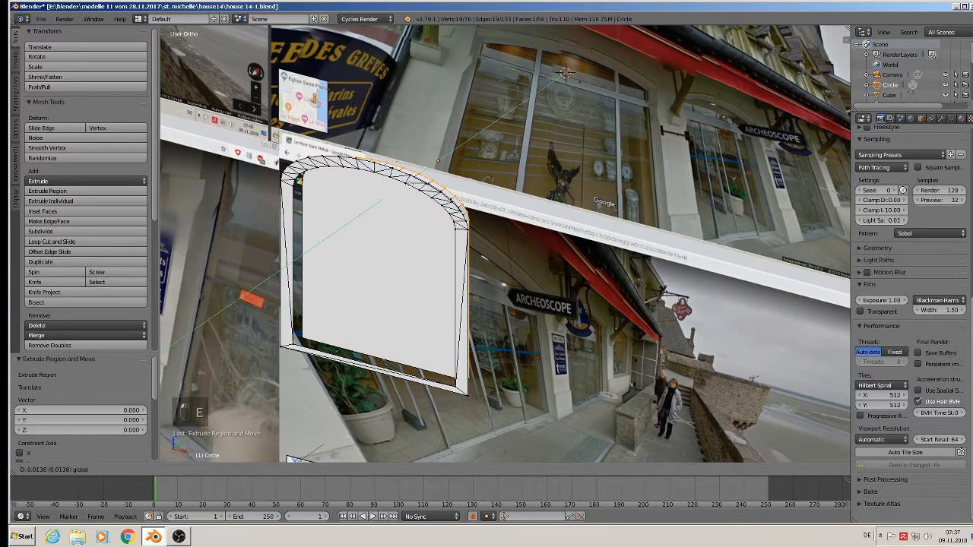
left_click_drag(407, 185, 407, 185)
middle_click_drag(418, 187, 461, 173)
Select the frame's inner edge loop and extrude it 0.013 along Y to give the frame depth
right_click(296, 183, "alt")
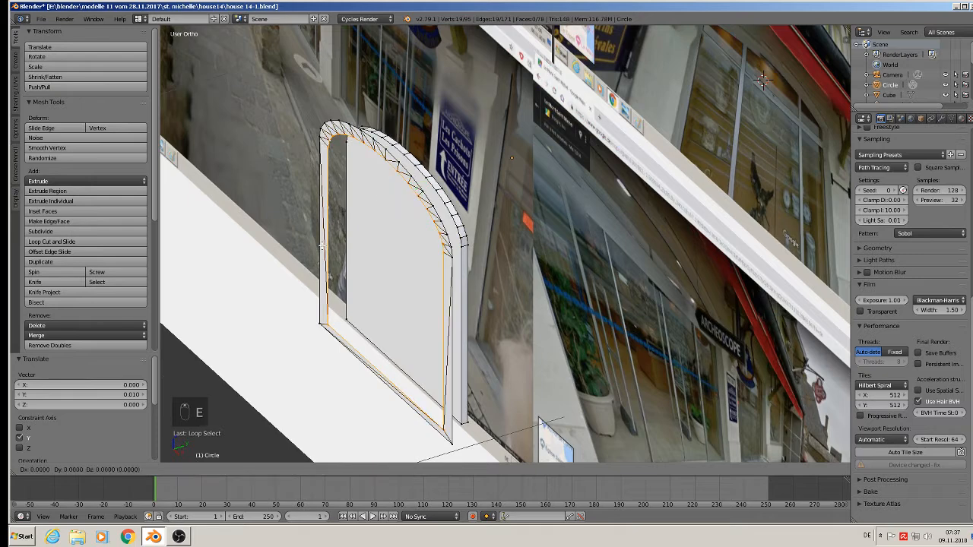
key("e")
key("g")
key("y")
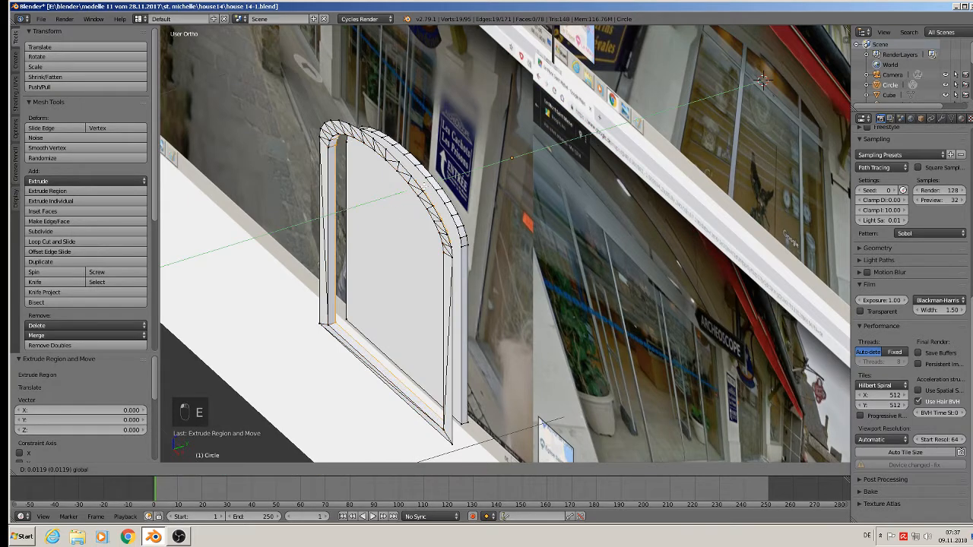
left_click(511, 158)
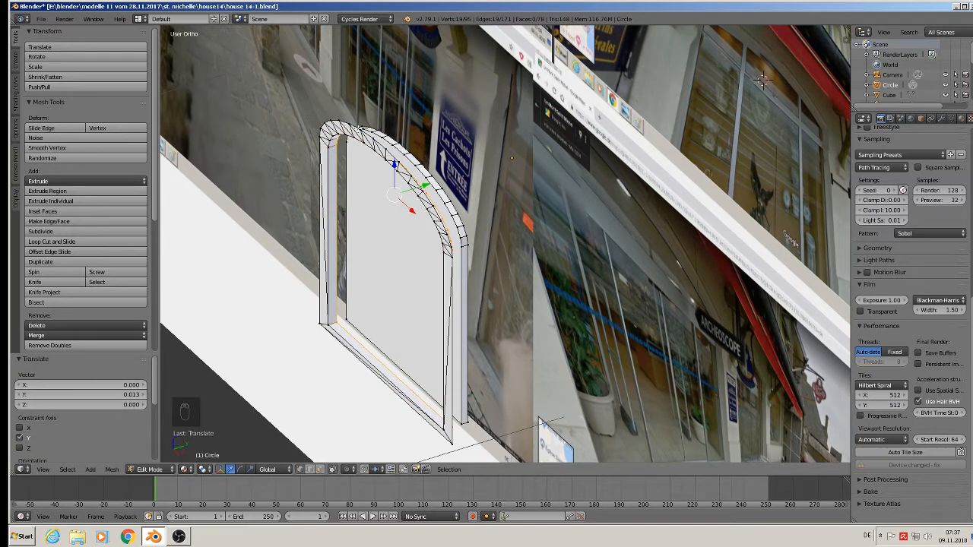
scroll(384, 161, "down", 2)
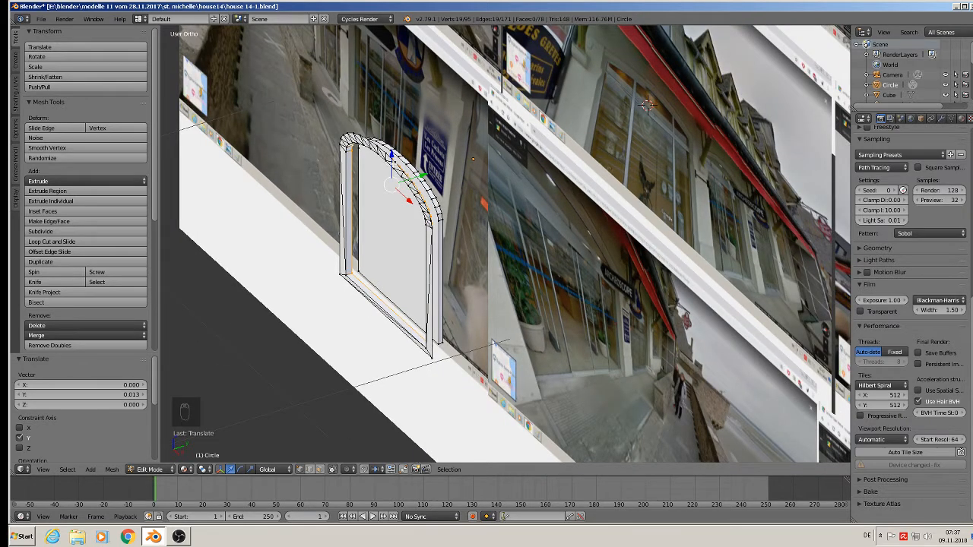
middle_click_drag(393, 163, 466, 159)
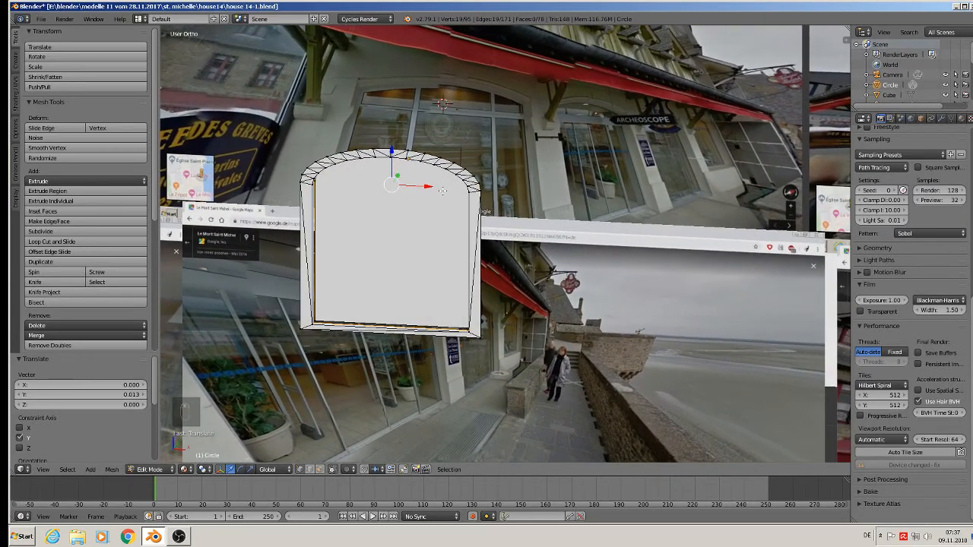
Leave mesh editing, move the whole window 0.507 along X in front view, and set the viewport shading to Solid
key("Tab")
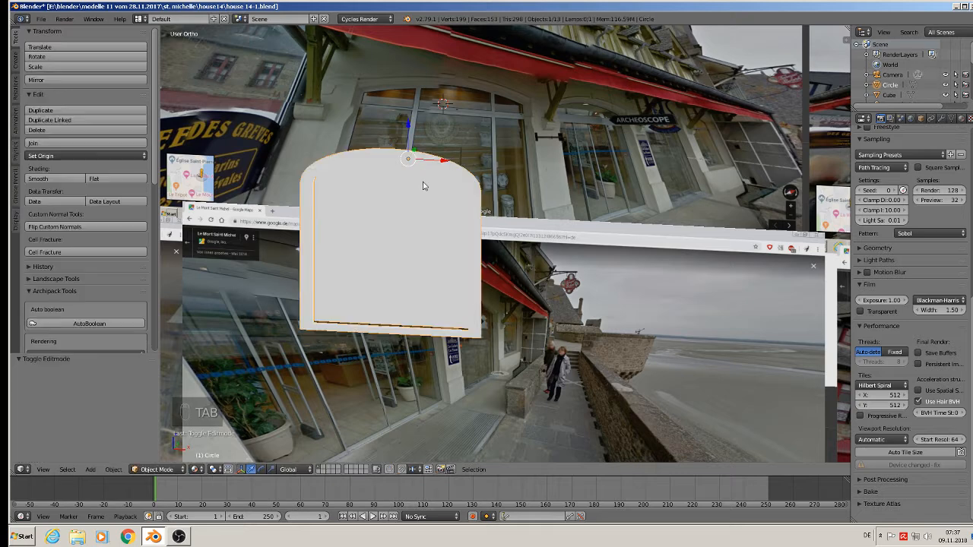
key("KP_1")
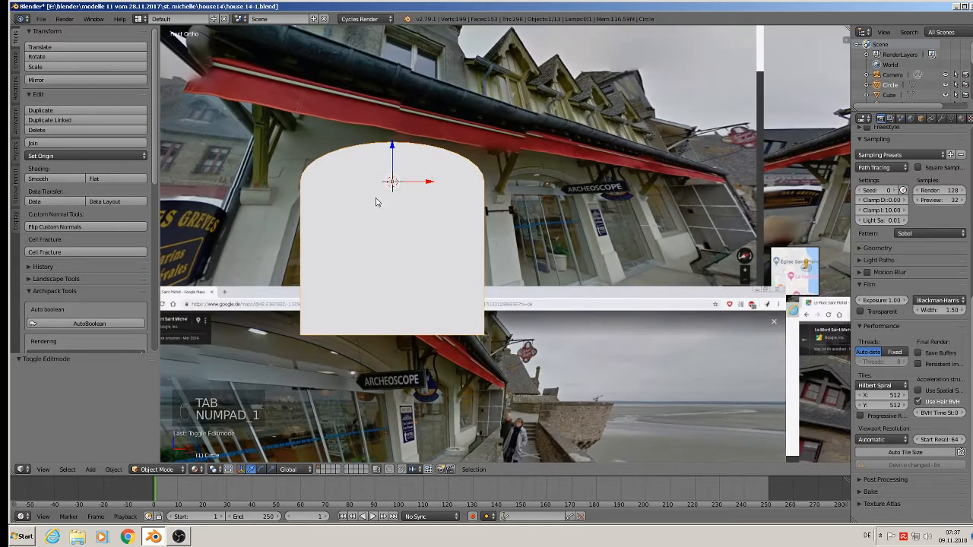
left_click_drag(425, 185, 669, 194)
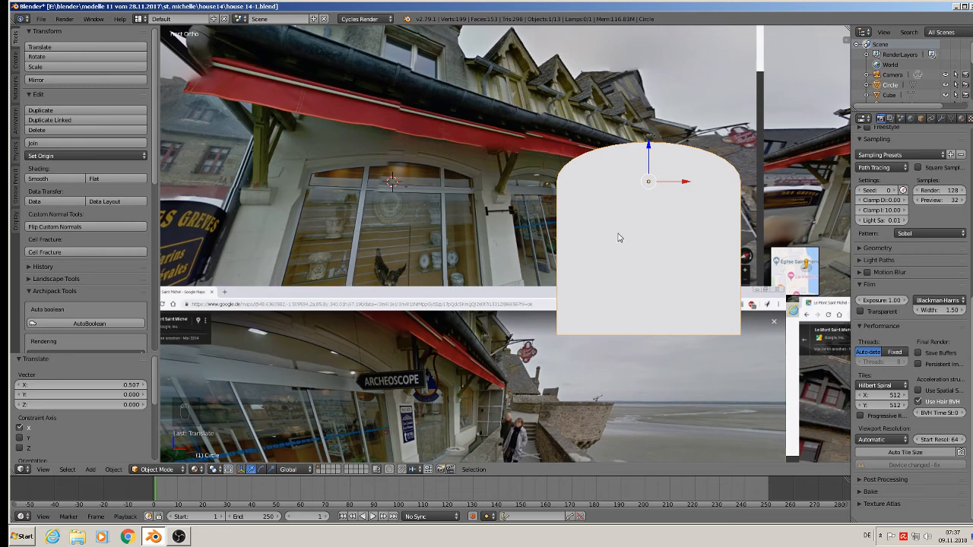
left_click(199, 469)
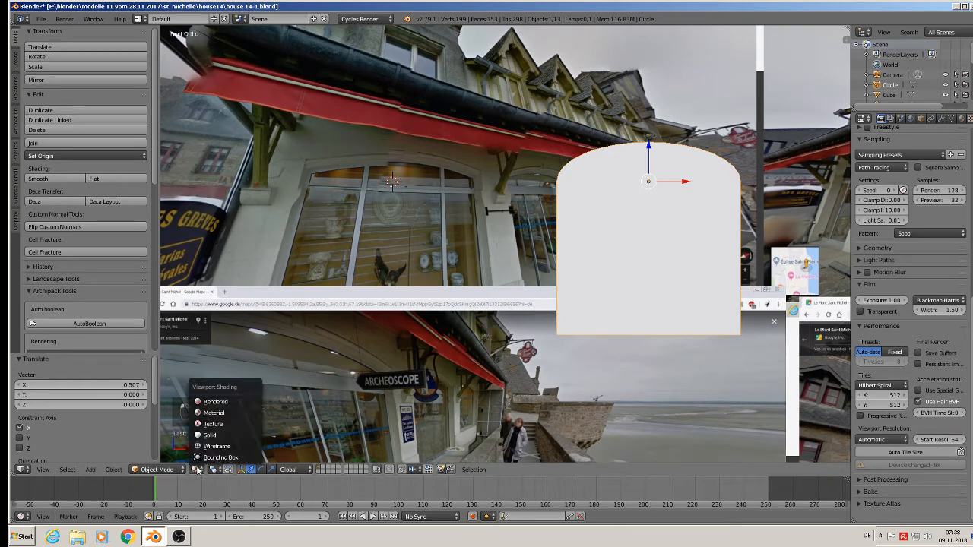
left_click(230, 438)
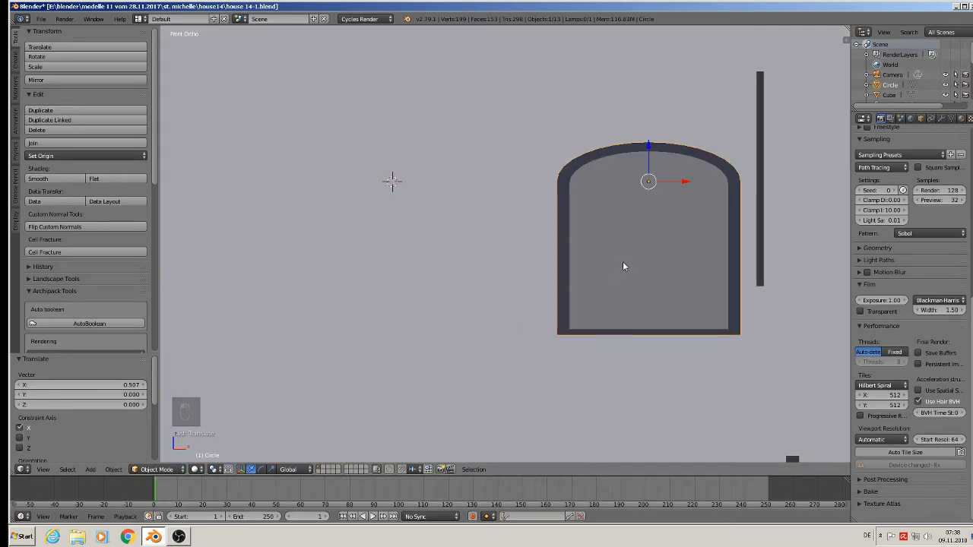
right_click(765, 174)
middle_click_drag(765, 174, 657, 228)
key("KP_1")
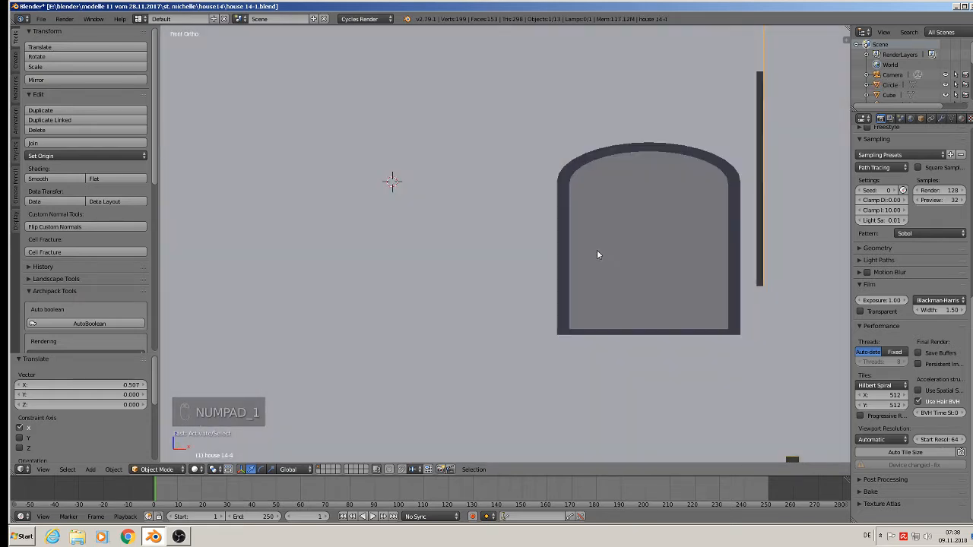
Place the 3D cursor inside the window pane, add a cube there, and scale it by 0.019 and then 0.409
left_click(600, 250)
left_click(89, 469)
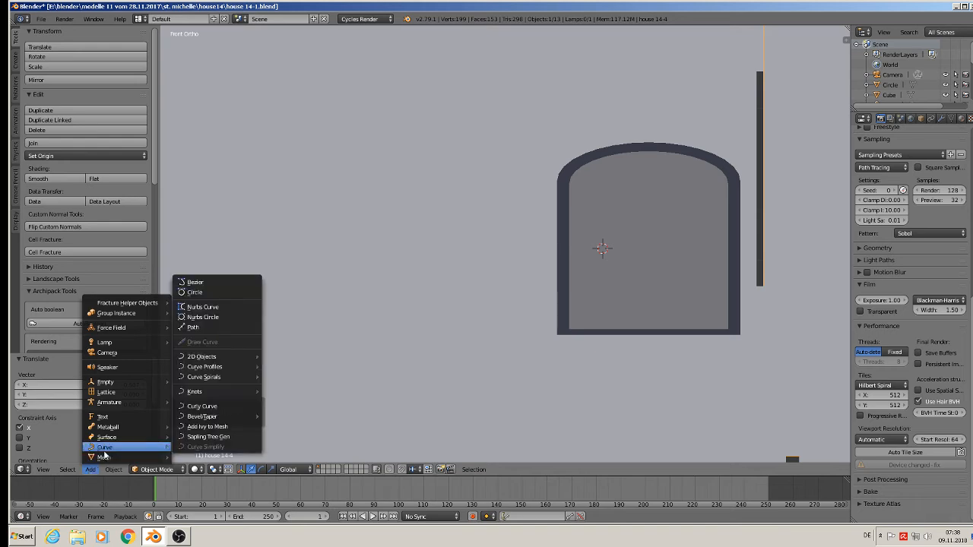
mouse_move(105, 457)
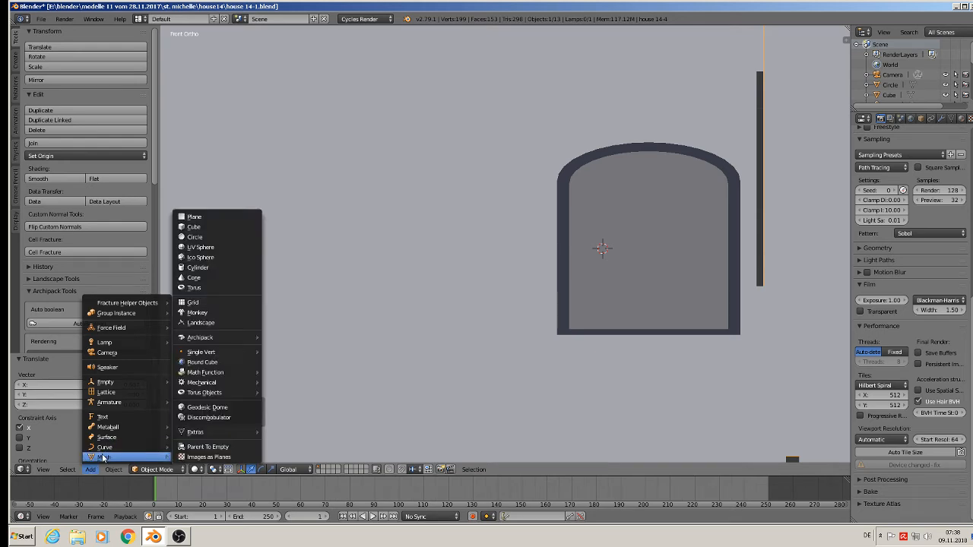
left_click(225, 226)
key("s")
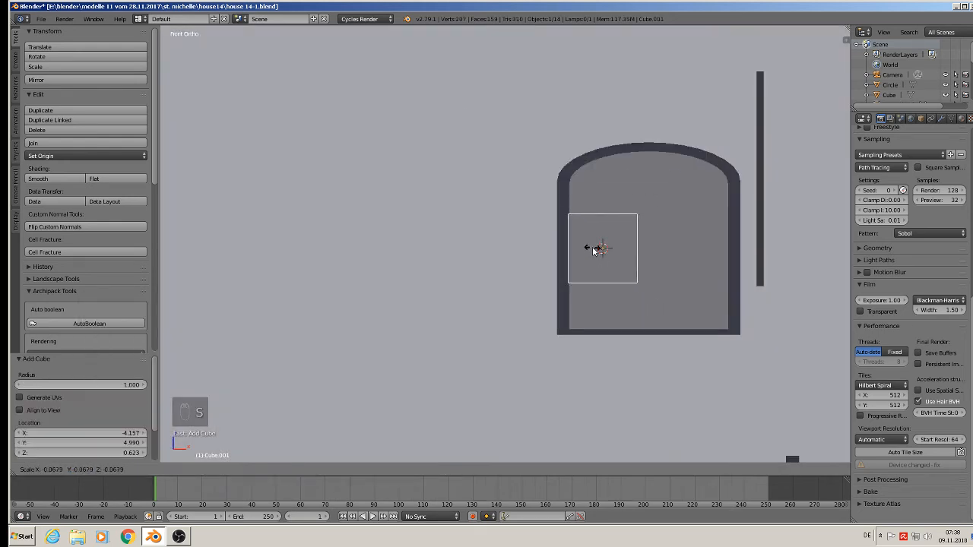
left_click(603, 252)
key("s")
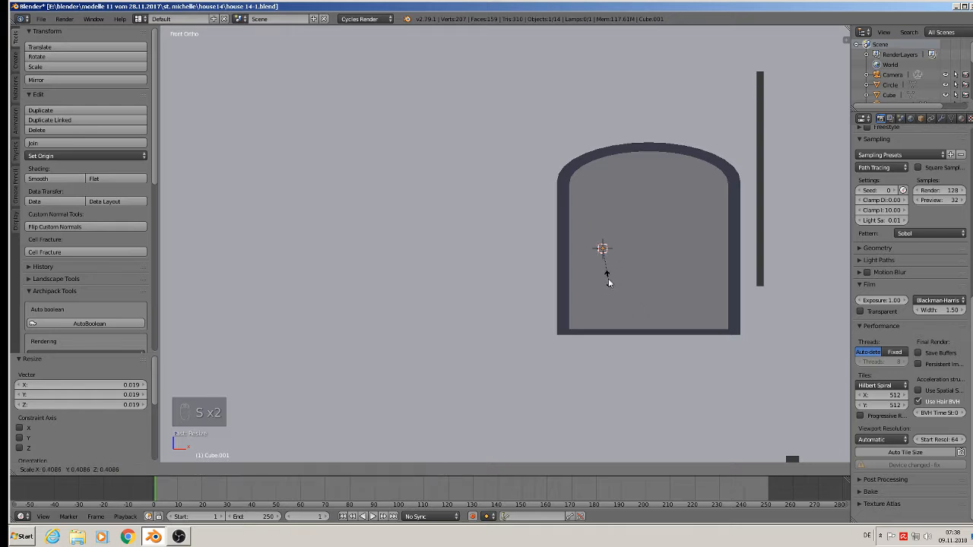
left_click(609, 281)
Stretch the small cube by 17.721 along Z into a vertical bar, then scale it overall by about 0.628
key("s")
key("z")
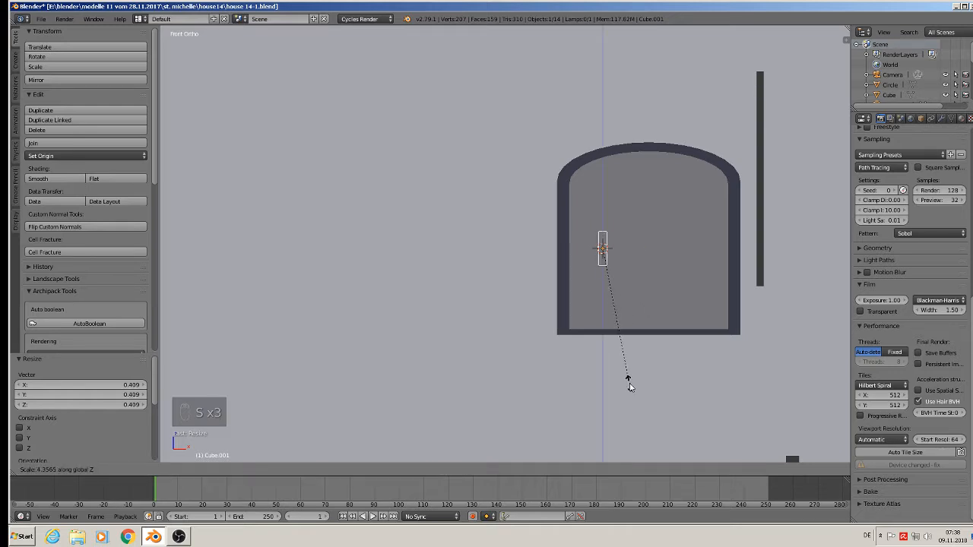
left_click(654, 380)
key("s")
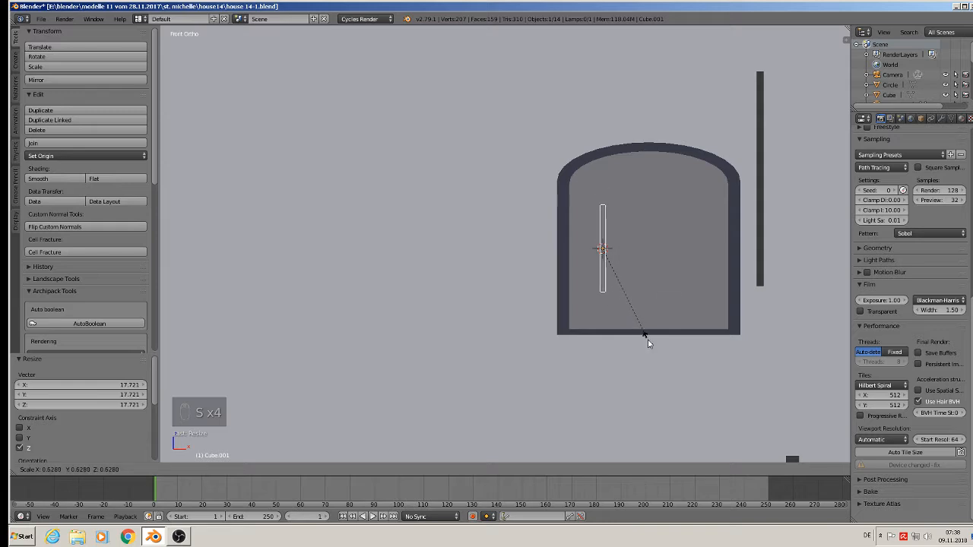
left_click(649, 343)
Fit the vertical bar to the window height: move it 0.03 along X, scale it about 2 along Z, and move it 0.018 along Z
left_click_drag(639, 249, 657, 247)
key("s")
key("z")
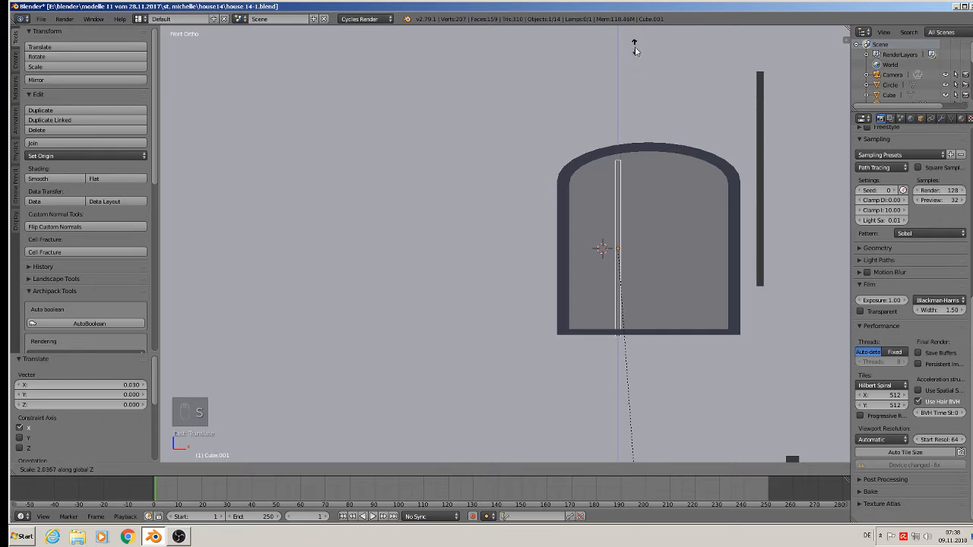
left_click(637, 61)
left_click_drag(618, 211, 620, 201)
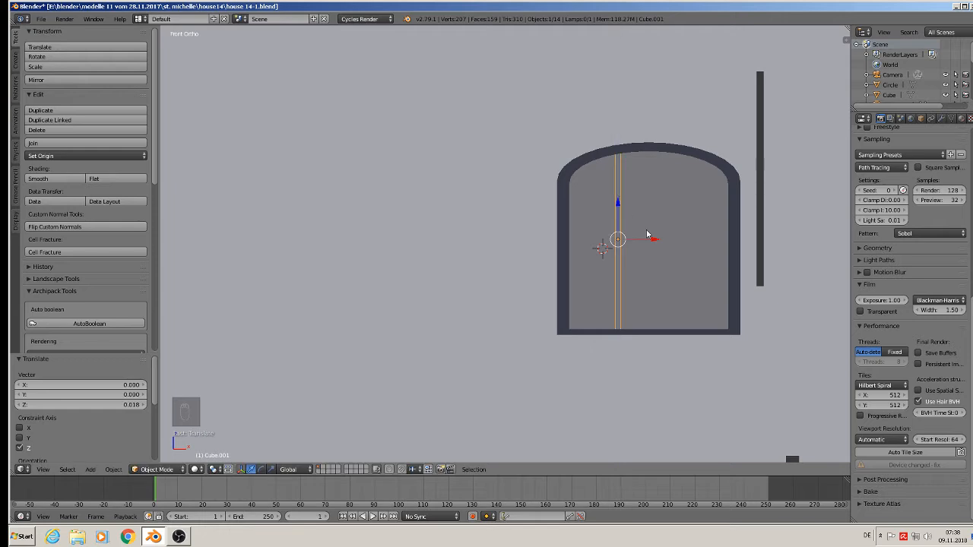
Duplicate the vertical bar 0.139 along X, then select both bars and move them -0.02 along Y into the frame
key("shift+d")
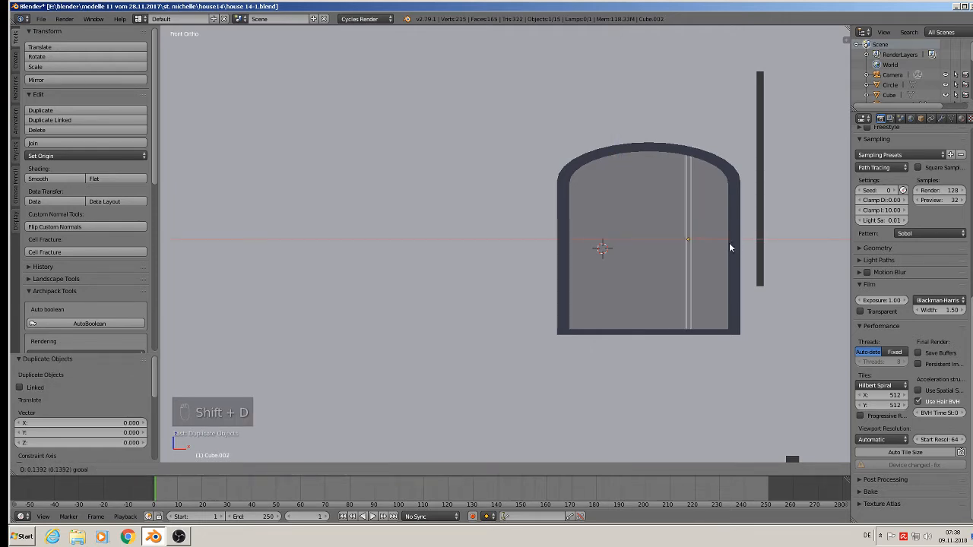
left_click(729, 244)
middle_click_drag(712, 248, 663, 274)
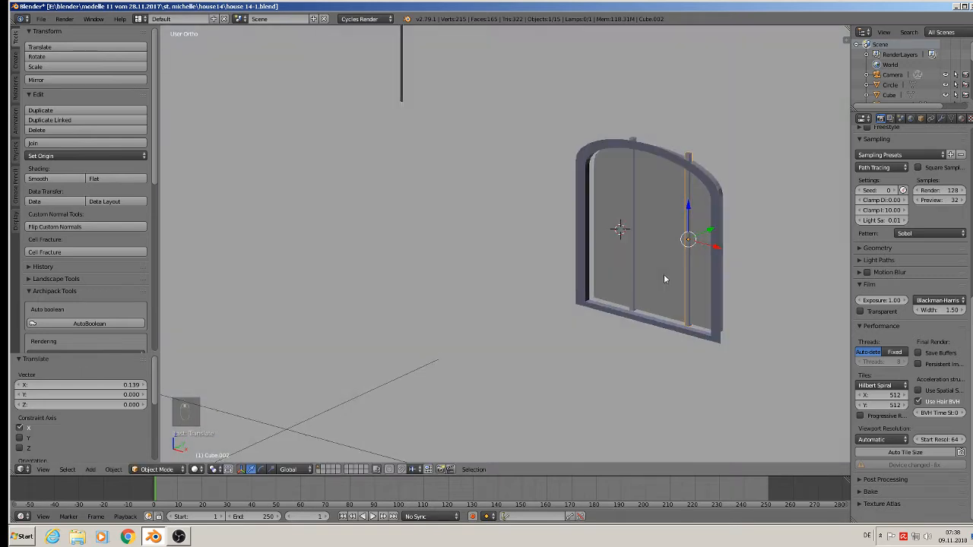
scroll(648, 251, "up", 2)
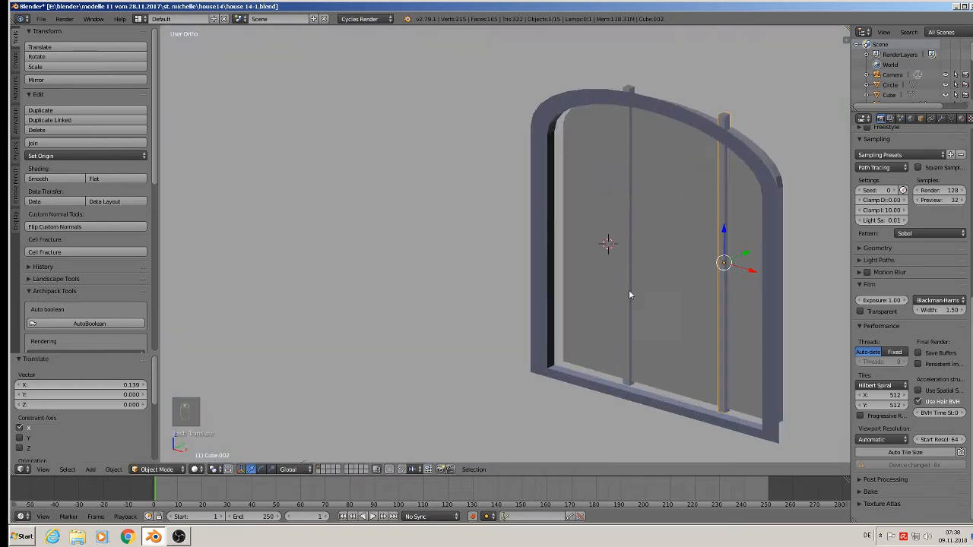
right_click(633, 235, "shift")
key("g")
key("y")
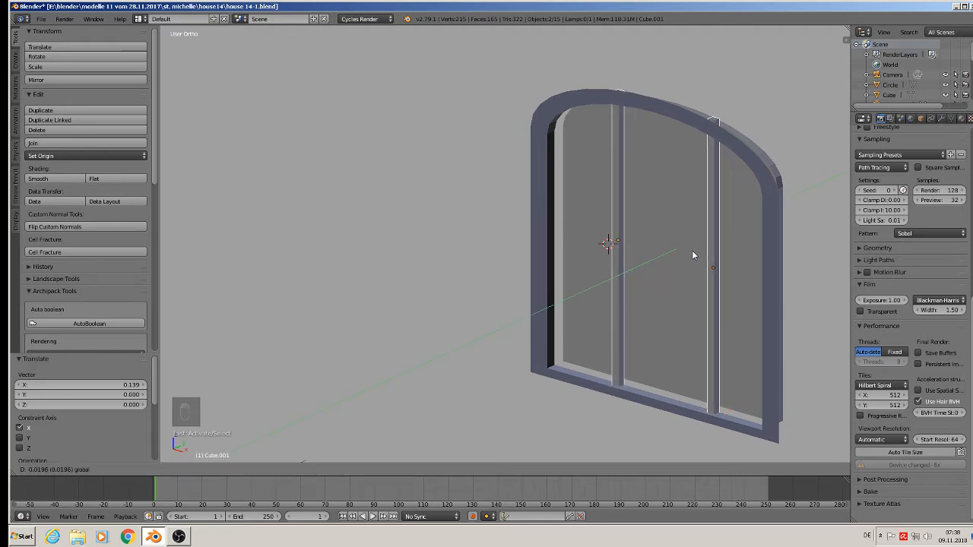
left_click(692, 251)
middle_click_drag(692, 251, 702, 246)
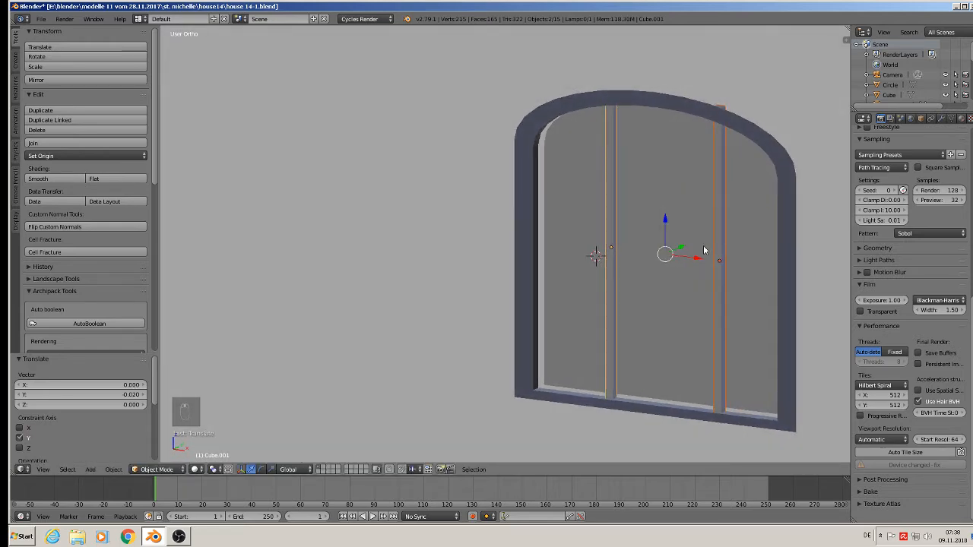
Duplicate the first vertical bar, rotate the copy 90° about Y, center it across the window, and raise it 0.084 along Z
right_click(610, 258)
right_click(613, 258)
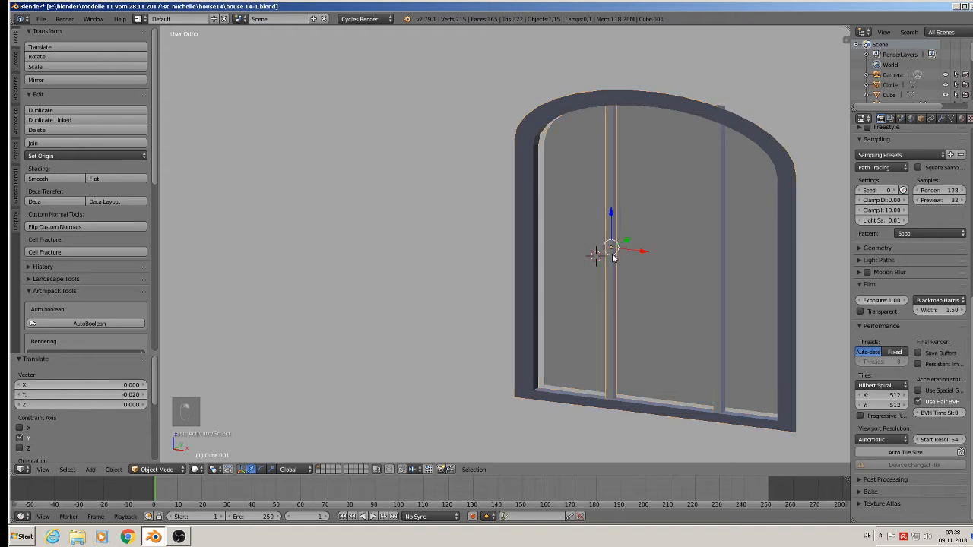
key("shift+d")
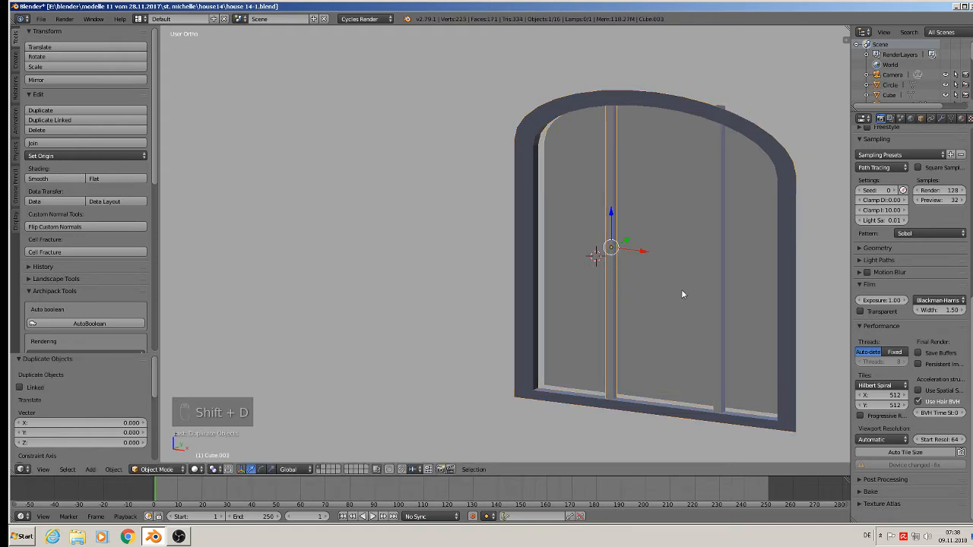
type("ry90")
key("Return")
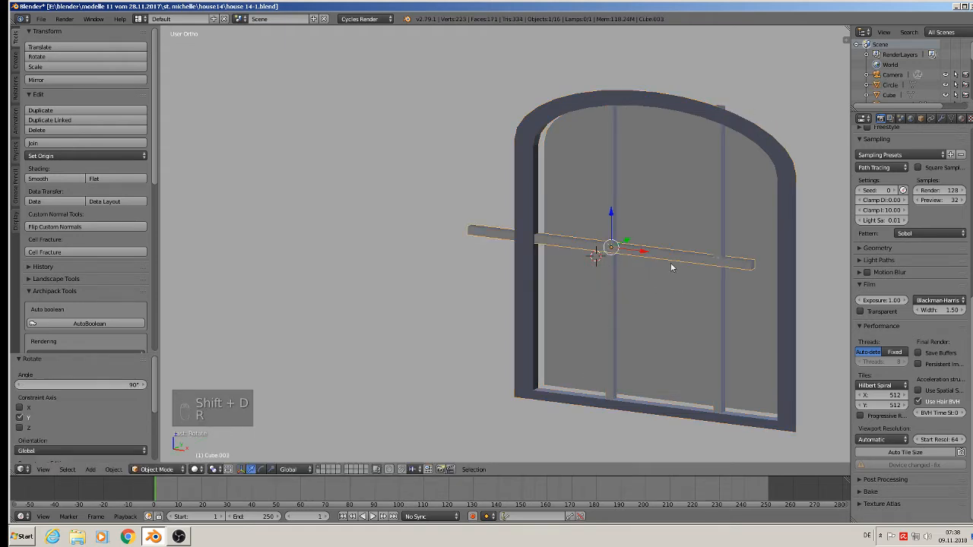
left_click_drag(641, 253, 680, 155)
middle_click_drag(682, 157, 715, 146)
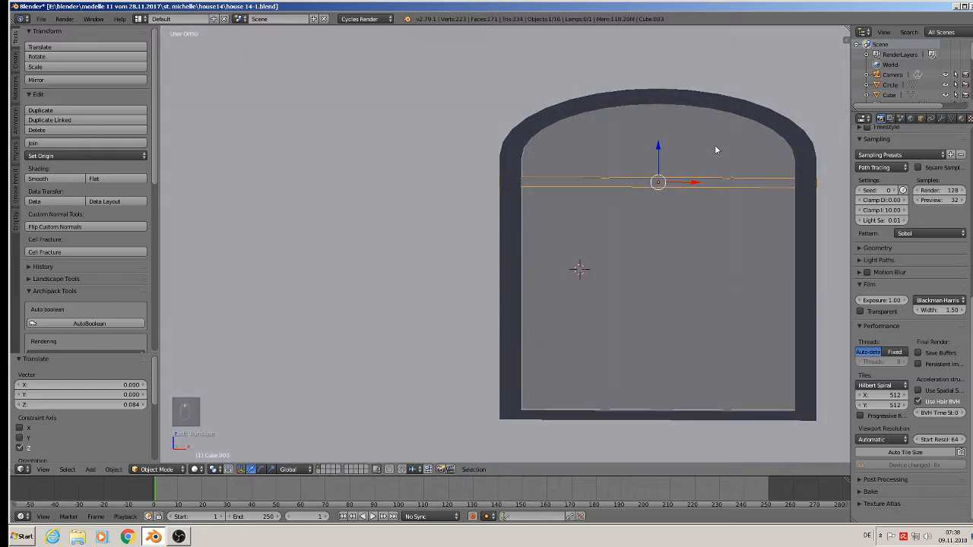
Scale the horizontal glazing bar by 0.943 along X to fit it inside the window frame
key("s")
key("x")
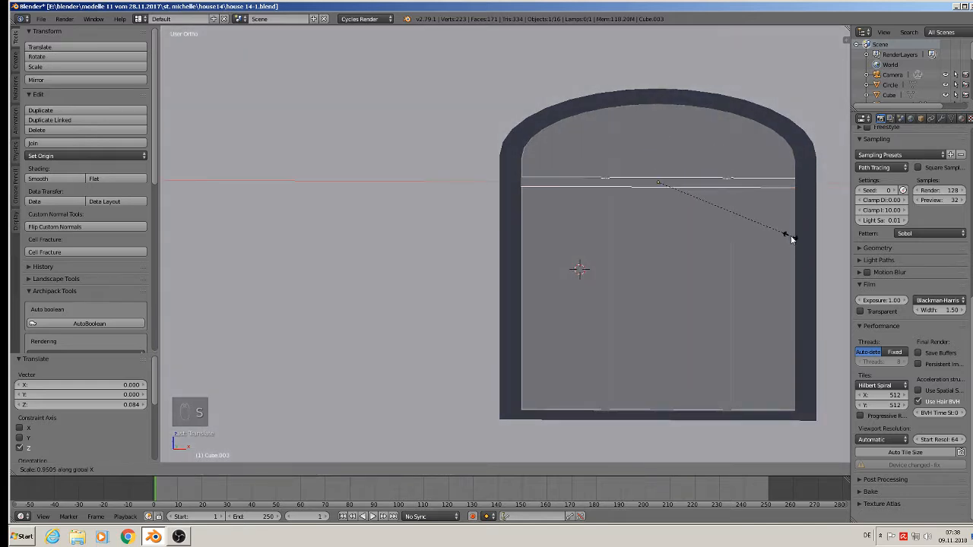
left_click(789, 234)
middle_click_drag(789, 234, 698, 182)
In the window frame's mesh, select the linked pane geometry and move it -0.016 along Y toward the frame
key("a")
key("a")
key("a")
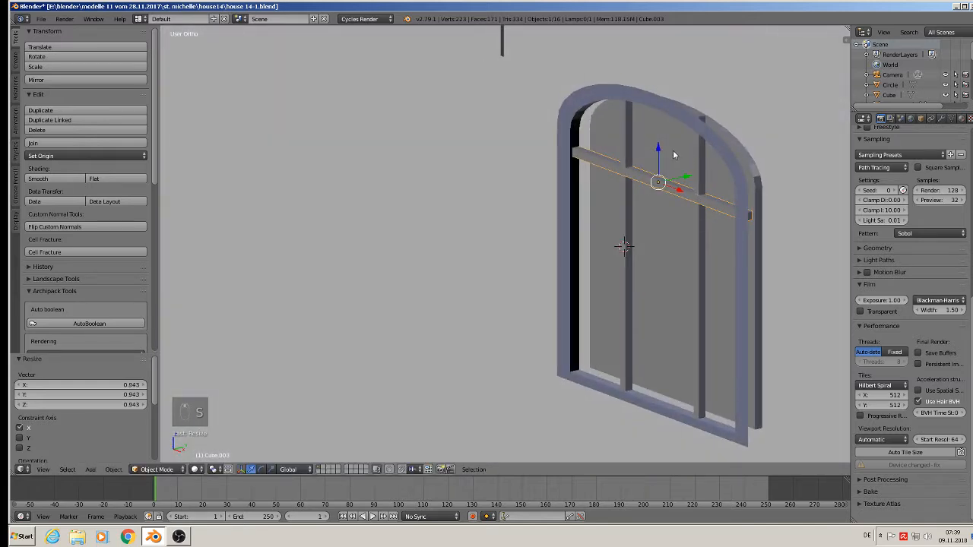
right_click(734, 133)
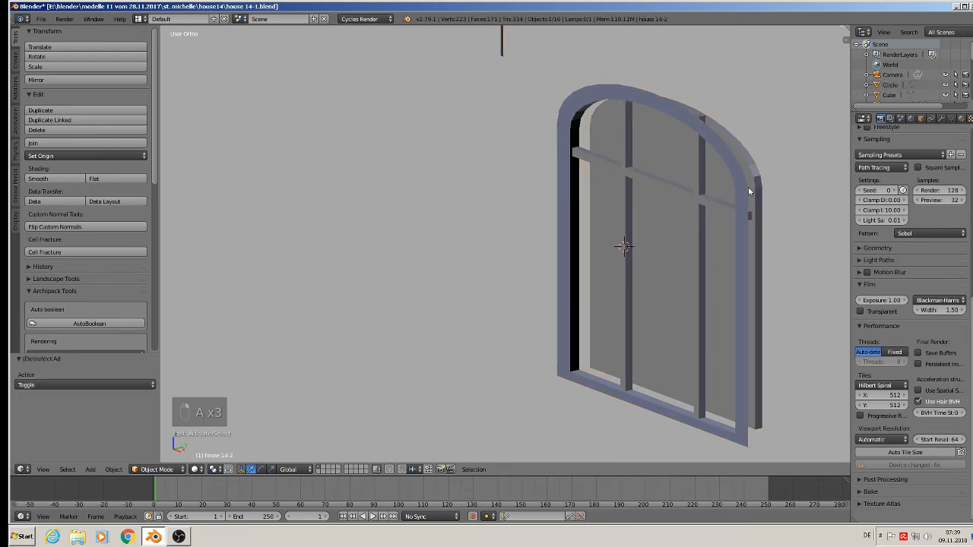
scroll(748, 192, "up", 1)
right_click(760, 169)
key("Tab")
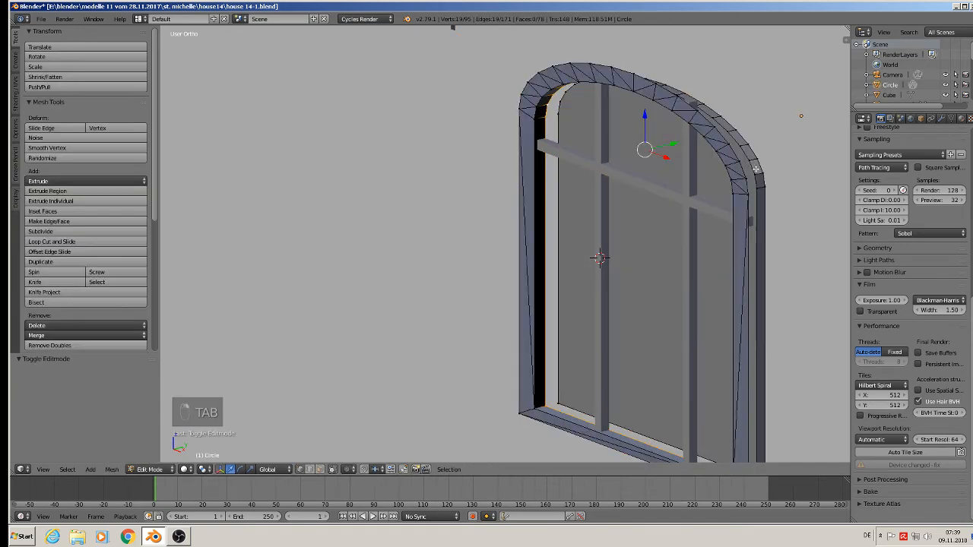
key("a")
key("a")
key("l")
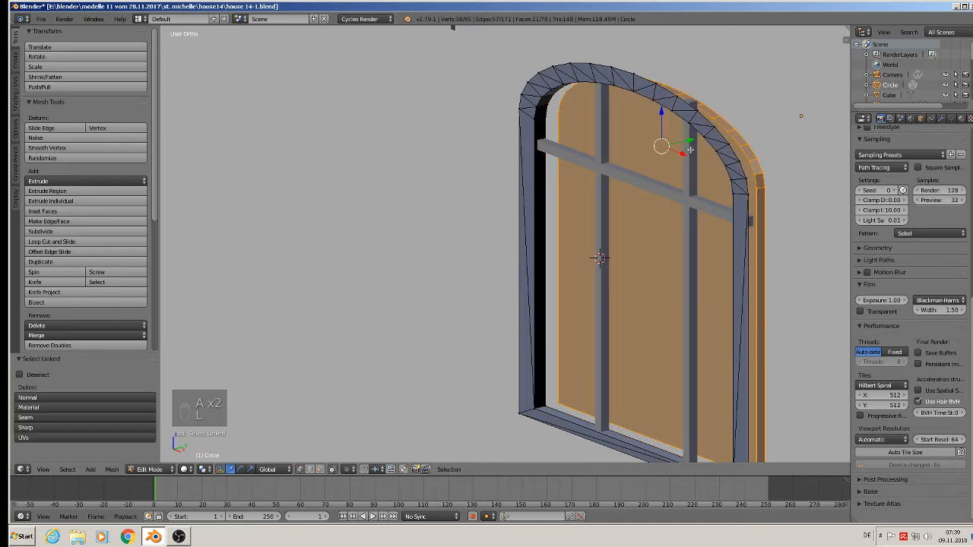
left_click_drag(686, 142, 674, 145)
Extrude the frame's outer edge loop and move the new edges 0.015 along Y to give the frame depth
right_click(663, 85, "alt")
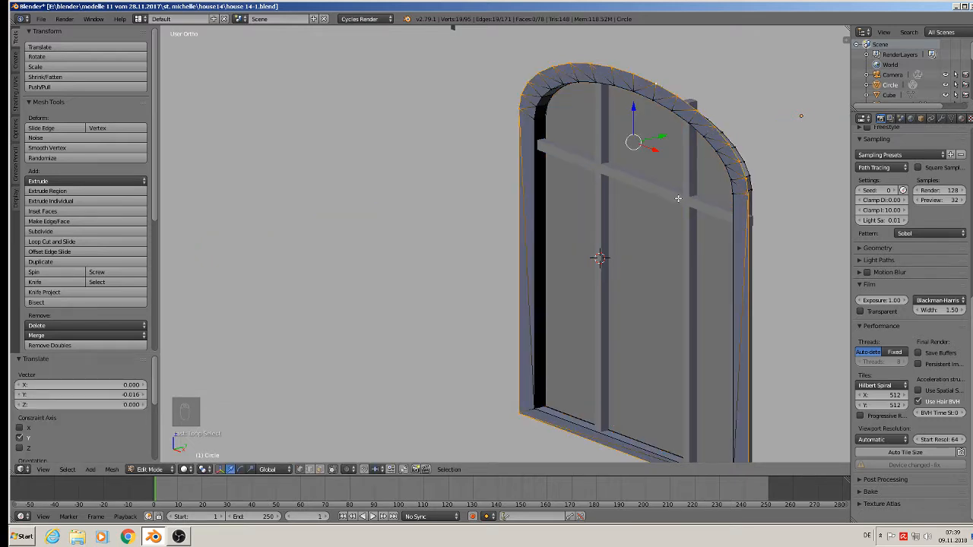
key("e")
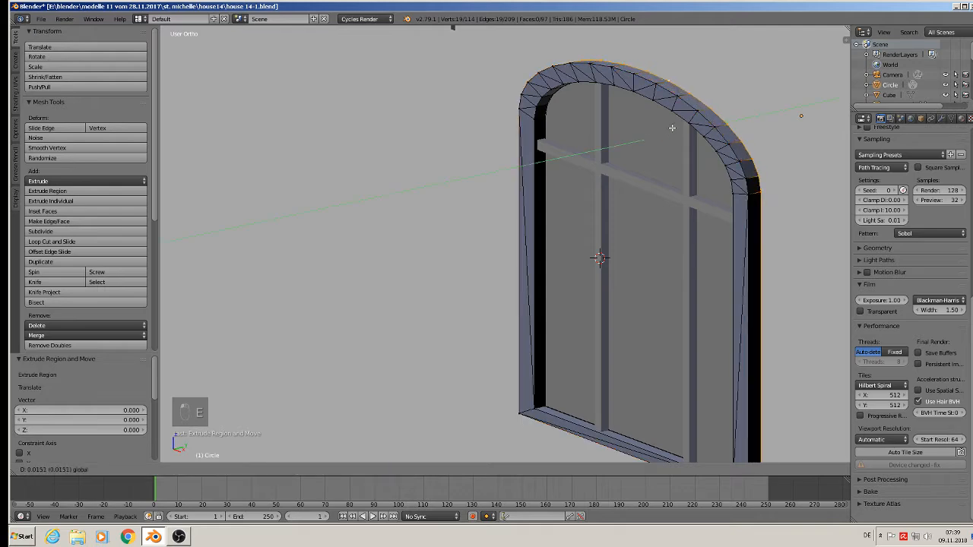
left_click_drag(672, 128, 672, 130)
scroll(672, 131, "down", 3)
mouse_move(688, 160)
middle_mouse_down()
mouse_move(686, 147)
mouse_move(694, 151)
middle_mouse_up()
scroll(695, 150, "up", 4)
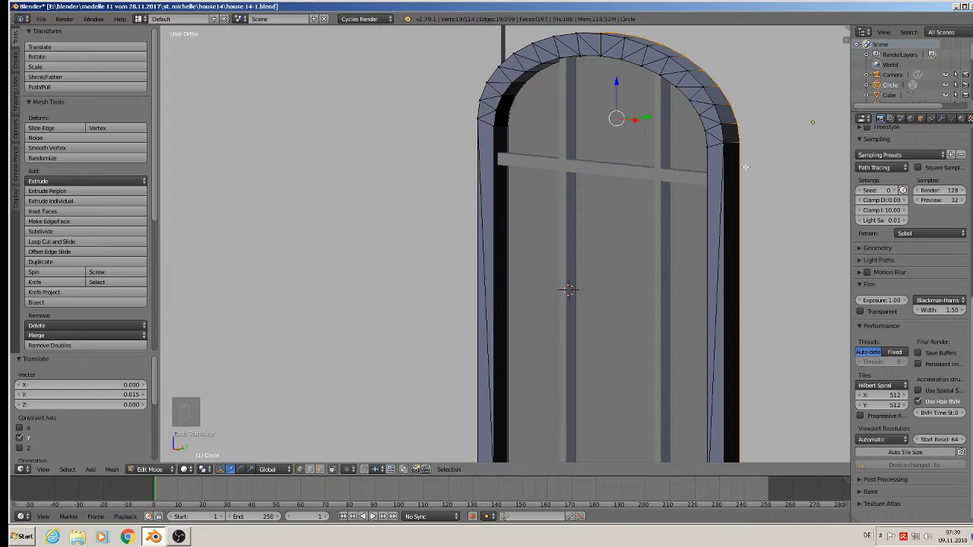
Recalculate the normals of the entire window frame mesh and leave Edit Mode
key("a")
key("a")
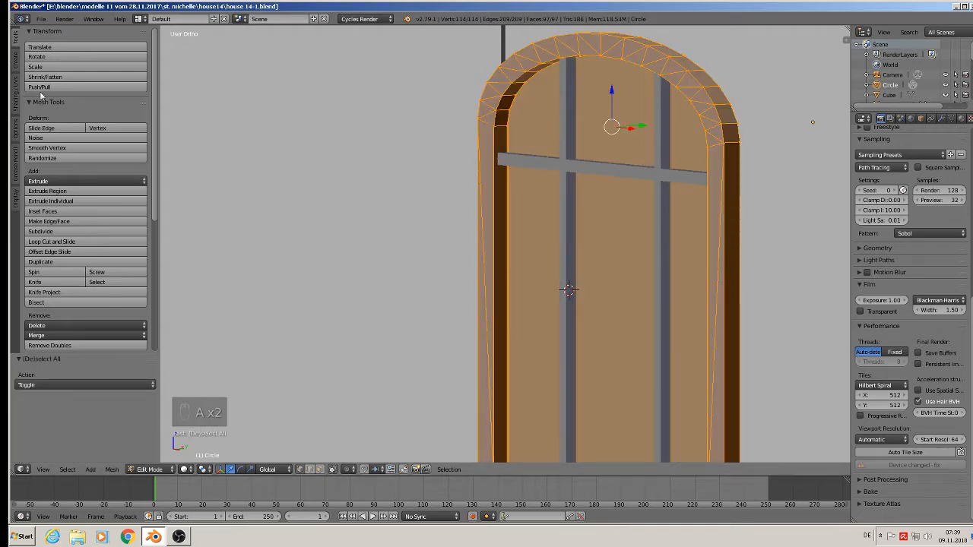
left_click(16, 93)
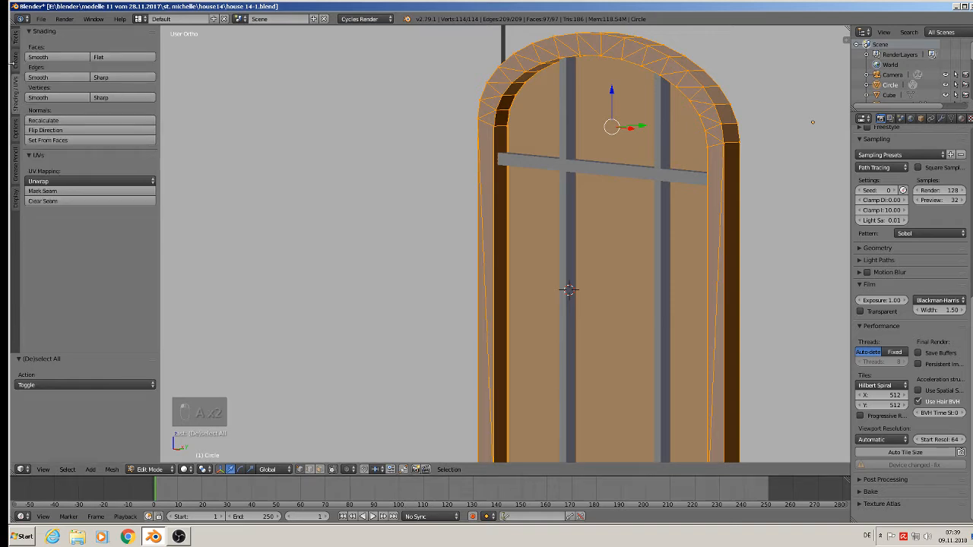
left_click(47, 122)
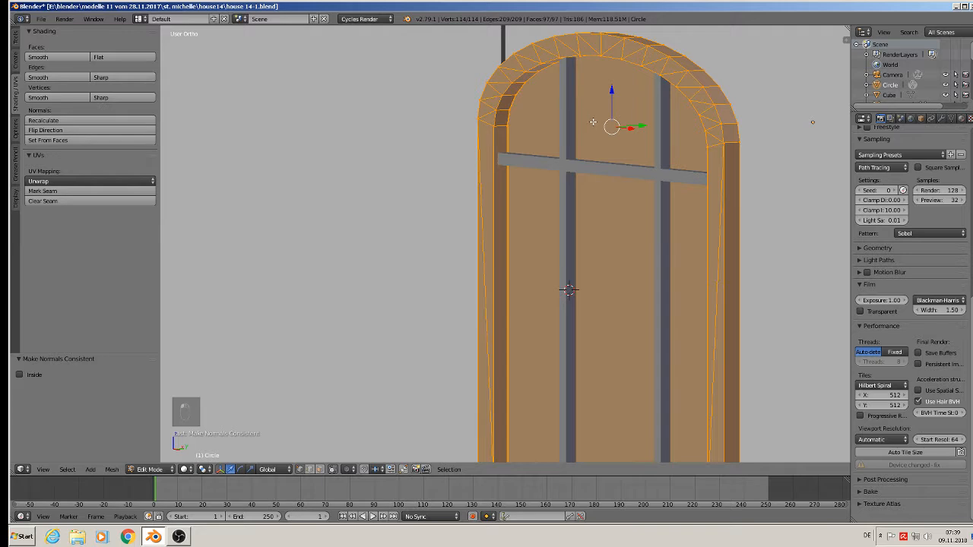
key("a")
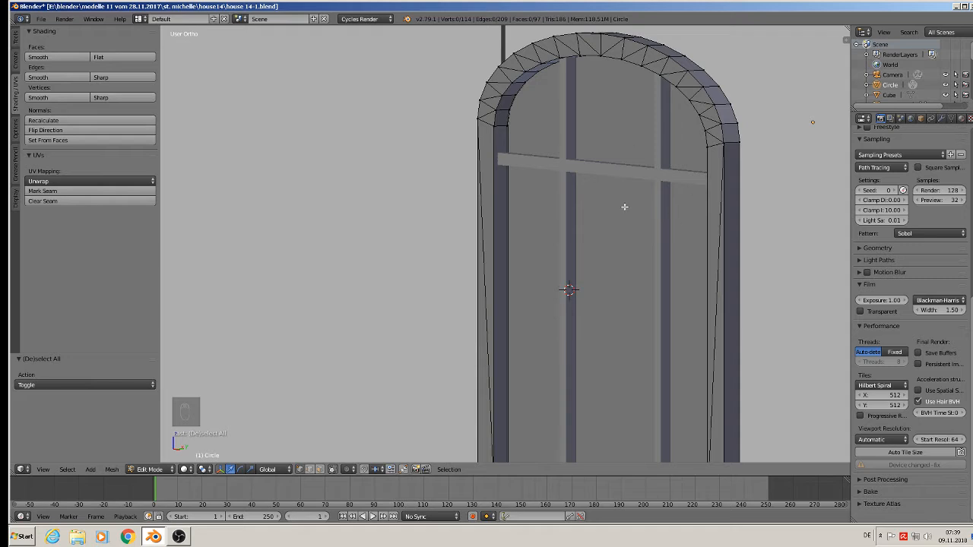
scroll(660, 156, "down", 7)
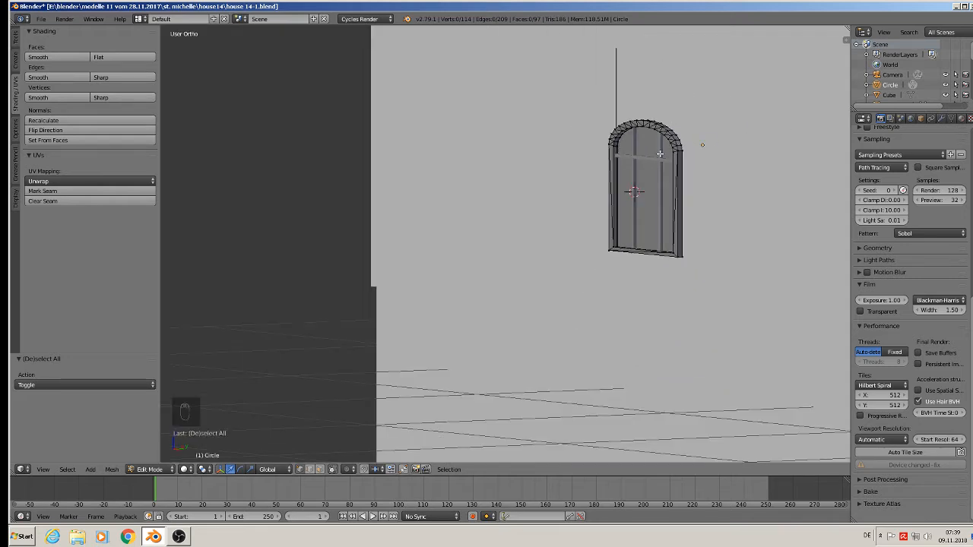
key("Tab")
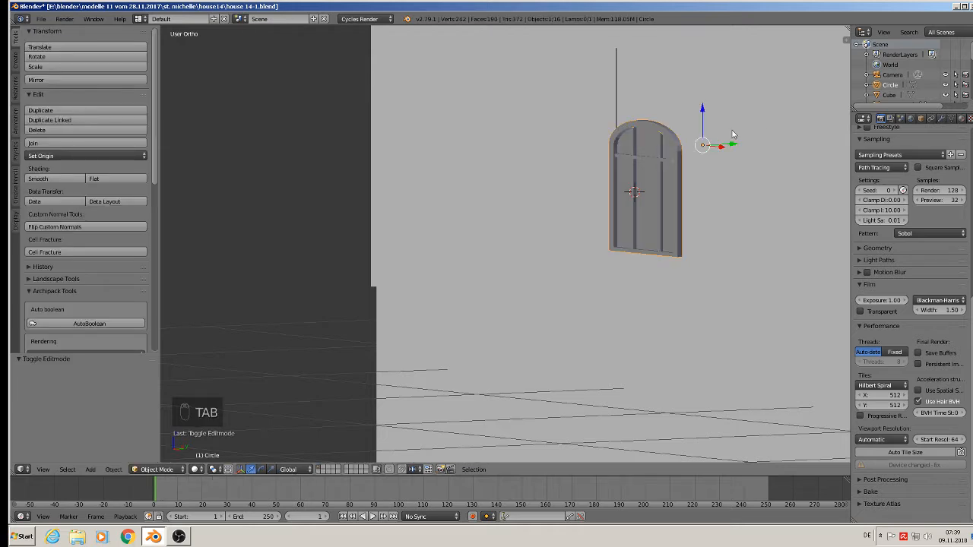
Reopen the frame mesh for editing and select the outer front edges along the left part of its arch
scroll(768, 152, "up", 4)
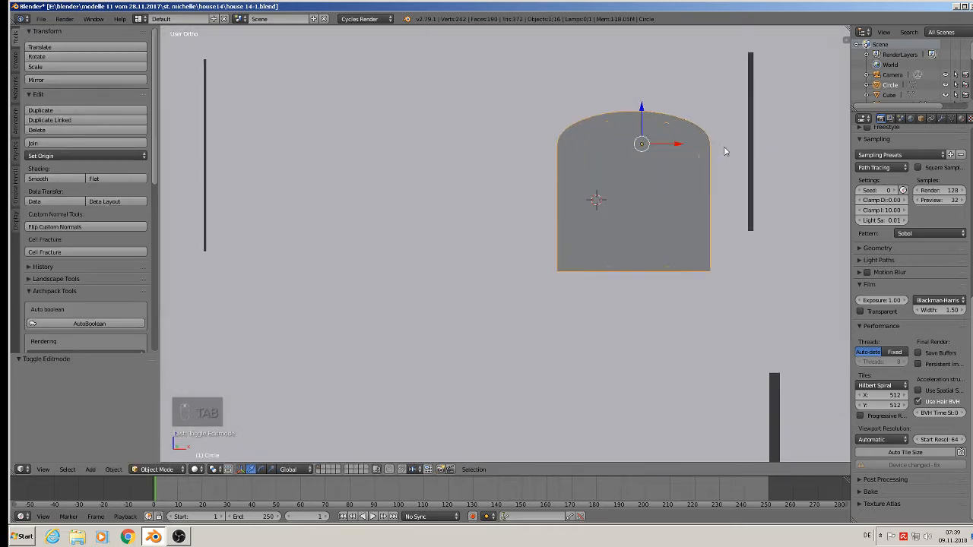
middle_click_drag(724, 151, 666, 159)
scroll(666, 160, "up", 4)
key("Tab")
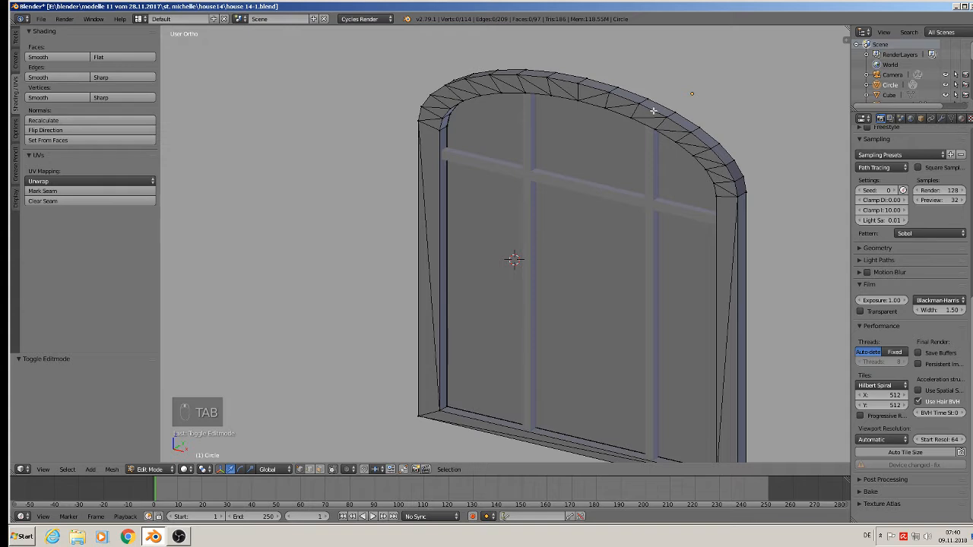
right_click(653, 111, "alt")
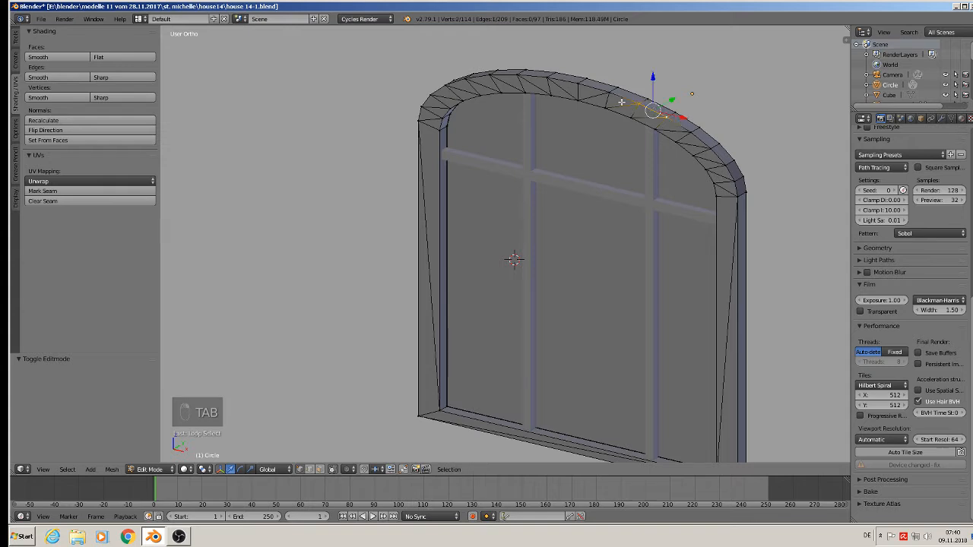
right_click(534, 76, "shift")
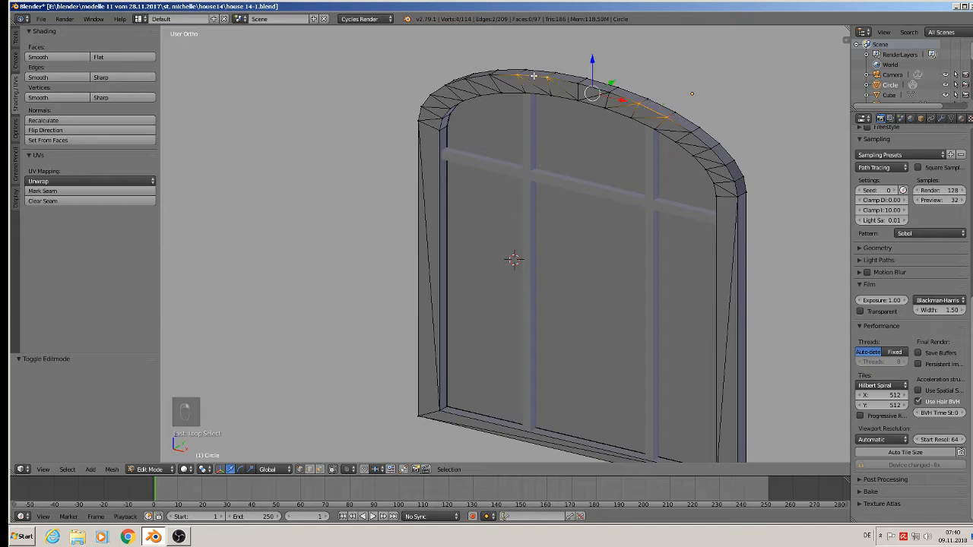
right_click(490, 76, "shift")
right_click(469, 80, "shift")
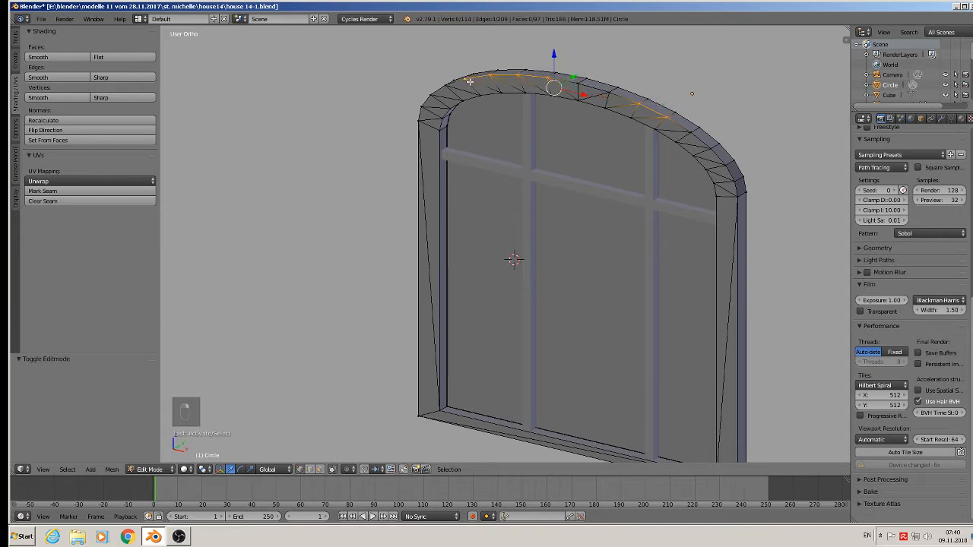
right_click(446, 91, "alt+shift")
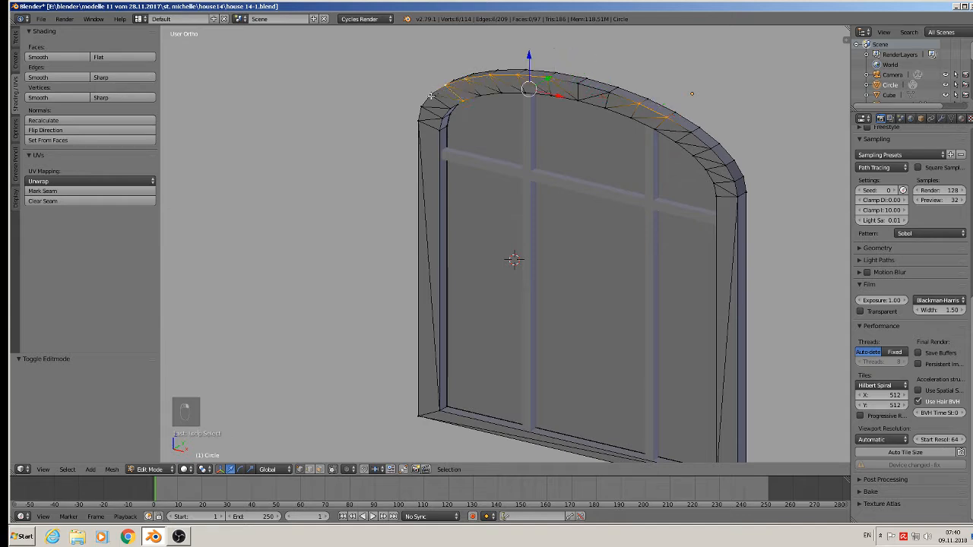
right_click(434, 95, "alt+shift")
right_click(427, 101, "alt+shift")
right_click(421, 117, "alt+shift")
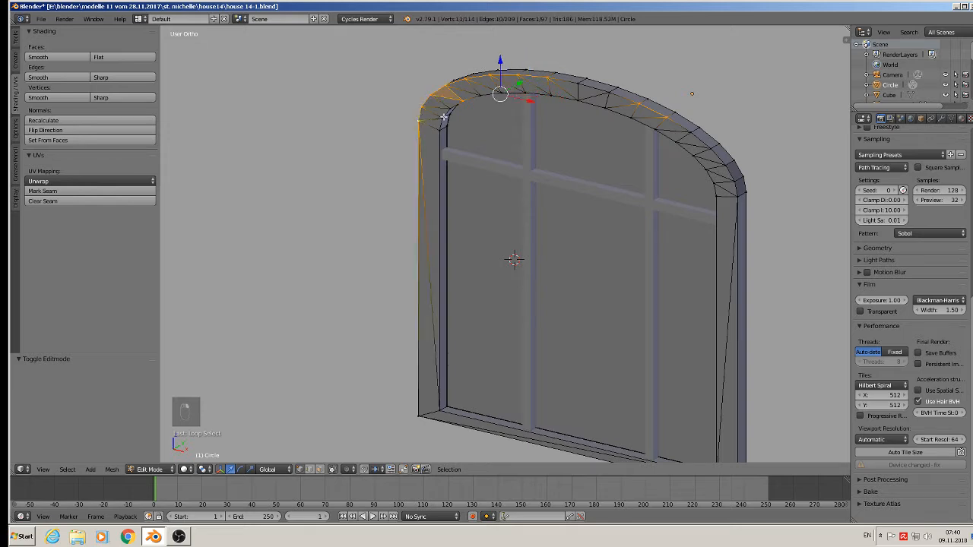
right_click(461, 100, "alt+shift")
right_click(447, 82, "alt+shift")
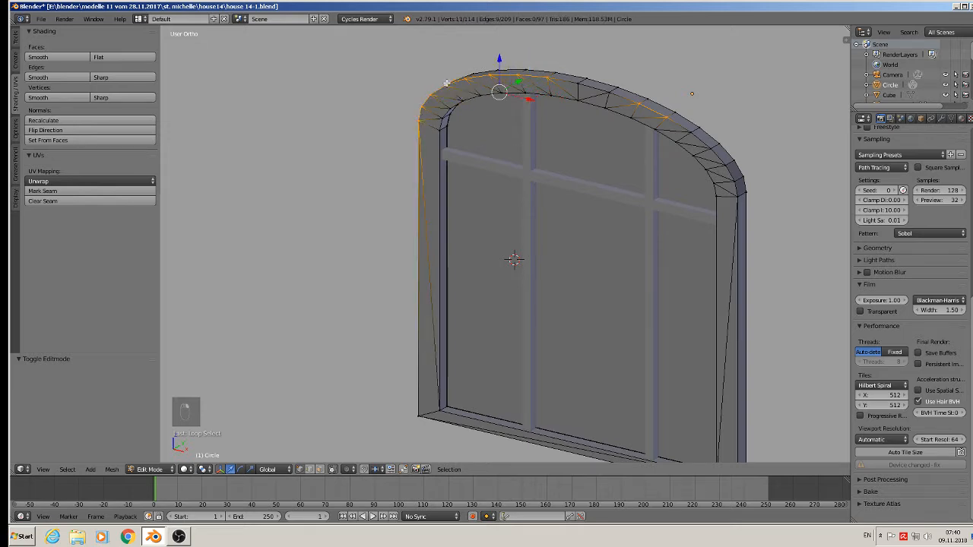
Extend the edge selection across the crown of the arch, toggling off stray edges on the front face
right_click(580, 84, "alt+shift")
right_click(581, 93, "alt+shift")
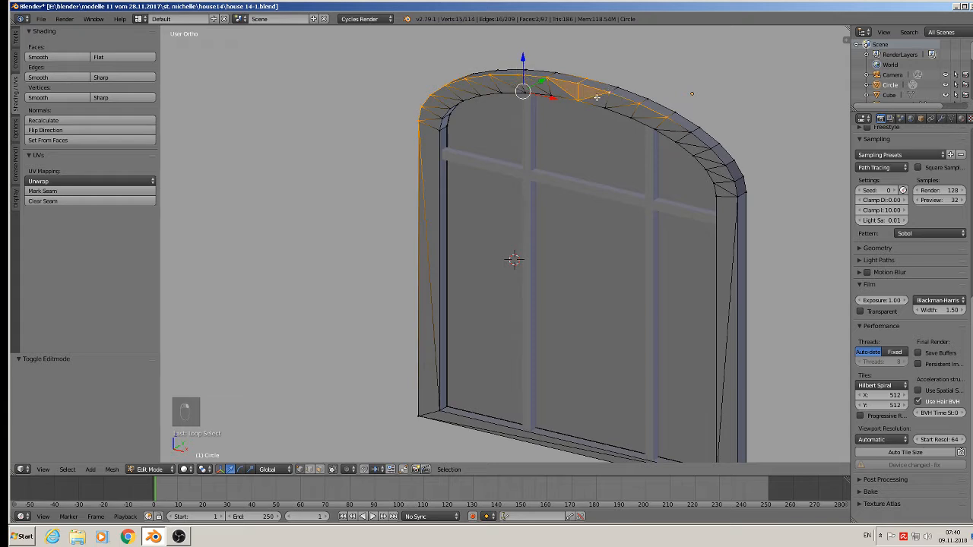
right_click(579, 101, "alt+shift")
right_click(577, 101, "alt+shift")
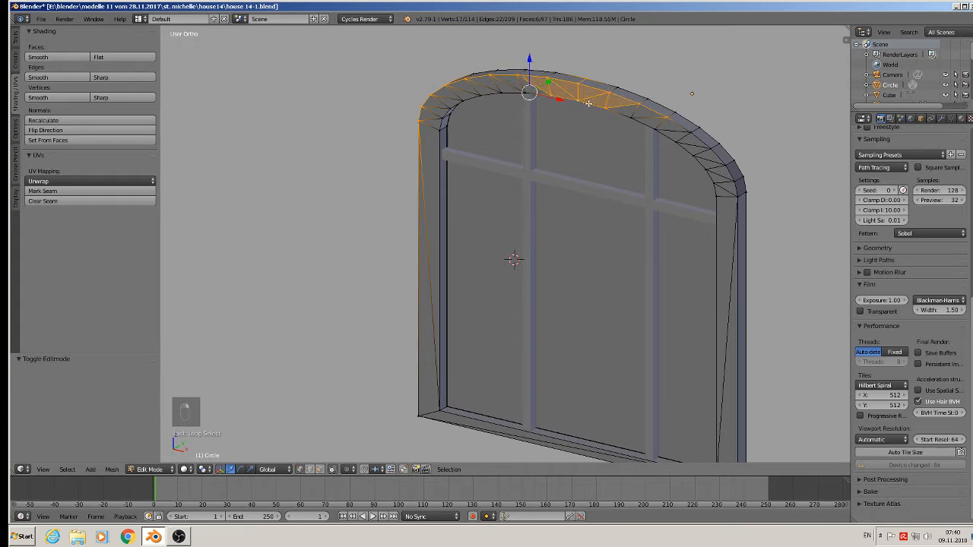
right_click(581, 102, "alt+shift")
right_click(613, 114, "alt+shift")
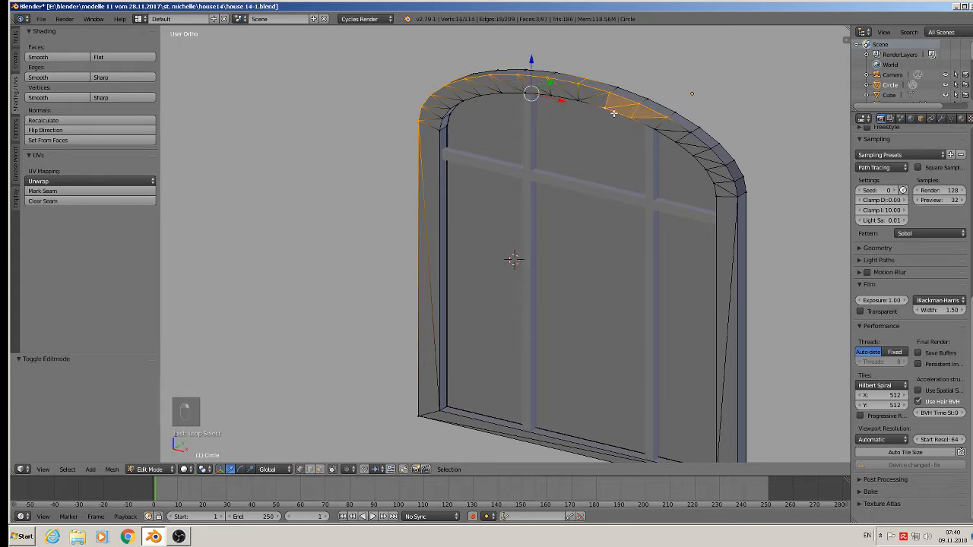
right_click(631, 117, "alt+shift")
right_click(606, 111, "alt+shift")
right_click(629, 118, "alt+shift")
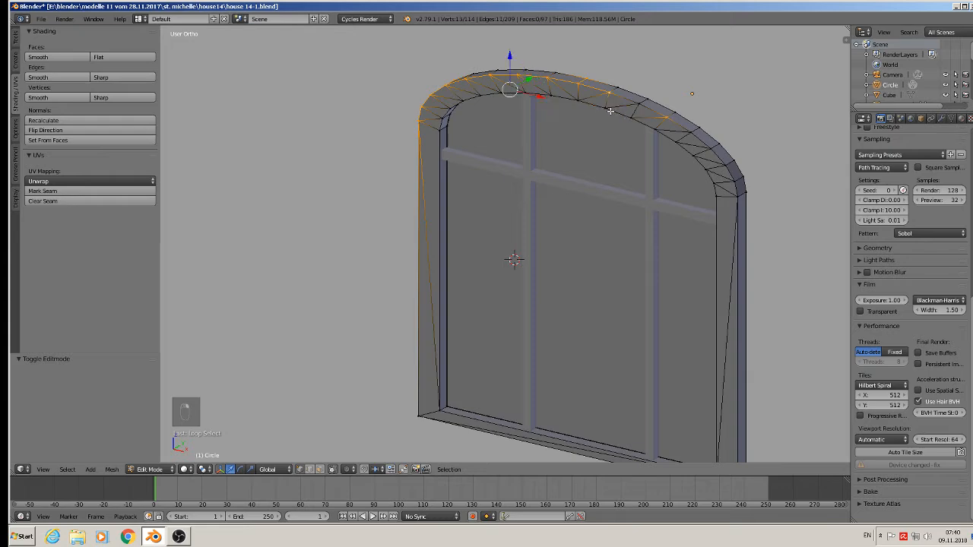
right_click(605, 107, "alt+shift")
Add the right half of the arch with Circle Select, plus the frame's two outer bottom corner vertices
middle_click_drag(633, 104, 689, 83)
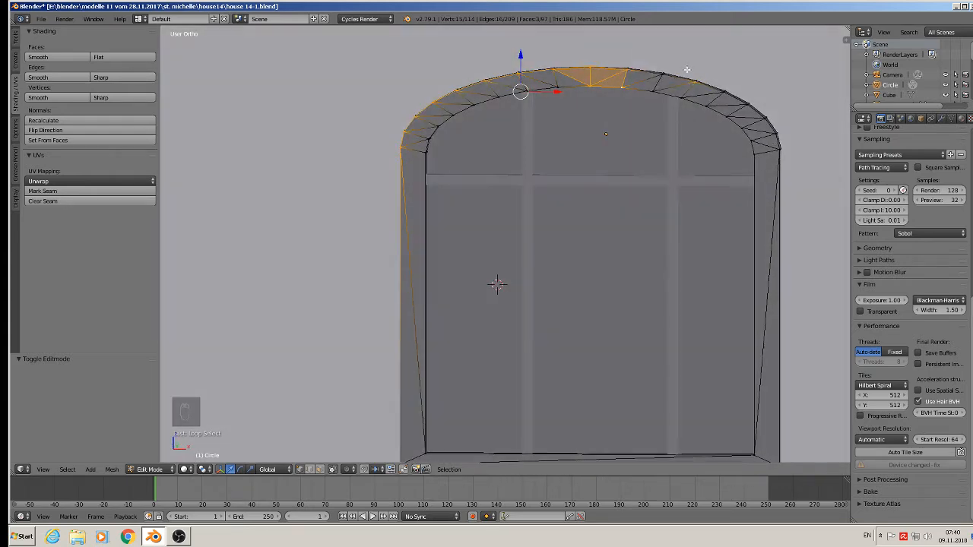
key("c")
mouse_move(665, 65)
left_mouse_down()
mouse_move(643, 66)
mouse_move(758, 98)
mouse_move(775, 141)
left_mouse_up()
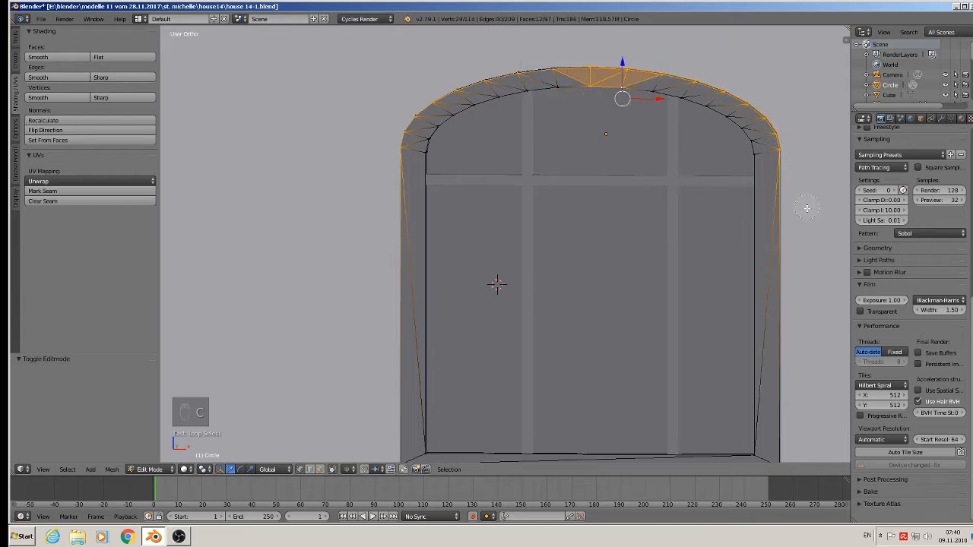
right_click(799, 258)
middle_click_drag(807, 314, 756, 139, "shift")
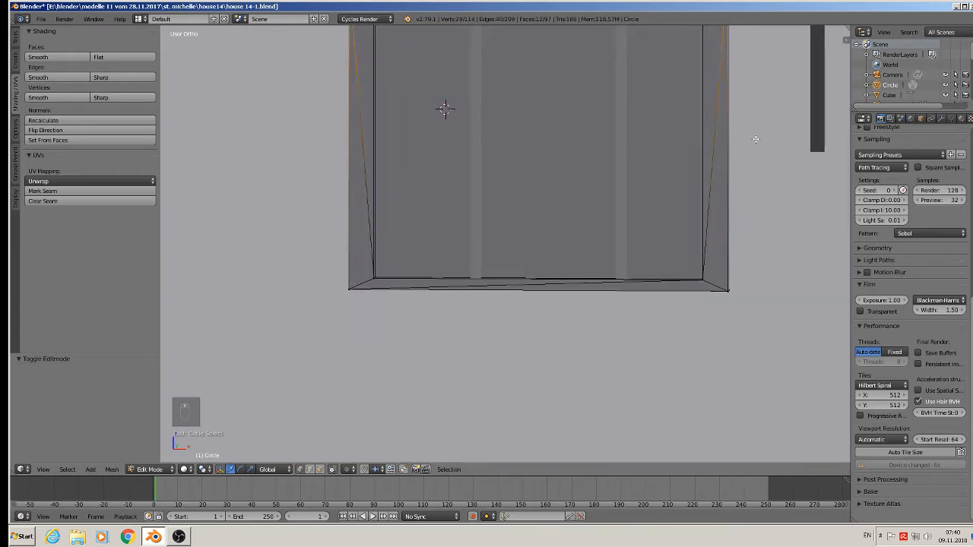
right_click(724, 297, "shift")
right_click(350, 292, "shift")
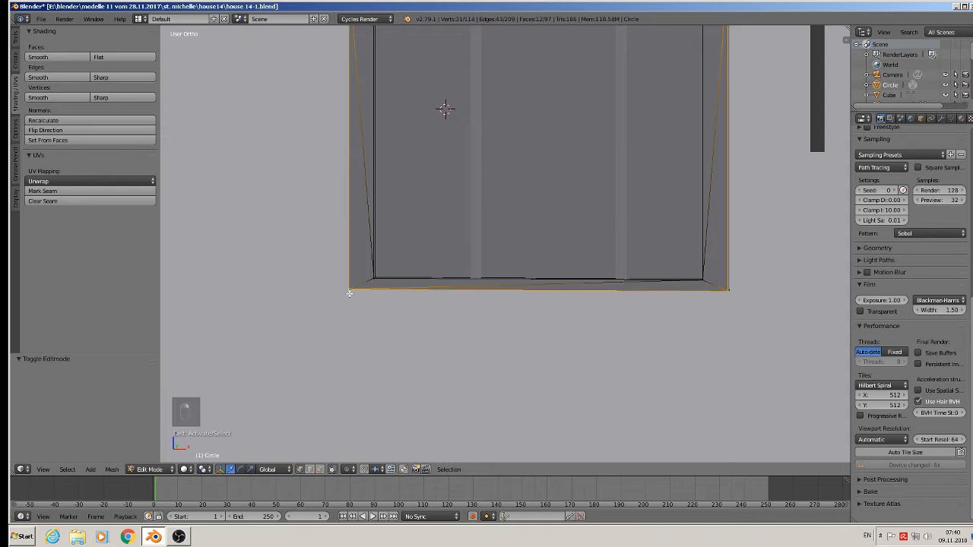
Deselect the rear rim and inner arch vertices with Circle Select, keeping only the frame's outer front outline selected
middle_click_drag(525, 55, 497, 276)
scroll(531, 129, "up", 2)
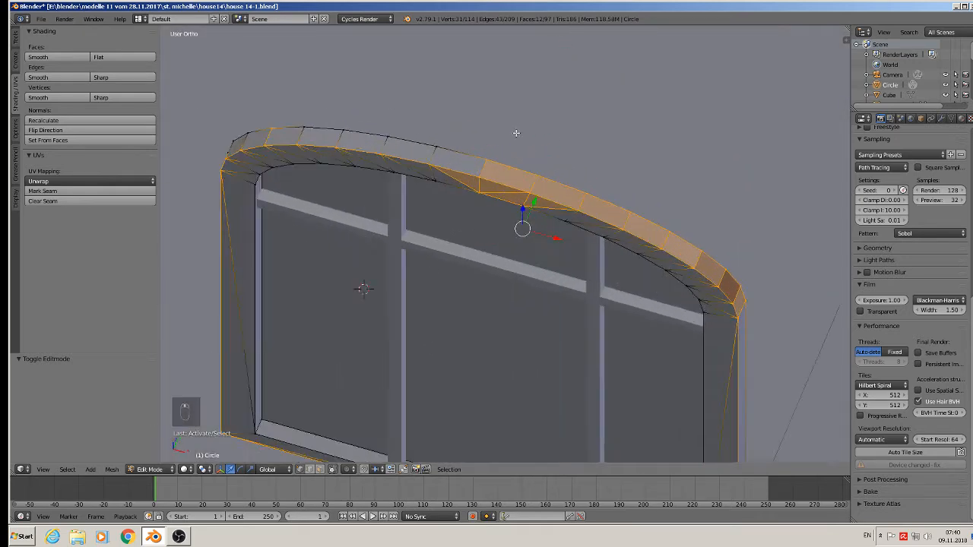
key("c")
middle_click(268, 128)
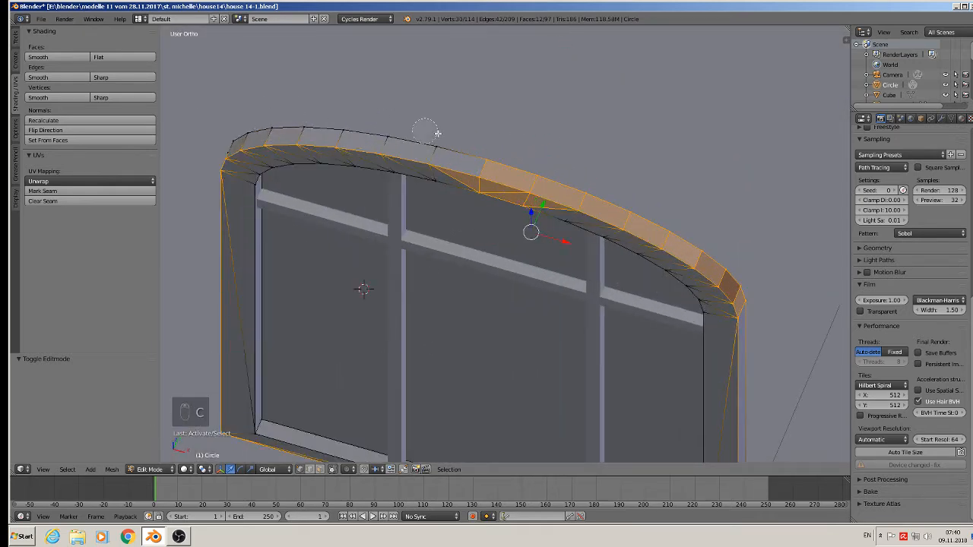
mouse_move(494, 157)
middle_mouse_down()
mouse_move(661, 221)
mouse_move(745, 276)
mouse_move(760, 304)
middle_mouse_up()
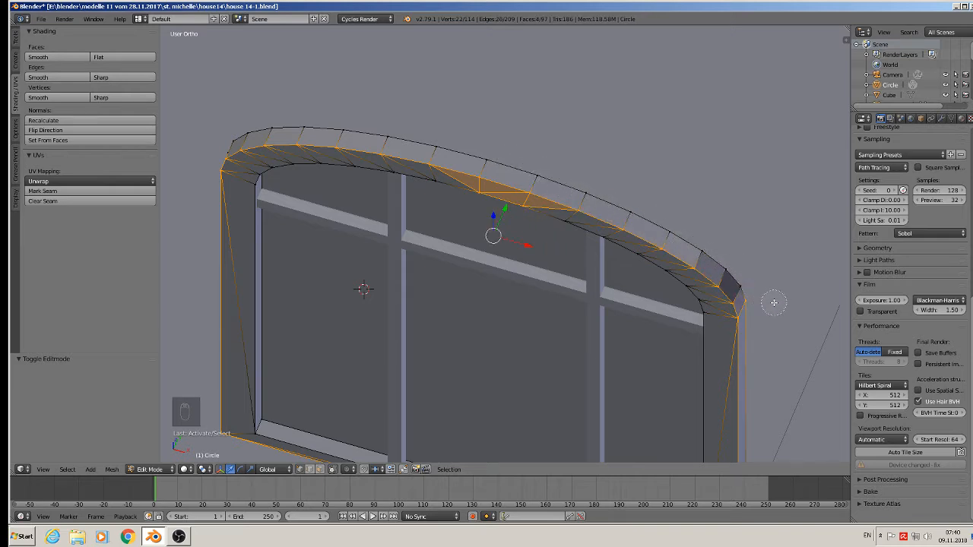
middle_click_drag(482, 205, 520, 217)
right_click(520, 218)
scroll(519, 217, "down", 4)
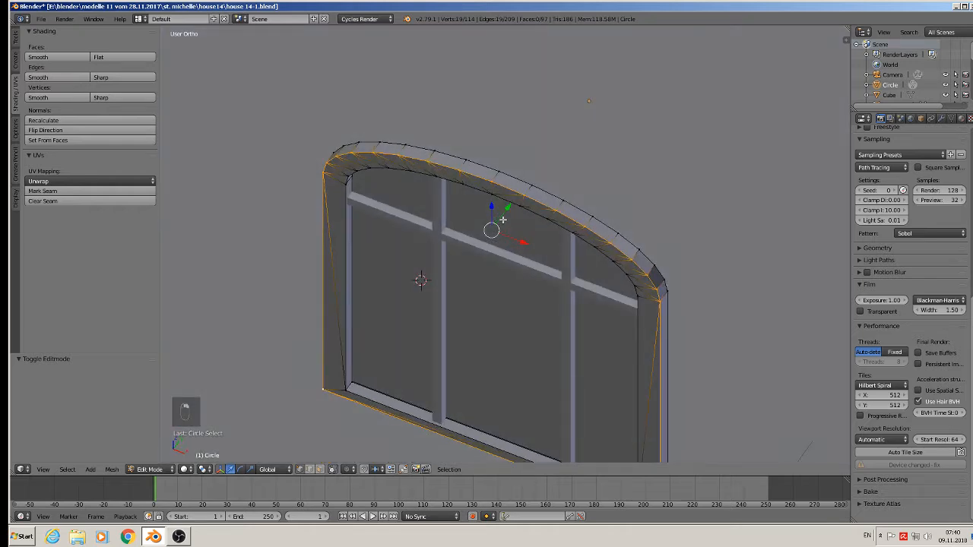
scroll(502, 218, "down", 2)
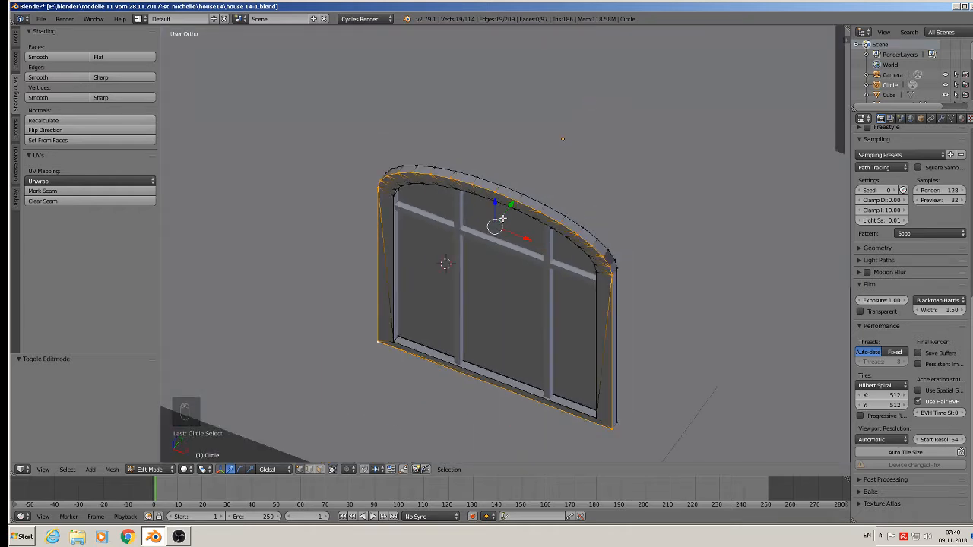
Duplicate the selected frame outline, offset the copy -0.142 along Y and separate it into its own object
key("shift+d")
left_click_drag(512, 205, 446, 259)
key("p")
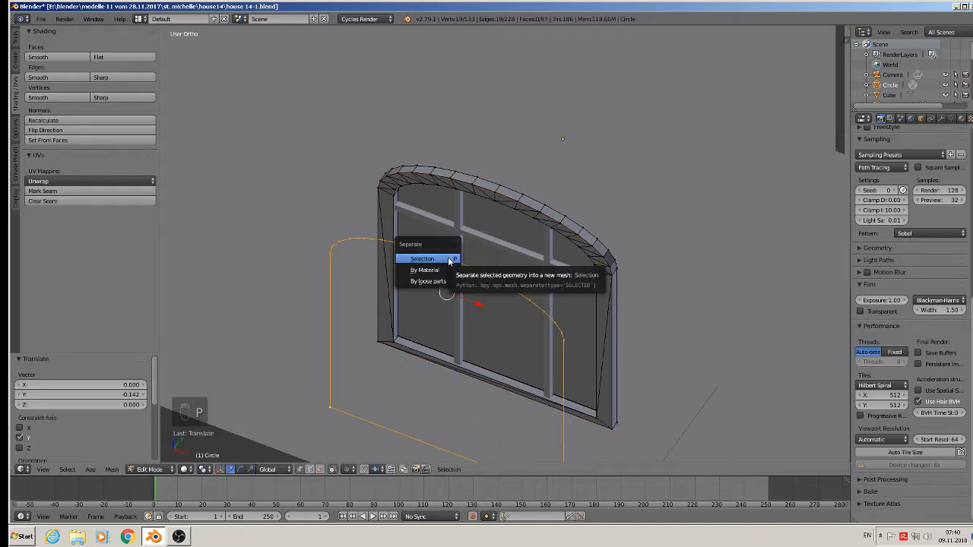
left_click(447, 259)
scroll(447, 260, "down", 2)
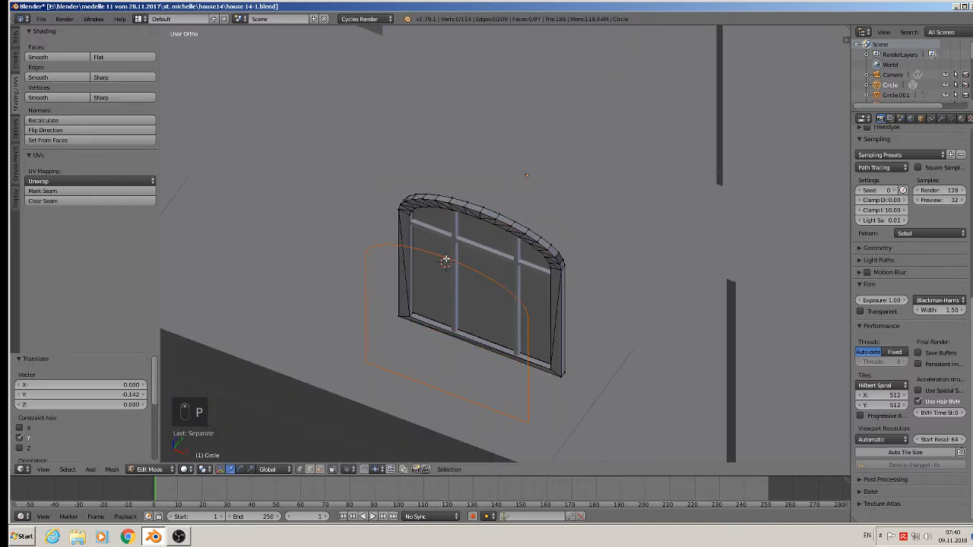
Select the separated outline as an object and move it along negative X, clear of the shop window
key("Tab")
right_click(448, 262)
scroll(448, 262, "down", 2)
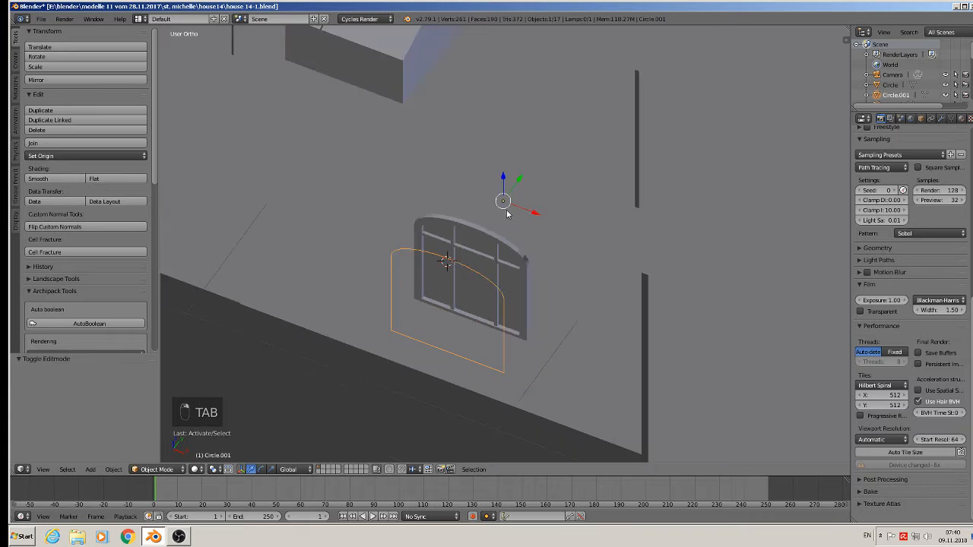
left_click_drag(522, 214, 296, 158)
Fill the whole arched outline with a face and extrude it along Y into a solid block
key("Tab")
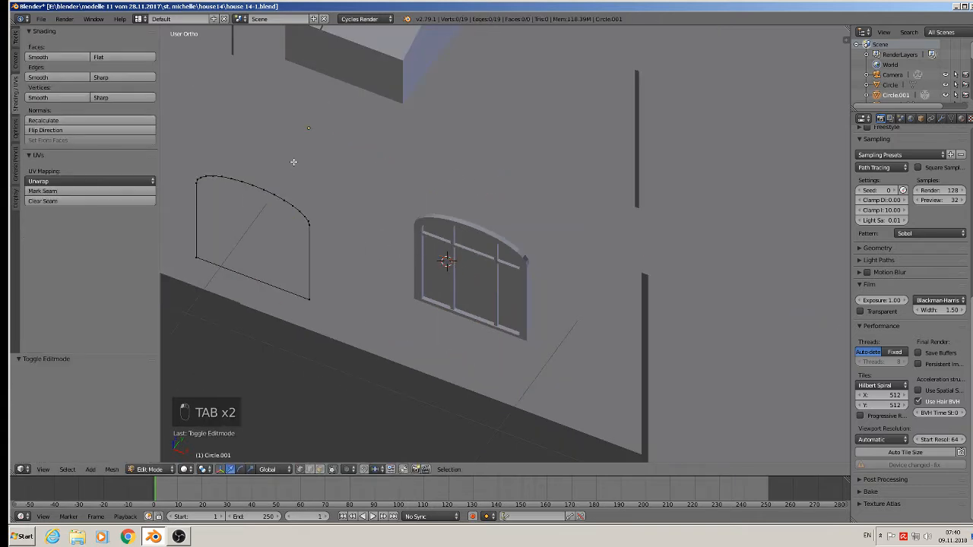
key("a")
key("a")
key("a")
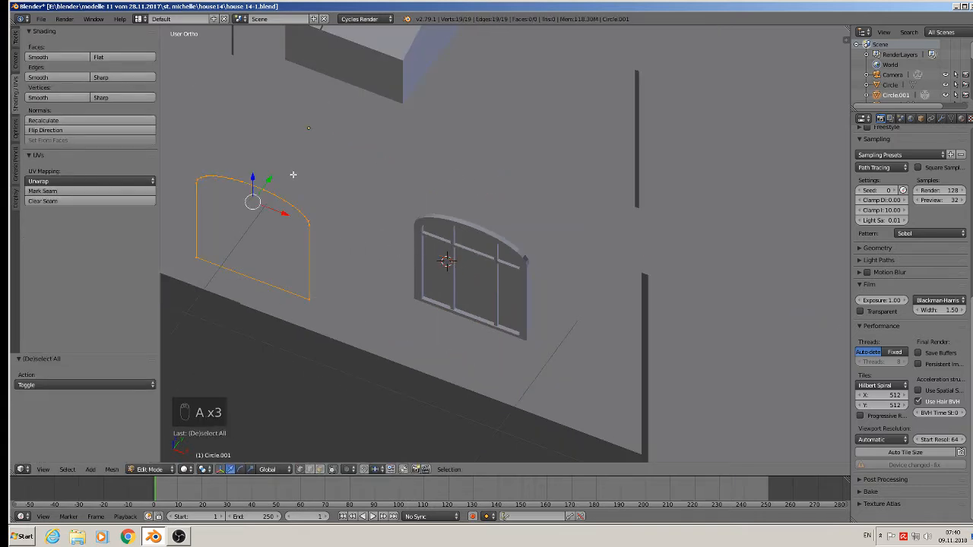
key("f")
key("e")
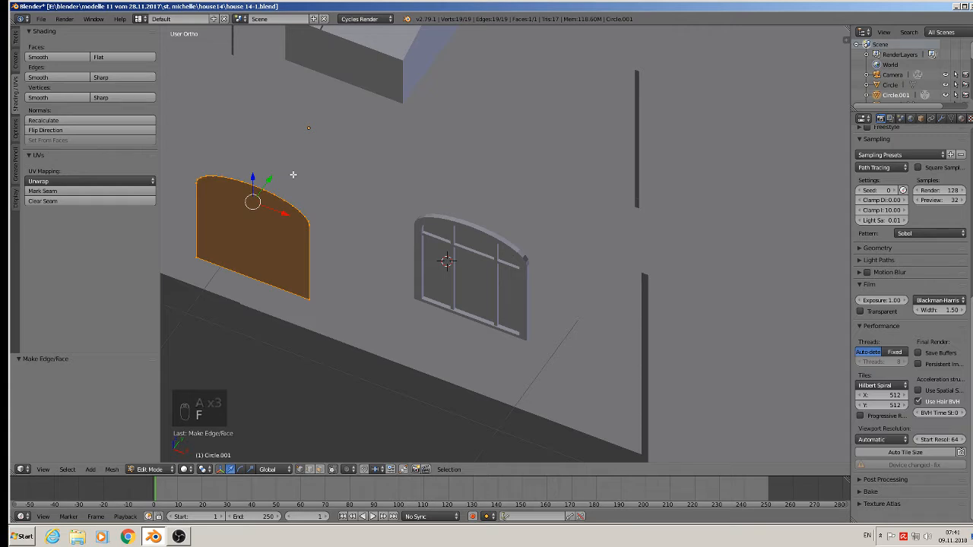
left_click_drag(269, 182, 338, 108)
key("Tab")
Set the viewport shading to Material and examine the arched shop windows in the reference photos
scroll(340, 174, "down", 3)
middle_click_drag(340, 174, 378, 146)
scroll(377, 132, "down", 2)
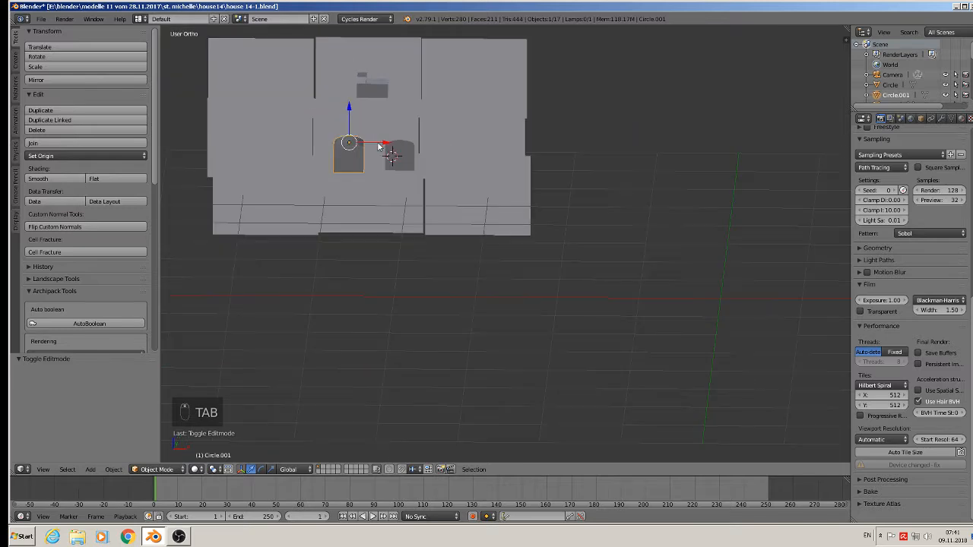
left_click(196, 468)
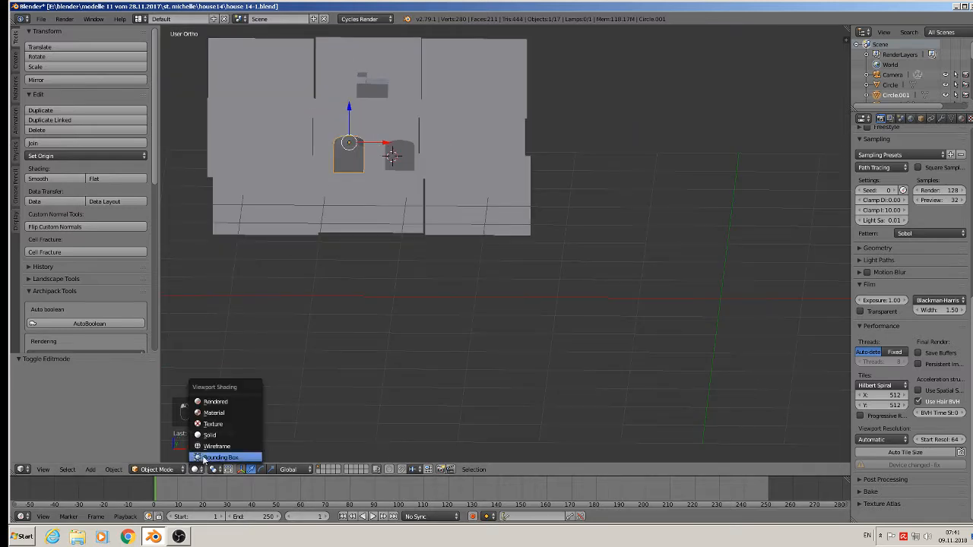
left_click(221, 414)
scroll(447, 170, "up", 6)
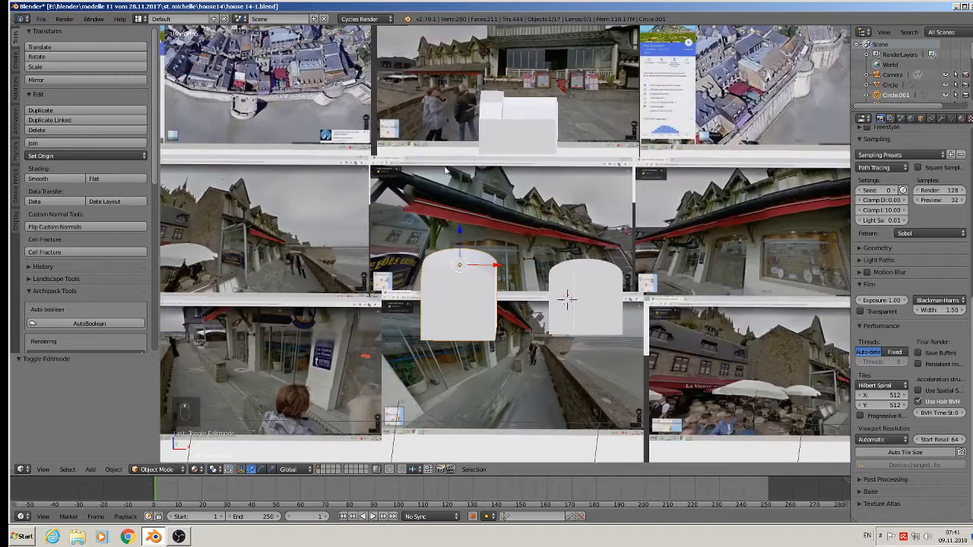
scroll(447, 171, "up", 4)
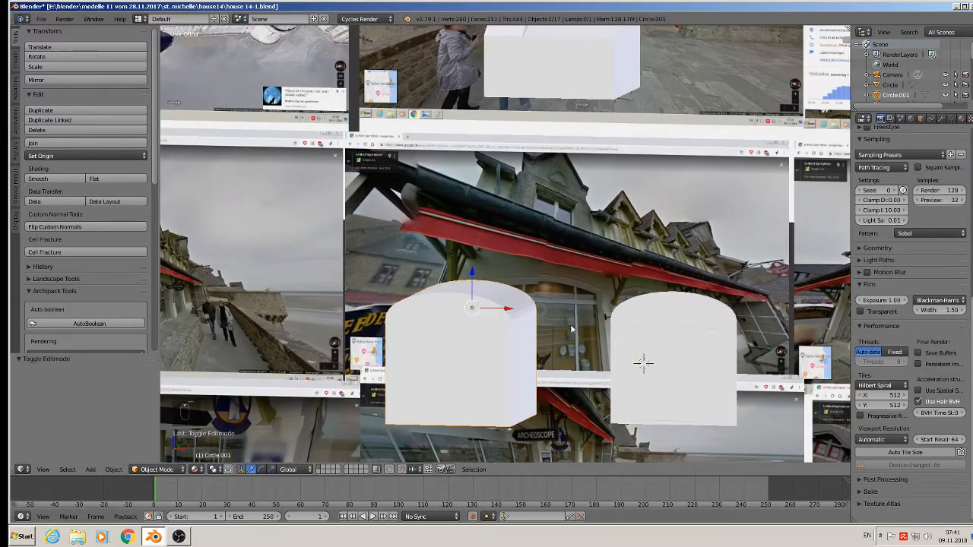
middle_click_drag(572, 328, 552, 285)
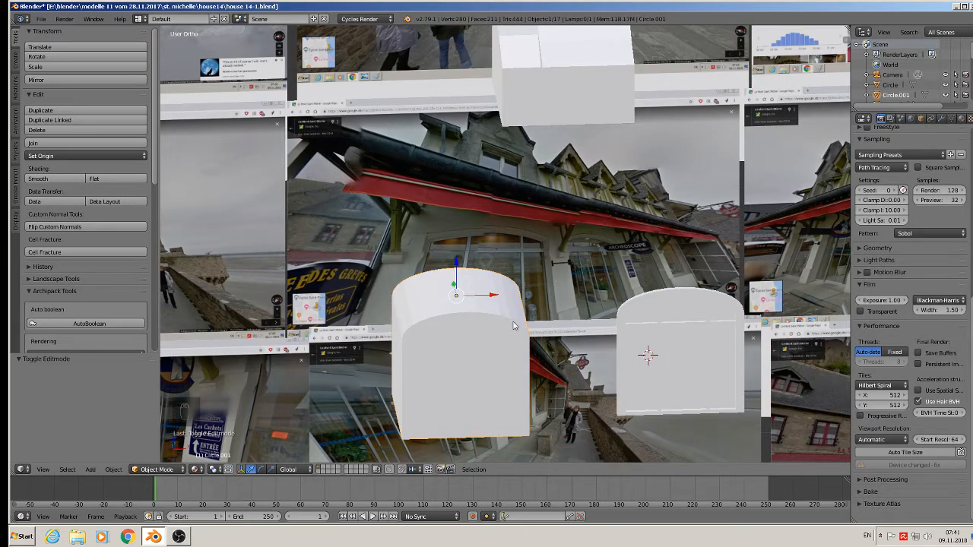
Select the arched block and move it -1.182 along X, away from the window
middle_click_drag(513, 326, 726, 202, "shift")
right_click(696, 205)
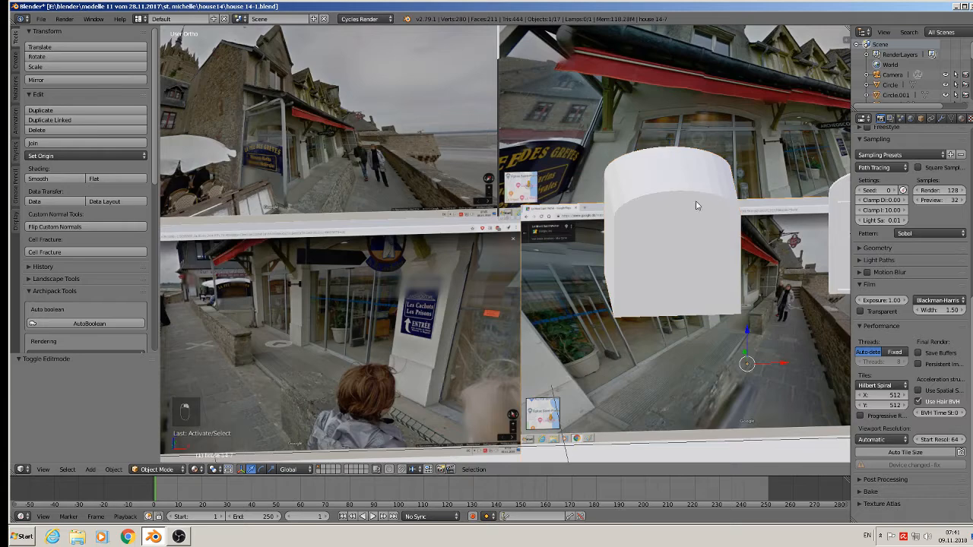
right_click(681, 219)
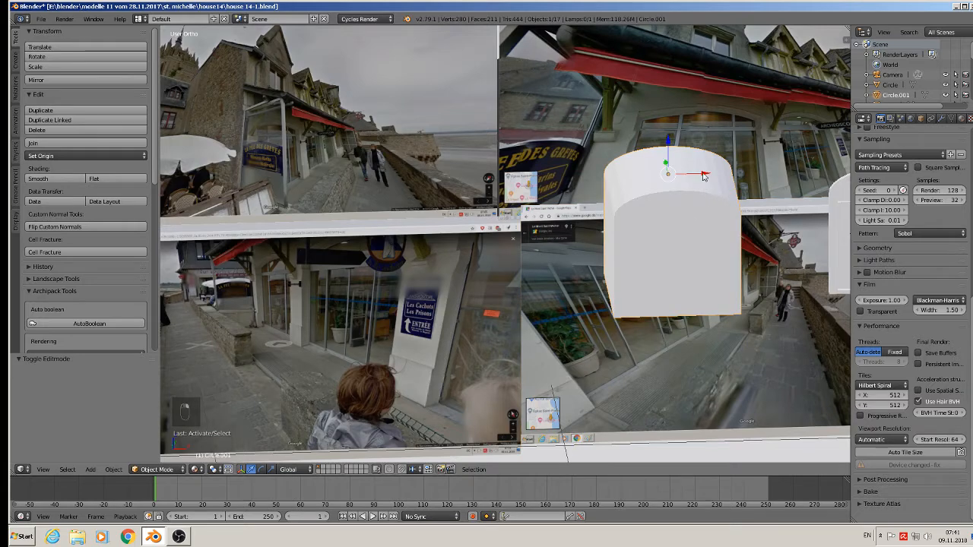
left_click_drag(704, 176, 287, 157)
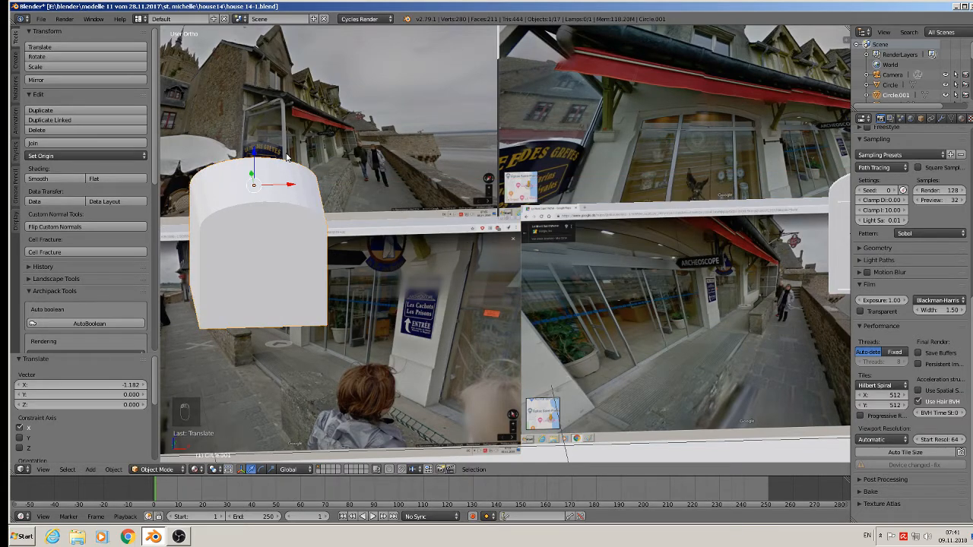
Duplicate the arched block three times along X, spacing the copies about 0.46 apart
key("shift+d")
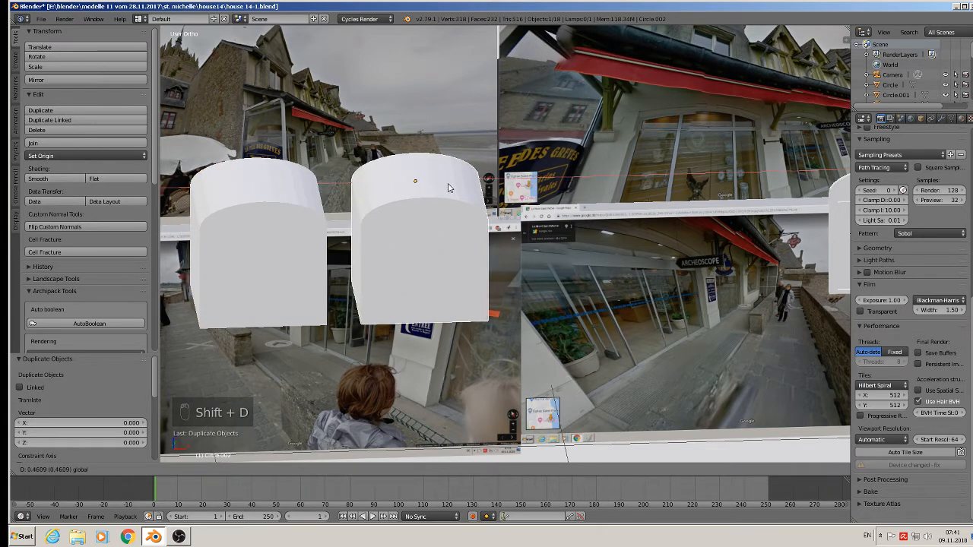
left_click(449, 188)
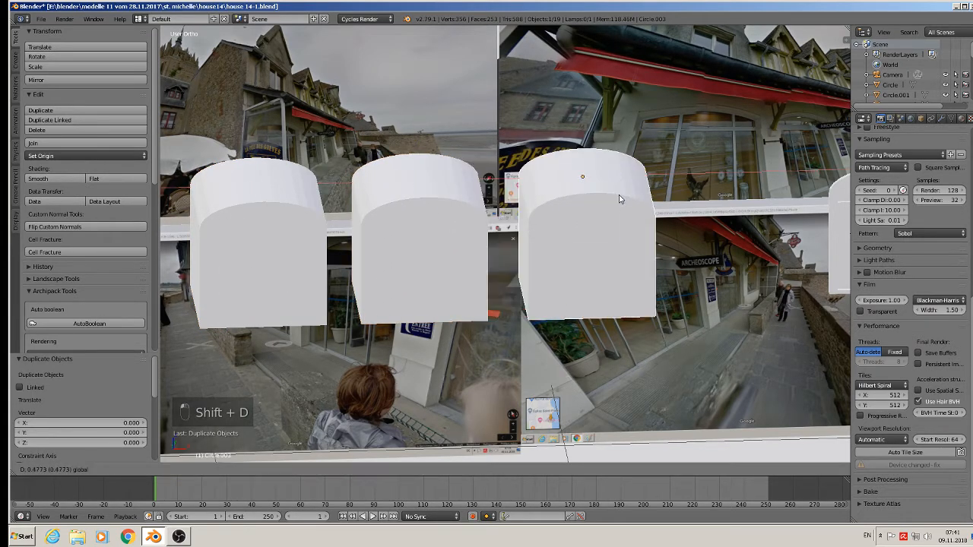
left_click(616, 202)
middle_click_drag(617, 202, 516, 229)
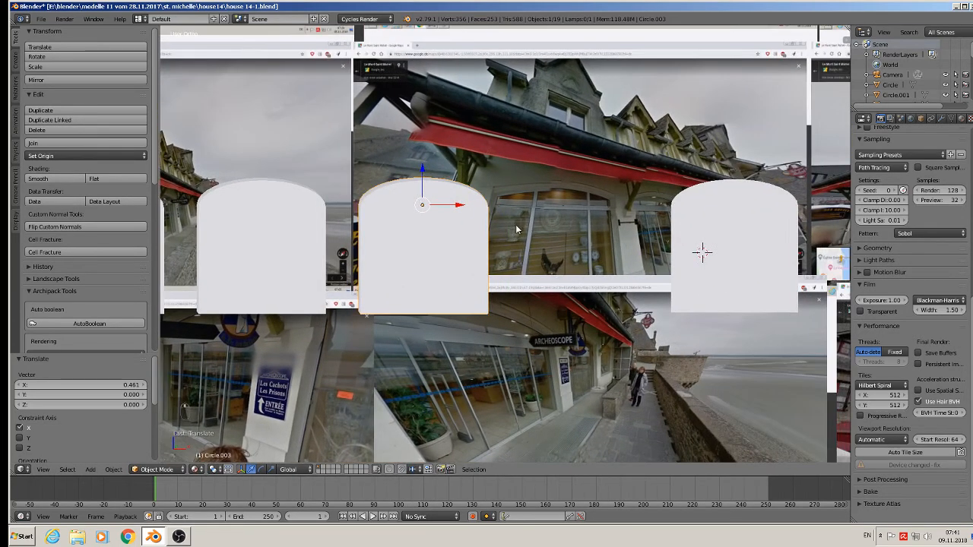
key("shift+d")
key("x")
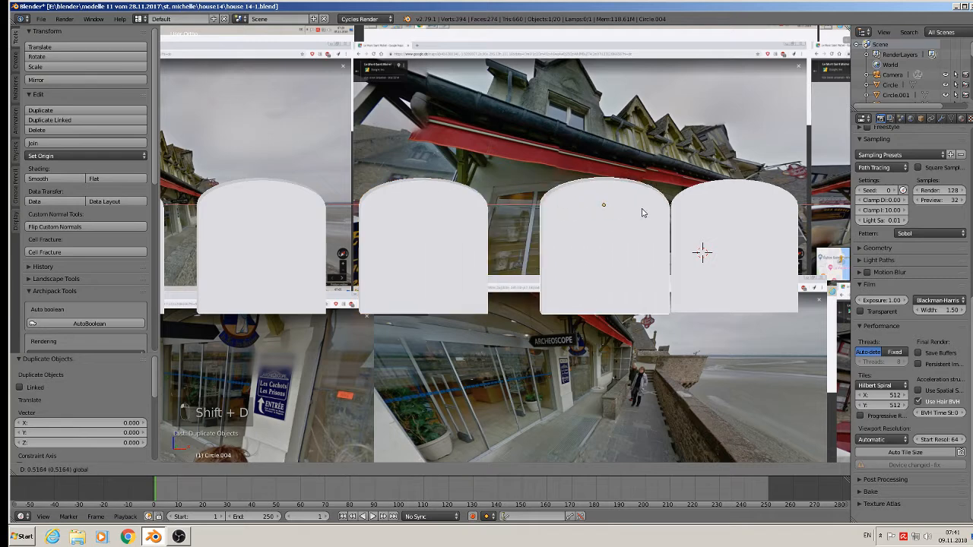
left_click(619, 218)
Scale the last copy down uniformly to about 0.73 and shift it -0.032 along X
key("s")
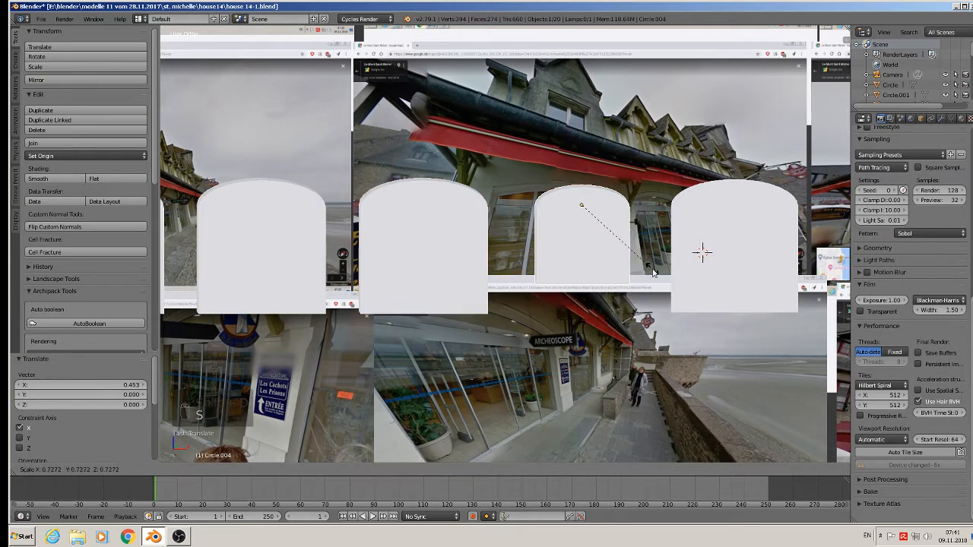
left_click(659, 275)
mouse_move(579, 183)
left_mouse_down()
mouse_move(581, 164)
mouse_move(595, 196)
mouse_move(571, 199)
mouse_move(608, 207)
mouse_move(575, 195)
left_mouse_up()
middle_click_drag(575, 196, 618, 179)
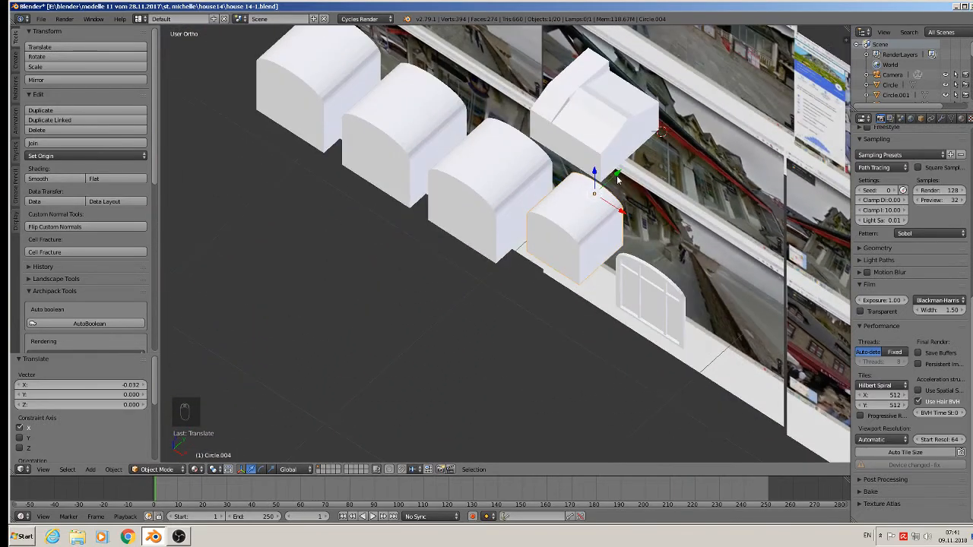
key("s")
key("z")
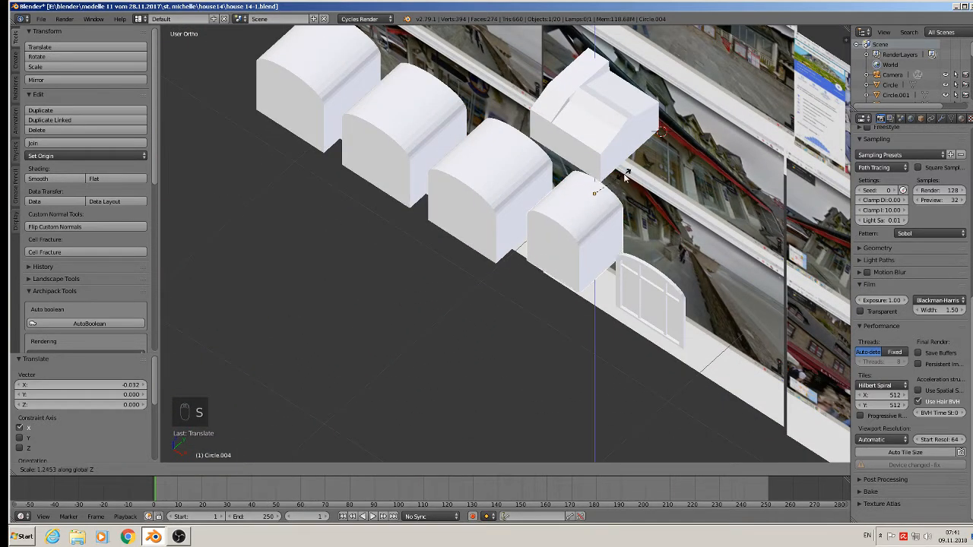
right_click(625, 178)
key("s")
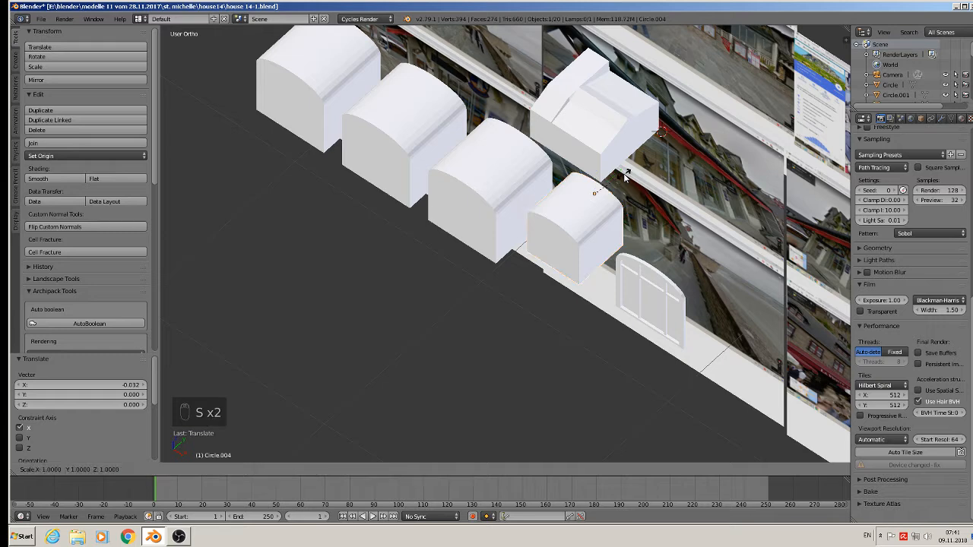
key("z")
right_click(632, 171)
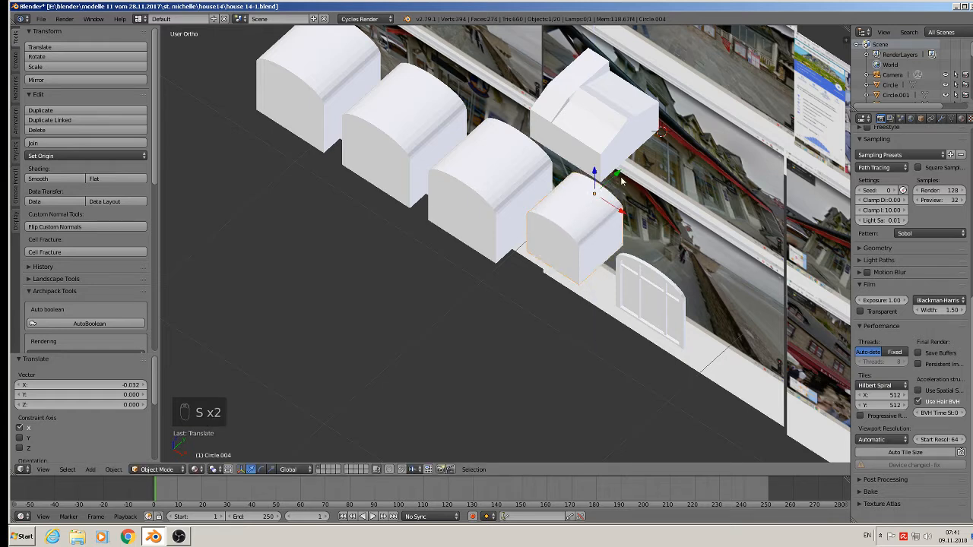
Switch the keyboard language to German (DE) and stretch the smaller arched block by 1.275 along Y
left_click(868, 535)
left_click(886, 500)
key("s")
key("y")
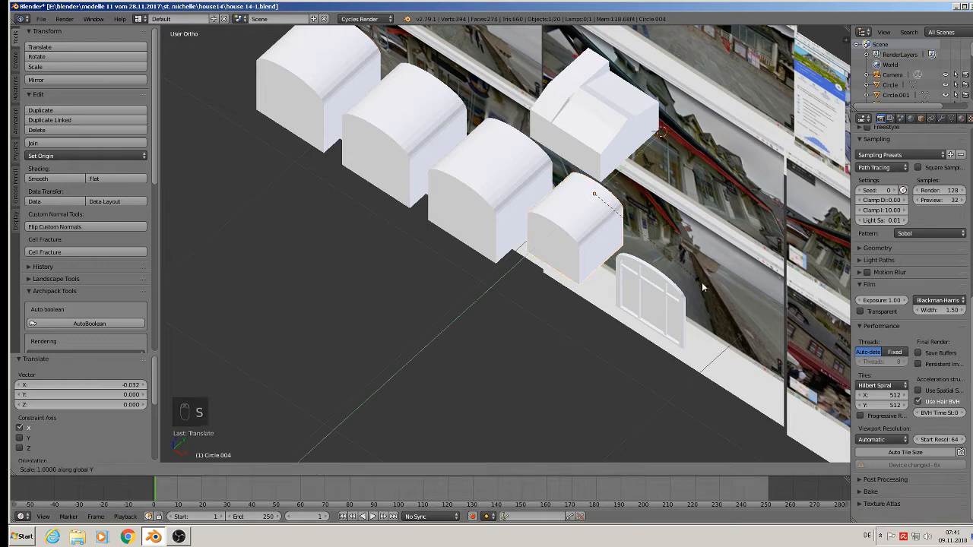
left_click(770, 239)
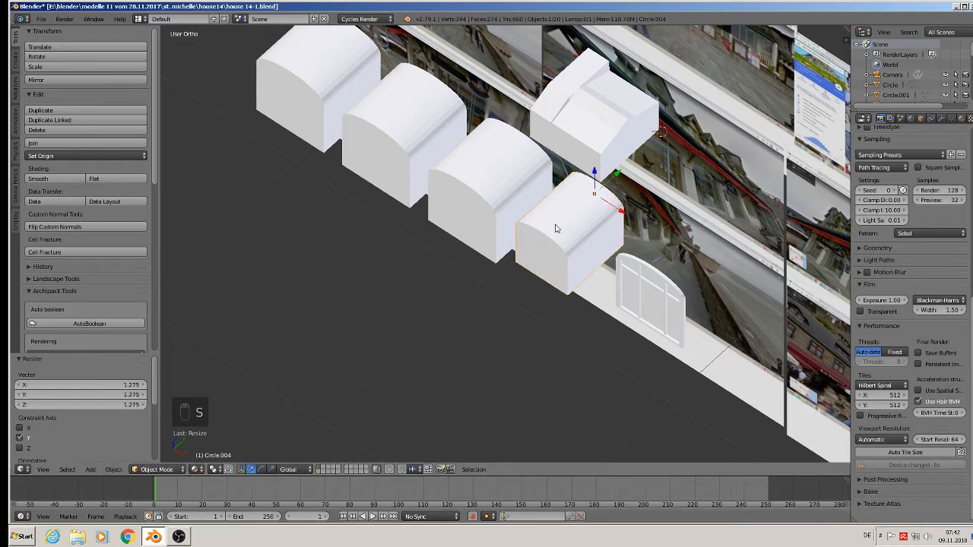
Add the three larger arched blocks to the selection and join all four into one object
left_click(496, 195, "shift")
left_click(376, 101, "shift")
left_click(325, 67, "shift")
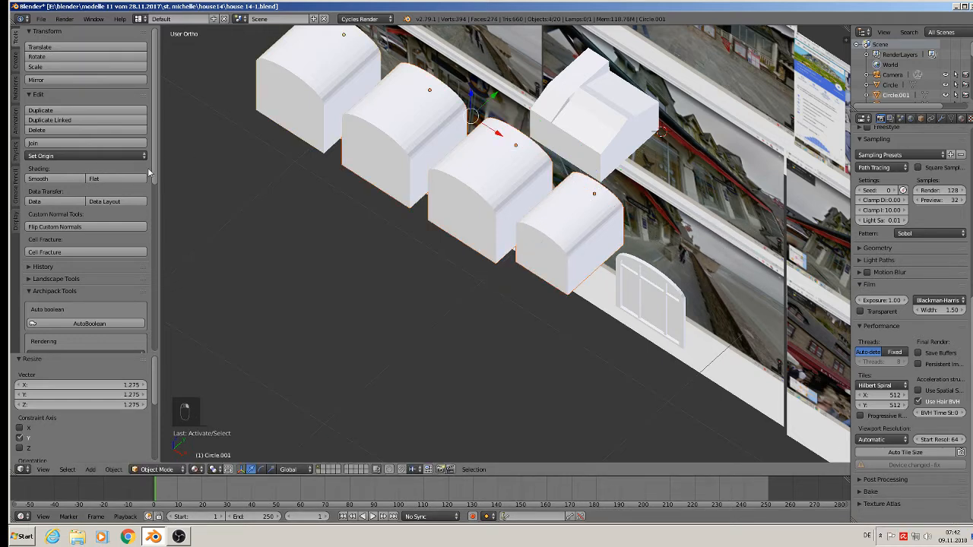
left_click(86, 143)
Apply rotation and scale to the joined arched blocks
middle_click_drag(433, 296, 464, 230)
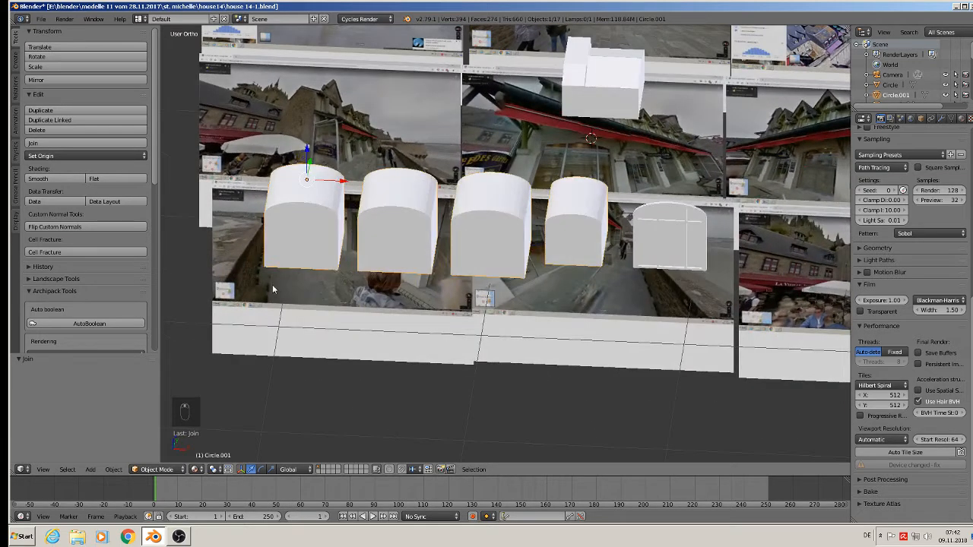
left_click(112, 470)
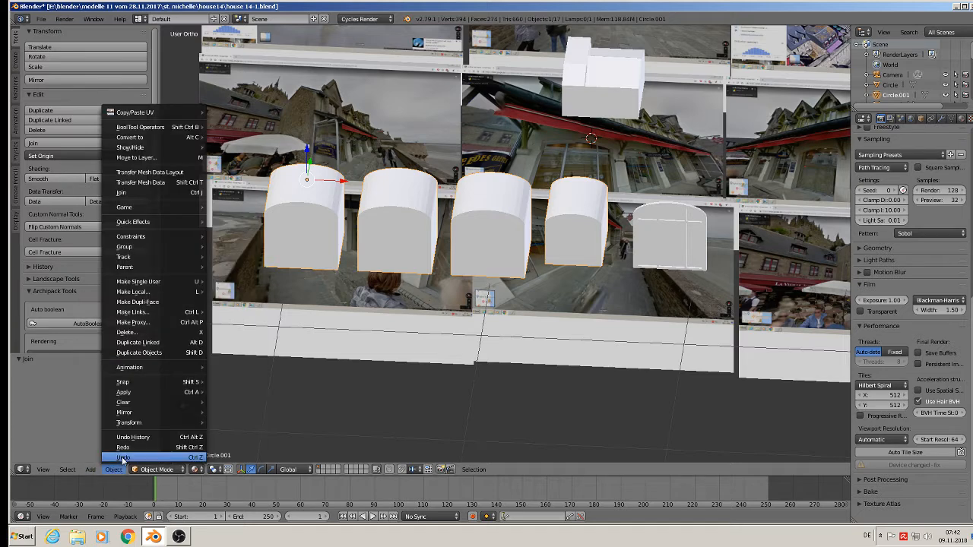
mouse_move(140, 390)
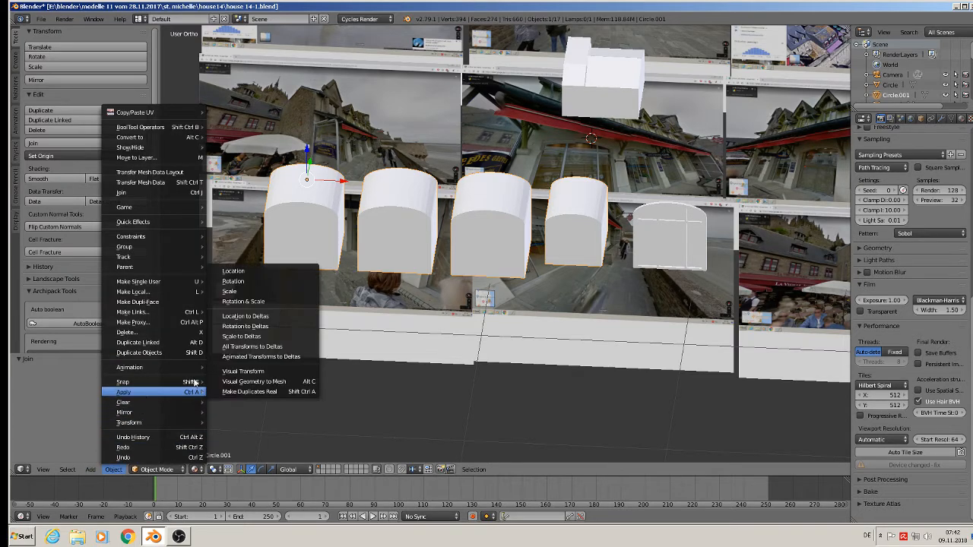
left_click(254, 302)
Select the house body above the window and apply its rotation and scale
scroll(583, 90, "up", 3)
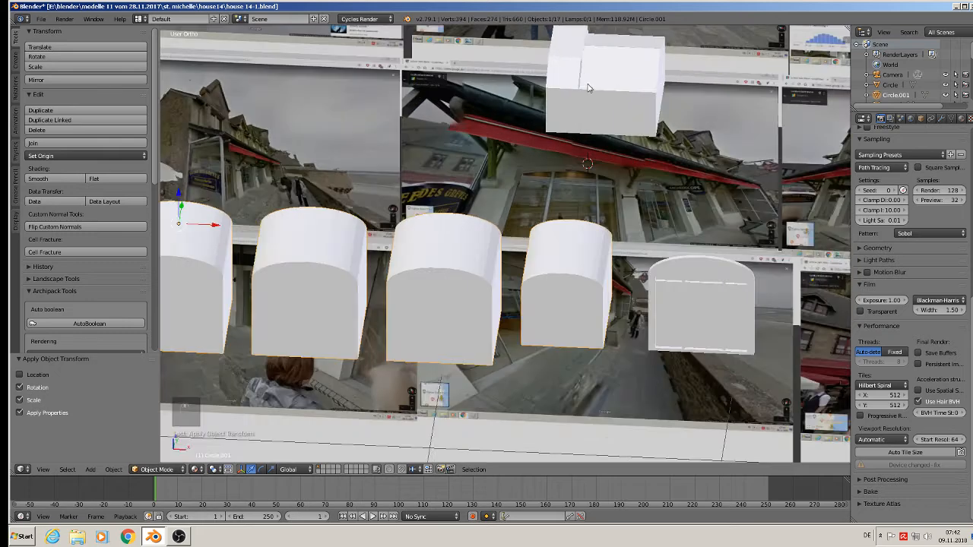
right_click(591, 89)
left_click(112, 469)
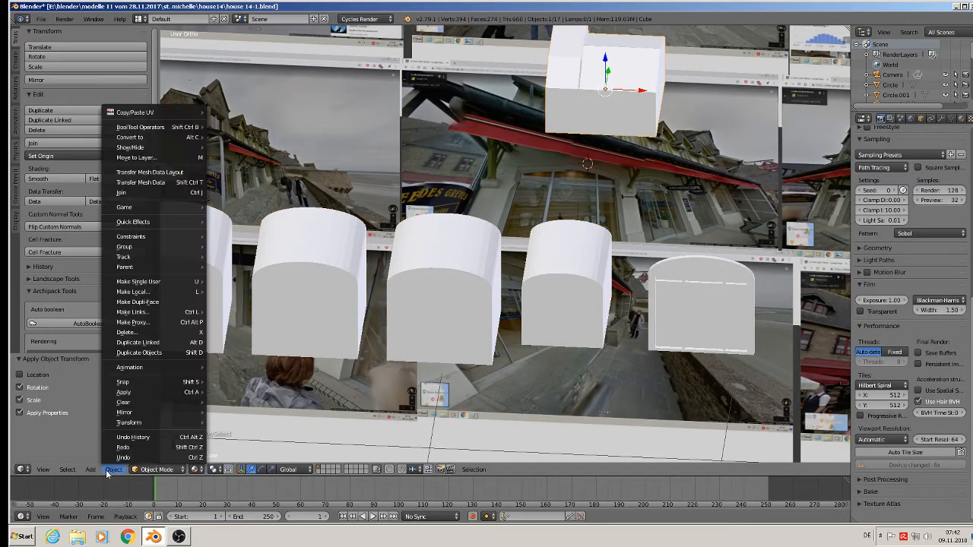
mouse_move(139, 393)
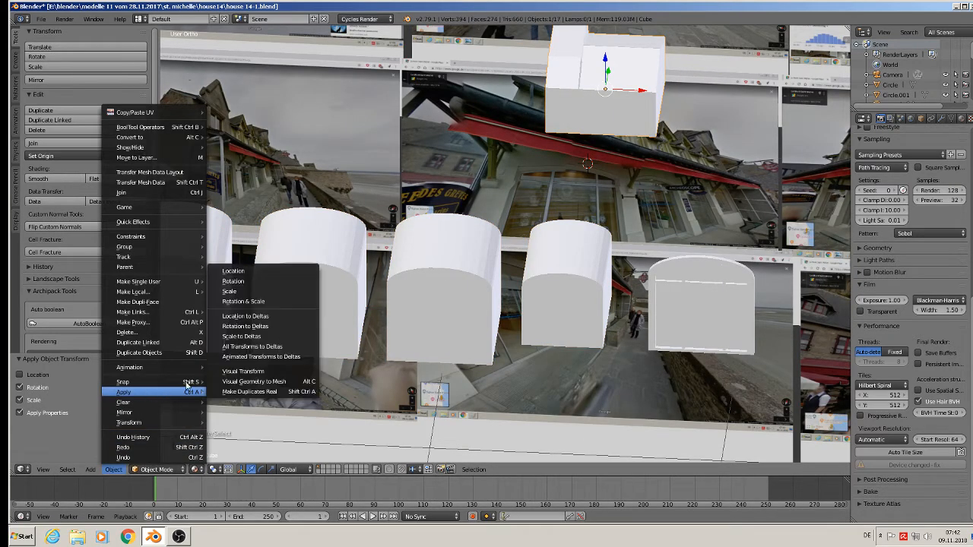
left_click(281, 298)
Scale the joined arched blocks down uniformly and move them under the house, including 0.260 up along Z
scroll(422, 227, "down", 5)
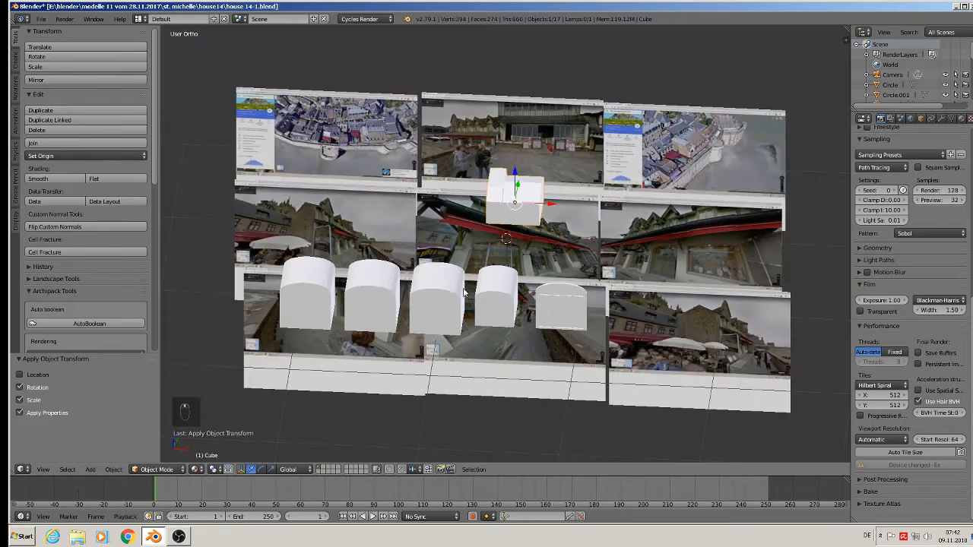
right_click(459, 297)
key("s")
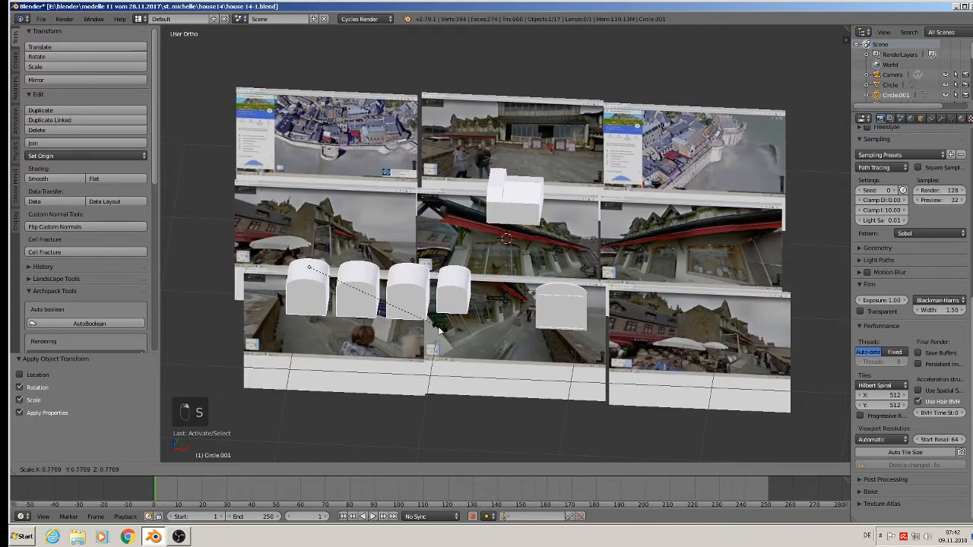
left_click(339, 278)
left_click_drag(340, 278, 491, 226)
middle_click_drag(492, 227, 516, 215)
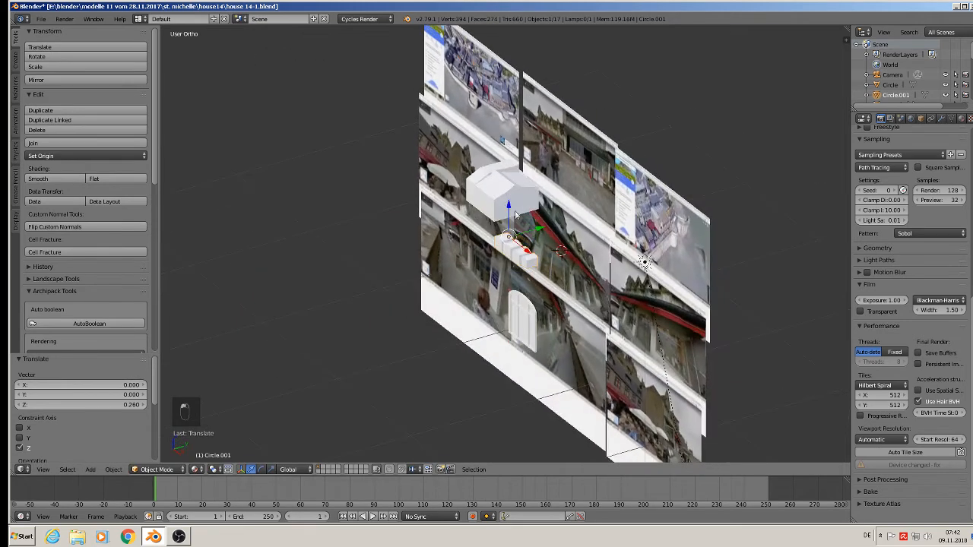
Move the joined arched blocks by -0.335 along Y to the front wall of the house
left_click_drag(521, 215, 526, 191)
scroll(477, 312, "up", 5)
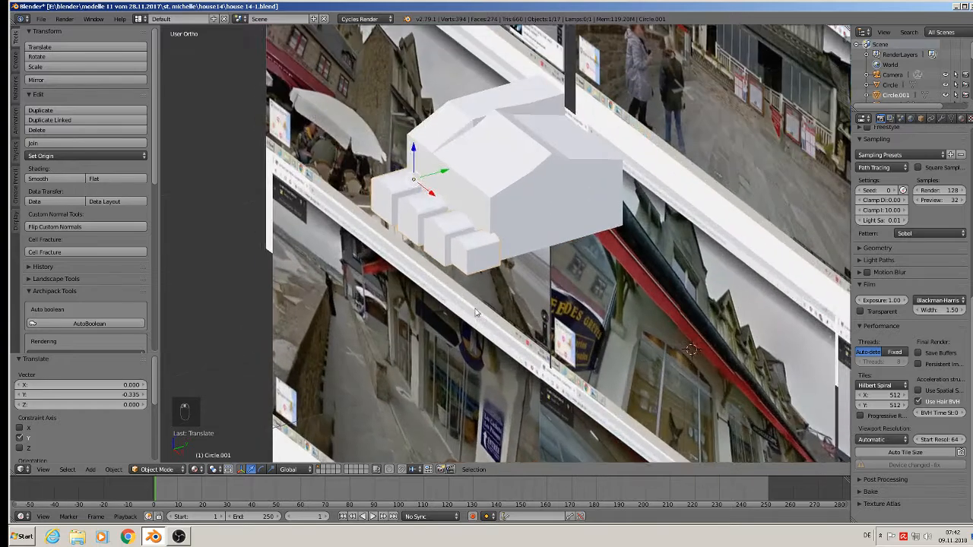
middle_click_drag(477, 312, 524, 299)
scroll(538, 297, "up", 3)
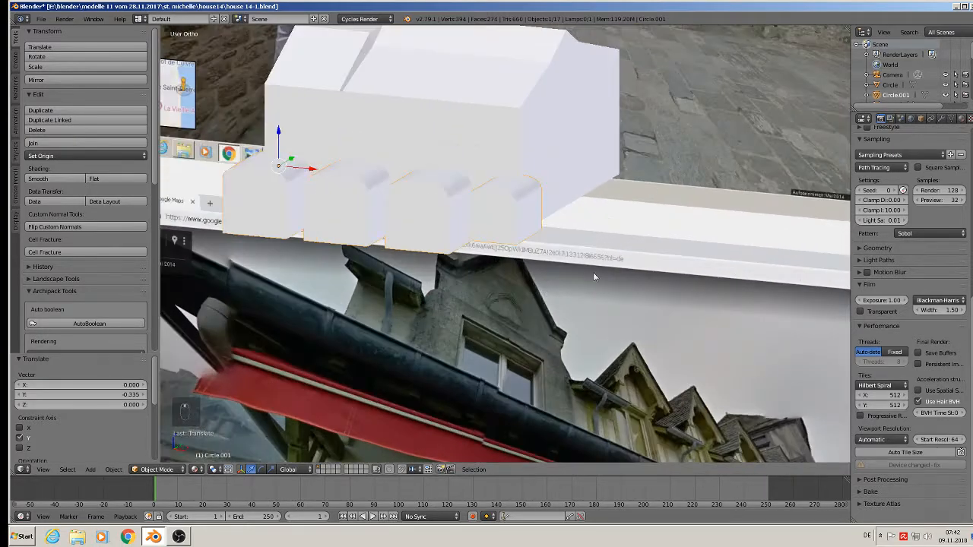
Give the arched blocks a new material with a red diffuse color
left_click(961, 120)
left_click(911, 191)
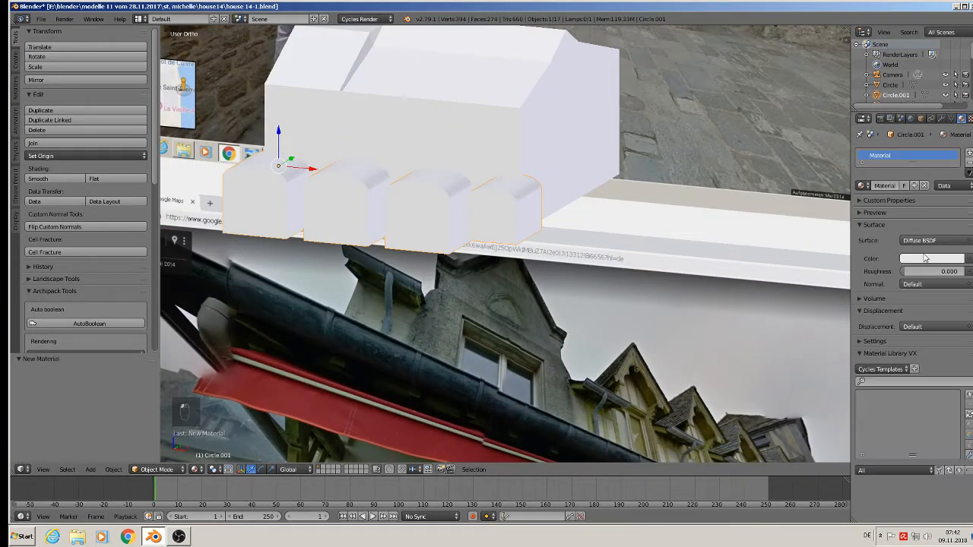
left_click(925, 260)
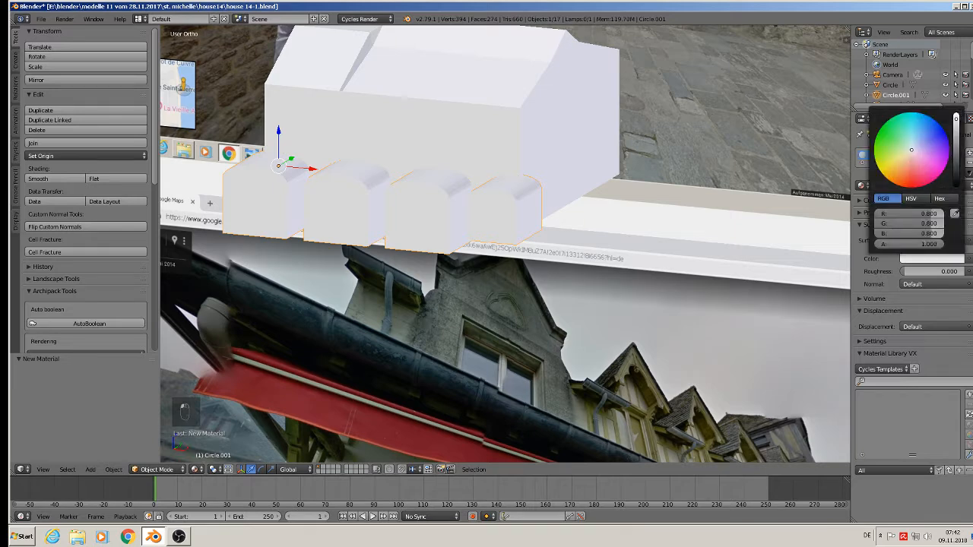
left_click(907, 183)
Scale the arched blocks uniformly to 0.829 and fit them within the front wall, shifting them along X and 0.032 up along Z
middle_click_drag(221, 150, 341, 183)
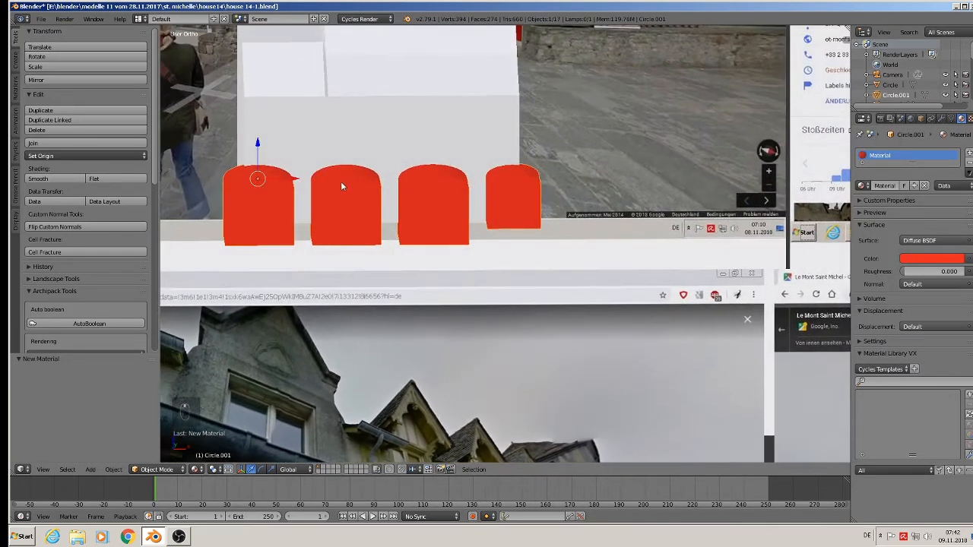
key("s")
left_click(463, 271)
key("g")
key("x")
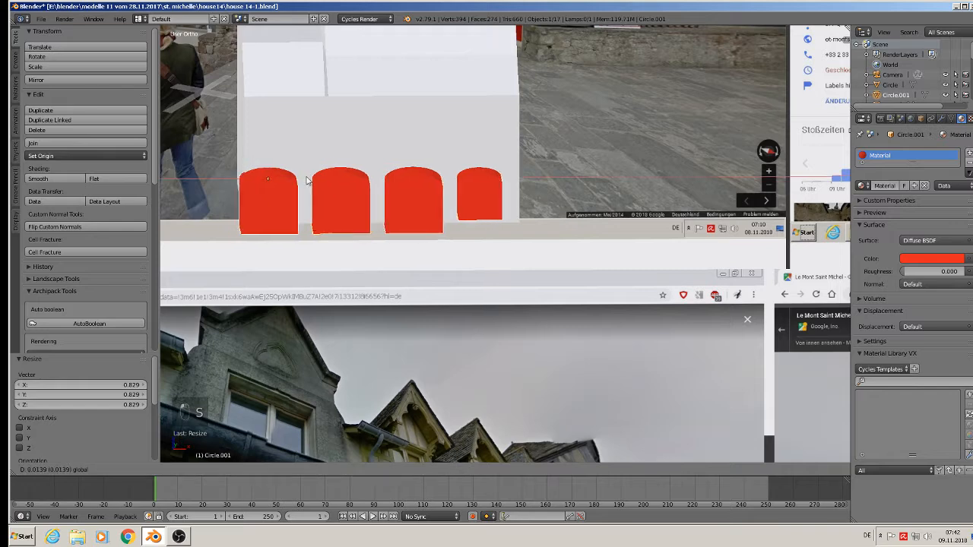
left_click_drag(308, 179, 320, 179)
left_click_drag(283, 143, 286, 120)
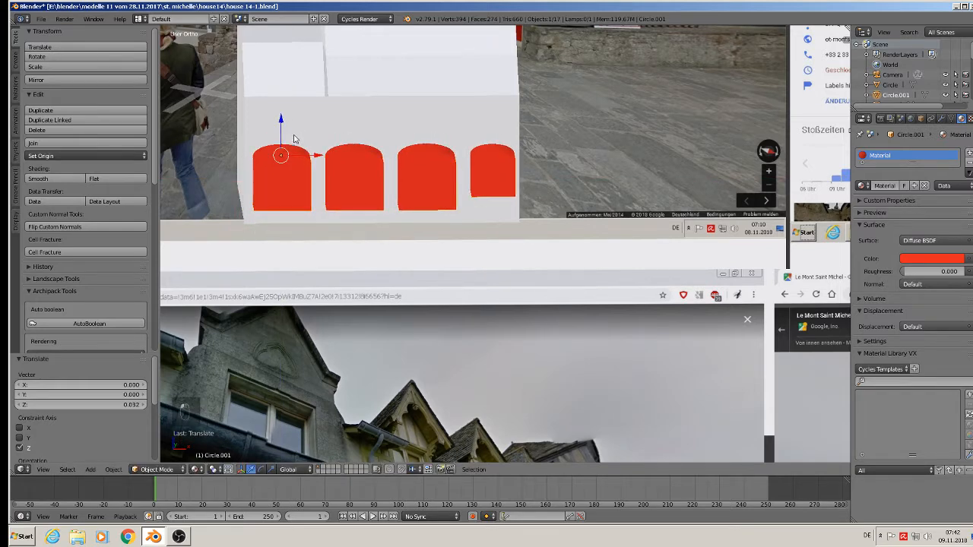
Push the arched blocks 0.053 along Y into the front wall and scale them uniformly to 0.958
middle_click_drag(295, 139, 347, 156)
left_click_drag(266, 174, 239, 157)
middle_click_drag(255, 170, 211, 153)
scroll(210, 153, "up", 2)
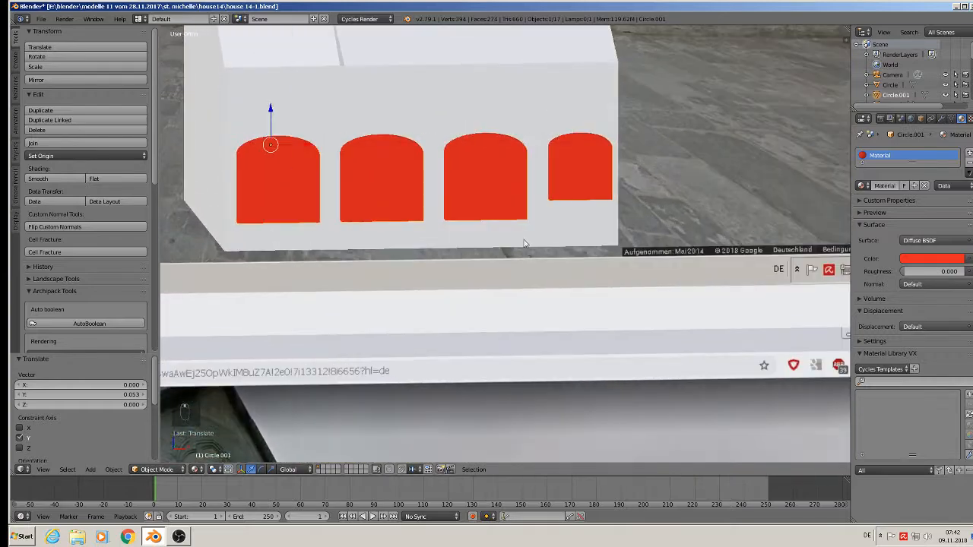
middle_click_drag(556, 251, 530, 243)
middle_click_drag(592, 267, 577, 281)
key("s")
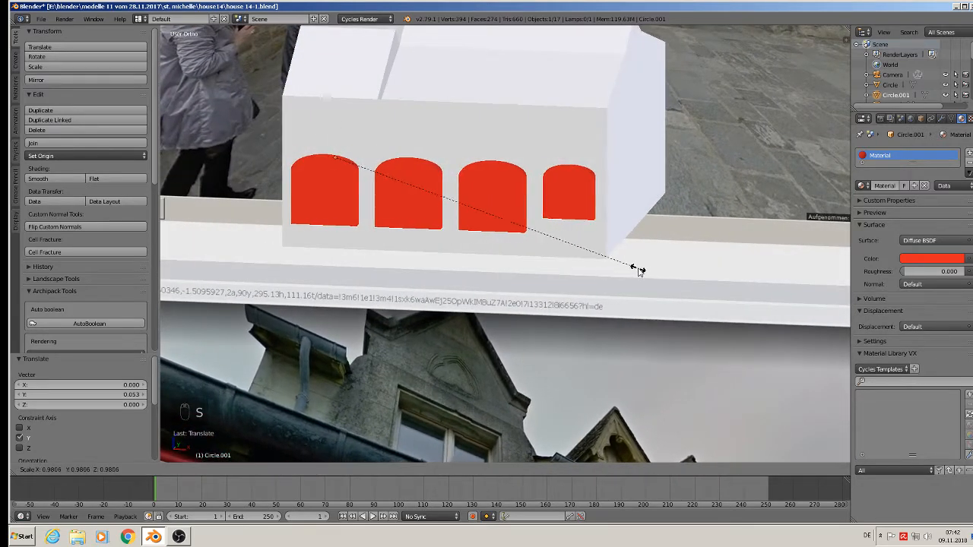
left_click(630, 269)
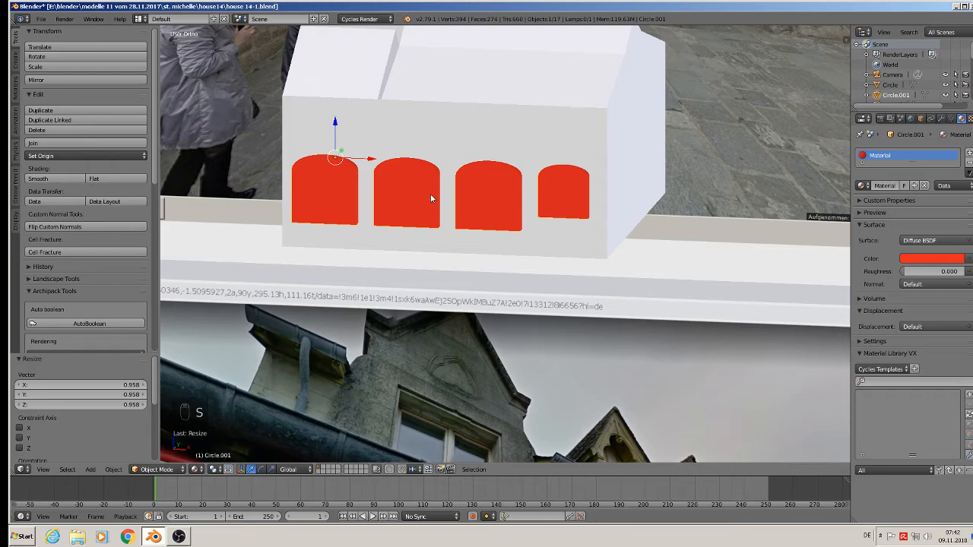
Select the bottom vertices of all four arched blocks and level them by scaling to 0 along Z
middle_click_drag(428, 250, 460, 222)
key("Tab")
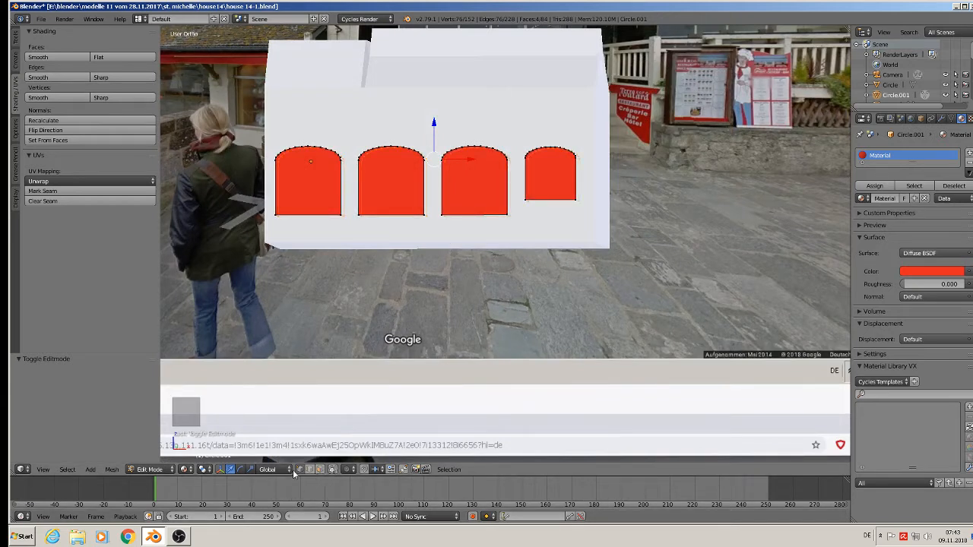
key("b")
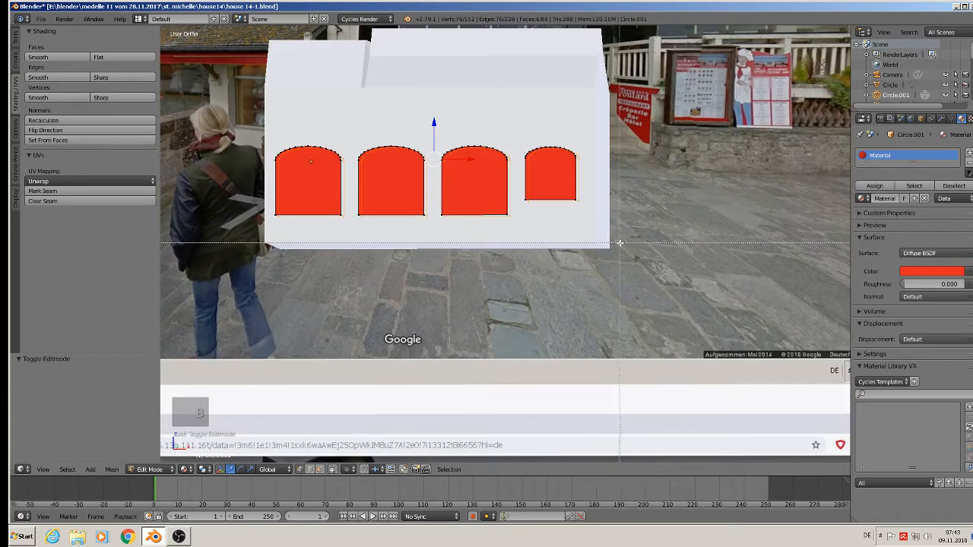
key("a")
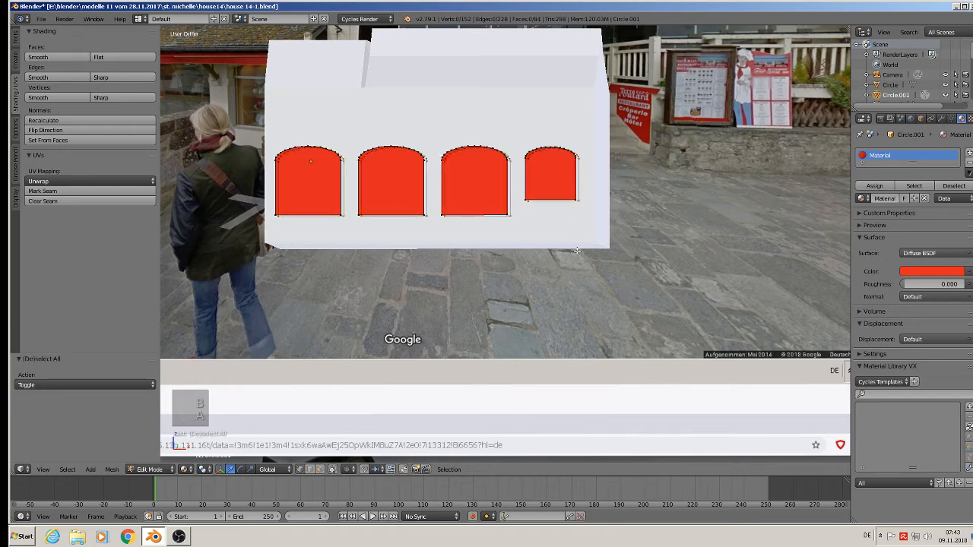
key("b")
left_click_drag(608, 256, 211, 196)
key("s")
key("z")
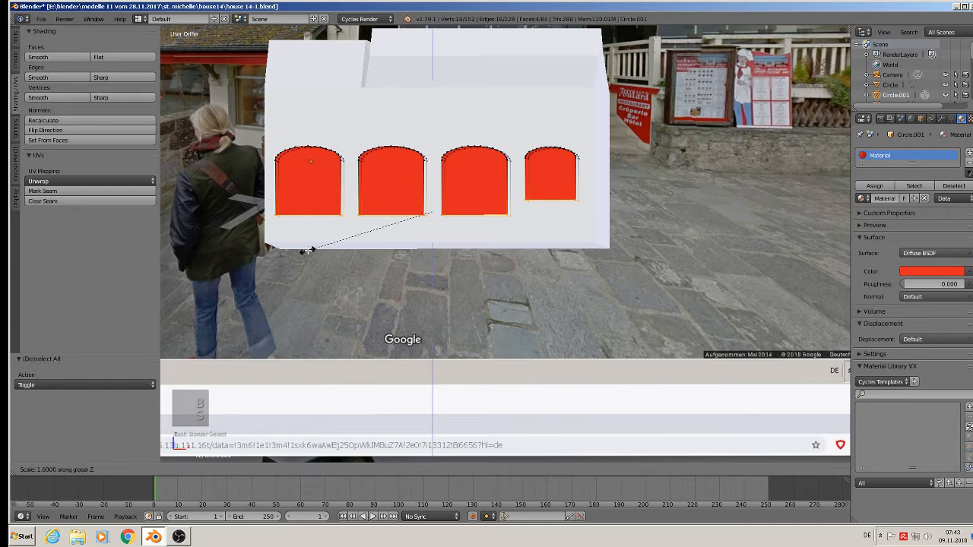
key("0")
key("Return")
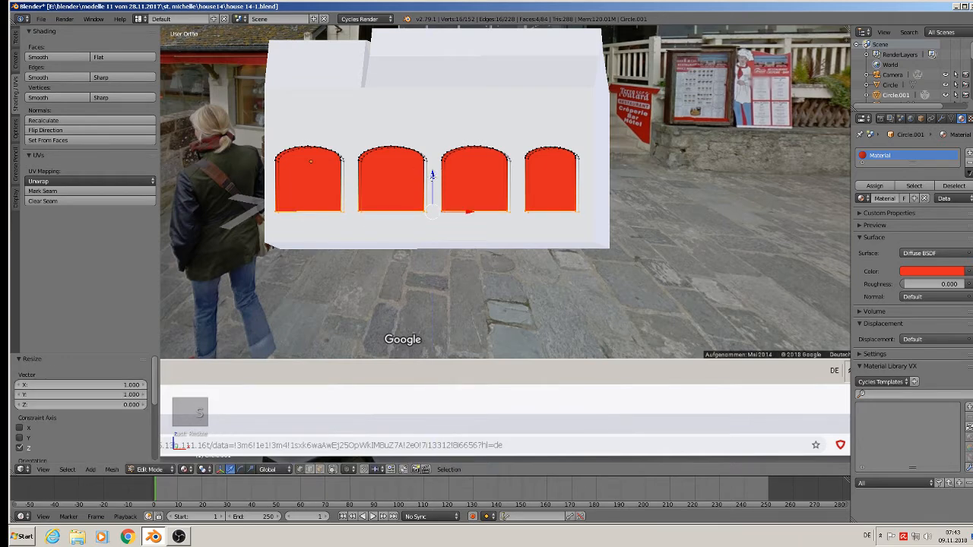
Lower the selected bottom vertices by 0.041 along Z to the base of the house and return to Object Mode
left_click_drag(431, 176, 437, 214)
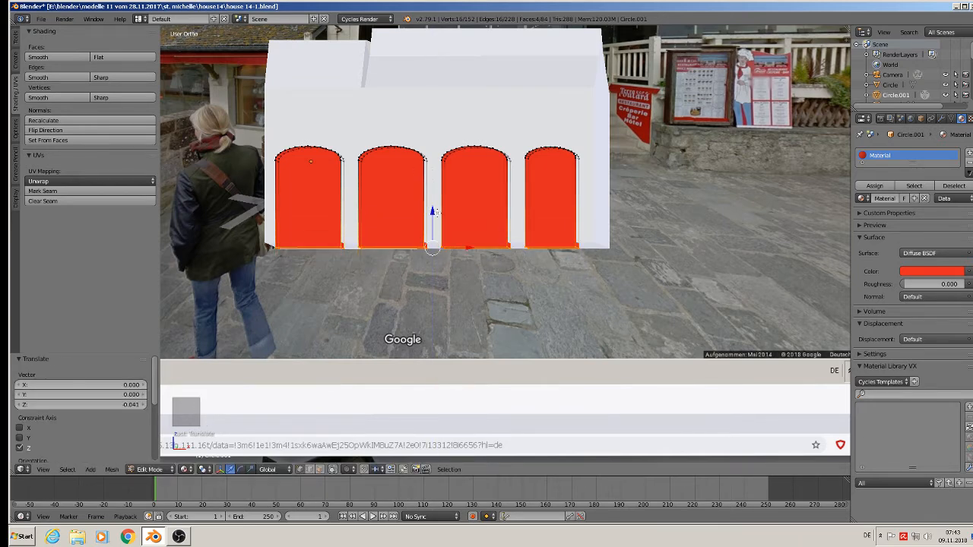
key("Tab")
middle_click_drag(439, 217, 469, 250)
scroll(468, 249, "down", 3)
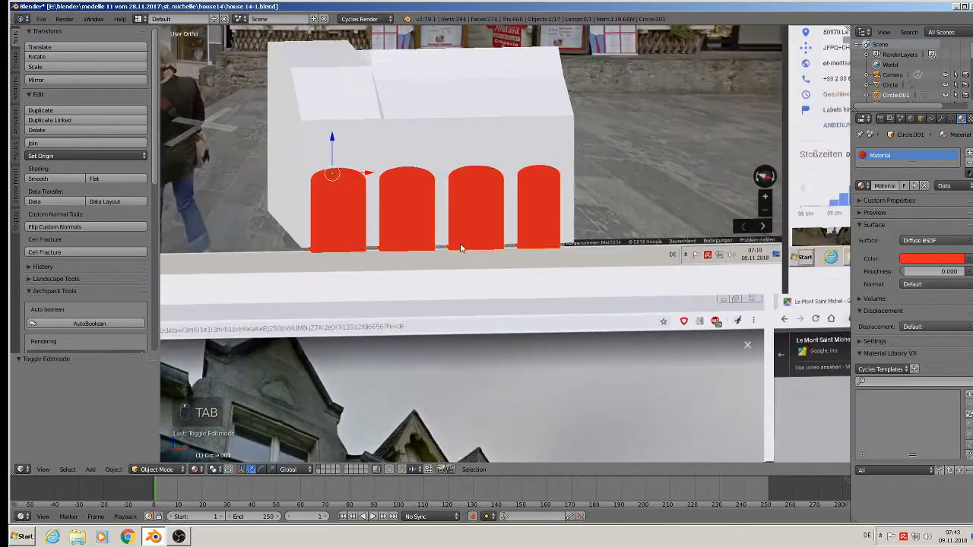
scroll(543, 242, "up", 2)
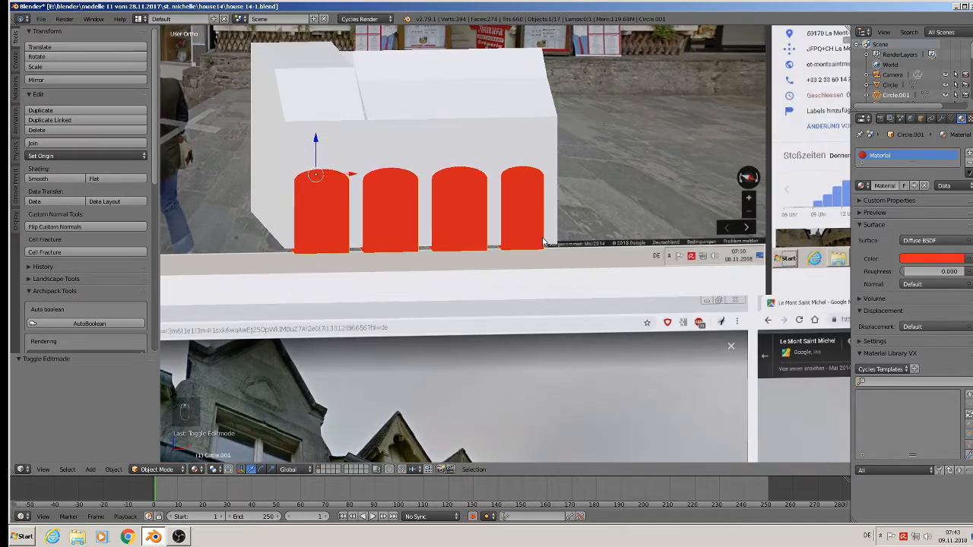
Raise only the bottom vertices of the narrowest arched block by 0.042 along Z, forming a shorter window
key("Tab")
key("a")
key("a")
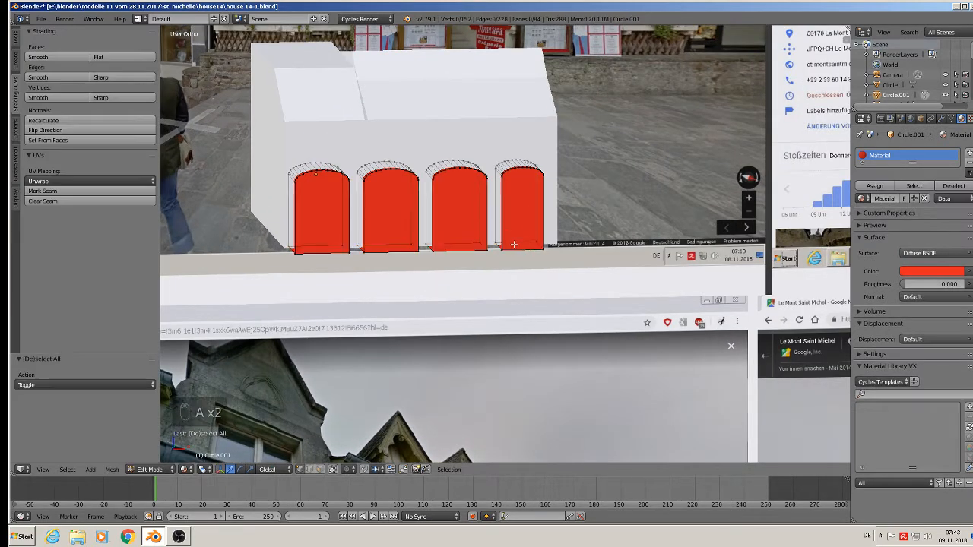
key("c")
left_click_drag(501, 243, 522, 233)
key("Escape")
key("g")
key("z")
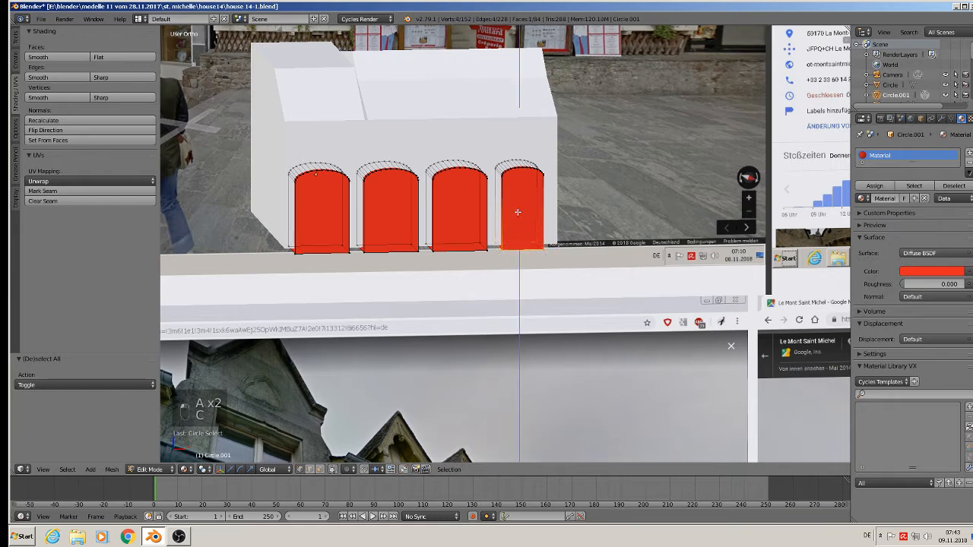
left_click(526, 210)
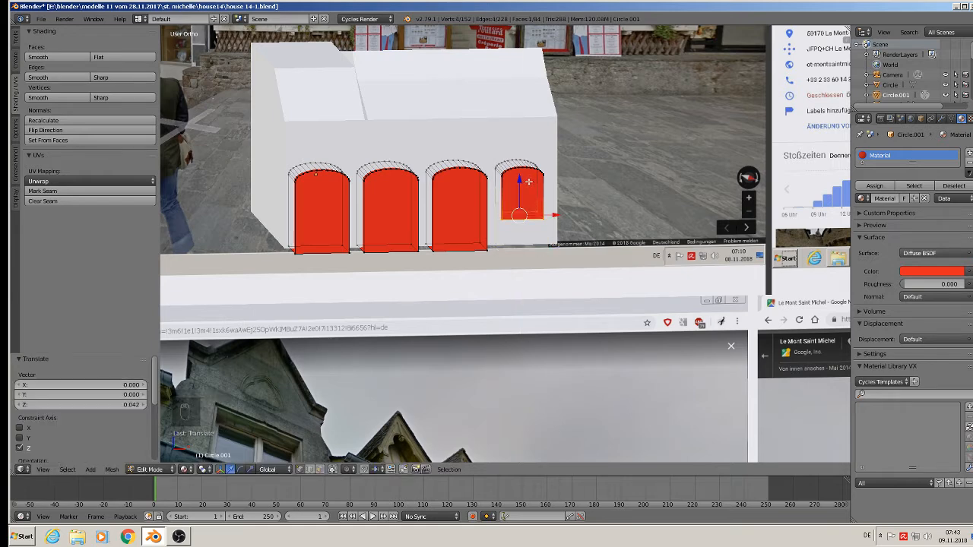
key("Tab")
mouse_move(509, 239)
middle_mouse_down()
mouse_move(492, 229)
mouse_move(501, 232)
middle_mouse_up()
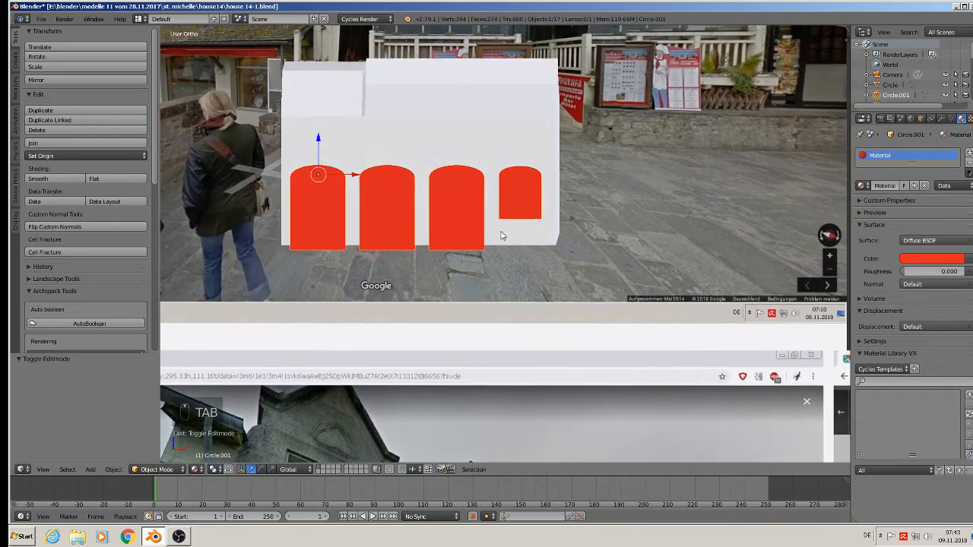
Scale the arched blocks to about 0.988, then shift them 0.003 along X and -0.016 along Y so they protrude from the wall
scroll(501, 232, "down", 1)
scroll(501, 235, "down", 3)
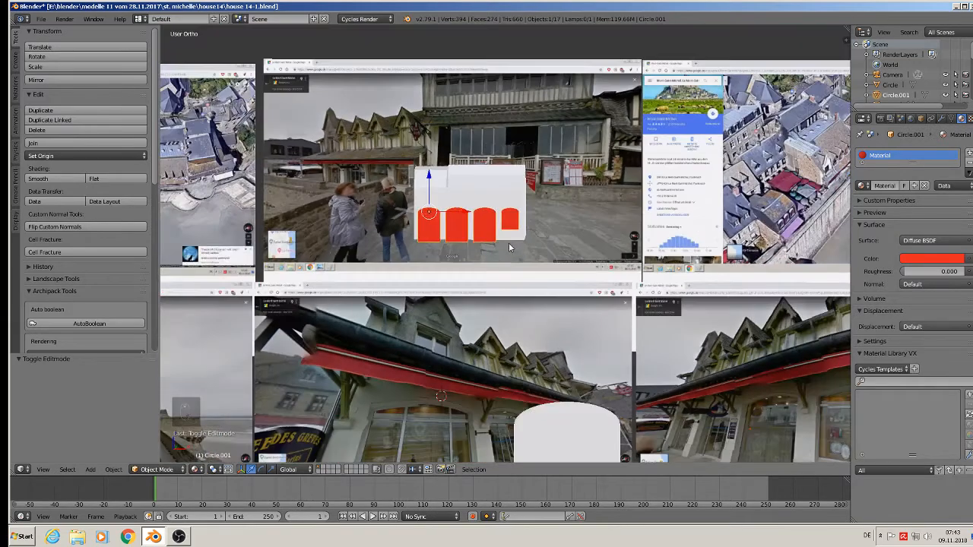
scroll(330, 162, "up", 3)
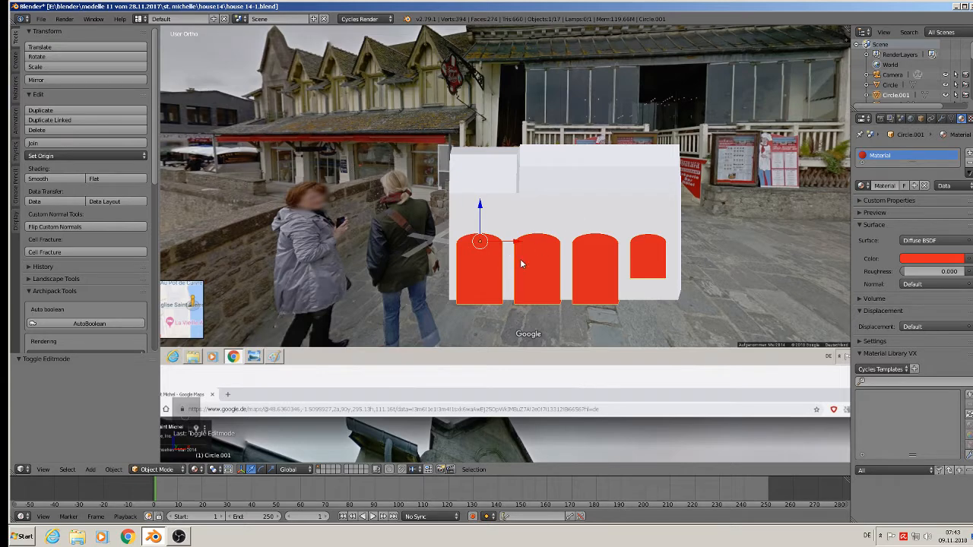
key("s")
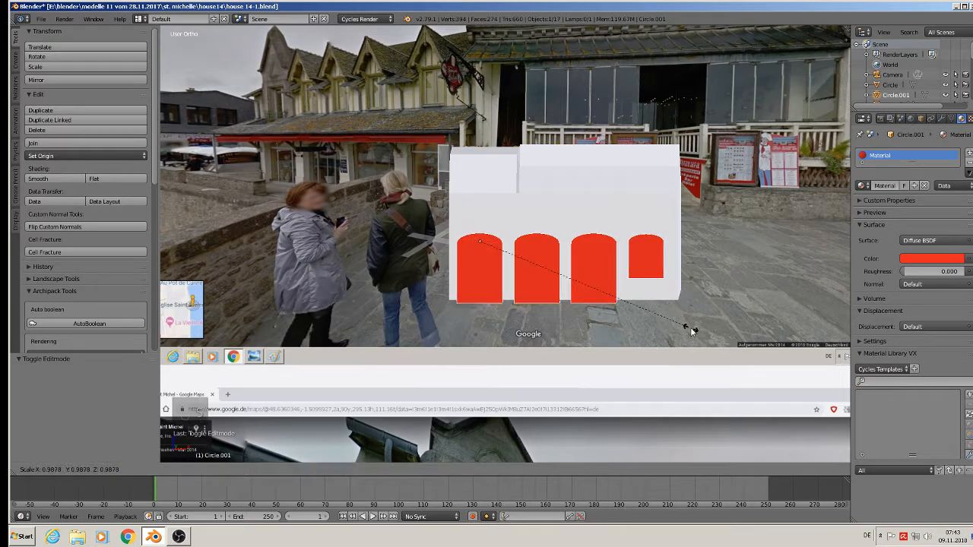
left_click(692, 331)
left_click_drag(518, 245, 520, 246)
middle_click_drag(520, 246, 461, 255)
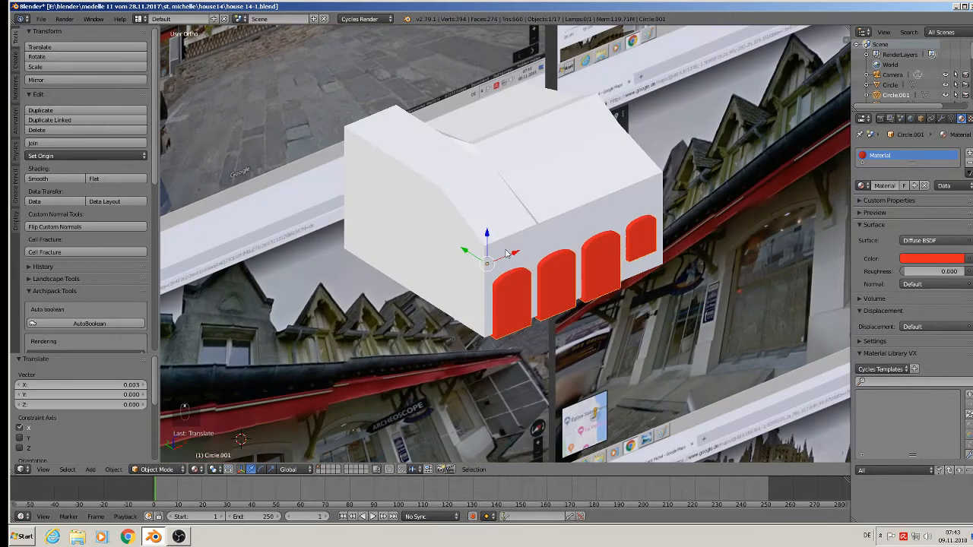
left_click_drag(461, 252, 465, 254)
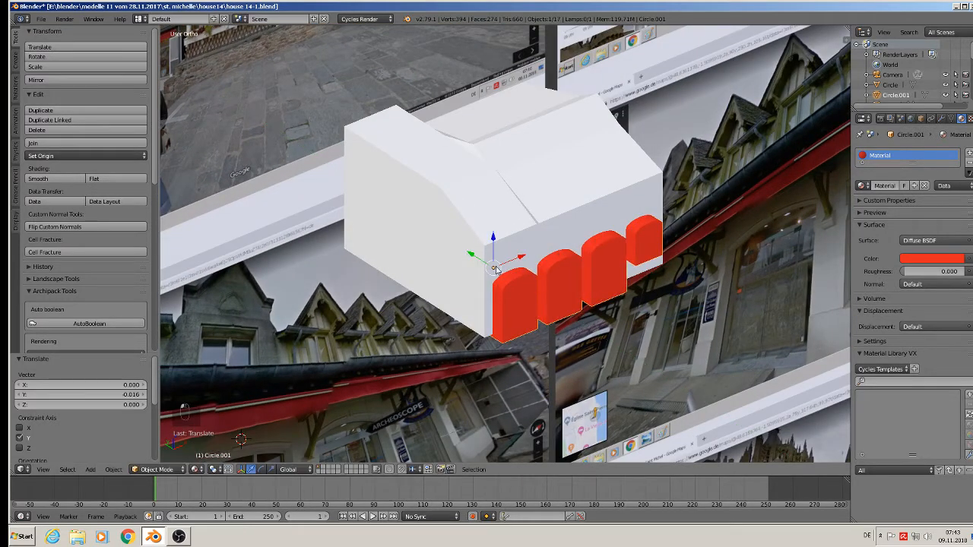
middle_click_drag(503, 301, 481, 293)
Apply rotation and scale to the red arched blocks
left_click(113, 469)
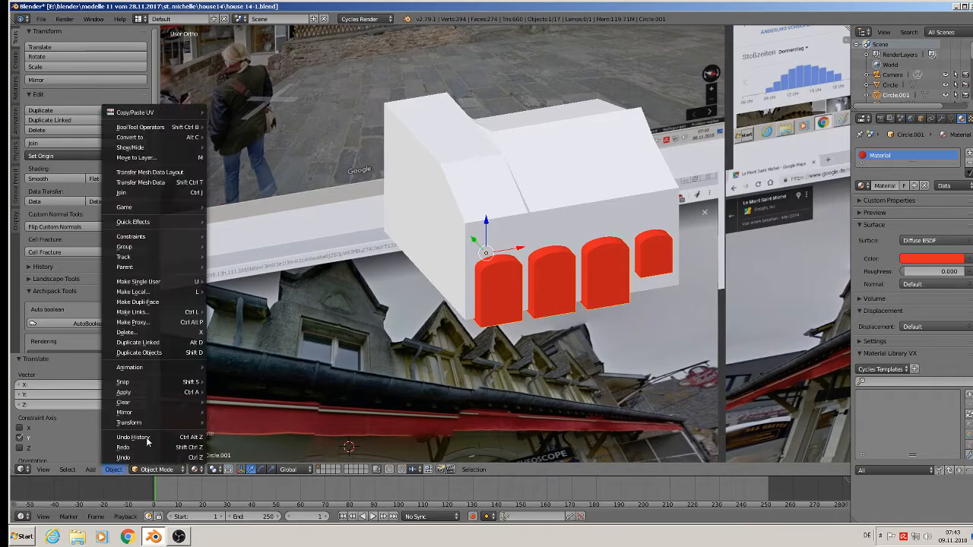
mouse_move(161, 391)
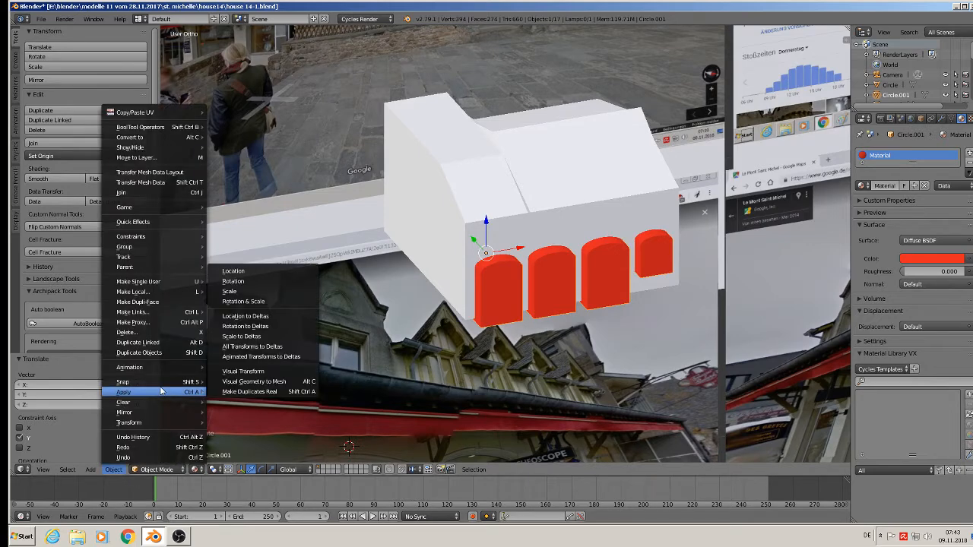
left_click(253, 303)
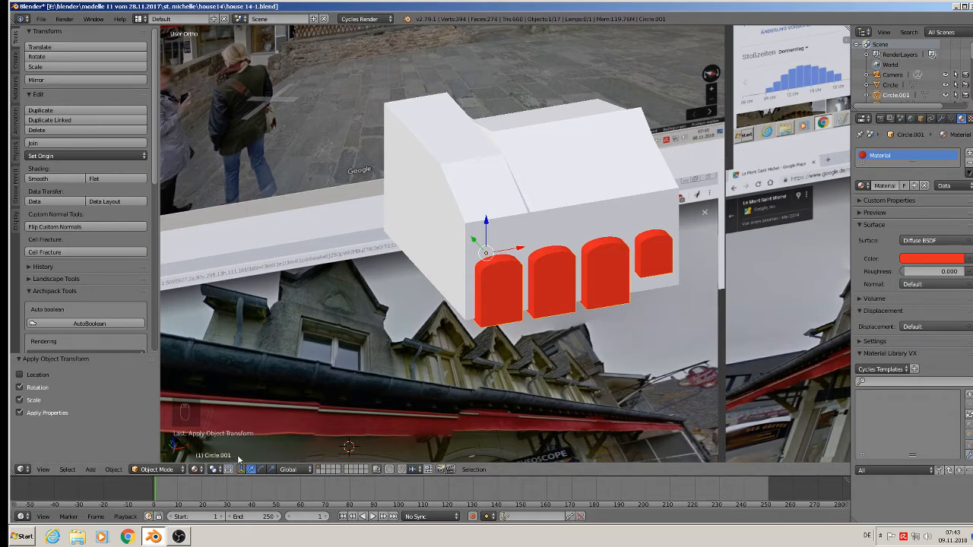
Add a Boolean modifier to the house body with the arched blocks, Circle.001, as its object
right_click(577, 189)
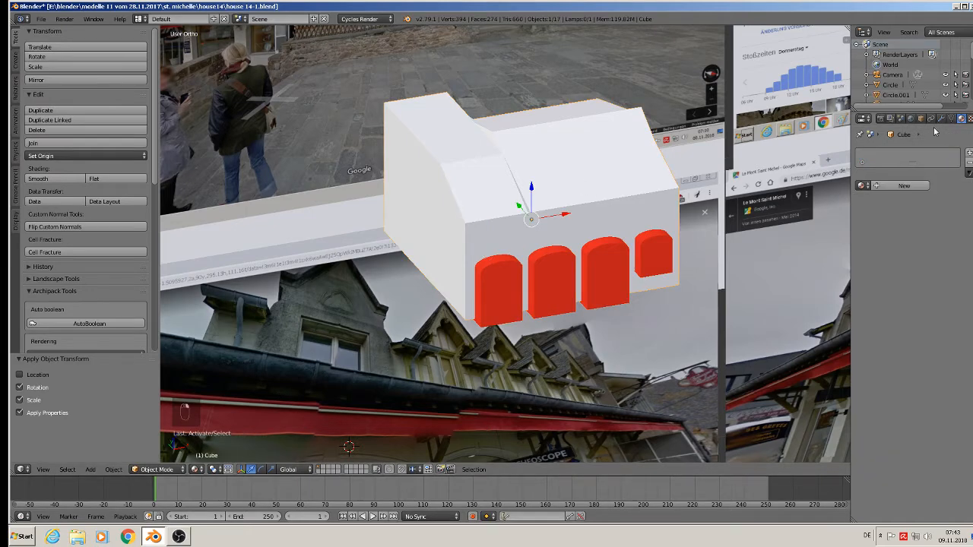
left_click(940, 120)
left_click(898, 152)
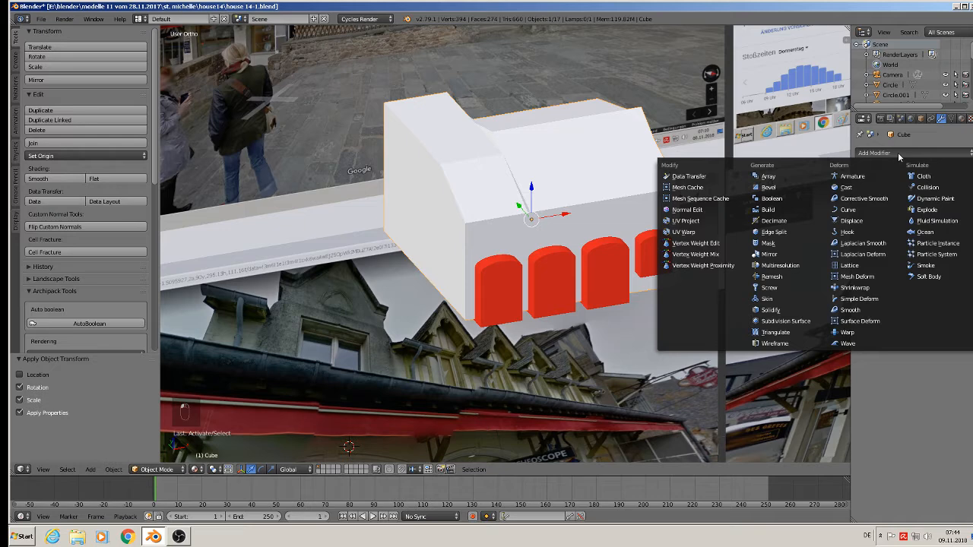
left_click(771, 198)
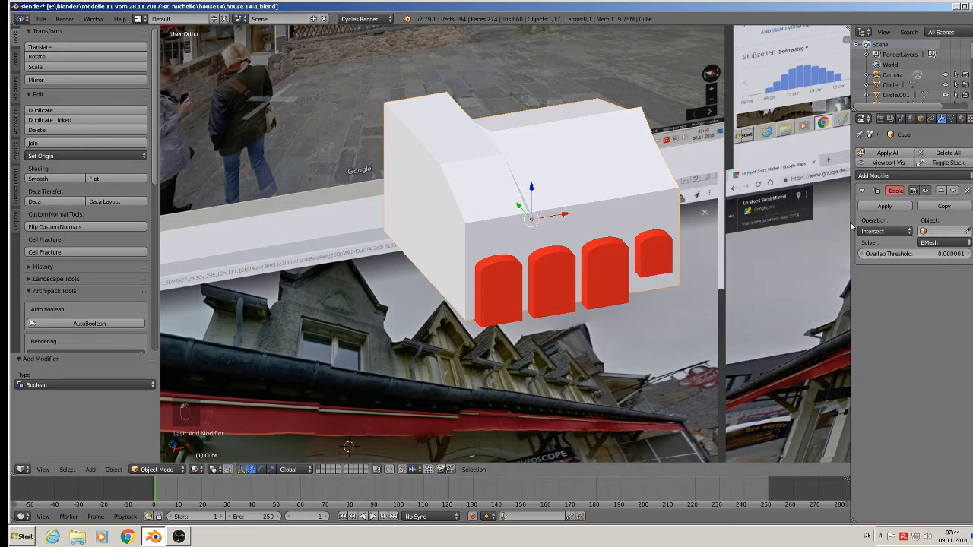
left_click(940, 230)
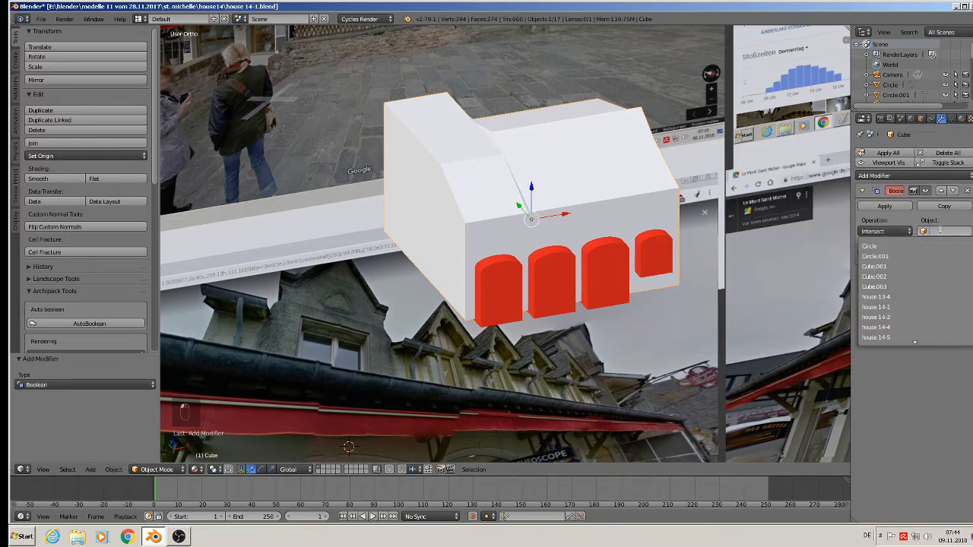
left_click(903, 257)
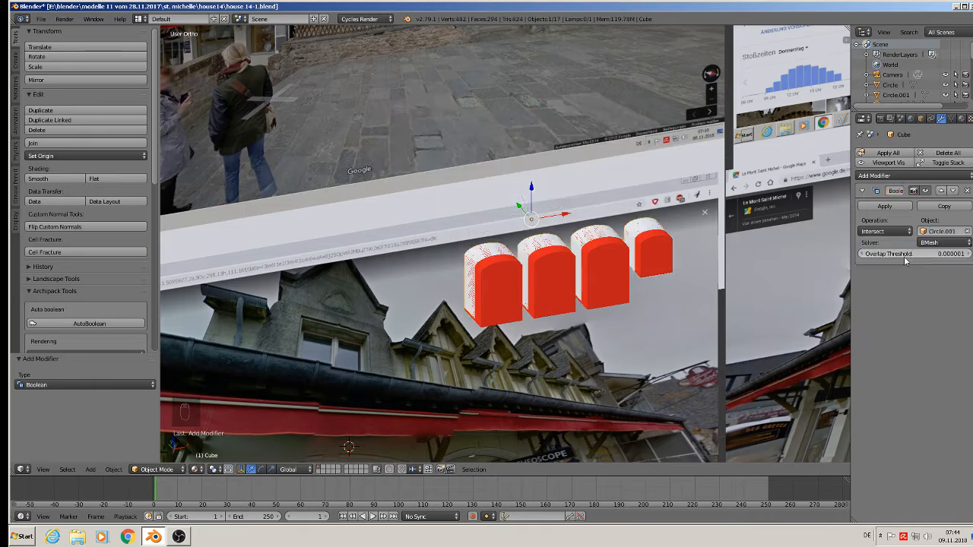
Set the Boolean operation to Difference and apply the modifier to the house body
left_click(887, 231)
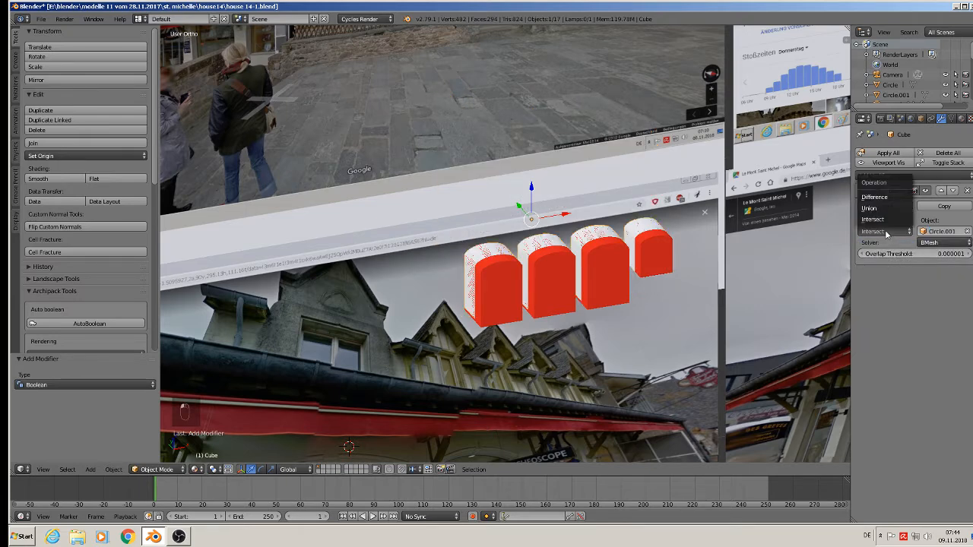
left_click(884, 207)
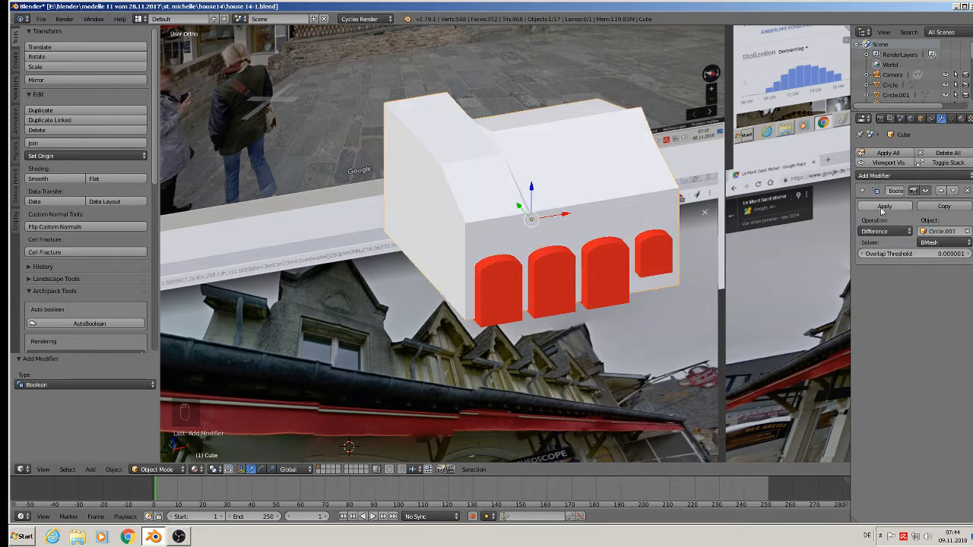
key("ctrl+a")
Move the red arched blocks -0.701 along X, away from the house, to expose the cut openings
right_click(569, 266)
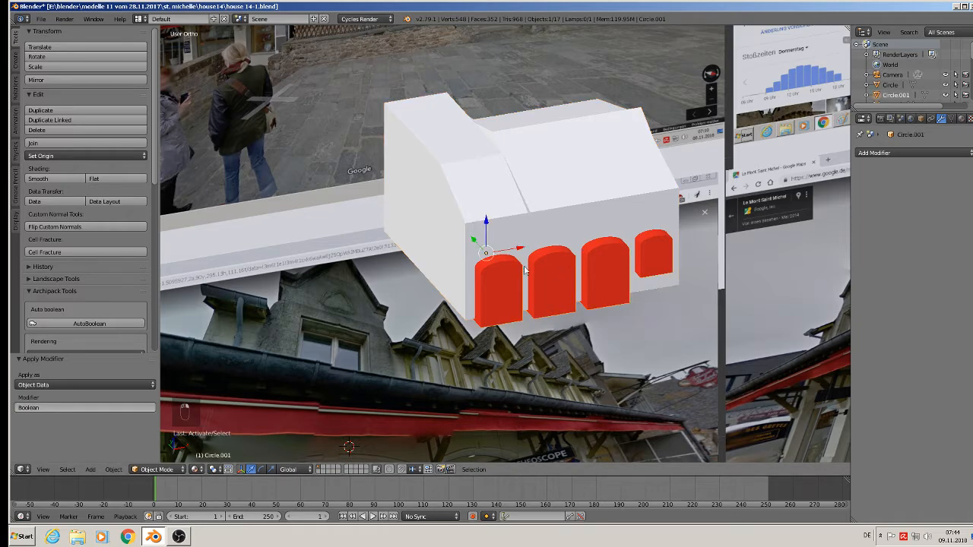
key("g")
left_click_drag(463, 262, 76, 157)
scroll(611, 216, "up", 2)
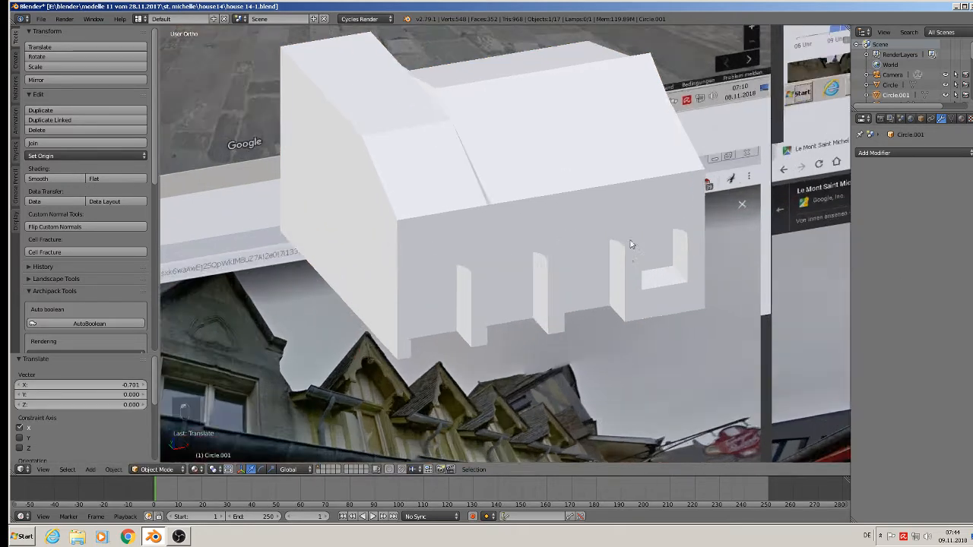
scroll(617, 263, "down", 3)
middle_click_drag(593, 307, 667, 284, "shift")
middle_click_drag(668, 285, 423, 289)
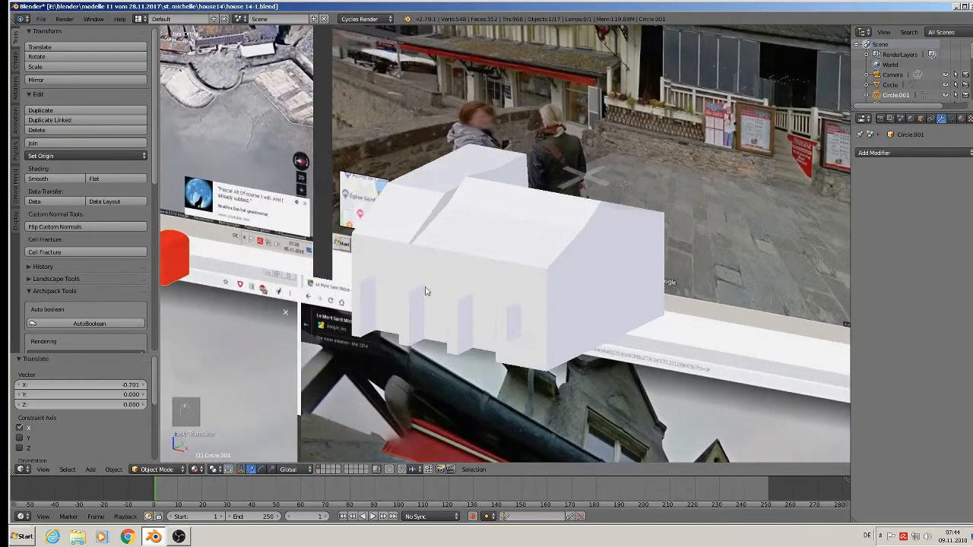
Enter Edit Mode on the house body, limit selection to visible geometry and switch to face selection
scroll(418, 296, "up", 2)
key("Tab")
key("Tab")
right_click(426, 319)
key("Tab")
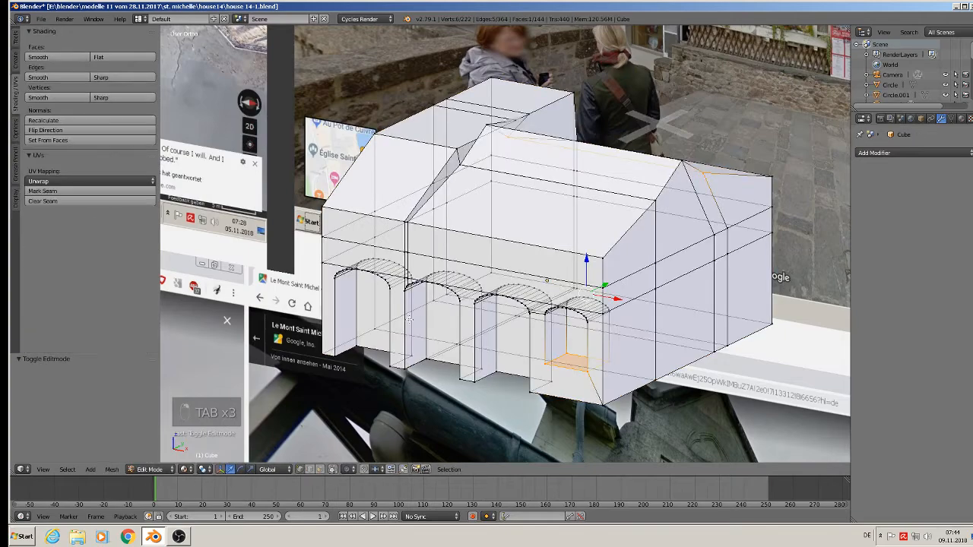
scroll(436, 334, "up", 3)
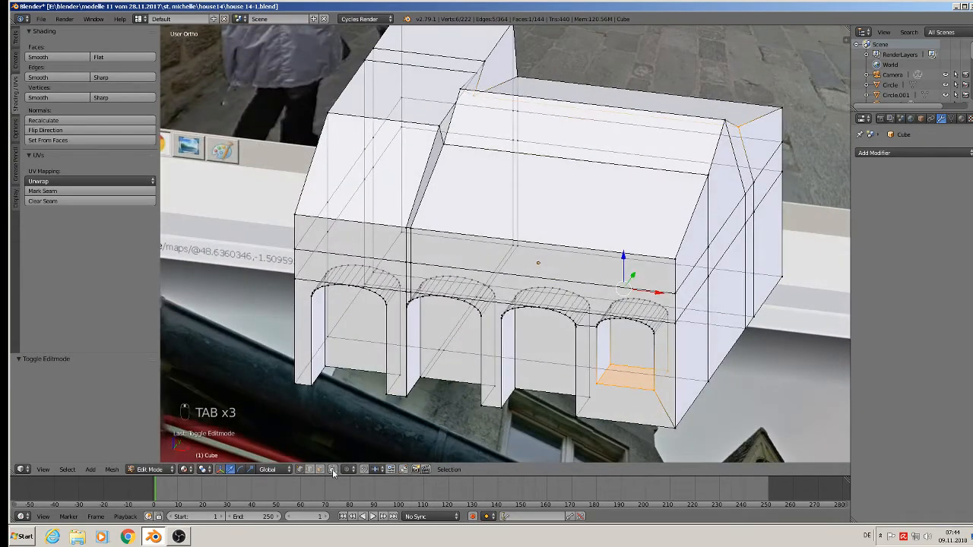
left_click(333, 469)
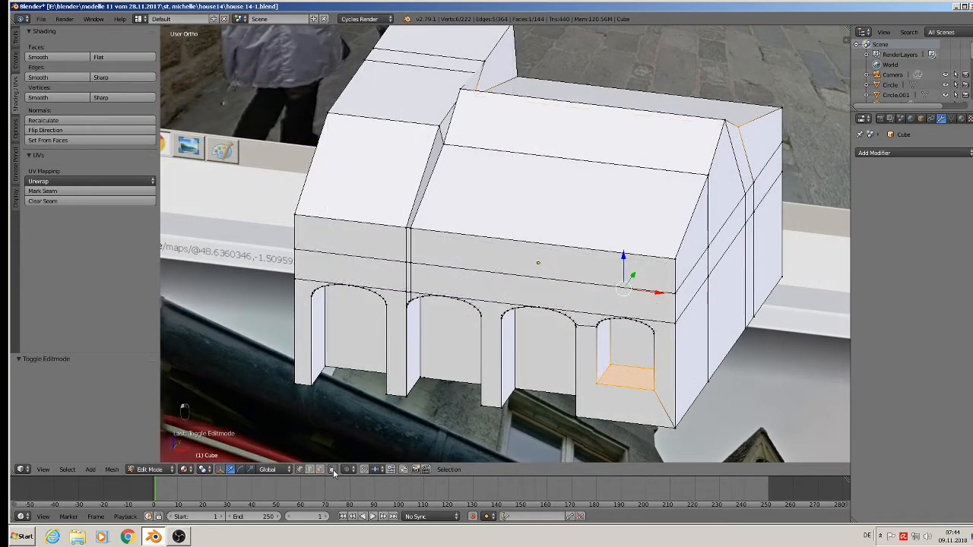
left_click(320, 469)
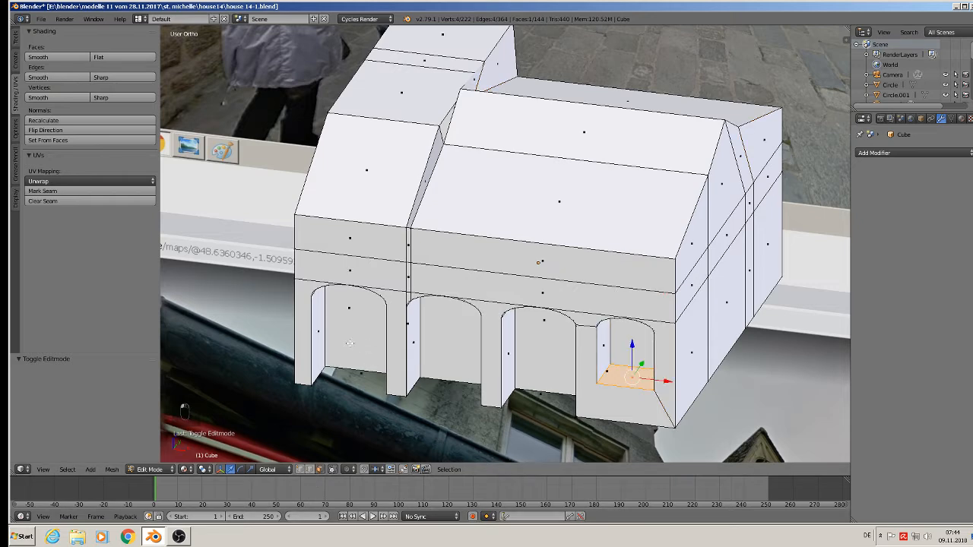
Delete only the back faces inside the three arched door openings and the smaller arched window opening
right_click(349, 343)
right_click(470, 336, "shift")
right_click(549, 348, "shift")
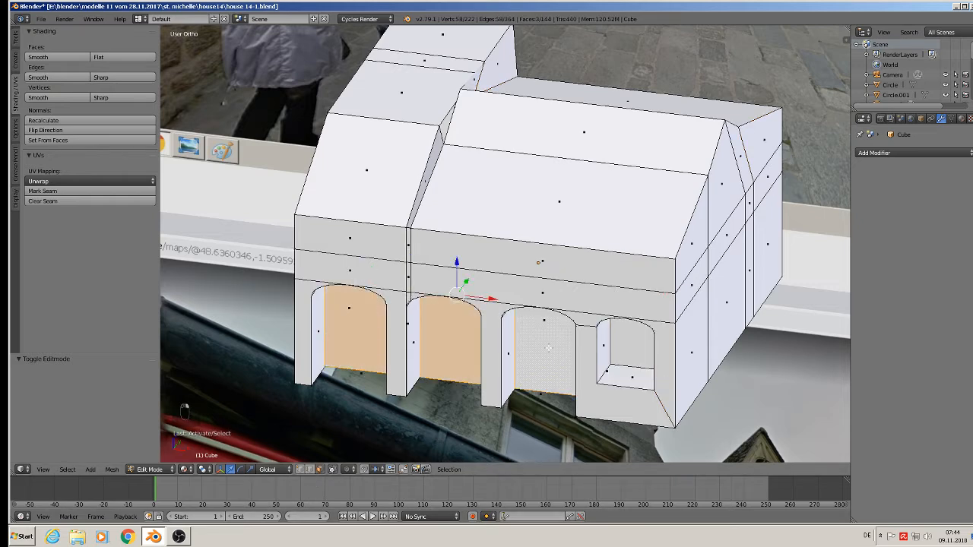
right_click(622, 346, "shift")
middle_click_drag(622, 346, 613, 338)
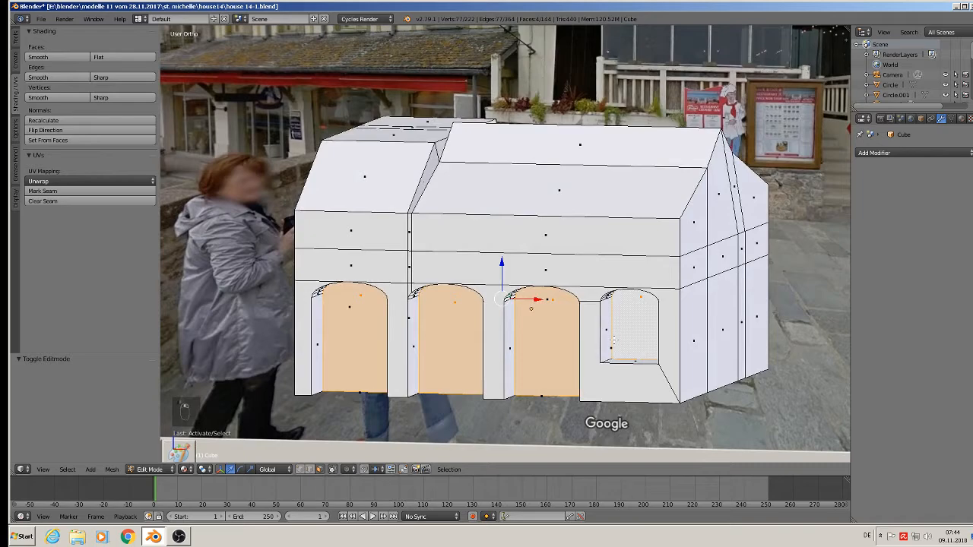
key("x")
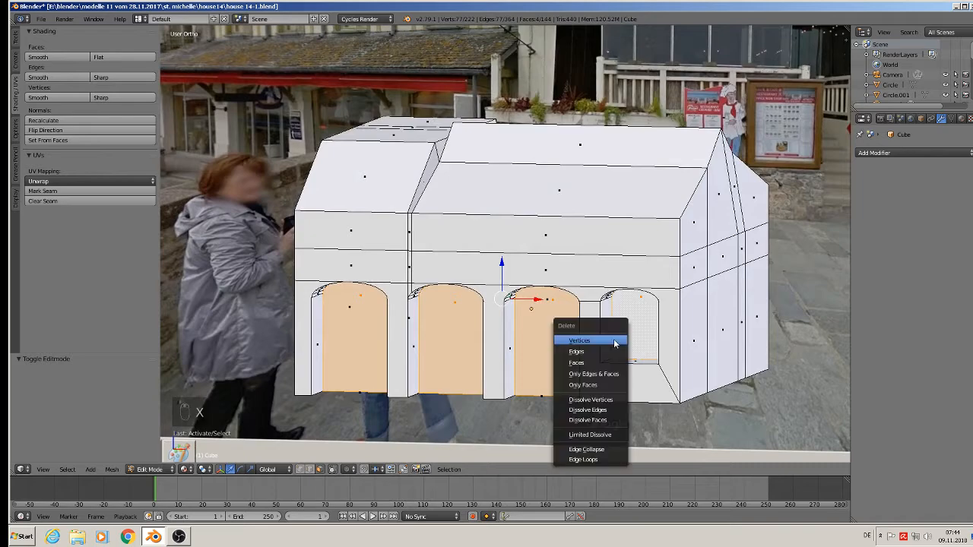
left_click(610, 392)
middle_click_drag(610, 392, 503, 430)
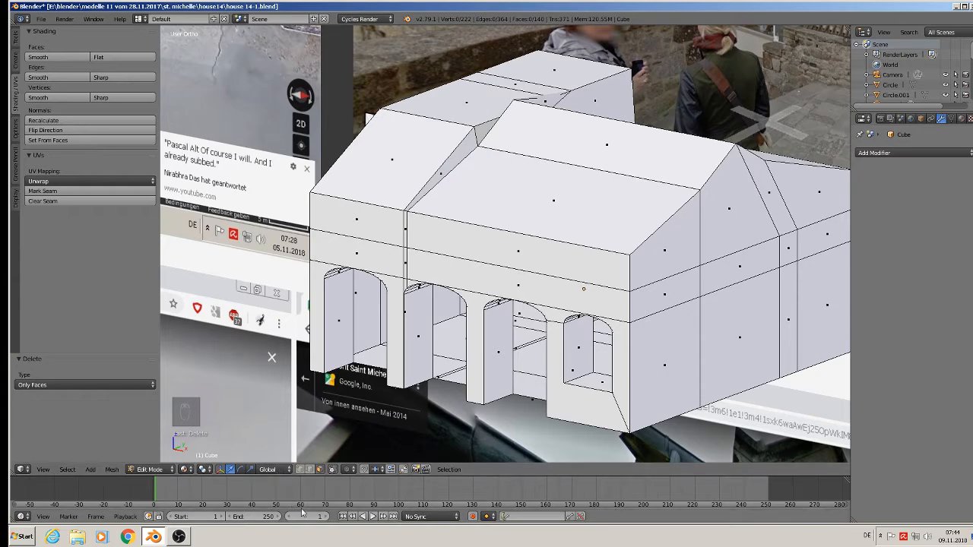
Move the inner edge loop of the door opening farthest from the window -0.040 along Y, leaving a shallow reveal
left_click(310, 469)
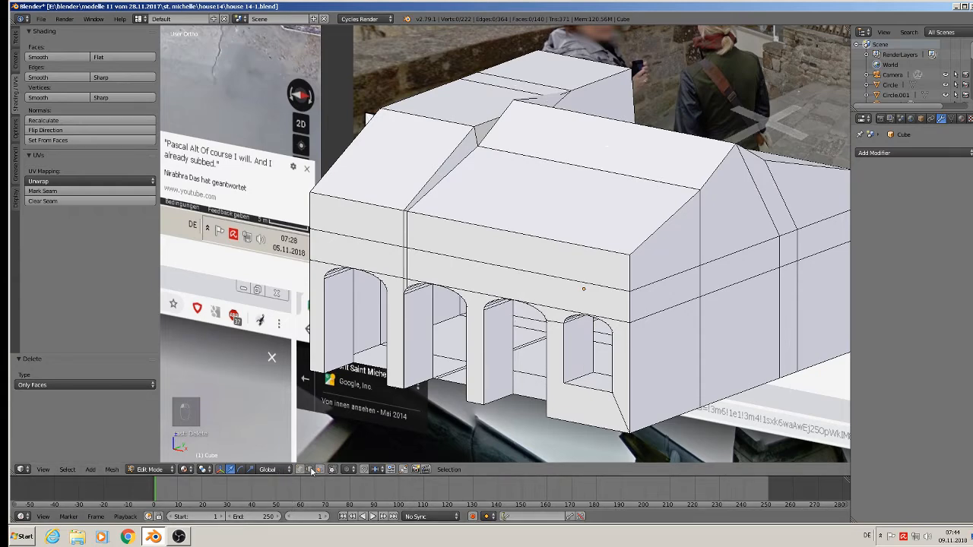
right_click(355, 322, "alt")
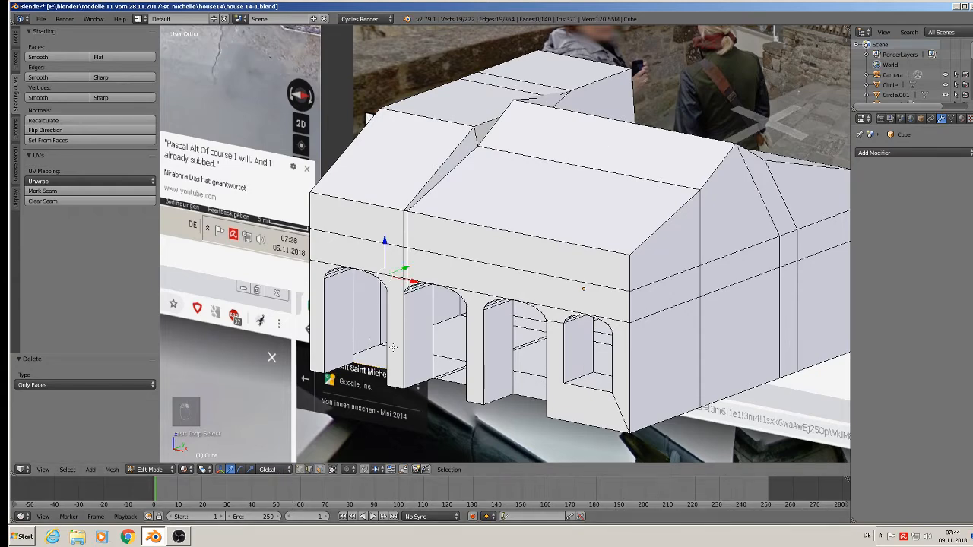
middle_click_drag(392, 348, 409, 247)
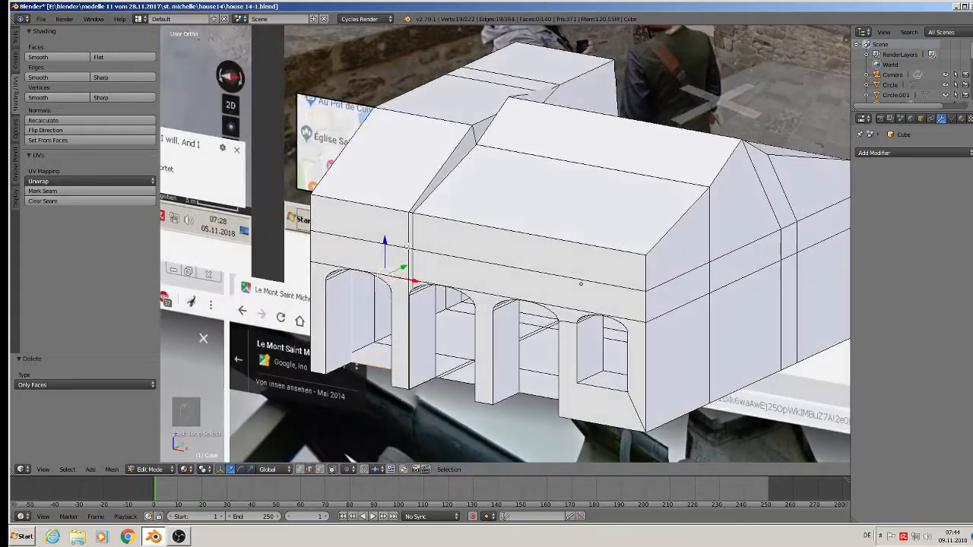
key("g")
key("y")
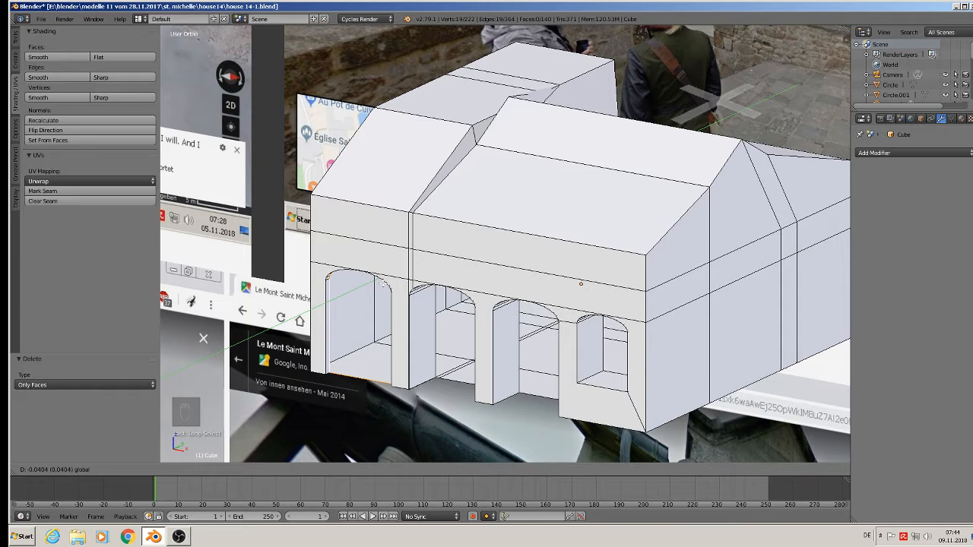
left_click(451, 303)
Move the inner edge loop of the middle door opening -0.039 along Y toward the front wall
right_click(439, 306, "alt")
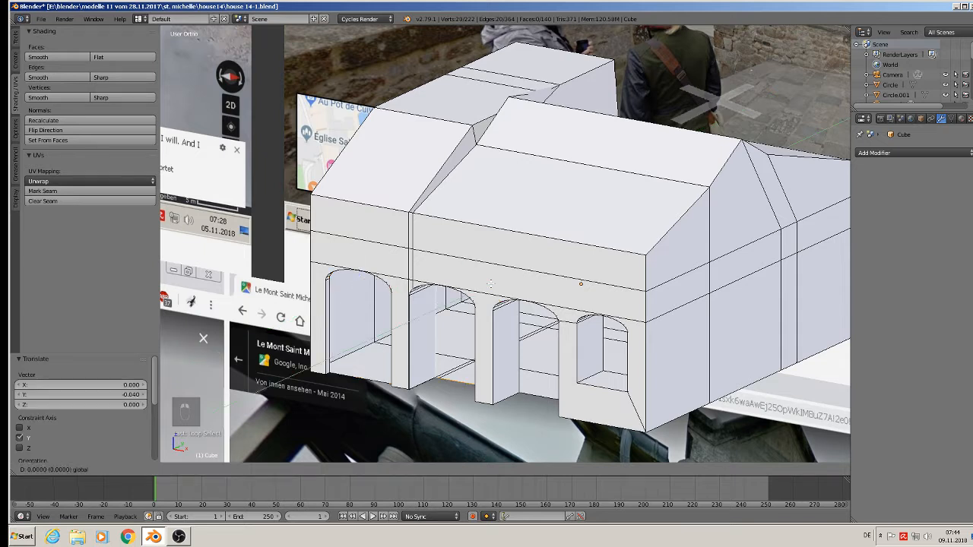
key("g")
key("y")
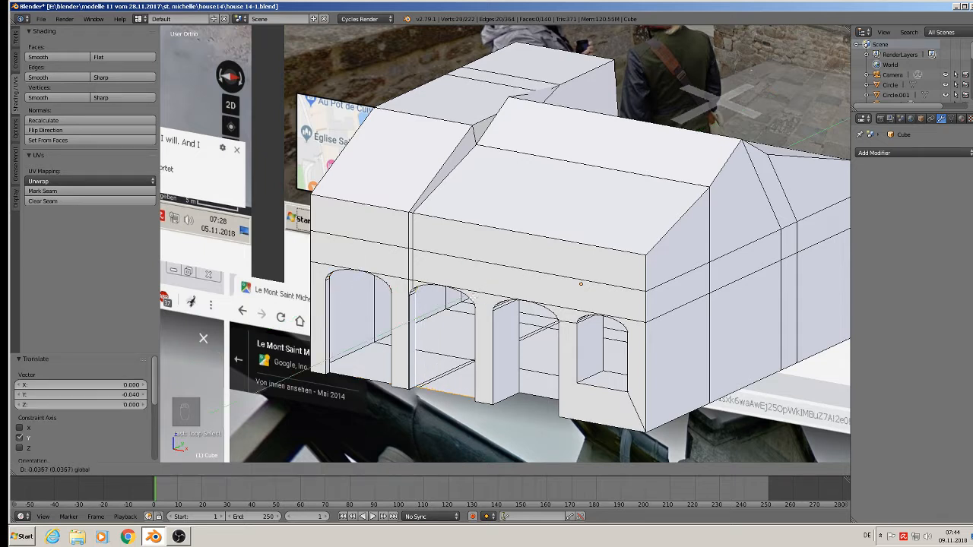
left_click(470, 297)
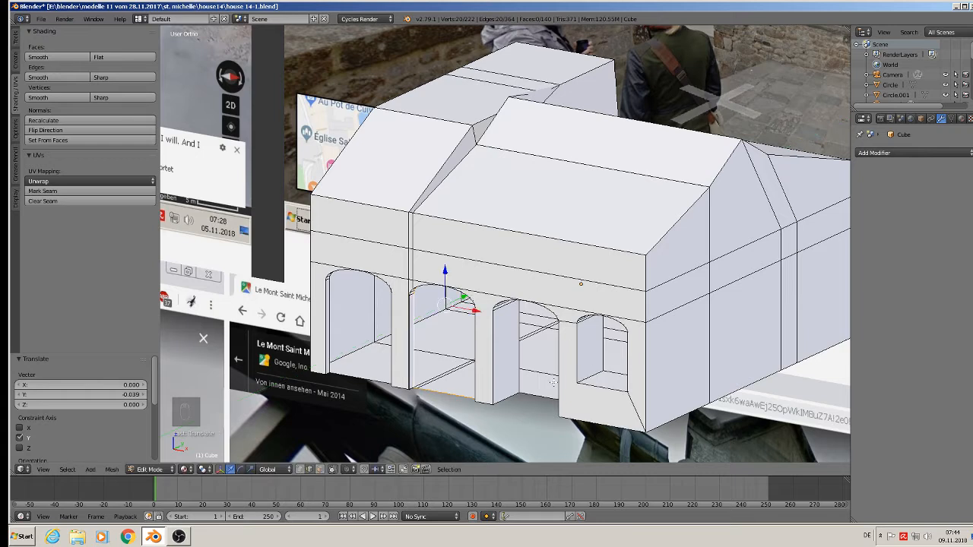
Move the inner edge loop of the door opening nearest the window -0.042 along Y toward the front wall
right_click(521, 368, "alt")
right_click(519, 375, "alt")
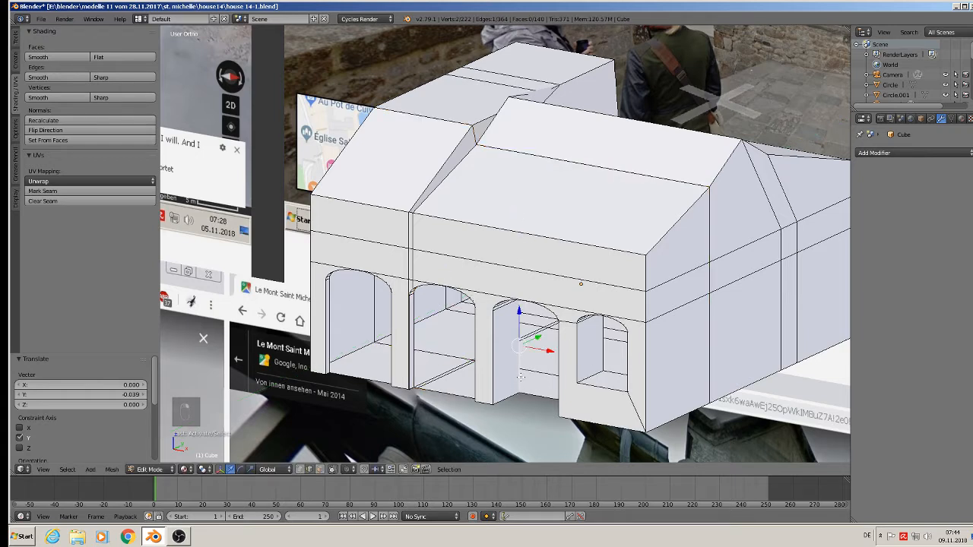
key("g")
key("y")
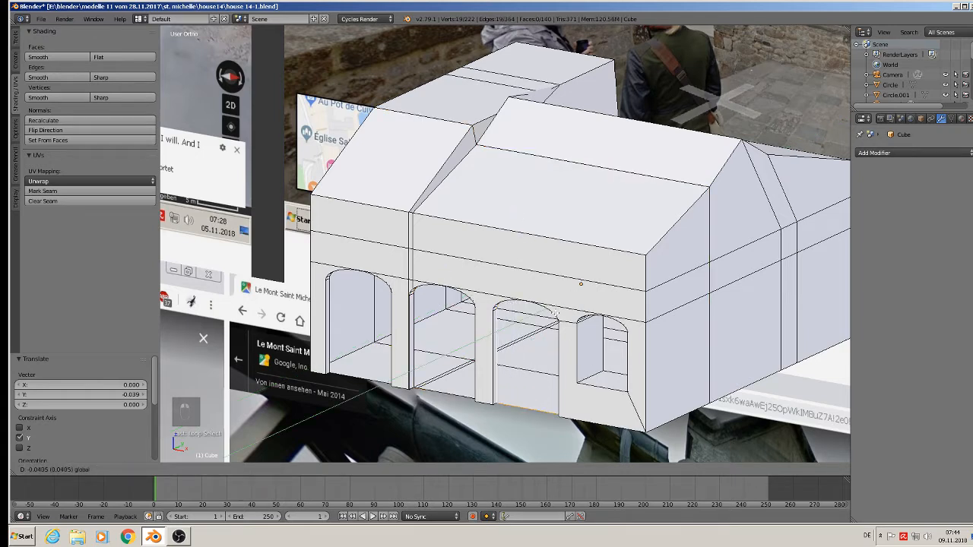
left_click(556, 313)
Move the window opening's inner edge loop about -0.040 along Y and return the house body to Object Mode
right_click(601, 354, "alt")
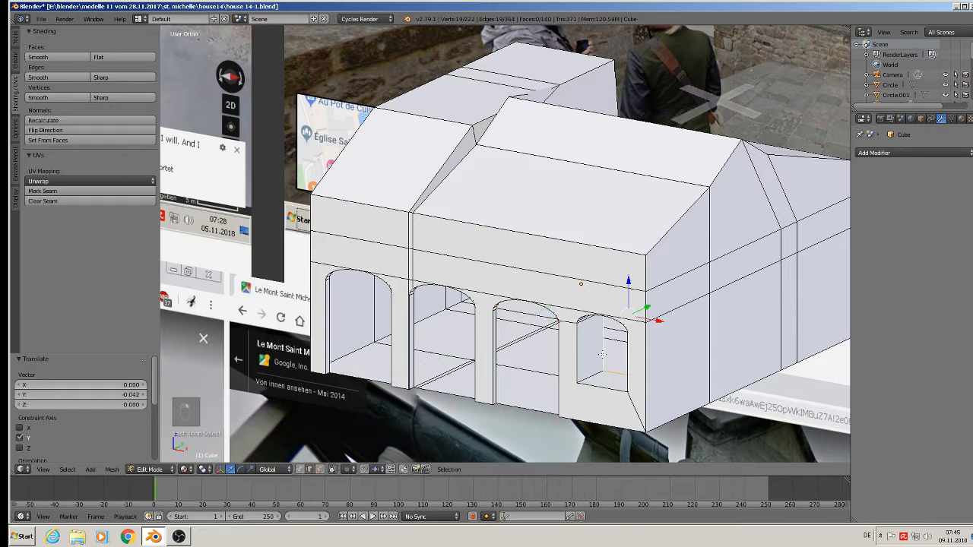
key("g")
key("y")
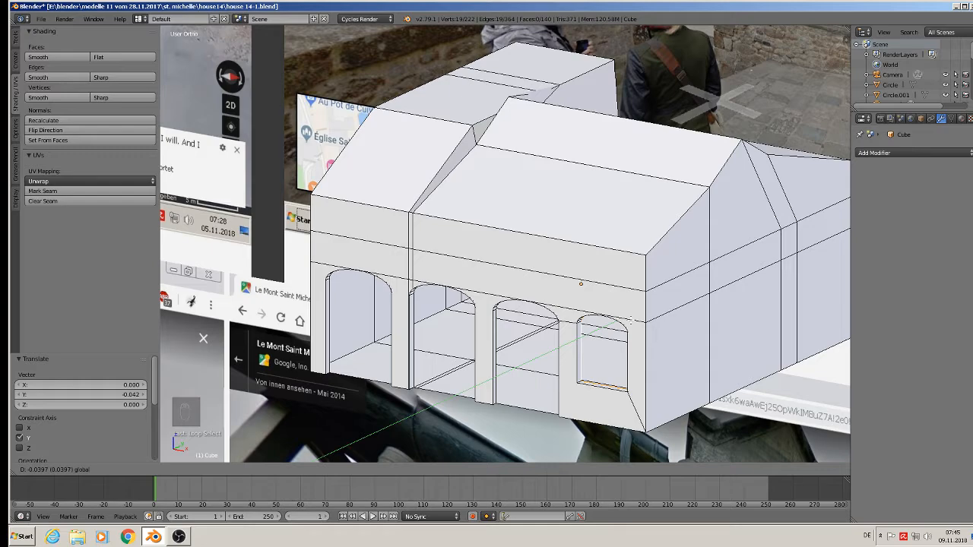
left_click(631, 320)
key("Tab")
scroll(521, 355, "down", 3)
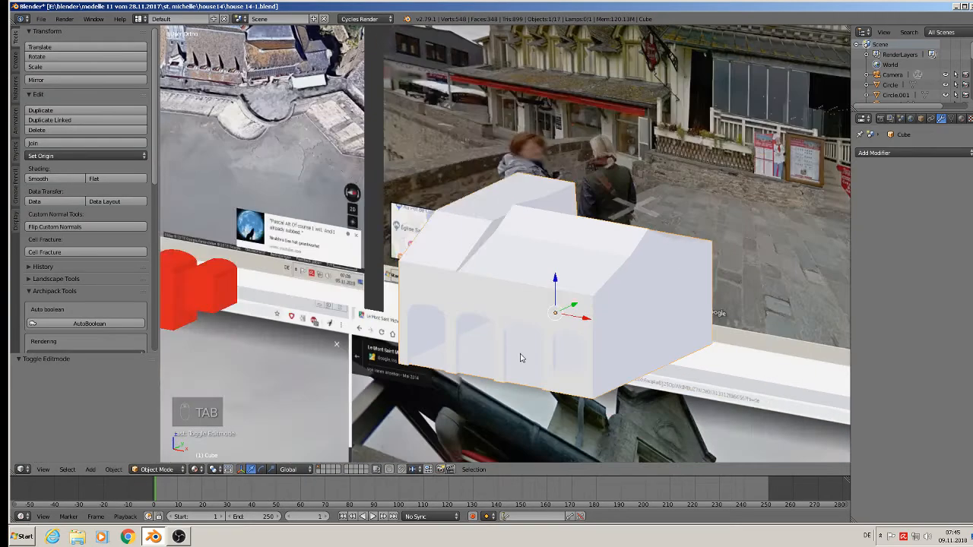
middle_click_drag(521, 358, 562, 348)
Try to raise the large arched window frame 0.508 along Z without its bars, and undo the move
scroll(560, 348, "down", 6)
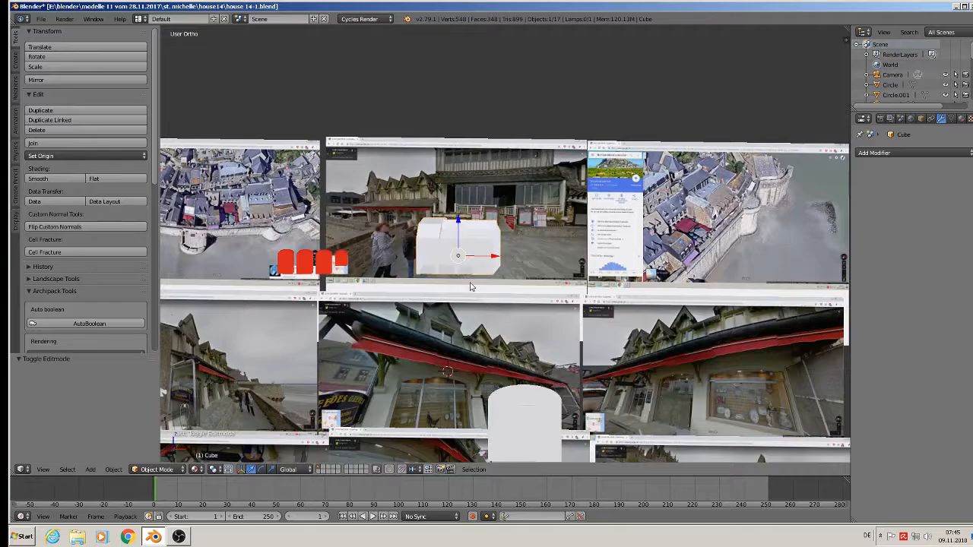
middle_click_drag(471, 287, 504, 297)
scroll(532, 359, "up", 2)
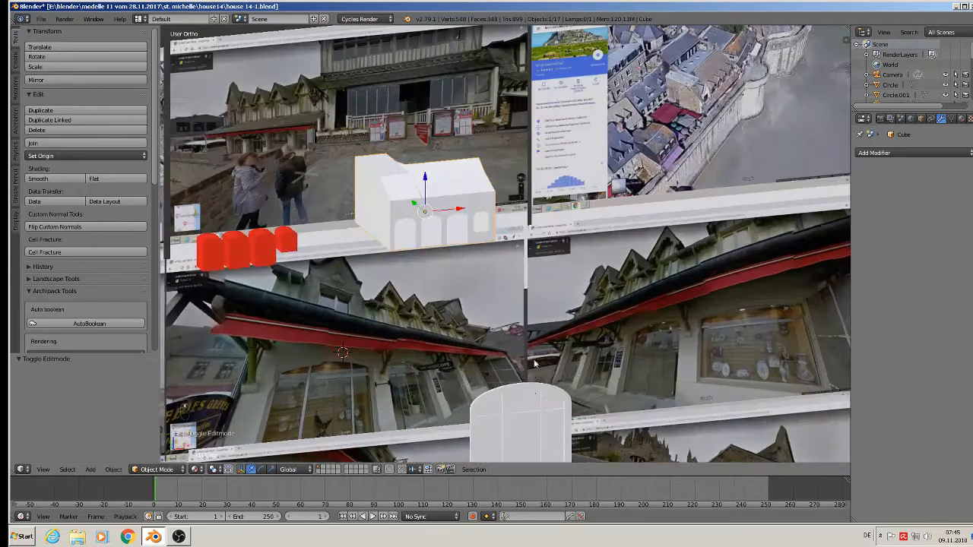
right_click(523, 411)
left_click_drag(502, 361, 503, 215)
middle_click_drag(539, 311, 584, 333)
key("KP_1")
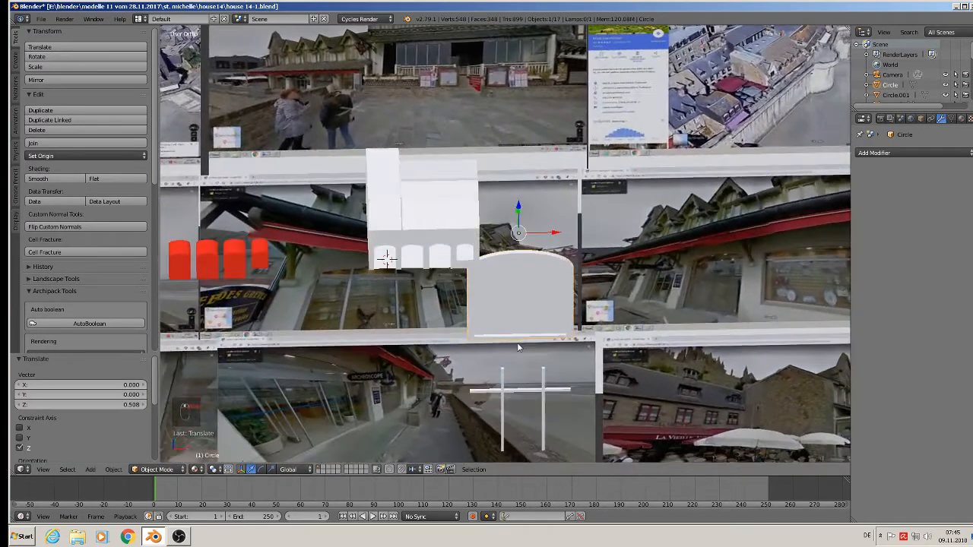
key("ctrl+z")
Join the large arched window frame with its bars and place a duplicate of the joined window -0.652 along X
middle_click_drag(518, 342, 516, 350)
scroll(516, 349, "down", 1)
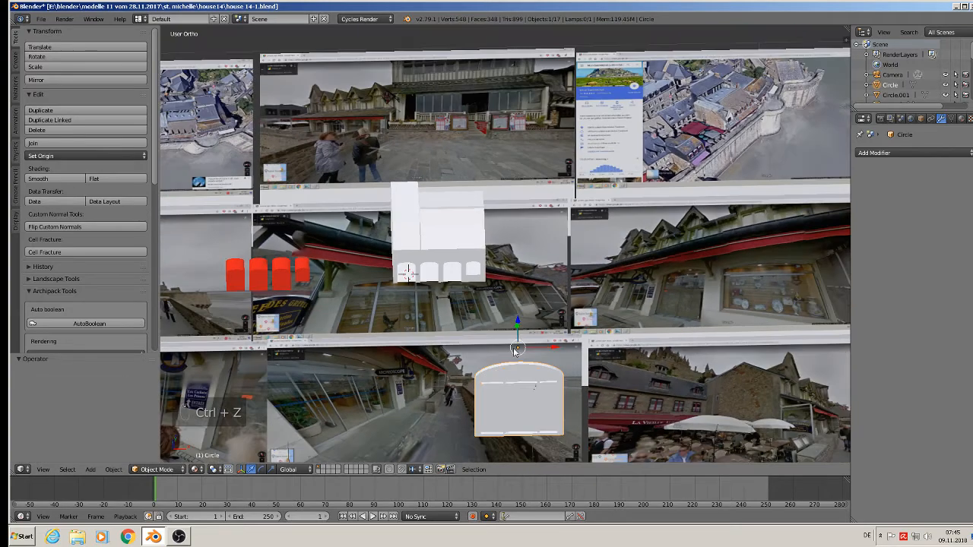
scroll(523, 380, "up", 6)
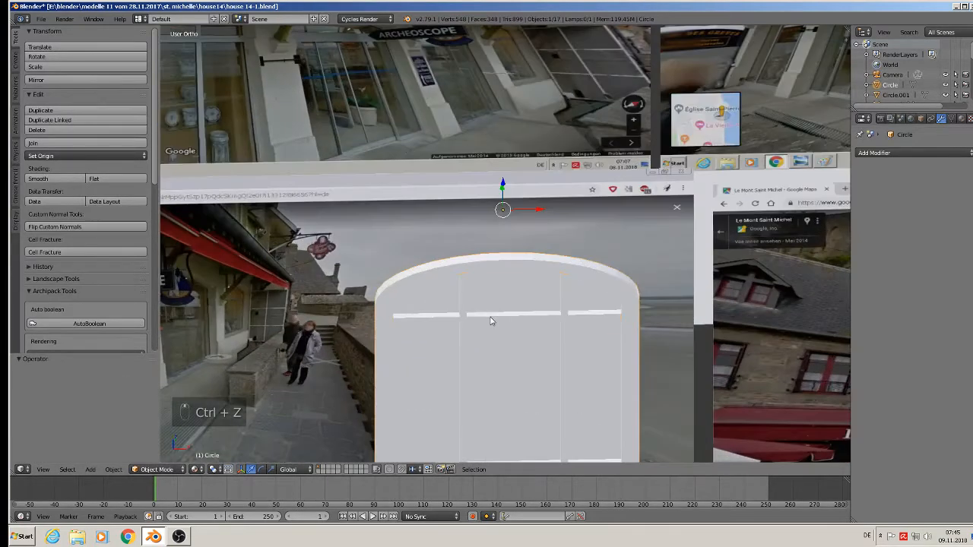
right_click(490, 321, "shift")
scroll(456, 304, "down", 2)
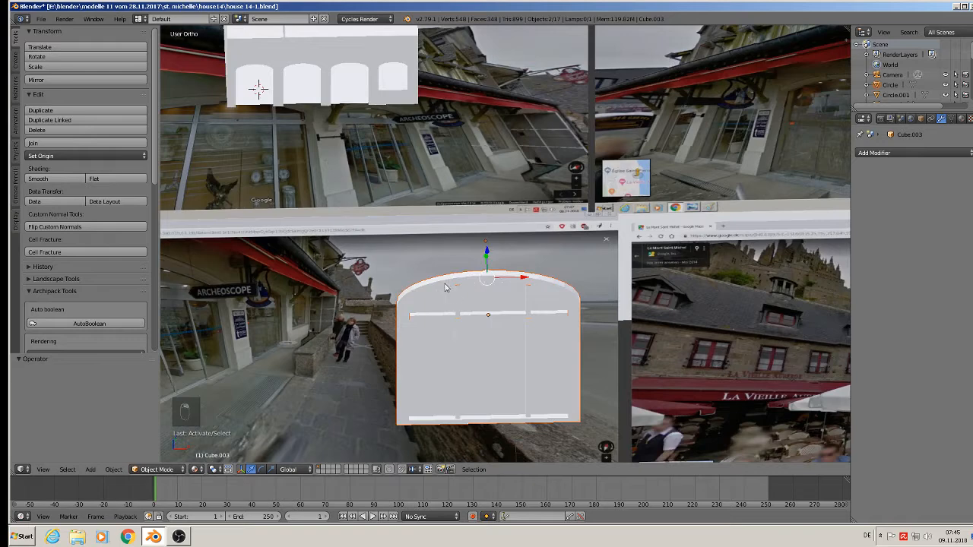
right_click(446, 287)
right_click(469, 318, "shift")
left_click(45, 144)
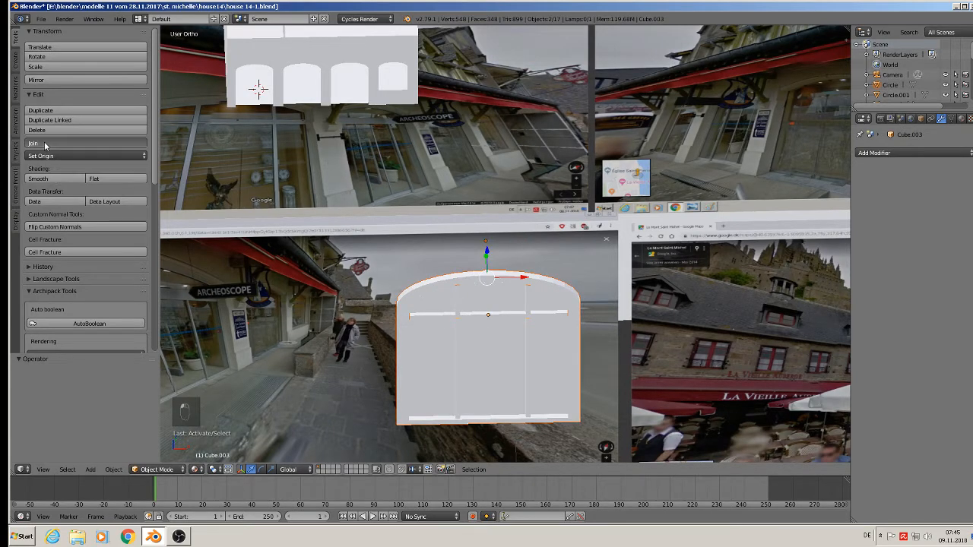
scroll(426, 320, "down", 2)
key("shift+d")
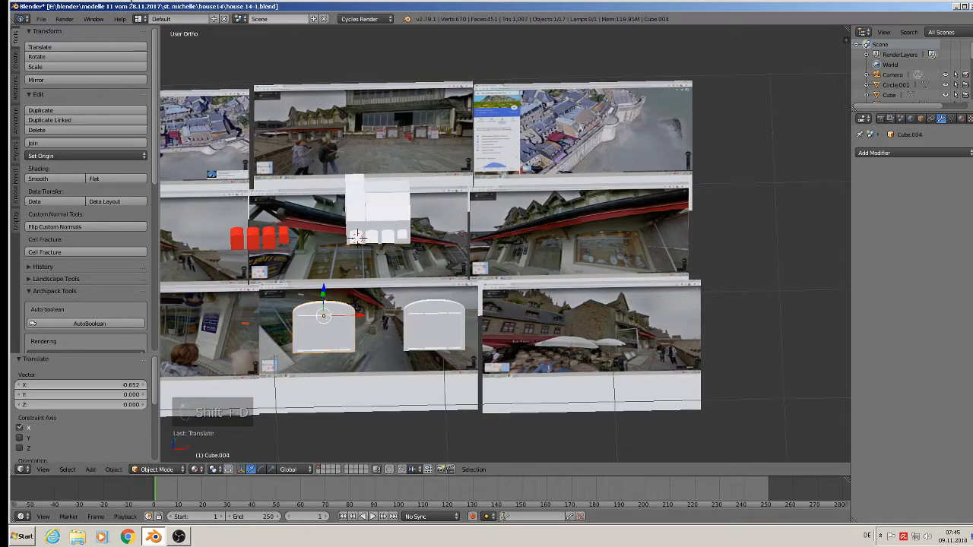
Save the scene as a new file named house 14-2.blend in the house14 folder
left_click(41, 18)
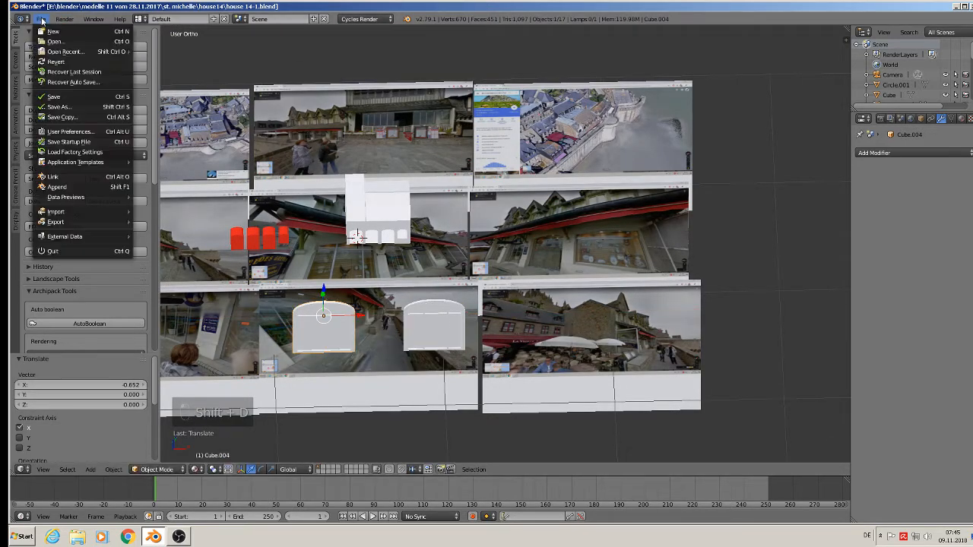
left_click(53, 107)
left_click(166, 58)
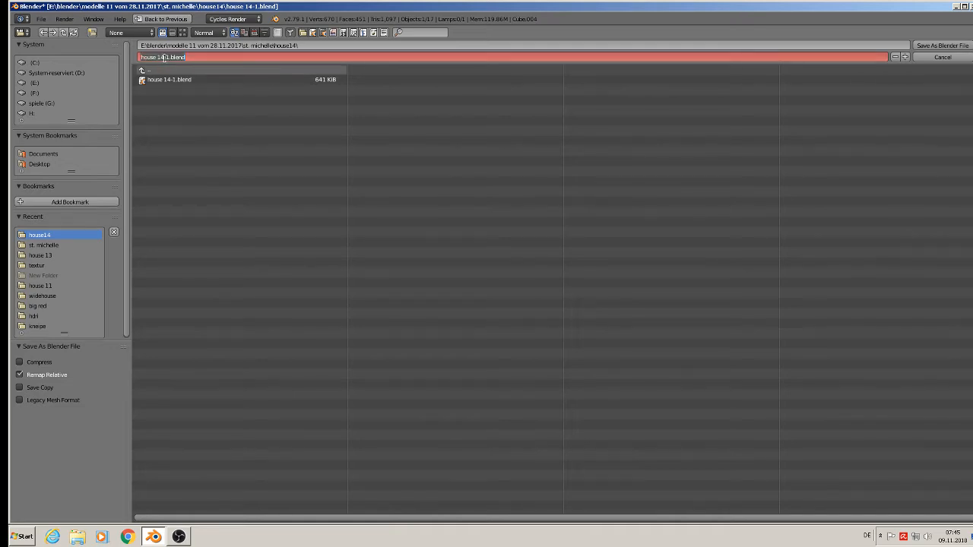
left_click(168, 57)
left_click(954, 46)
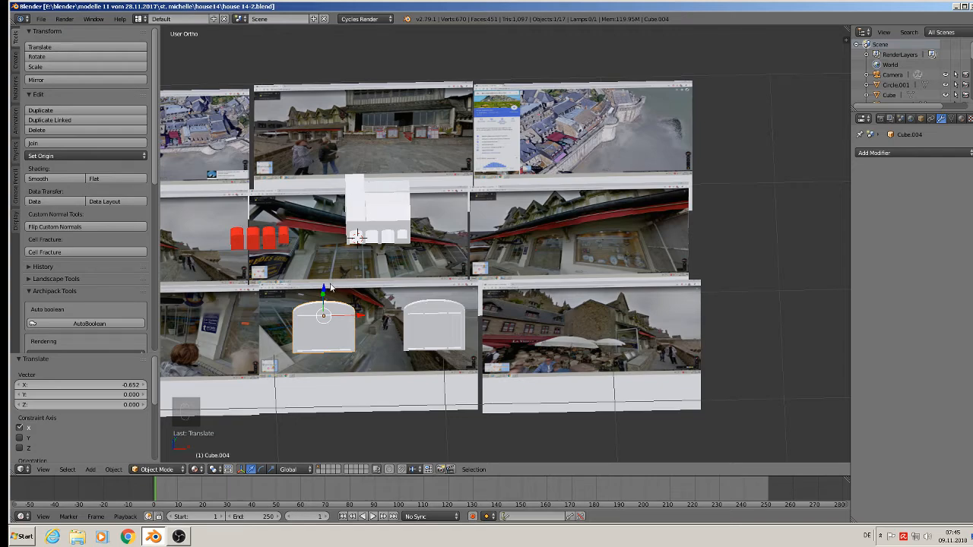
Bring the duplicated arched window up to the front wall of the house and scale it down toward the size of the openings
scroll(331, 287, "up", 3)
mouse_move(330, 286)
middle_mouse_down()
mouse_move(373, 287)
mouse_move(342, 291)
middle_mouse_up()
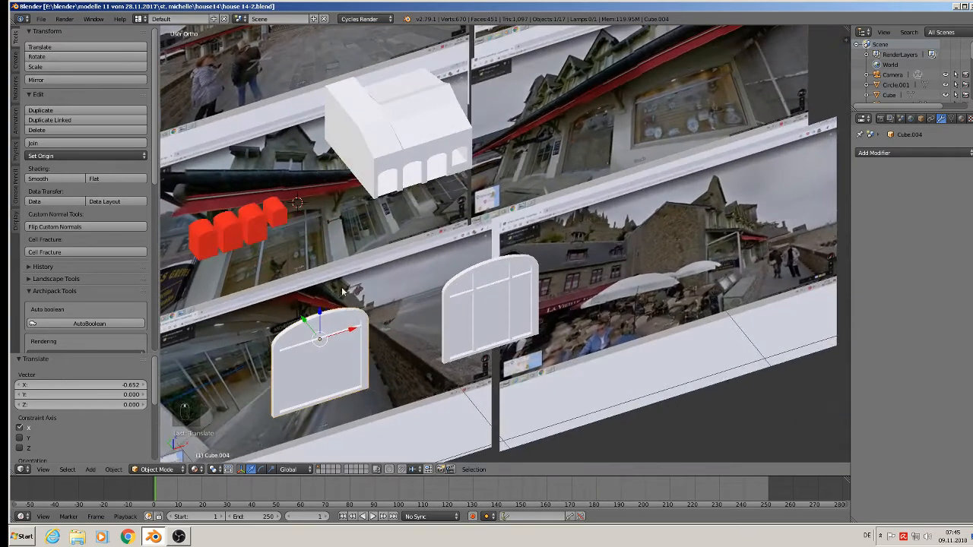
left_click_drag(322, 315, 390, 175)
key("s")
left_click(373, 163)
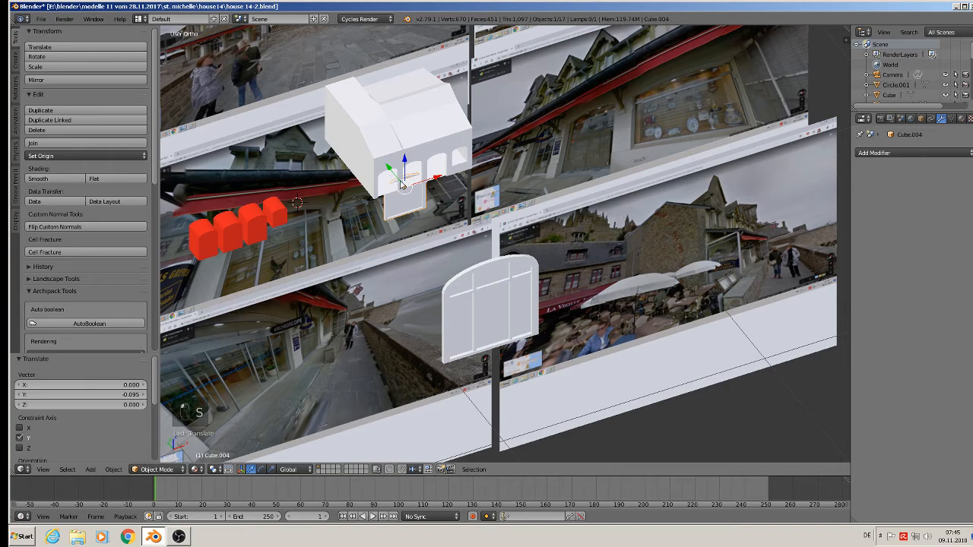
Align the duplicated window with the first arched opening of the front wall and scale it by 0.432
scroll(402, 187, "up", 4)
middle_click_drag(403, 186, 329, 151)
scroll(354, 159, "up", 3)
left_click_drag(428, 189, 374, 110)
key("s")
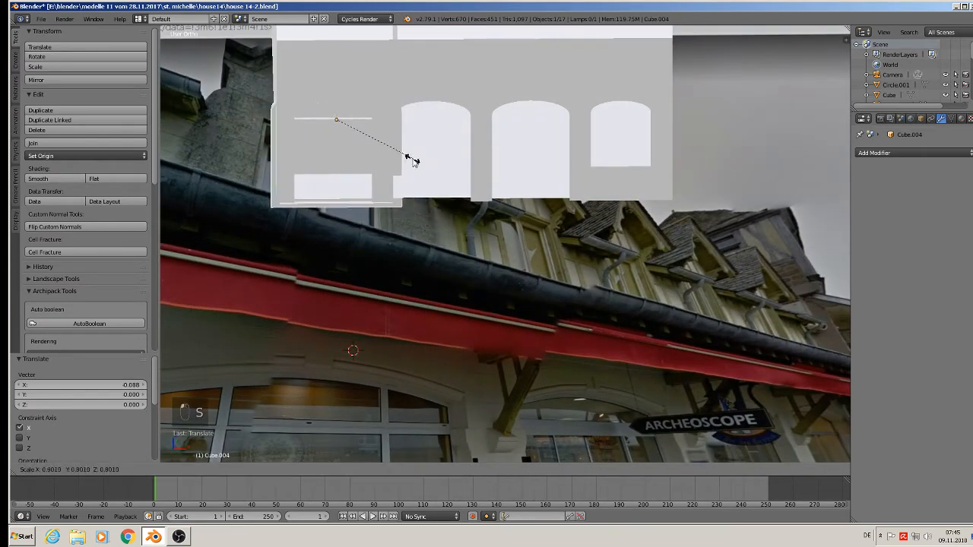
left_click(373, 130)
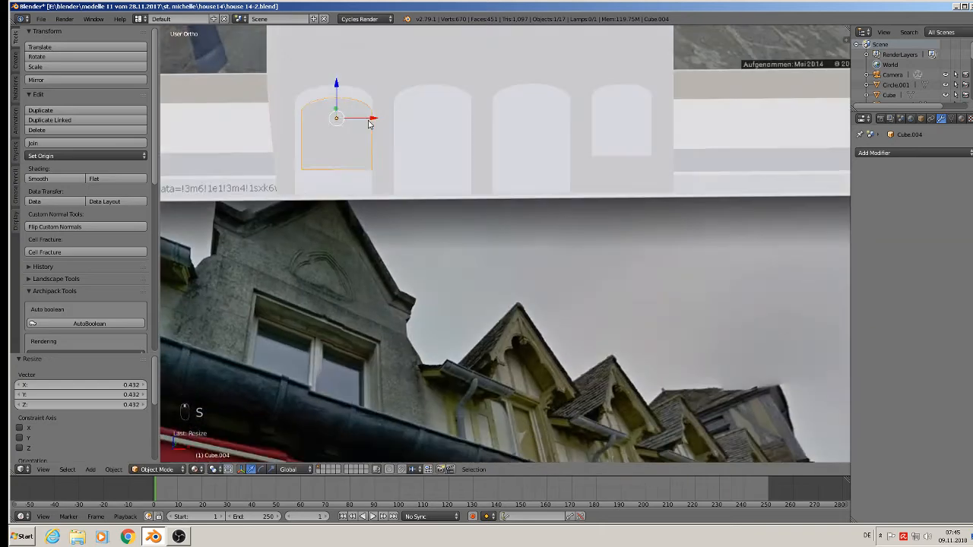
Move the window -0.058 along Y at the first arched opening and scale it by 1.047 to fit the opening's width
scroll(369, 124, "up", 2)
middle_click_drag(358, 124, 304, 148)
left_click_drag(332, 120, 279, 148)
key("s")
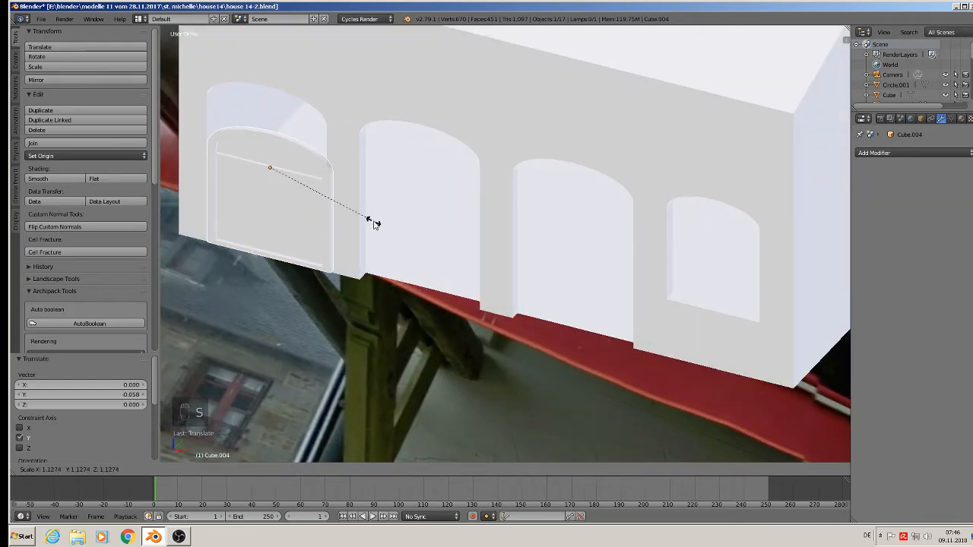
left_click(365, 220)
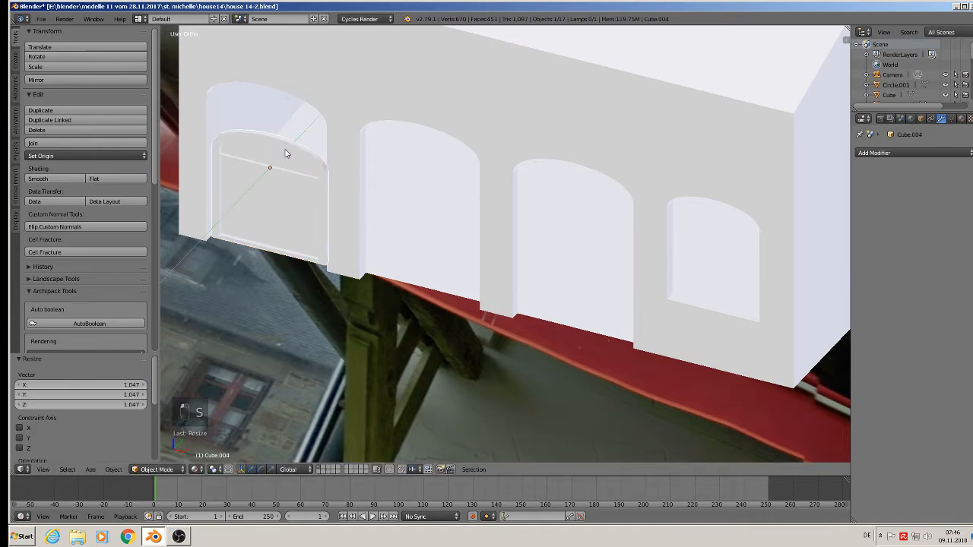
Adjust the arched window frame along X and scale it up to fill the width of the house's first arched opening
left_click_drag(286, 150, 303, 169)
middle_click_drag(304, 169, 338, 150)
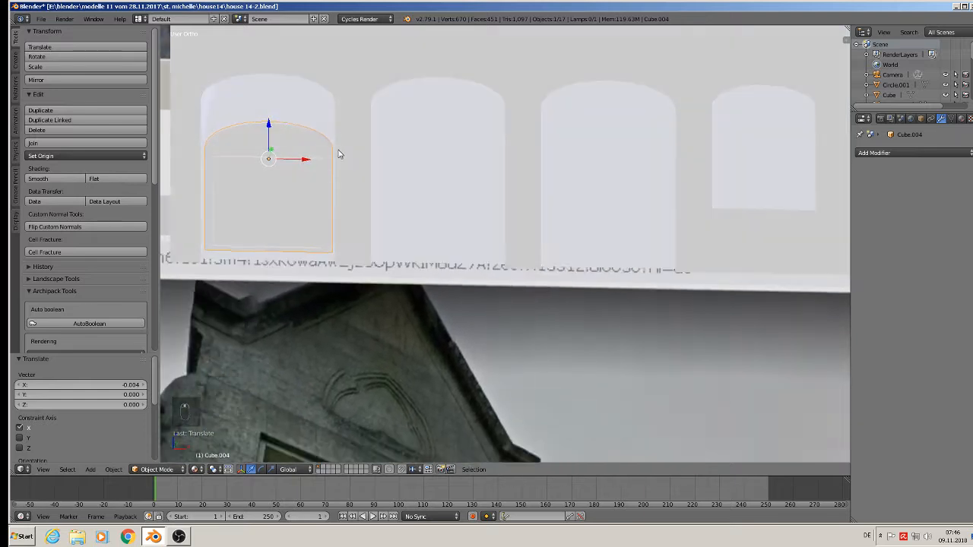
key("s")
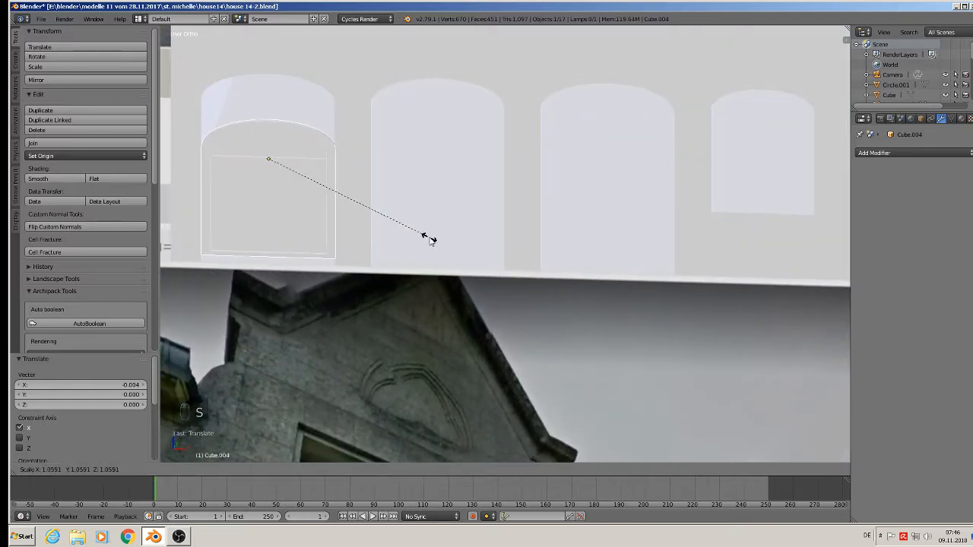
left_click(430, 238)
key("s")
left_click(371, 198)
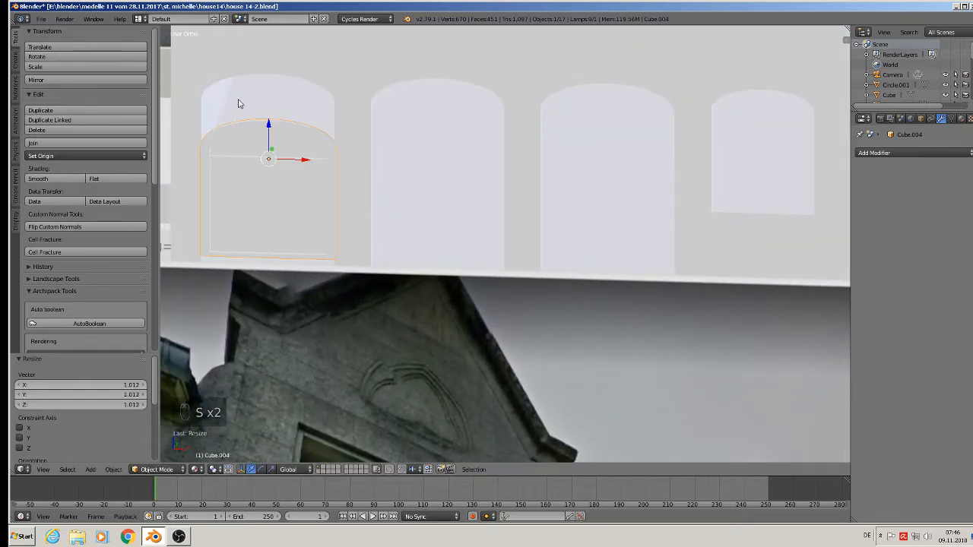
Raise the window frame until its arch meets the top of the opening, and shift it 0.004 along Y
left_click_drag(267, 128, 269, 71)
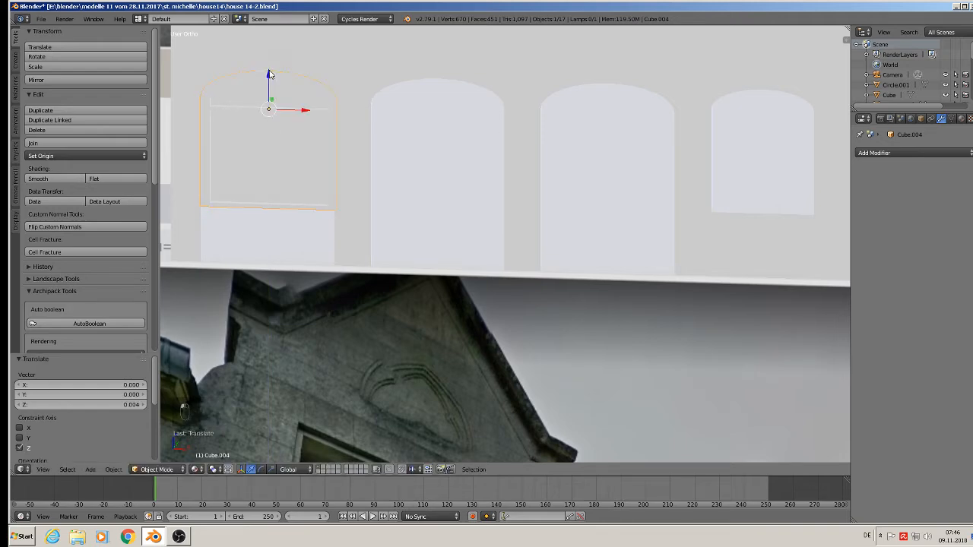
middle_click_drag(257, 109, 206, 126)
scroll(216, 120, "up", 2)
left_click_drag(326, 105, 326, 97)
middle_click_drag(307, 155, 354, 162)
middle_click_drag(354, 162, 368, 213, "shift")
middle_click_drag(360, 256, 329, 192)
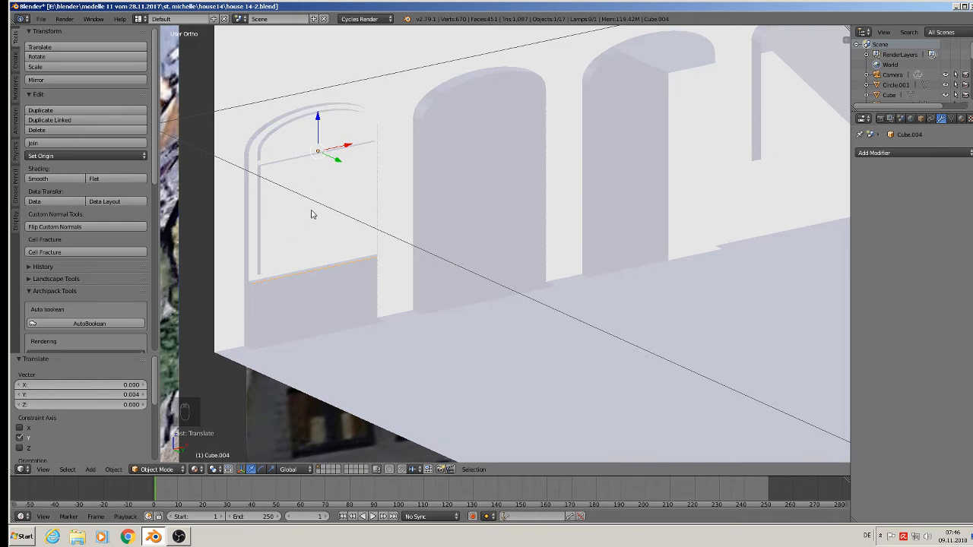
scroll(310, 219, "down", 1)
scroll(310, 220, "down", 6)
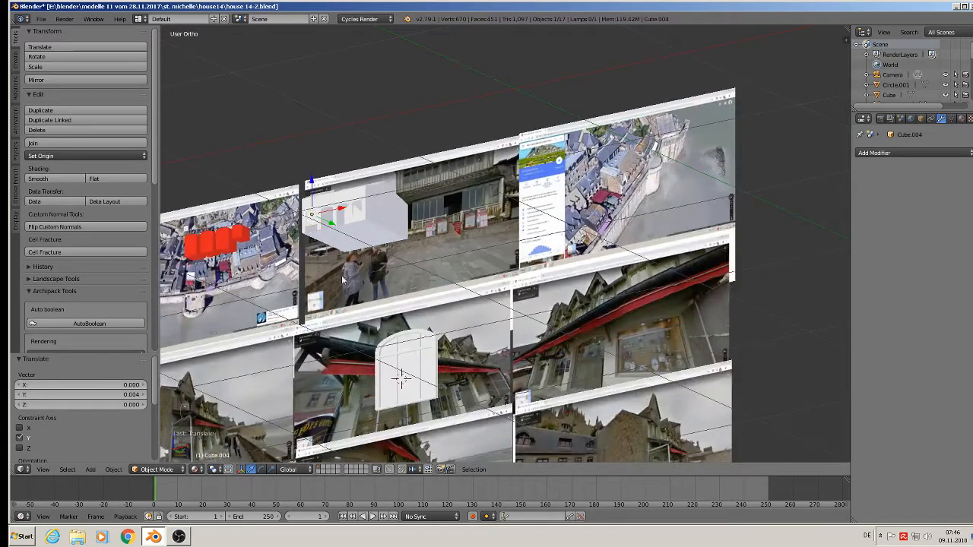
right_click(403, 372)
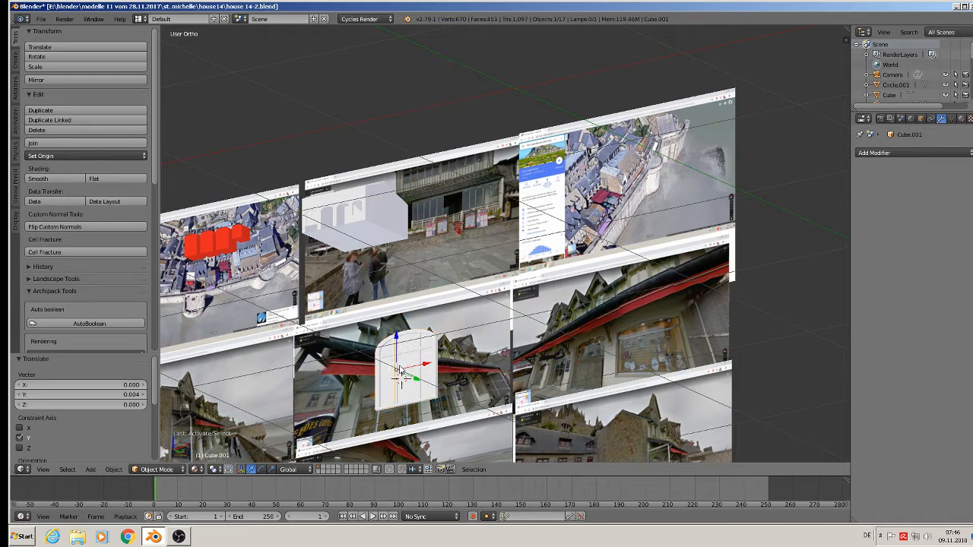
scroll(263, 165, "up", 8)
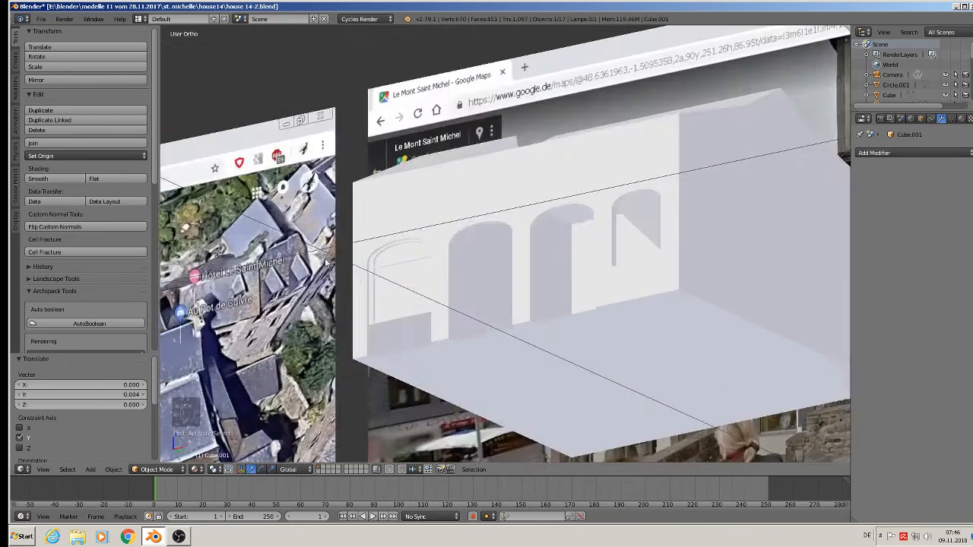
In the fitted window frame's mesh, duplicate the horizontal crossbar in place and rotate the copy 90° about the Y axis
right_click(388, 281)
middle_click_drag(397, 287, 417, 332)
scroll(410, 274, "up", 4)
key("Tab")
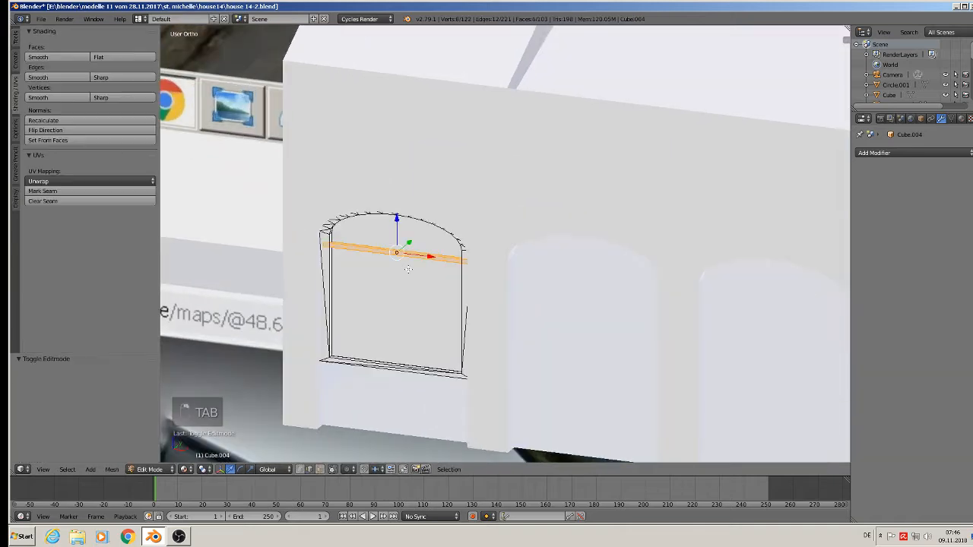
mouse_move(411, 267)
middle_mouse_down()
mouse_move(402, 246)
mouse_move(419, 256)
middle_mouse_up()
key("shift+d")
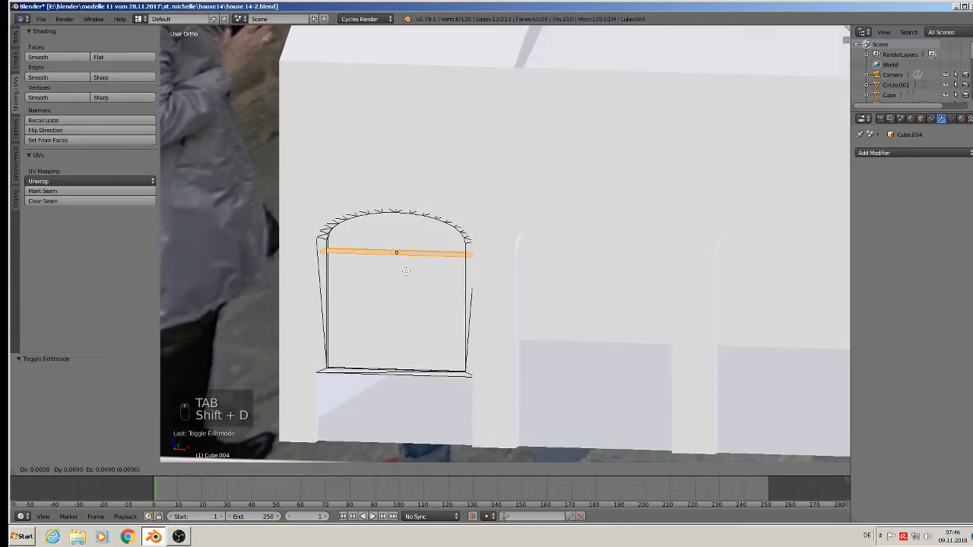
type("ry90")
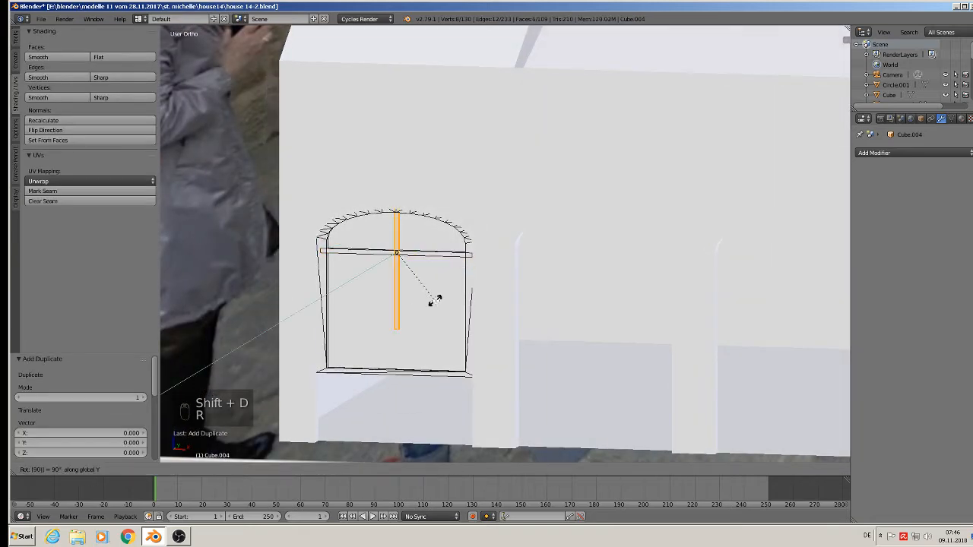
left_click(435, 299)
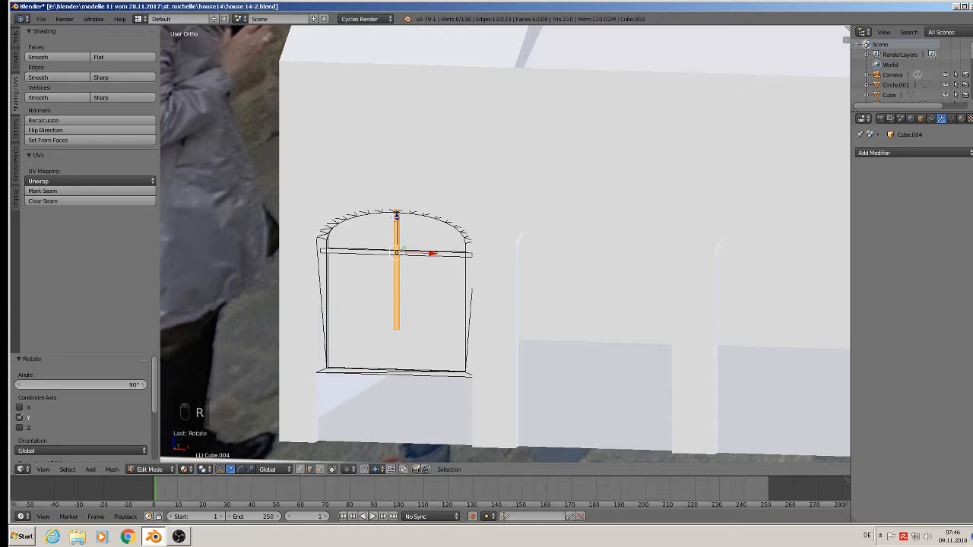
Move the vertical bar down 0.018 along Z and scale it by 1.051 along Z to span the frame's height
left_click_drag(396, 215, 393, 255)
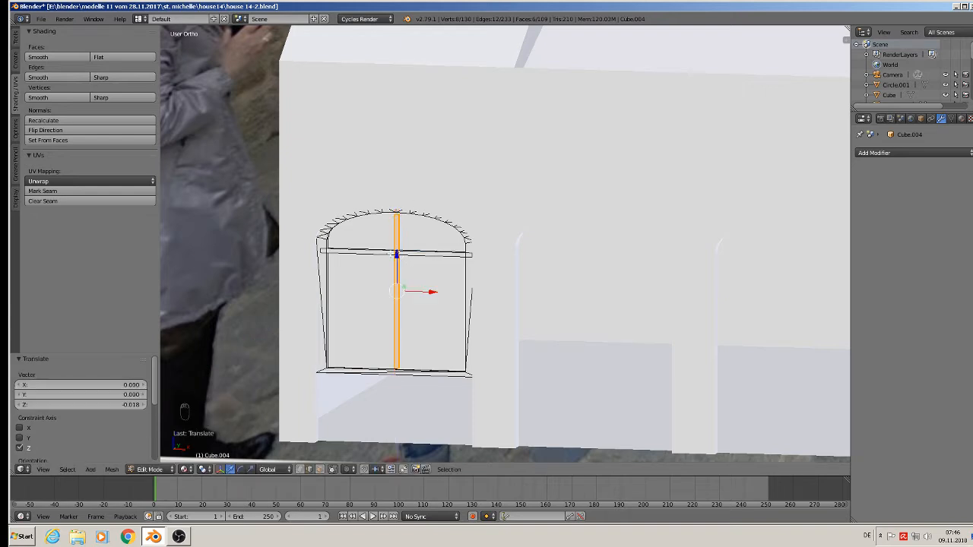
key("s")
key("z")
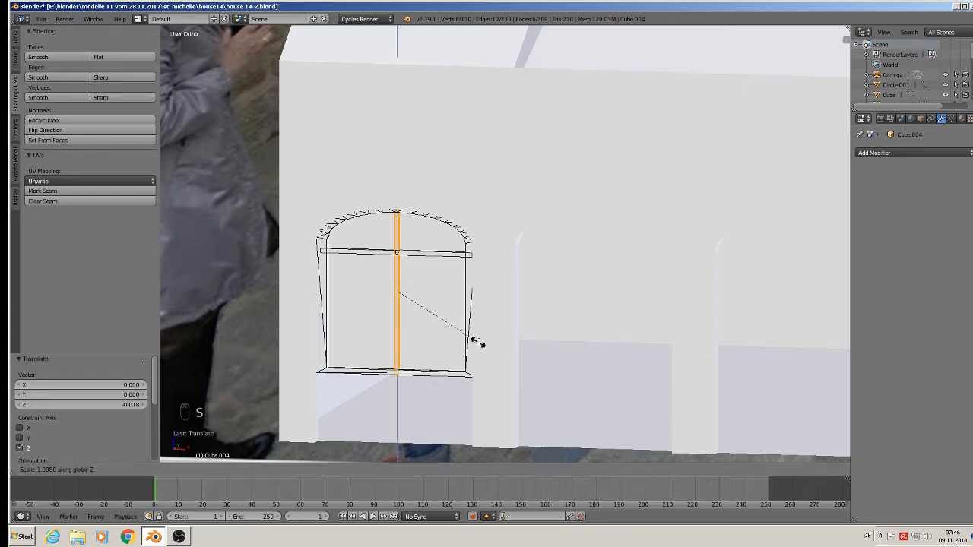
left_click(472, 340)
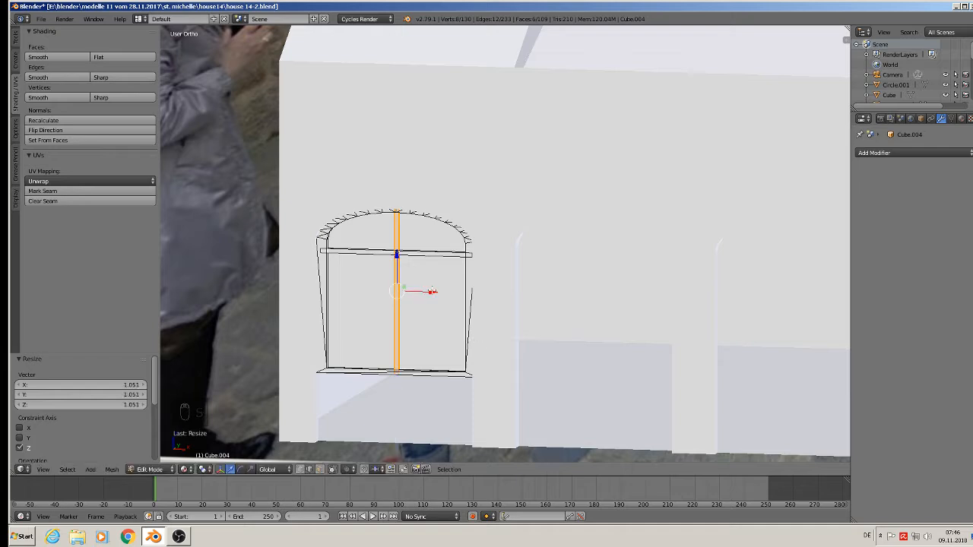
Shift the vertical bar -0.014 along X and add a duplicate about 0.025 further along X as the second vertical bar
left_click_drag(431, 291, 402, 290)
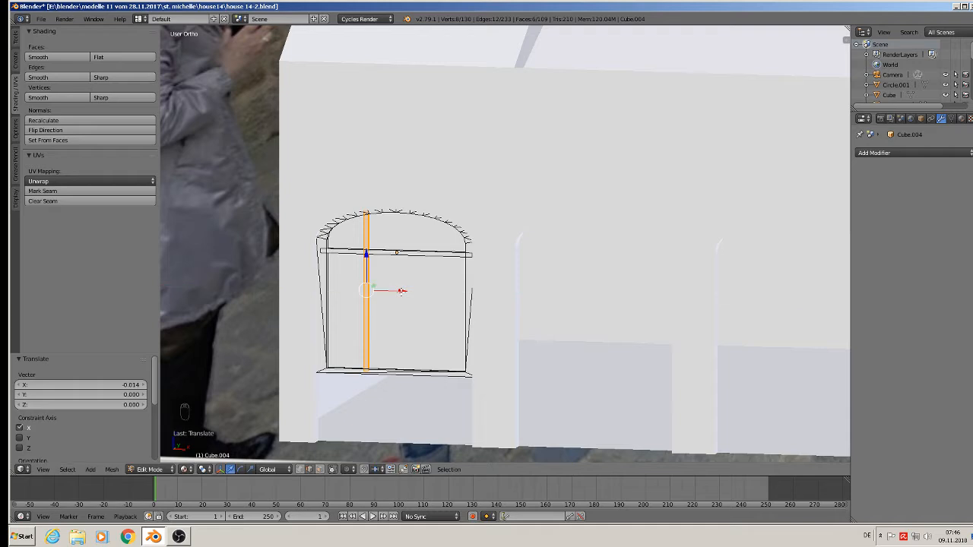
key("shift+d")
key("x")
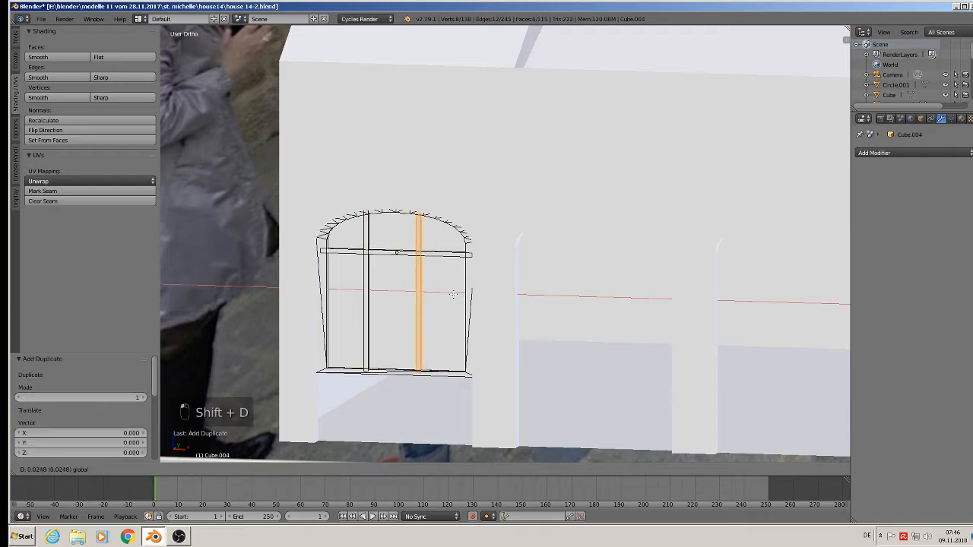
left_click(453, 294)
scroll(445, 302, "down", 2)
key("Tab")
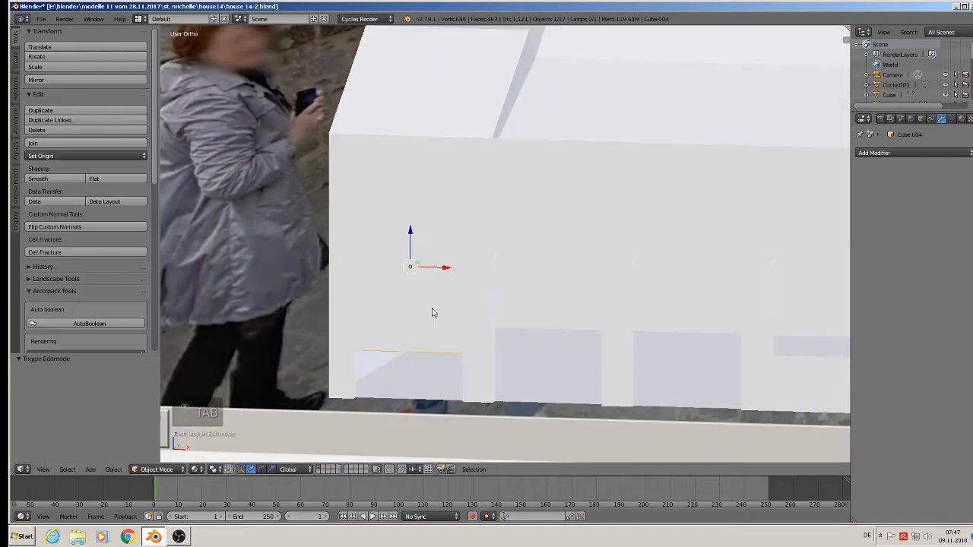
mouse_move(439, 290)
middle_mouse_down()
mouse_move(394, 286)
mouse_move(428, 277)
mouse_move(425, 302)
middle_mouse_up()
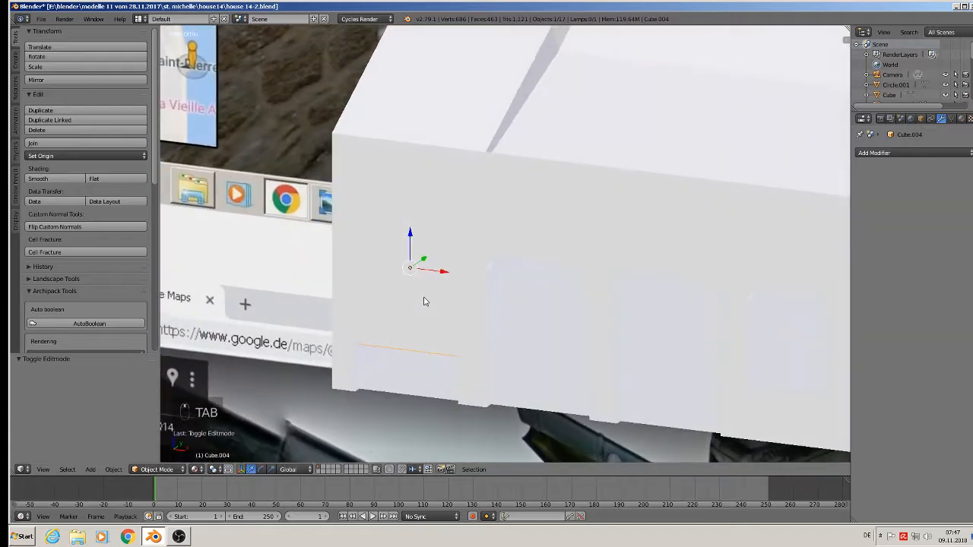
middle_click_drag(433, 353, 452, 344)
Select the frame's lower vertices together with the crossbar and lower them along Z to the bottom of the door opening
key("Tab")
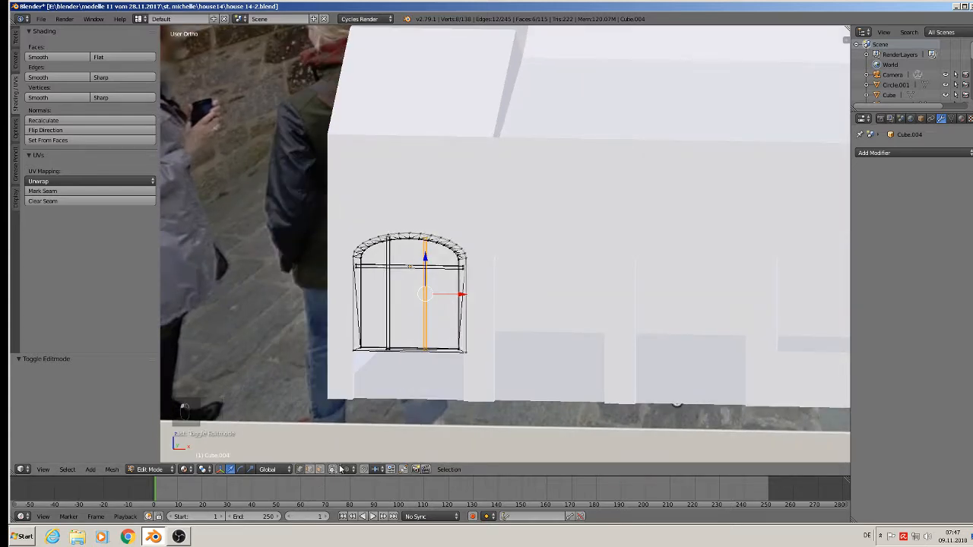
key("a")
key("b")
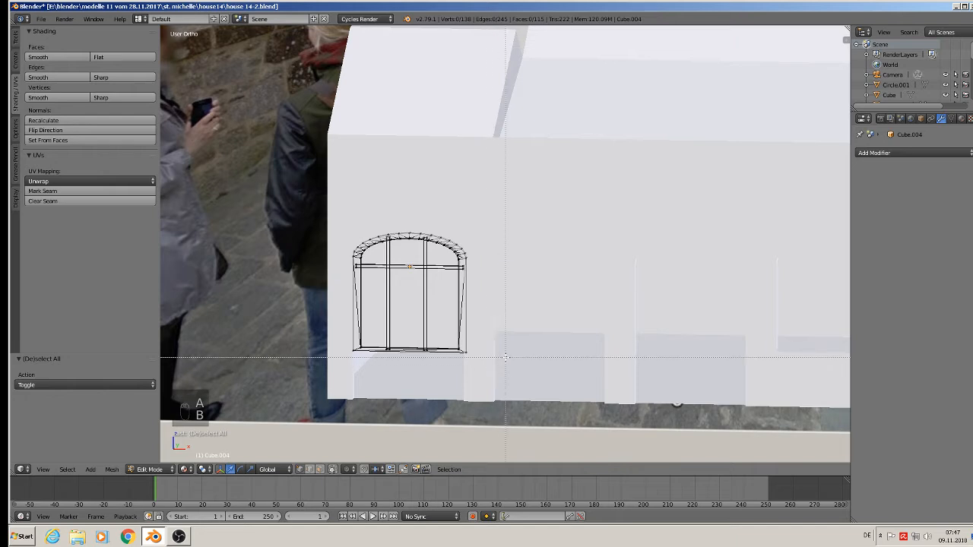
left_click_drag(487, 358, 329, 258)
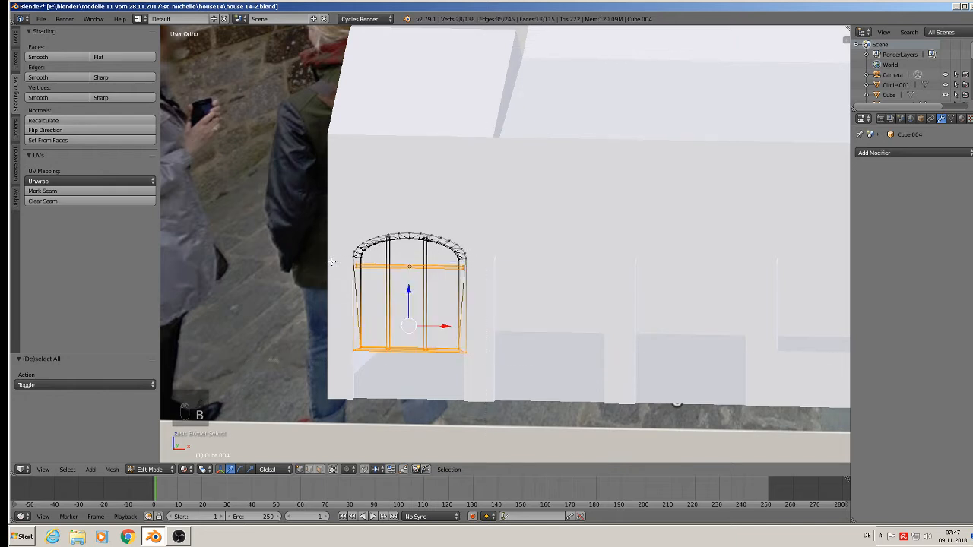
left_click_drag(409, 289, 405, 339)
key("a")
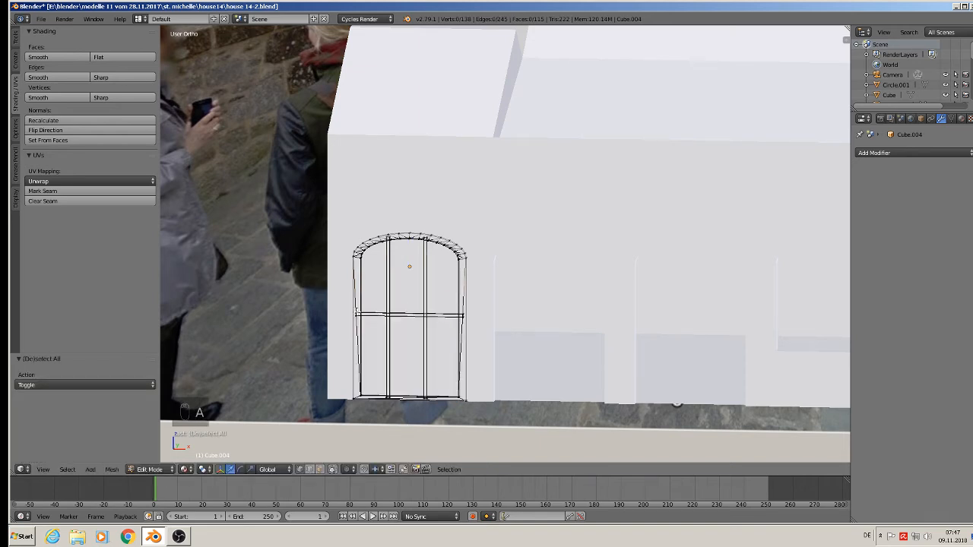
Select the linked crossbar geometry and raise it 0.024 along Z towards the frame's arch
key("l")
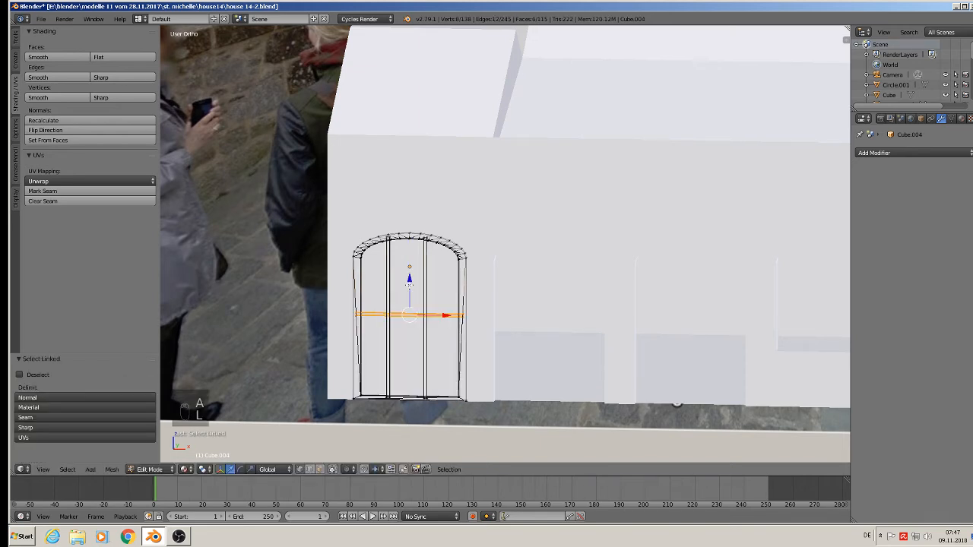
left_click_drag(409, 279, 415, 250)
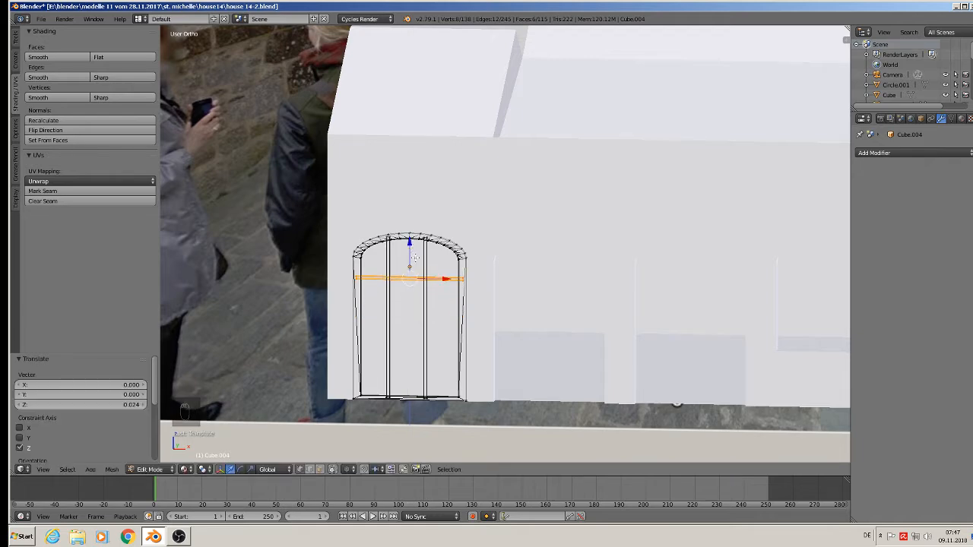
scroll(415, 258, "down", 2)
key("Tab")
middle_click_drag(462, 295, 499, 283)
In the house mesh, select all vertices along the base and raise them about 0.019 along Z
right_click(398, 236)
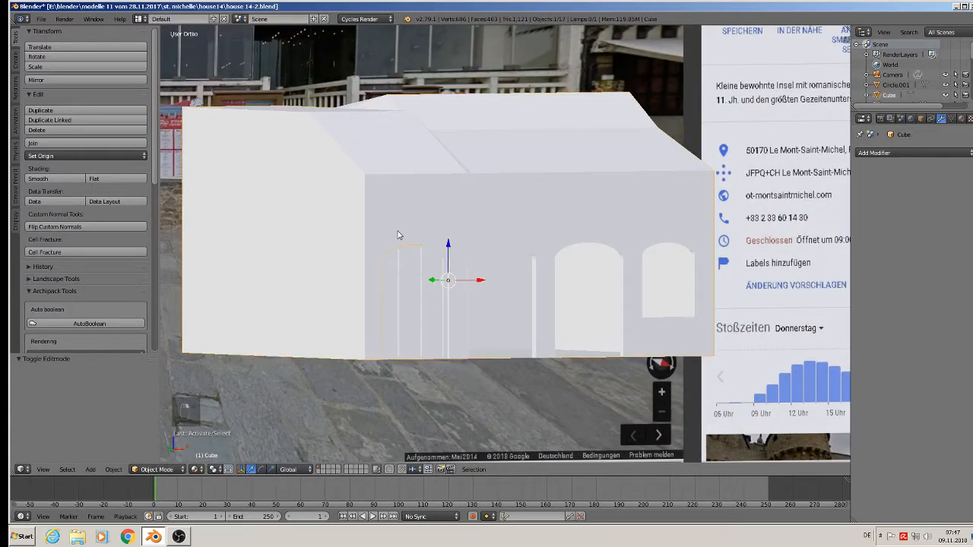
key("Tab")
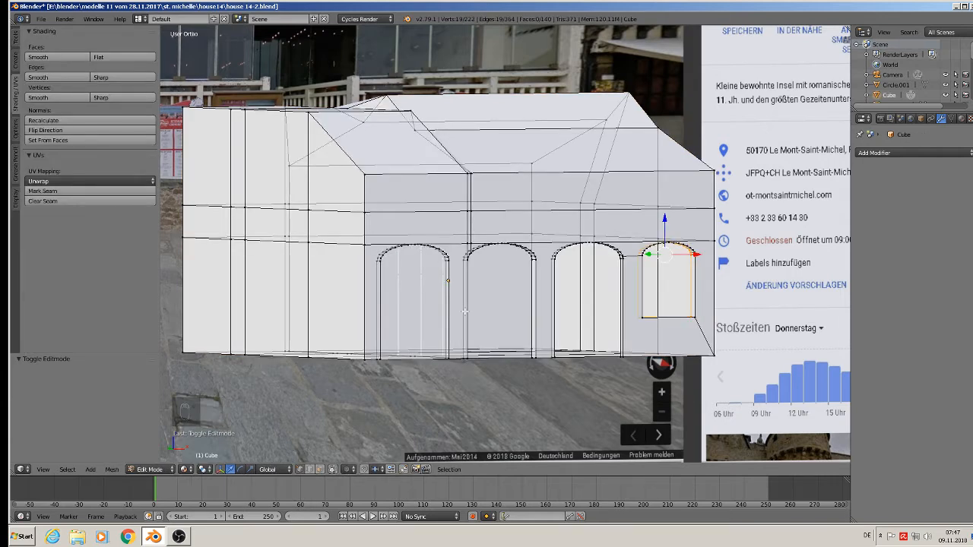
key("Tab")
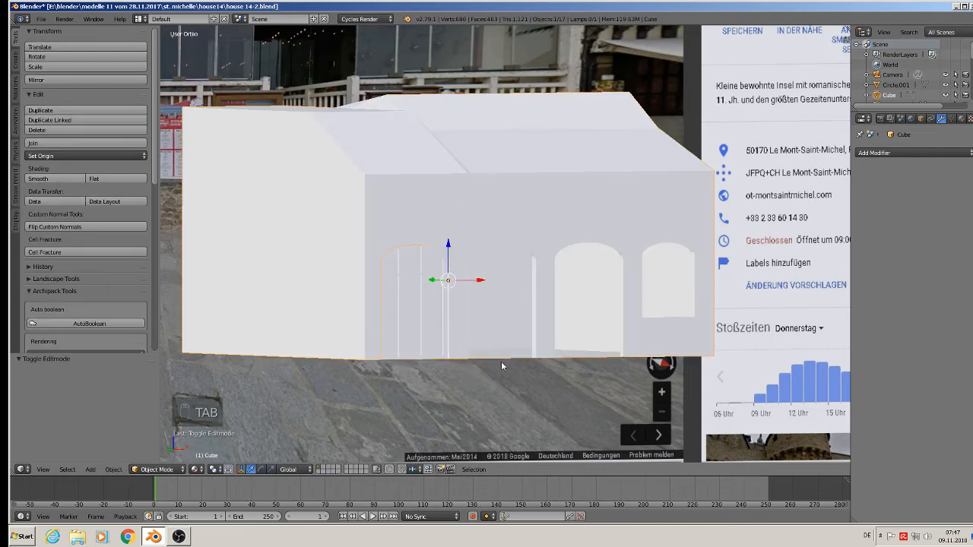
scroll(457, 369, "down", 2)
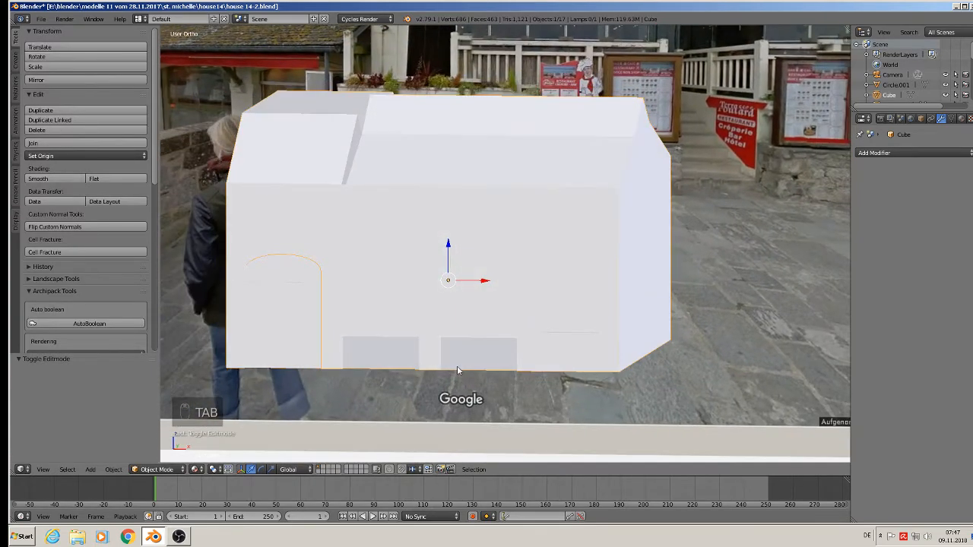
scroll(456, 368, "up", 2)
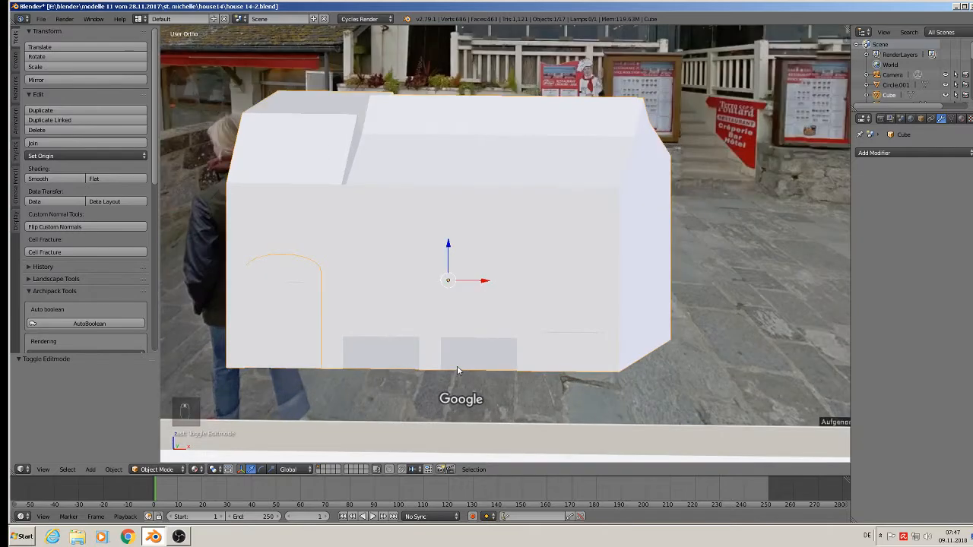
middle_click_drag(457, 369, 524, 339)
key("Tab")
scroll(471, 360, "down", 3)
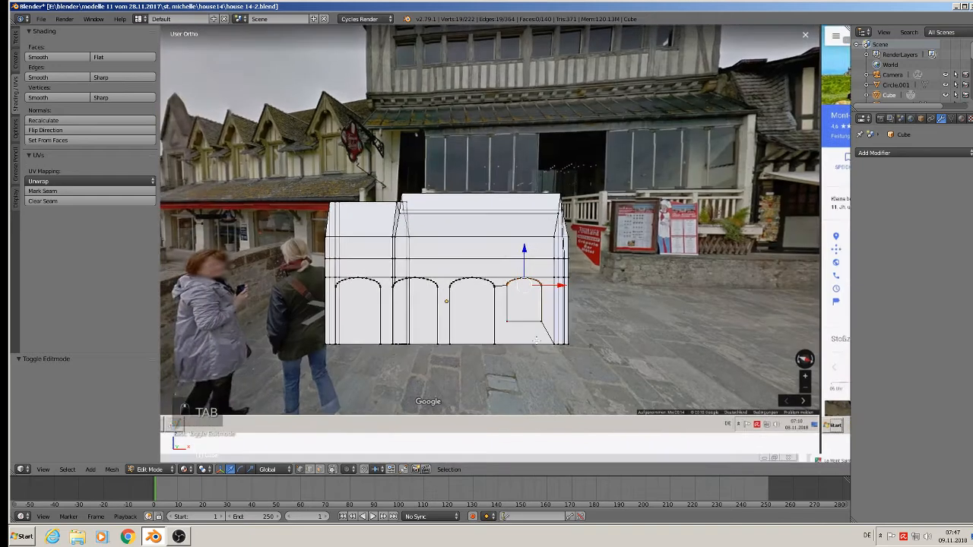
key("a")
key("a")
key("b")
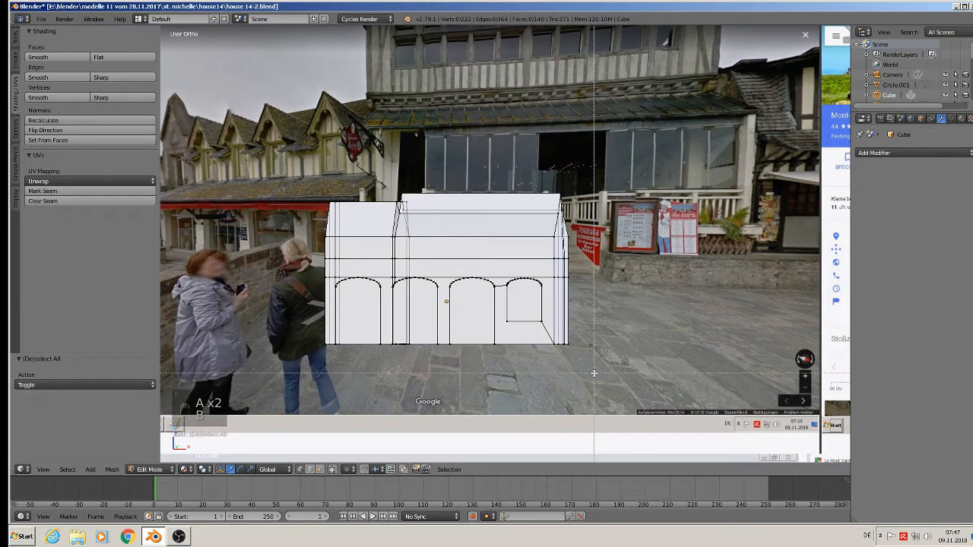
left_click_drag(591, 373, 308, 336)
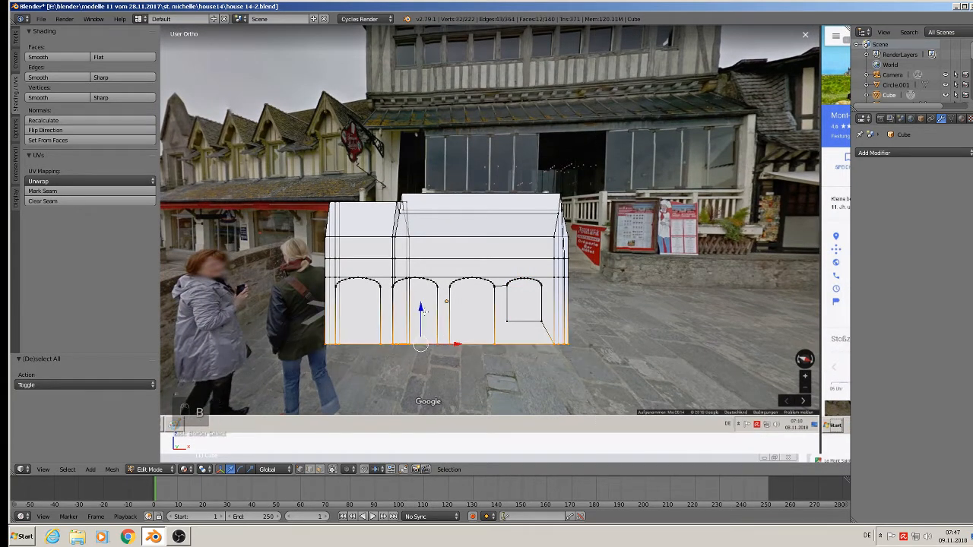
key("g")
key("z")
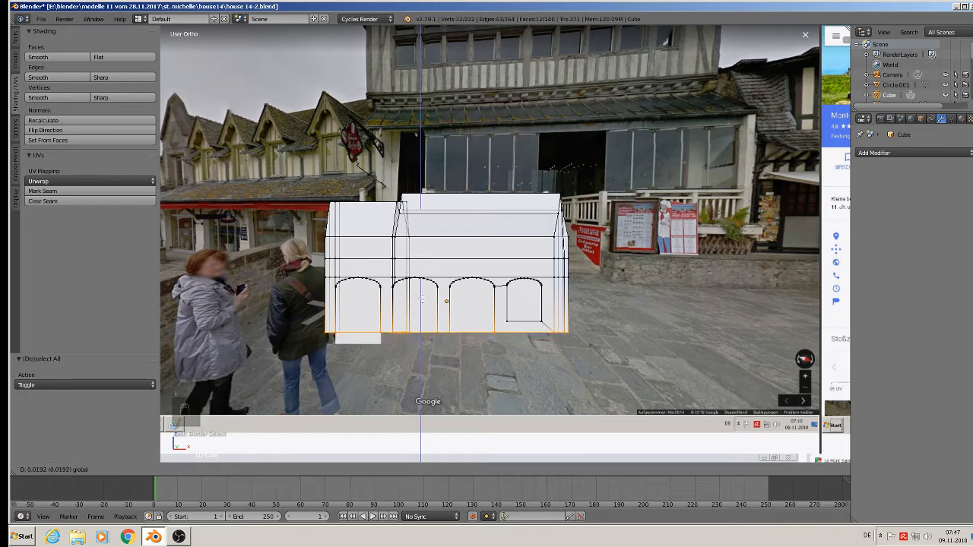
left_click(422, 300)
key("Tab")
scroll(385, 348, "up", 3)
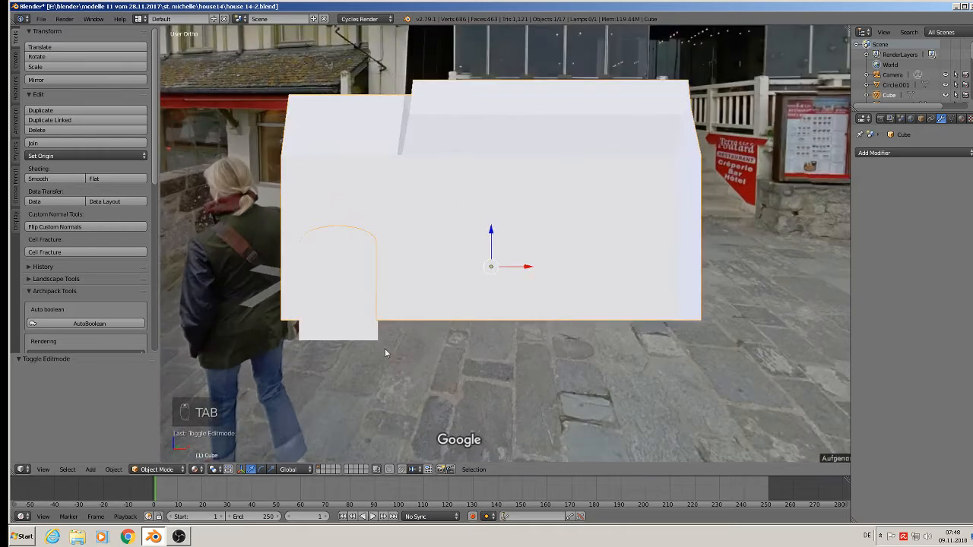
Select all vertices along the bottom of the arched door frame and raise them about 0.019 along Z to the wall's base
scroll(346, 329, "up", 2)
right_click(346, 327)
key("Tab")
key("a")
key("a")
key("a")
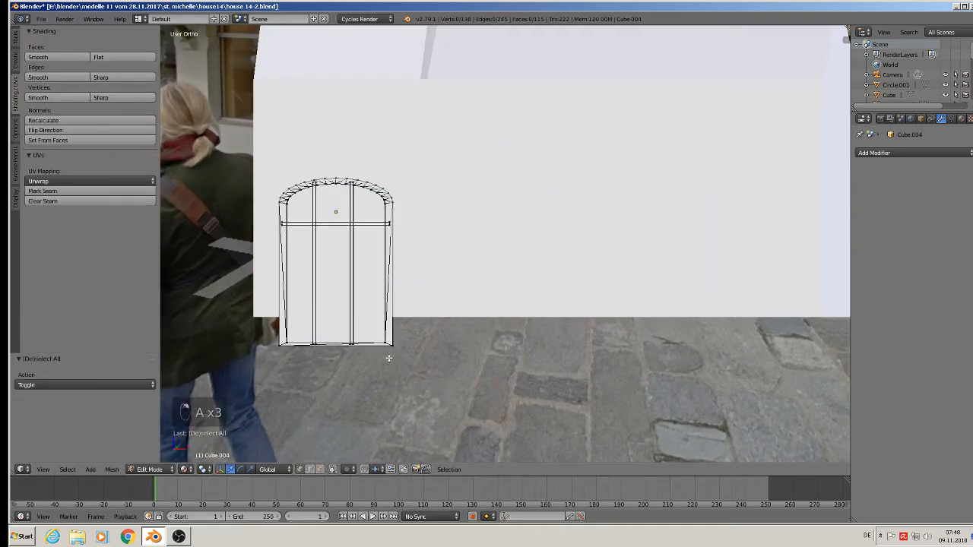
key("b")
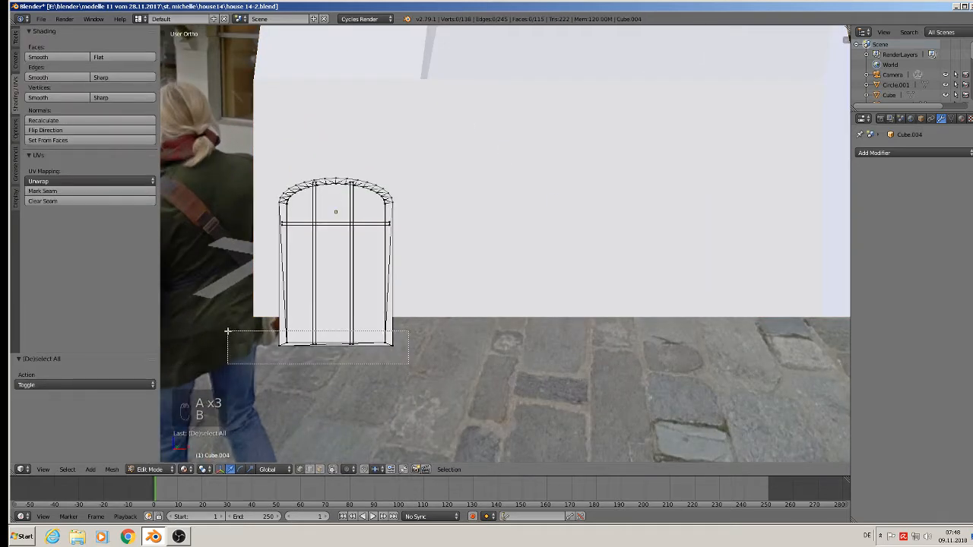
left_click_drag(233, 337, 403, 363)
key("g")
key("z")
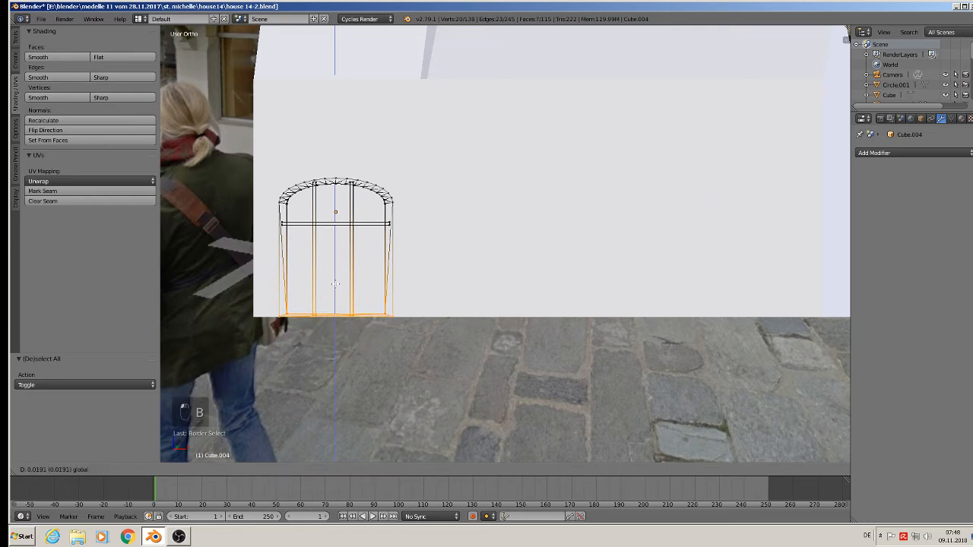
left_click(335, 284)
key("Tab")
Duplicate the barred door frame 0.186 along X into the third arched opening
middle_click_drag(370, 323, 348, 229)
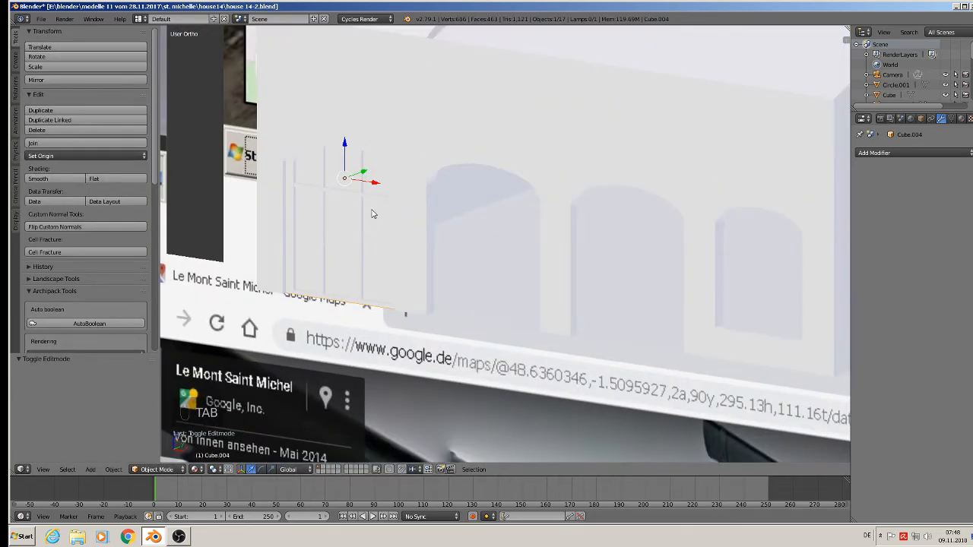
key("shift+d")
key("x")
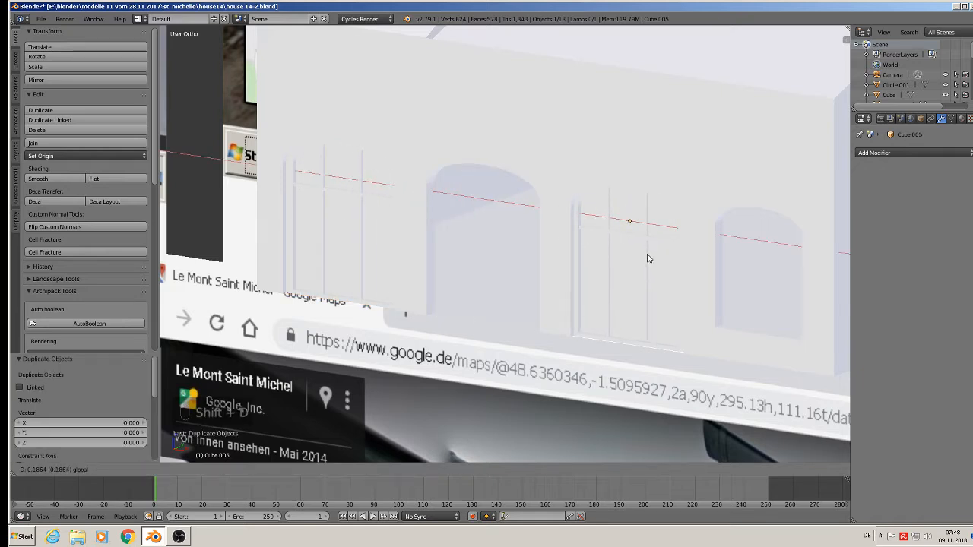
left_click(648, 259)
Duplicate the frame again 0.096 along X into the smaller fourth opening and scale the copy to 0.709
middle_click_drag(647, 256, 521, 262)
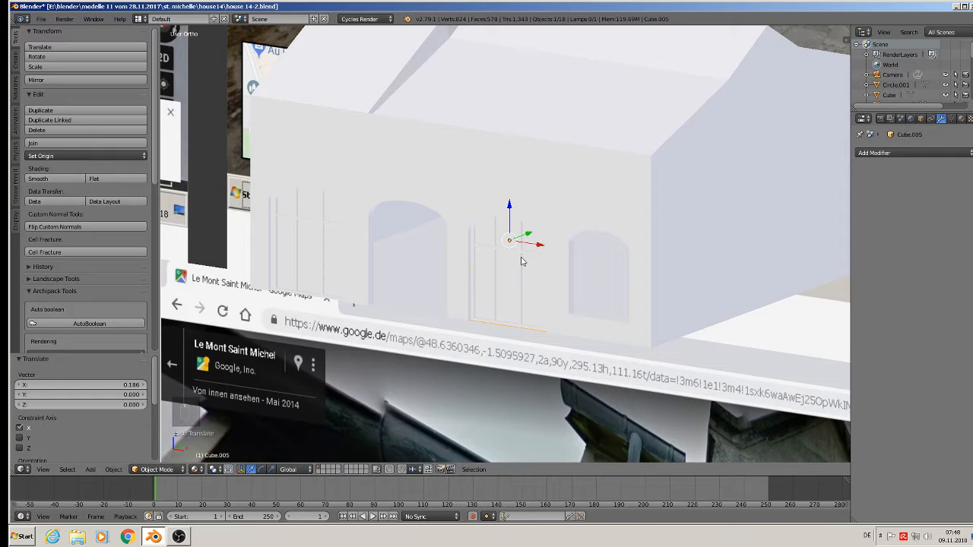
key("shift+d")
key("x")
left_click(645, 269)
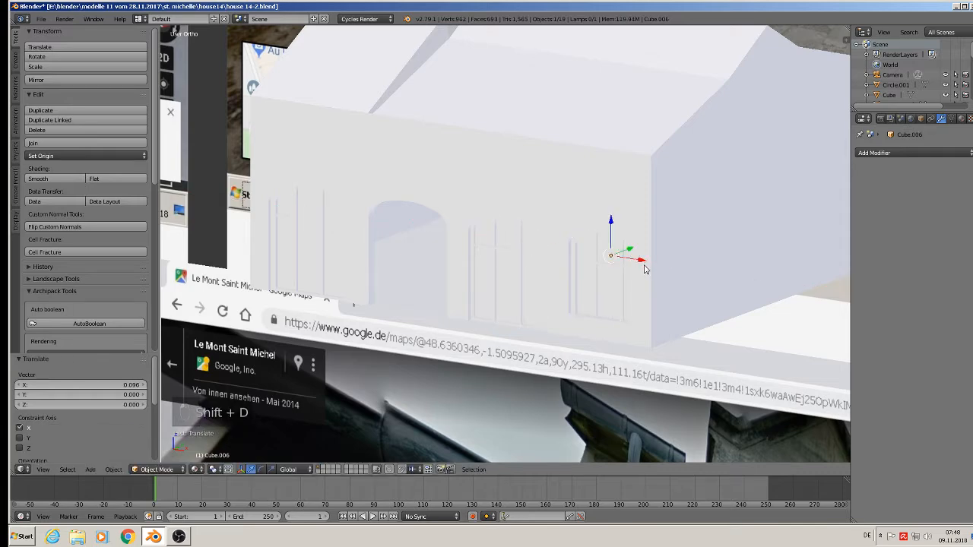
key("s")
left_click(659, 297)
middle_click_drag(658, 298, 683, 292)
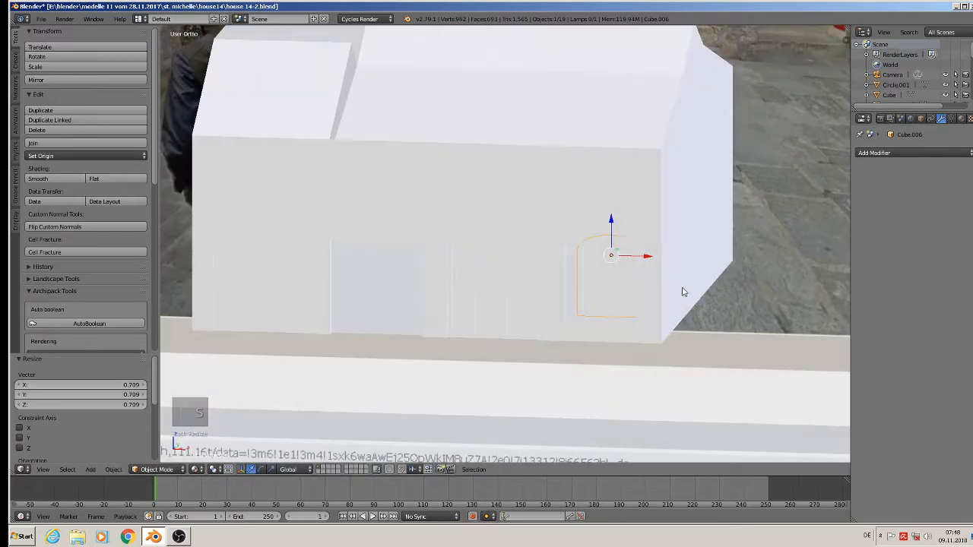
Shift the small window frame -0.007 along X and enlarge it uniformly by about 1.08
scroll(643, 289, "up", 4)
middle_click_drag(599, 293, 640, 301)
left_click_drag(616, 225, 600, 227)
key("s")
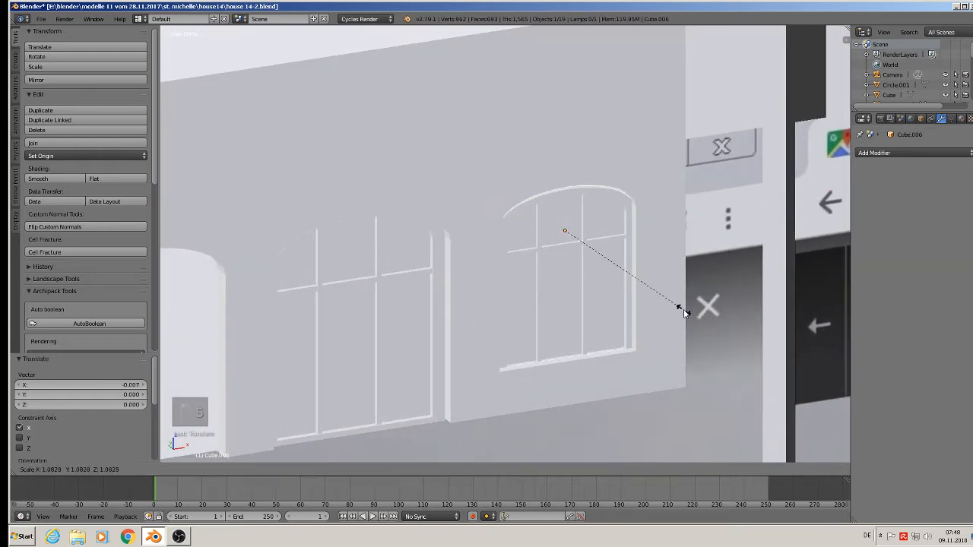
left_click(686, 309)
Fit the small frame to its opening by raising it 0.002 along Z, nudging it along X and raising it another 0.001
left_click_drag(566, 205, 566, 204)
scroll(543, 245, "up", 6)
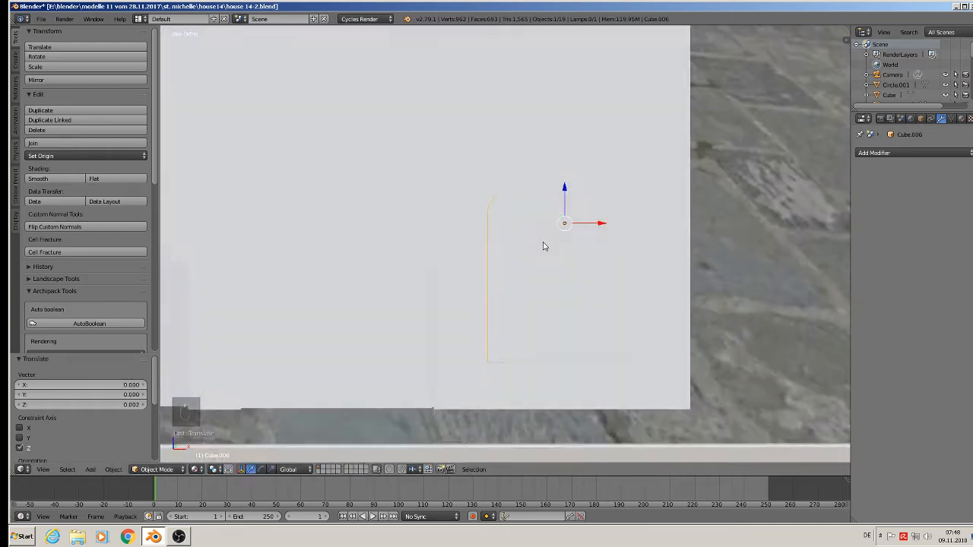
mouse_move(544, 245)
middle_mouse_down()
mouse_move(527, 239)
mouse_move(502, 259)
mouse_move(548, 256)
middle_mouse_up()
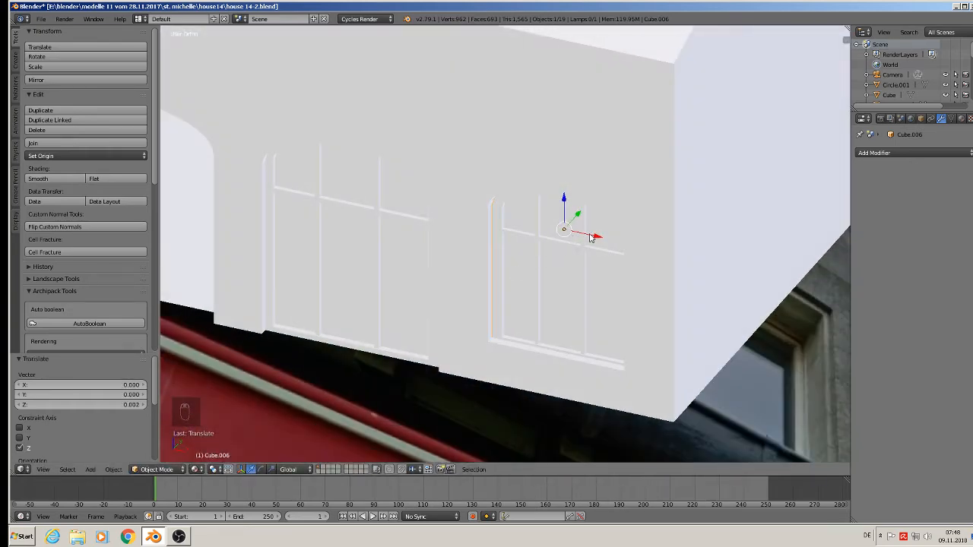
left_click_drag(589, 238, 587, 233)
mouse_move(586, 233)
middle_mouse_down()
mouse_move(633, 224)
mouse_move(636, 192)
mouse_move(616, 177)
mouse_move(618, 220)
mouse_move(597, 235)
middle_mouse_up()
left_click_drag(560, 196, 564, 196)
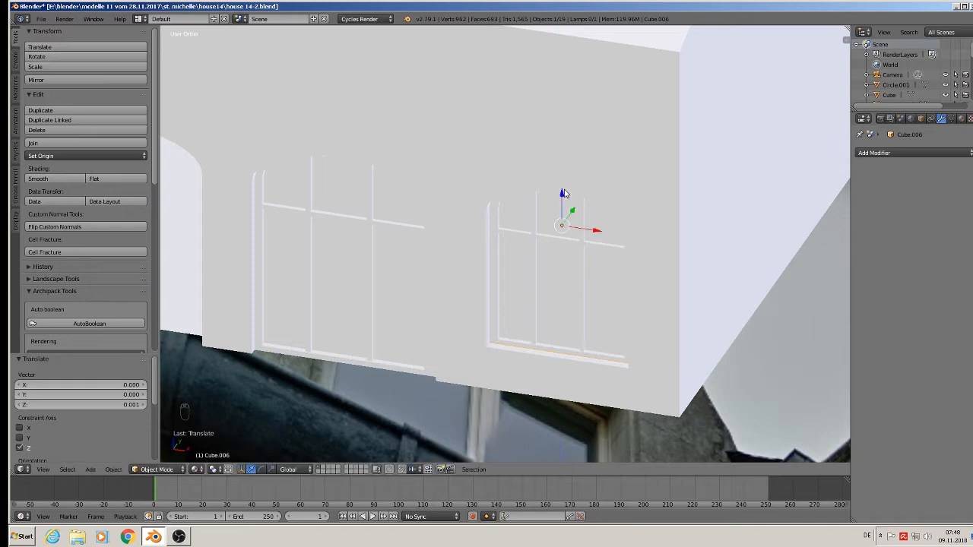
middle_click_drag(564, 196, 683, 324)
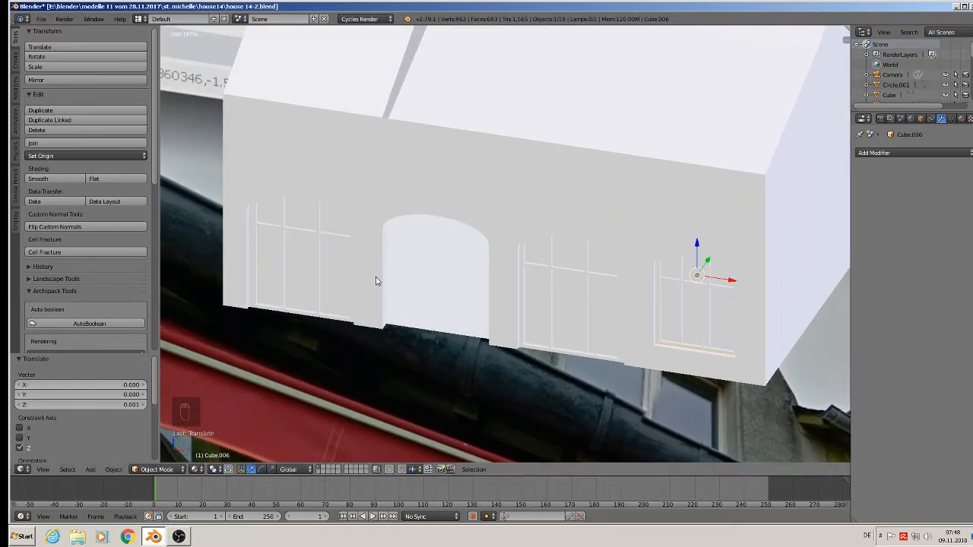
Duplicate the first door frame 0.091 along X into the empty second arched opening
right_click(301, 261)
key("shift+d")
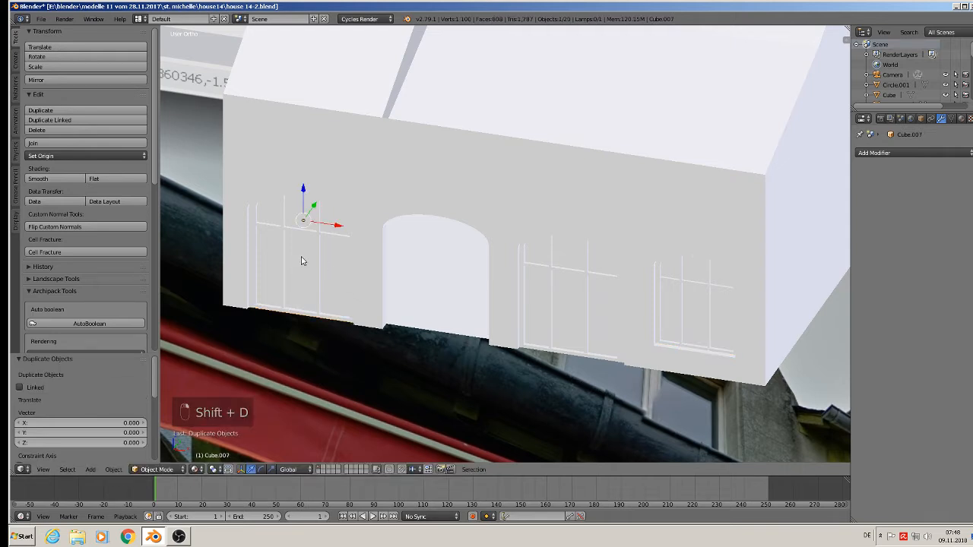
key("x")
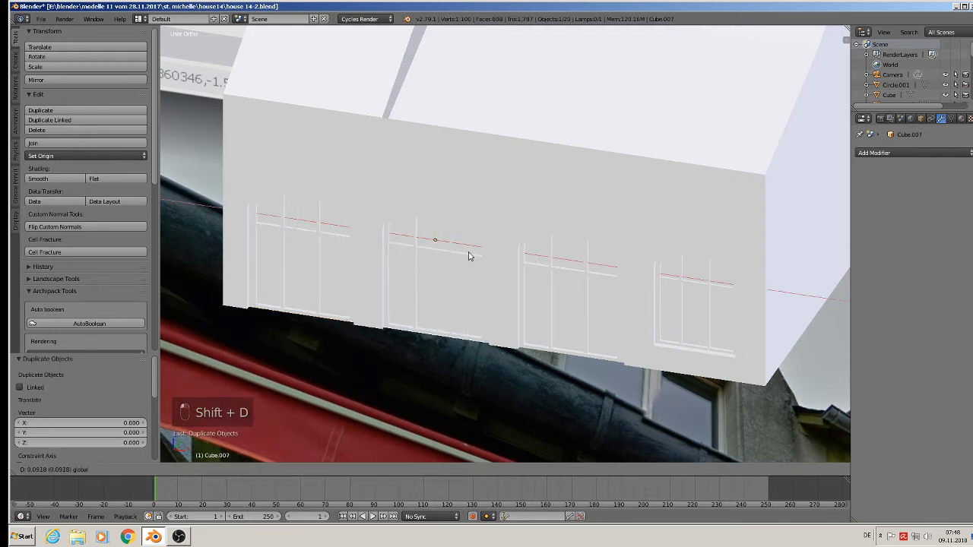
left_click(468, 256)
scroll(436, 258, "up", 8)
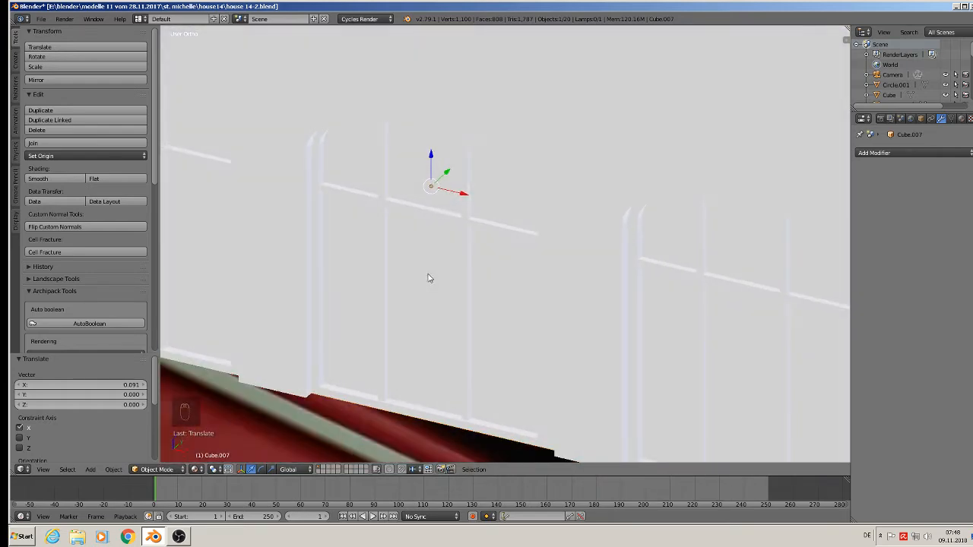
Spread the second frame's two vertical bars apart, moving the first -0.005 and the other 0.007 along X
key("Tab")
key("a")
key("a")
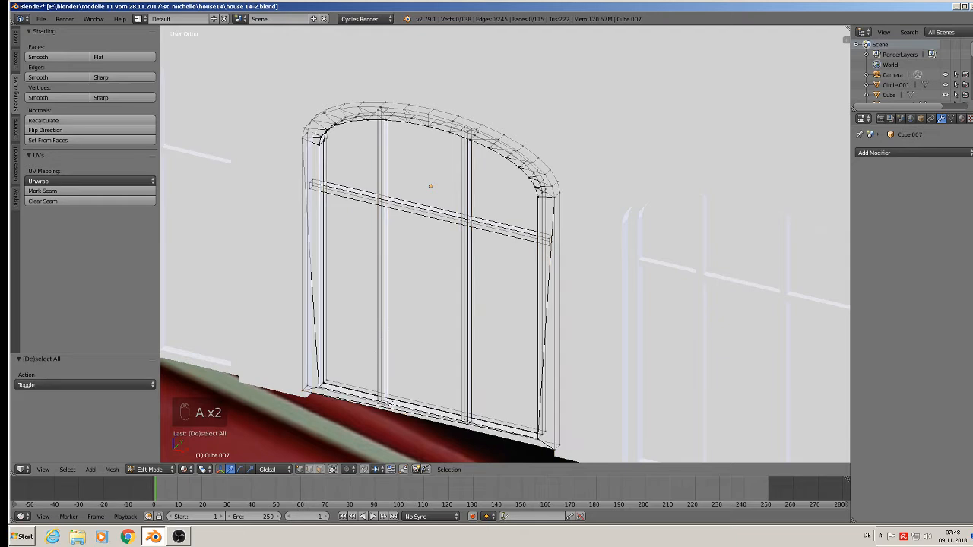
key("l")
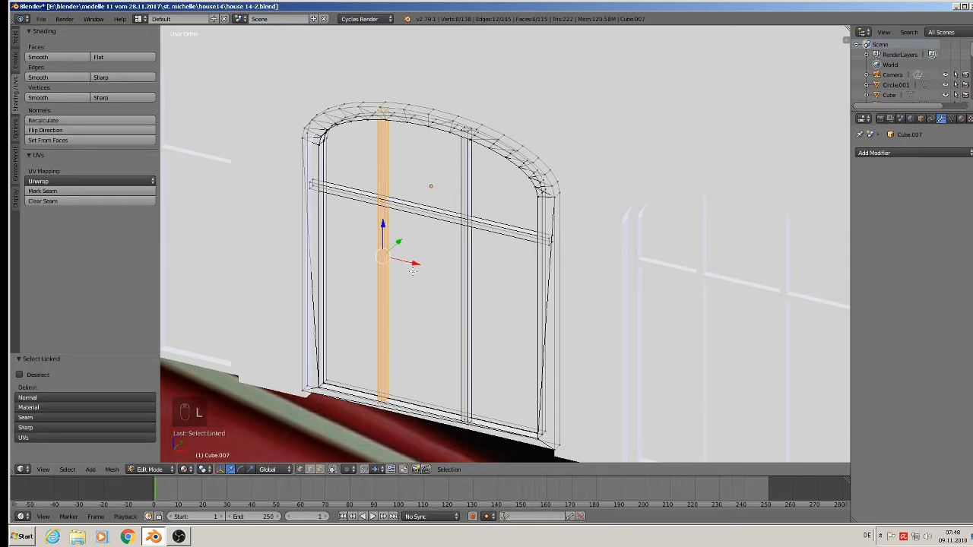
left_click_drag(418, 265, 401, 260)
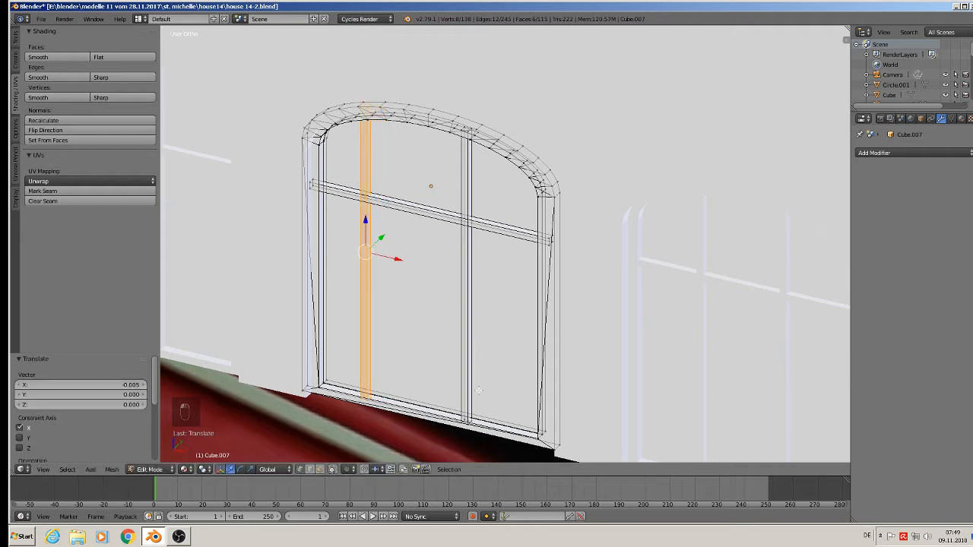
key("a")
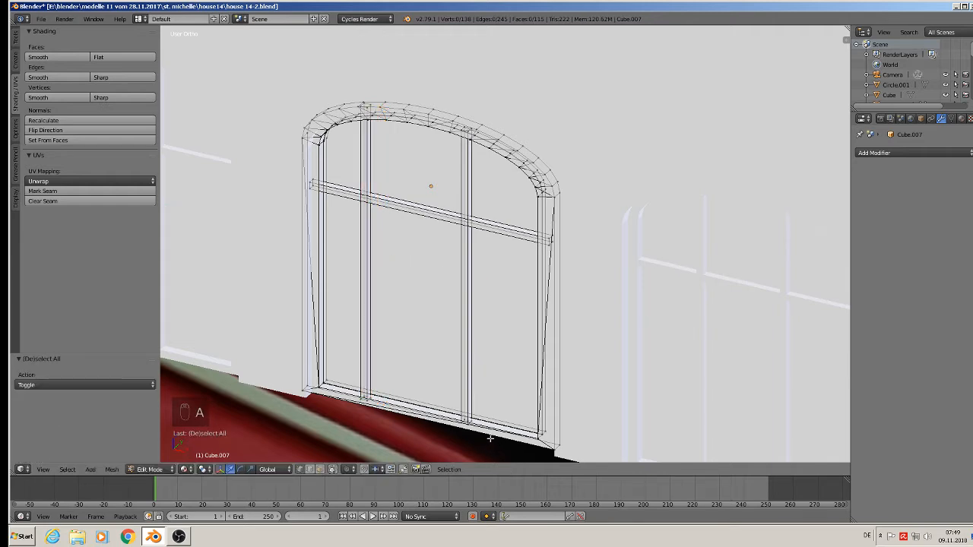
key("l")
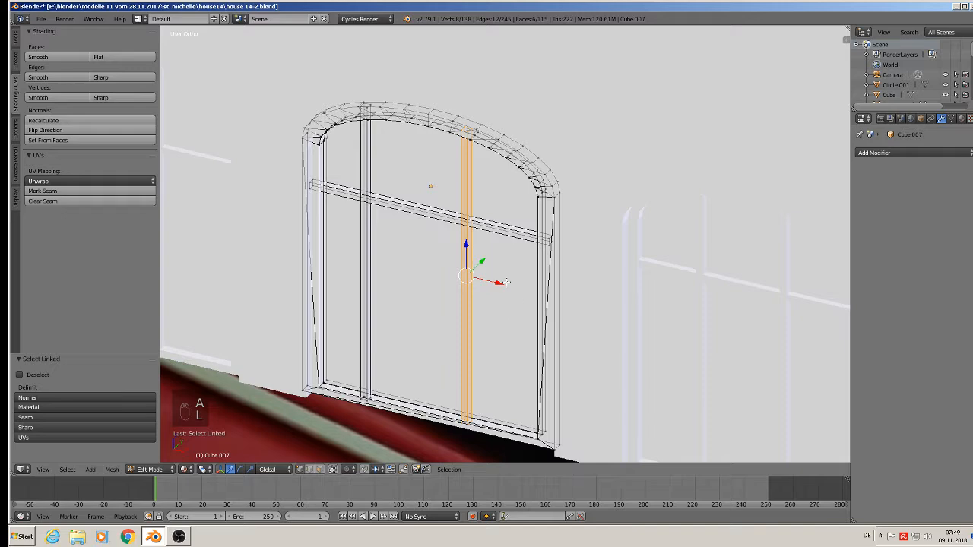
left_click_drag(506, 282, 530, 282)
middle_click_drag(530, 282, 572, 304)
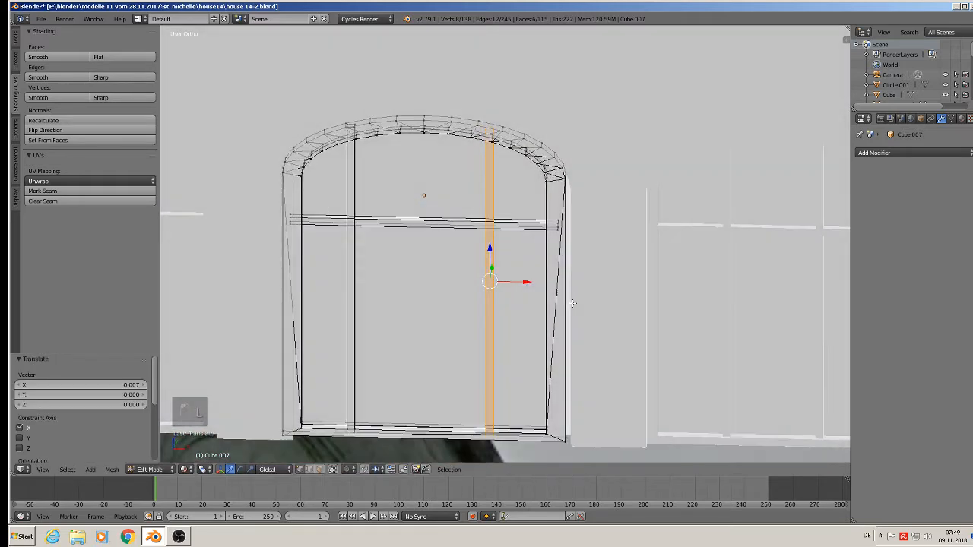
Duplicate the moved vertical bar about -0.02 along X as a third bar midway between the other two
key("shift+d")
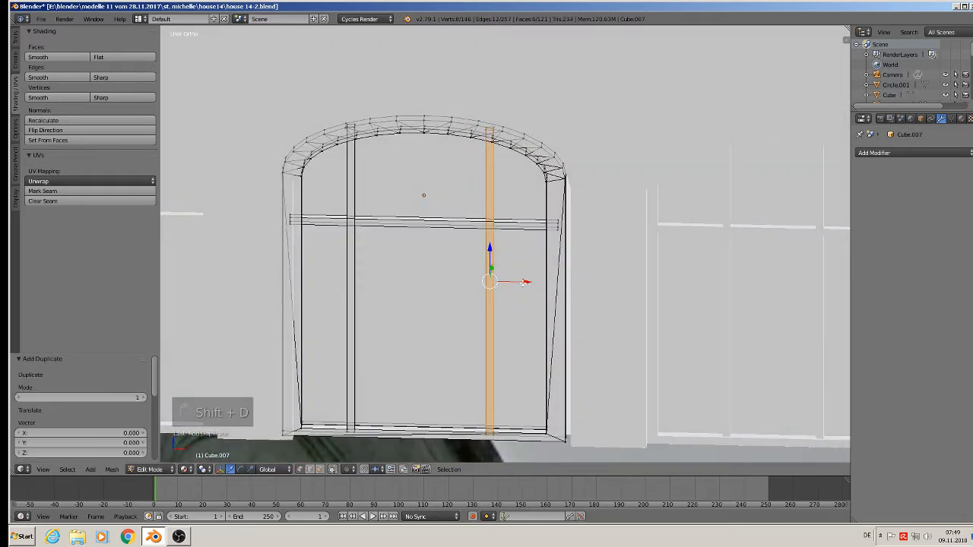
key("x")
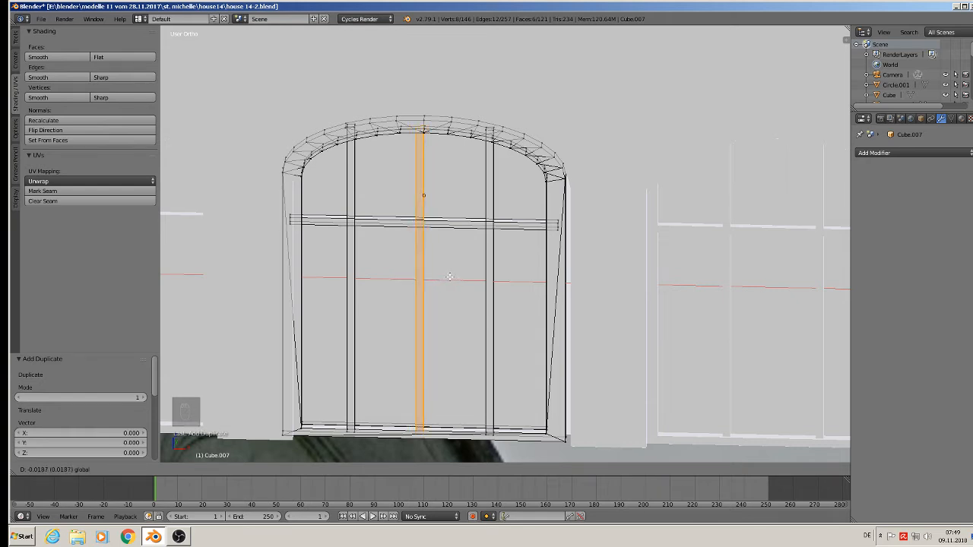
left_click(449, 277)
key("Tab")
Save the house model to its current file, house 14-2.blend
middle_click_drag(449, 280, 456, 326)
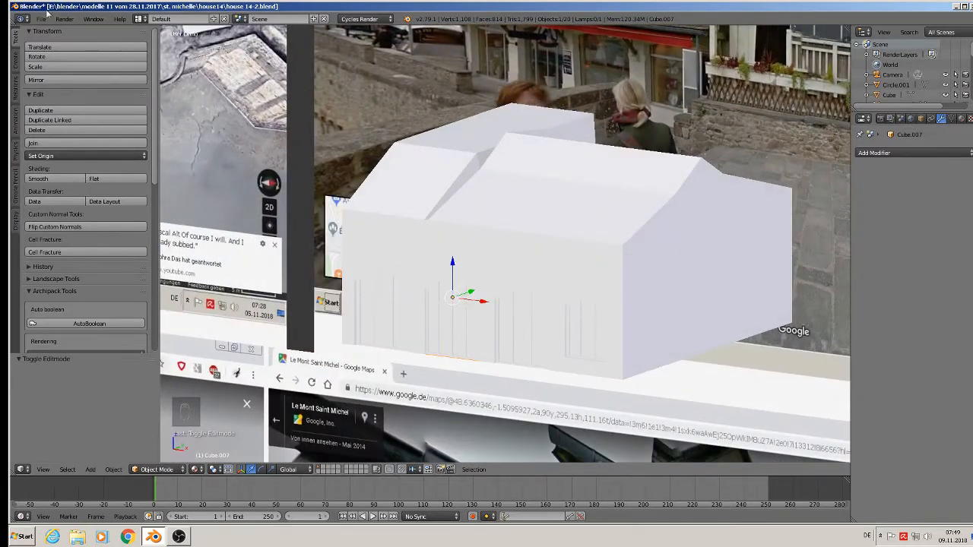
left_click(42, 19)
left_click(76, 99)
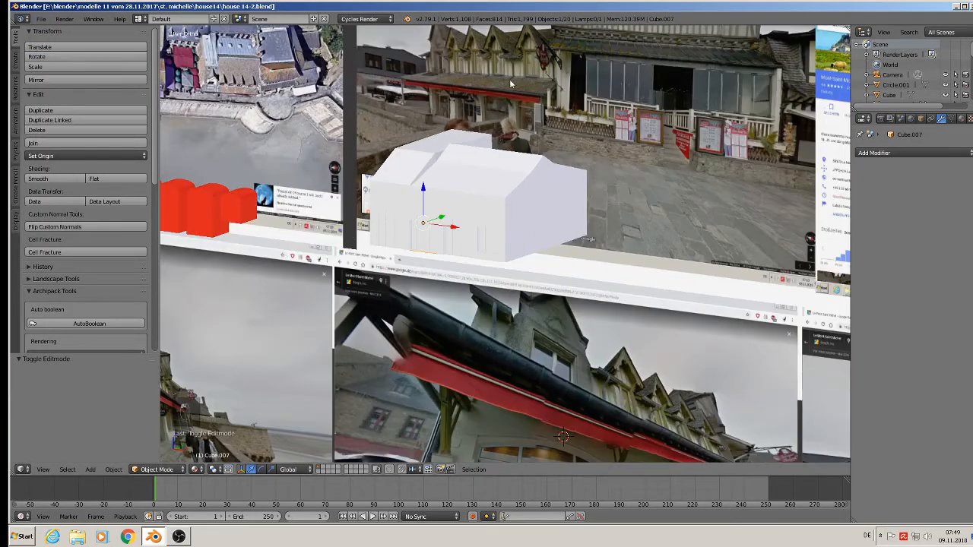
Examine the reference photos of the shop front, its arched windows, red awning and roof edge
scroll(517, 85, "up", 4)
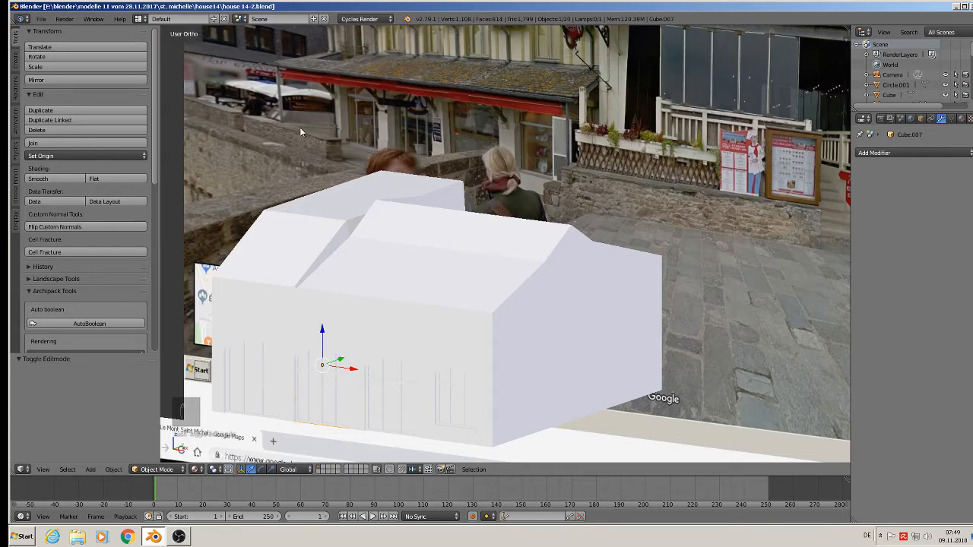
scroll(288, 131, "down", 3)
scroll(319, 244, "down", 4)
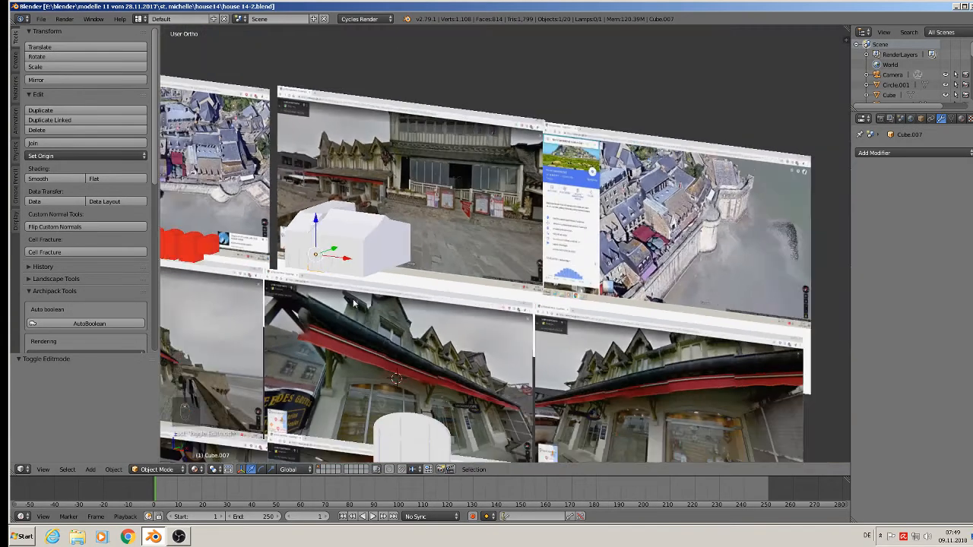
middle_click_drag(366, 296, 524, 171, "shift")
scroll(490, 239, "up", 10)
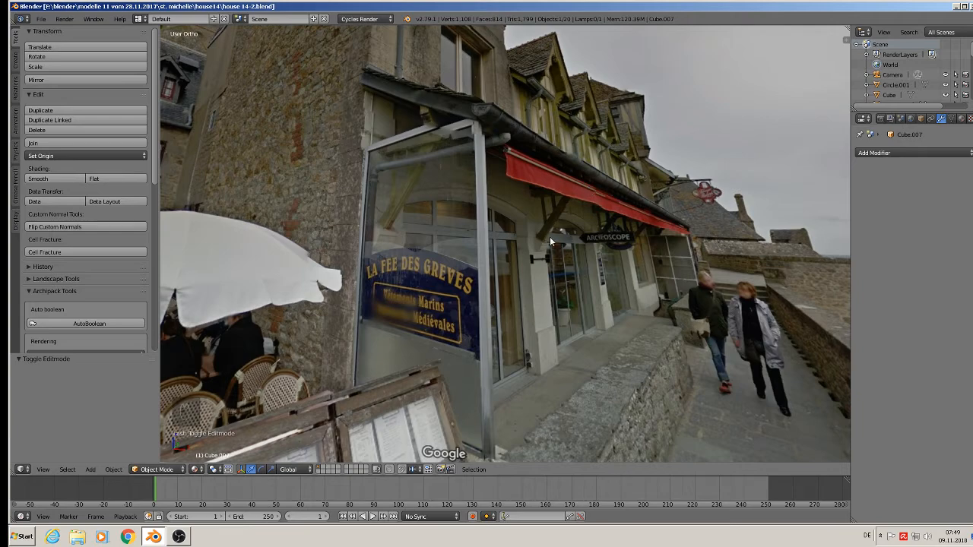
scroll(684, 203, "down", 6)
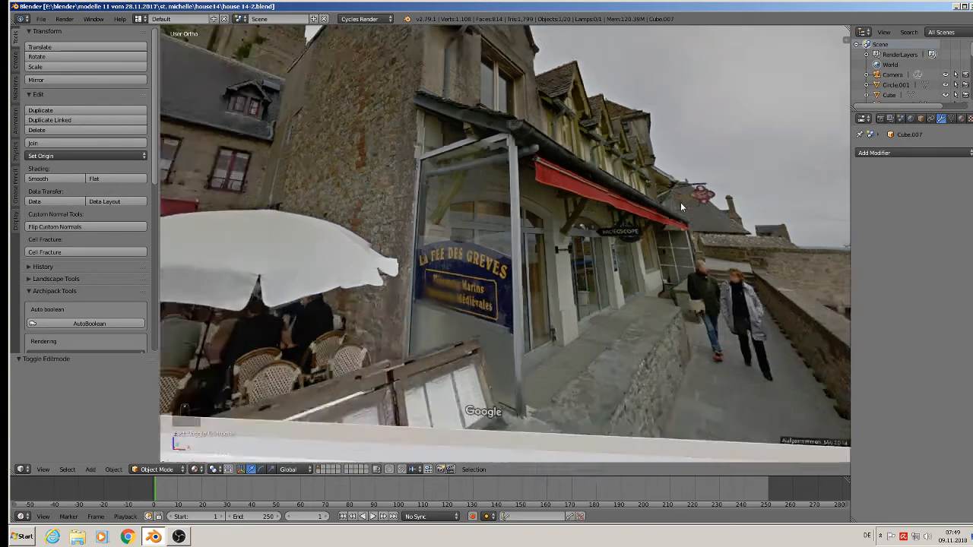
middle_click_drag(681, 202, 223, 114, "shift")
scroll(548, 135, "down", 4)
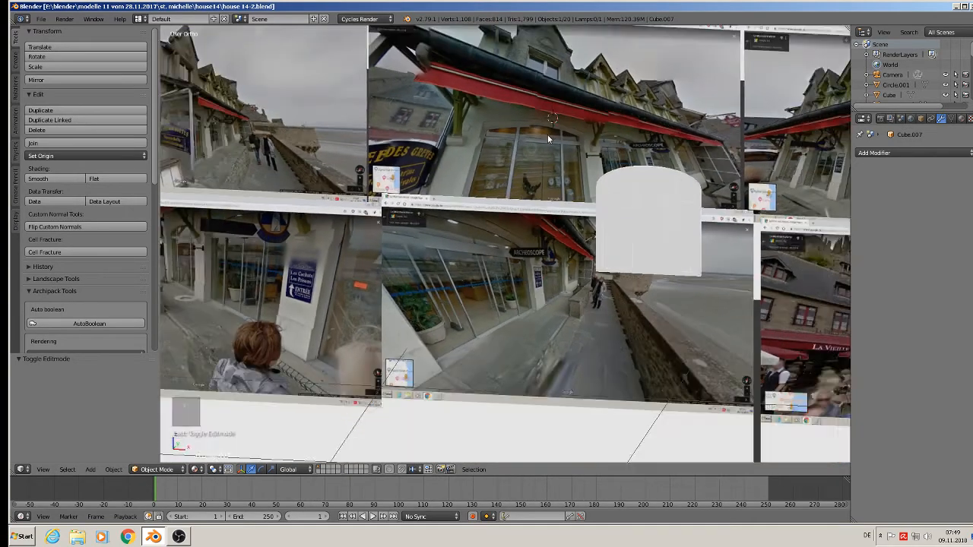
Add a plane at the front wall above the arched windows and scale it uniformly to 0.190
middle_click_drag(551, 133, 610, 255)
scroll(523, 145, "up", 7)
scroll(522, 224, "up", 3)
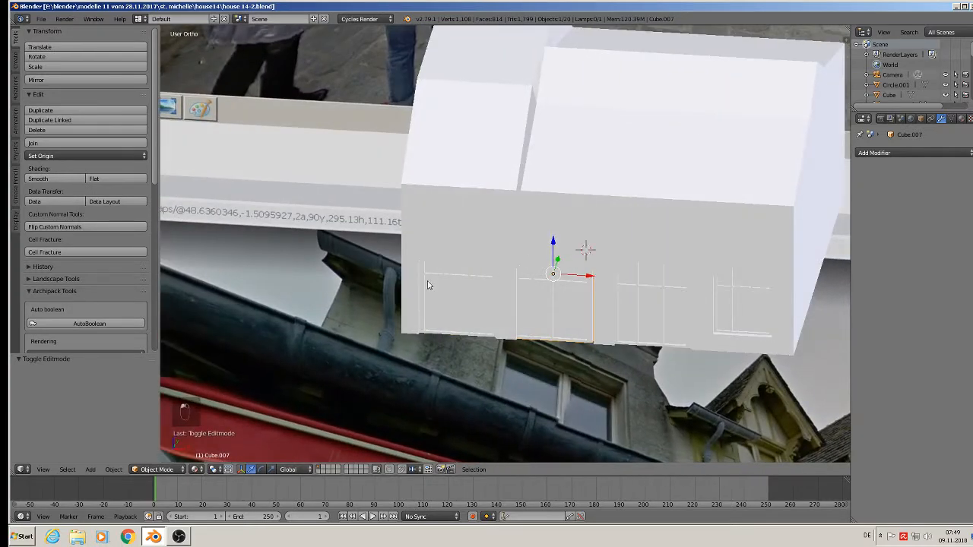
left_click(113, 469)
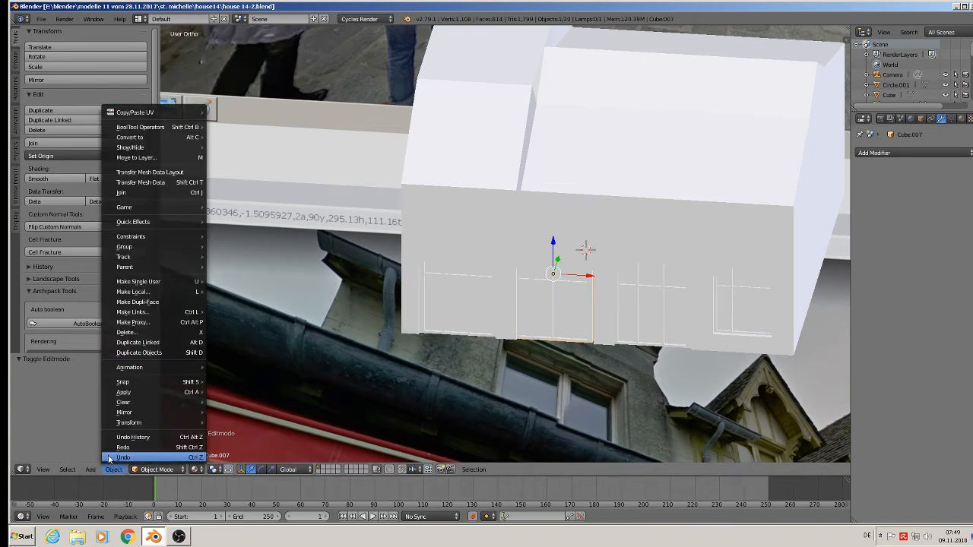
left_click(90, 469)
mouse_move(104, 457)
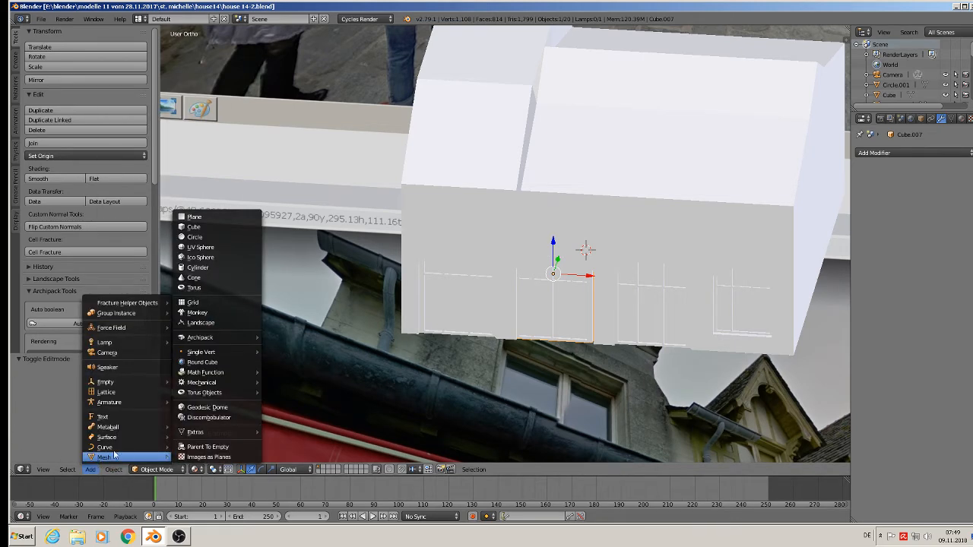
left_click(228, 221)
key("s")
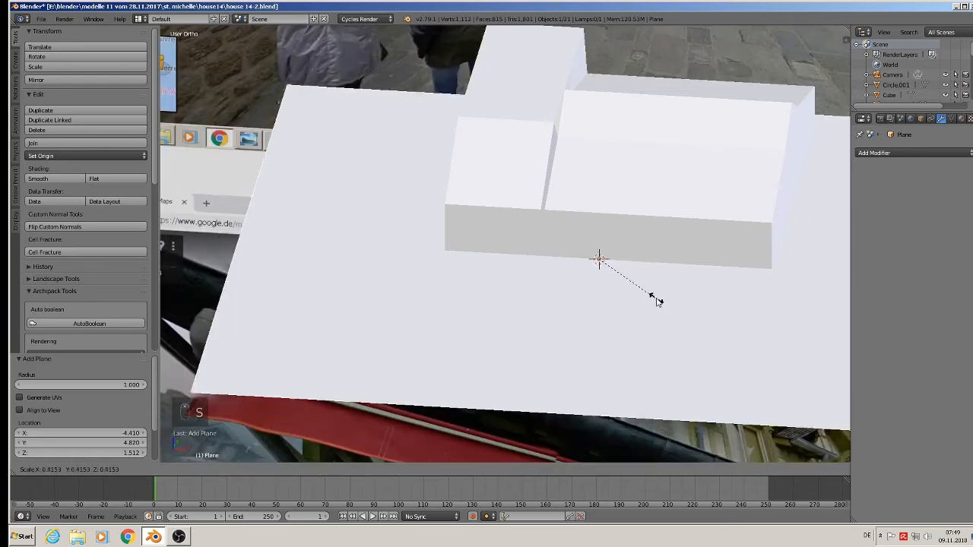
left_click(630, 267)
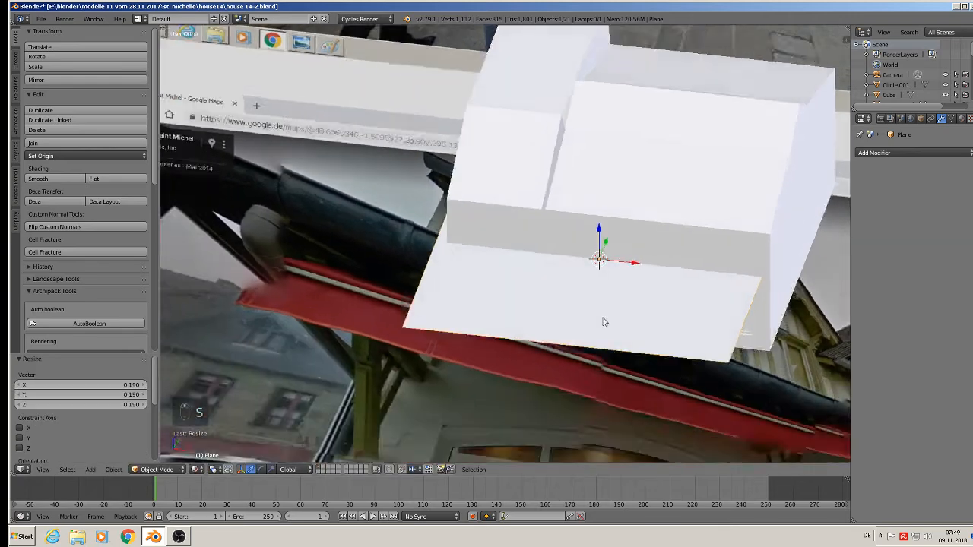
Shift the awning plane 0.013 along X to line it up with the house front
key("s")
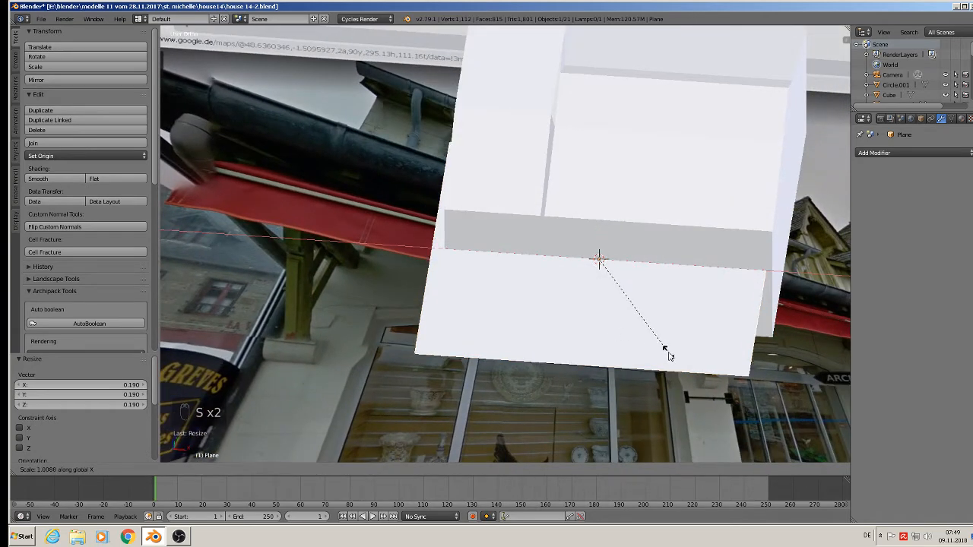
right_click(667, 356)
left_click_drag(633, 265, 645, 269)
Scale the awning plane by 0.199 along Y and move it -0.036 along Y to project from the wall
middle_click_drag(637, 277, 566, 268)
key("s")
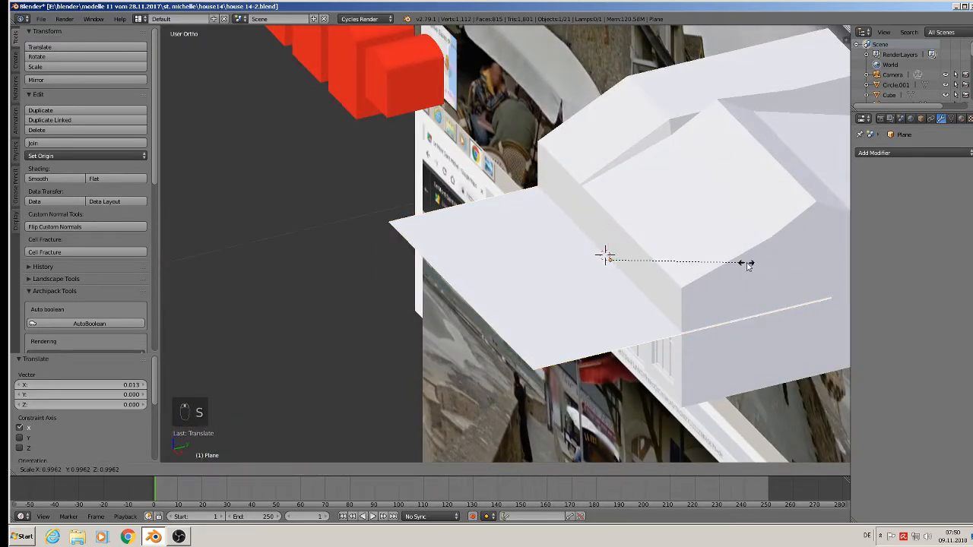
key("y")
left_click(608, 255)
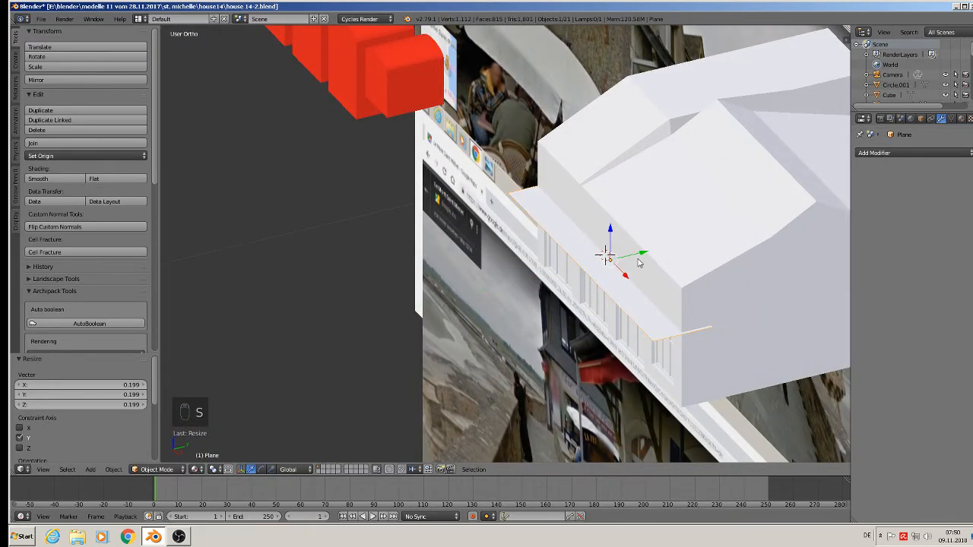
key("g")
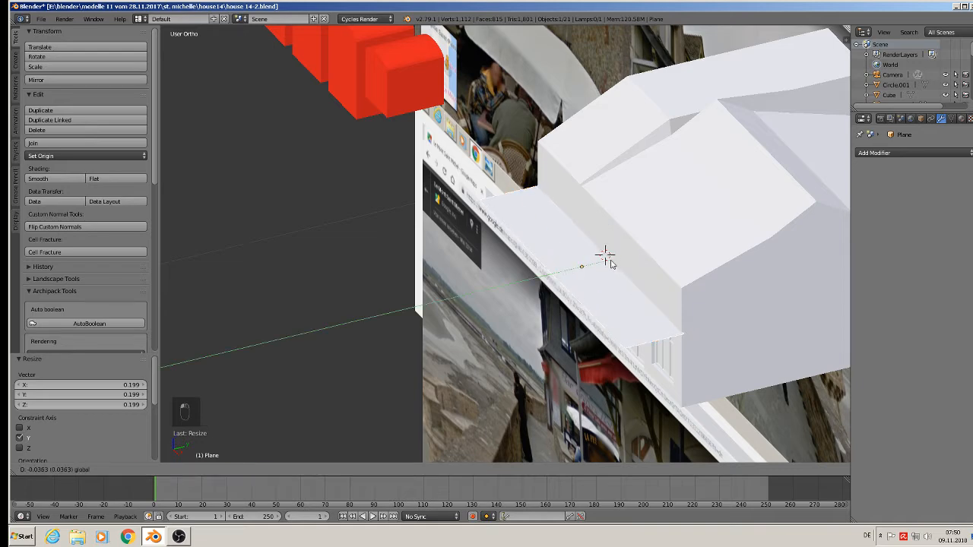
left_click_drag(610, 261, 610, 262)
middle_click_drag(611, 261, 590, 238)
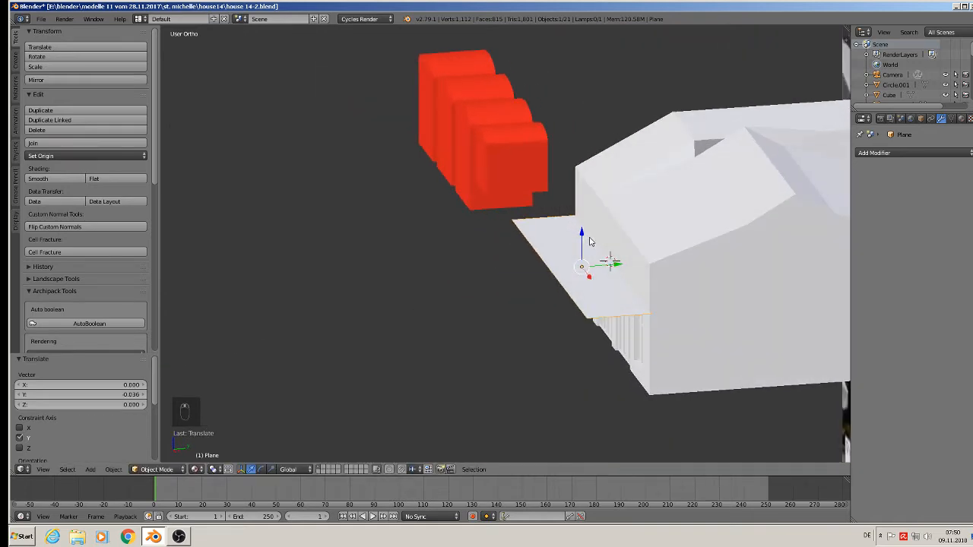
Extrude the awning plane 0.005 upward along Z into a thin slab
key("Tab")
scroll(608, 262, "up", 2)
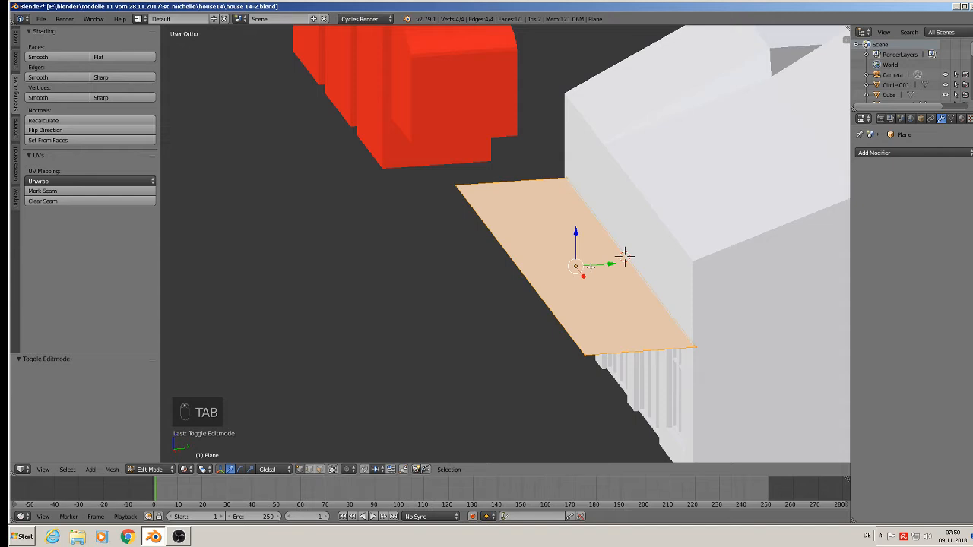
key("e")
right_click(625, 257)
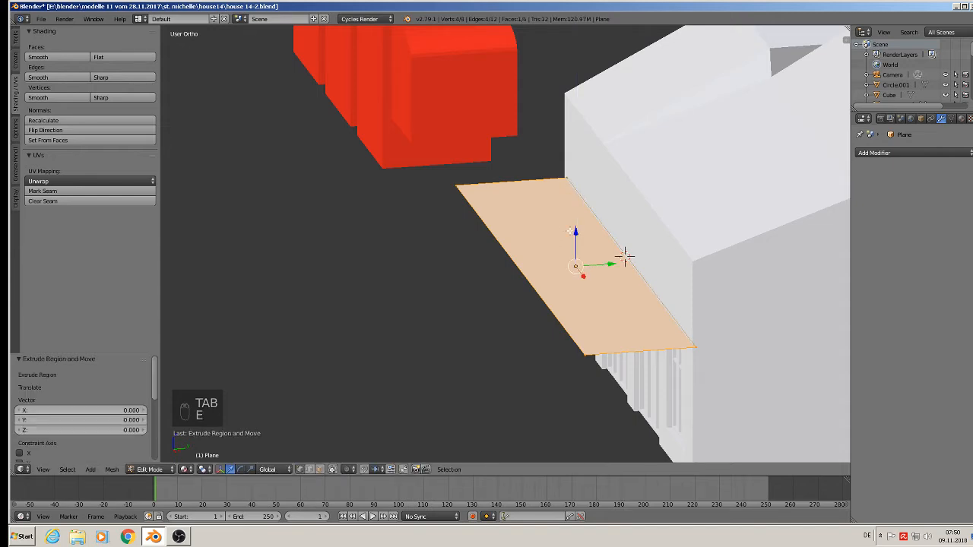
left_click_drag(575, 238, 577, 234)
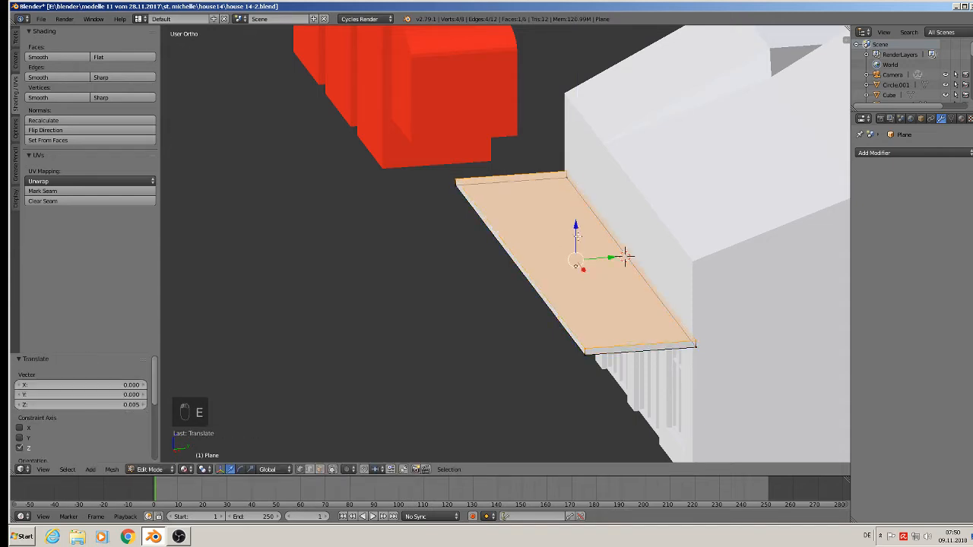
key("Tab")
Tilt the awning slab about 18.5° around X and push it 0.004 along Y into the wall
middle_click_drag(623, 353, 580, 347)
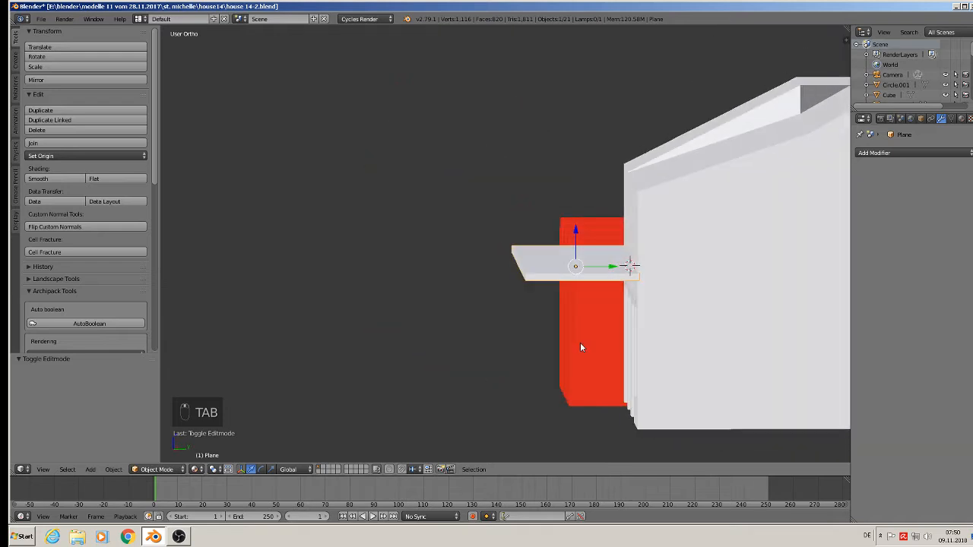
key("r")
key("x")
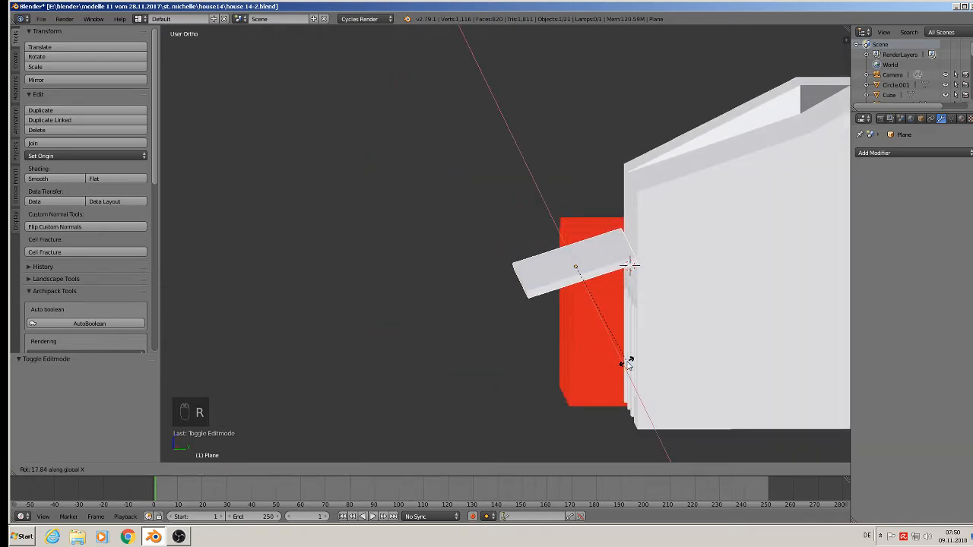
left_click(628, 365)
key("g")
key("y")
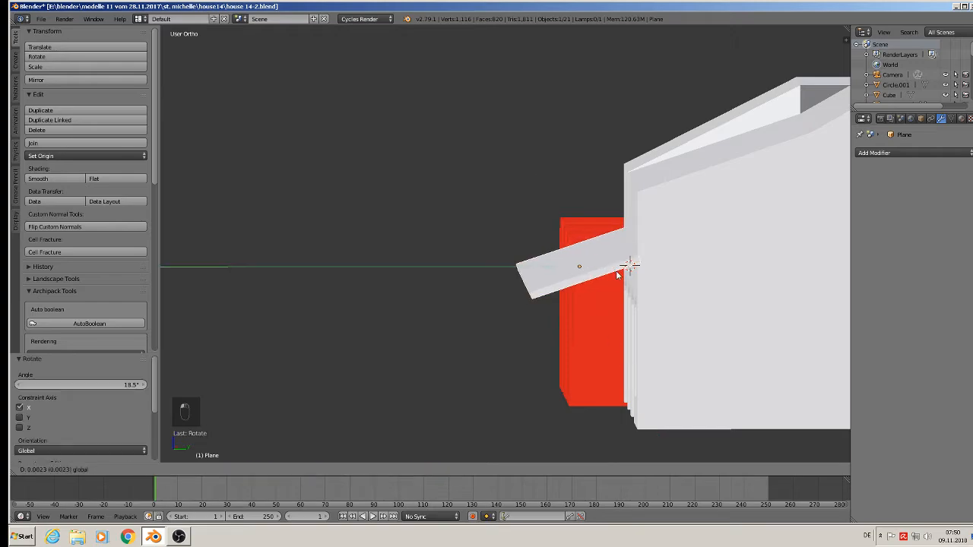
left_click(624, 269)
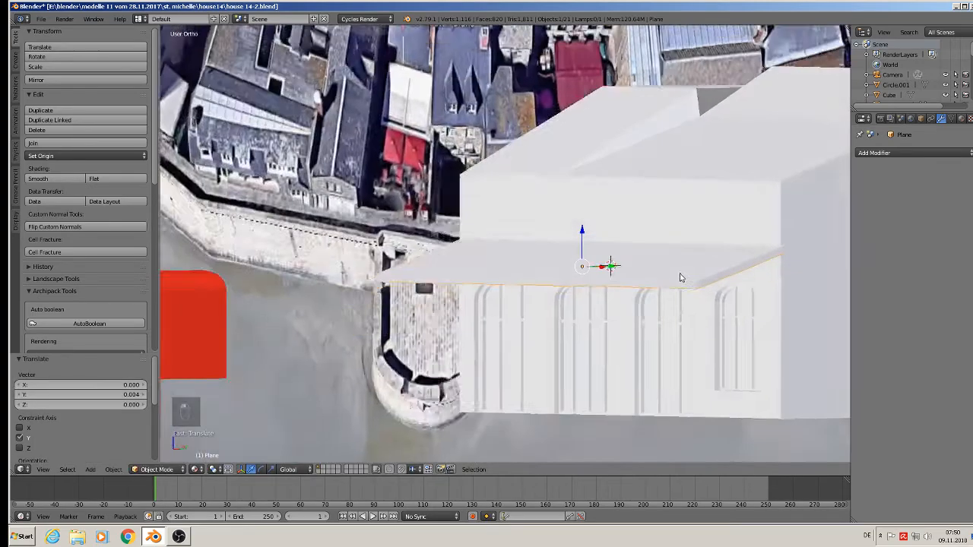
middle_click_drag(682, 278, 501, 327)
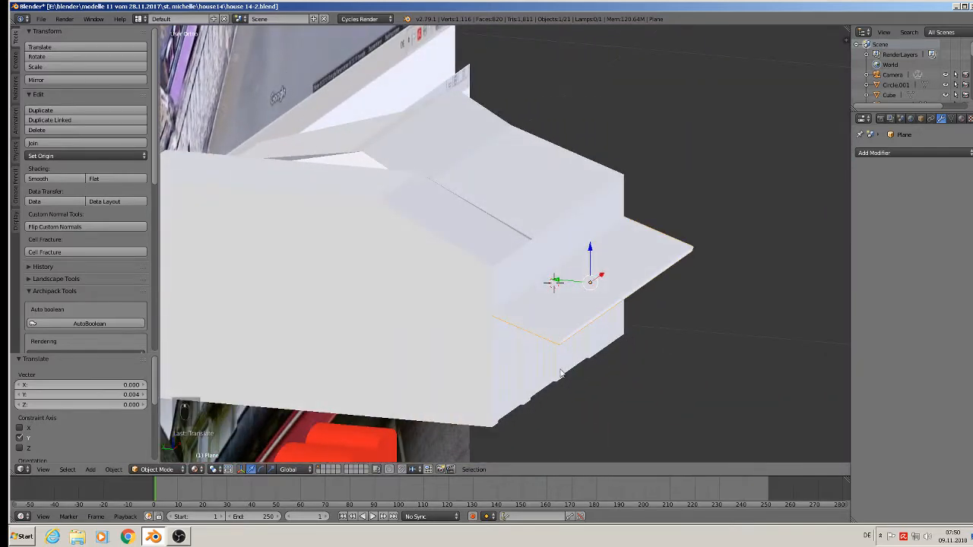
Move the red arched cutter blocks along Y, clear of the space below the awning
key("a")
middle_click_drag(614, 347, 562, 275)
right_click(535, 346)
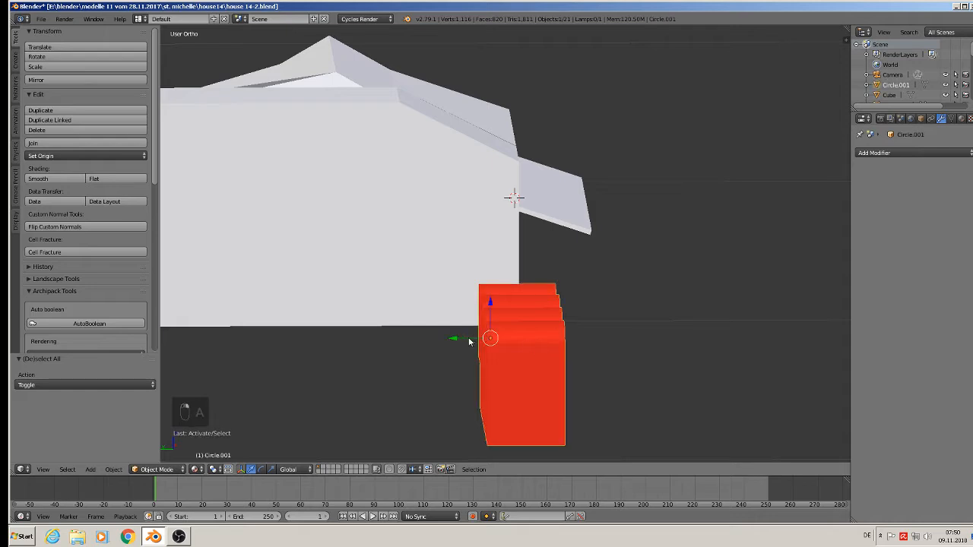
left_click_drag(460, 339, 378, 339)
Add a second plane below the awning and rotate it 90° about Y so it stands upright
left_click(90, 469)
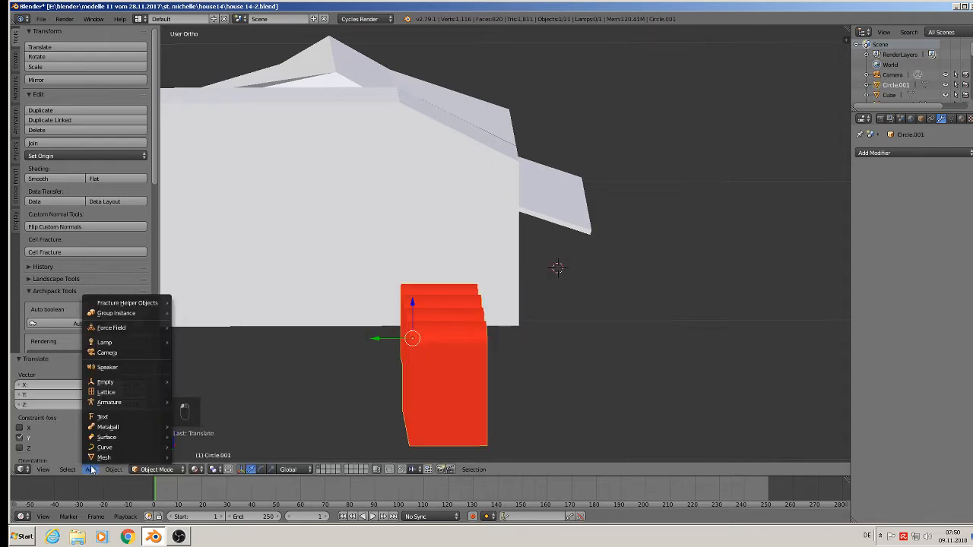
mouse_move(106, 457)
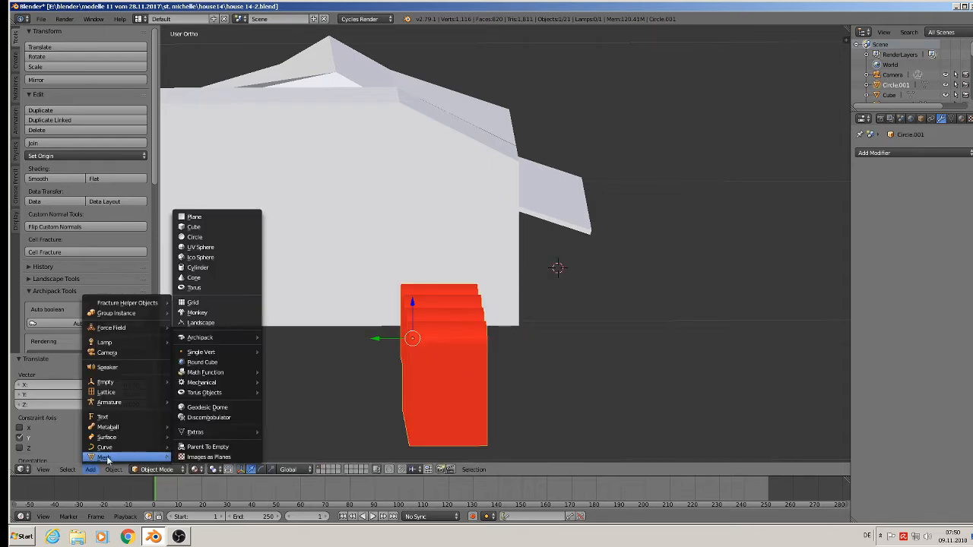
left_click(210, 217)
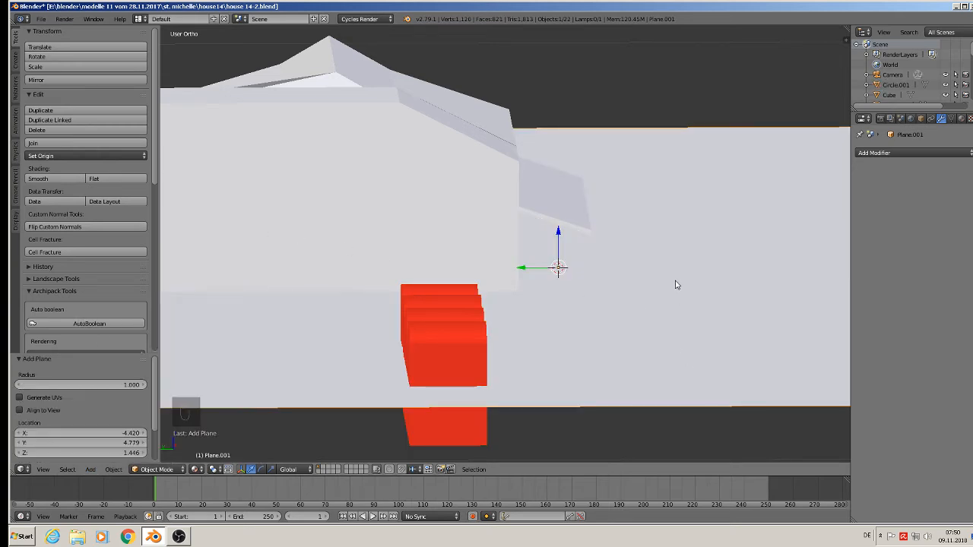
type("ry90")
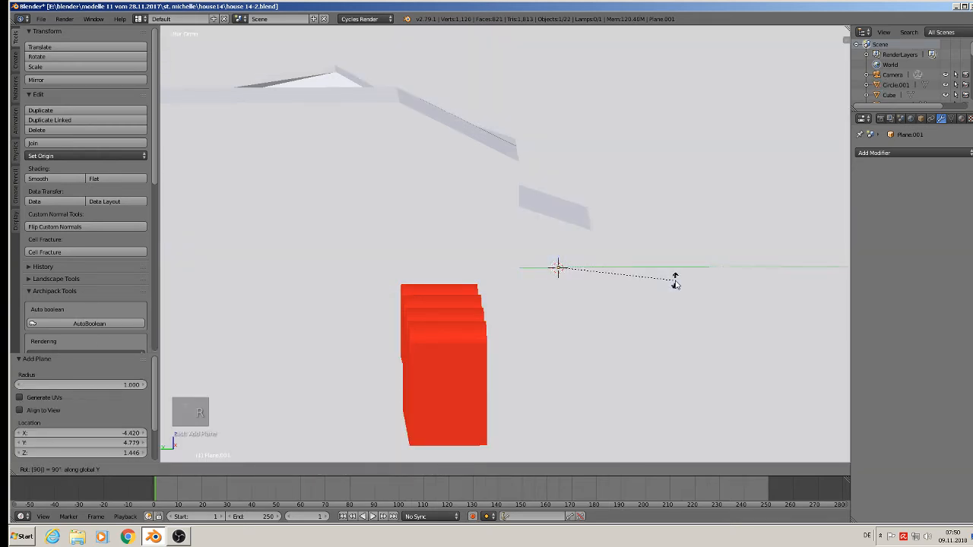
key("Return")
Shrink the upright plane by 0.143 and again to about the awning's depth, and move it 0.004 along Y against the wall
key("s")
left_click(582, 271)
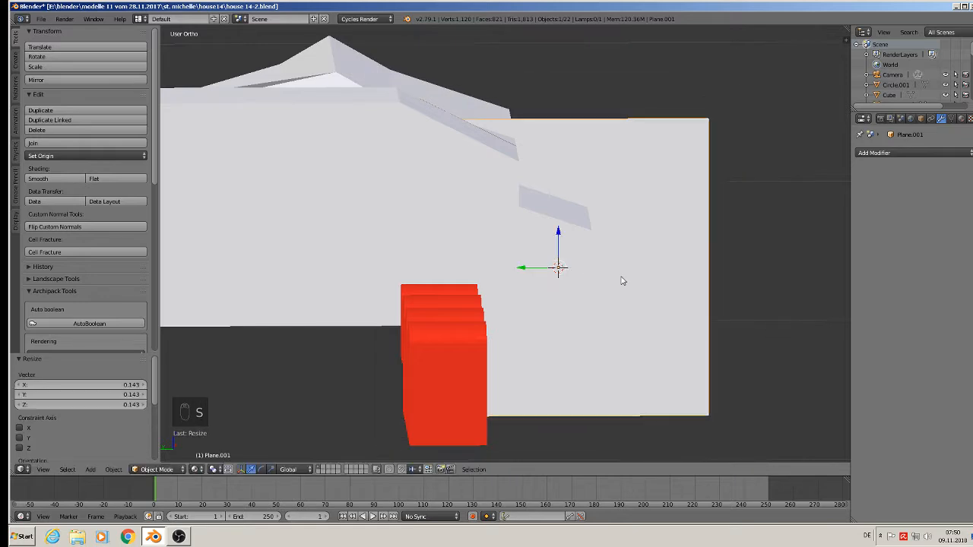
key("s")
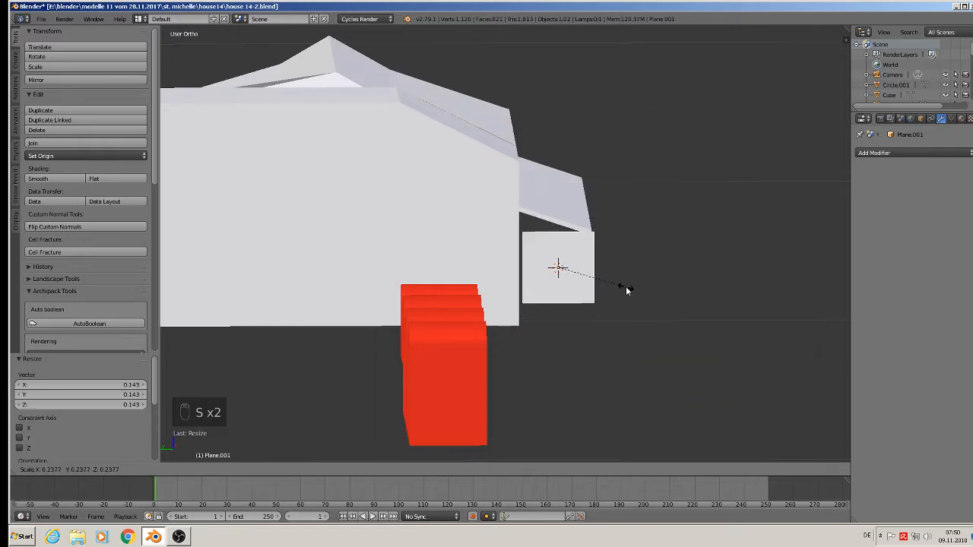
left_click(628, 289)
left_click_drag(540, 266, 536, 267)
mouse_move(536, 263)
middle_mouse_down()
mouse_move(527, 239)
mouse_move(531, 252)
middle_mouse_up()
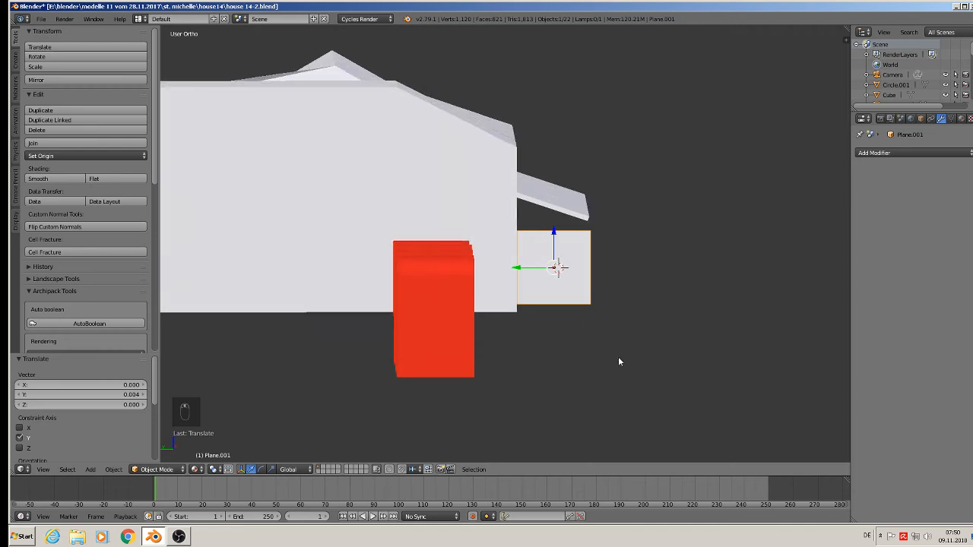
Scale the upright plane by 1.219 along Z, raise its base to the wall's lower edge, and shift it 0.002 along Y
key("s")
key("z")
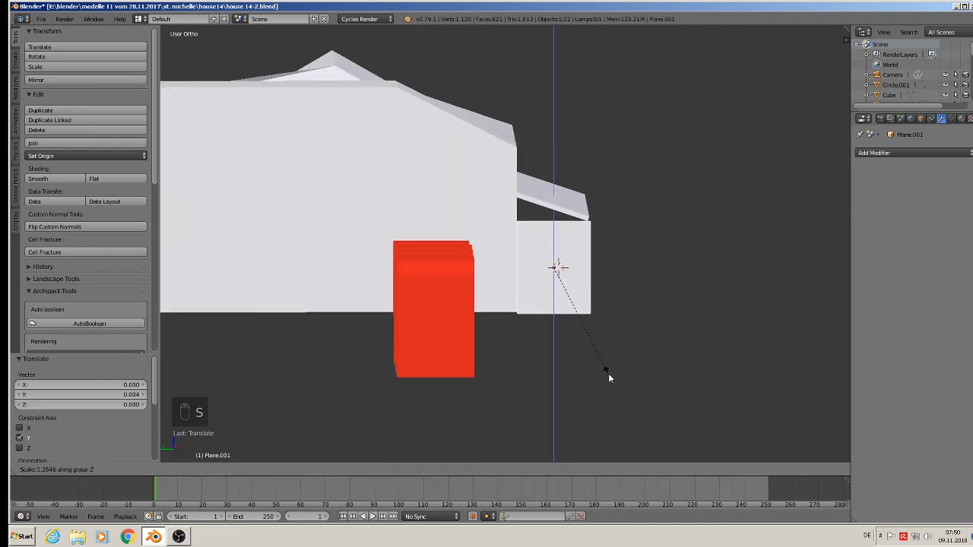
left_click(607, 370)
mouse_move(606, 369)
middle_mouse_down()
mouse_move(592, 365)
mouse_move(609, 360)
middle_mouse_up()
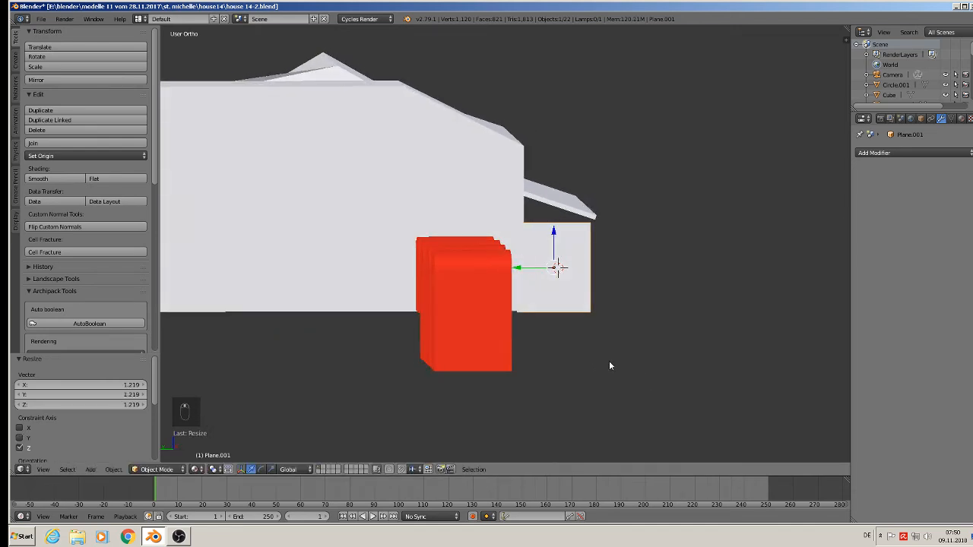
key("KP_3")
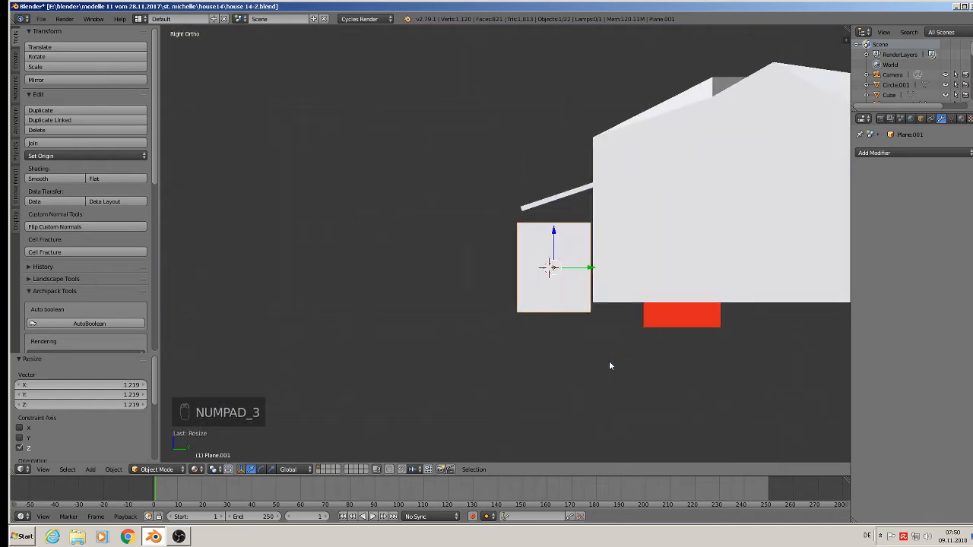
left_click_drag(554, 235, 555, 226)
left_click_drag(590, 264, 593, 266)
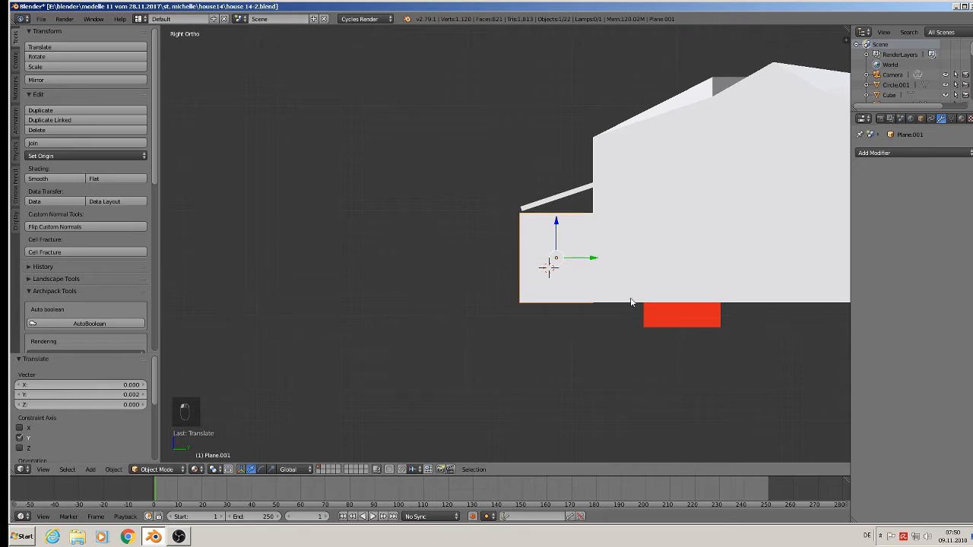
Narrow the upright plane by 0.941 along Y and nudge it 0.00048 along Y toward the wall
key("s")
key("y")
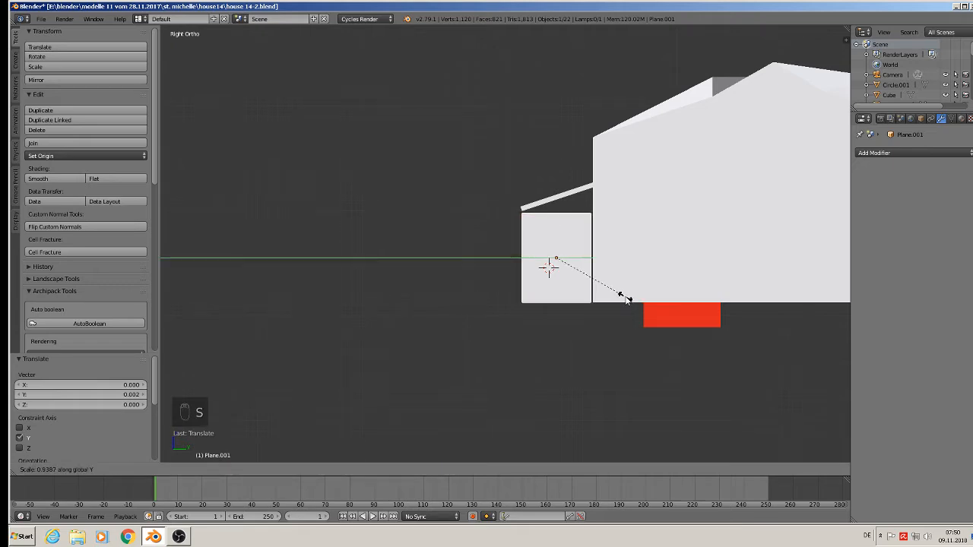
left_click(628, 301)
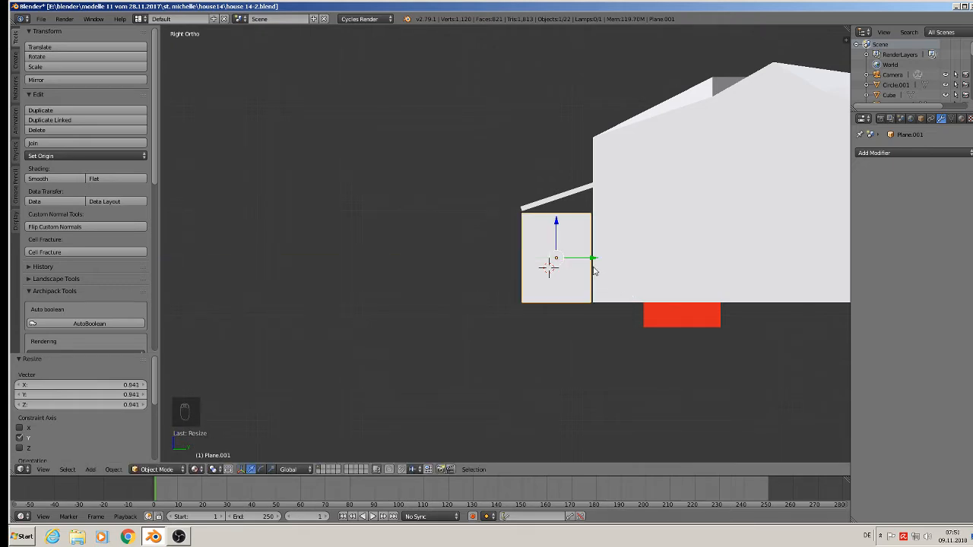
left_click_drag(593, 269, 590, 263)
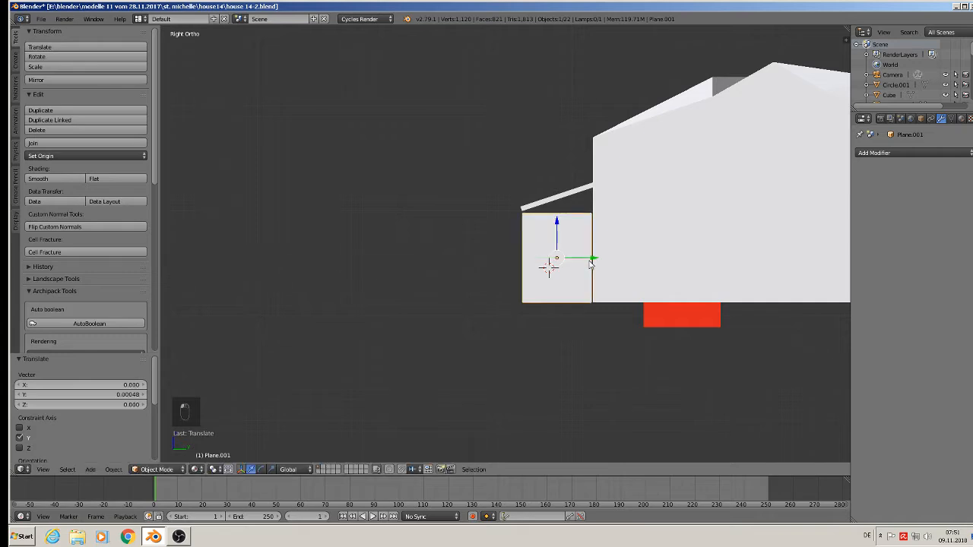
Stretch the upright plane by 1.049 along Z toward the awning's outer edge
key("s")
key("z")
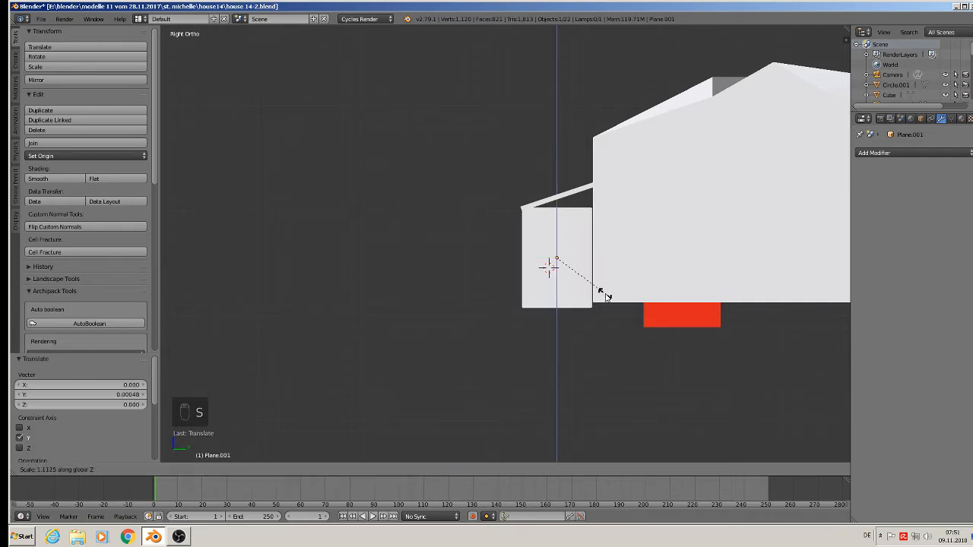
left_click(604, 295)
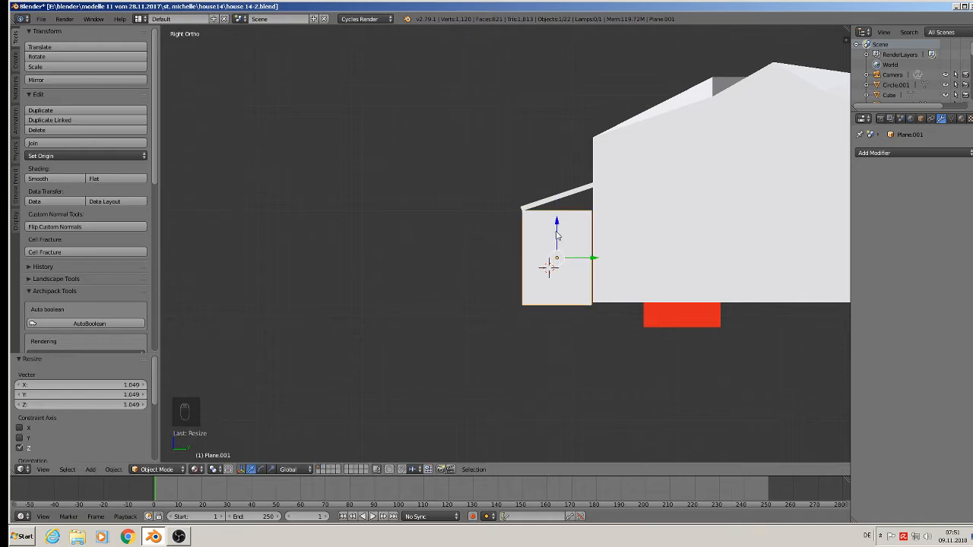
Nudge the upright plane along Z so its base lines up with the wall's lower edge, and open its mesh for editing
left_click_drag(556, 225, 558, 228)
scroll(557, 228, "up", 2)
key("Tab")
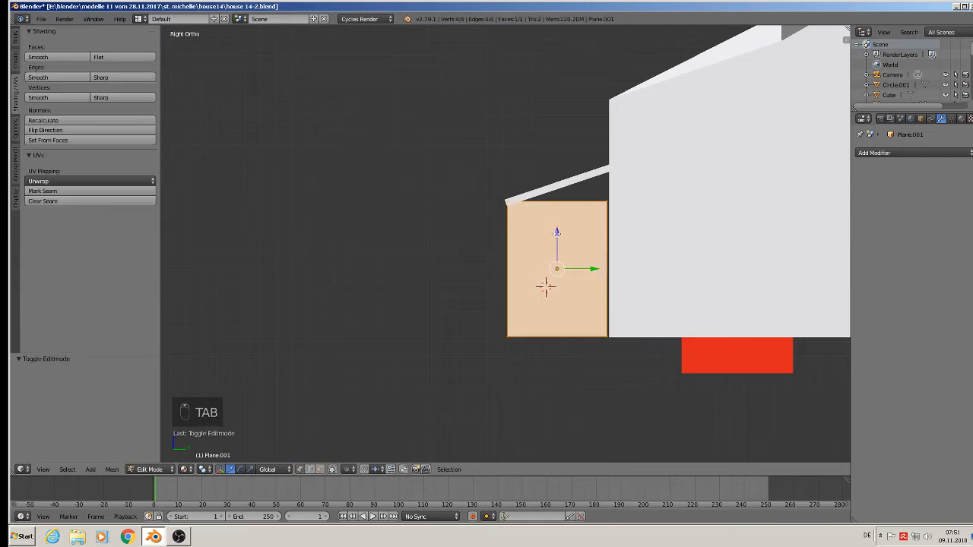
scroll(557, 235, "up", 3)
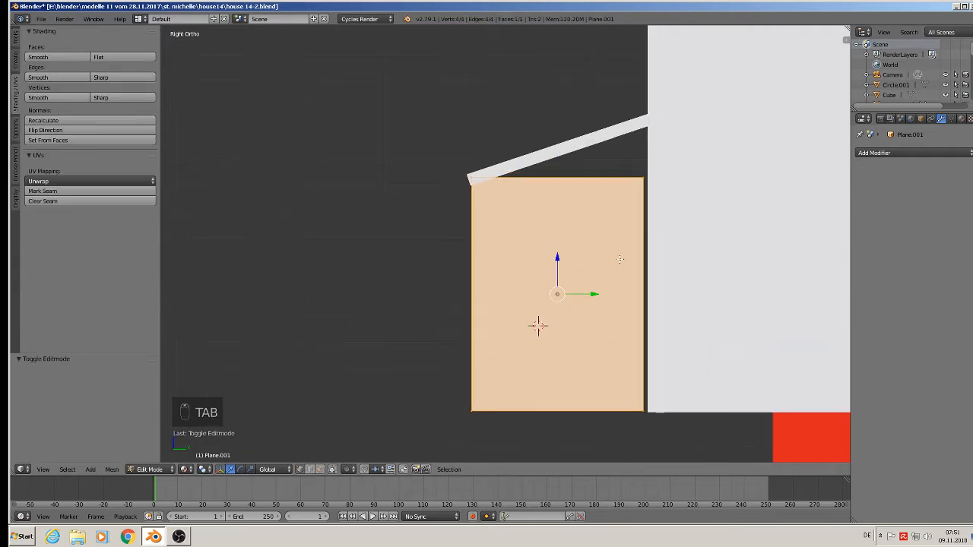
Examine the reference street photos for the construction of the glazed side panel beneath the awning
scroll(601, 282, "down", 3)
middle_click_drag(602, 282, 705, 344)
scroll(706, 345, "down", 5)
scroll(440, 216, "up", 8)
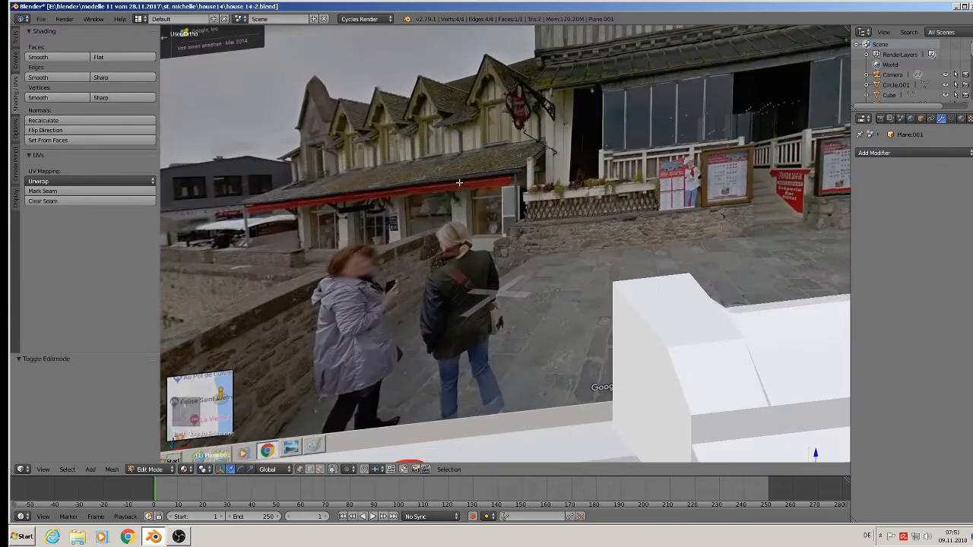
scroll(440, 216, "up", 3)
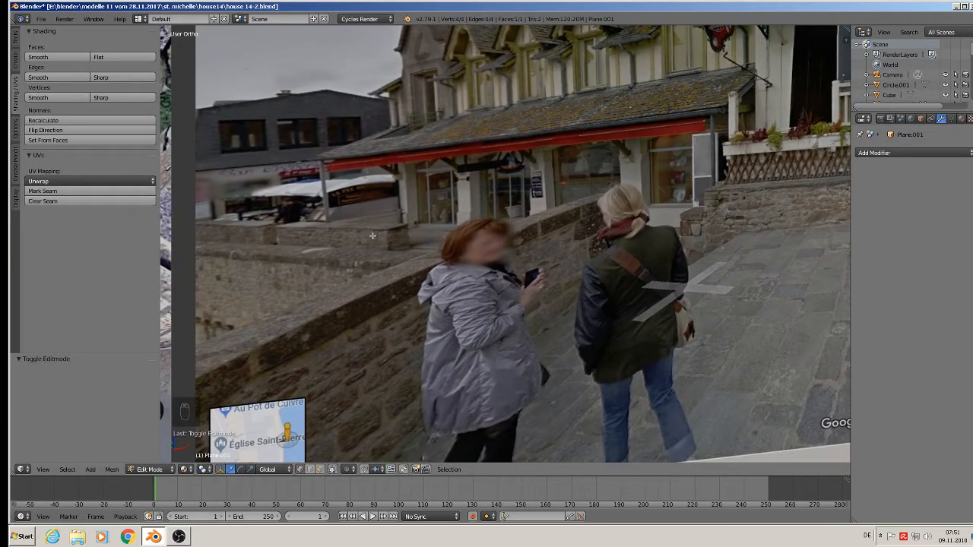
scroll(373, 236, "down", 4)
scroll(439, 328, "up", 4)
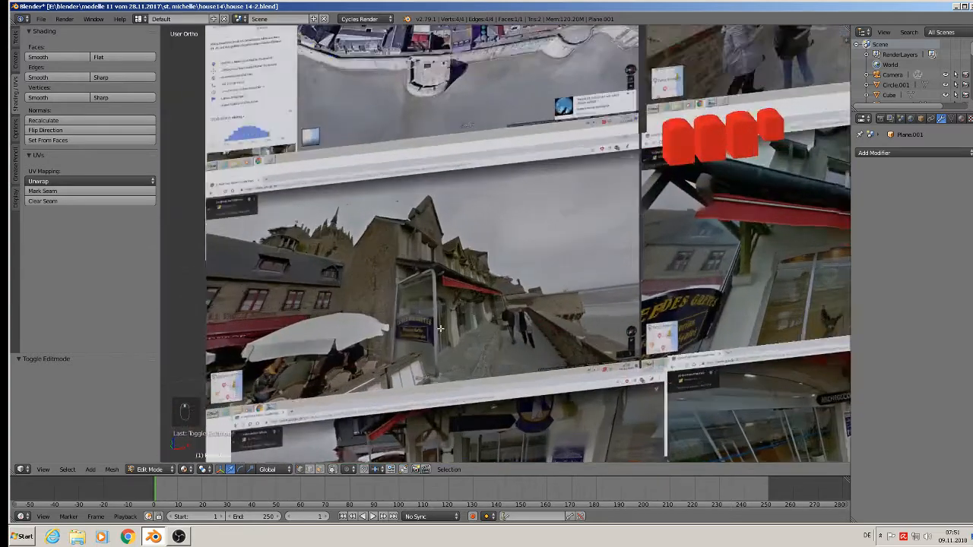
scroll(439, 328, "up", 4)
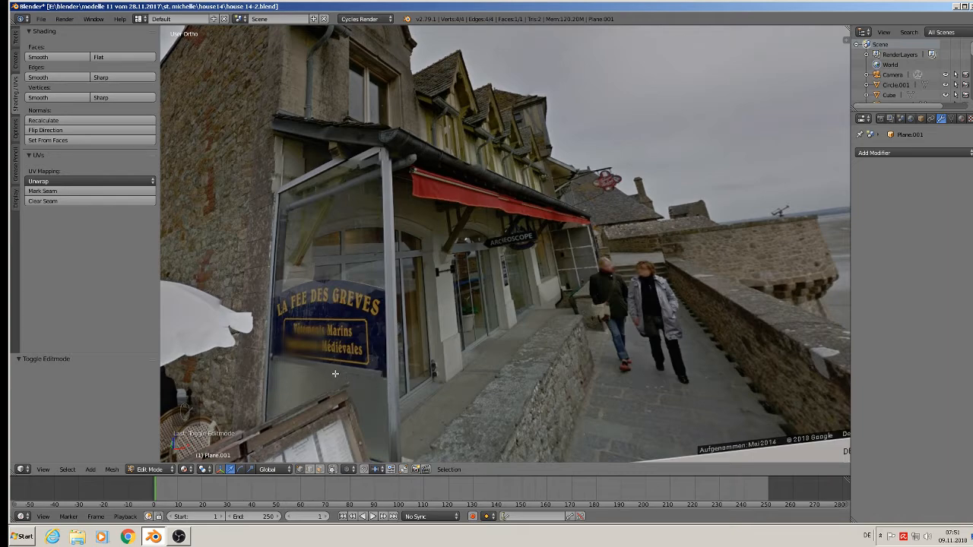
scroll(335, 373, "down", 4)
scroll(395, 281, "up", 4)
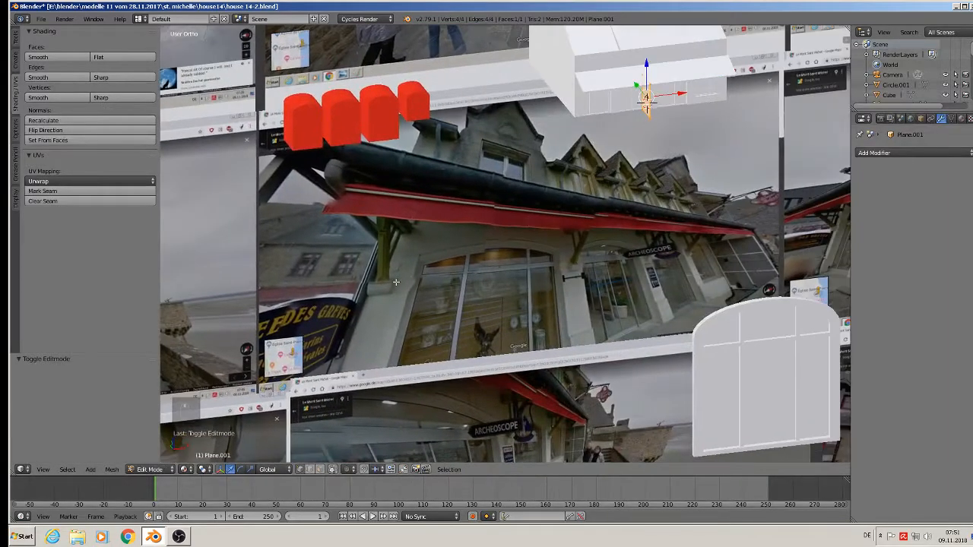
scroll(395, 282, "down", 3)
scroll(452, 234, "up", 6)
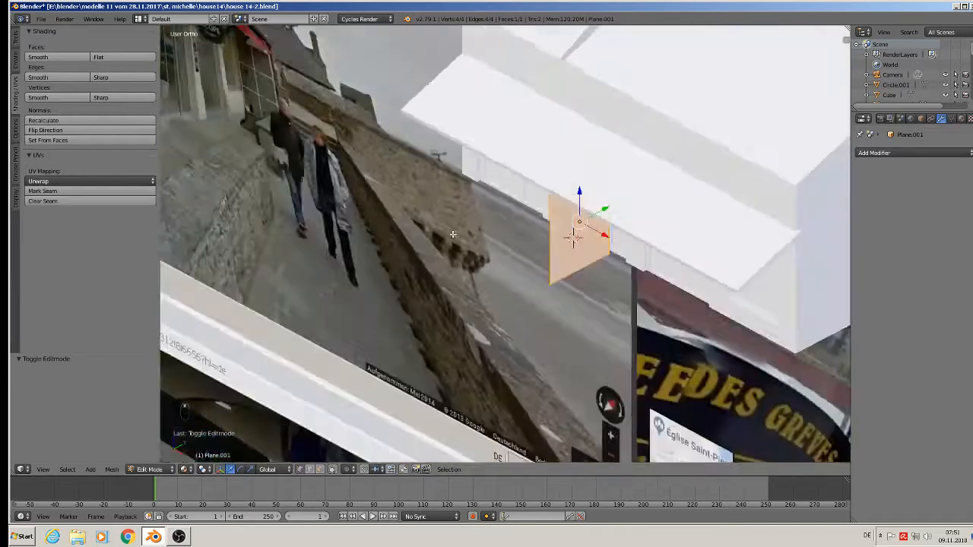
Extrude the upright plane's face inward at scale 0.859 to form a border, and stretch the inner face by 1.047 along Z
middle_click_drag(452, 234, 411, 196)
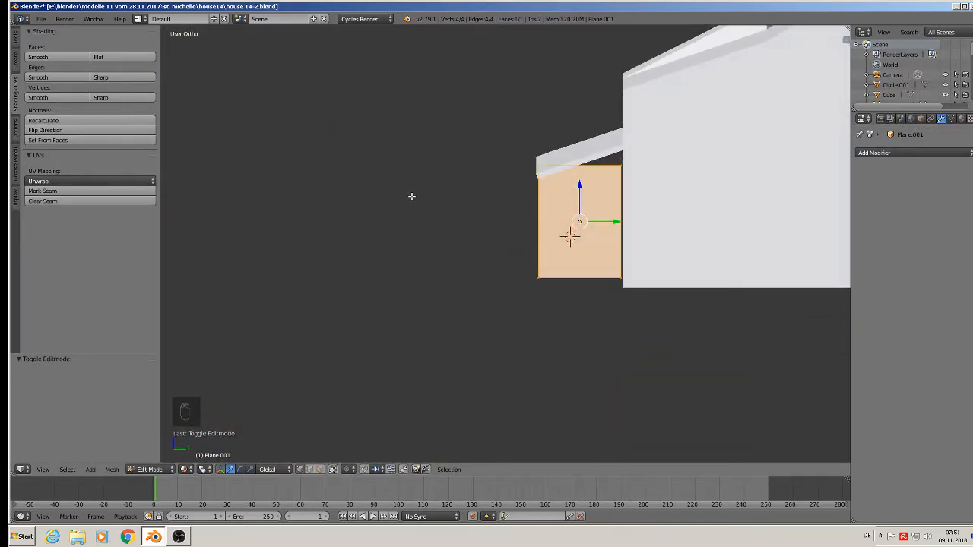
scroll(514, 210, "up", 3)
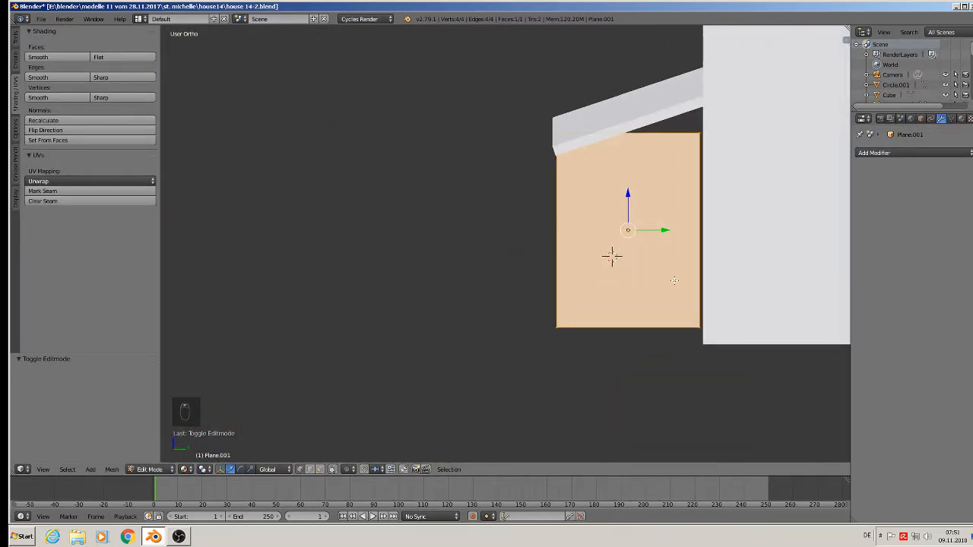
key("e")
key("s")
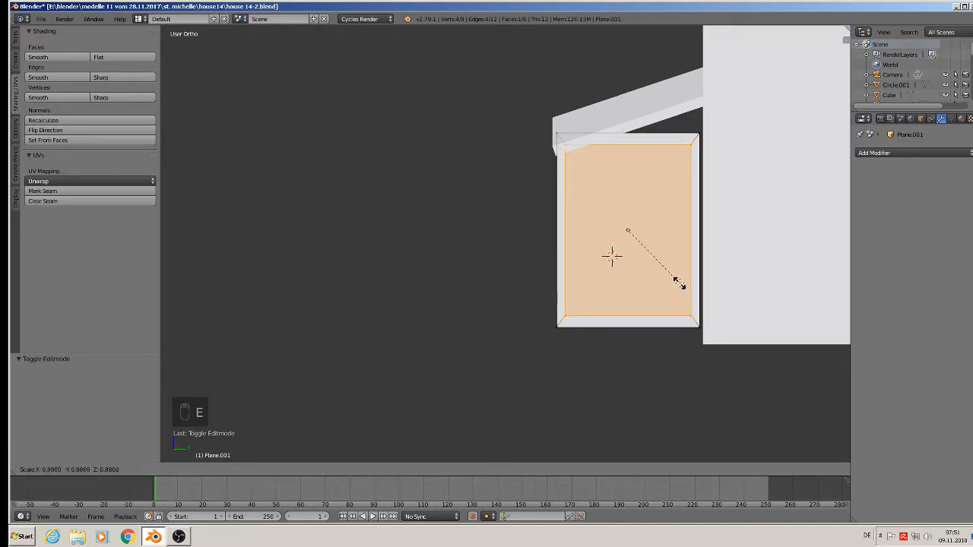
left_click(679, 281)
key("s")
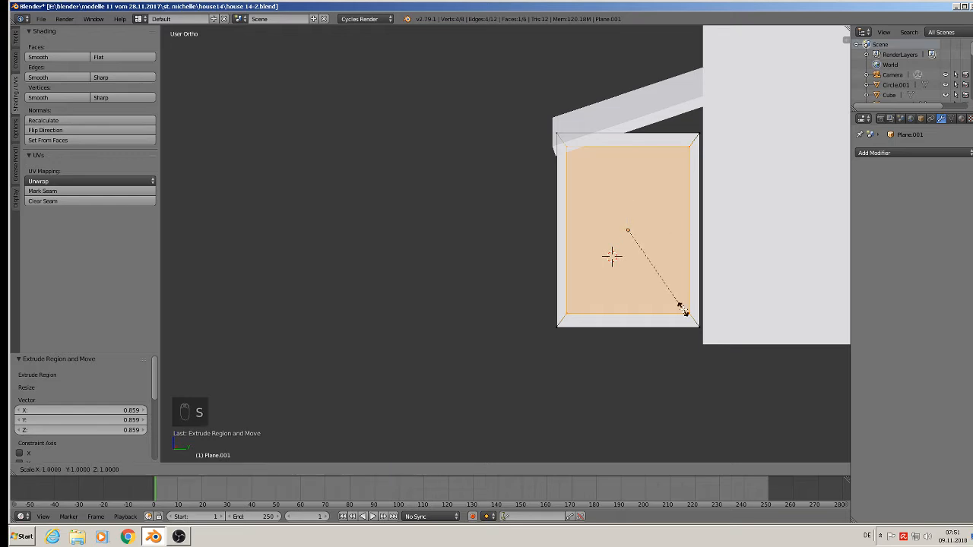
key("z")
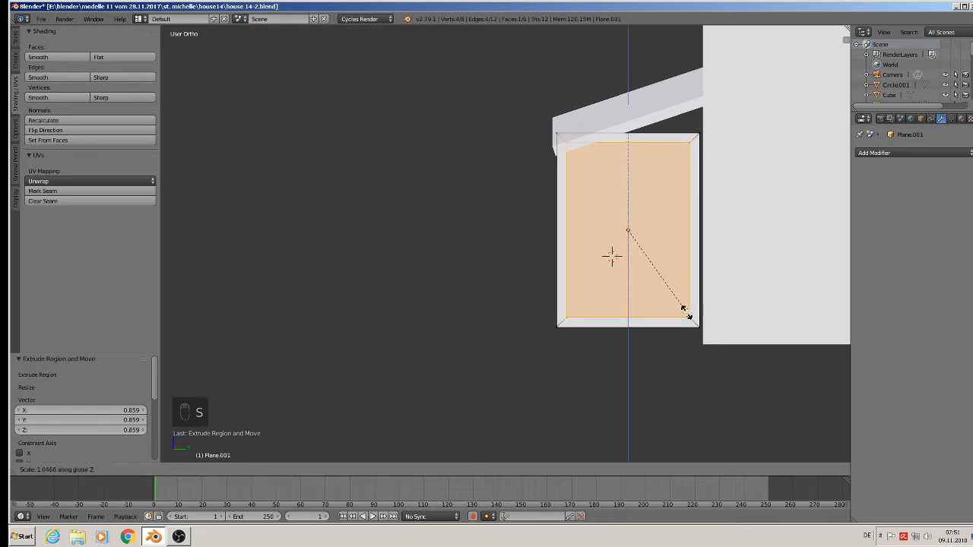
left_click(684, 311)
Delete the inner face and the full-size face behind it, keeping only the border as an open frame
key("x")
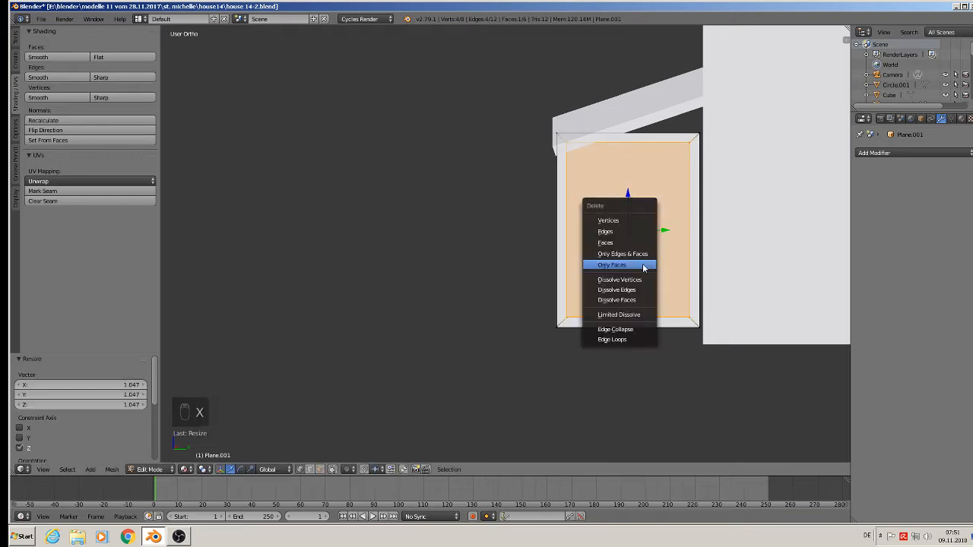
left_click(643, 266)
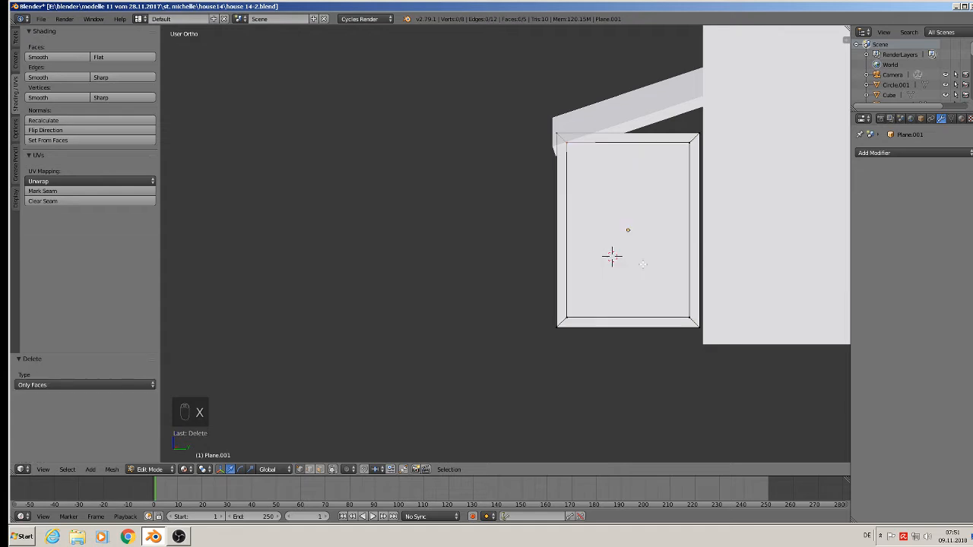
middle_click_drag(618, 235, 587, 298)
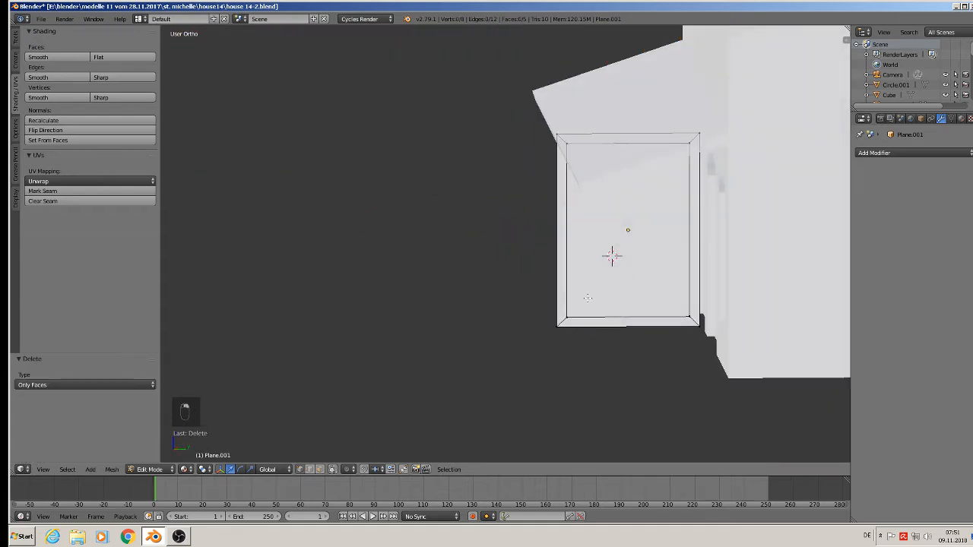
left_click(320, 470)
right_click(650, 242)
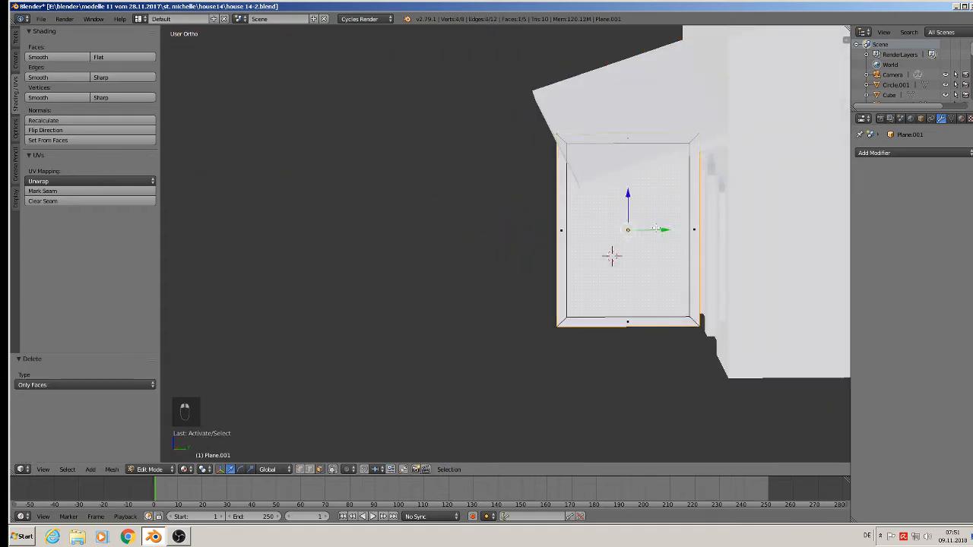
key("x")
left_click(657, 231)
middle_click_drag(656, 228, 695, 286)
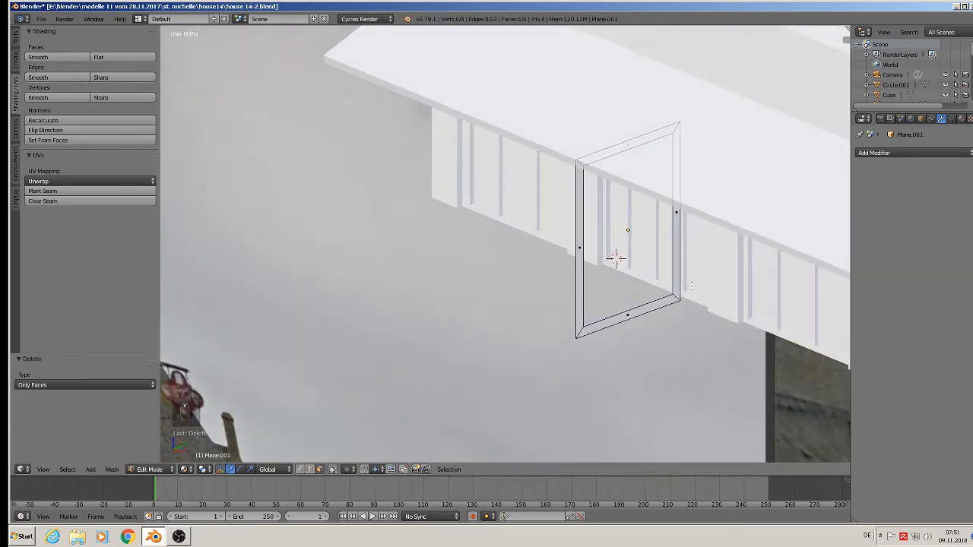
Extrude the whole frame and move the extrusion -0.004 along X to give it thickness
key("a")
key("e")
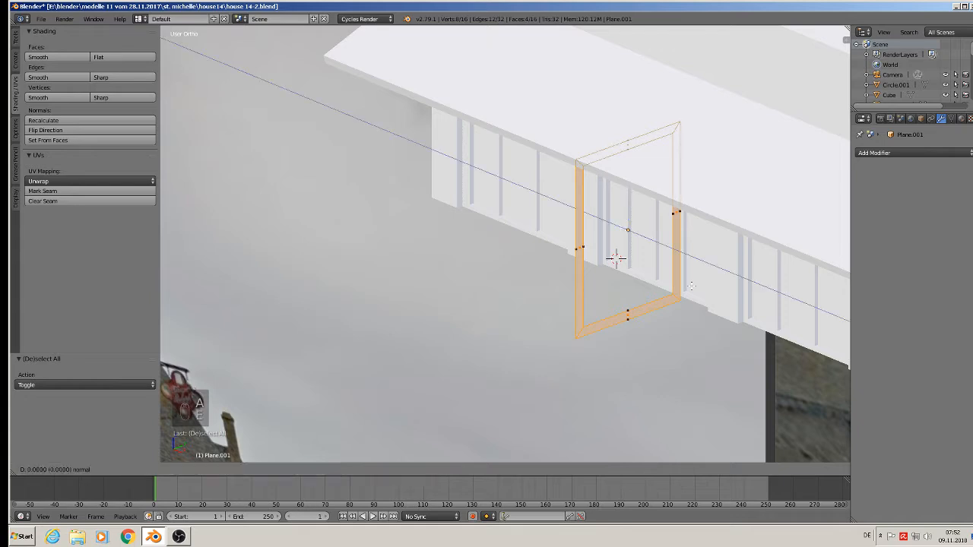
right_click(697, 238)
key("g")
key("x")
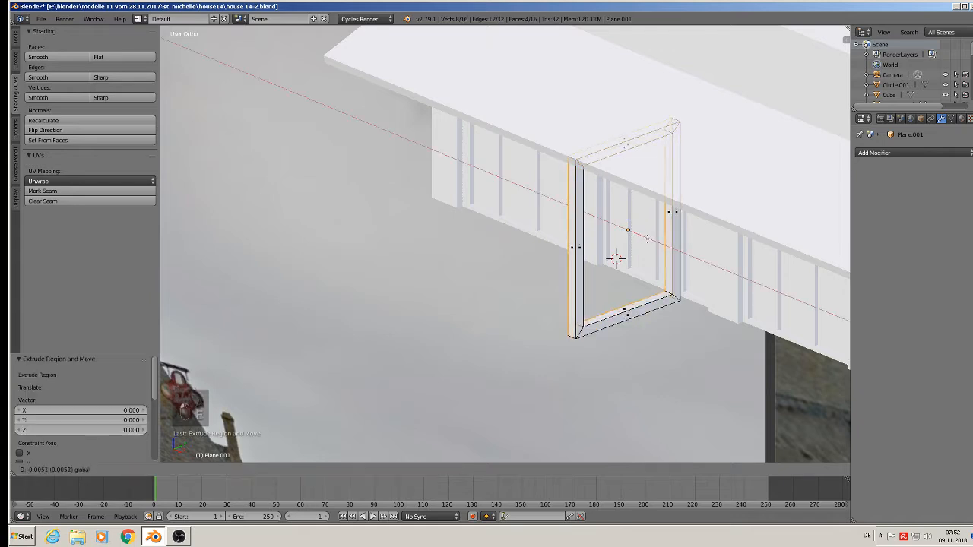
left_click(650, 240)
middle_click_drag(652, 243, 670, 279)
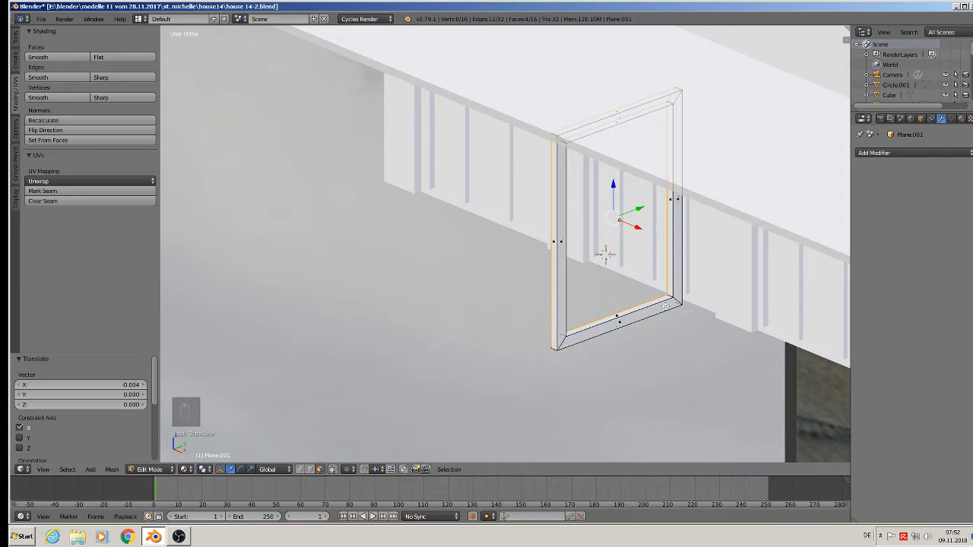
Duplicate the frame's inner edge loop, extrude the copy -0.003 along X, and fill its end with a face
right_click(576, 215, "alt")
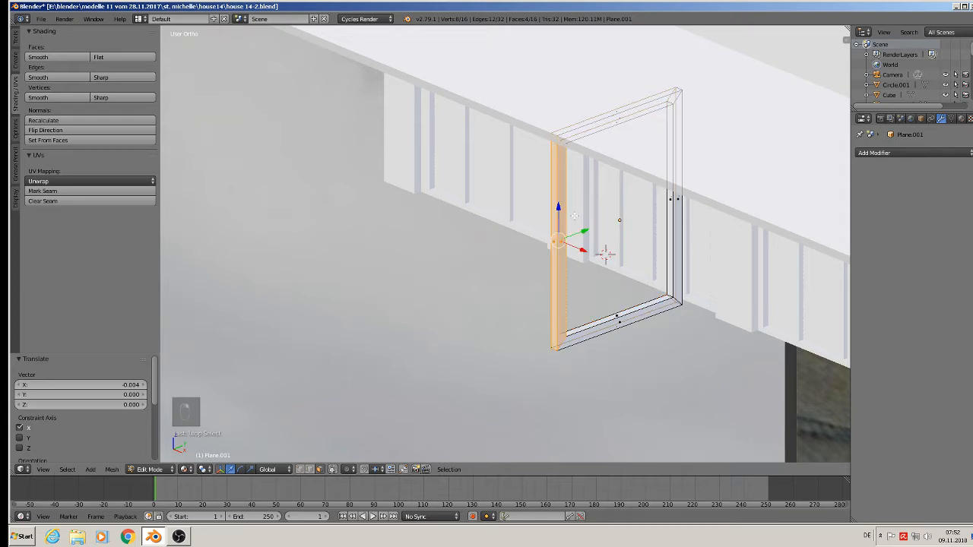
left_click(302, 472)
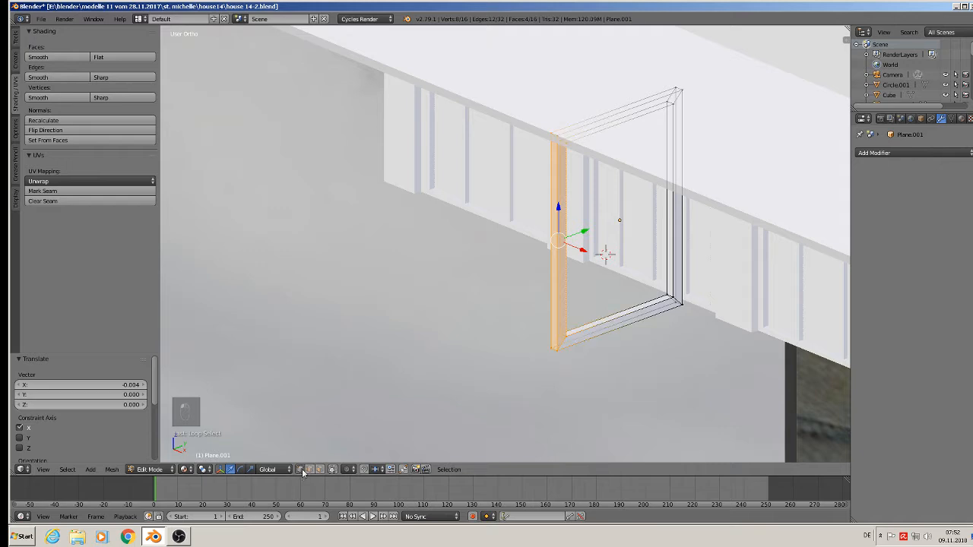
right_click(598, 320, "alt")
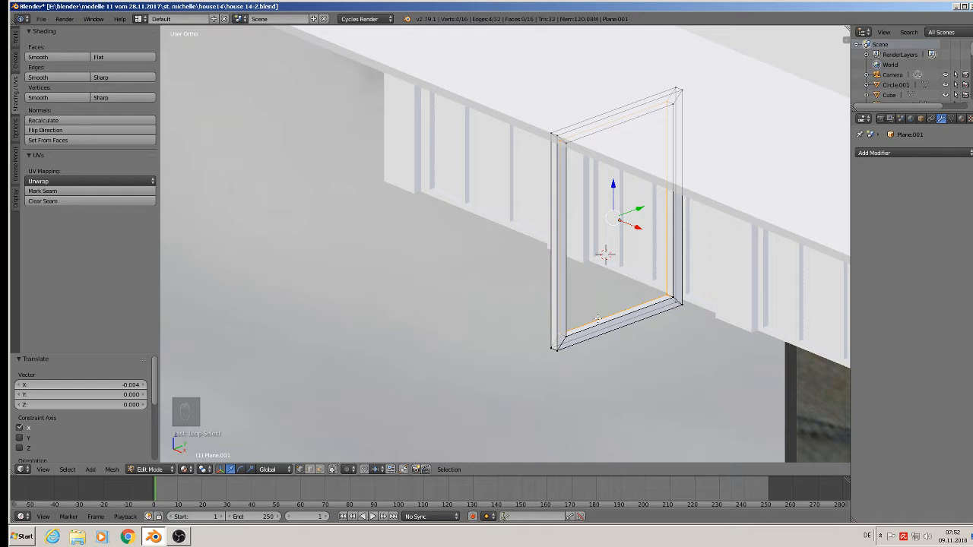
key("shift+d")
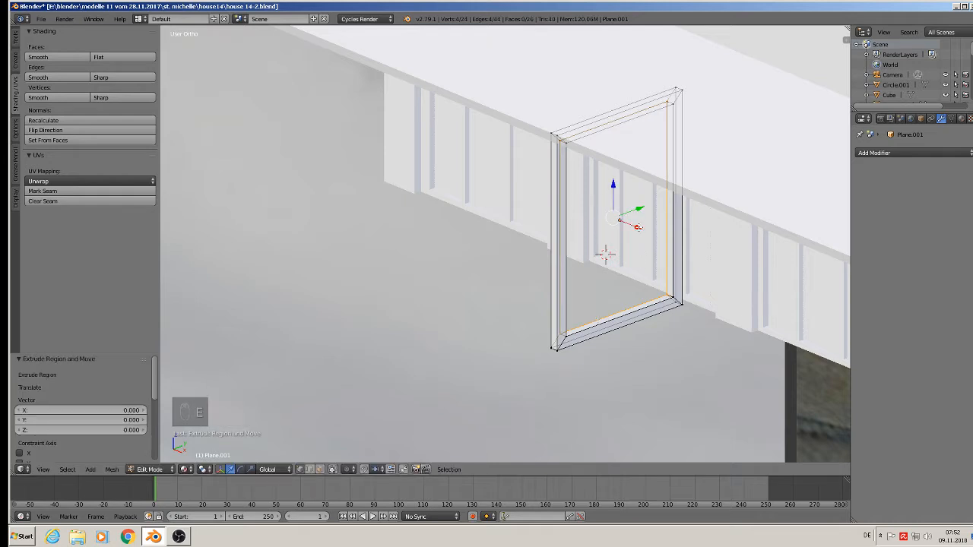
key("e")
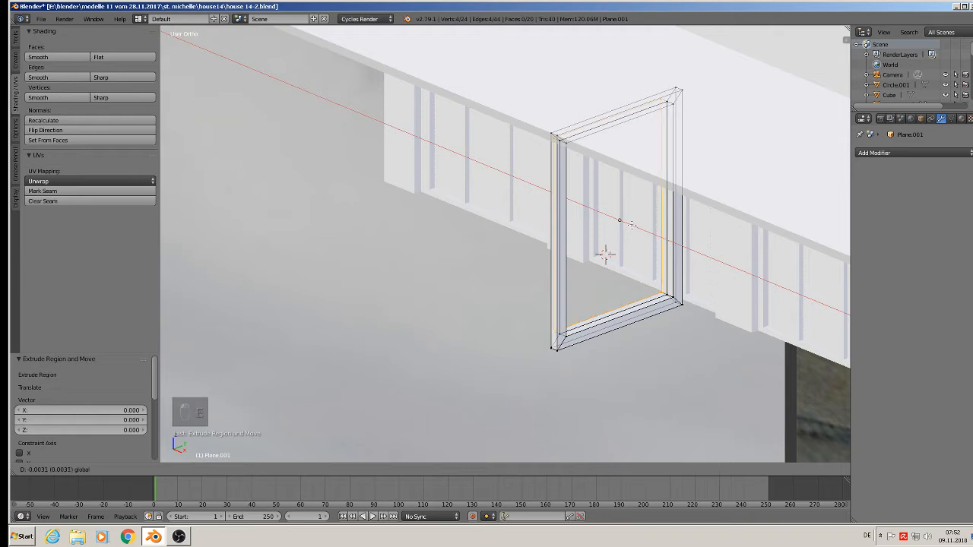
left_click(630, 225)
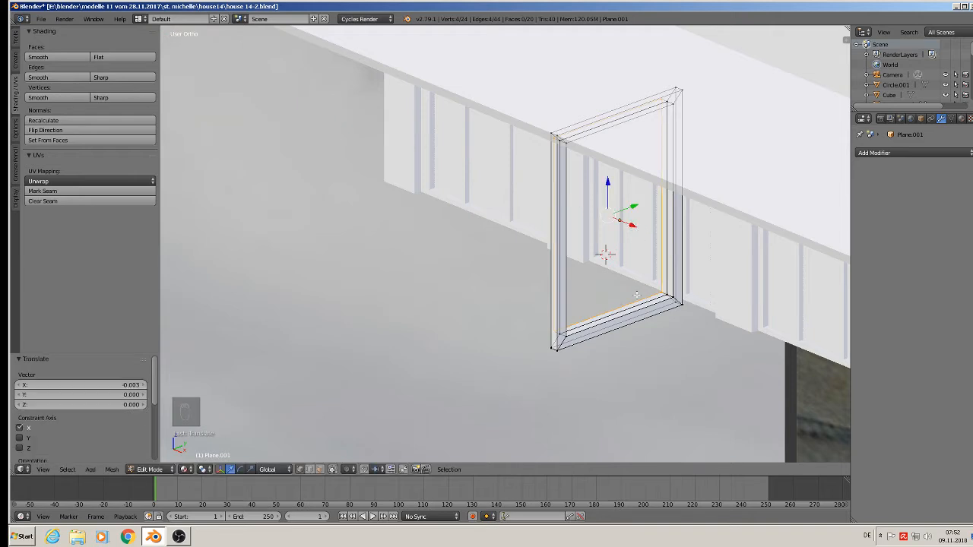
key("f")
Move the linked pane out of the frame along X and close its open side with a face
scroll(639, 303, "up", 3)
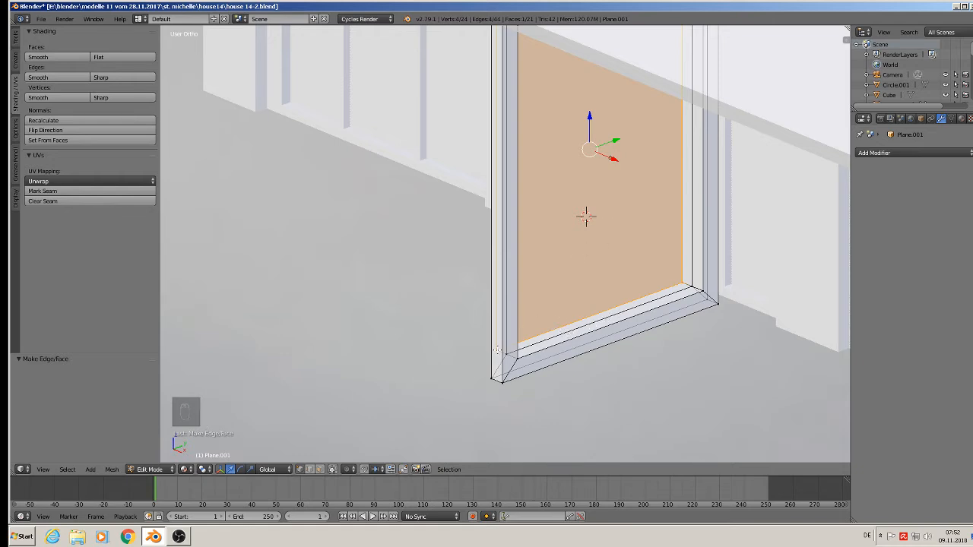
key("l")
left_click_drag(609, 160, 577, 146)
key("Tab")
key("Tab")
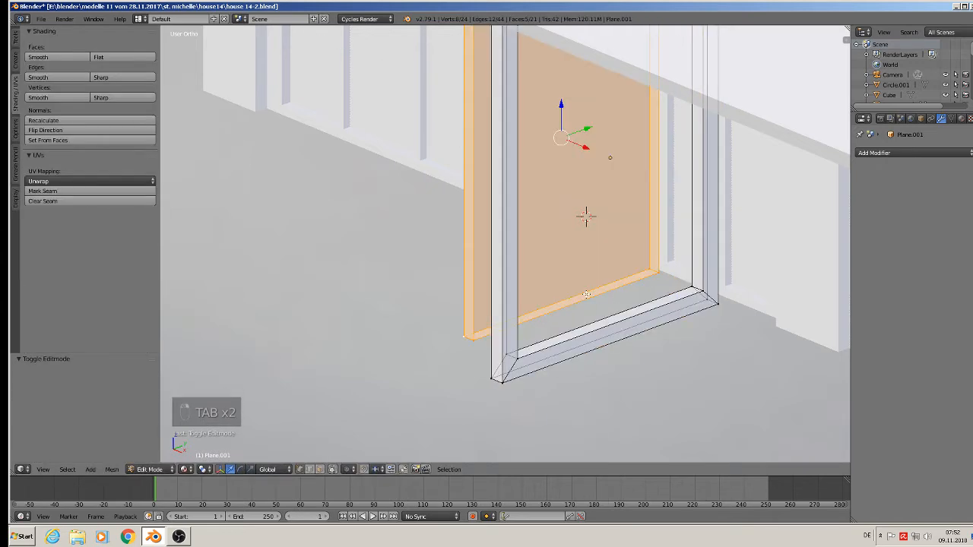
right_click(581, 302, "alt")
key("f")
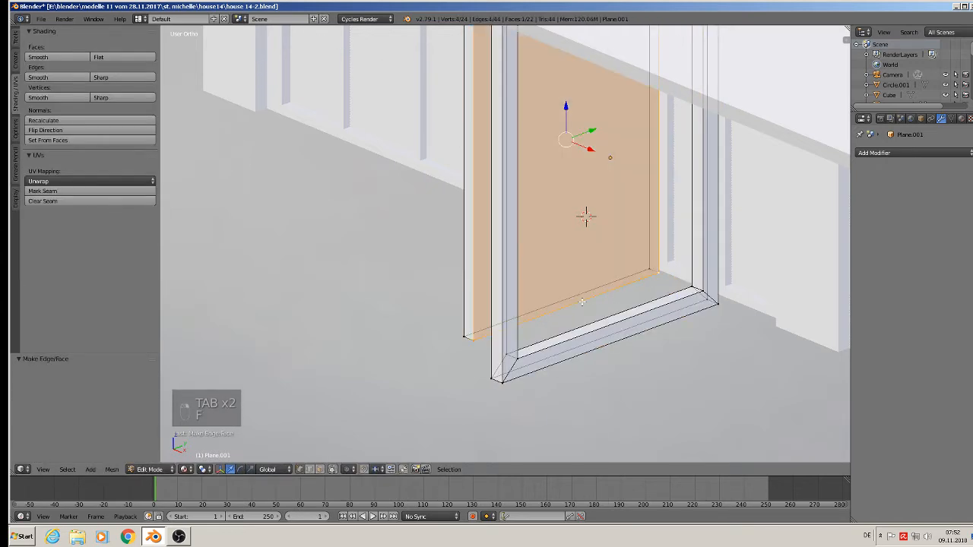
key("Tab")
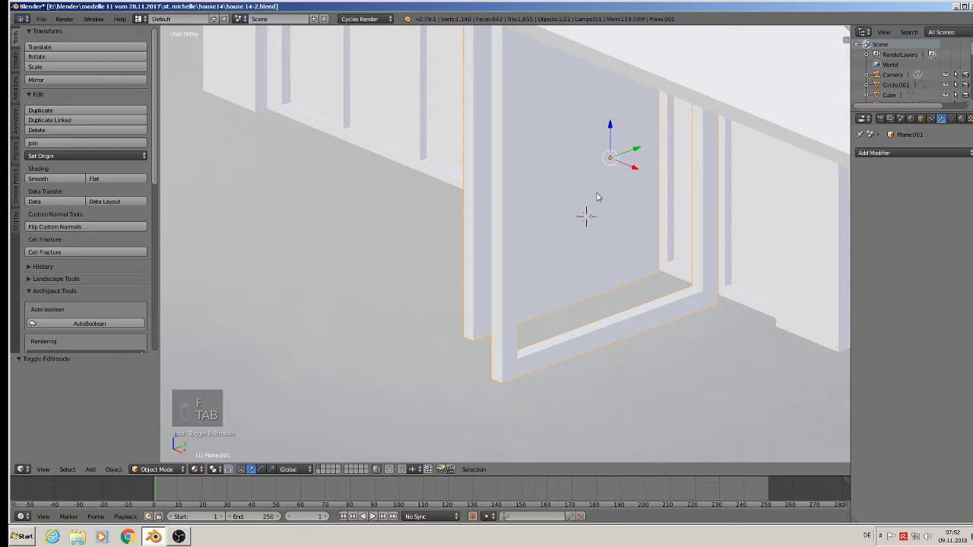
Thin the linked pane to about 0.47 along X, move it back along X into the frame, and finish editing the mesh
key("Tab")
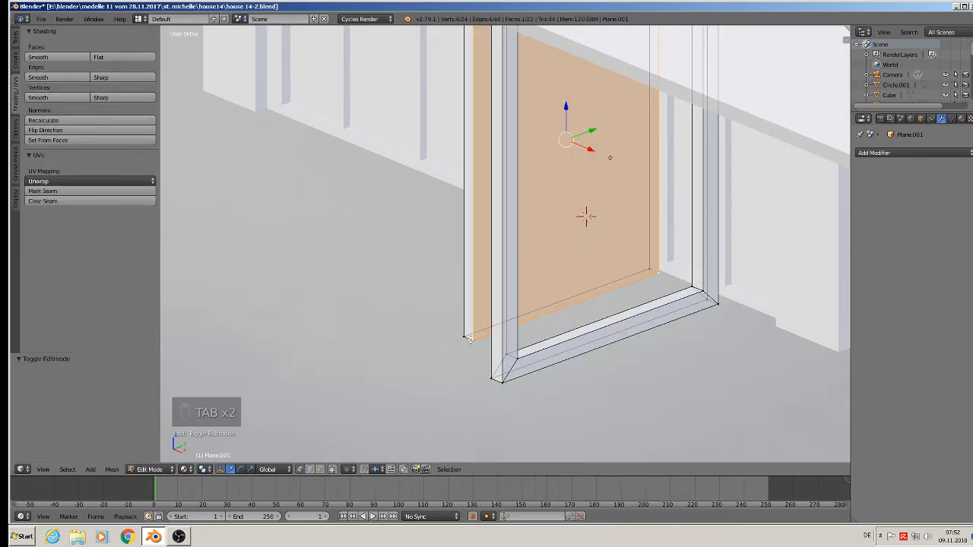
key("l")
key("s")
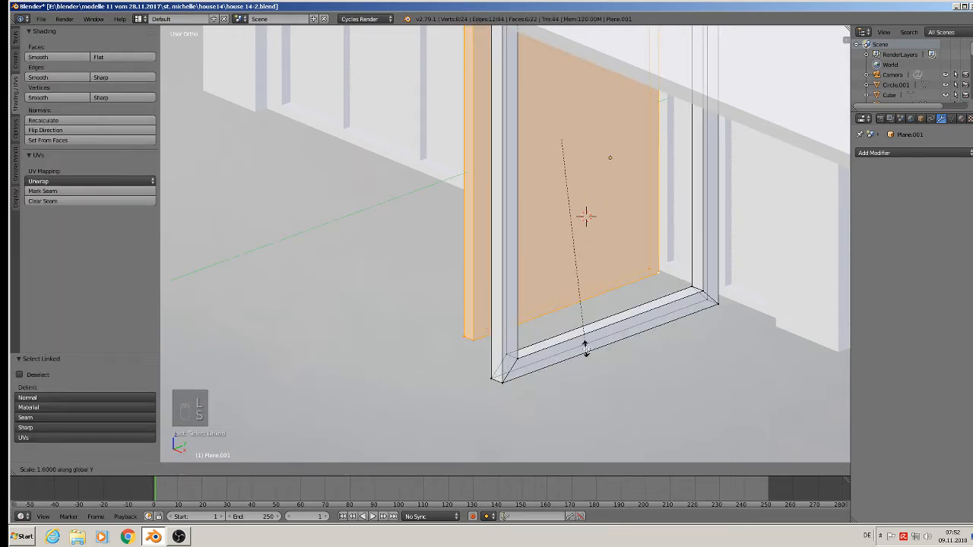
key("x")
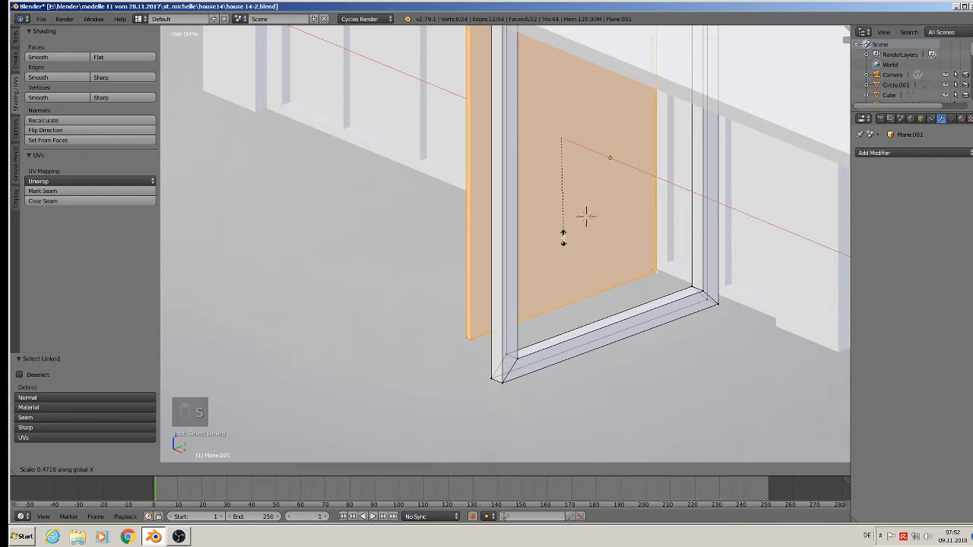
left_click(564, 237)
left_click_drag(595, 142, 624, 189)
scroll(631, 209, "down", 4)
key("Tab")
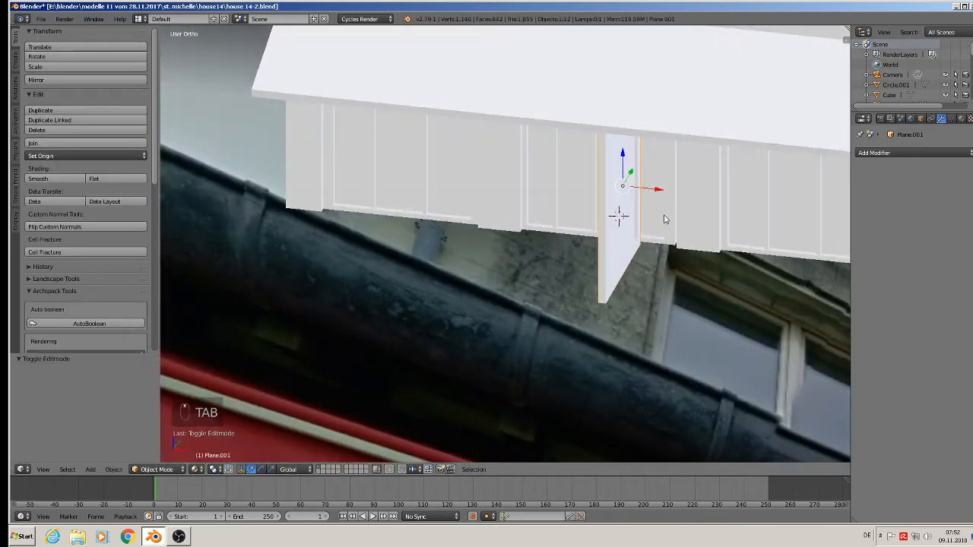
Try to move the glass side panel together with the arched front piece -0.139 along X, and undo the move
middle_click_drag(665, 218, 592, 199)
right_click(576, 192, "shift")
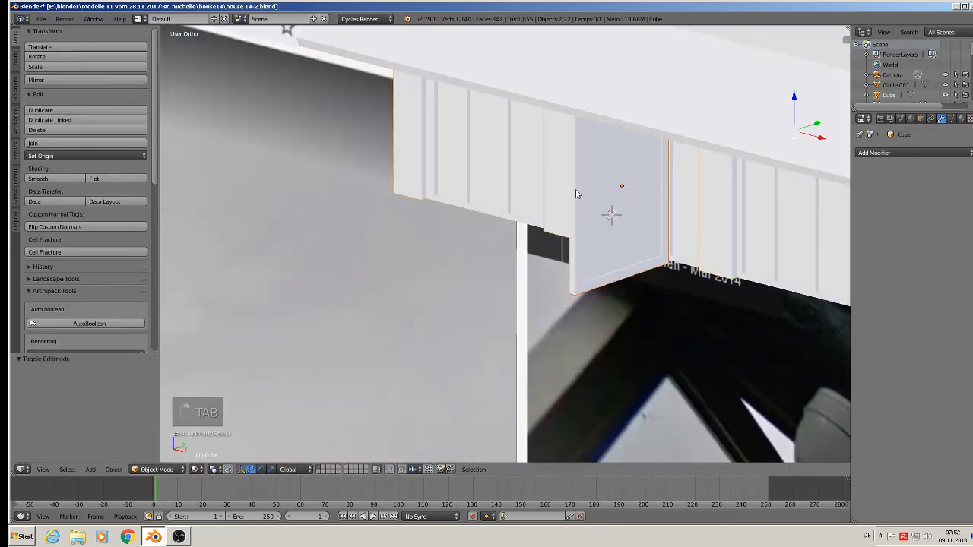
right_click(578, 194)
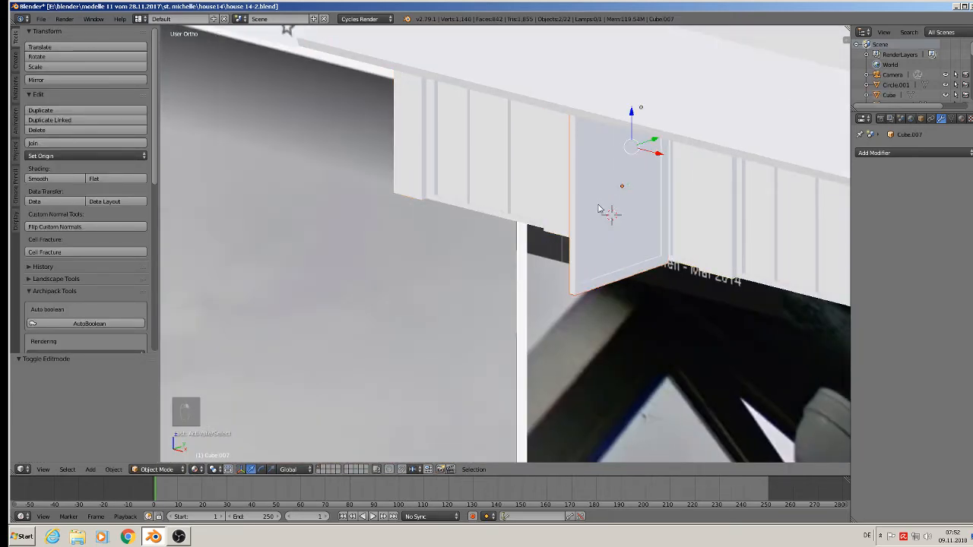
middle_click_drag(599, 209, 678, 190)
key("g")
key("x")
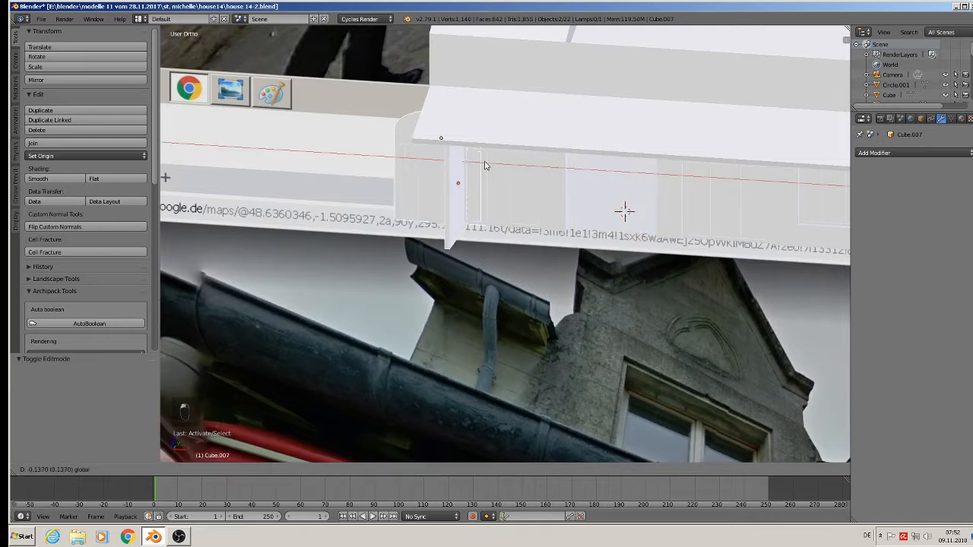
left_click(483, 165)
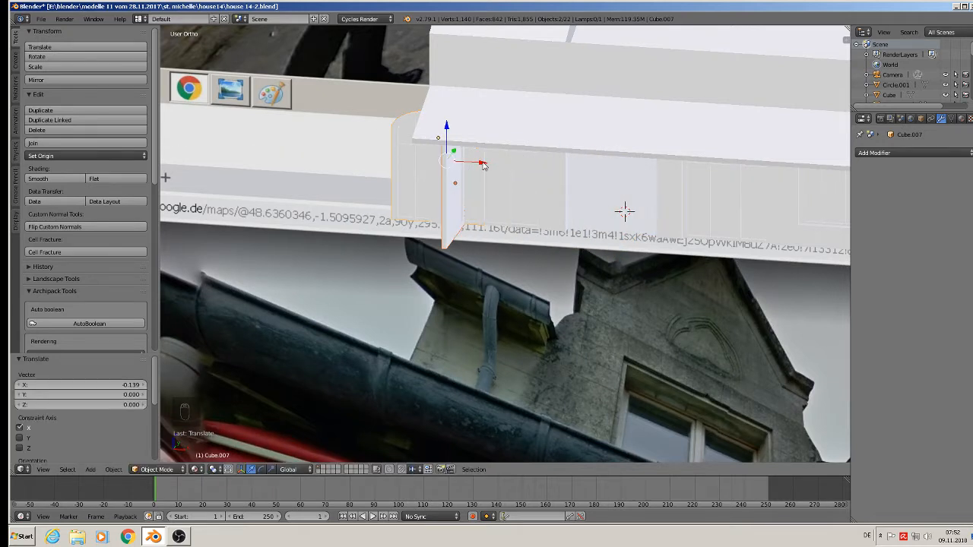
key("ctrl+z")
Select the glass side panel and the arched front piece together and move them -0.032 along X
right_click(617, 206)
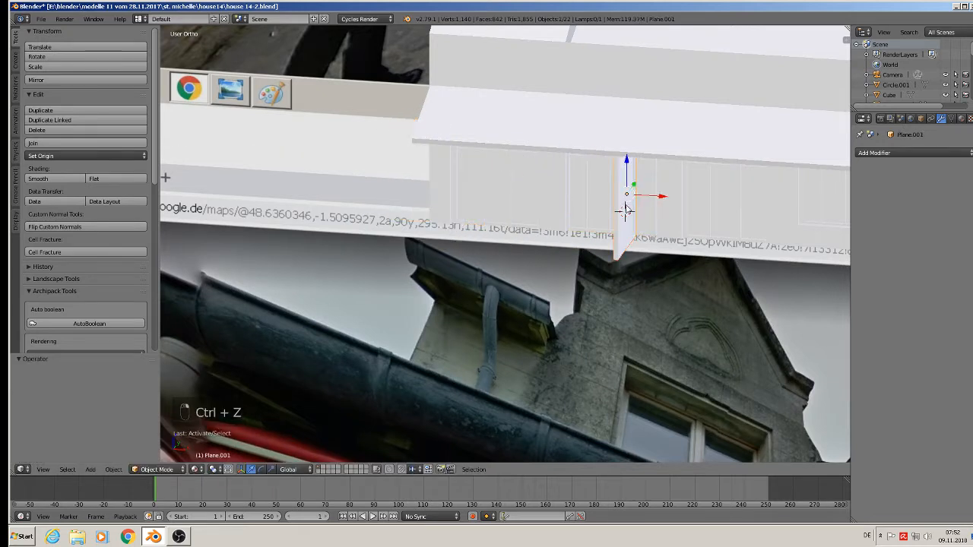
right_click(625, 207, "shift")
key("g")
key("x")
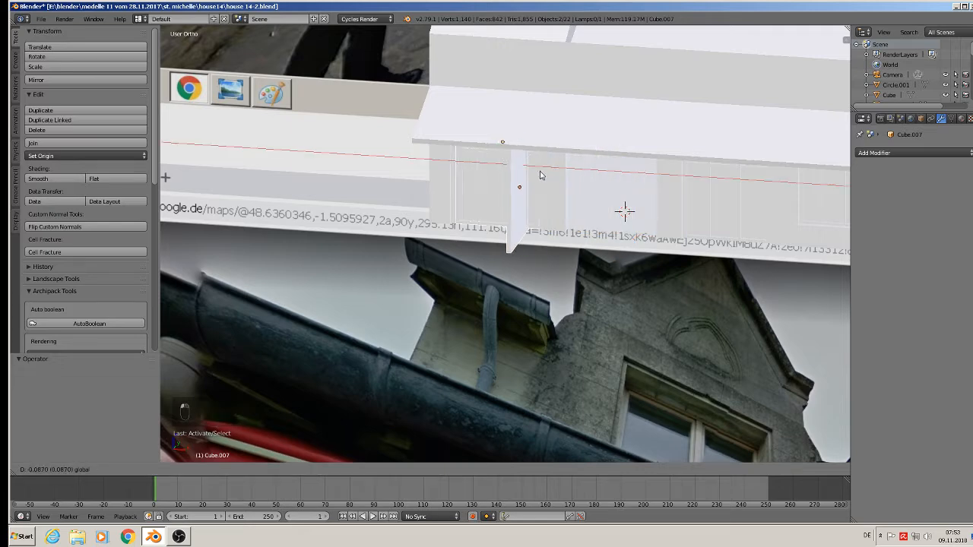
left_click(540, 175)
scroll(542, 180, "up", 5)
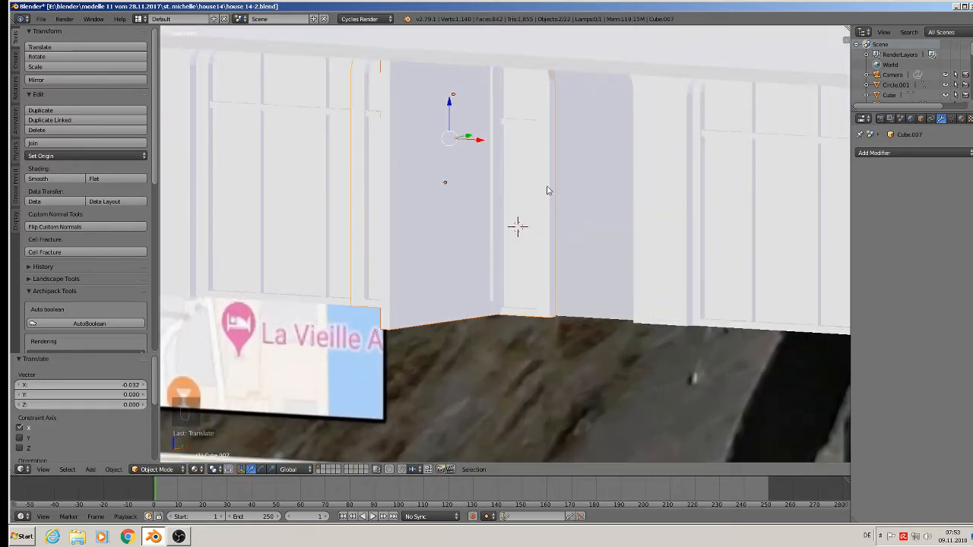
Move only the glass side panel -0.099 along X towards the awning's end
right_click(487, 159)
key("g")
key("x")
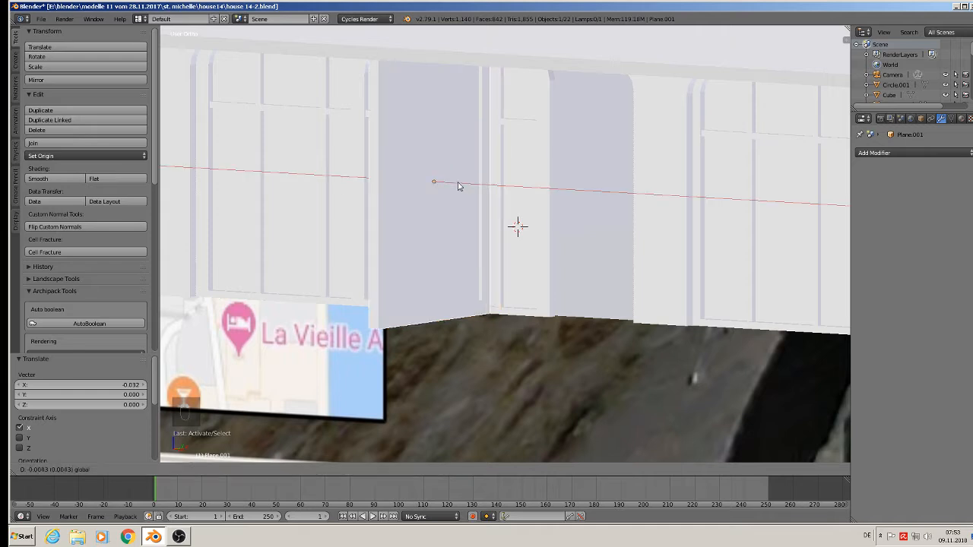
left_click(222, 152)
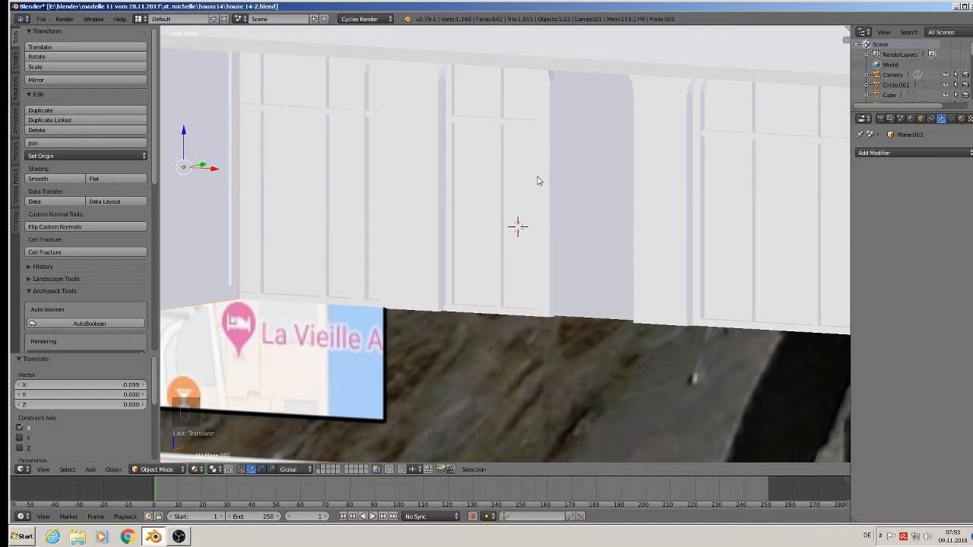
Move the arched front piece back 0.032 along X
right_click(516, 153)
left_click_drag(485, 97, 568, 118)
scroll(544, 142, "down", 3)
middle_click_drag(475, 162, 498, 173, "shift")
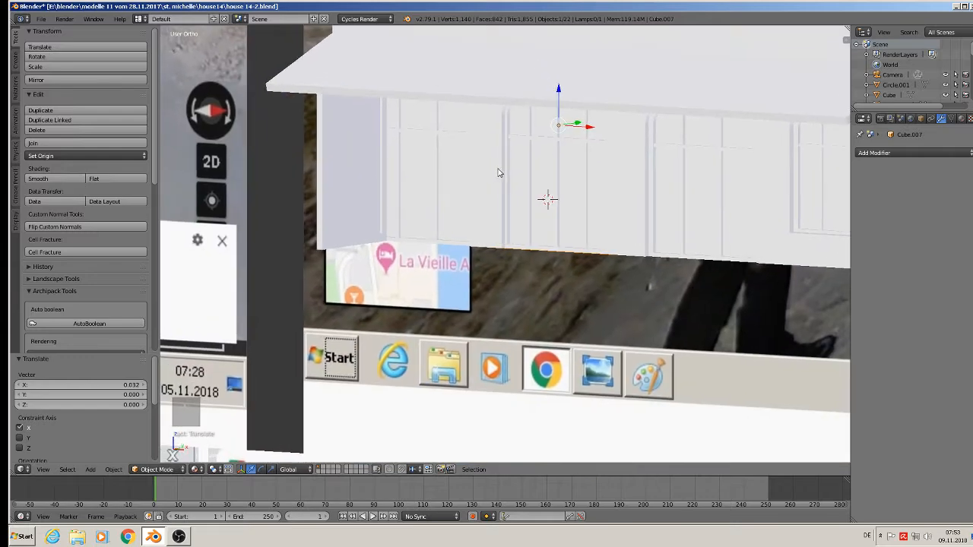
Move the glass side panel -0.035 along X to the awning's outer end, and nudge it back 0.003 along X
right_click(390, 166)
middle_click_drag(383, 176, 396, 175)
left_click(392, 173)
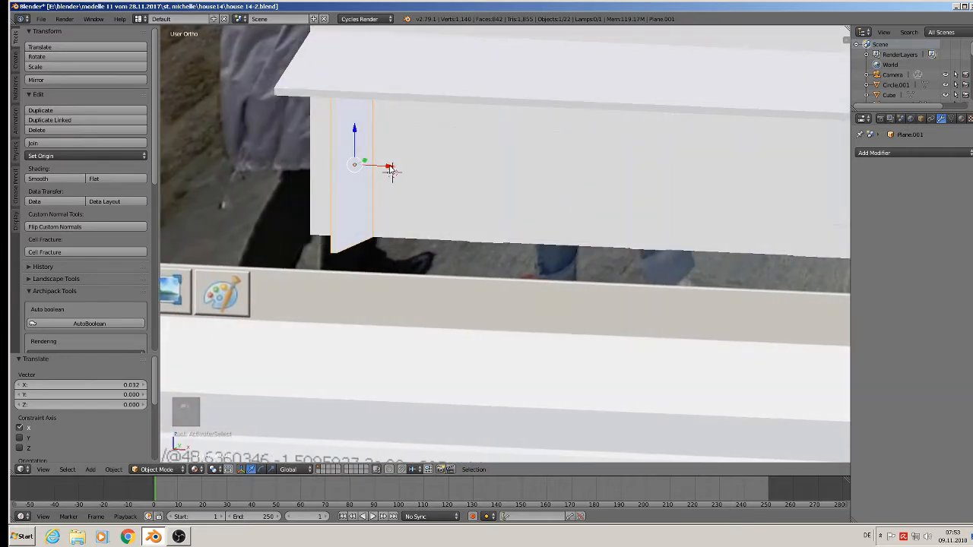
left_click_drag(390, 166, 335, 164)
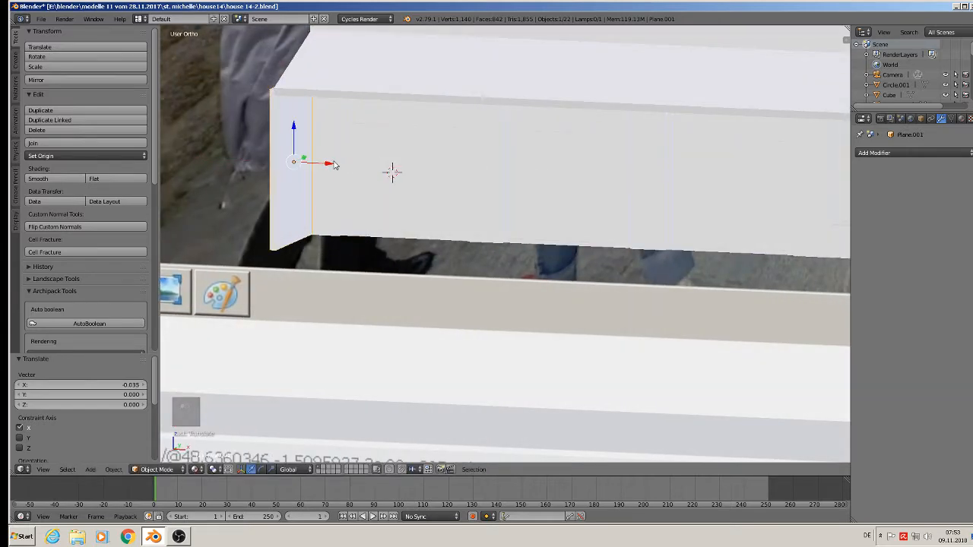
middle_click_drag(334, 164, 369, 171)
scroll(363, 169, "up", 2)
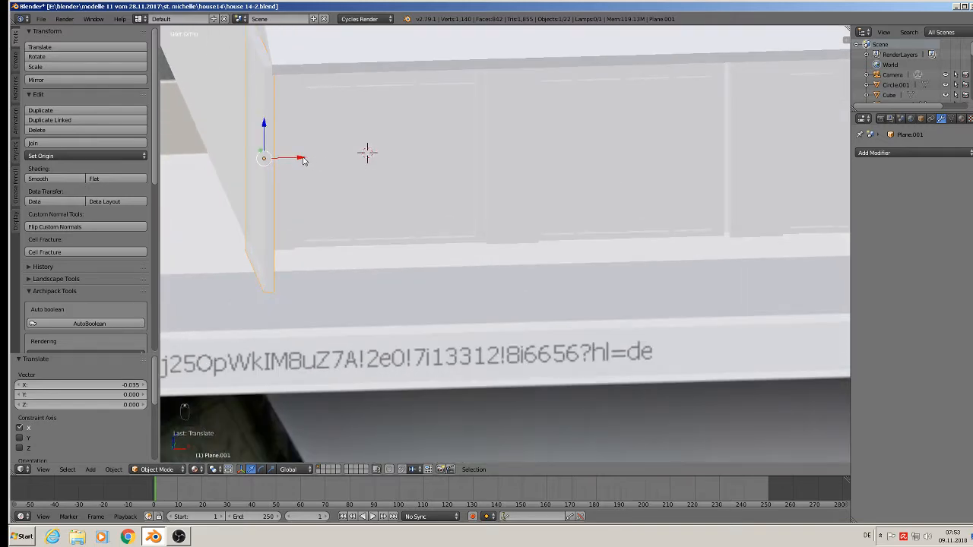
left_click_drag(303, 161, 310, 158)
middle_click_drag(310, 158, 323, 163)
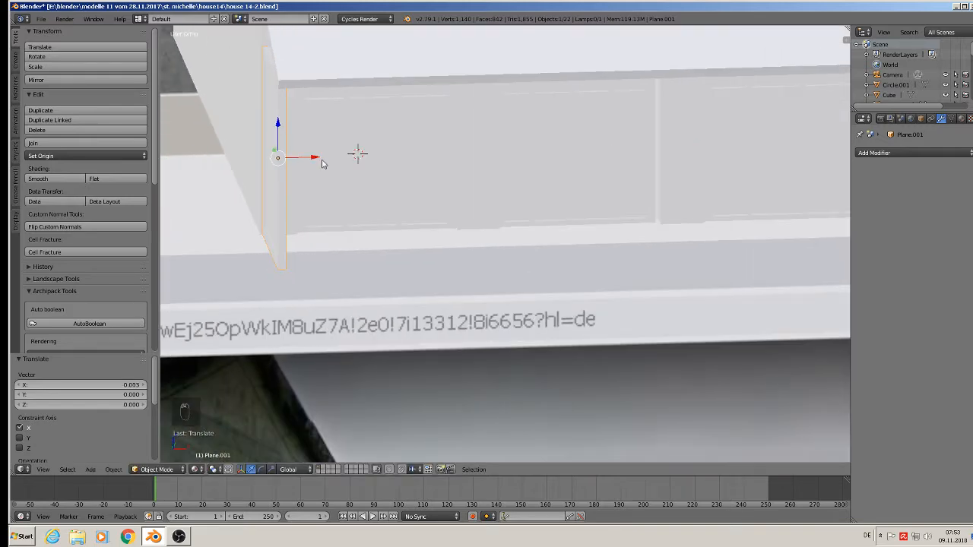
Duplicate the glass side panel and place the copy 0.372 along X at the awning's opposite end
scroll(326, 160, "down", 3)
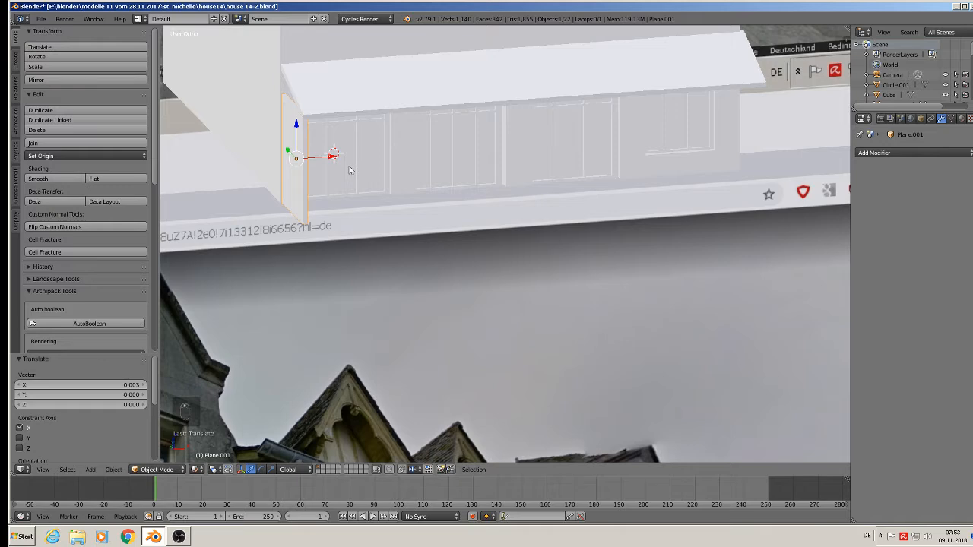
key("shift+d")
key("x")
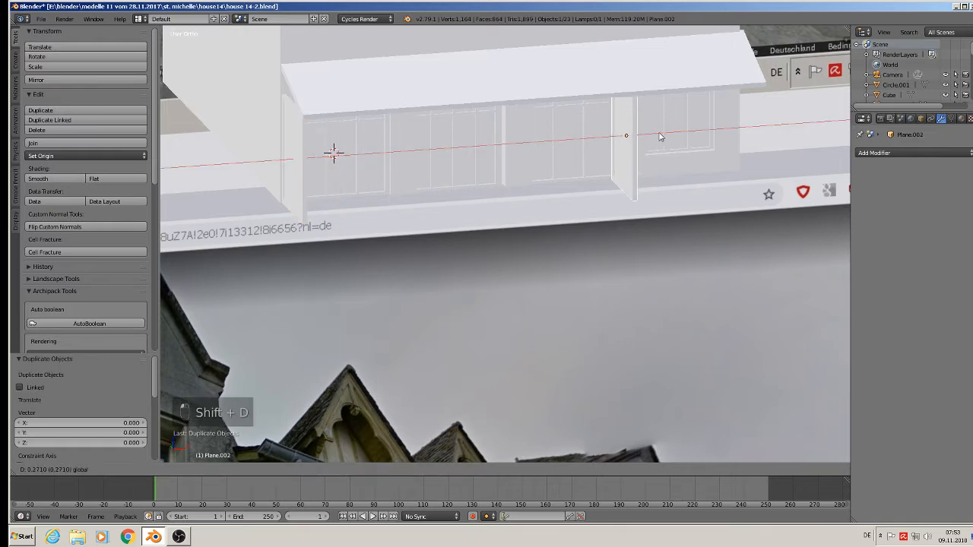
left_click(784, 129)
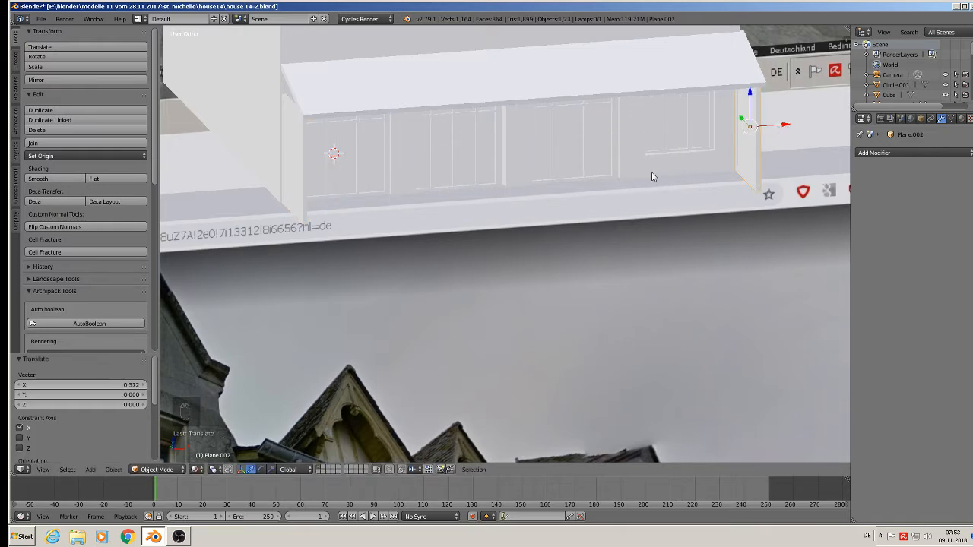
Examine the duplicated end panel and compare it with the glazed side panel beneath the awning in the reference photos
middle_click_drag(651, 171, 546, 209)
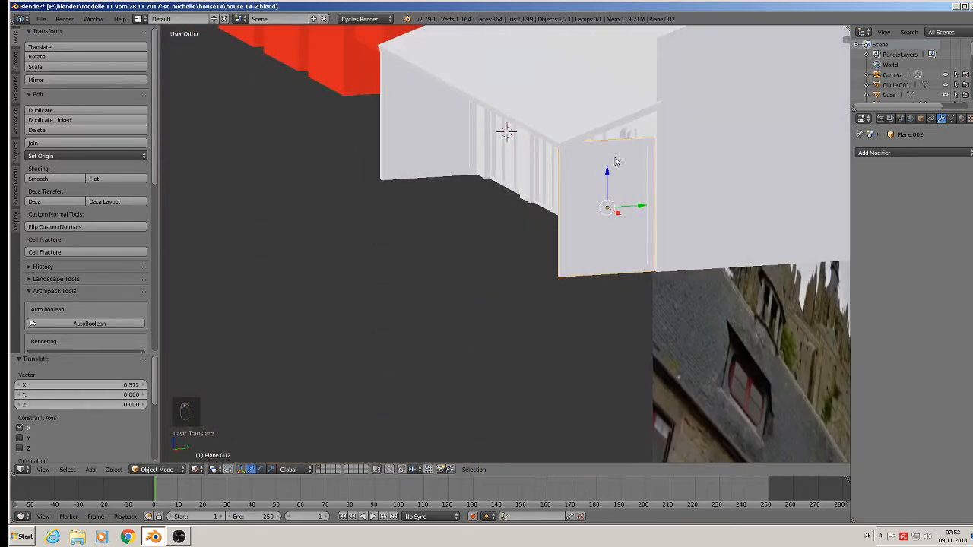
middle_click_drag(615, 165, 806, 203)
scroll(746, 228, "down", 3)
scroll(605, 321, "down", 4)
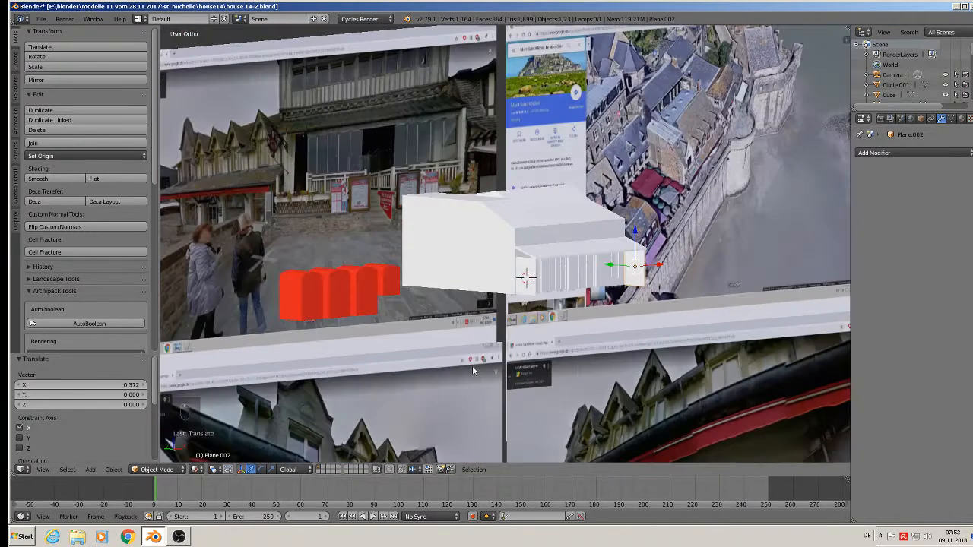
middle_click_drag(472, 366, 673, 65, "shift")
scroll(675, 226, "up", 3)
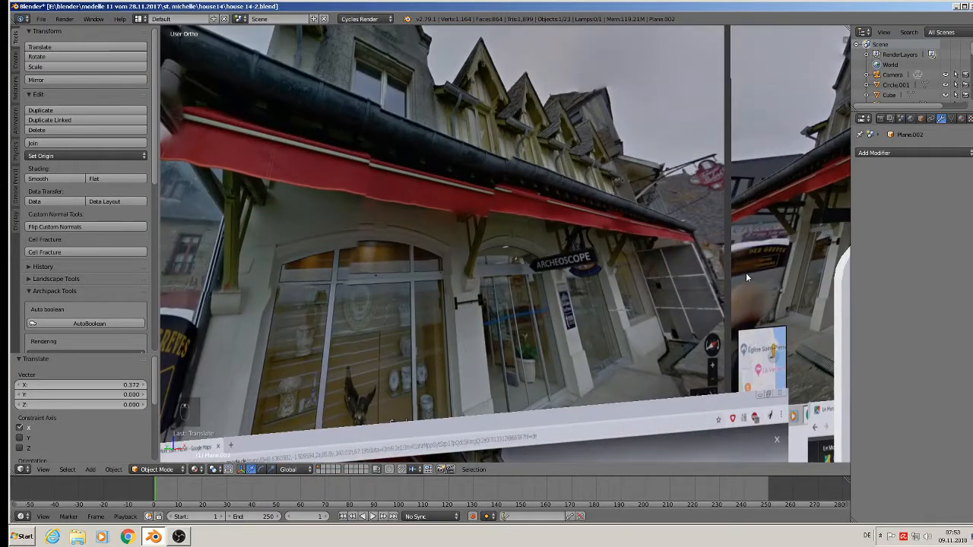
scroll(684, 278, "down", 3)
middle_click_drag(732, 197, 516, 355, "shift")
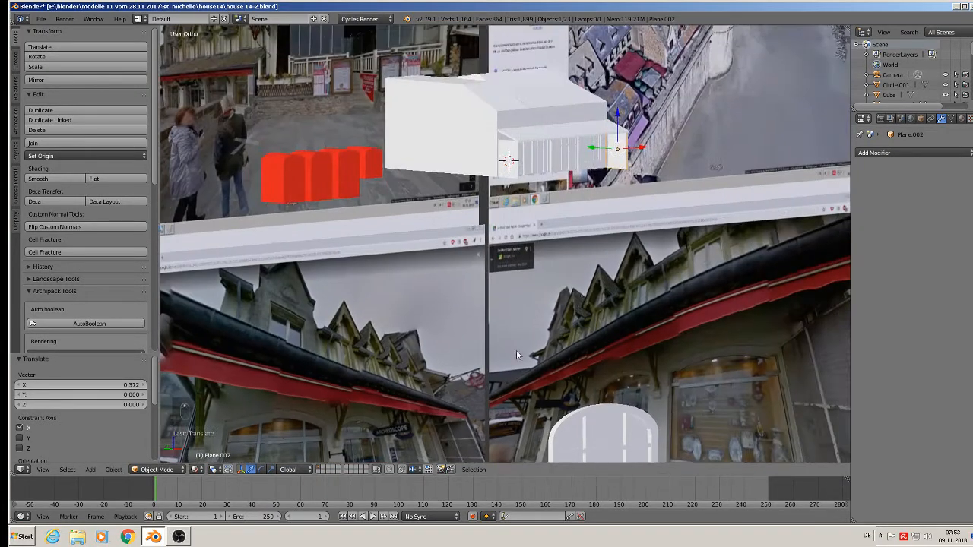
Start editing the duplicated end panel's mesh, deselect everything, and add a plane at the pane's centre
scroll(594, 215, "up", 8)
key("Tab")
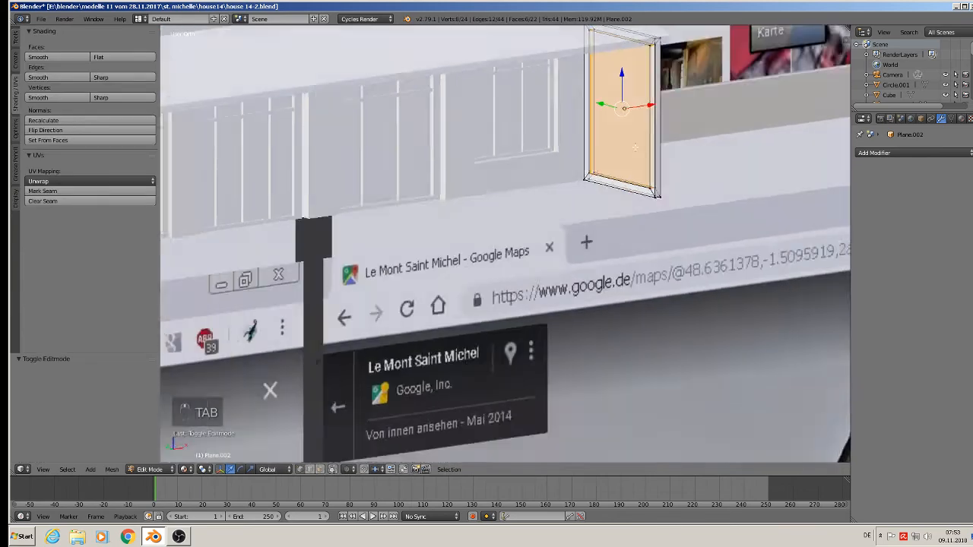
middle_click_drag(519, 142, 380, 219, "shift")
middle_click_drag(380, 220, 349, 211)
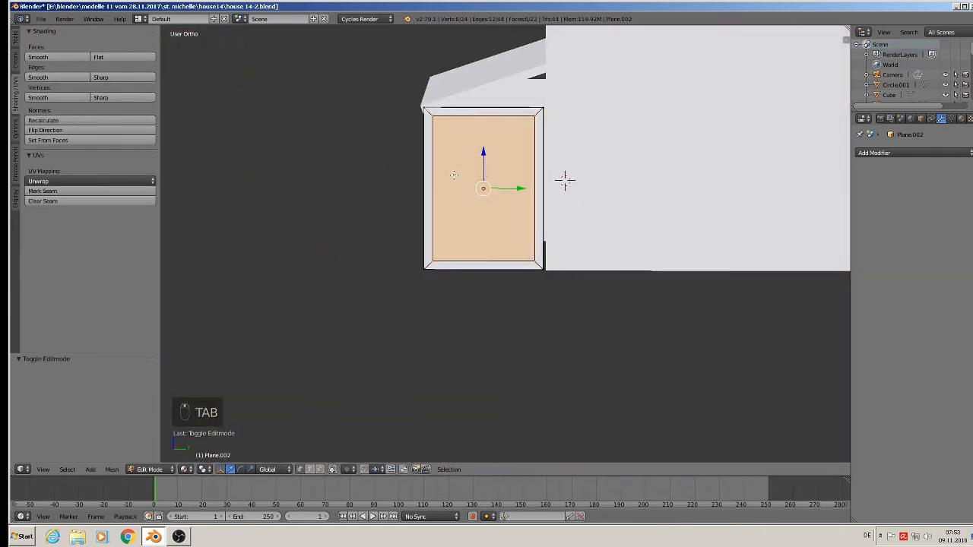
scroll(458, 176, "up", 2)
scroll(458, 176, "up", 1)
key("a")
key("a")
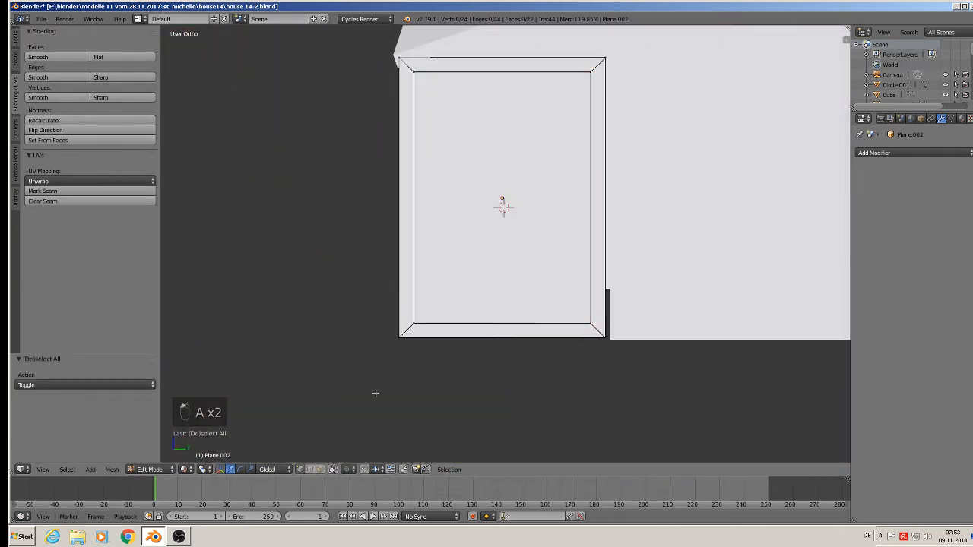
left_click(90, 469)
left_click(95, 459)
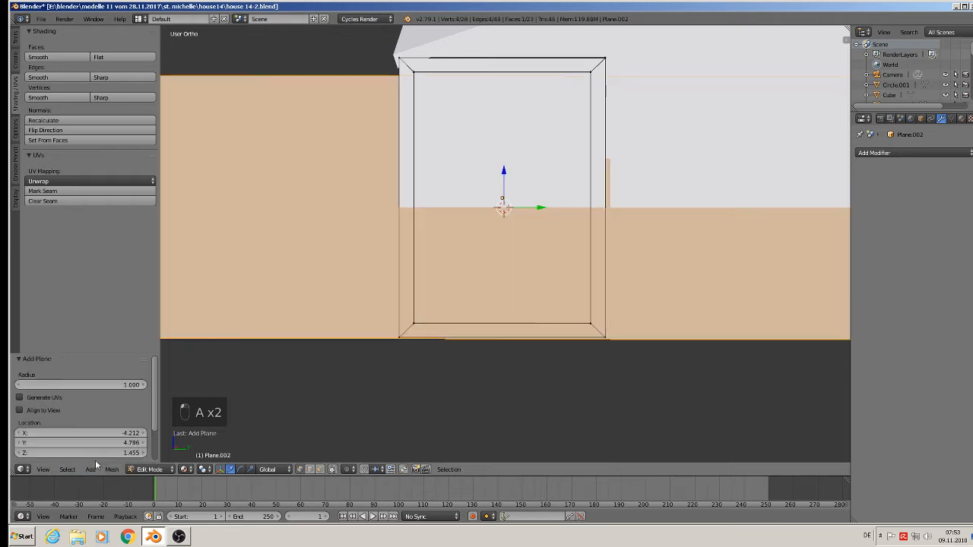
Scale the new plane to 0.087, rotate it 90° about Y, and shrink it to a small square matching the glazing bar's width
key("s")
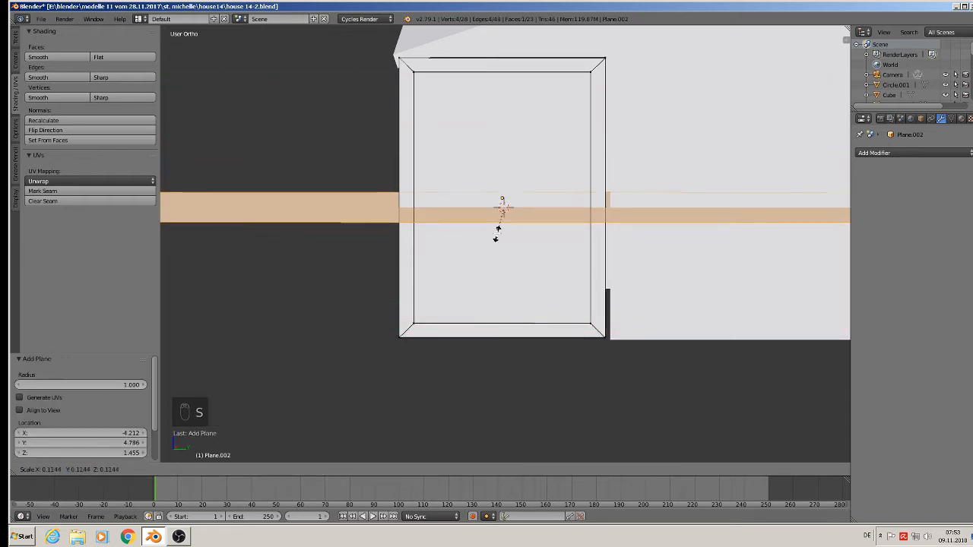
left_click(490, 222)
type("ry90")
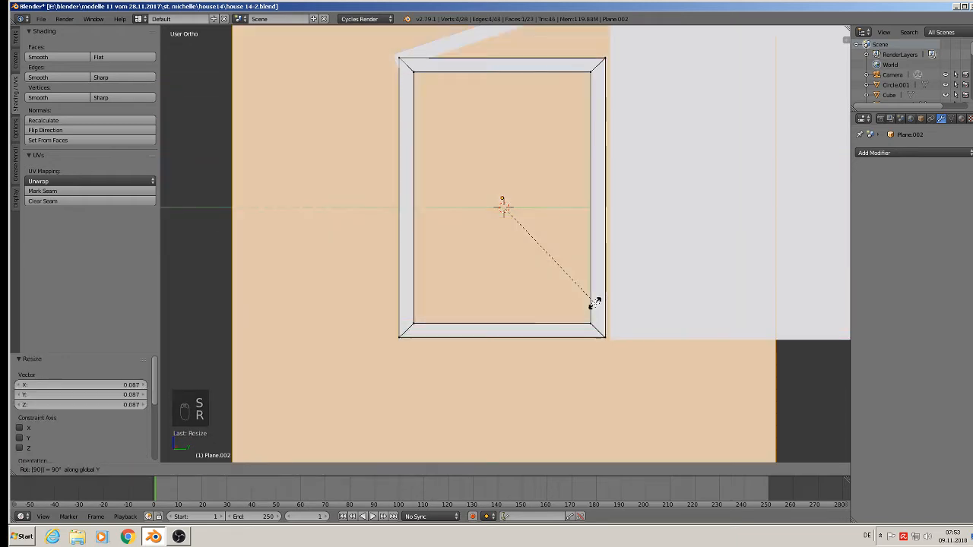
key("Return")
key("s")
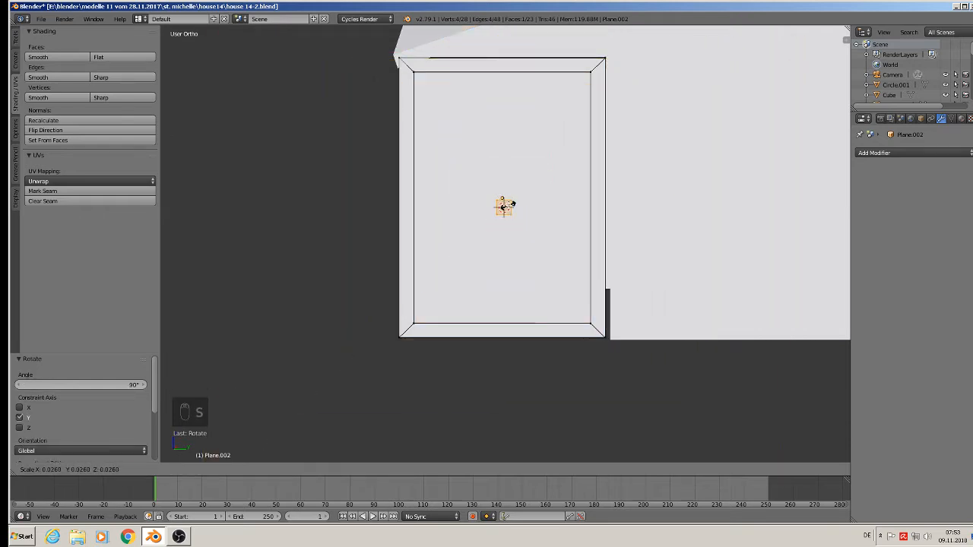
left_click(502, 204)
key("s")
left_click(546, 236)
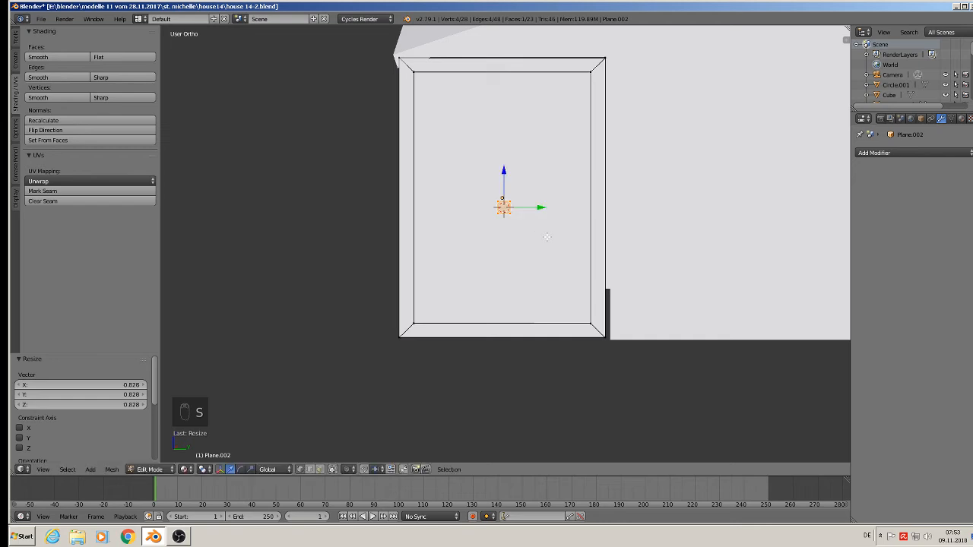
Stretch the small plane to 22.621 along Z as a vertical glazing bar, and move it 0.001 along Z to fit the frame
key("s")
key("z")
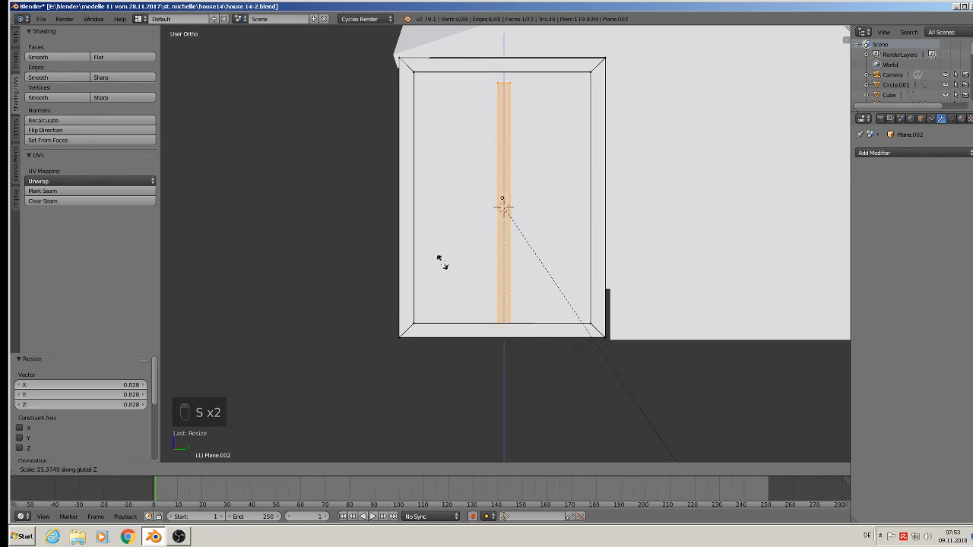
left_click(497, 288)
key("g")
key("z")
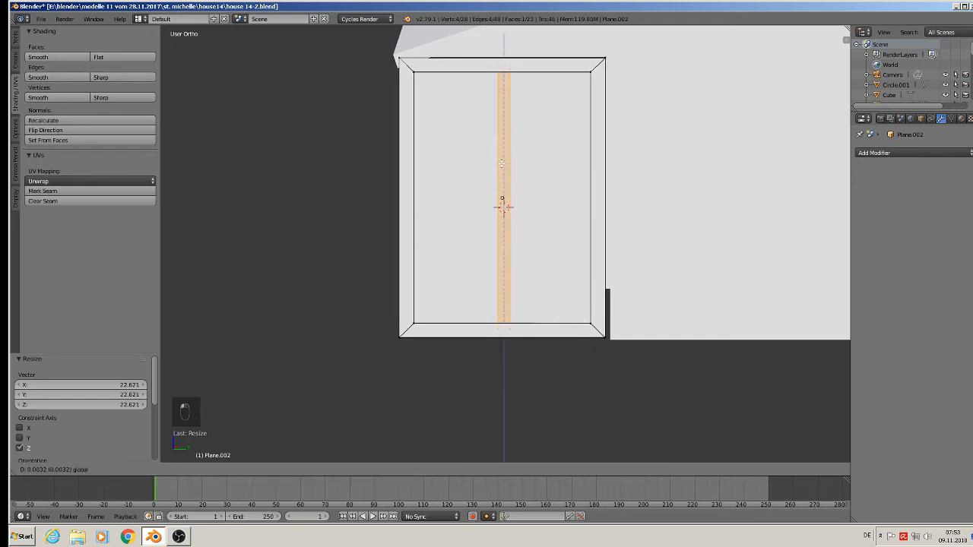
left_click(501, 166)
Extrude the vertical glazing bar and move the extrusion -0.003 along X to give it thickness
middle_click_drag(516, 181, 633, 210)
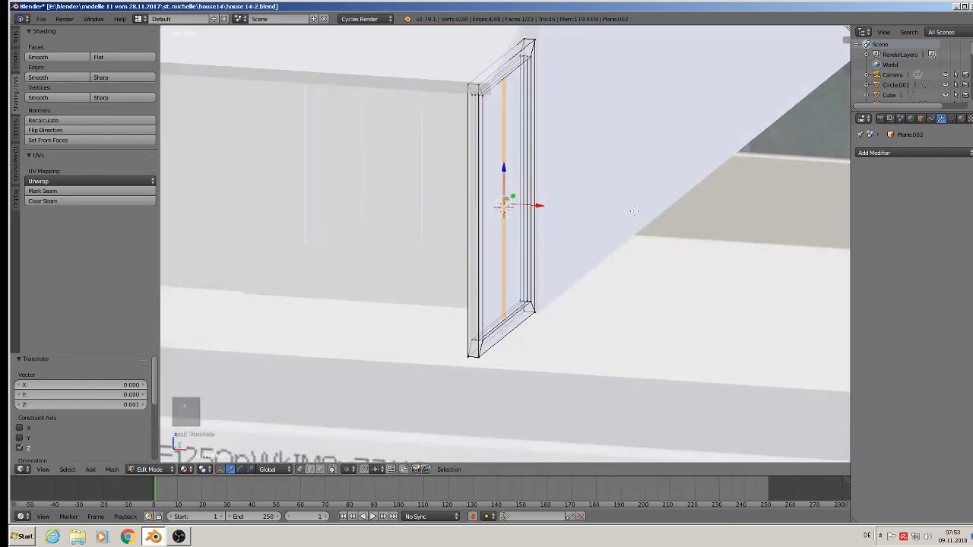
key("e")
right_click(574, 206)
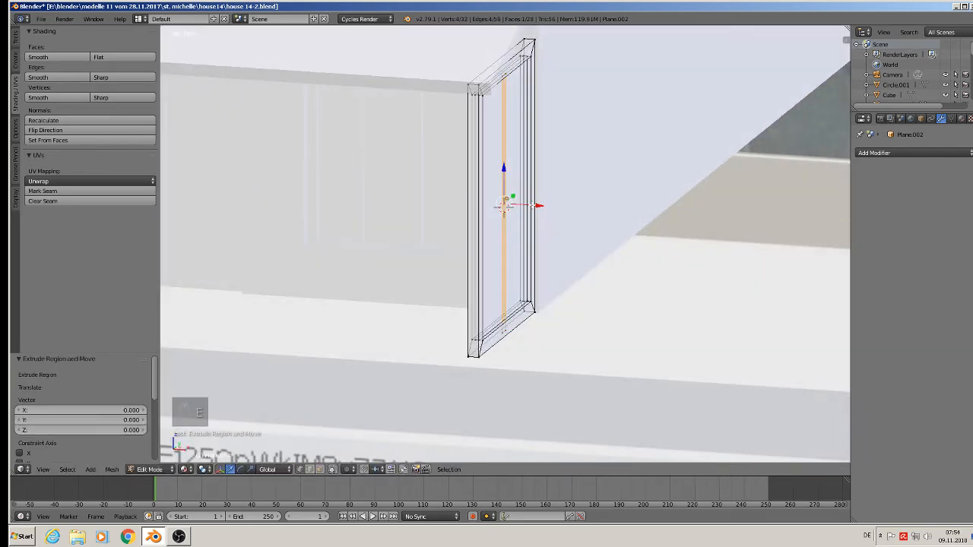
key("g")
key("x")
left_click(524, 204)
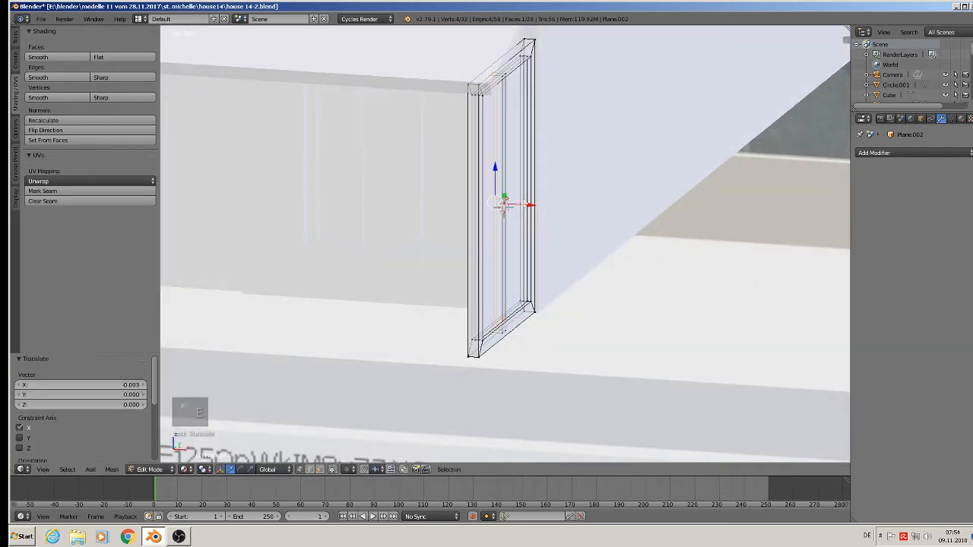
middle_click_drag(525, 204, 497, 233)
key("Tab")
key("Tab")
key("Tab")
key("Tab")
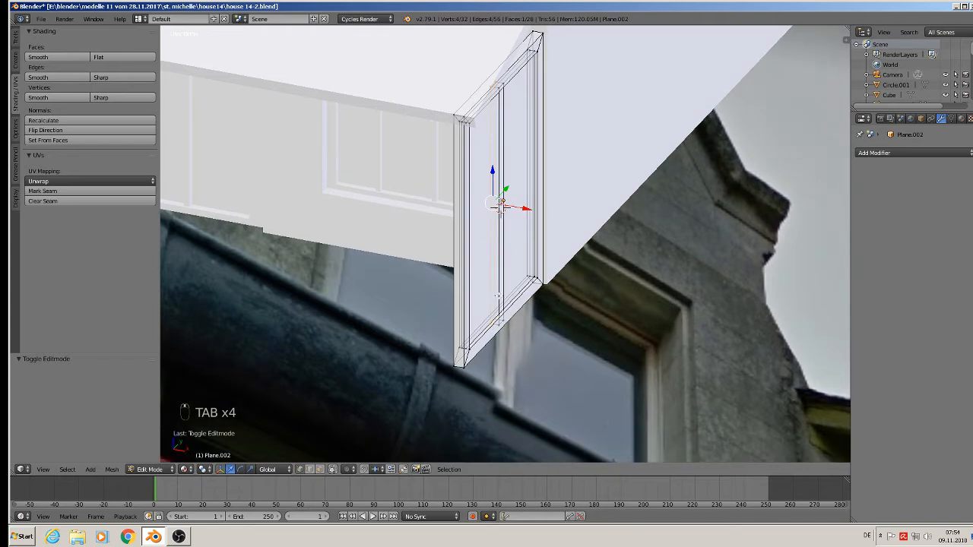
Select the long face of the vertical glazing bar and move it about 0.001 along X
right_click(499, 208, "alt")
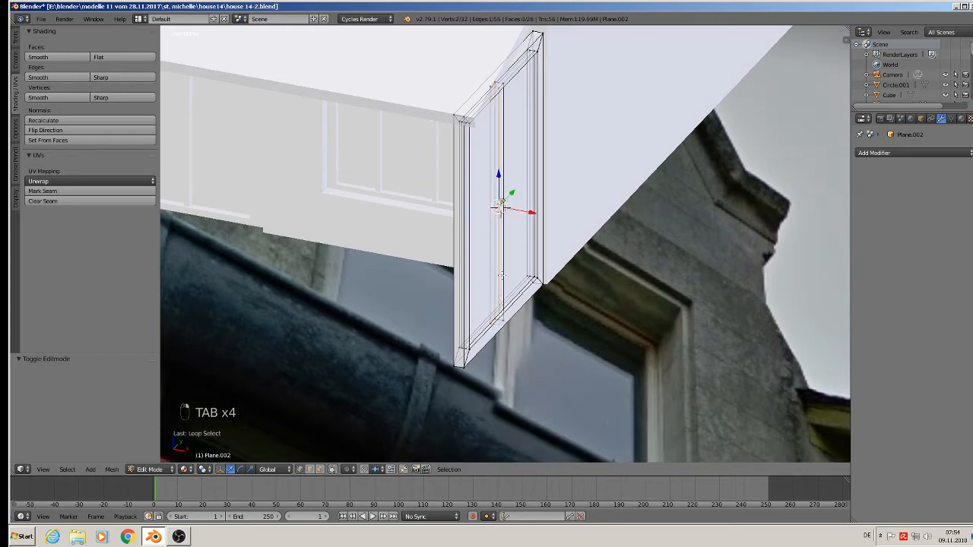
key("a")
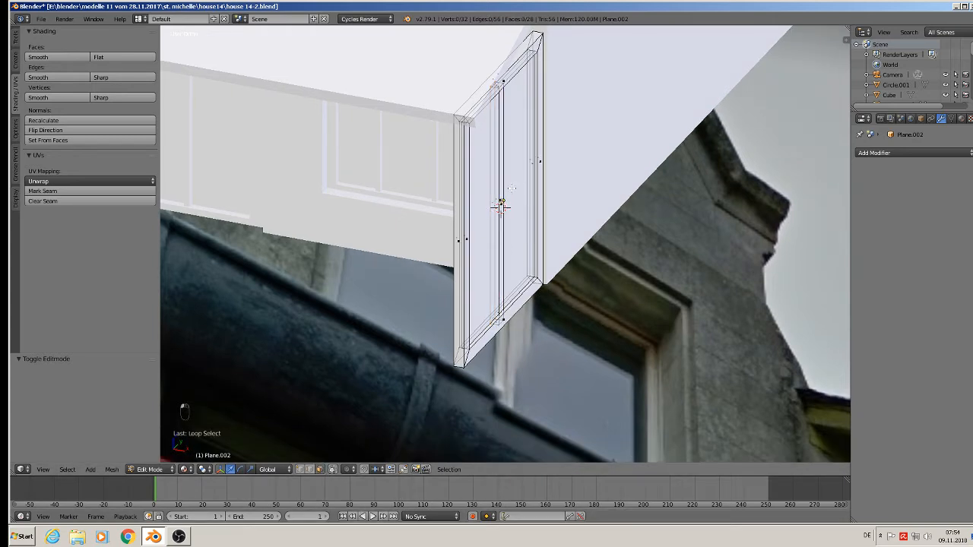
right_click(499, 207)
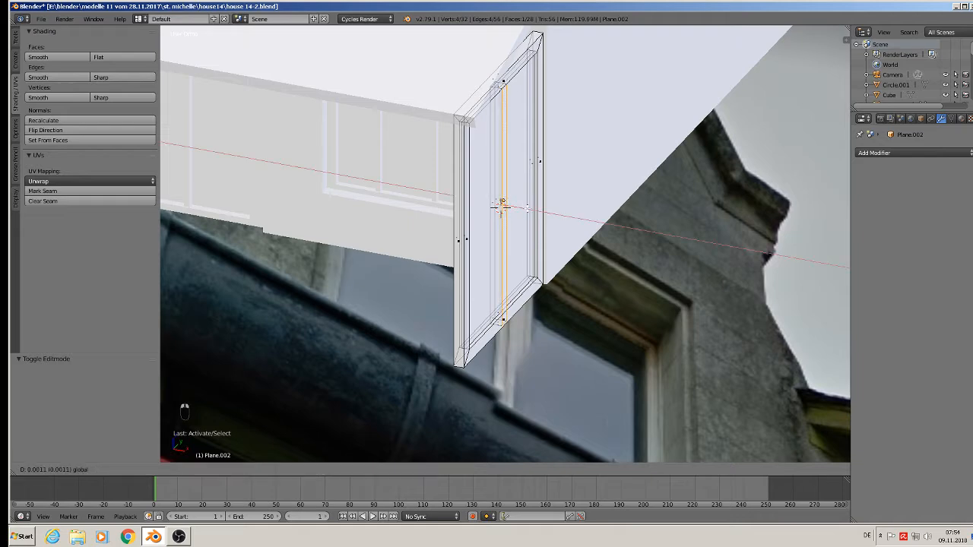
key("Tab")
middle_click_drag(519, 222, 449, 221)
scroll(494, 202, "up", 2)
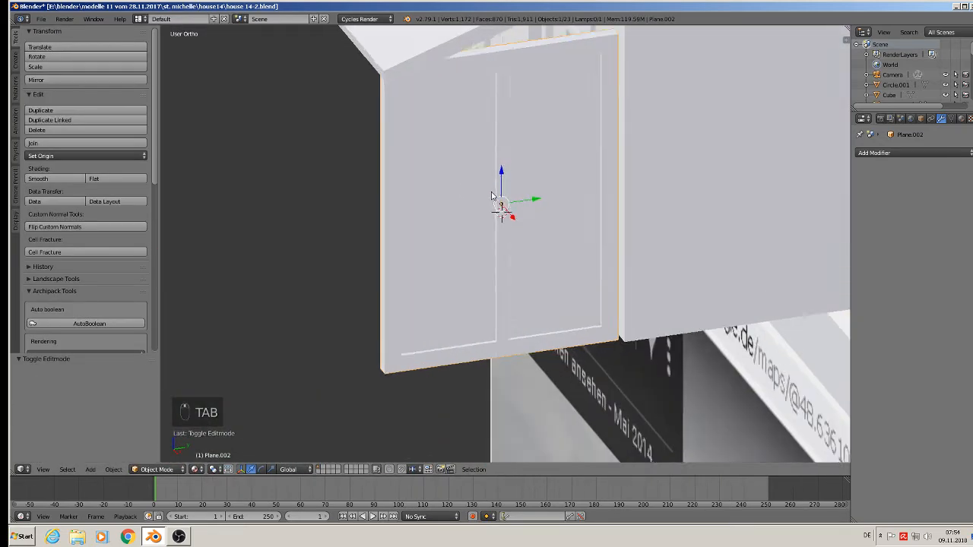
key("Tab")
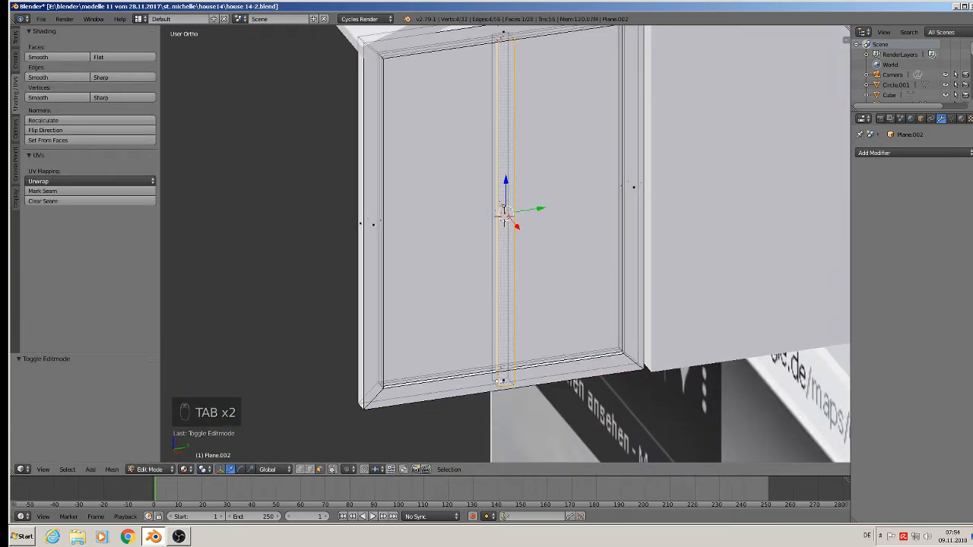
Duplicate the whole vertical glazing bar in place and rotate the copy 90° about X as a horizontal bar
key("l")
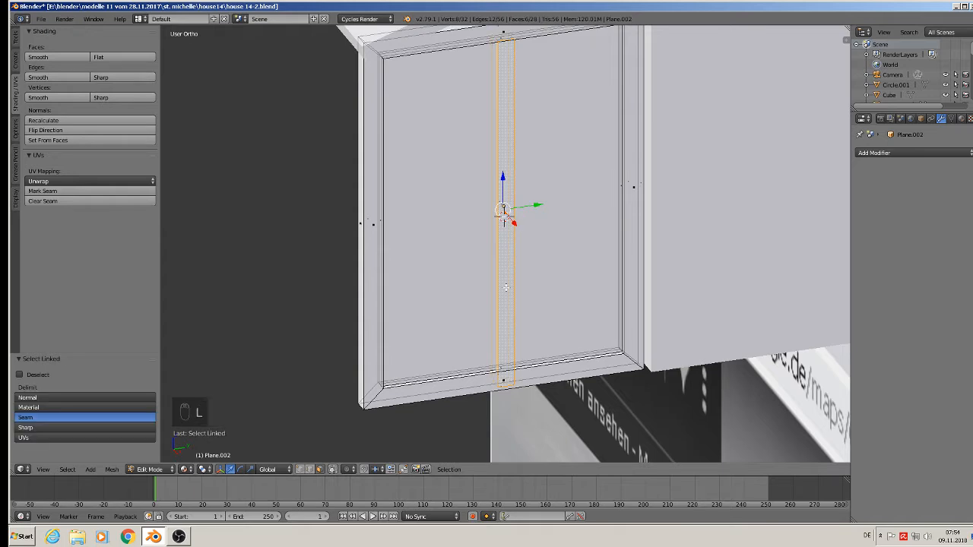
key("shift+d")
right_click(505, 287)
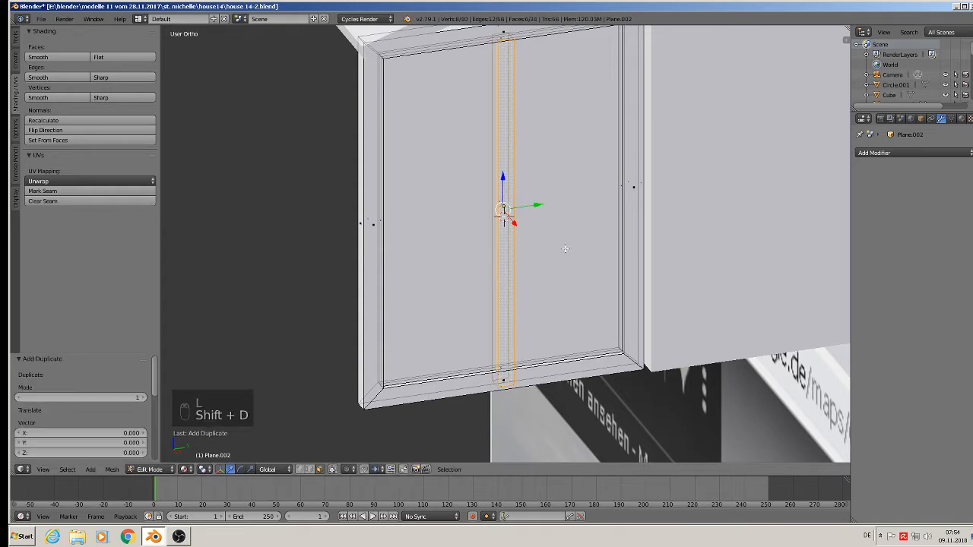
type("rx90")
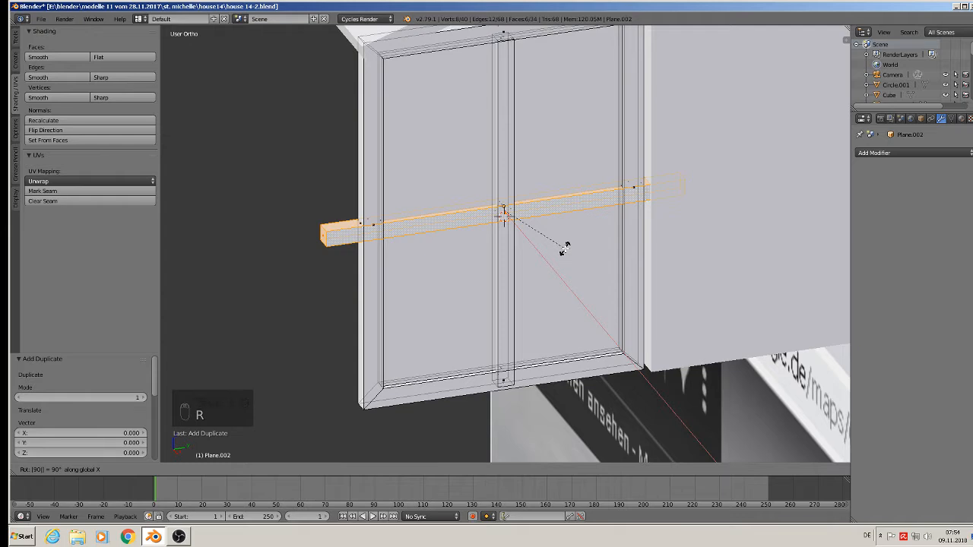
key("Return")
Scale the horizontal bar to 0.747 along Y to fit the frame and raise it about 0.014 along Z
key("s")
key("y")
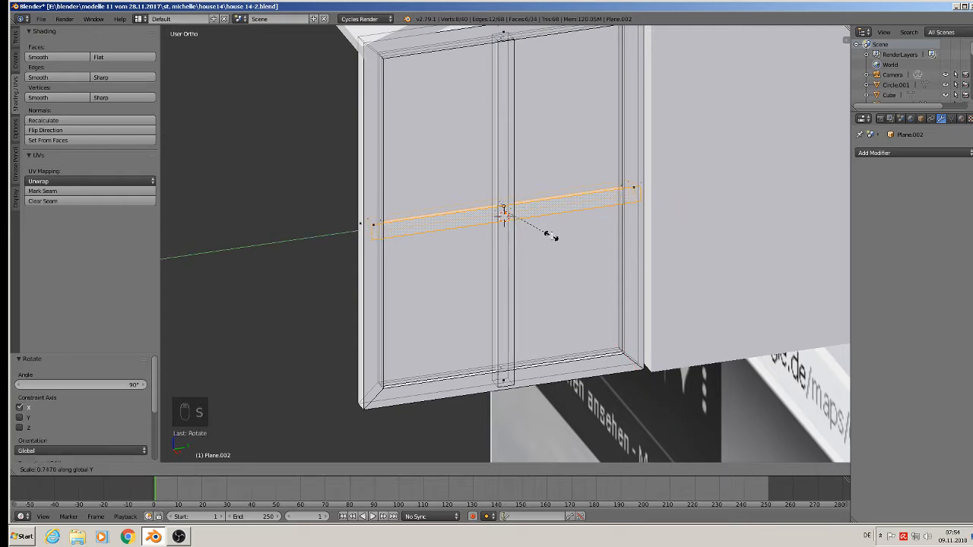
key("Return")
key("g")
key("z")
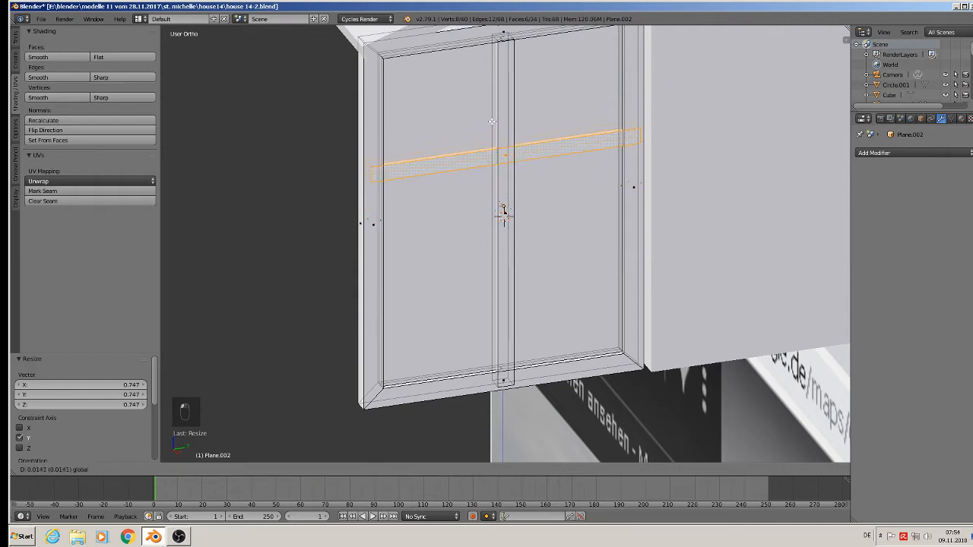
key("Return")
Duplicate the horizontal glazing bar and lower the copy along Z into the lower half of the pane, then leave mesh editing
key("shift+d")
right_click(492, 122)
left_click_drag(504, 123, 509, 236)
scroll(509, 237, "down", 2)
key("Tab")
middle_click_drag(479, 221, 649, 287)
scroll(504, 223, "down", 3)
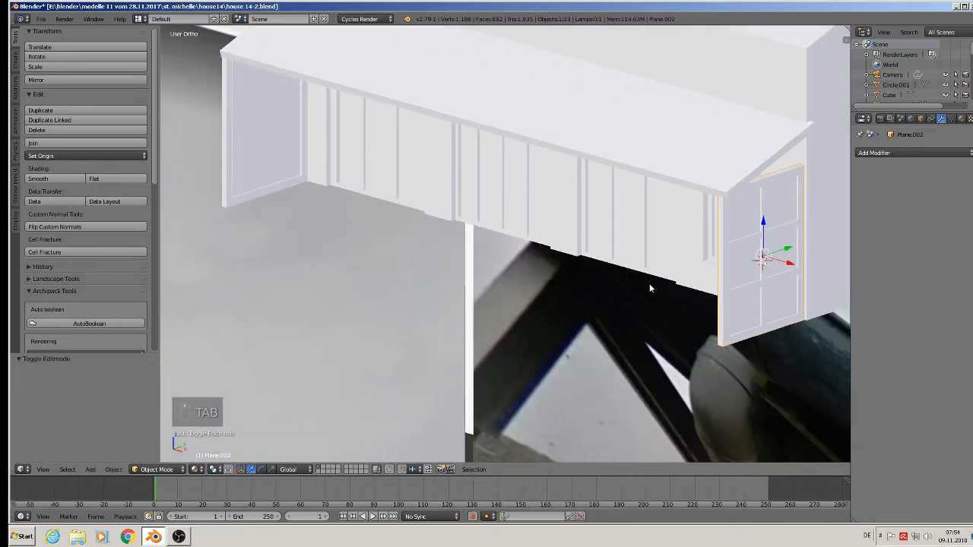
Duplicate the lower horizontal bar in place, separate the copy into its own object, and select it in Object Mode
key("Tab")
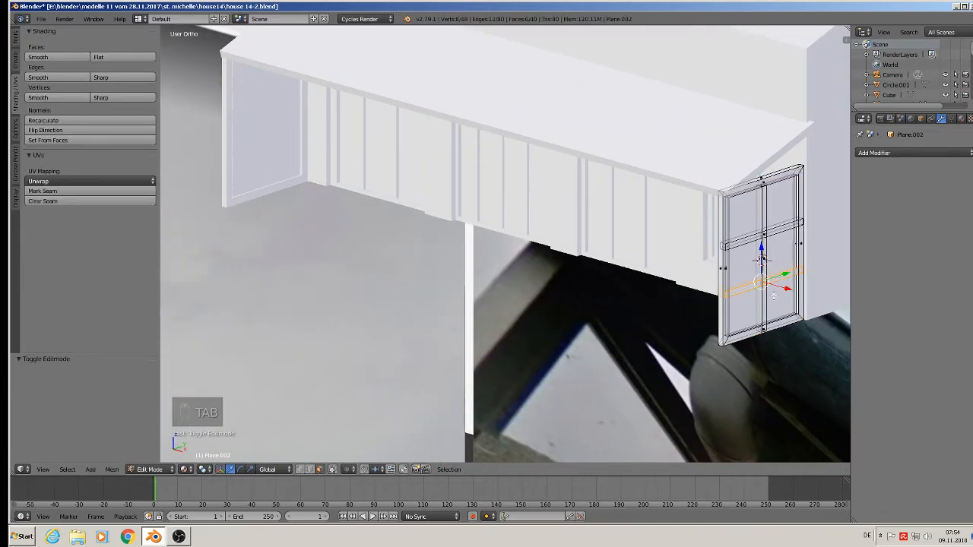
key("shift+d")
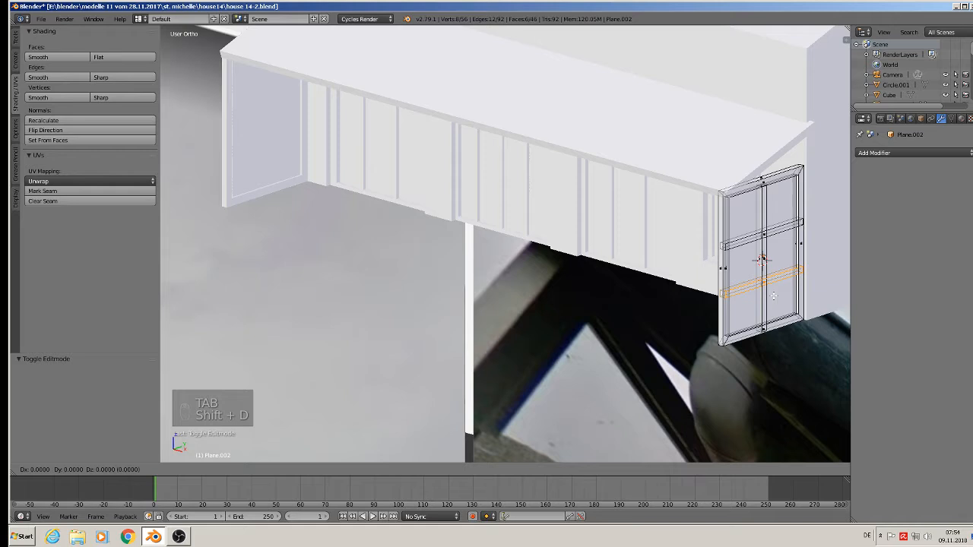
right_click(773, 295)
key("p")
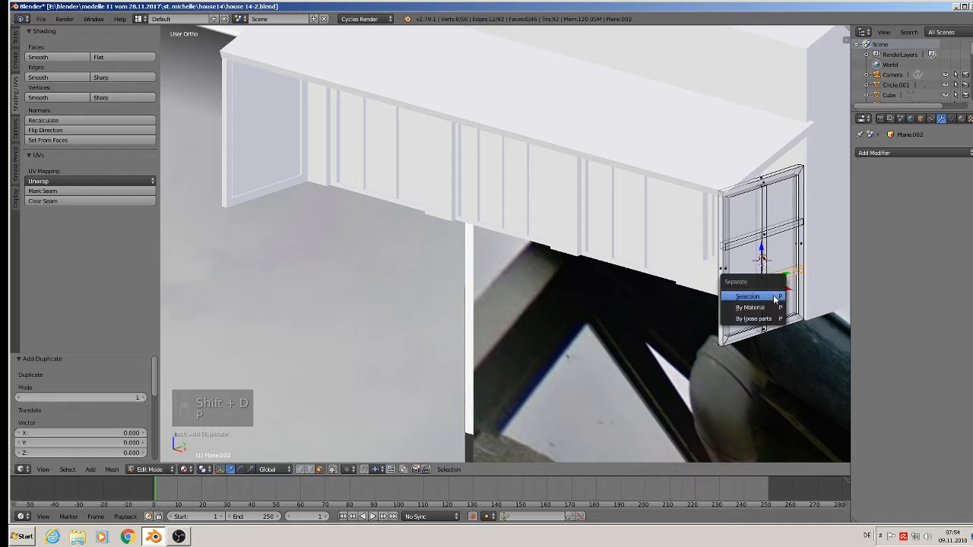
left_click(766, 297)
key("Tab")
right_click(756, 294)
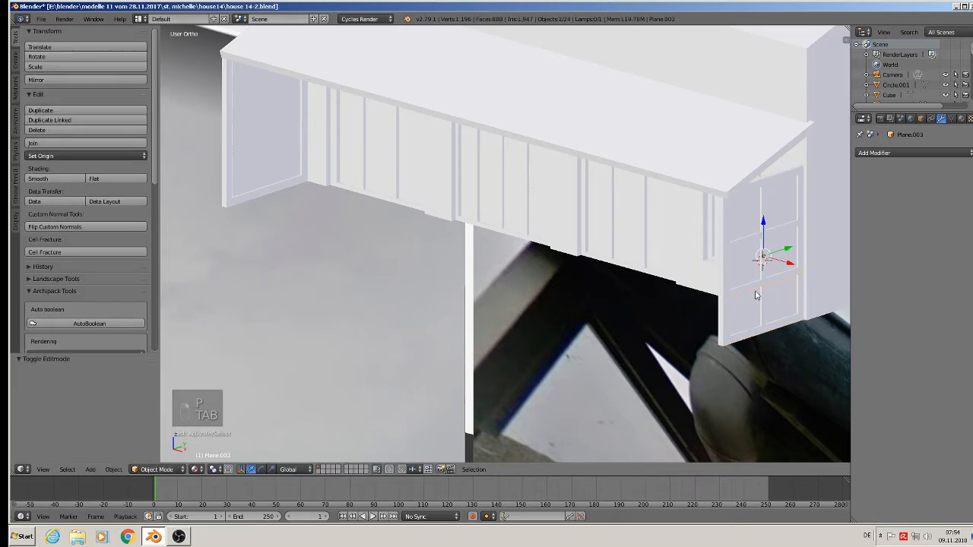
Move the separated bar -0.372 along X onto the end panel at the awning's opposite side and deselect it
key("g")
key("x")
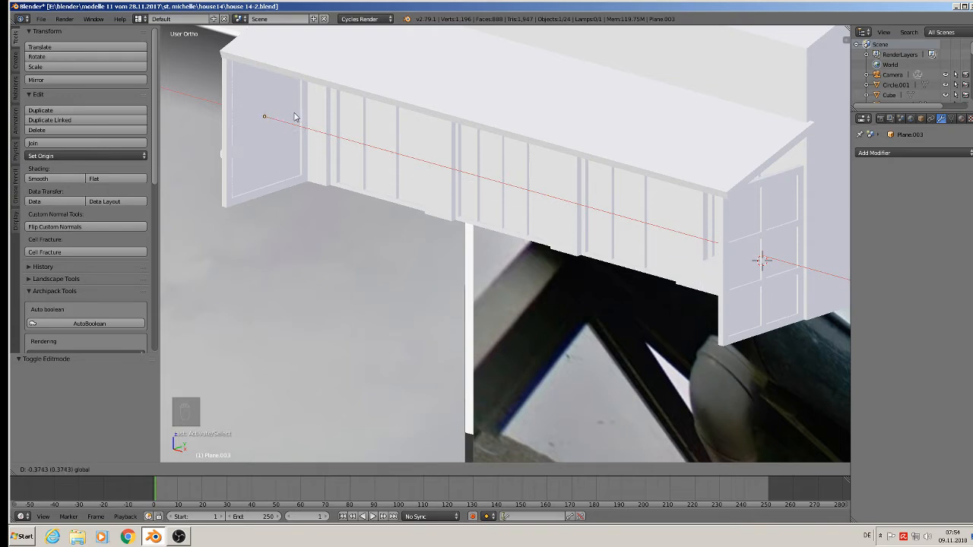
left_click(297, 118)
scroll(317, 126, "up", 5)
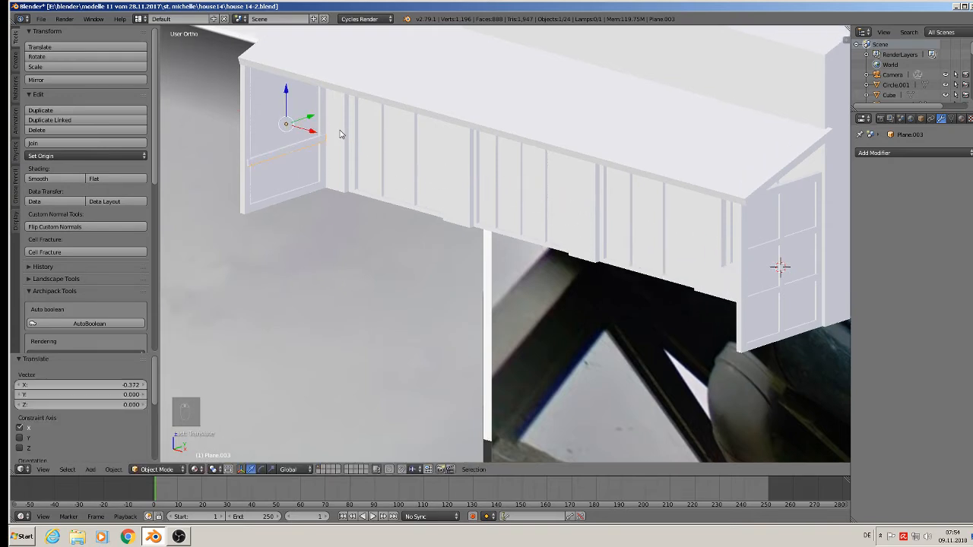
key("a")
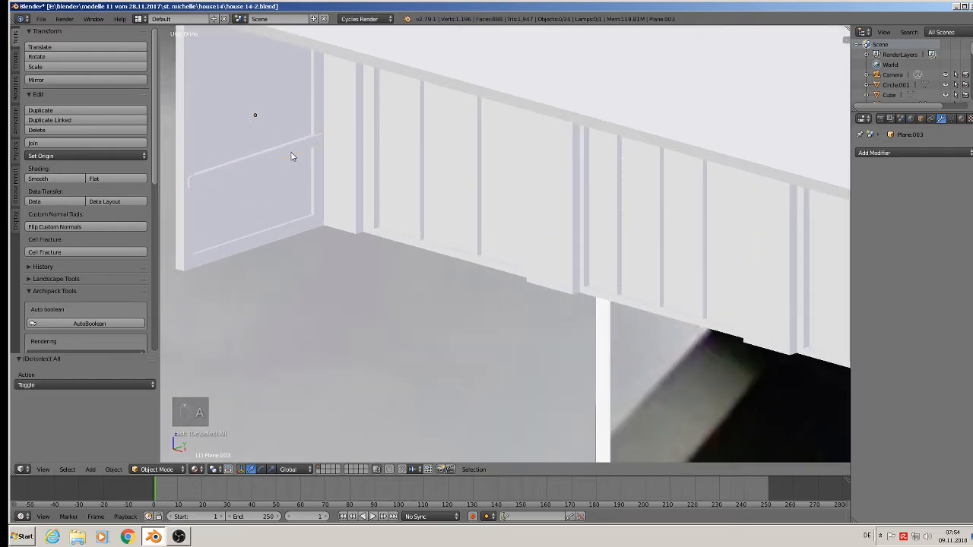
Save the changes to the house 14-2.blend file
scroll(292, 156, "down", 6)
middle_click_drag(290, 163, 386, 158)
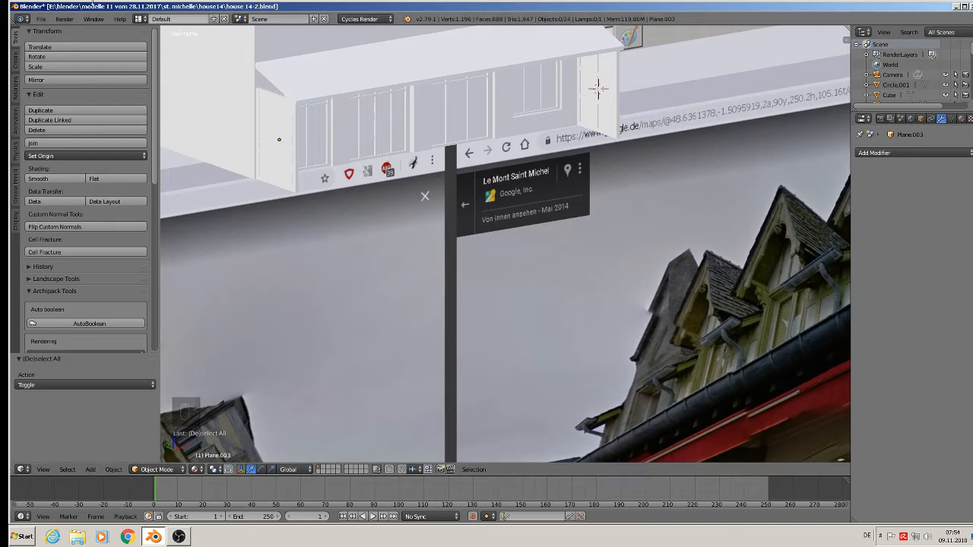
left_click(41, 18)
left_click(82, 96)
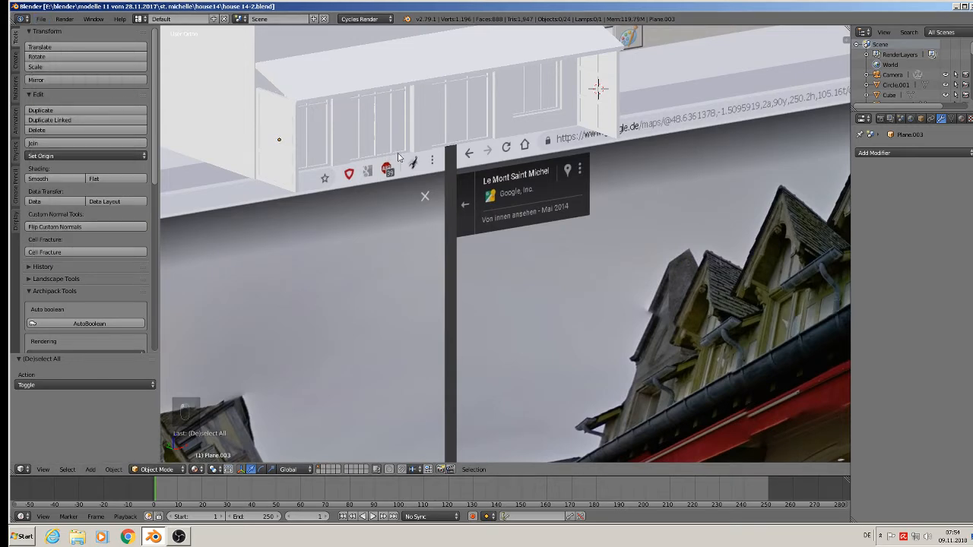
In front view, add a cube over the reference photo showing the awning brackets and scale it to 0.040
scroll(424, 220, "down", 3)
scroll(422, 220, "up", 4)
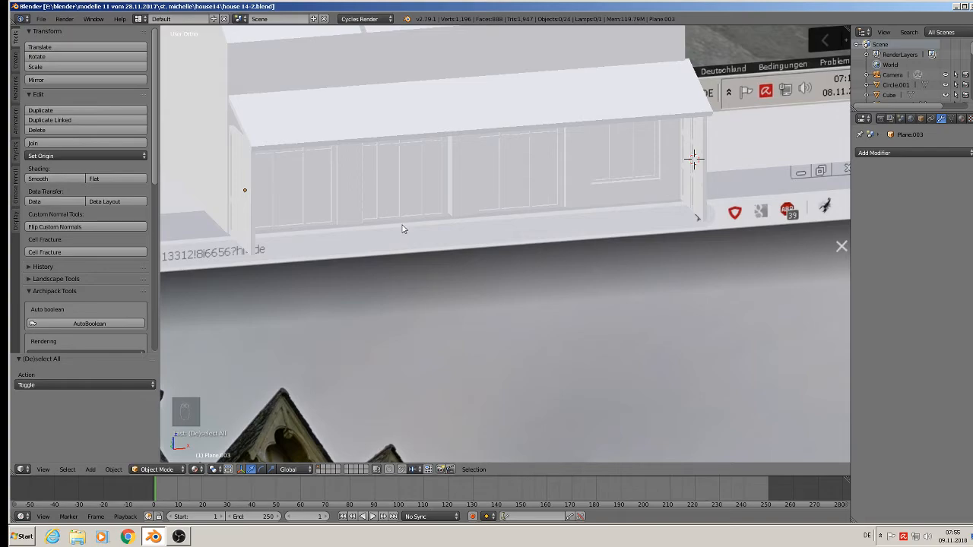
scroll(438, 209, "down", 6)
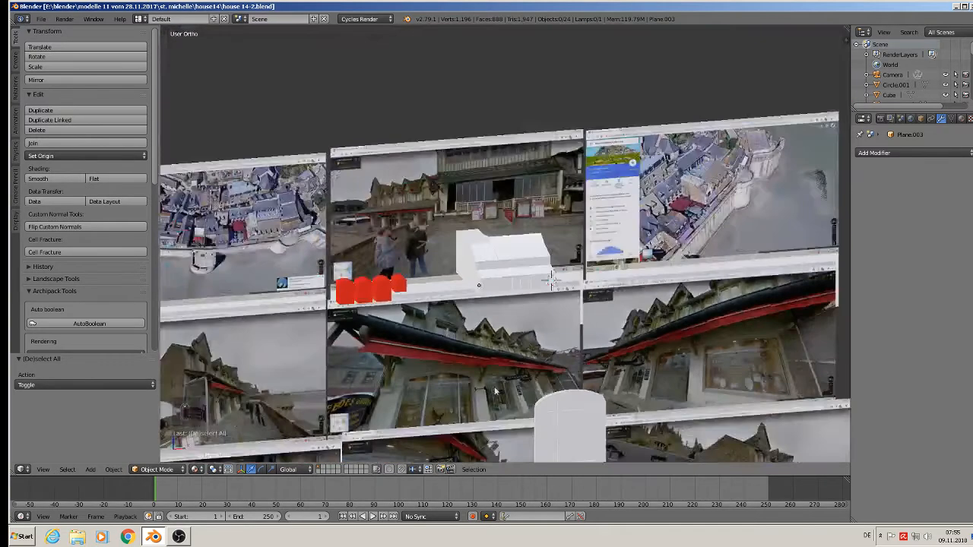
scroll(431, 381, "up", 4)
scroll(431, 382, "up", 2)
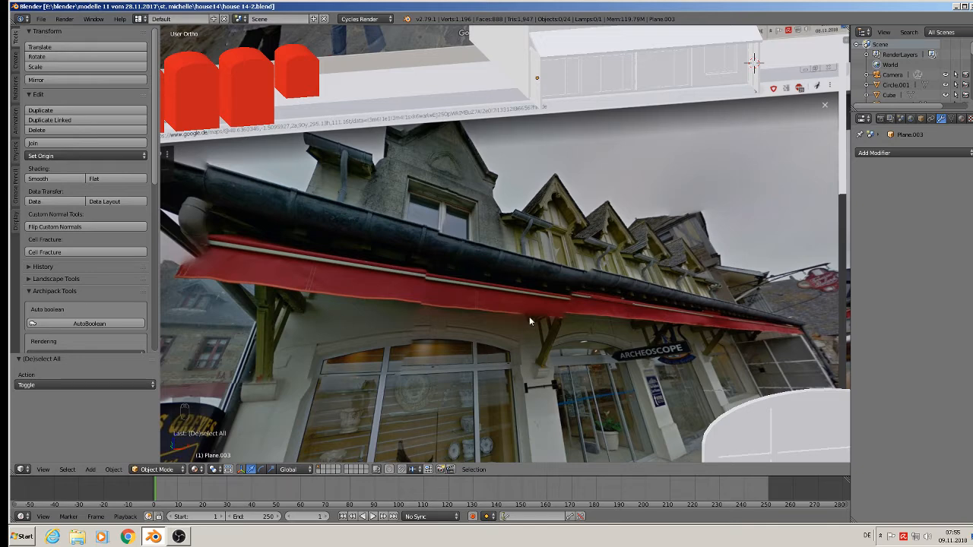
scroll(553, 338, "up", 3)
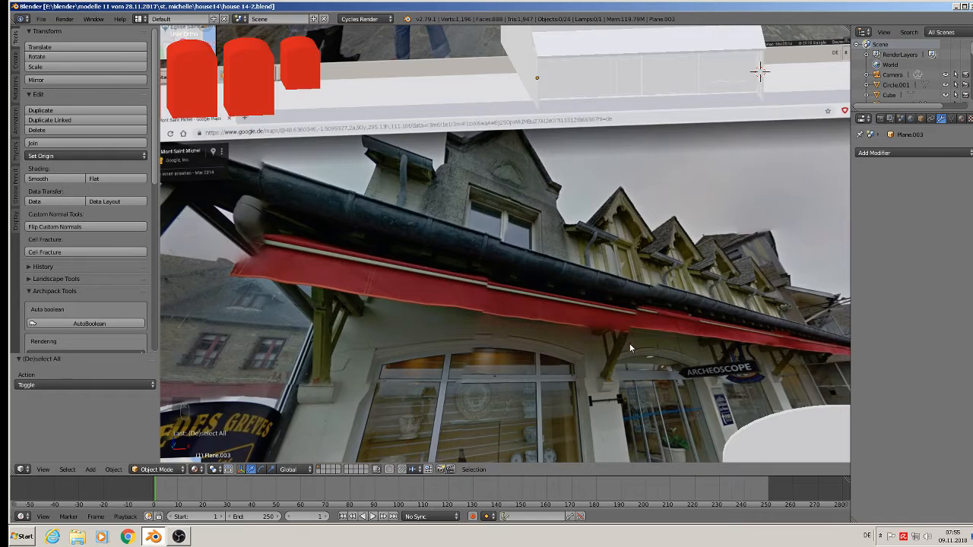
key("KP_1")
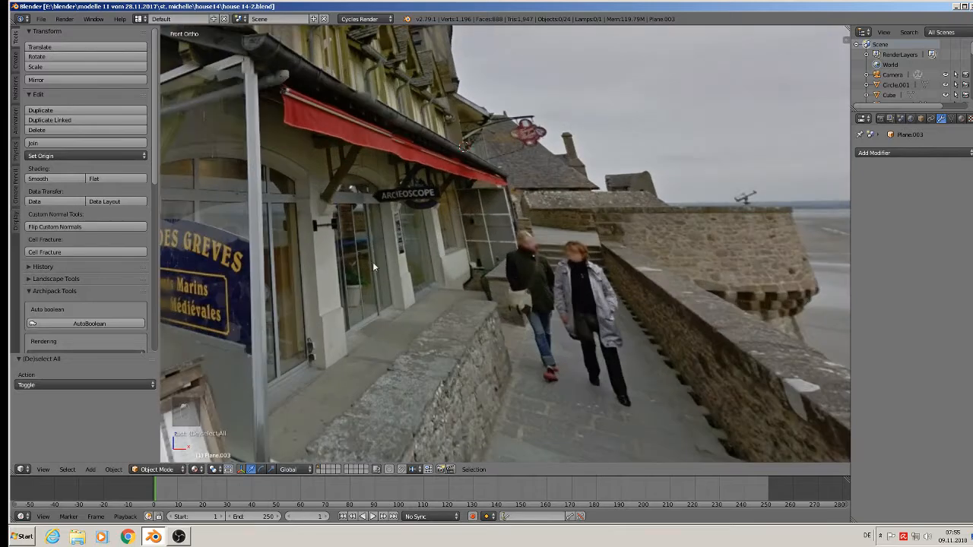
left_click(90, 470)
mouse_move(114, 457)
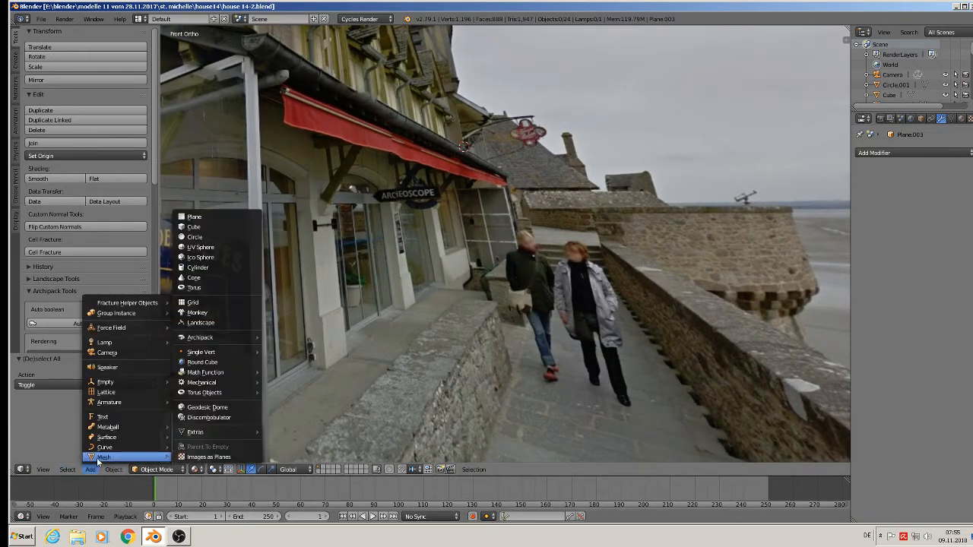
left_click(204, 227)
key("s")
left_click(466, 156)
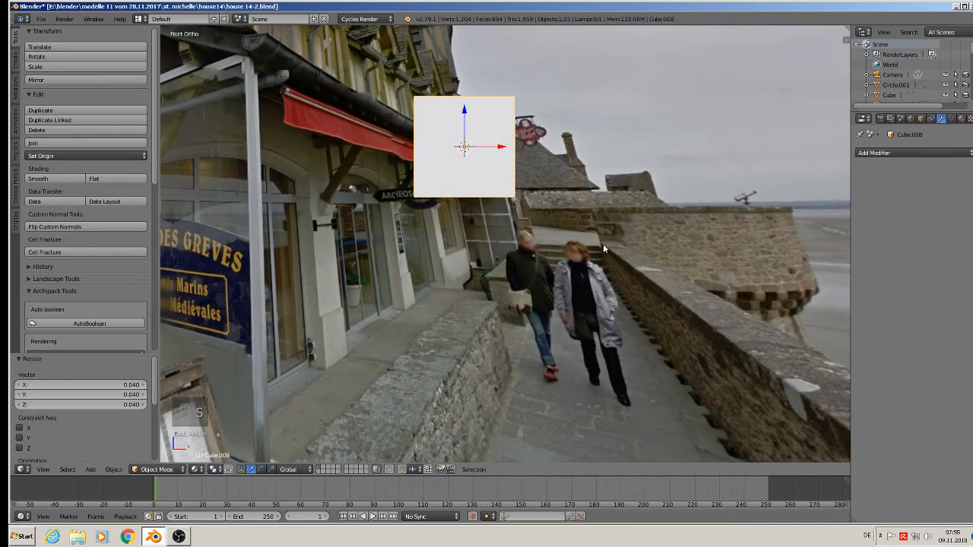
Shrink the cube to 0.136 and stretch it to 6.516 along X into a slim bar
key("s")
left_click(476, 173)
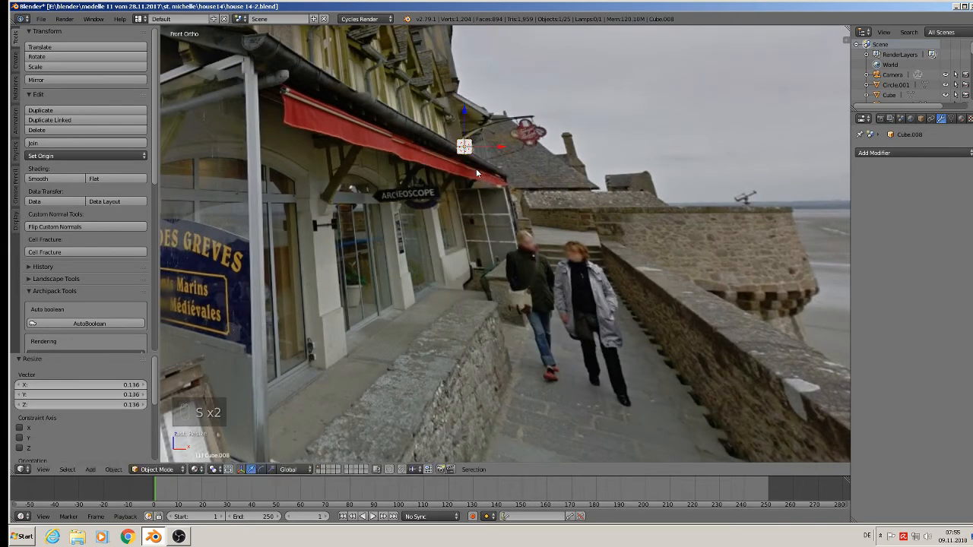
key("s")
key("x")
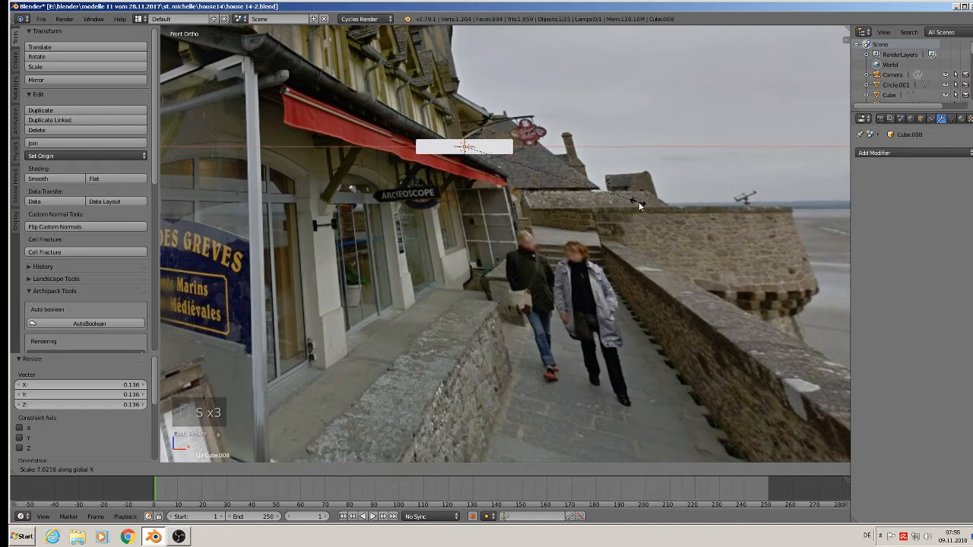
left_click(623, 203)
Scale the slim bar uniformly to 0.830 and lengthen it slightly along X
key("s")
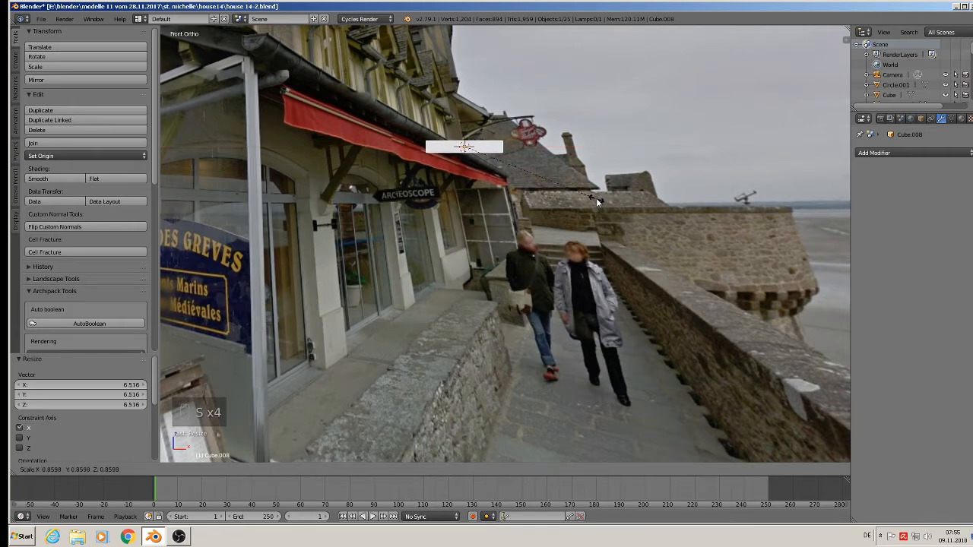
left_click(592, 201)
key("s")
key("x")
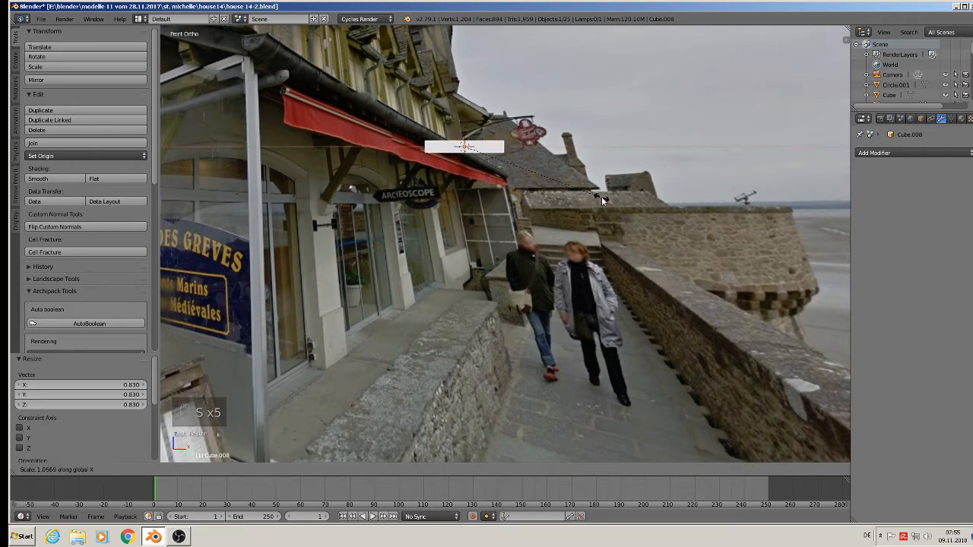
left_click(610, 200)
Duplicate the slim bar, move the copy -0.031 along Z, and rotate it -34.9° about Y as a diagonal brace
key("shift+d")
right_click(599, 202)
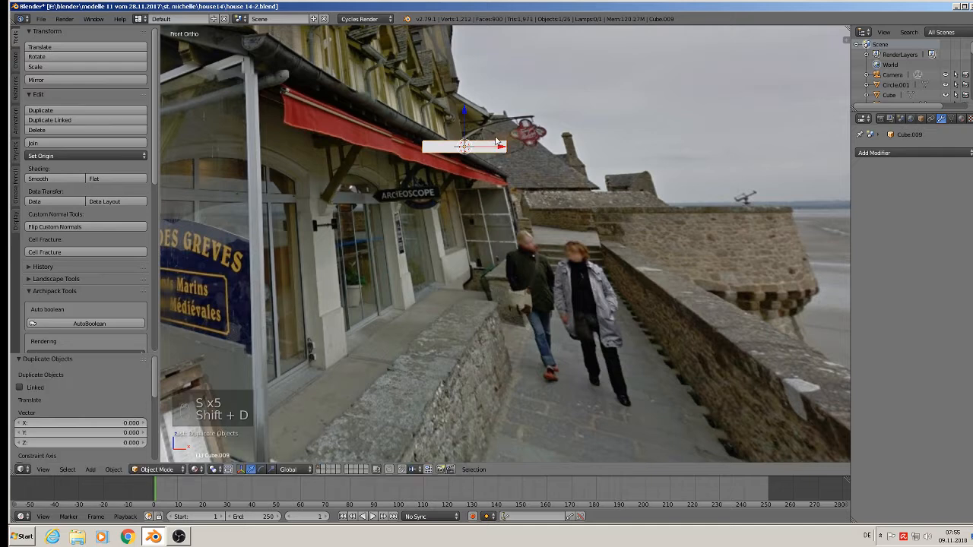
left_click_drag(465, 117, 454, 157)
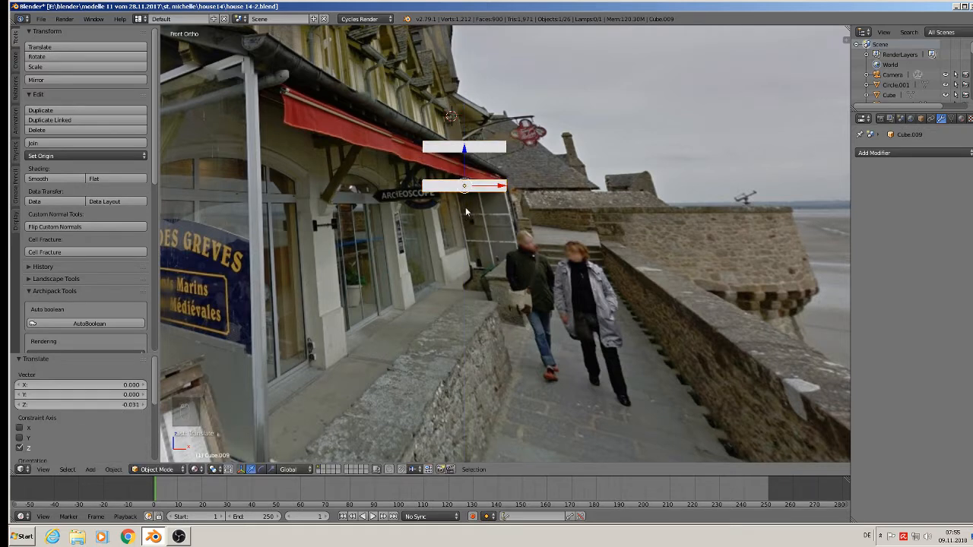
key("r")
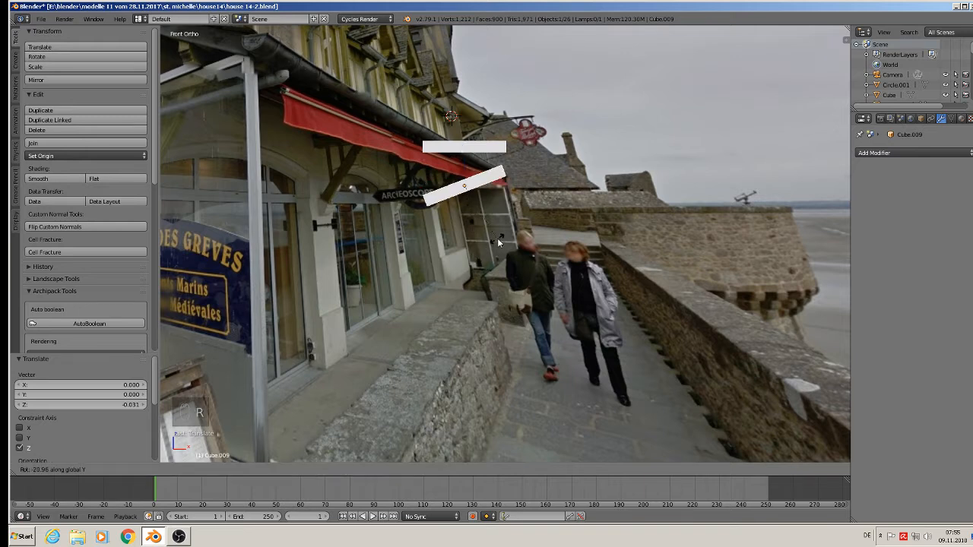
left_click(449, 178)
left_click(461, 159)
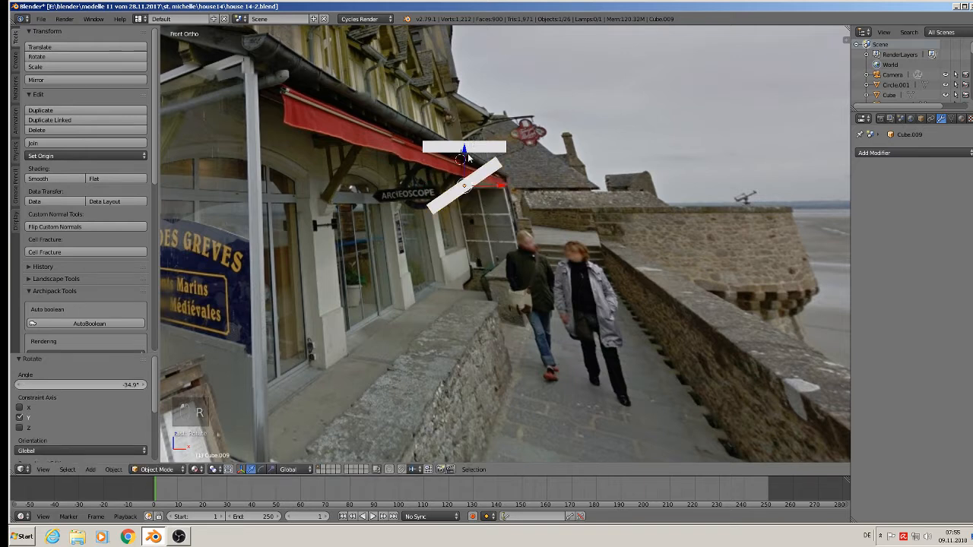
Raise the diagonal brace and shift it slightly along X so its upper end meets the end of the horizontal bar
left_click_drag(468, 156, 470, 137)
left_click_drag(500, 172, 504, 171)
left_click_drag(463, 145, 469, 141)
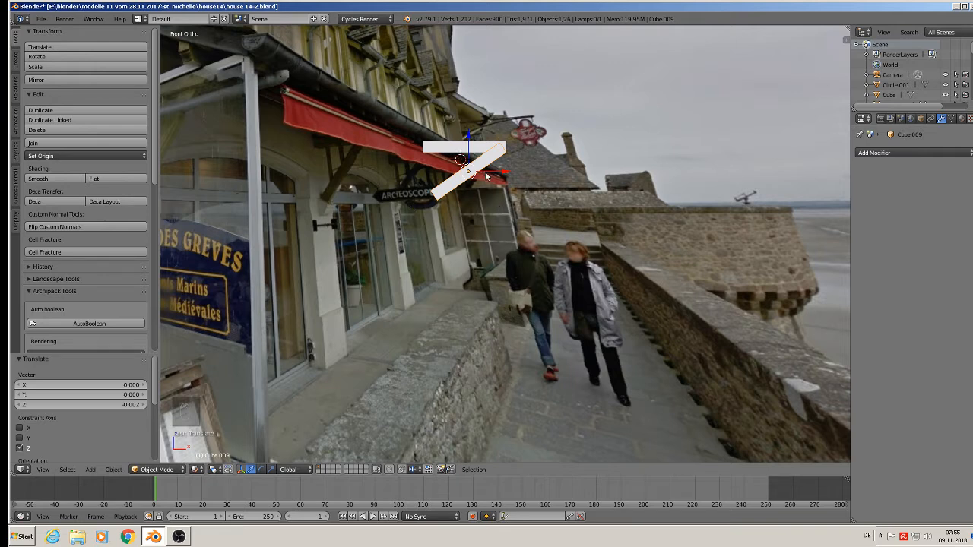
Duplicate the diagonal brace -0.027 along X, scale the copy to 0.524, rotate it about Y to vertical, and place it as a post under the bar
key("shift+d")
left_click(486, 176)
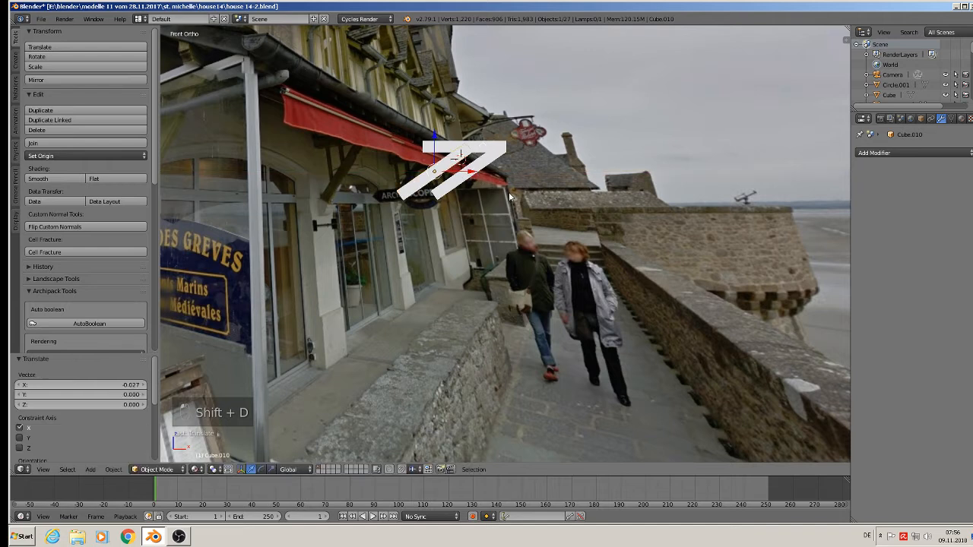
key("s")
left_click(474, 184)
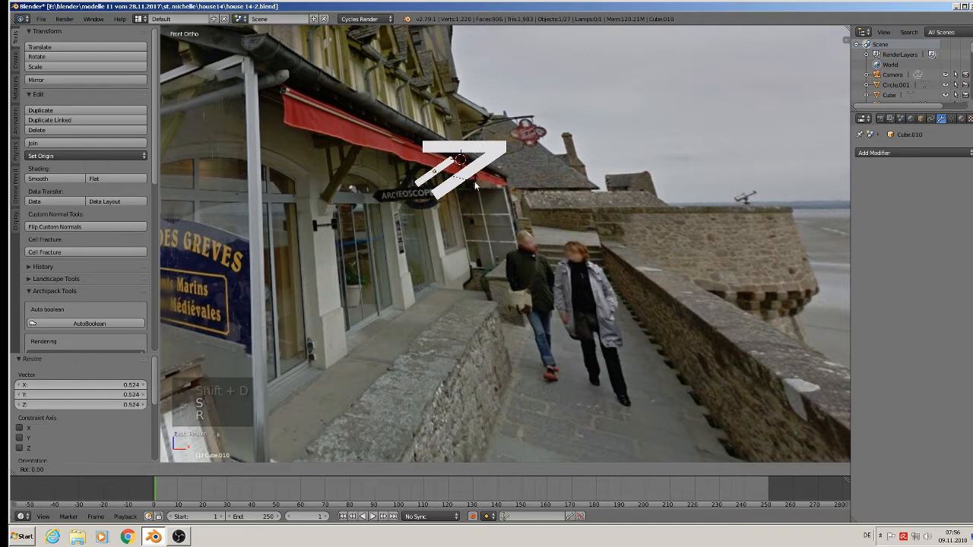
key("r")
key("y")
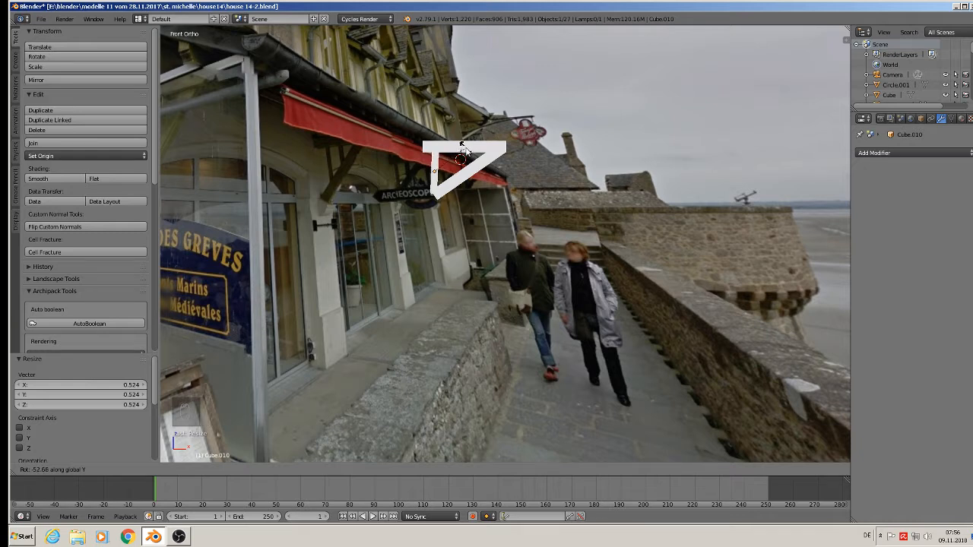
left_click(463, 148)
left_click_drag(471, 170, 480, 174)
Duplicate the post 0.020 along X and fit it between bar and brace with Z scales of 0.765 and 0.774 and a 0.007 raise
key("shift+d")
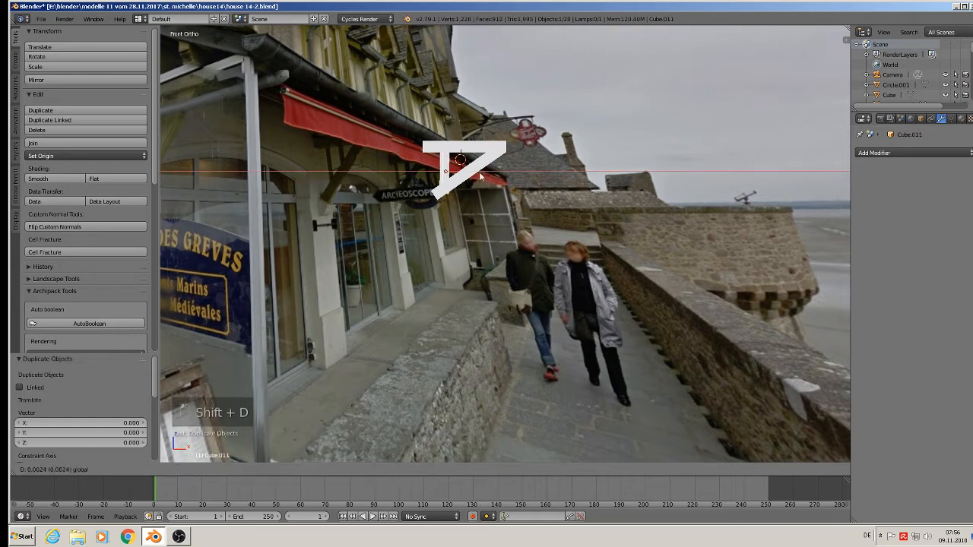
left_click(502, 178)
key("s")
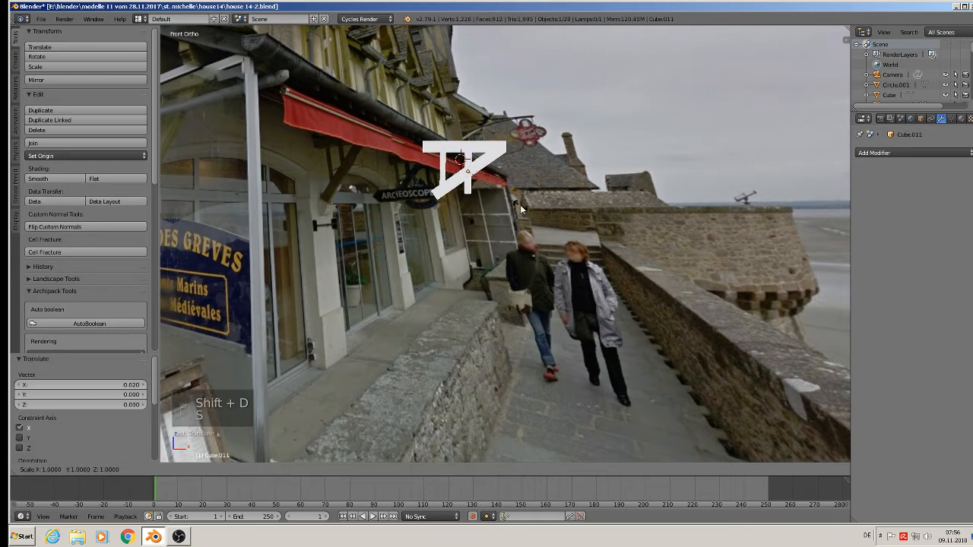
key("z")
left_click(510, 199)
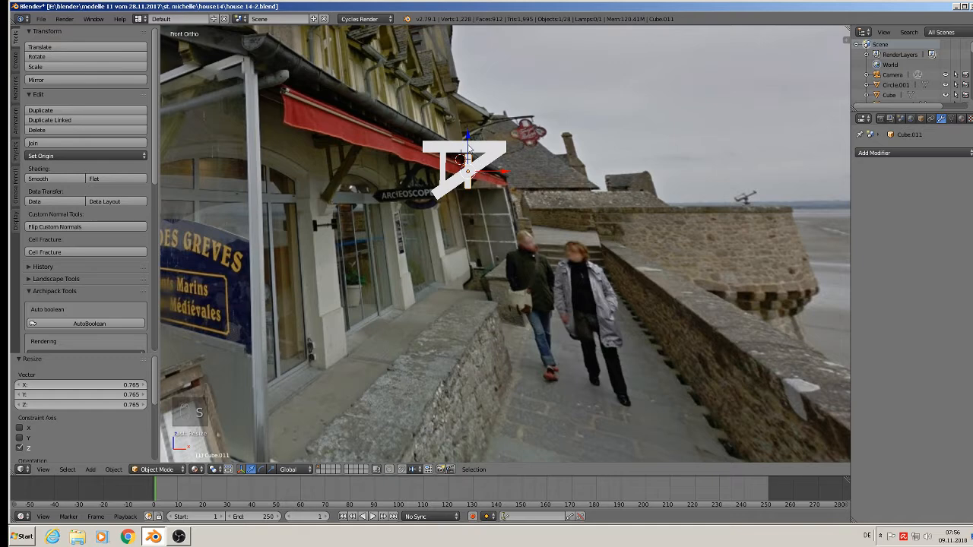
key("g")
key("z")
left_click(537, 214)
key("s")
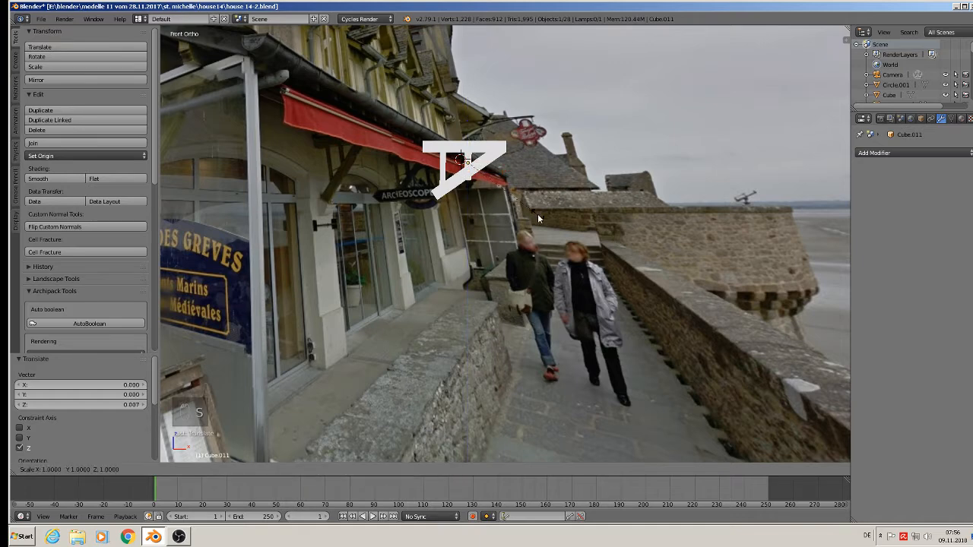
left_click(523, 201)
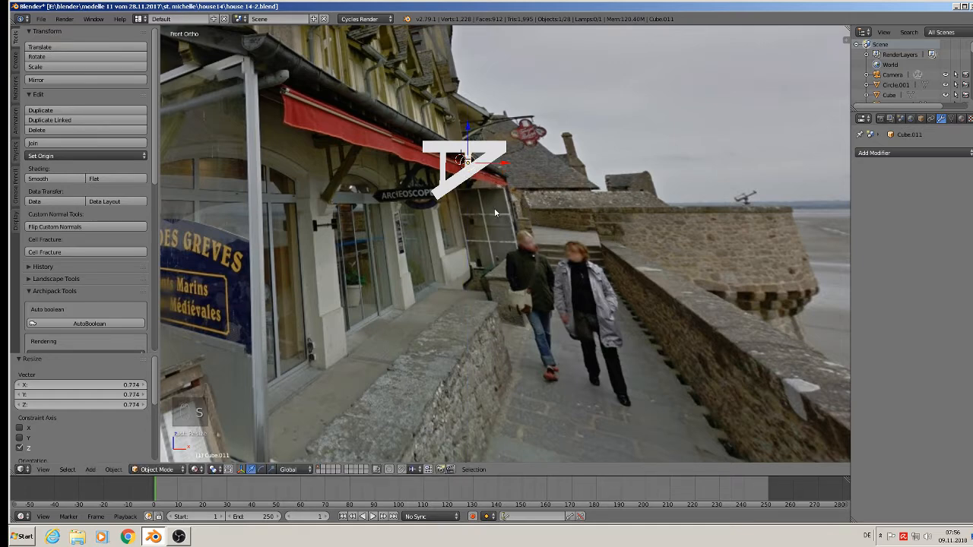
Examine the assembled bracket up close against the awning brackets in the reference photo
key("a")
middle_click_drag(482, 206, 514, 186)
scroll(535, 128, "down", 1)
scroll(529, 140, "down", 3)
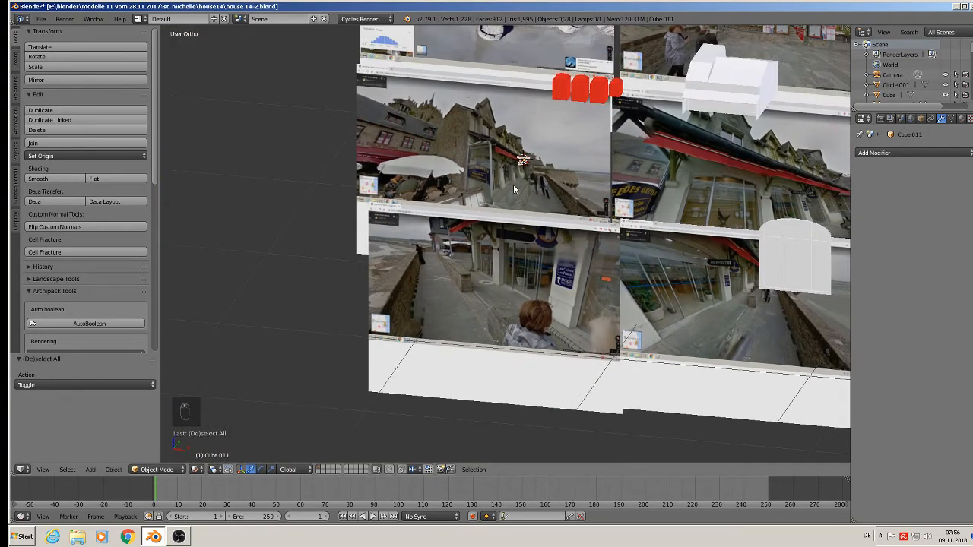
scroll(540, 141, "up", 12)
right_click(513, 200)
scroll(475, 230, "up", 2)
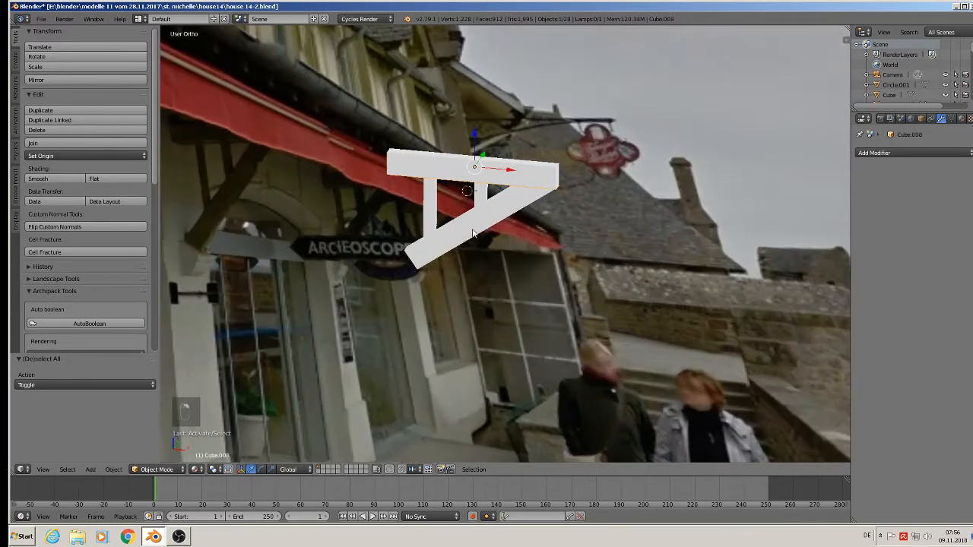
middle_click_drag(429, 255, 511, 229, "shift")
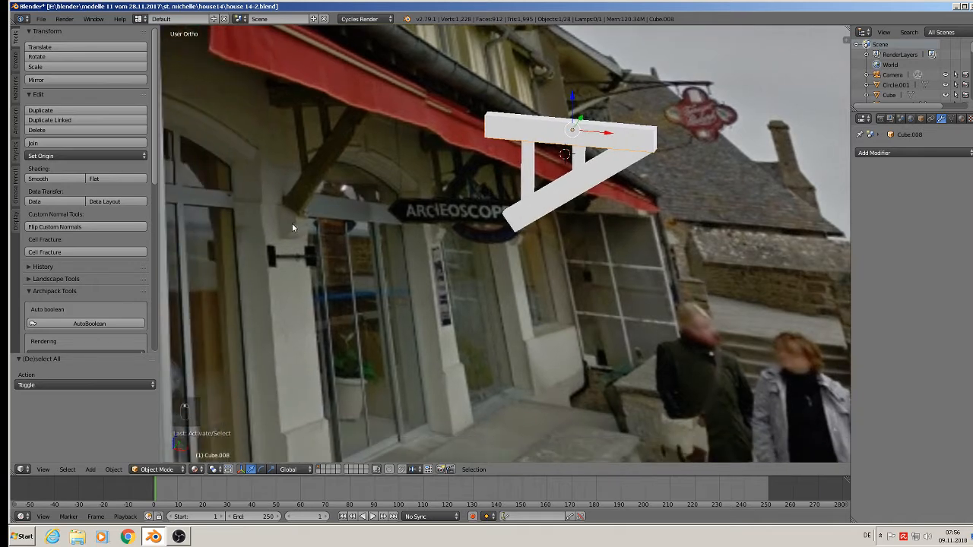
scroll(500, 211, "up", 2)
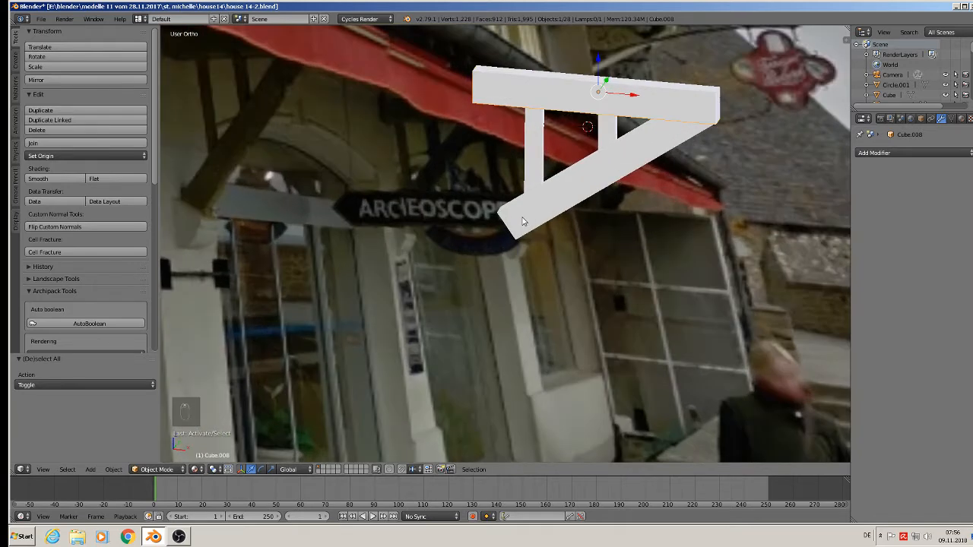
Lengthen the diagonal brace by pulling its lower end face outward in Normal orientation, and restore the Global orientation
key("Tab")
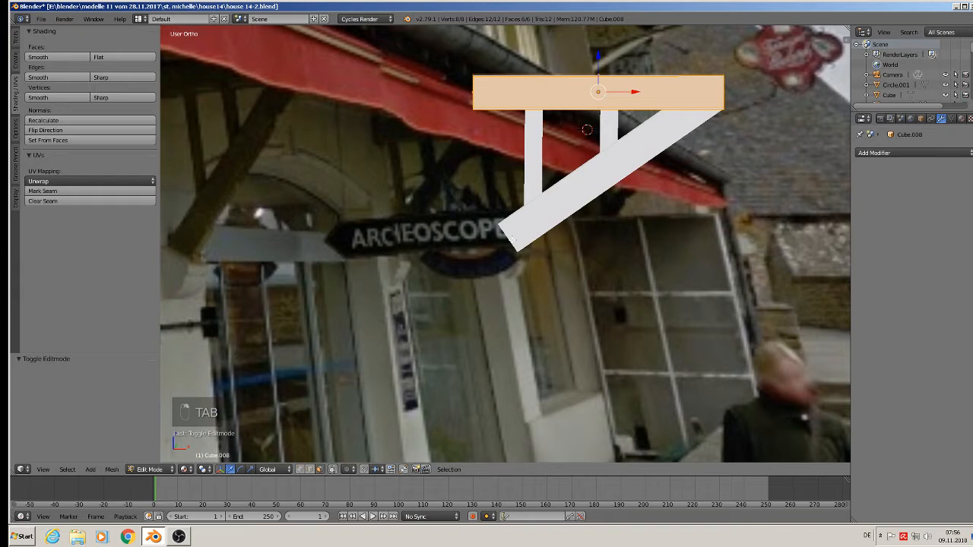
key("Tab")
right_click(530, 236)
key("Tab")
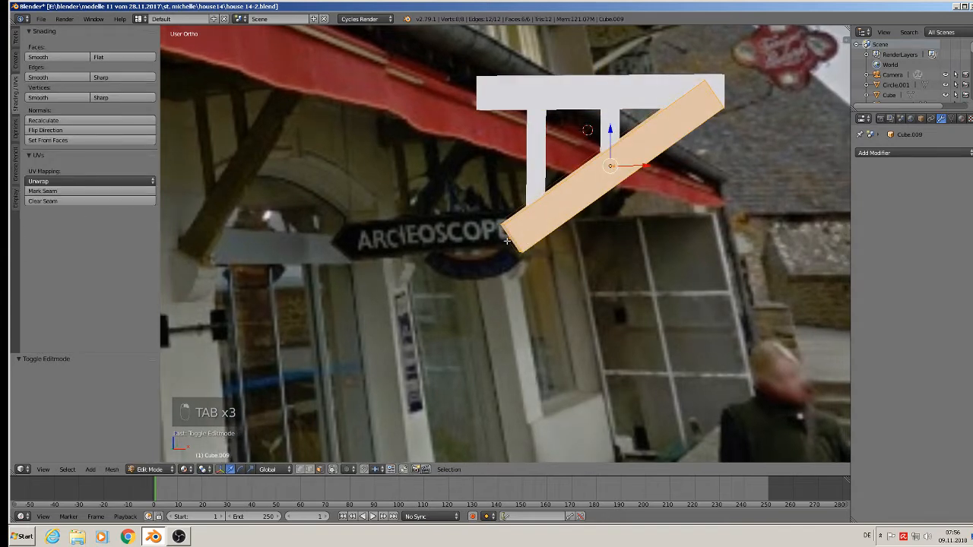
right_click(507, 241)
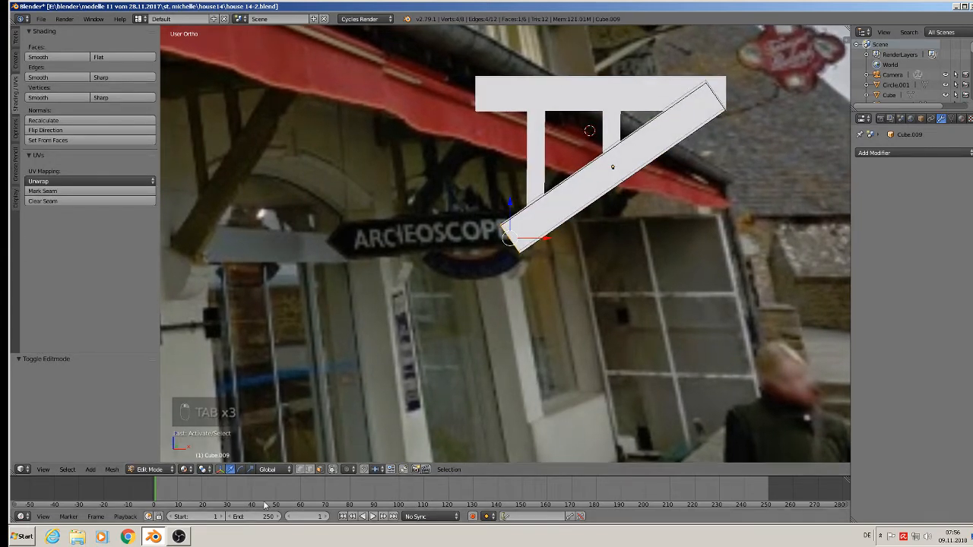
left_click(274, 469)
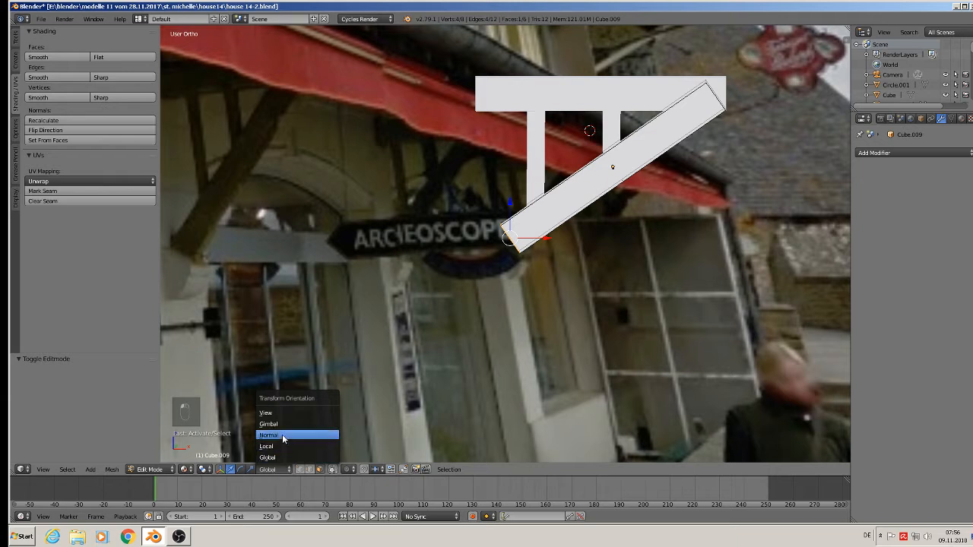
left_click(282, 435)
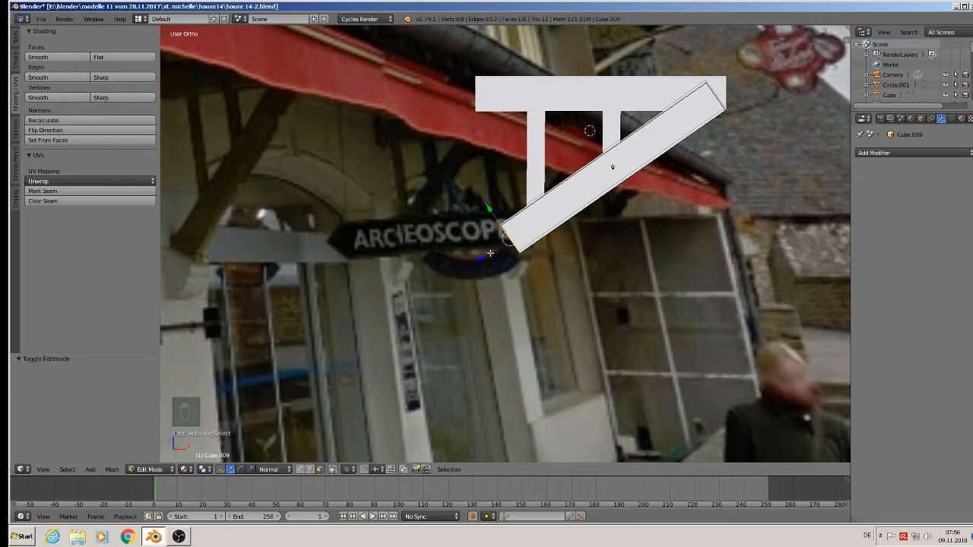
left_click_drag(490, 253, 438, 289)
key("Tab")
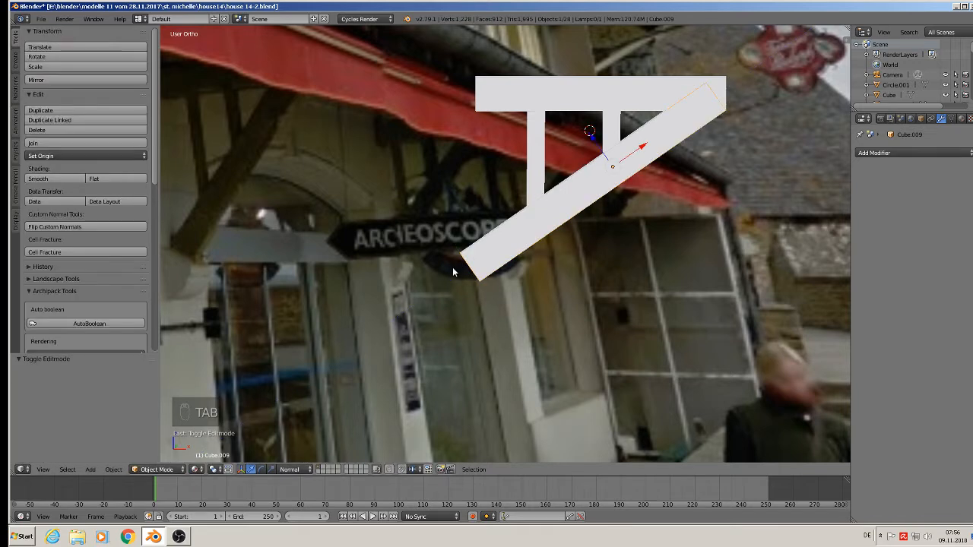
scroll(456, 293, "down", 2)
left_click(292, 469)
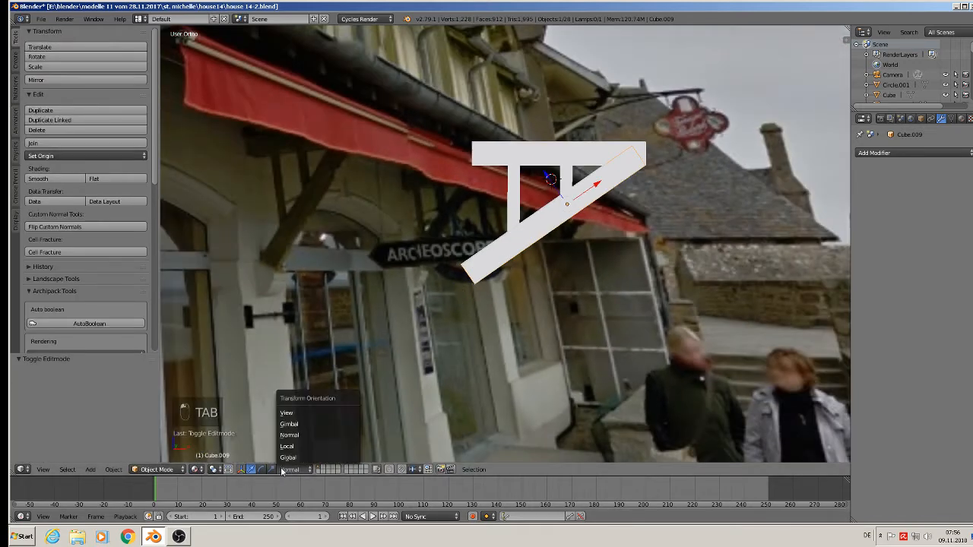
left_click(300, 454)
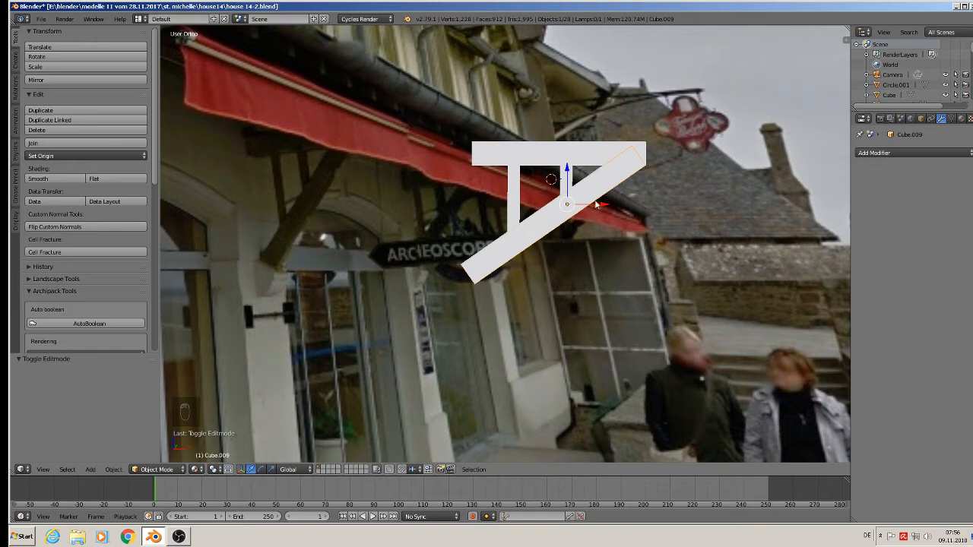
Select all four bracket bars, move them -0.038 along Y away from the reference photo, and join them into one object
right_click(539, 163)
middle_click_drag(536, 160, 588, 225)
right_click(528, 203, "shift")
right_click(567, 182, "shift")
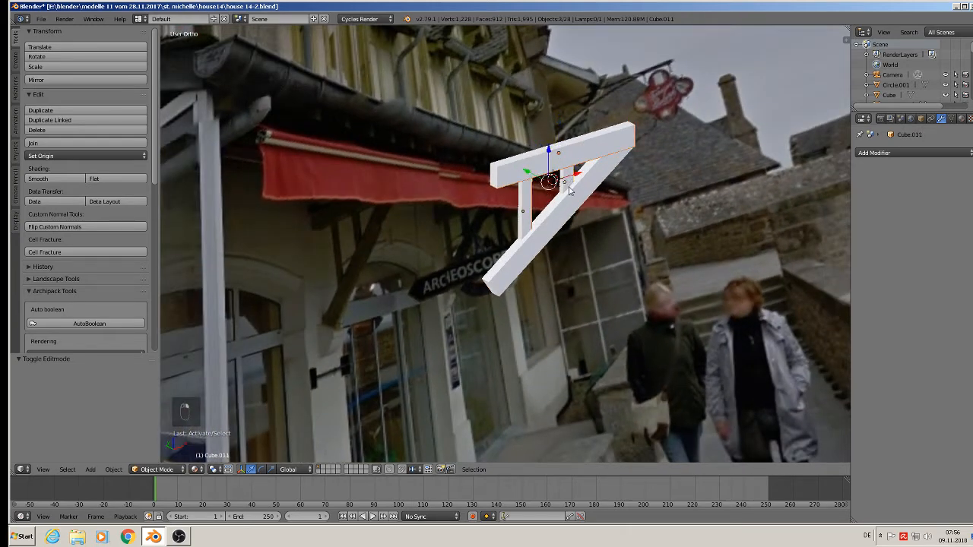
right_click(564, 197, "shift")
left_click_drag(535, 177, 596, 208)
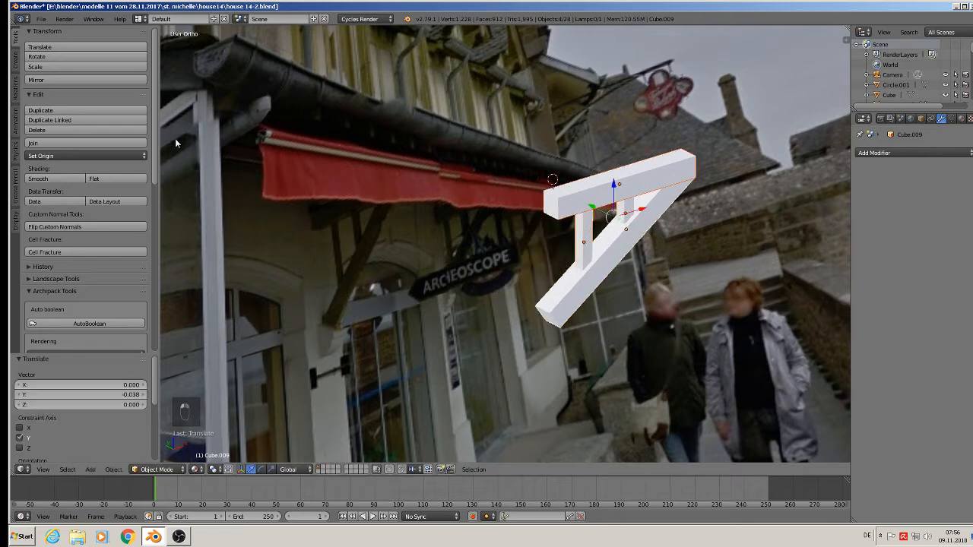
left_click(53, 144)
Move the joined bracket along X and up along Z to a spot beside the red blocks near the house
scroll(507, 289, "down", 5)
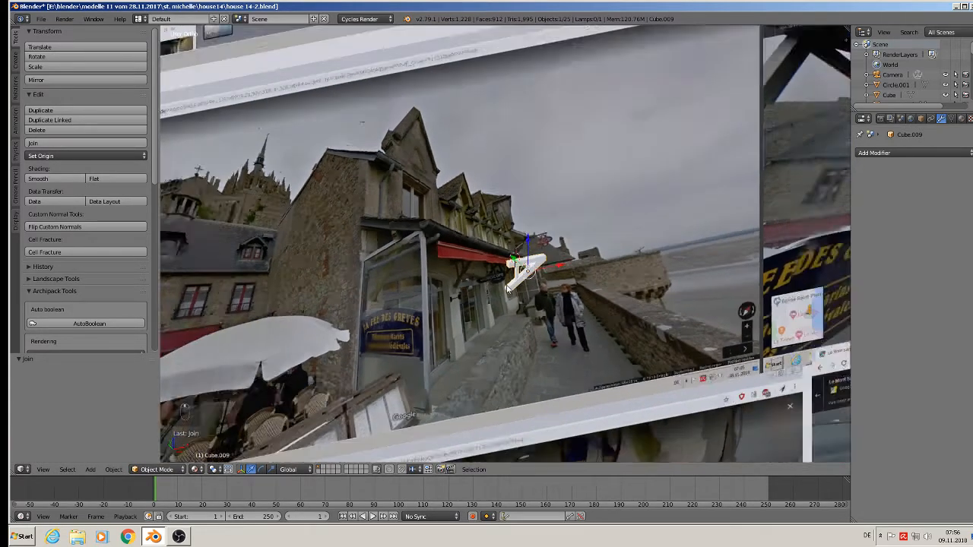
scroll(507, 289, "down", 4)
middle_click_drag(524, 317, 501, 294)
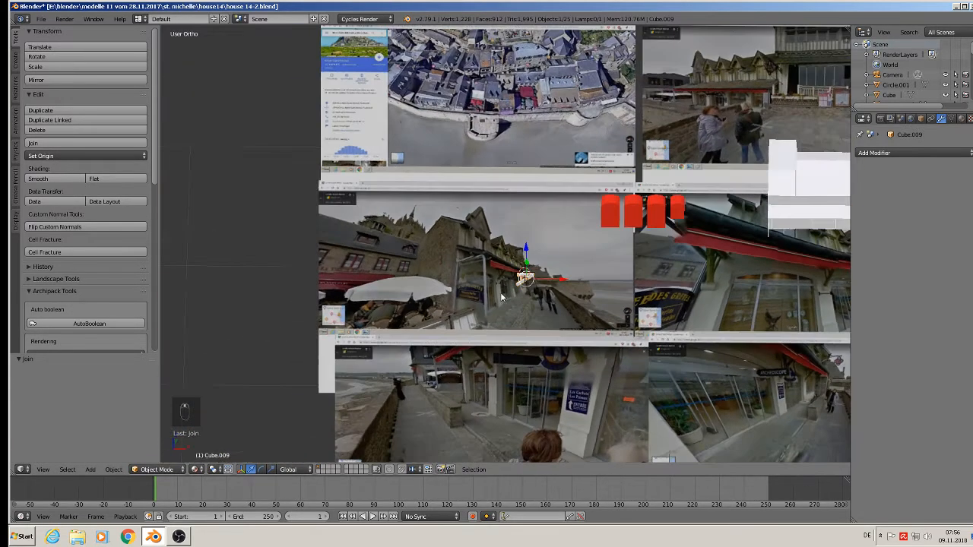
left_click_drag(548, 280, 720, 282)
left_click_drag(690, 251, 695, 236)
Duplicate the bracket 0.361 along X and bring the copy to the house's front awning, shifting it -0.294 along X
key("shift+d")
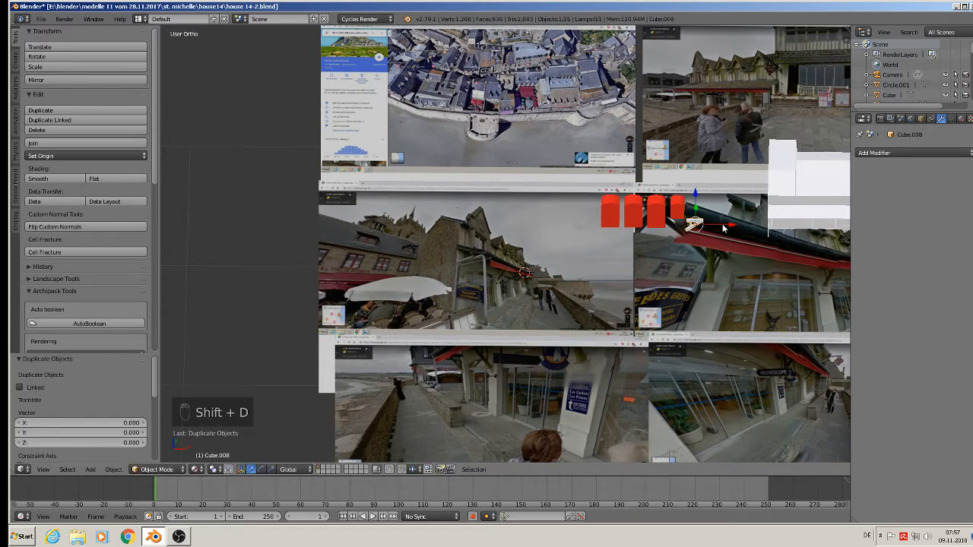
left_click(790, 237)
middle_click_drag(791, 237, 579, 276, "shift")
scroll(580, 275, "up", 5)
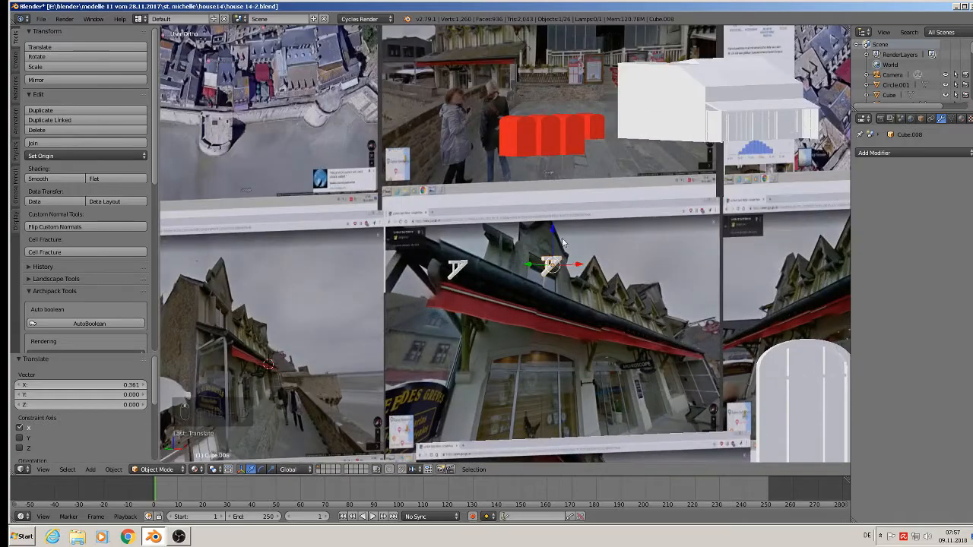
key("g")
left_click_drag(593, 102, 808, 223)
middle_click_drag(808, 222, 700, 283)
middle_click_drag(760, 134, 511, 257, "shift")
scroll(739, 229, "up", 4)
left_click_drag(697, 234, 543, 190)
scroll(515, 180, "up", 4)
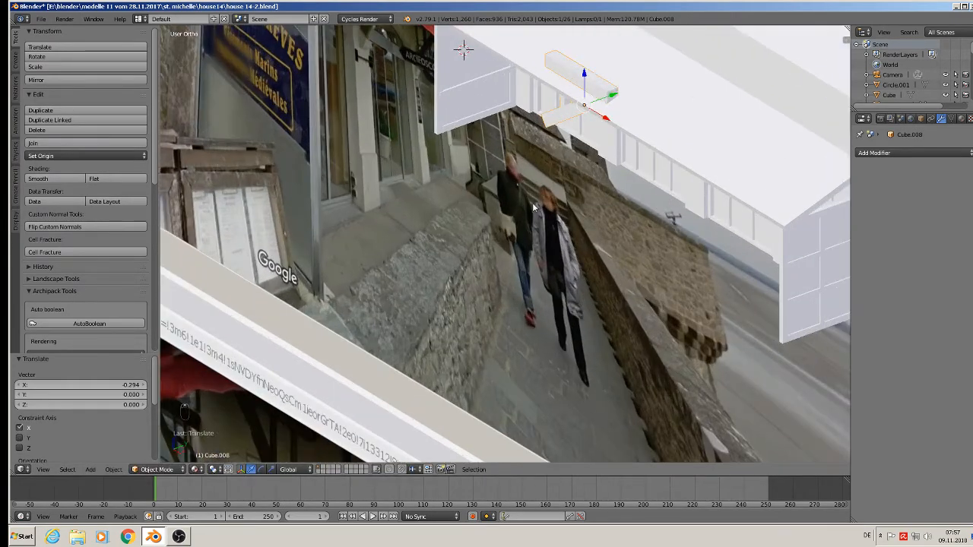
Rotate the bracket copy -90° about the Z axis
key("r")
type("z")
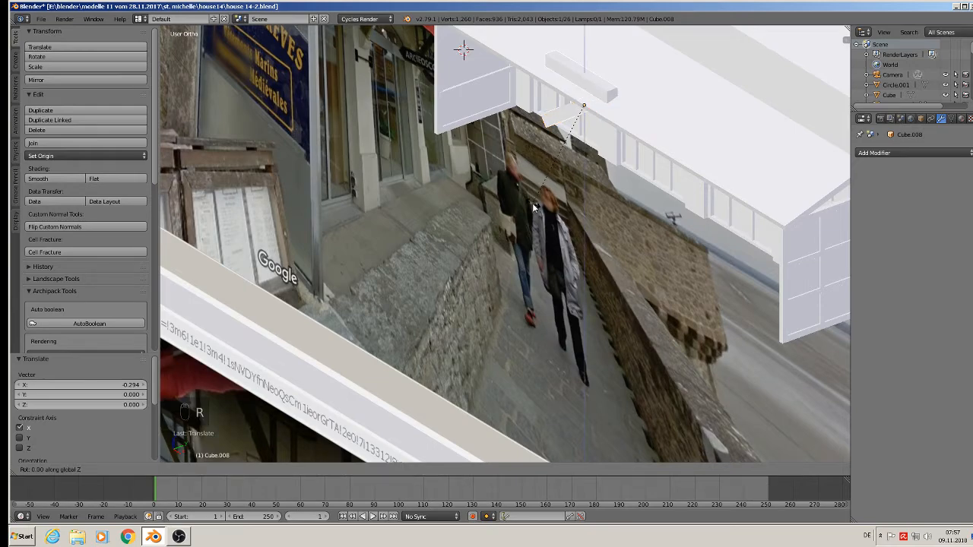
type("-90")
key("Return")
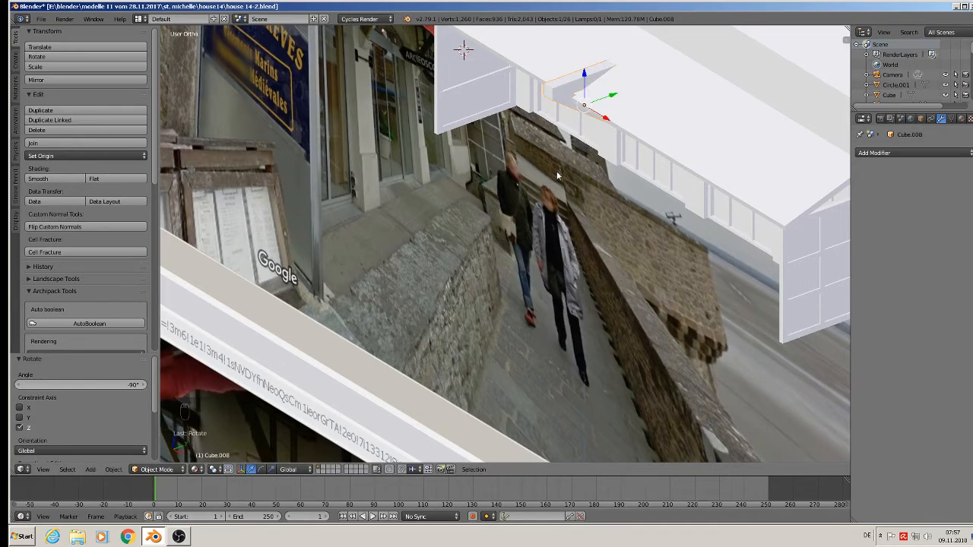
Scale the bracket copy to 0.423 and move it 0.047 along Y toward the front wall beneath the awning
middle_click_drag(557, 174, 574, 120)
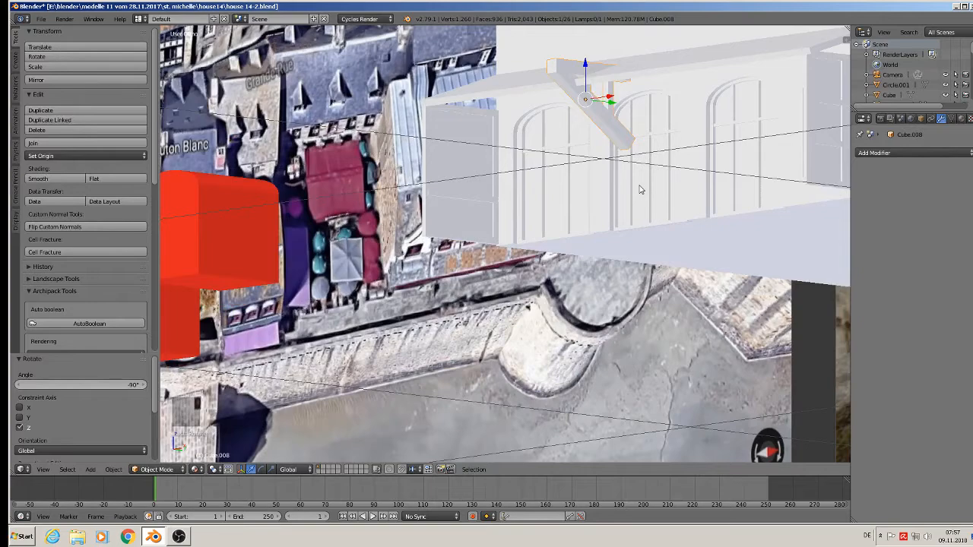
key("s")
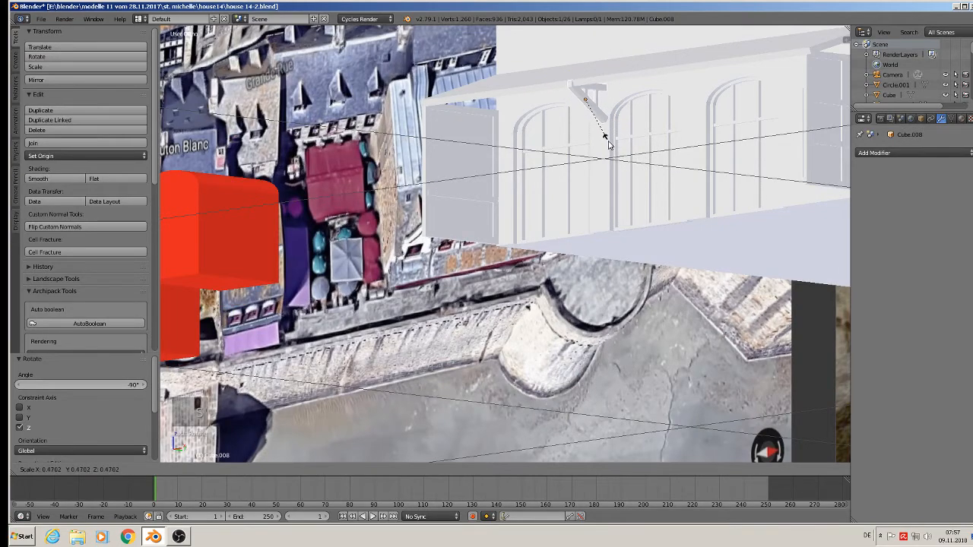
left_click(607, 141)
middle_click_drag(607, 141, 736, 167)
key("g")
key("y")
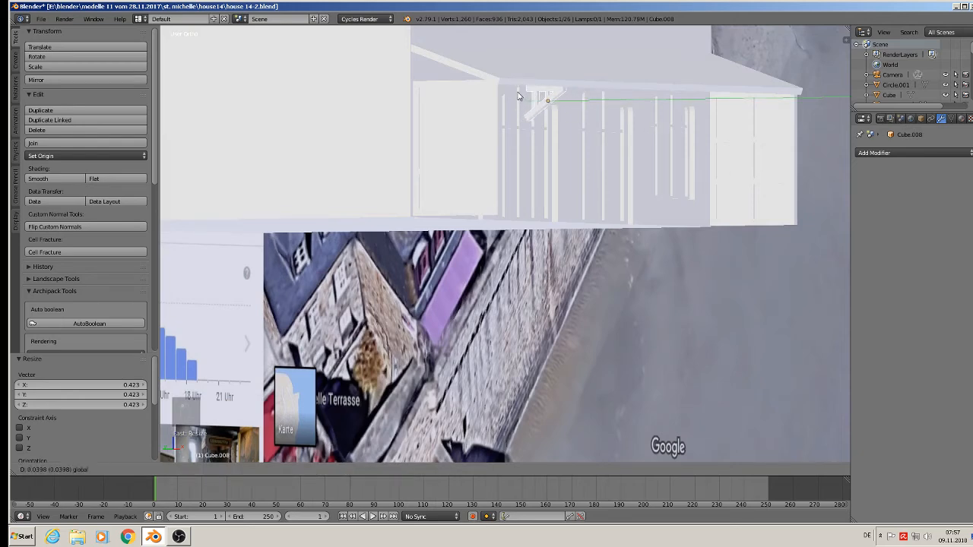
left_click(509, 101)
Move the bracket copy -0.135 along X to the end of the facade beside the first arched window
middle_click_drag(509, 101, 572, 96)
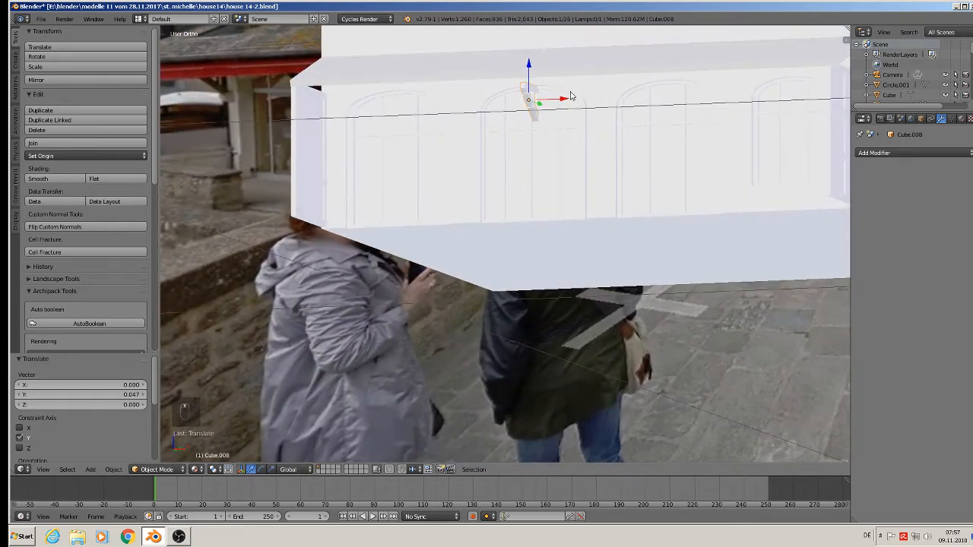
key("g")
key("x")
left_click(364, 86)
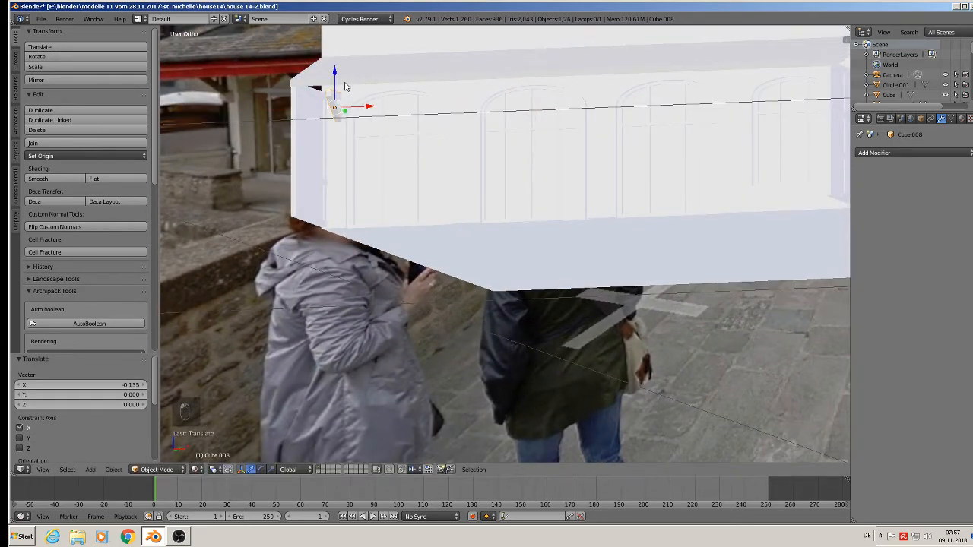
Raise the bracket copy along Z in two moves so it sits beneath the awning, the last by 0.002
key("g")
key("z")
left_click(339, 60)
middle_click_drag(339, 61, 480, 117)
key("g")
key("z")
left_click(340, 46)
Enlarge the bracket slightly and nudge it to fit against the front wall and the awning's underside
key("s")
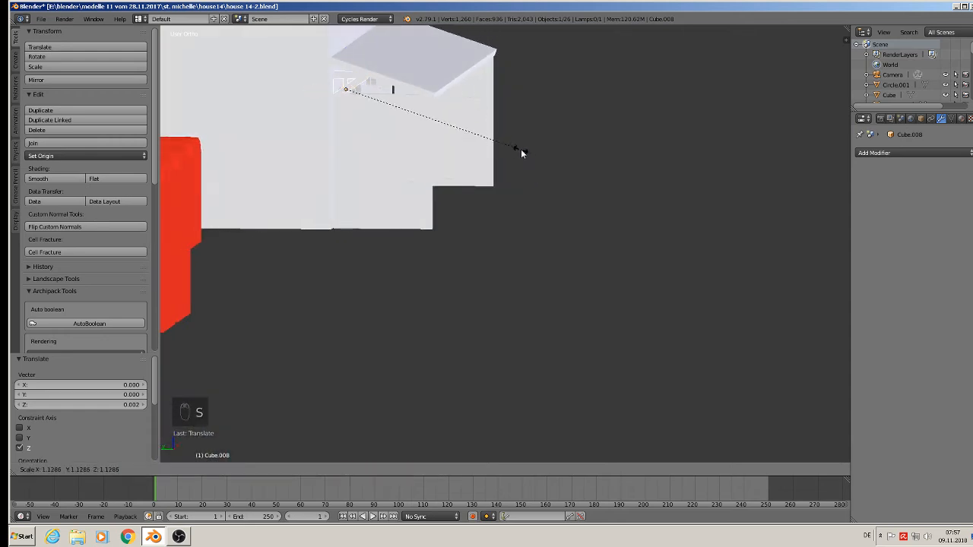
left_click(507, 143)
left_click_drag(316, 93, 328, 94)
left_click_drag(357, 57, 359, 63)
middle_click_drag(359, 65, 235, 59)
middle_click_drag(363, 90, 384, 117)
key("shift+d")
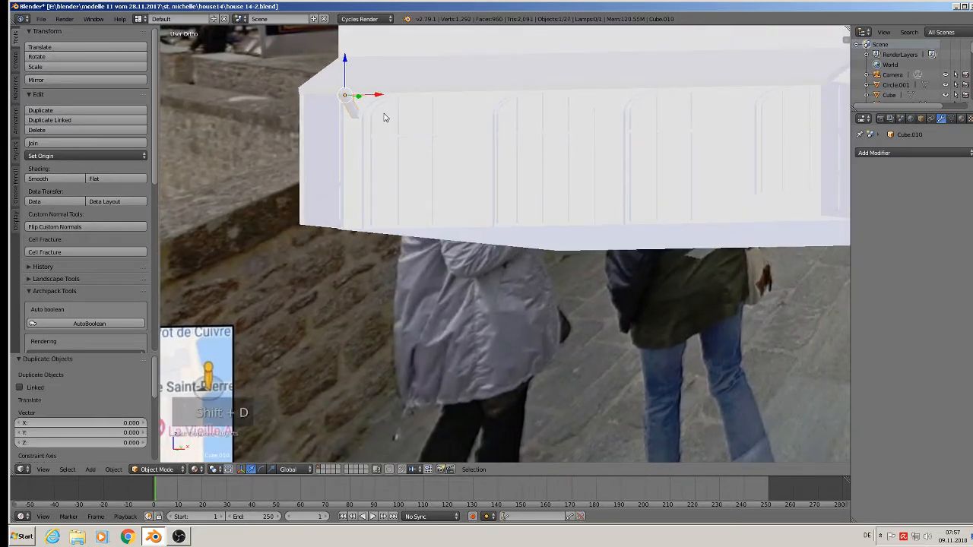
key("x")
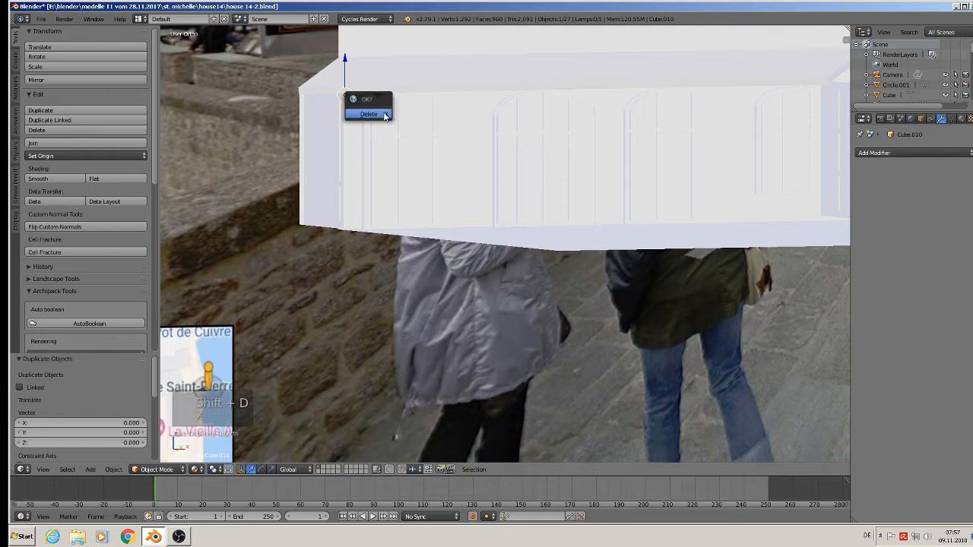
left_click(383, 116)
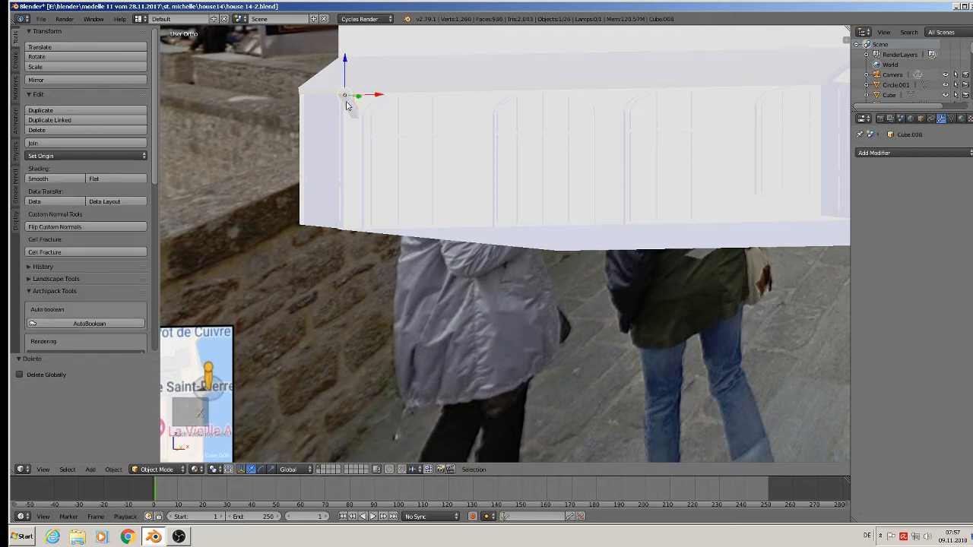
Create three linked duplicates of the bracket, spacing them along X between the arched windows, the last offset by 0.089
key("alt+d")
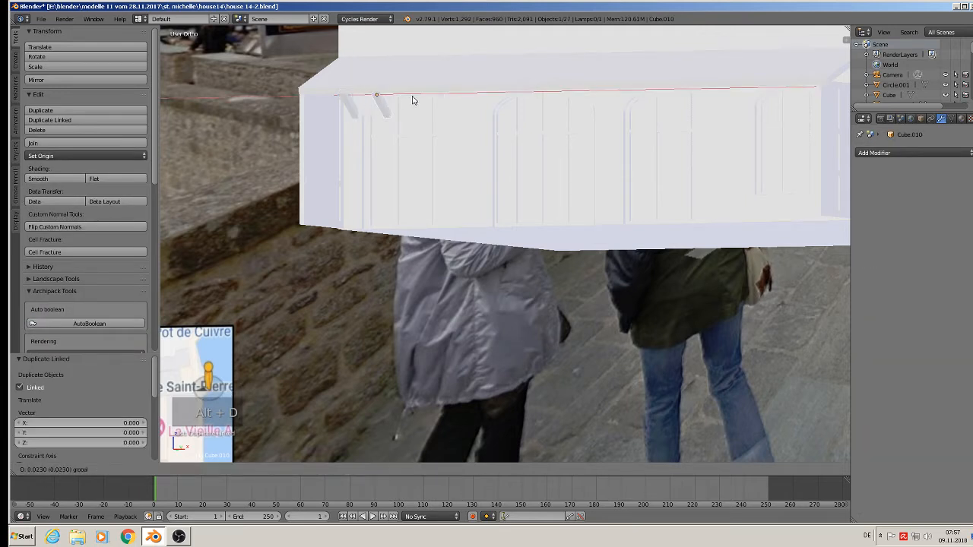
left_click(490, 106)
key("alt+d")
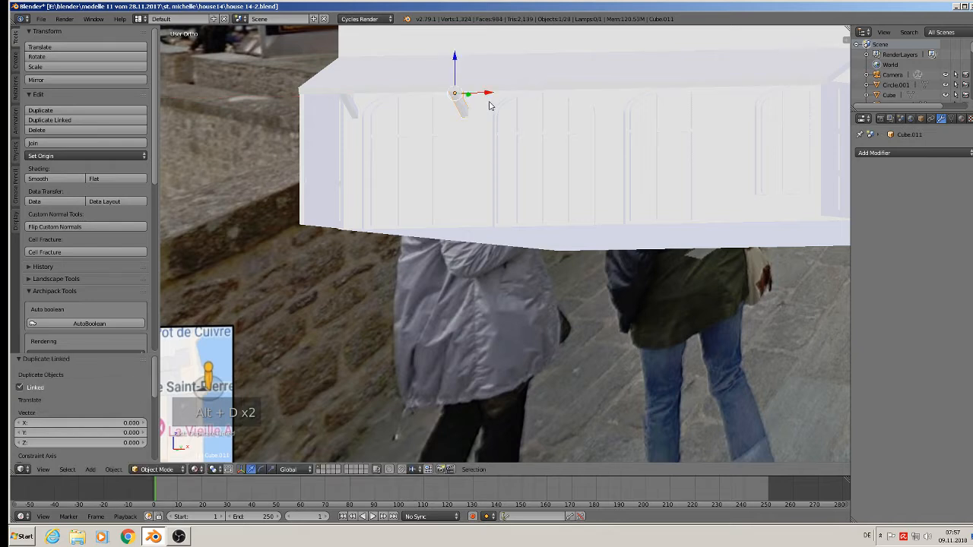
left_click_drag(485, 92, 757, 120)
key("alt+d")
middle_click_drag(757, 120, 795, 112)
Move the second bracket on the facade 0.011 along X to sit between the arches
right_click(447, 87)
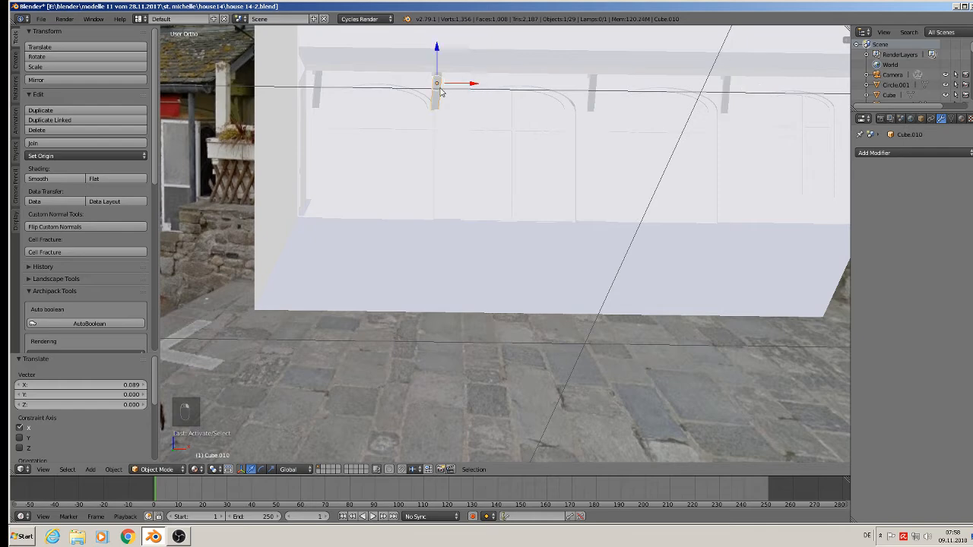
key("g")
key("x")
left_click_drag(478, 81, 480, 82)
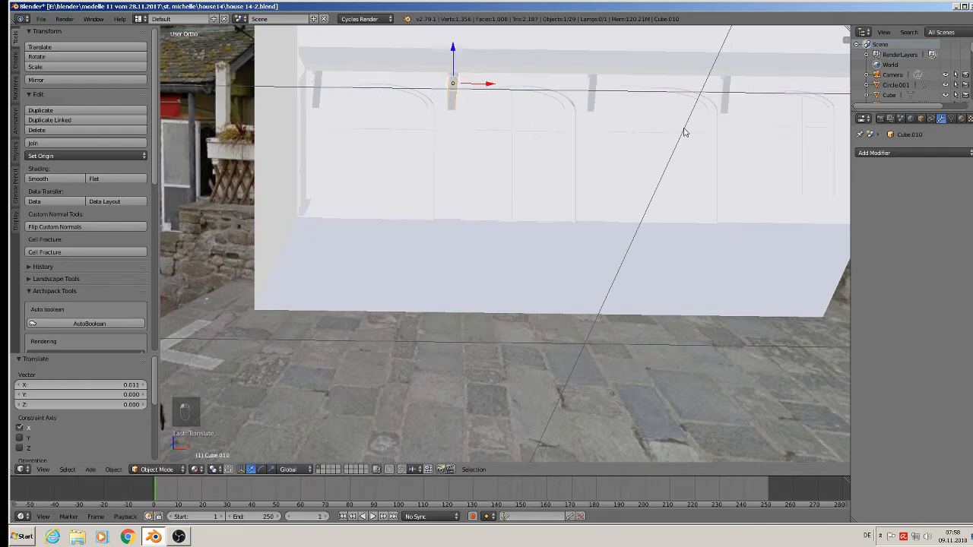
Make a linked duplicate of the last bracket and move it 0.082 along X to the far end of the facade
middle_click_drag(684, 128, 646, 109)
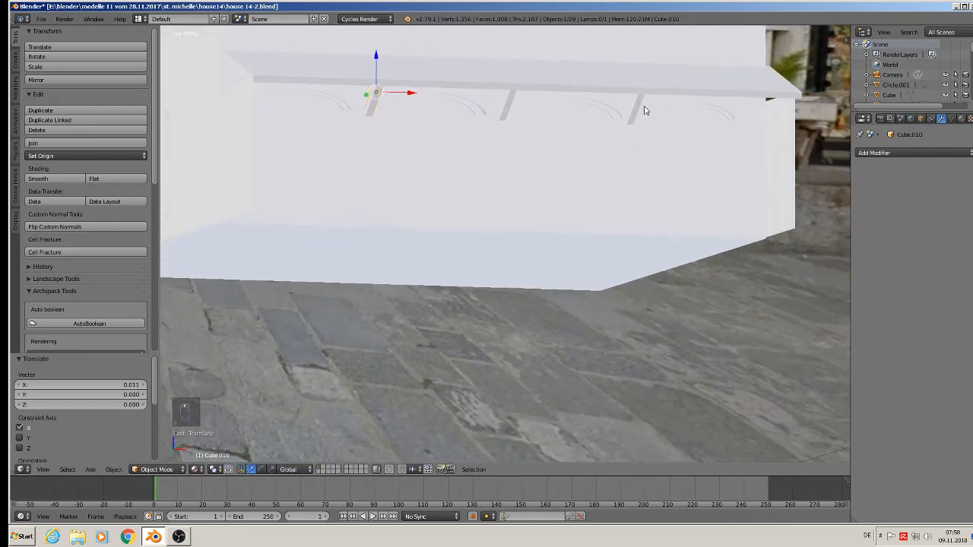
right_click(639, 102)
key("alt+d")
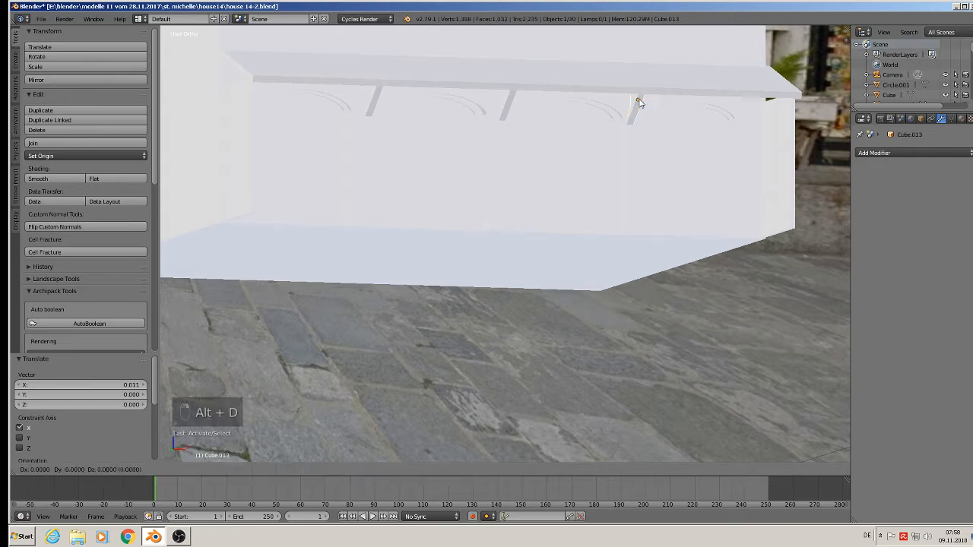
key("Escape")
key("g")
key("x")
left_click(792, 120)
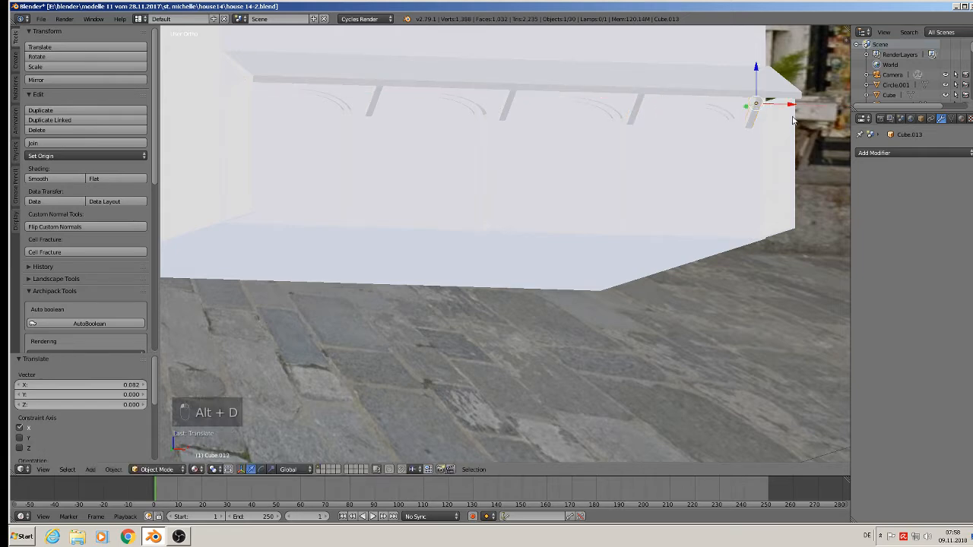
Deselect all objects and save the Blender file
key("a")
middle_click_drag(720, 139, 301, 133)
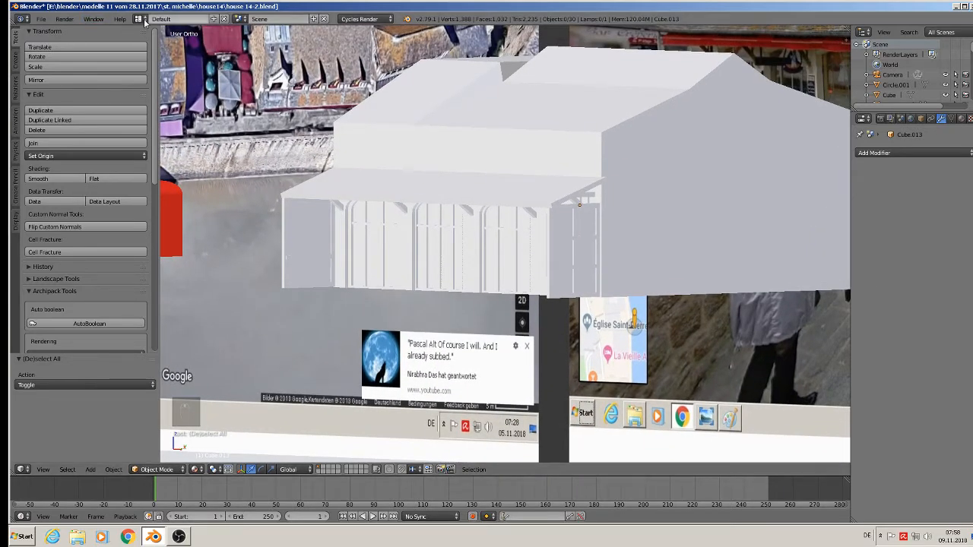
left_click(41, 19)
left_click(73, 97)
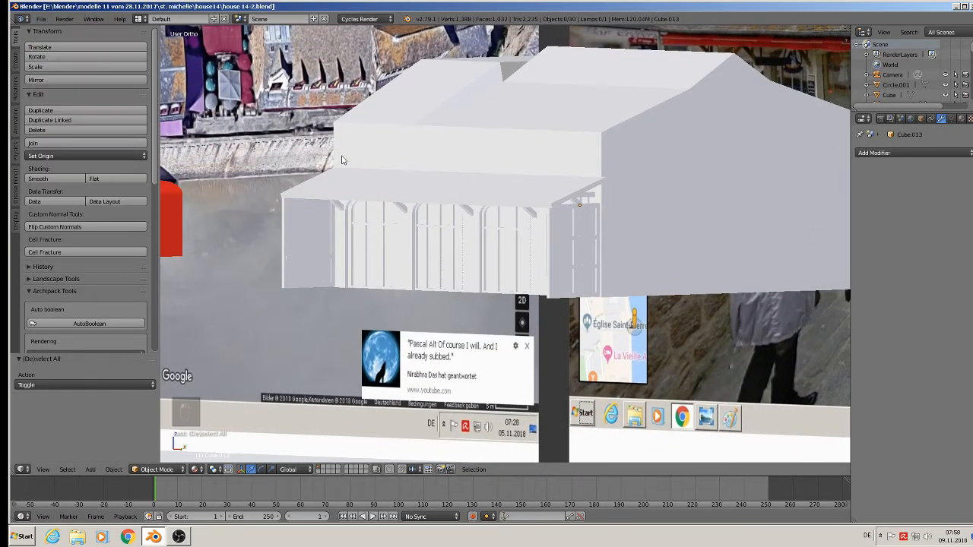
Examine the gabled dormers above the awning roof in the street-view reference photo from the front view
scroll(436, 173, "down", 2)
middle_click_drag(436, 172, 491, 222, "shift")
scroll(491, 221, "down", 4)
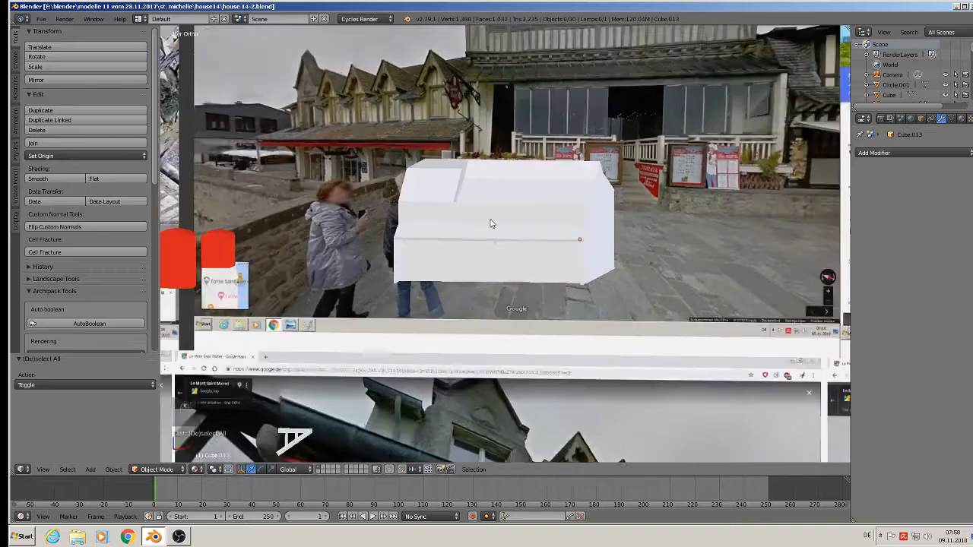
middle_click_drag(402, 145, 461, 167, "shift")
scroll(458, 165, "up", 4)
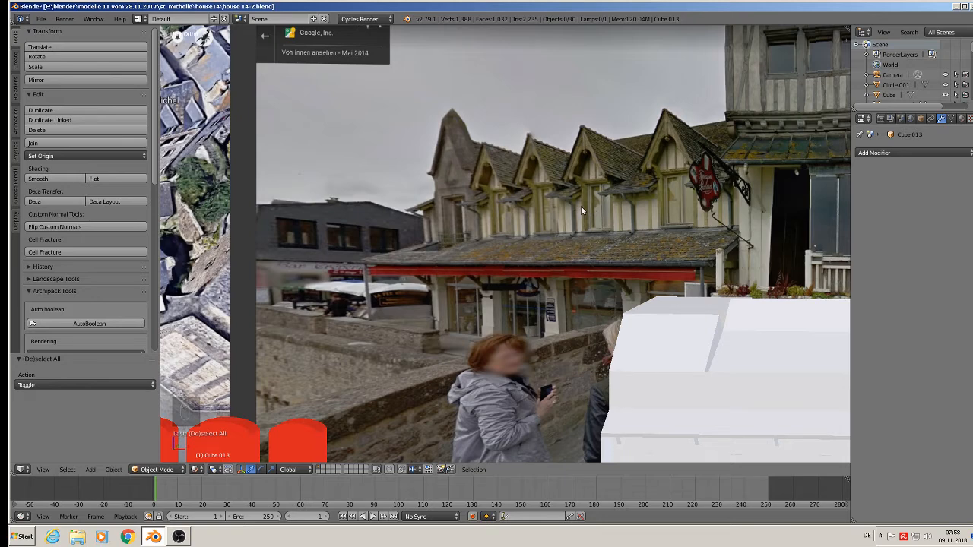
key("KP_1")
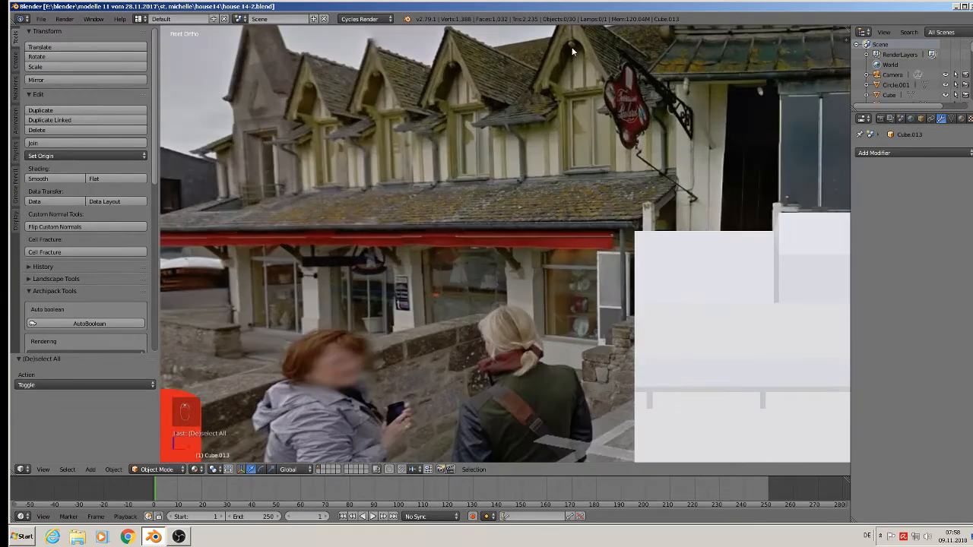
middle_click_drag(564, 175, 507, 231, "shift")
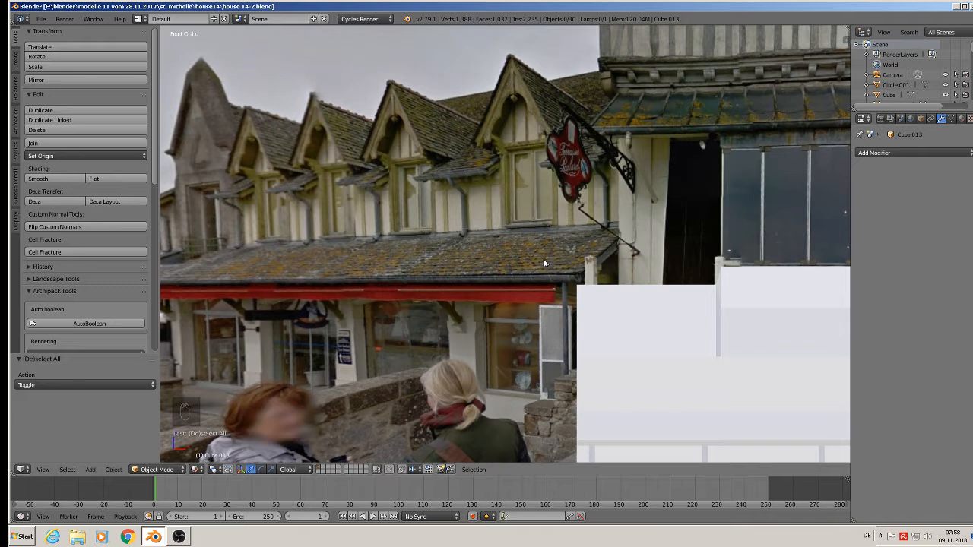
Place the 3D cursor on the reference photo's shopfront and add a 32-vertex cylinder mesh there
left_click(451, 325)
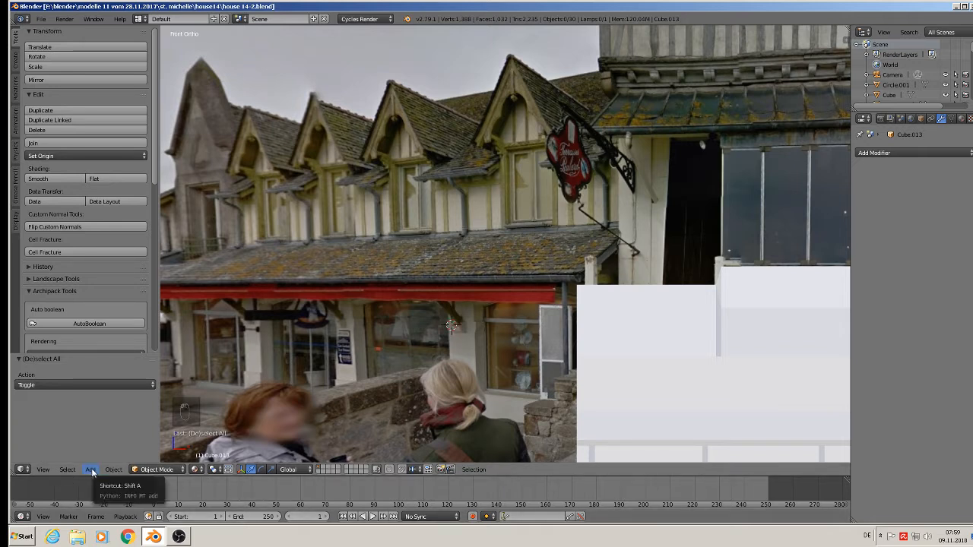
left_click(92, 472)
mouse_move(114, 457)
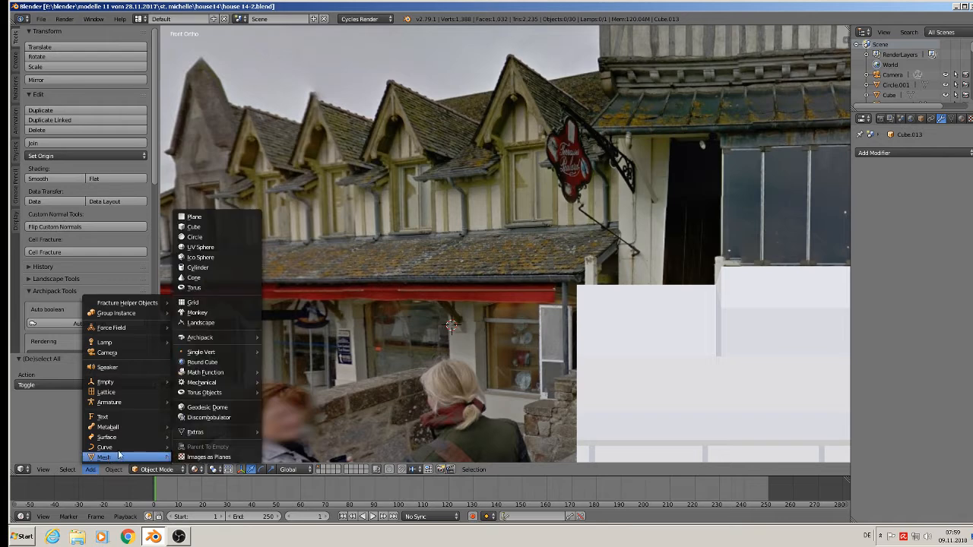
left_click(234, 268)
scroll(578, 315, "down", 6)
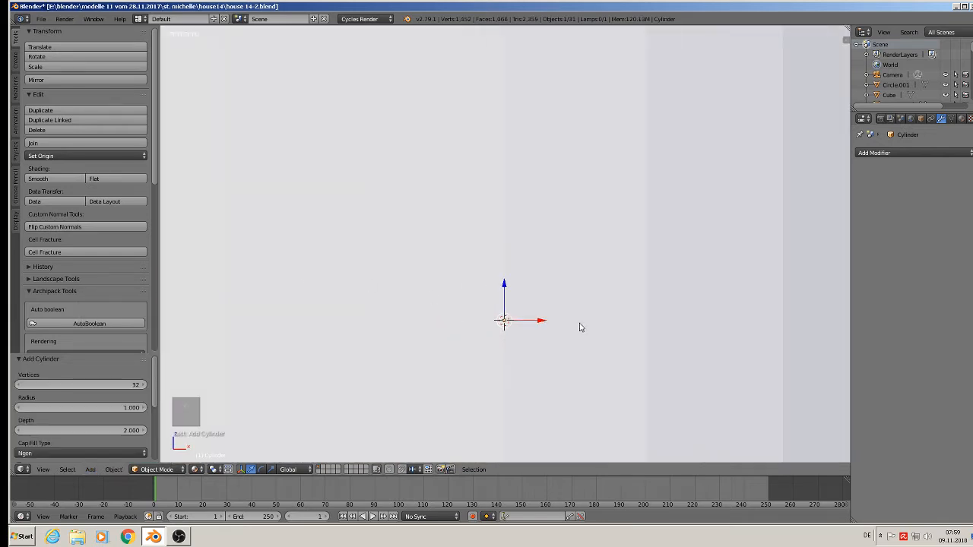
scroll(590, 358, "down", 3)
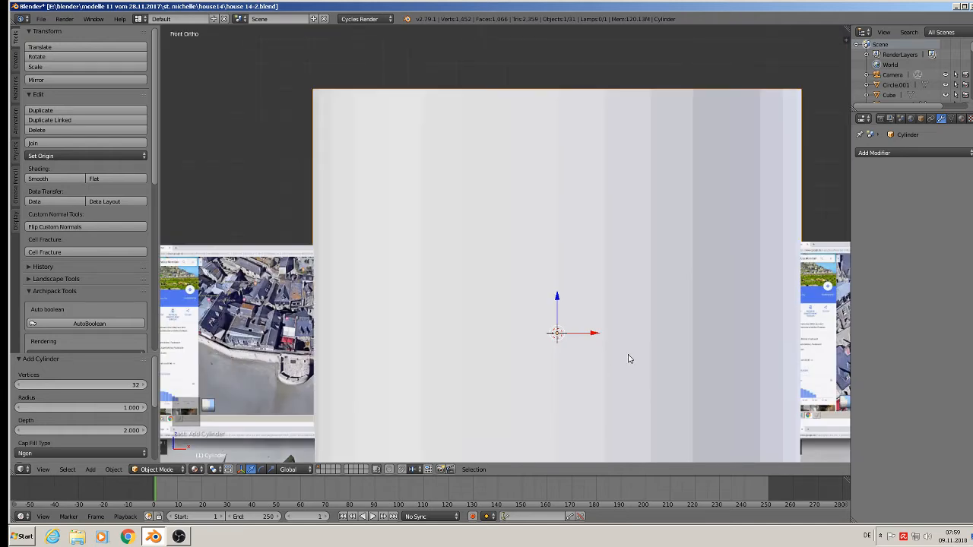
Try rotating the cylinder 90° about the X axis, and undo both the rotation and the cylinder
key("r")
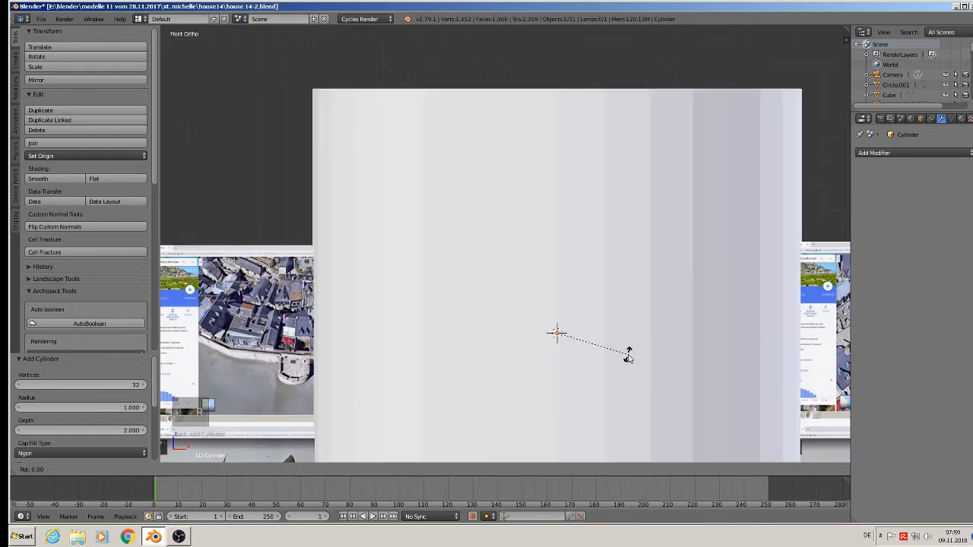
key("x")
key("9")
key("0")
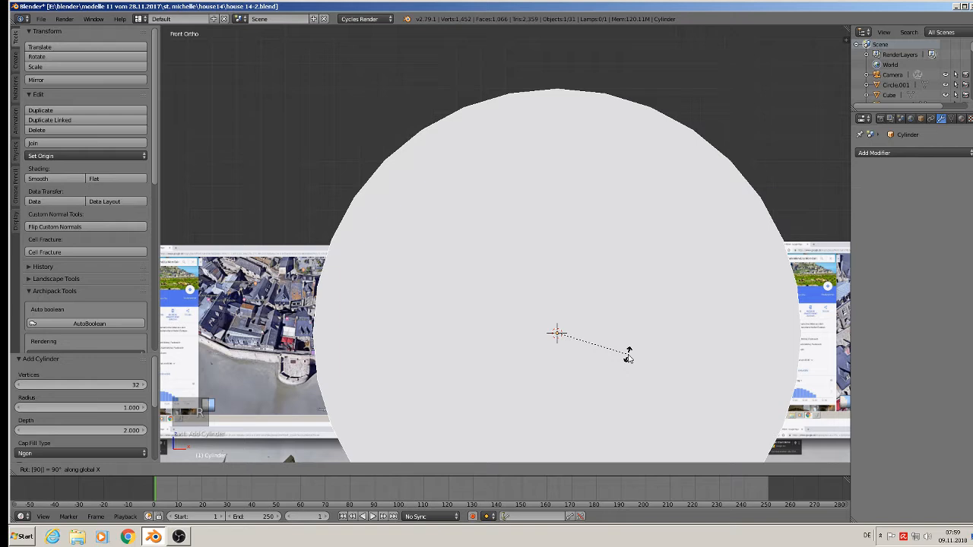
left_click(627, 358)
scroll(590, 328, "down", 1)
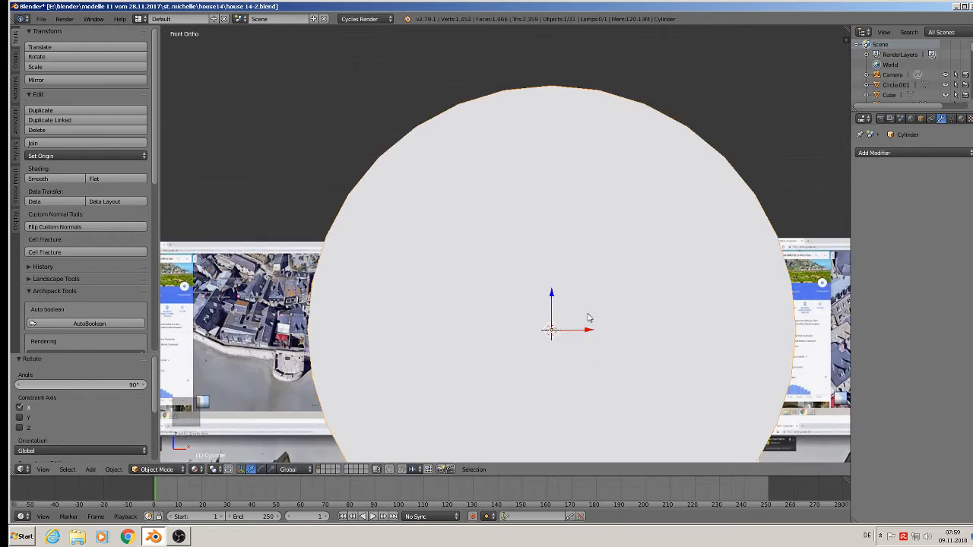
key("ctrl+z")
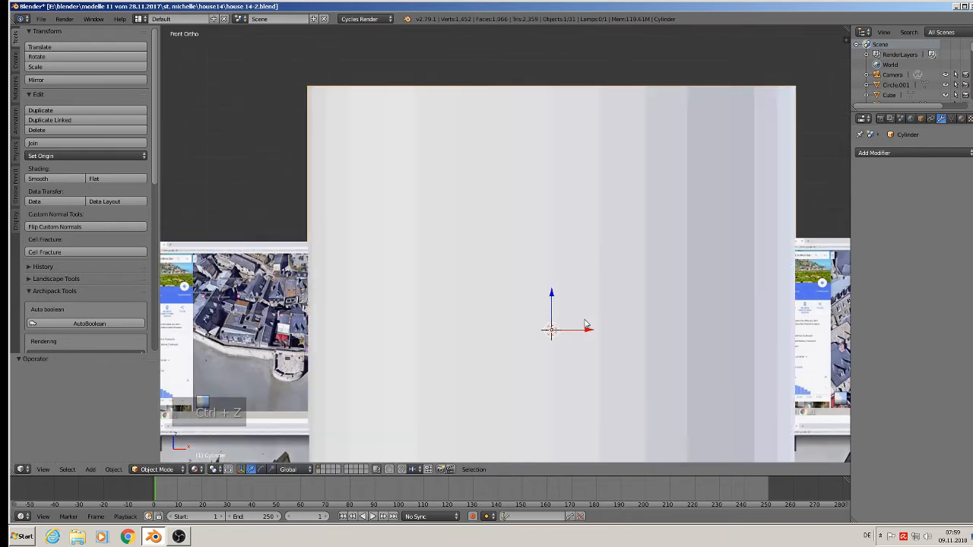
key("ctrl+z")
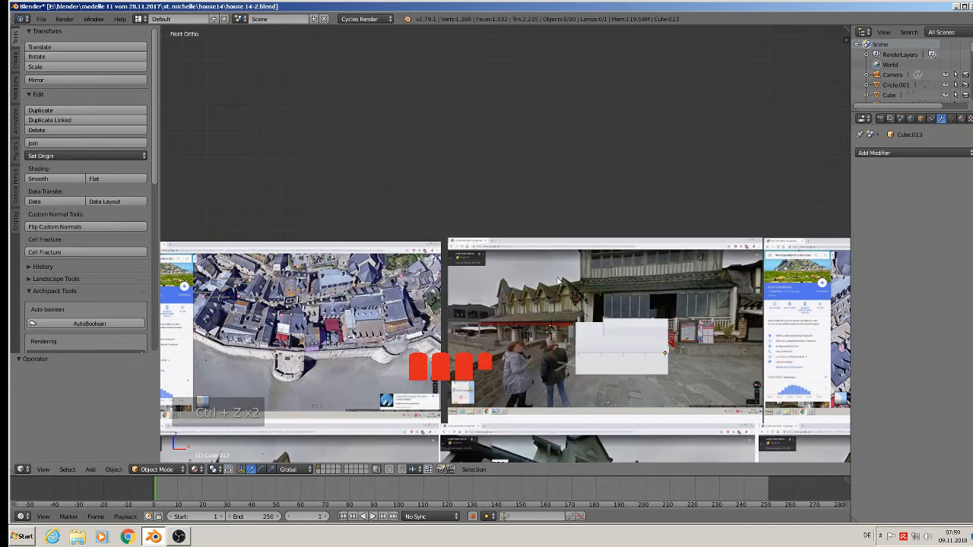
Add a cylinder mesh on the reference photo and reduce its vertices to 3 to form a triangular prism
left_click(89, 469)
mouse_move(114, 457)
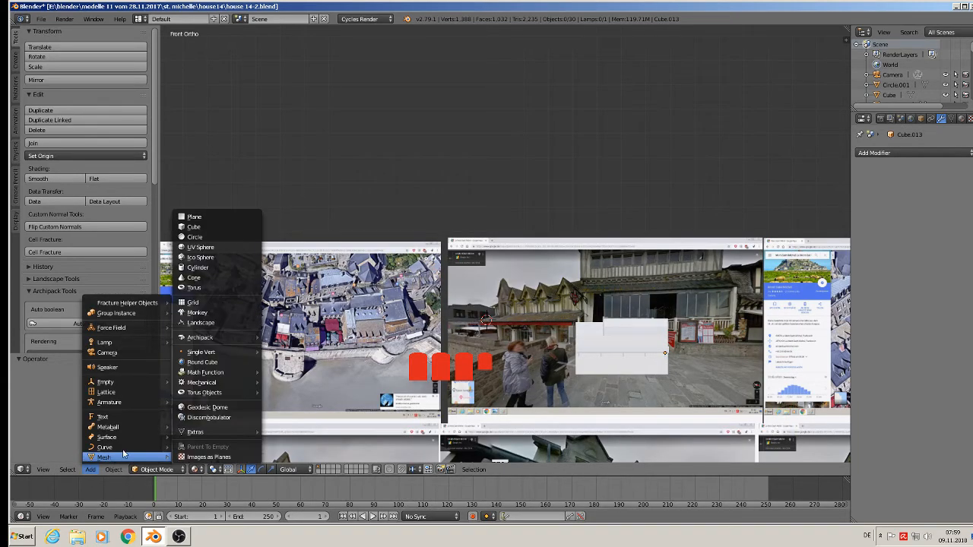
left_click(231, 268)
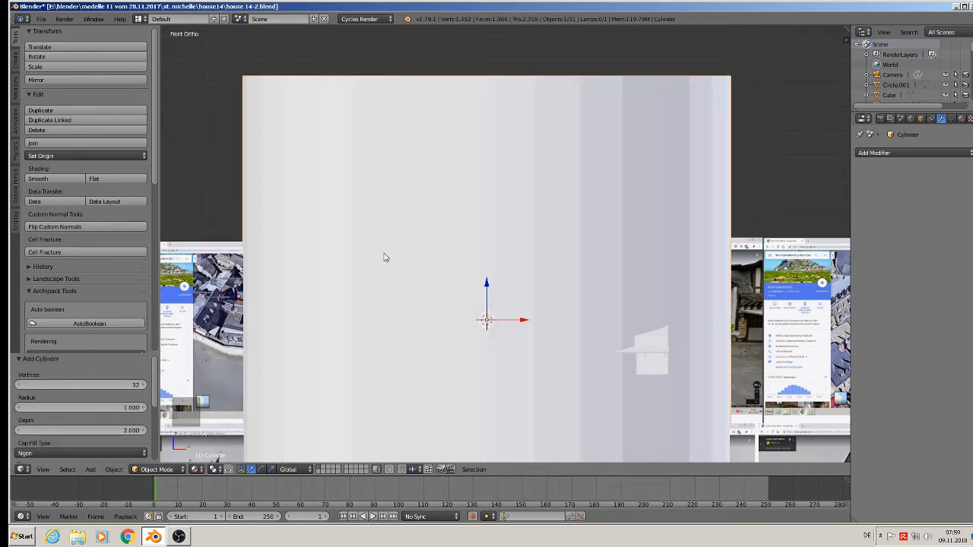
key("KP_7")
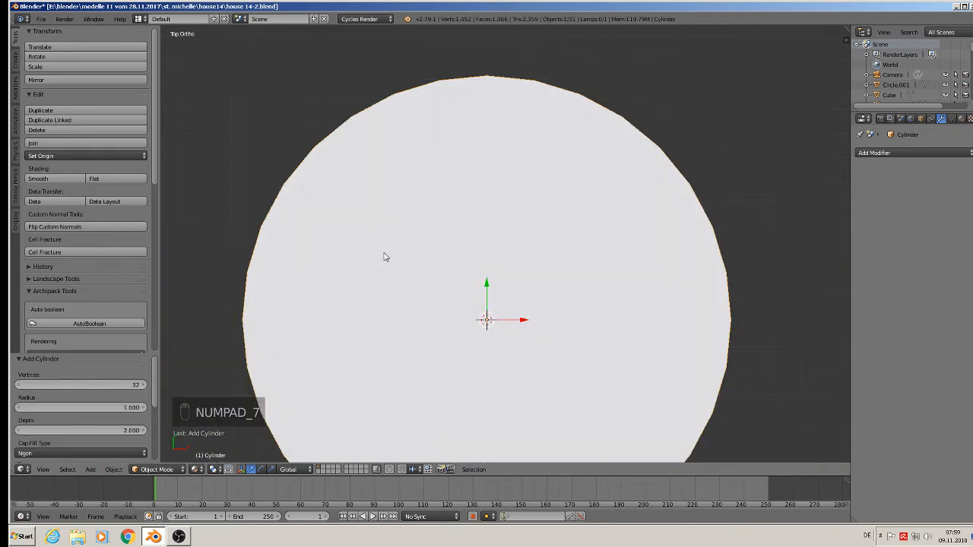
left_click(74, 384)
type("2")
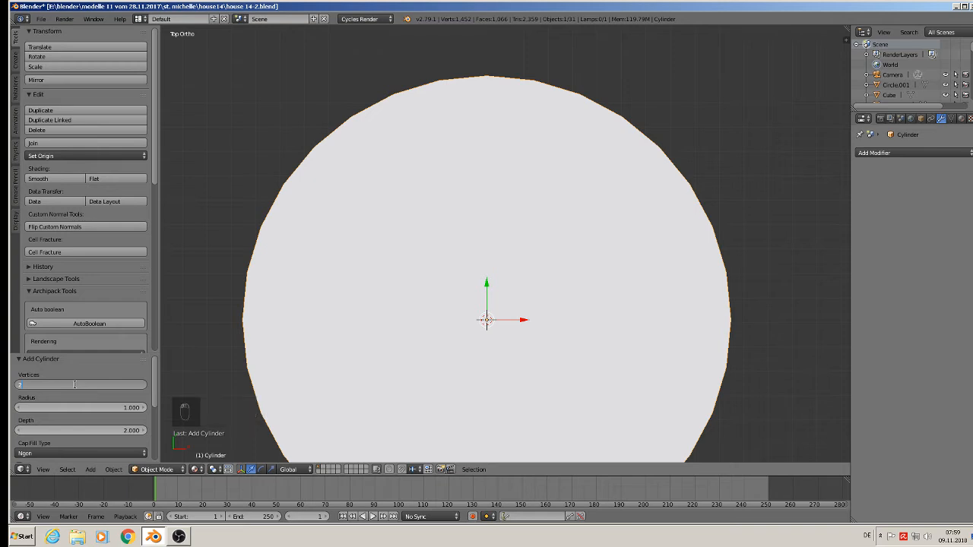
key("Return")
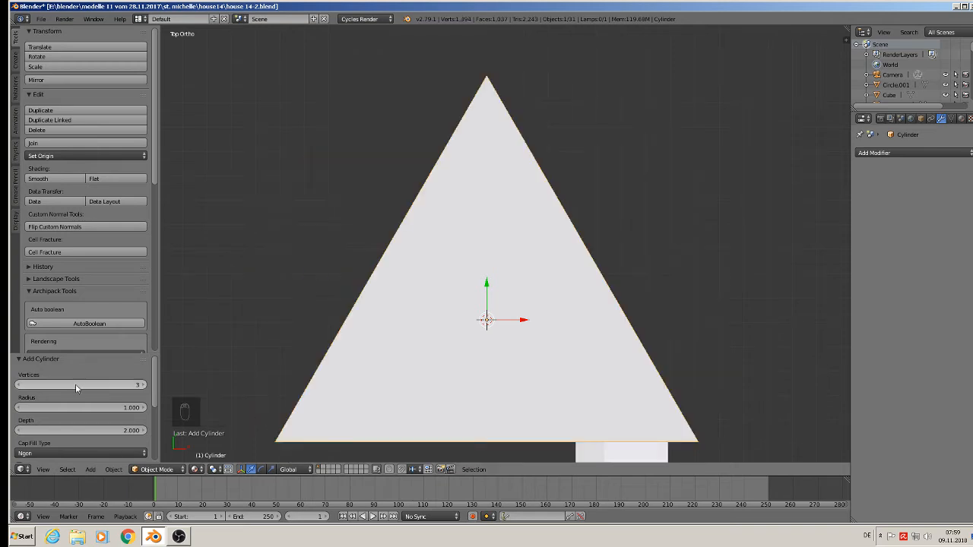
left_click(75, 383)
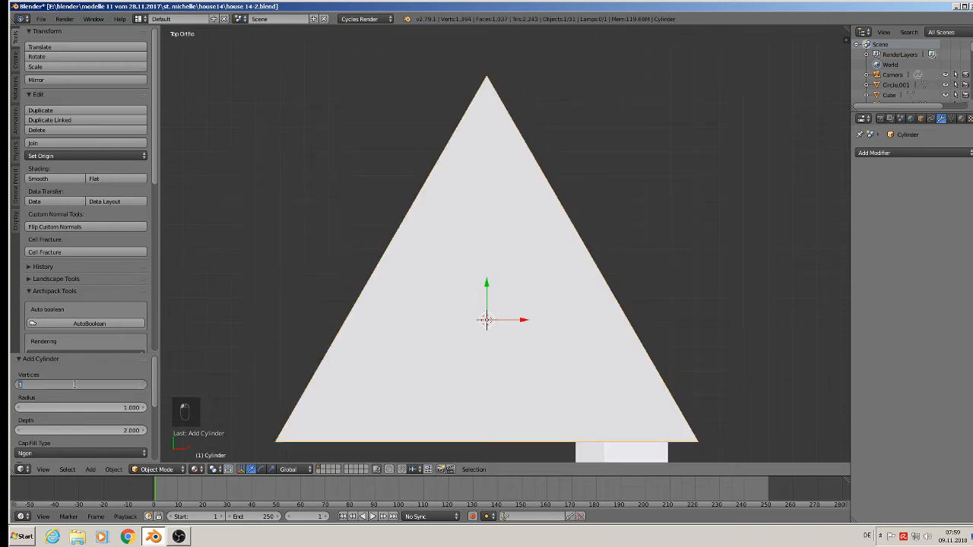
left_click(392, 256)
Scale the triangular prism uniformly to 0.107
scroll(659, 374, "up", 2)
scroll(659, 375, "down", 3)
scroll(660, 382, "down", 1)
middle_click_drag(651, 395, 614, 341)
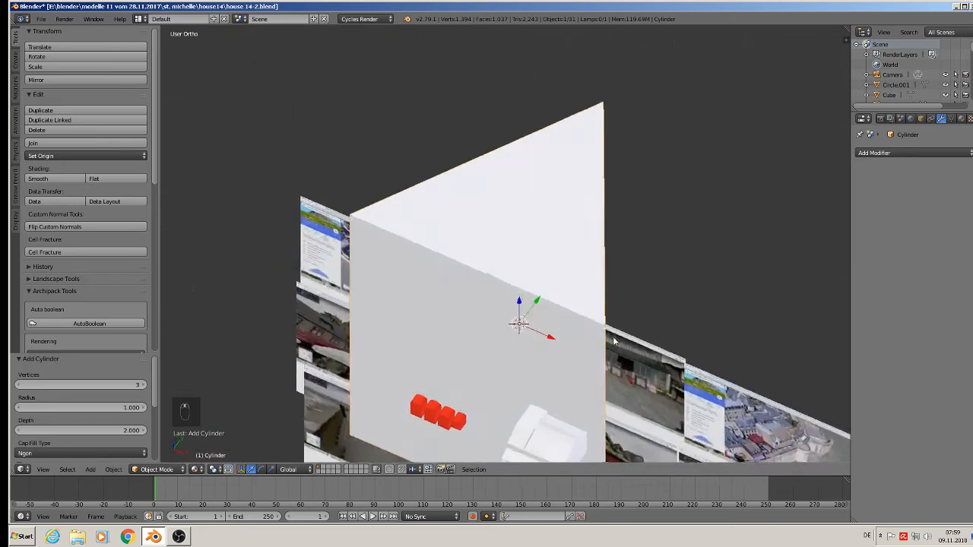
key("s")
left_click(542, 327)
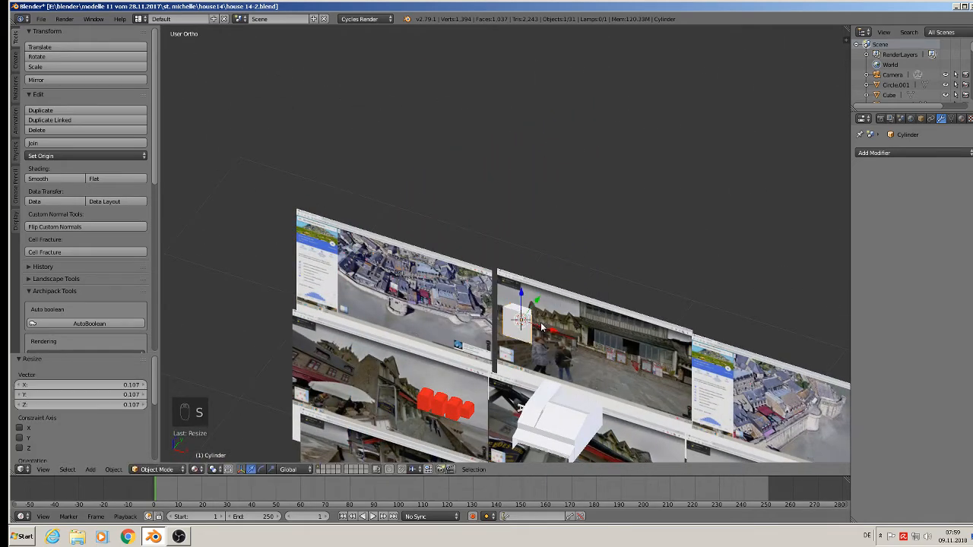
Rotate the triangular prism -90° about the global X axis
scroll(542, 334, "up", 4)
type("r")
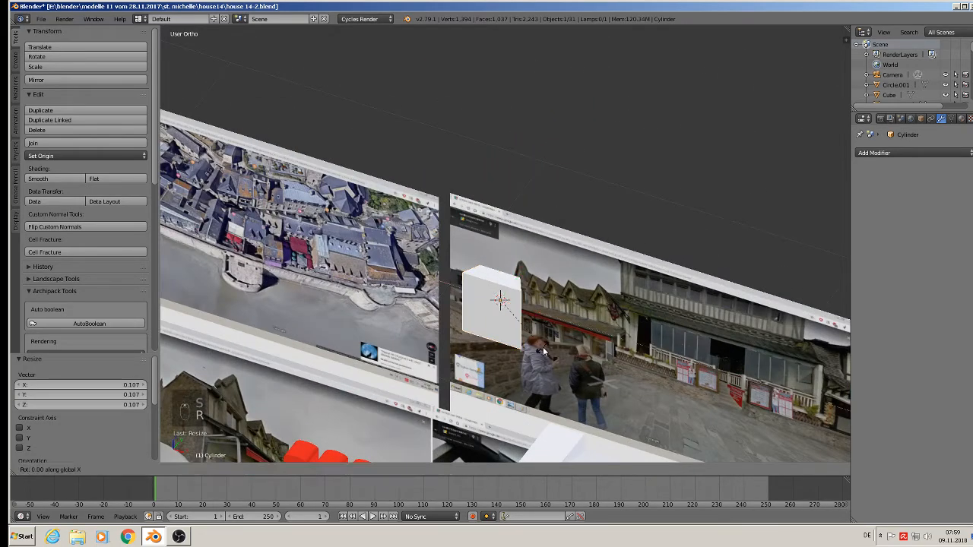
type("x90")
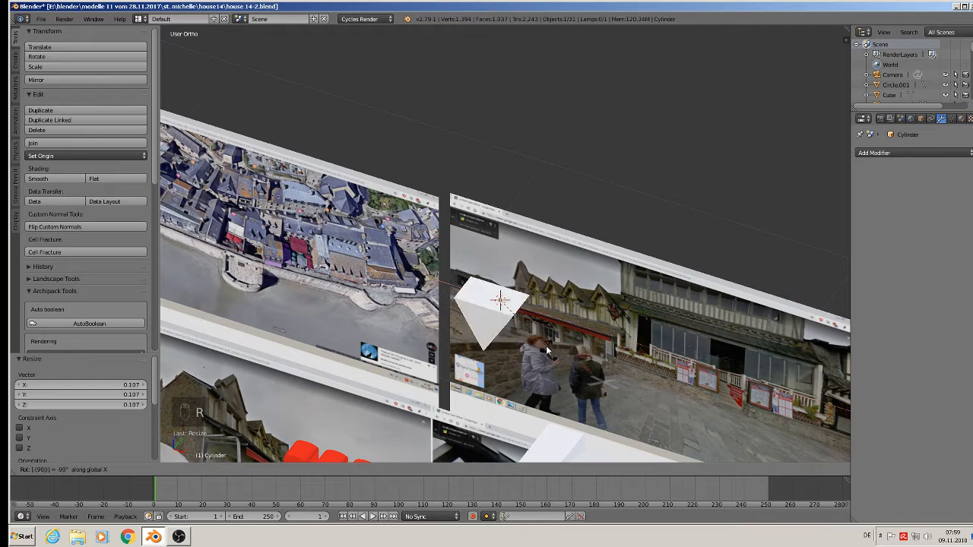
key("Return")
type("r")
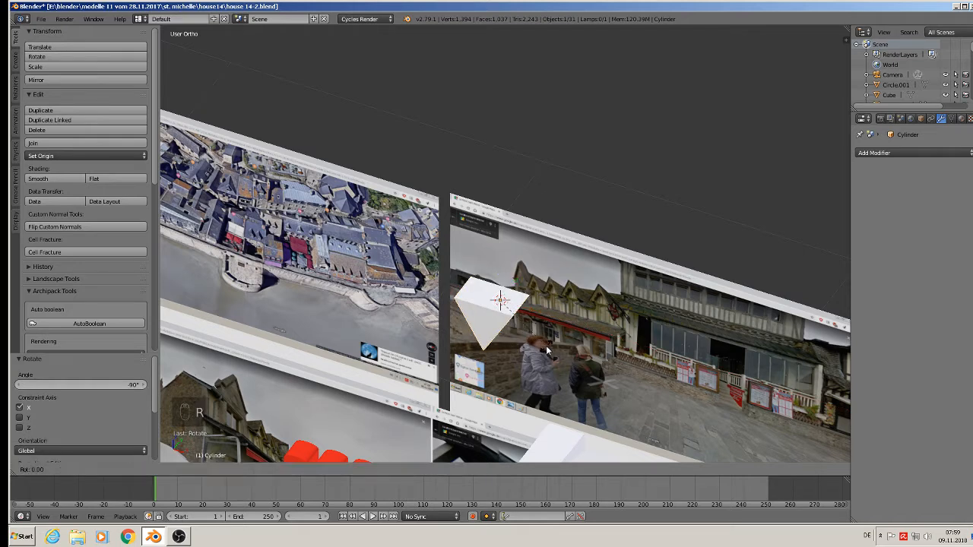
type("x1360")
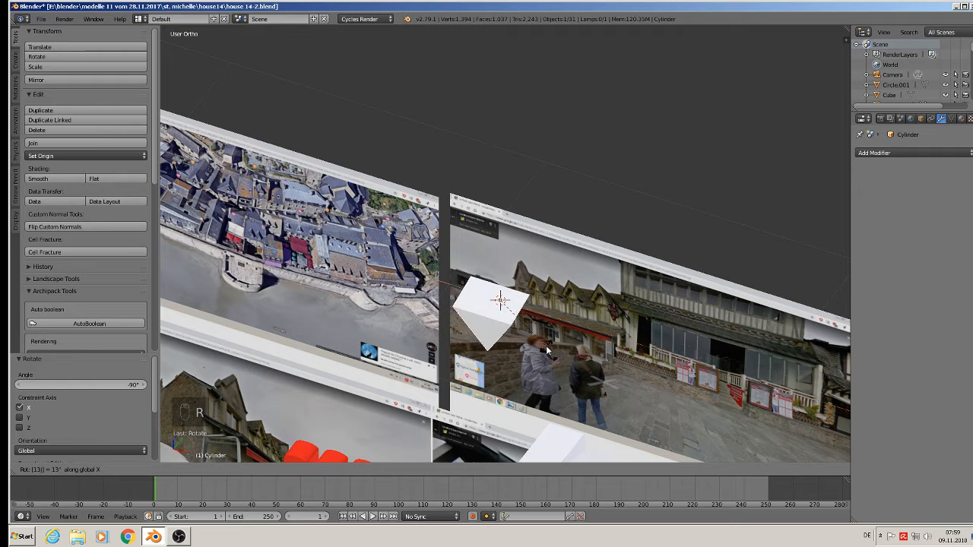
key("Return")
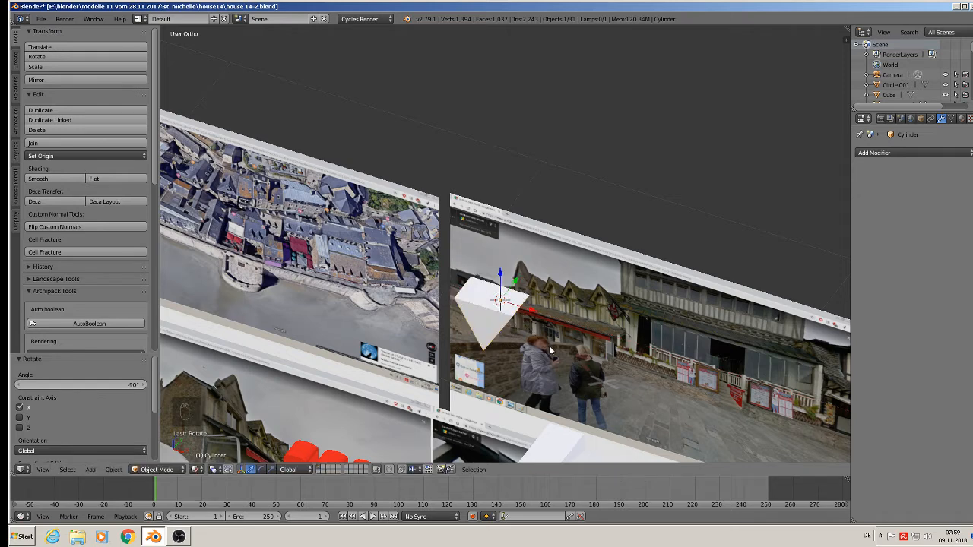
Rotate the triangular prism 180° about the global X axis so that its tip points upward
type("rx")
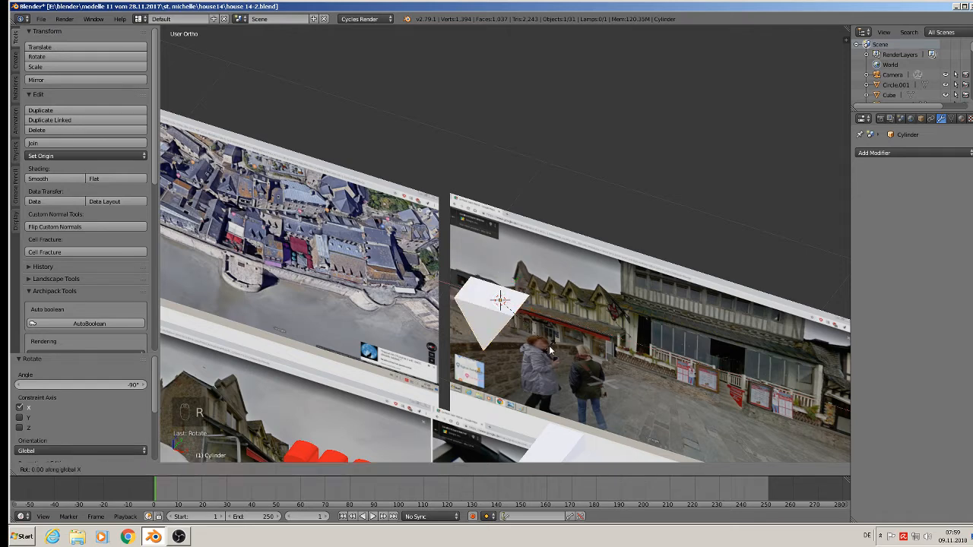
type("180")
key("Return")
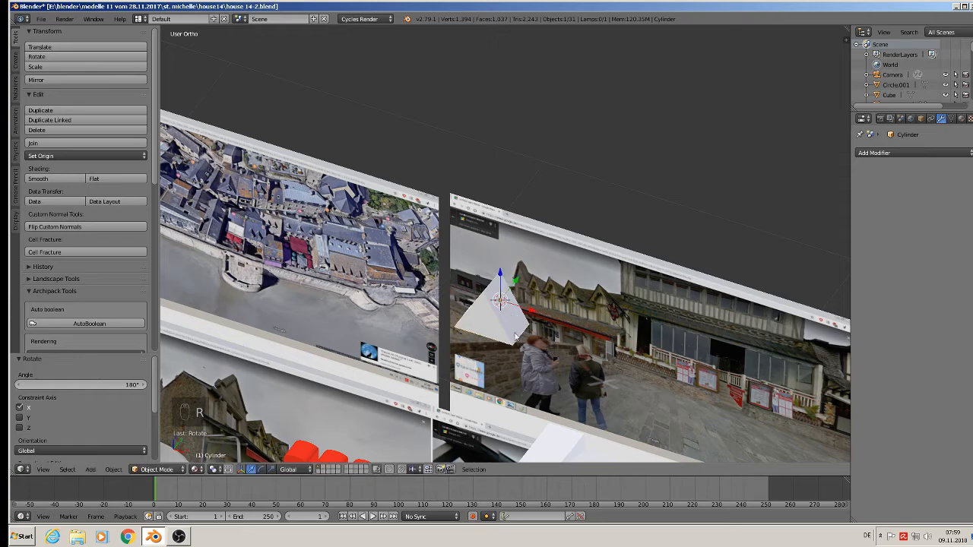
In front view, scale the triangular prism along X by 0.923 and again by 1.054 to match the dormer gable proportions
scroll(456, 337, "up", 4)
middle_click_drag(448, 341, 487, 304)
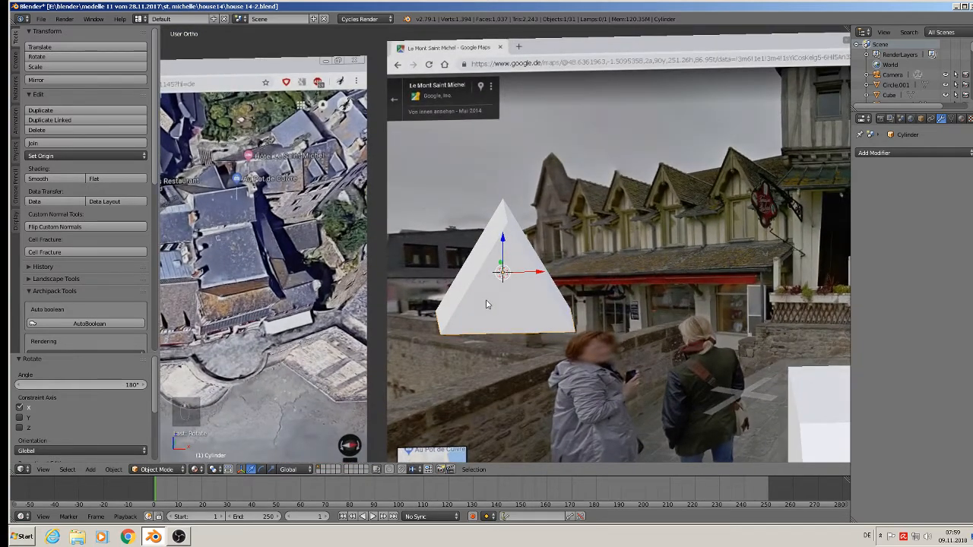
key("KP_1")
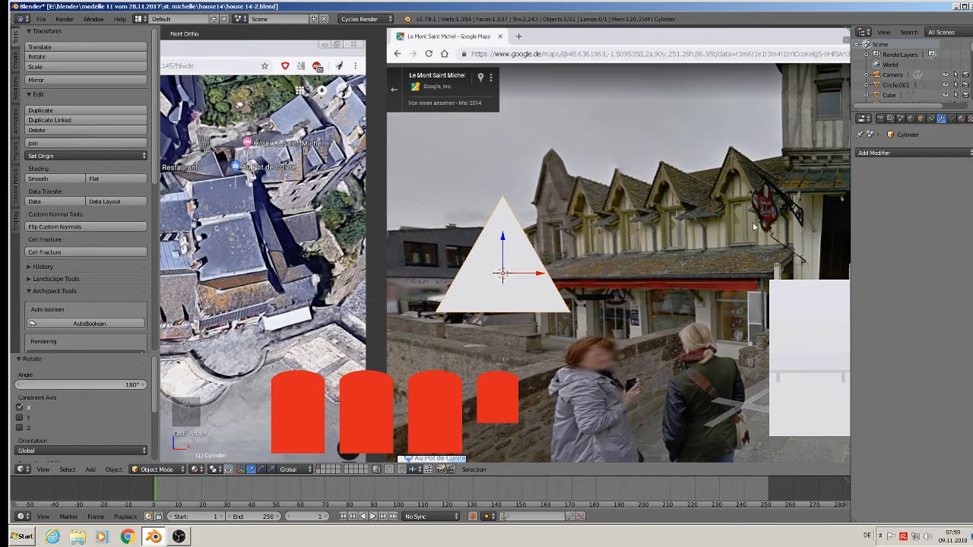
key("s")
key("x")
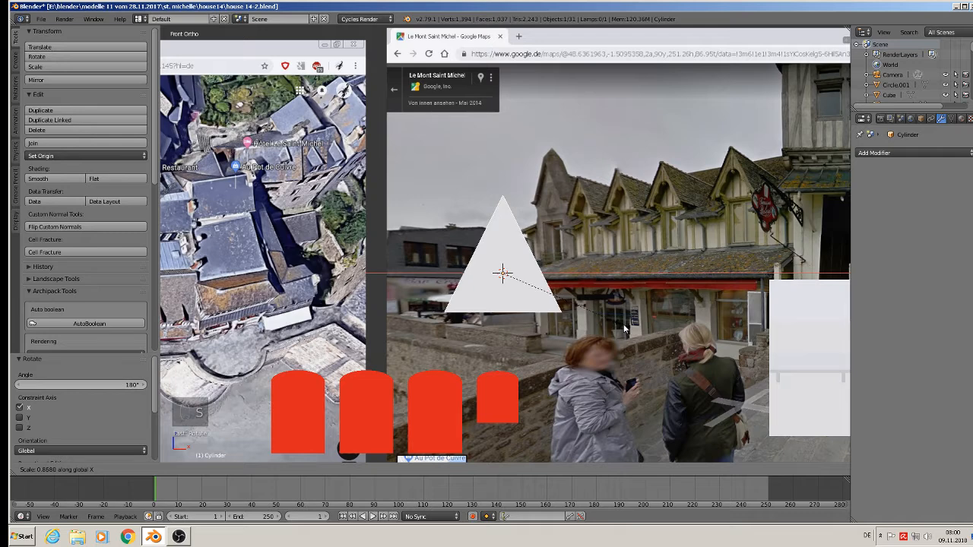
left_click(632, 328)
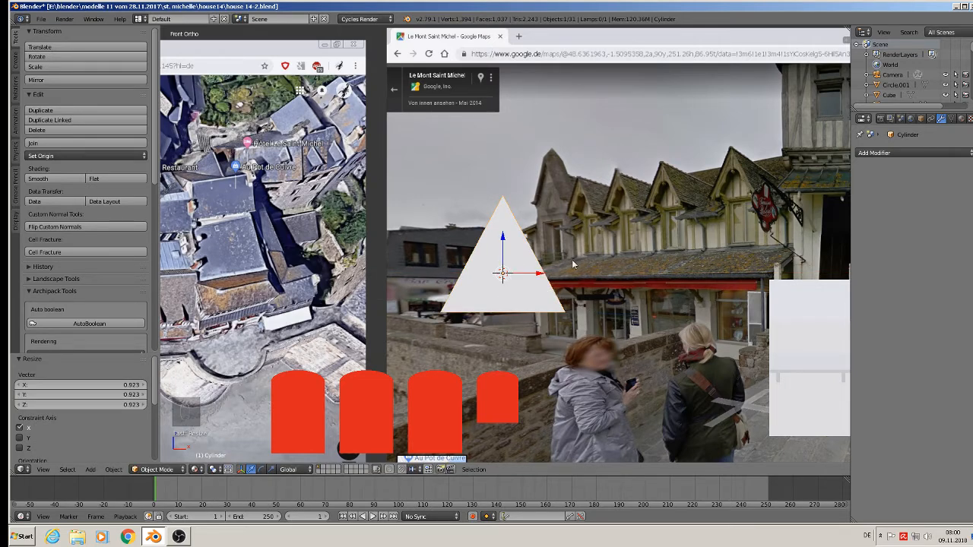
key("s")
left_click(551, 338)
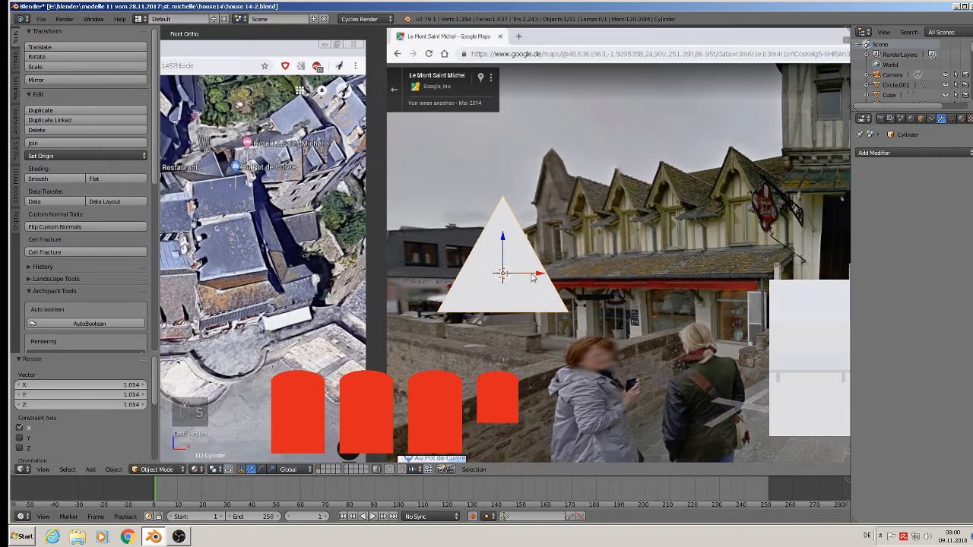
Add a 32-vertex circle mesh over the photo's dormers and rotate it 90° about the X axis
scroll(611, 232, "up", 2)
middle_click_drag(611, 232, 421, 230, "shift")
key("a")
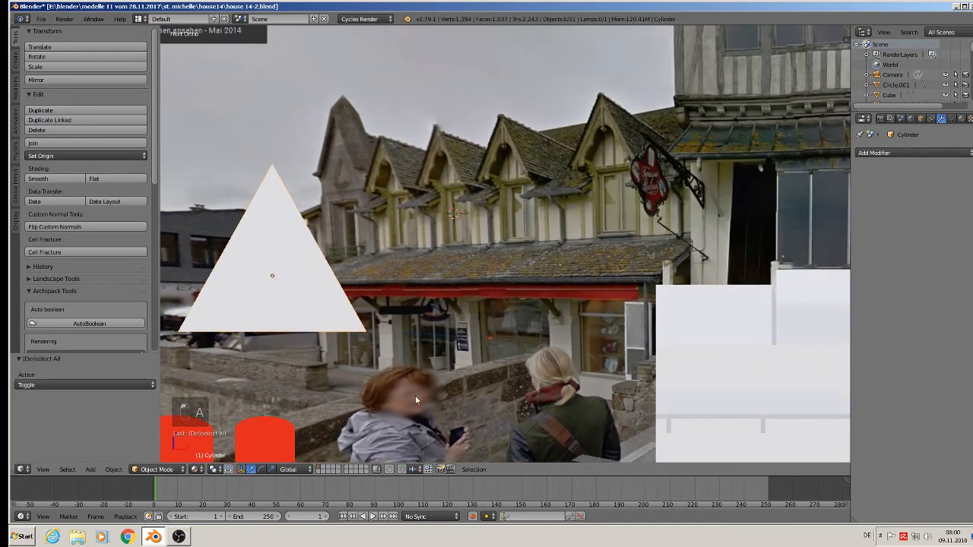
left_click(89, 469)
mouse_move(105, 457)
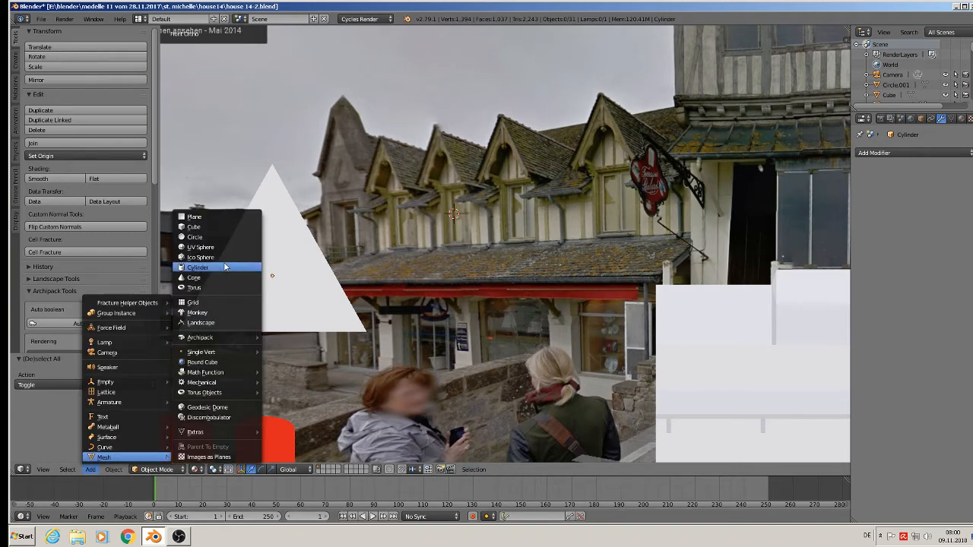
left_click(222, 238)
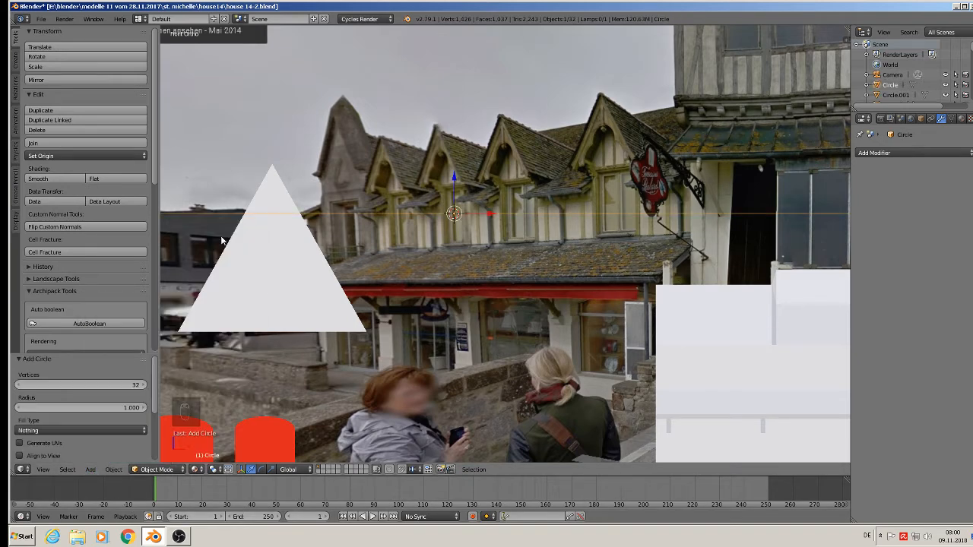
type("rx")
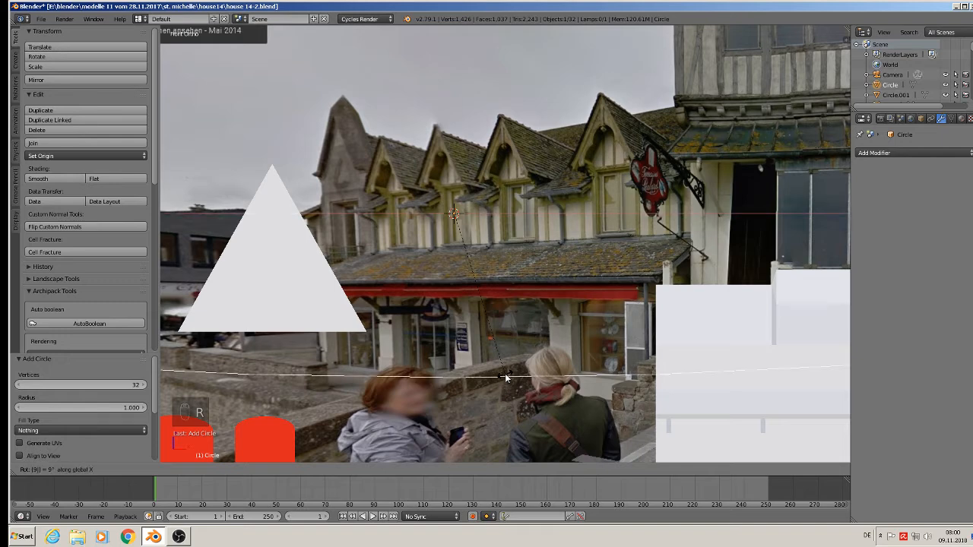
type("90")
key("Return")
Scale the circle uniformly by -0.102 and then by 0.278 to roughly dormer window size
key("s")
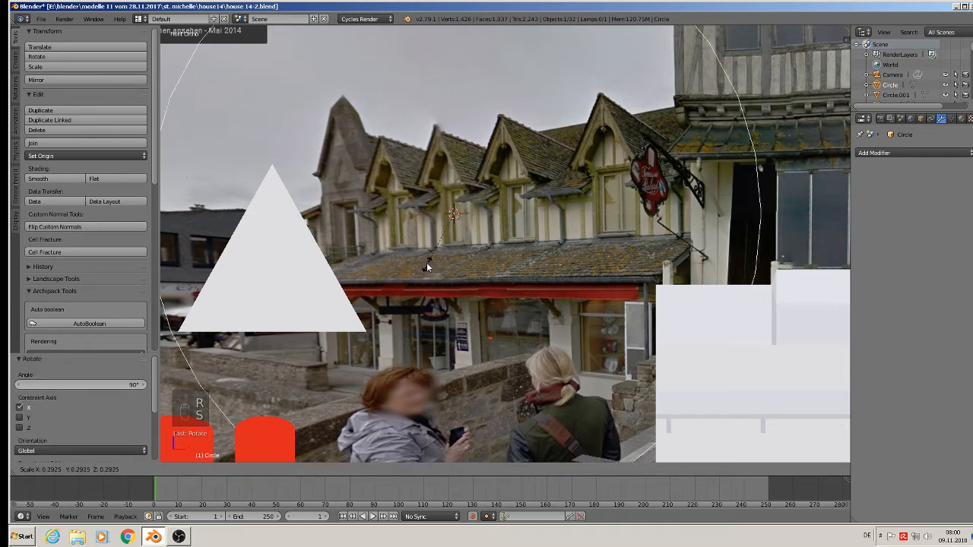
left_click(430, 217)
key("s")
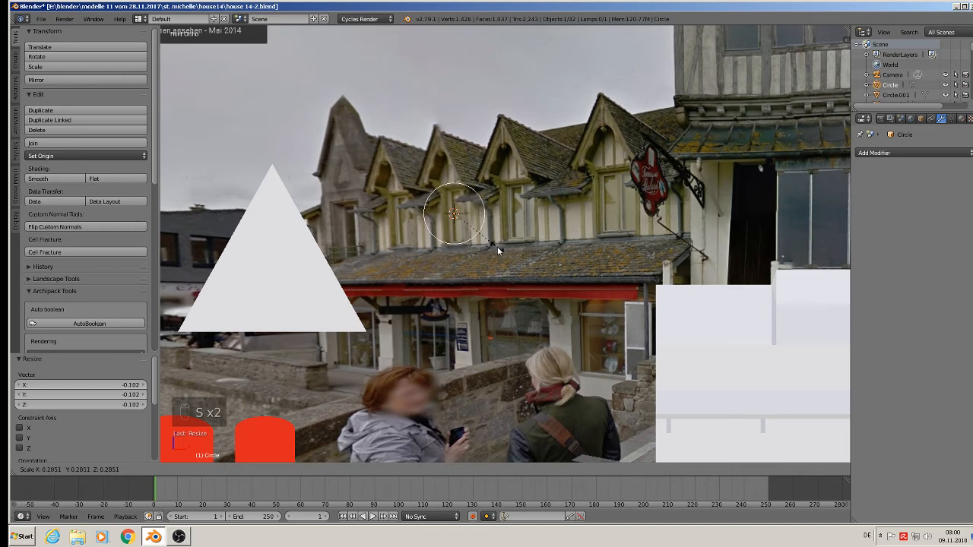
left_click(496, 244)
In Edit Mode, delete the vertices of the circle's lower half to leave a half-circle arch
scroll(495, 244, "up", 3)
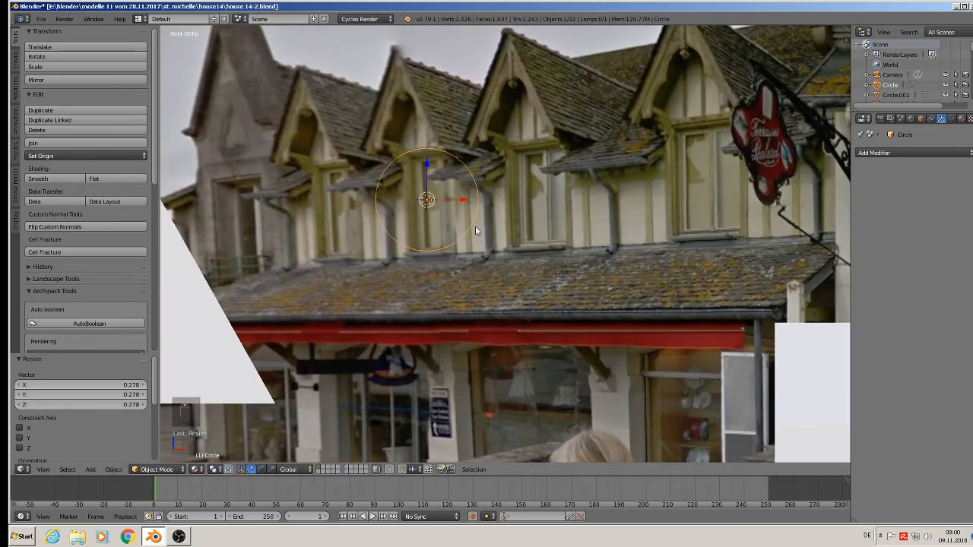
middle_click_drag(475, 226, 500, 274, "shift")
key("Tab")
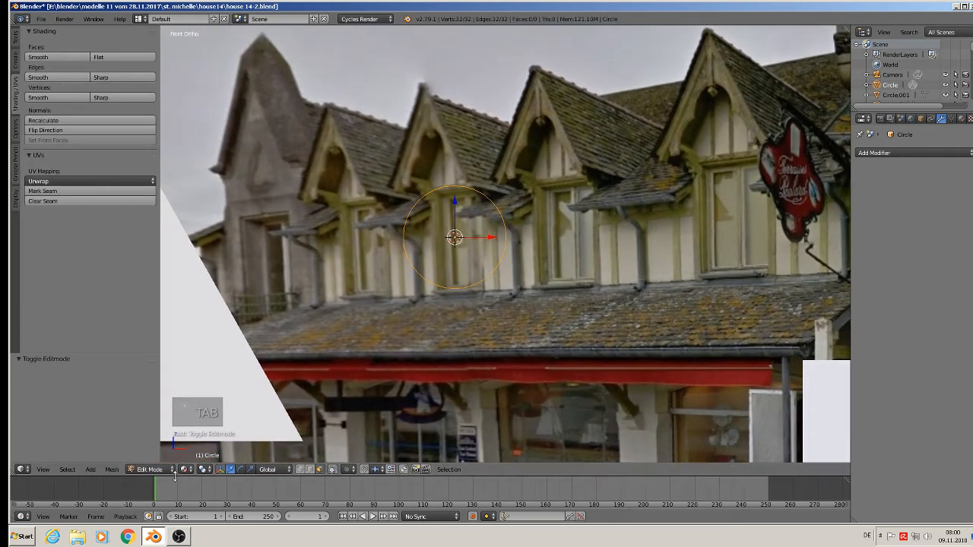
key("a")
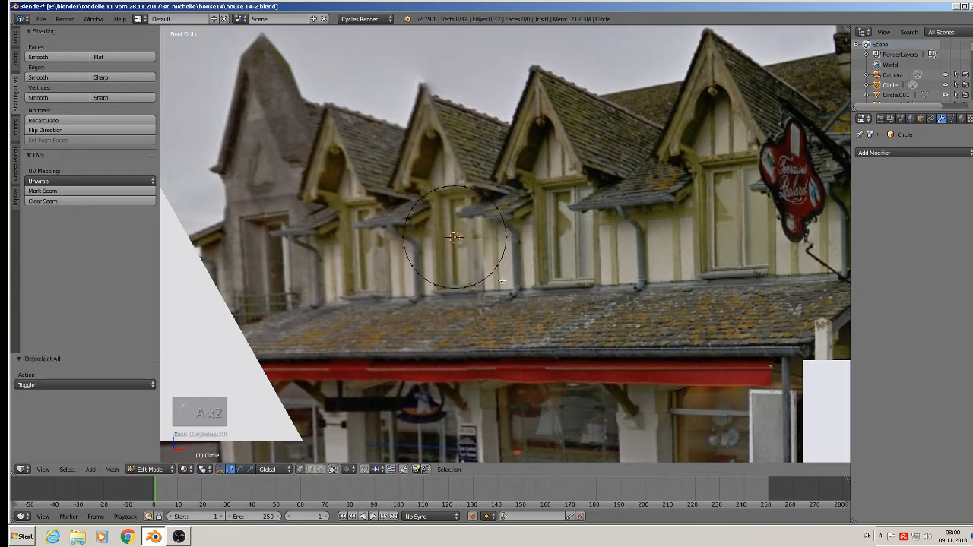
key("b")
left_click_drag(544, 328, 366, 245)
key("x")
left_click(363, 199)
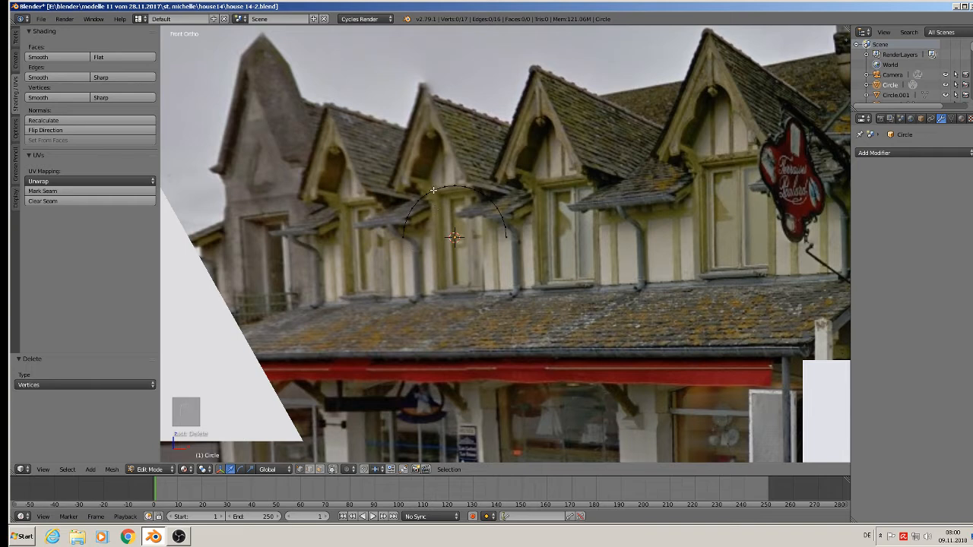
Duplicate the left arc of the half circle and move the copy -0.018 in X and -0.026 in Z, below the arch's left end
right_click(401, 242, "ctrl")
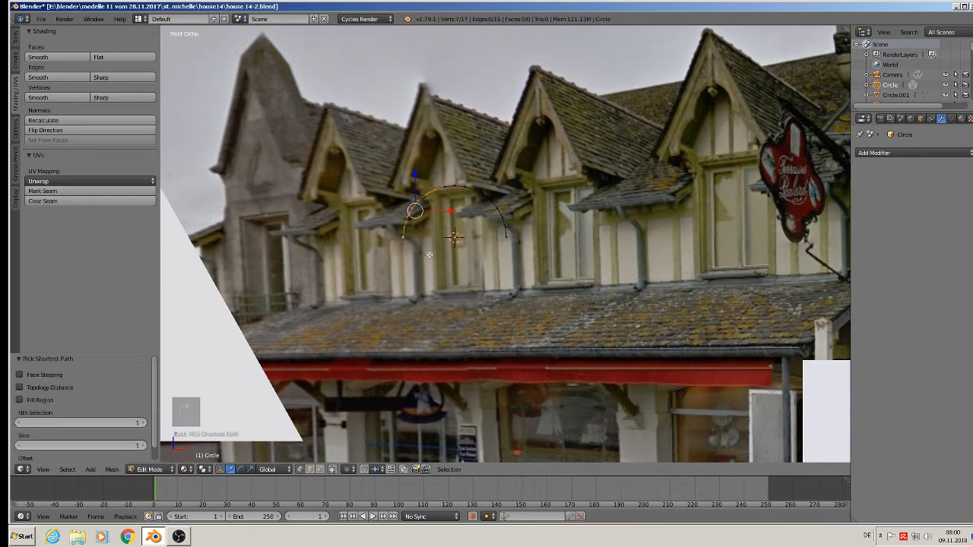
key("shift+d")
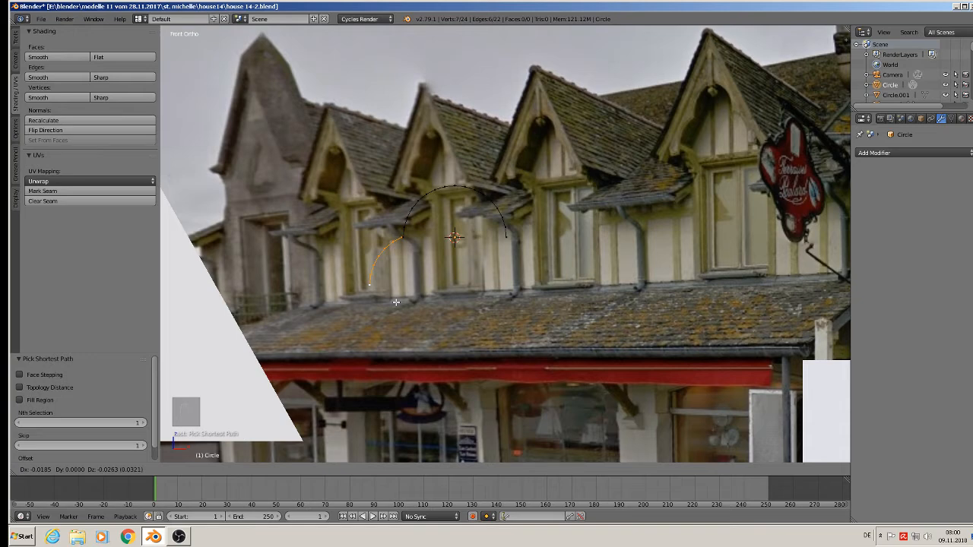
left_click(396, 302)
Merge the two meeting end vertices of the arch and the lower left arc at their center
scroll(402, 269, "up", 4)
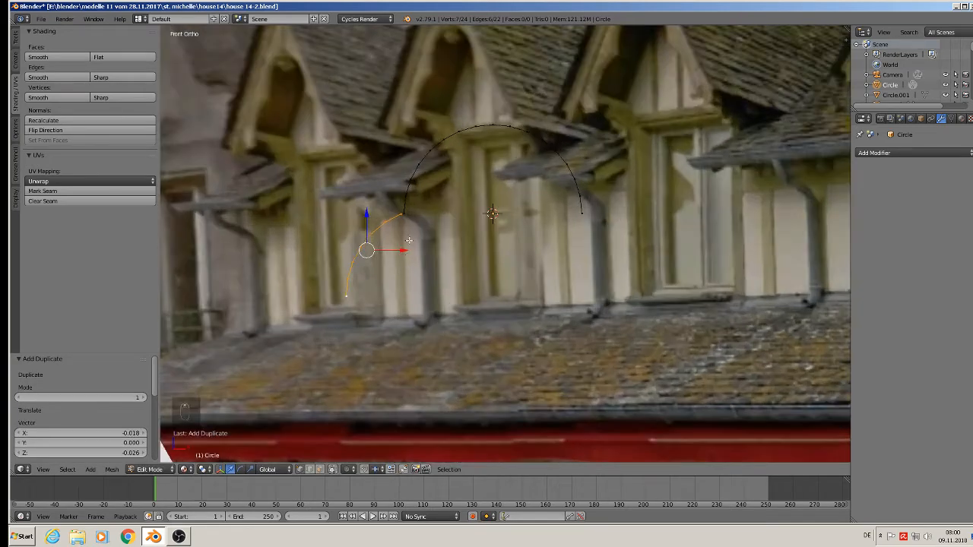
right_click(403, 208)
right_click(403, 207, "shift")
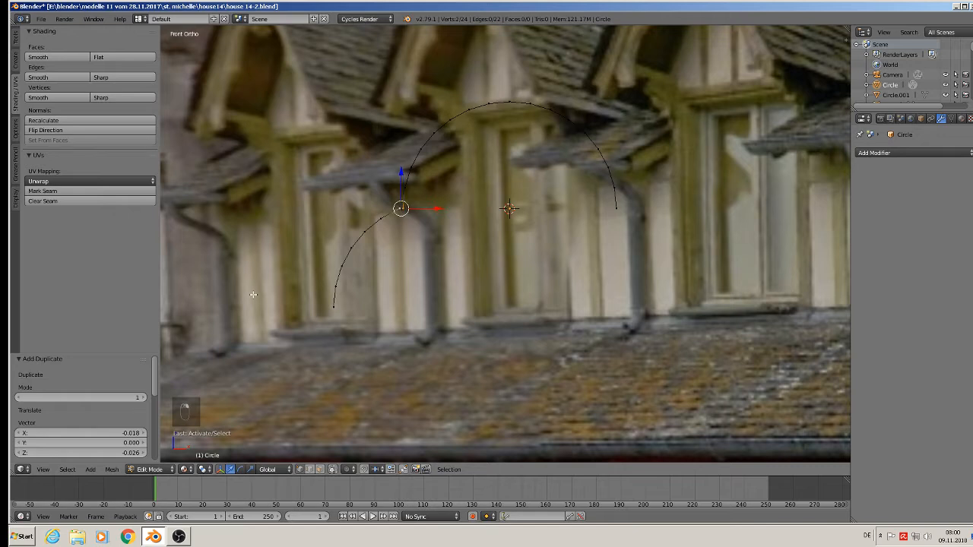
left_click(15, 39)
scroll(76, 228, "down", 4)
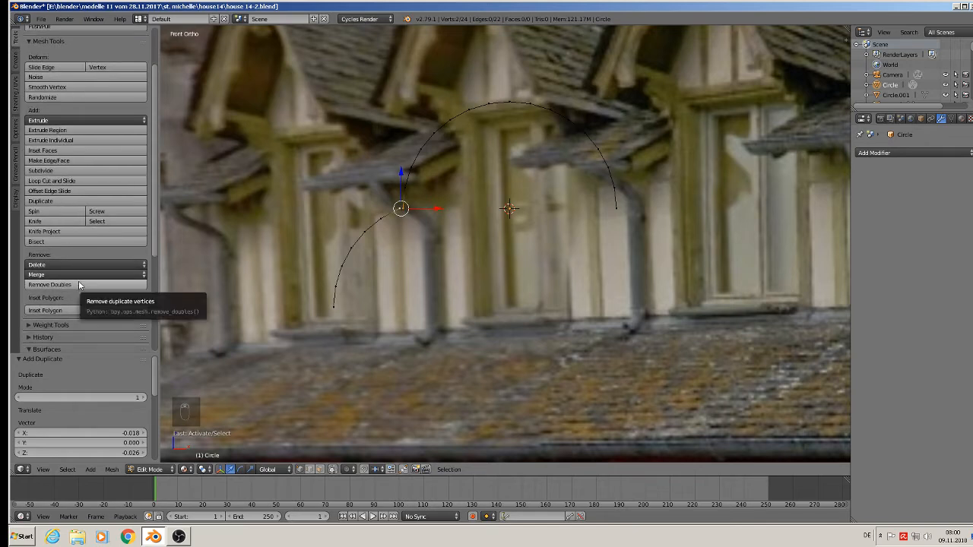
scroll(78, 281, "up", 2)
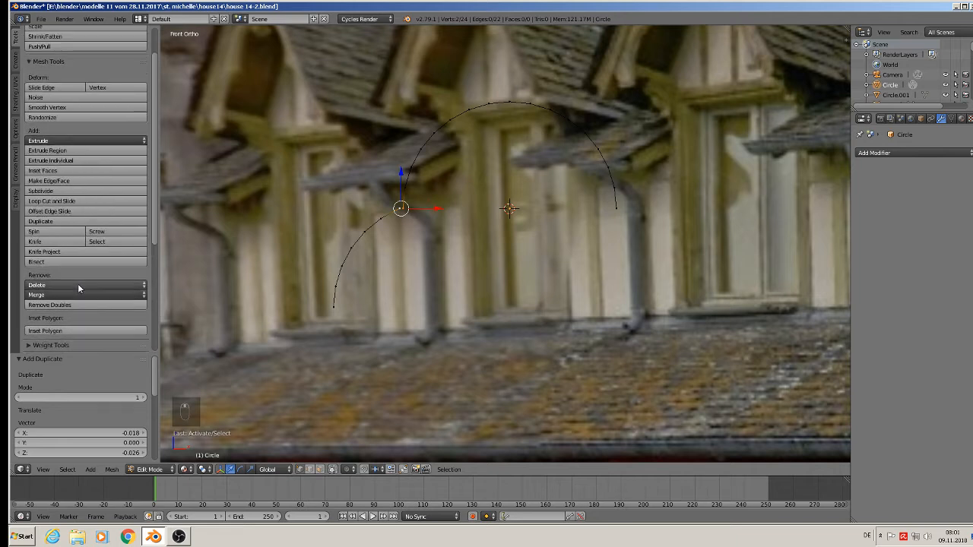
scroll(78, 283, "up", 2)
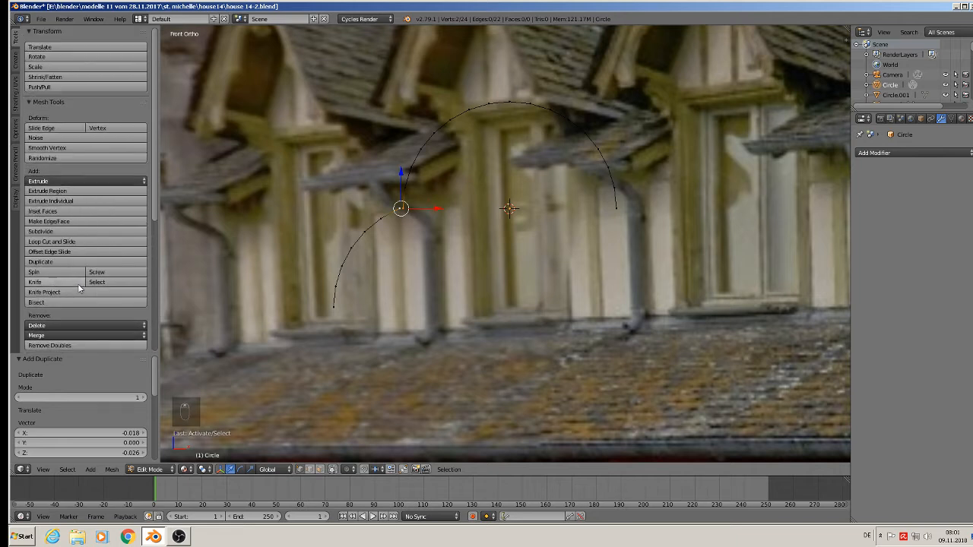
left_click(67, 333)
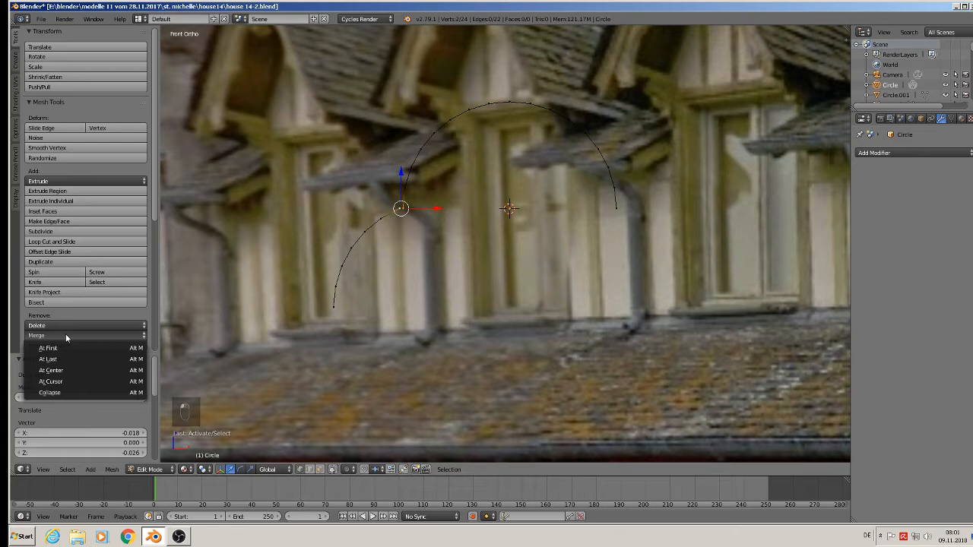
left_click(65, 371)
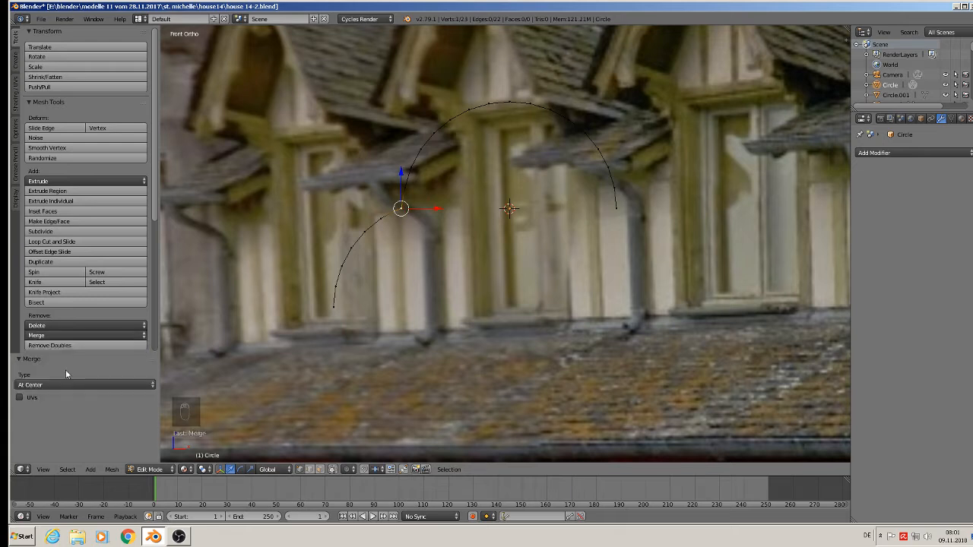
Duplicate the arch profile's lower left arc and move the copy 0.067 along X to the opposite side
right_click(365, 237)
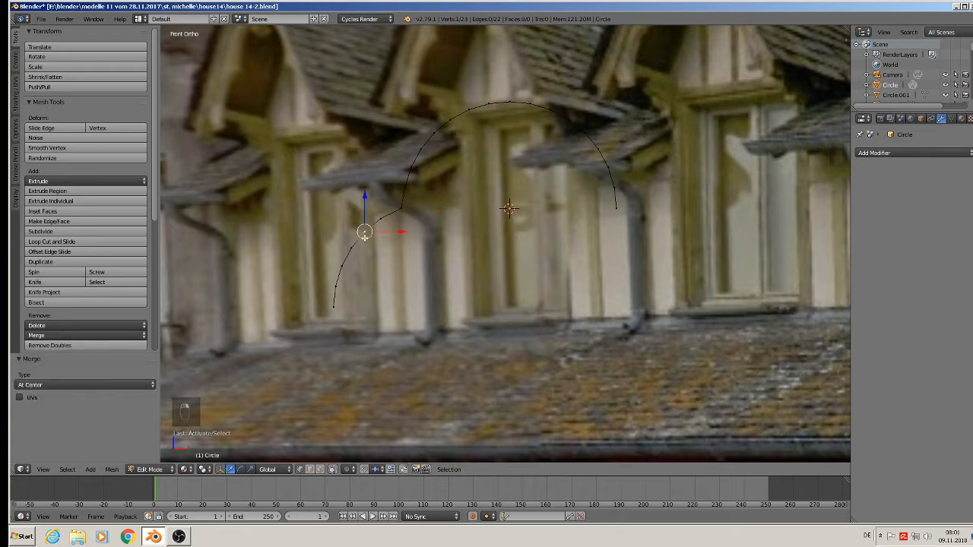
right_click(402, 214)
right_click(330, 310, "ctrl")
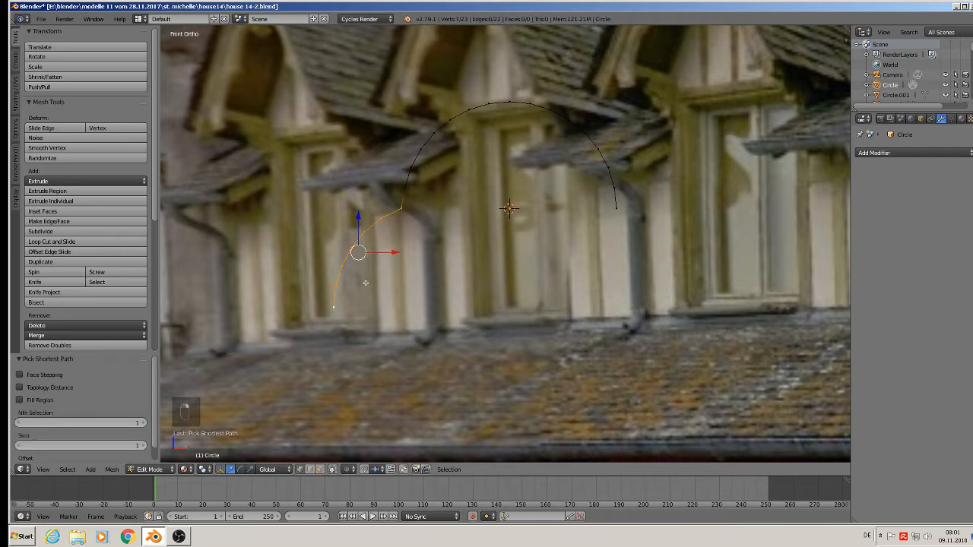
key("shift+d")
key("x")
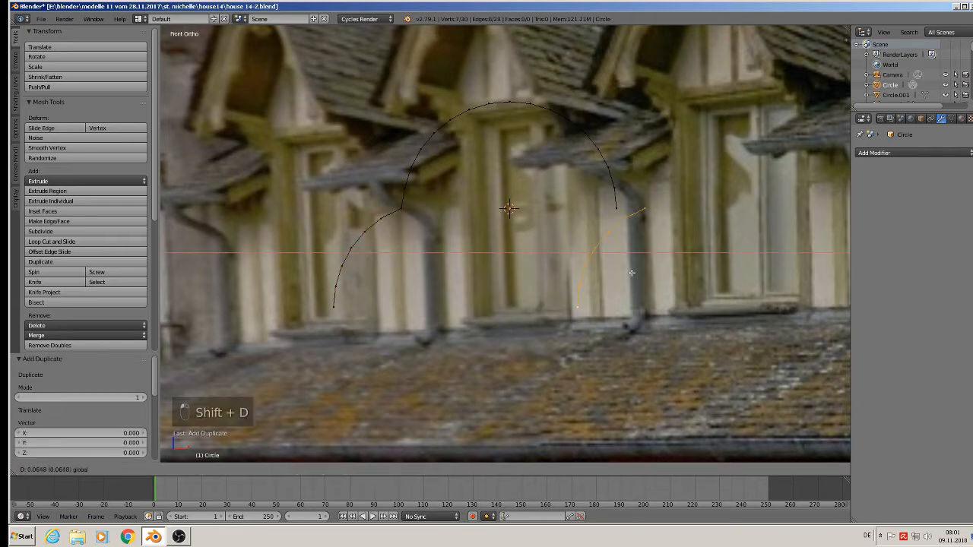
left_click(637, 286)
Rotate the copied arc 180° about Z and move it 0.014 in X to meet the arch's right end
type("rz")
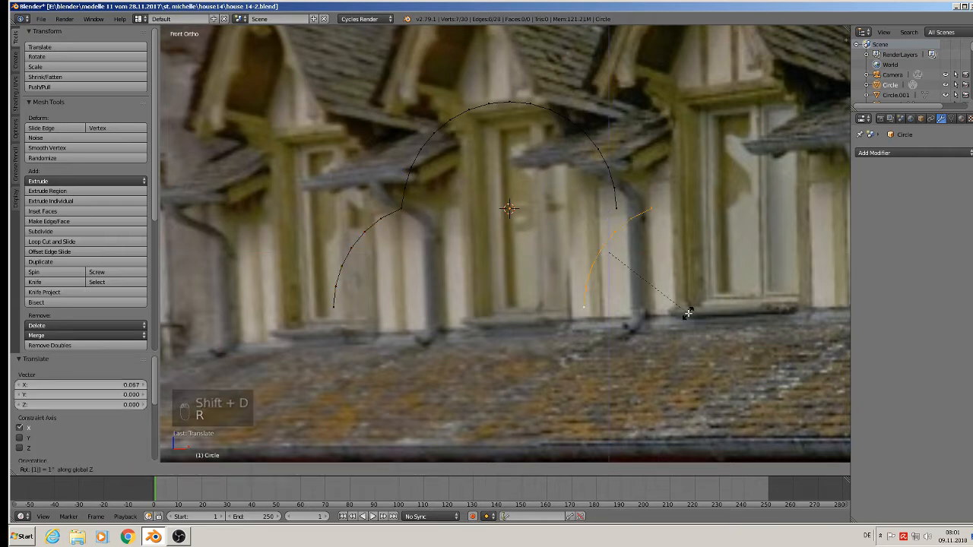
type("180")
key("Return")
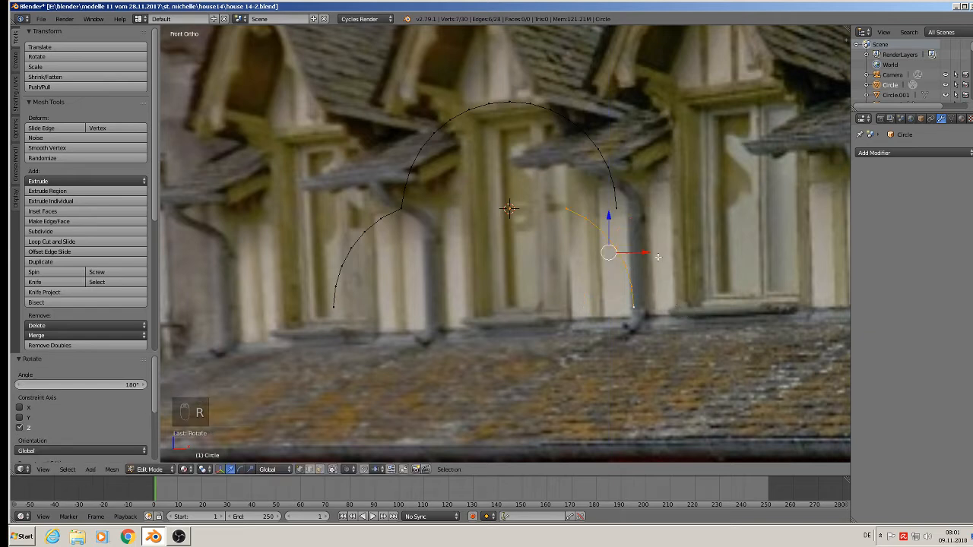
left_click_drag(658, 257, 705, 254)
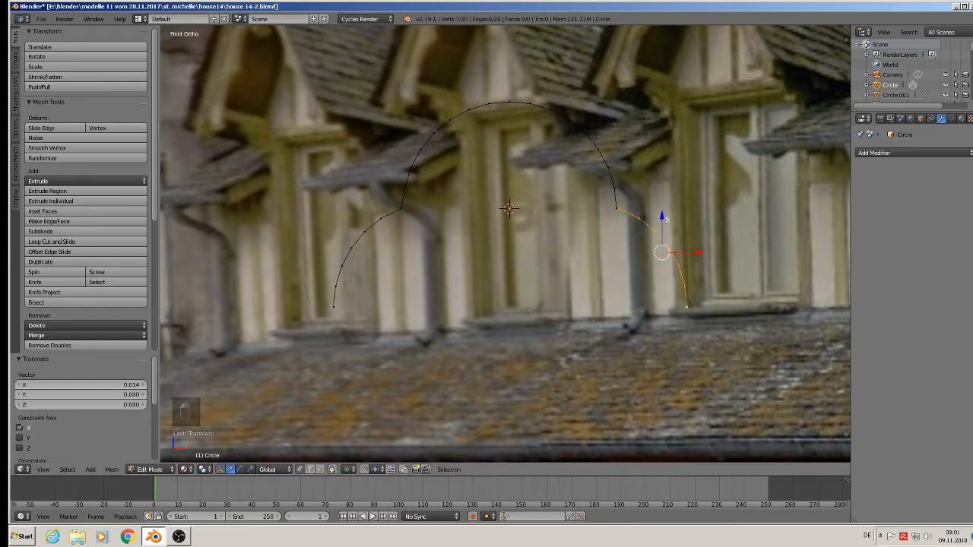
Merge the two meeting end vertices of the arch and the lower right arc at their center
right_click(617, 211)
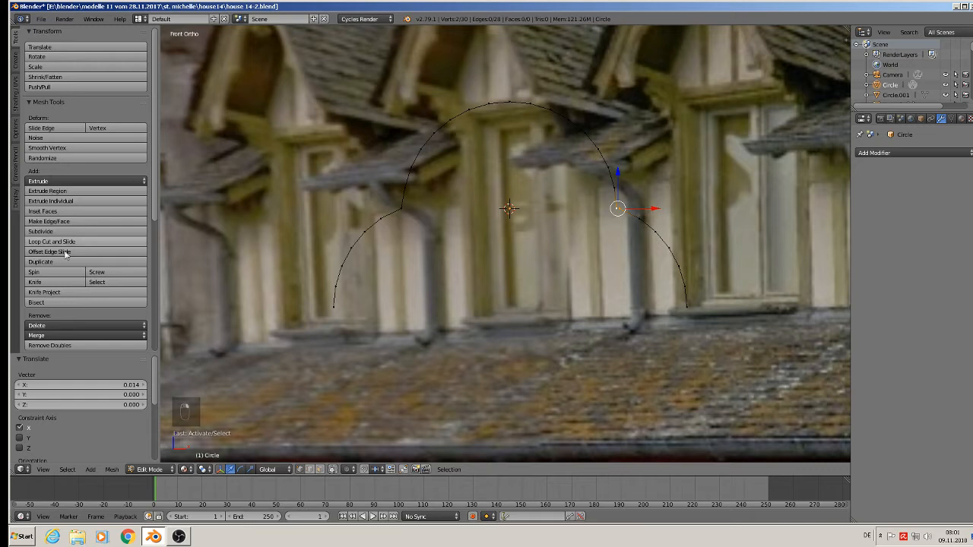
left_click(61, 334)
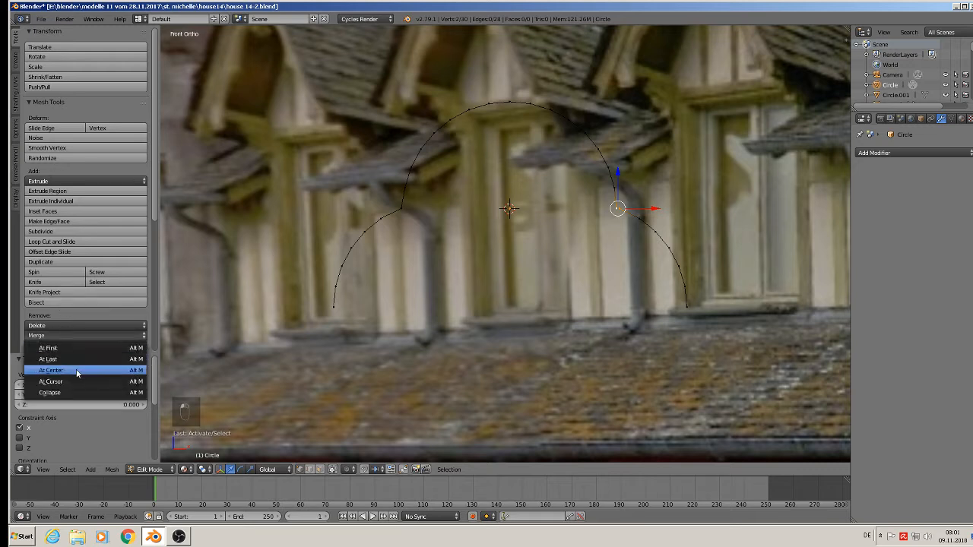
left_click(76, 371)
Extrude the two lower end vertices of the profile straight down and join the new ends with a bottom edge
scroll(544, 215, "down", 3)
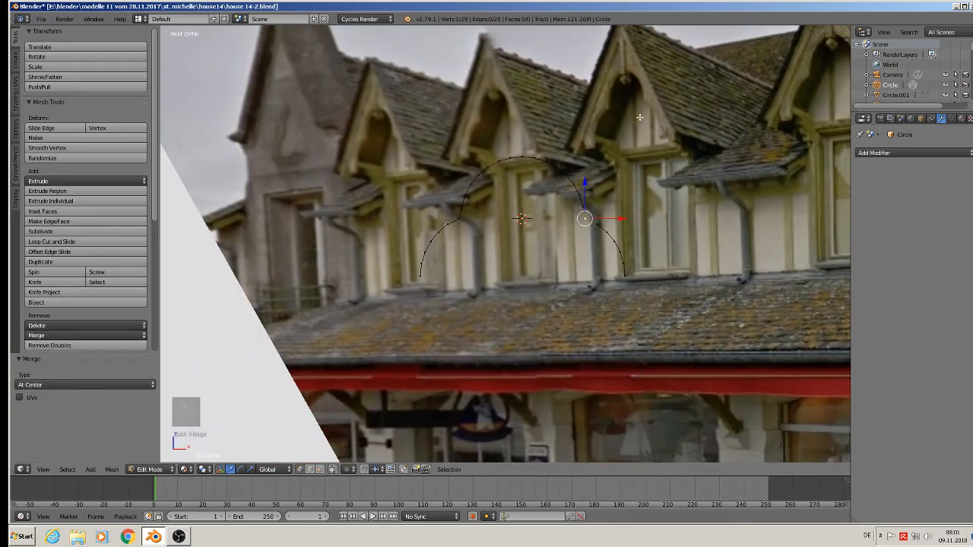
right_click(624, 275)
right_click(419, 277, "shift")
key("e")
left_click_drag(515, 237, 514, 285)
key("f")
Select the whole closed outline and fill it with a single face
key("a")
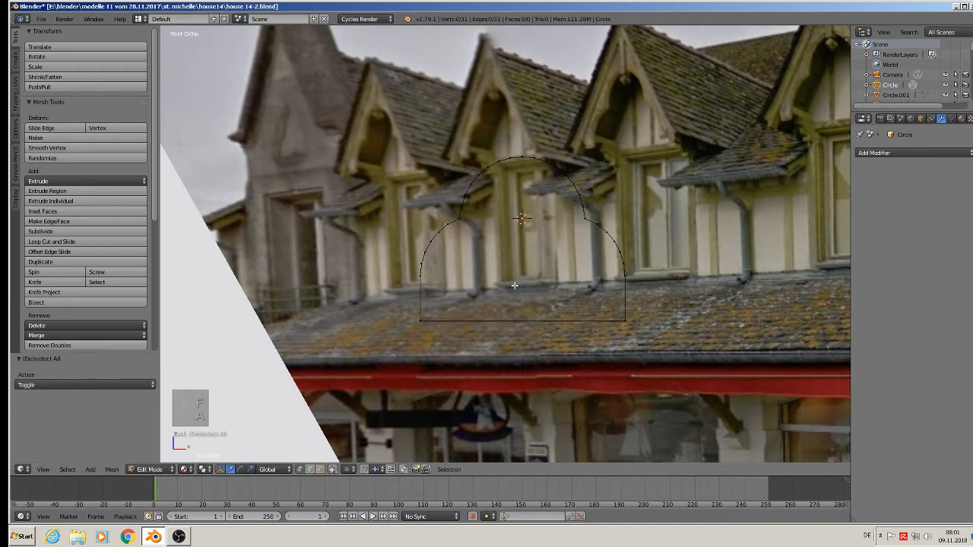
key("a")
key("f")
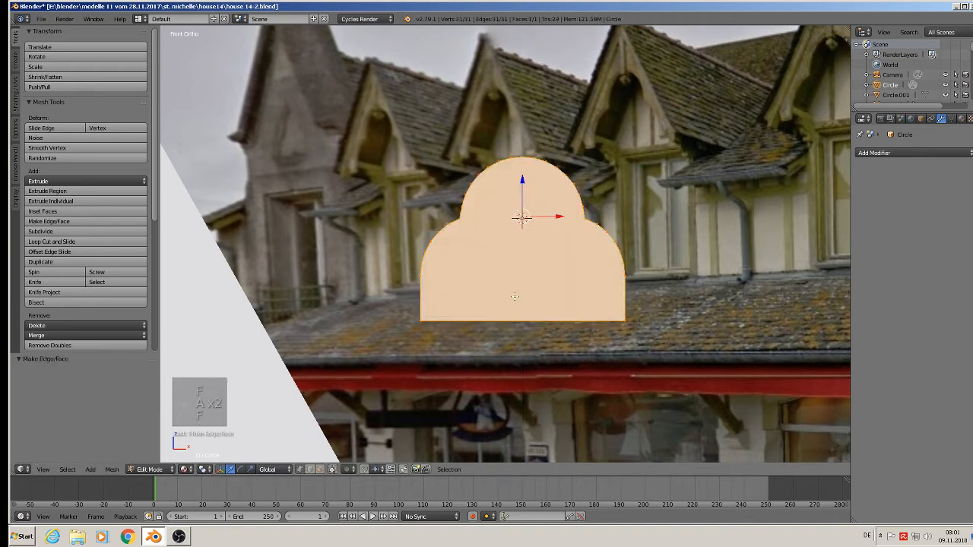
Extrude the filled arch profile along the Y axis to give it depth in front of the prism
middle_click_drag(515, 296, 464, 320)
key("e")
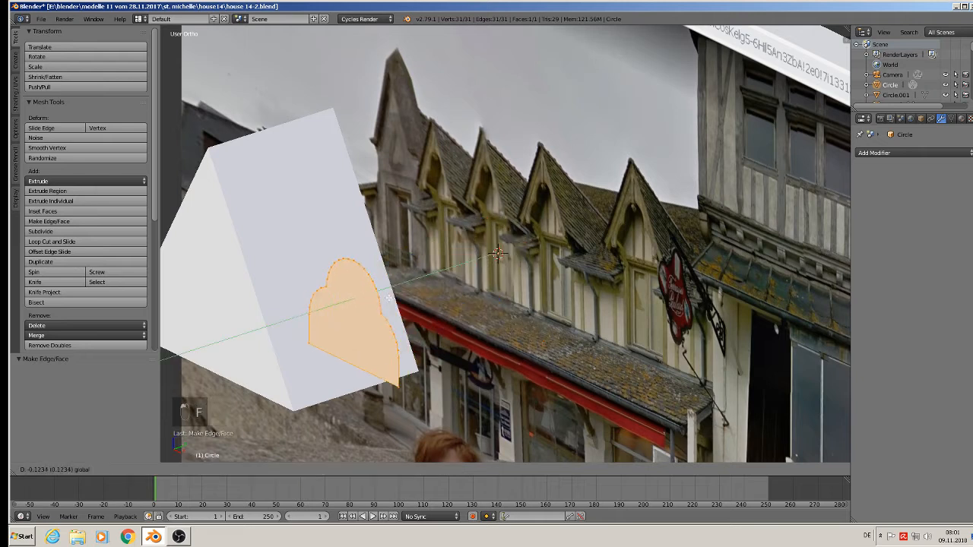
left_click(390, 298)
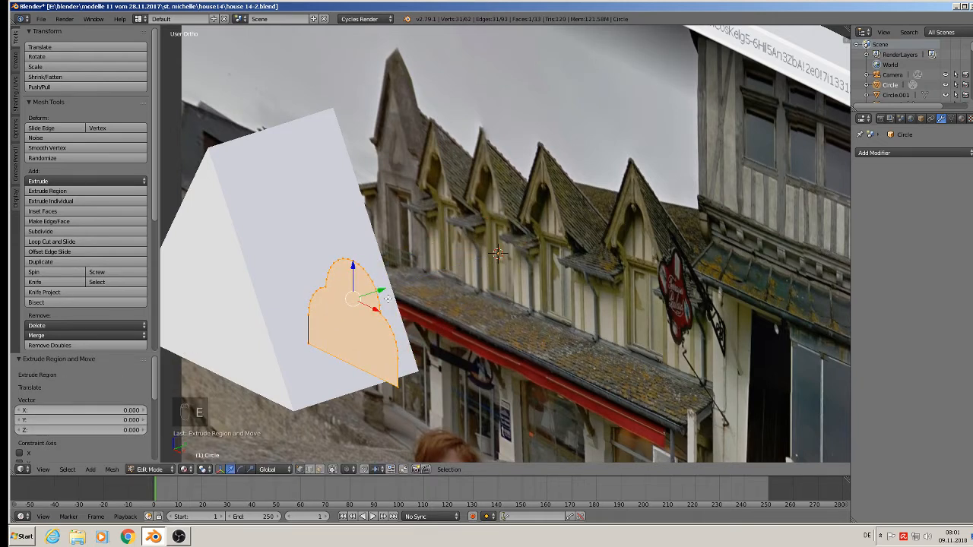
key("e")
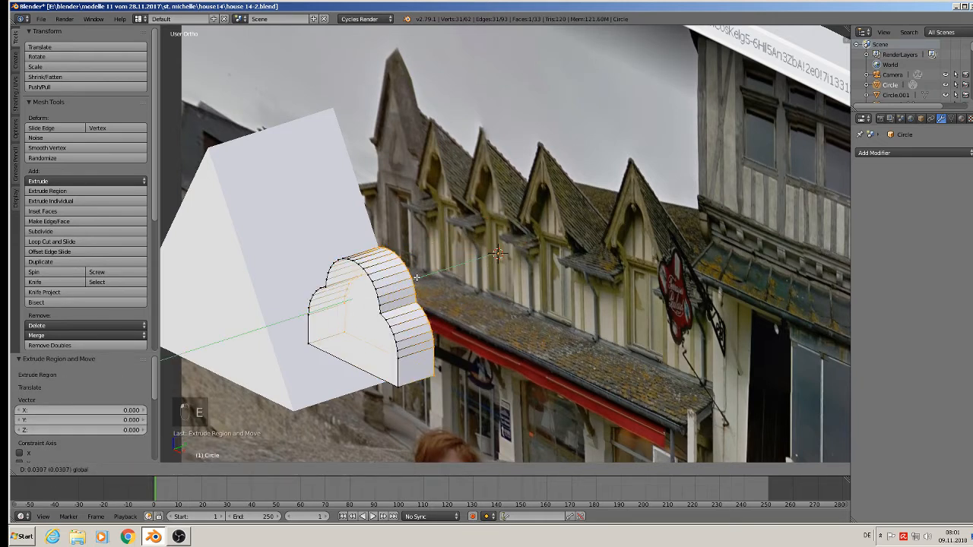
Finish extruding the trefoil arch outline into a solid and return to Object Mode
left_click(415, 284)
key("Tab")
scroll(449, 291, "down", 1)
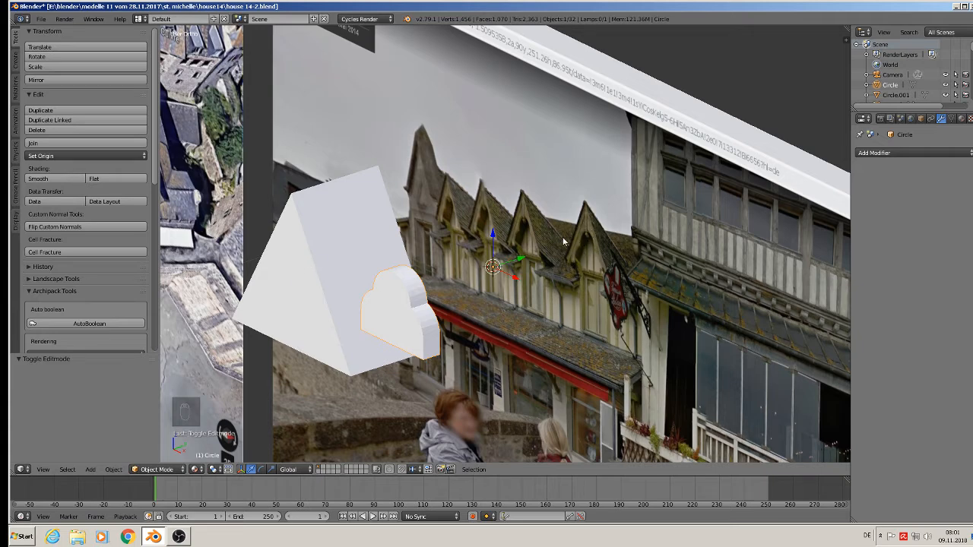
middle_click_drag(431, 325, 428, 357)
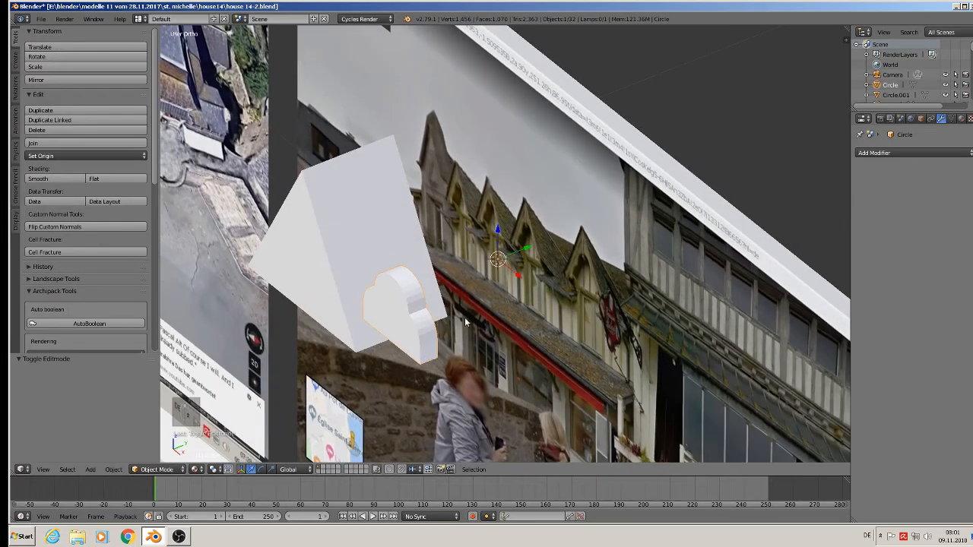
Scale the trefoil solid by about 2.068 along Y and set its origin to its geometry
key("s")
key("y")
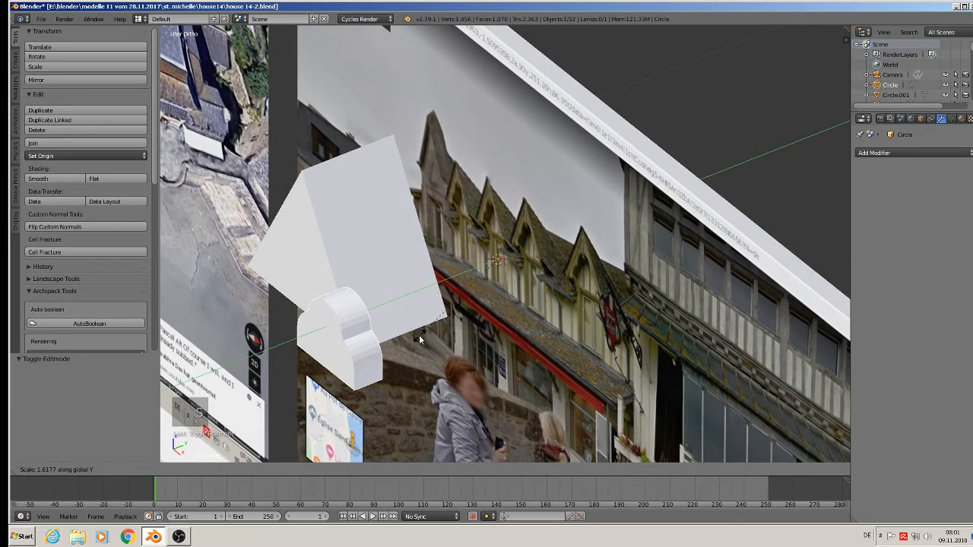
left_click(389, 349)
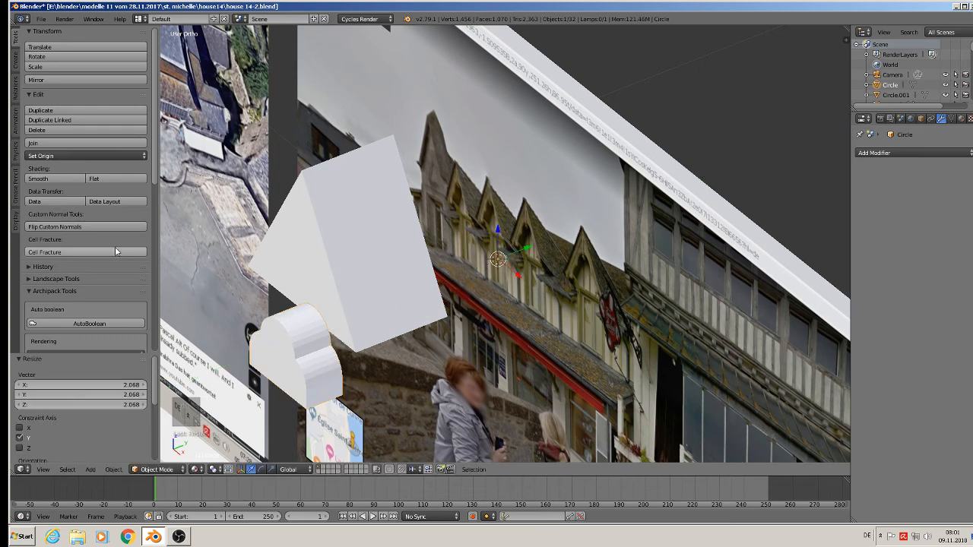
left_click(84, 155)
left_click(122, 179)
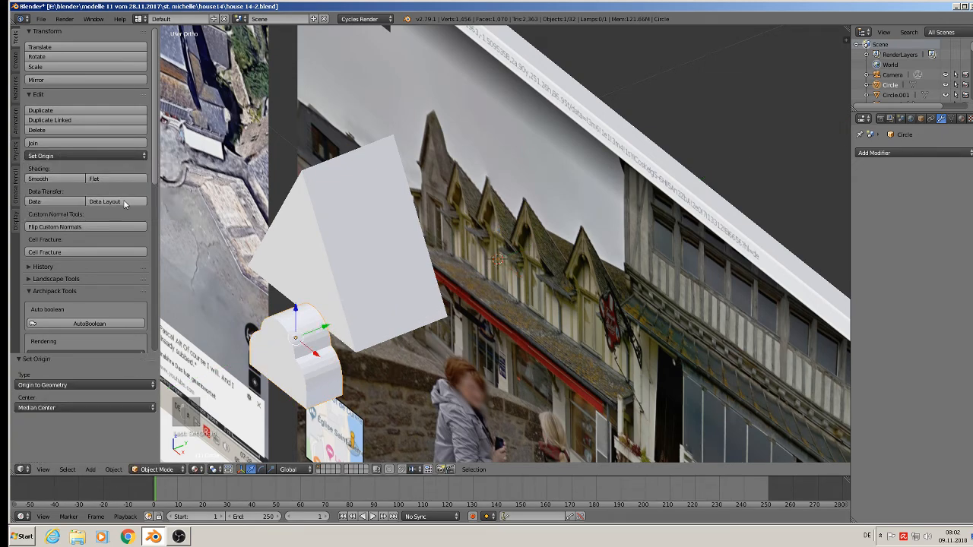
Move the trefoil solid about -0.026 along X and -0.049 along Z, into the lower part of the gable prism
middle_click_drag(316, 328, 507, 299)
scroll(404, 335, "down", 4)
left_click_drag(482, 301, 433, 262)
scroll(457, 243, "up", 4)
middle_click_drag(467, 233, 502, 207)
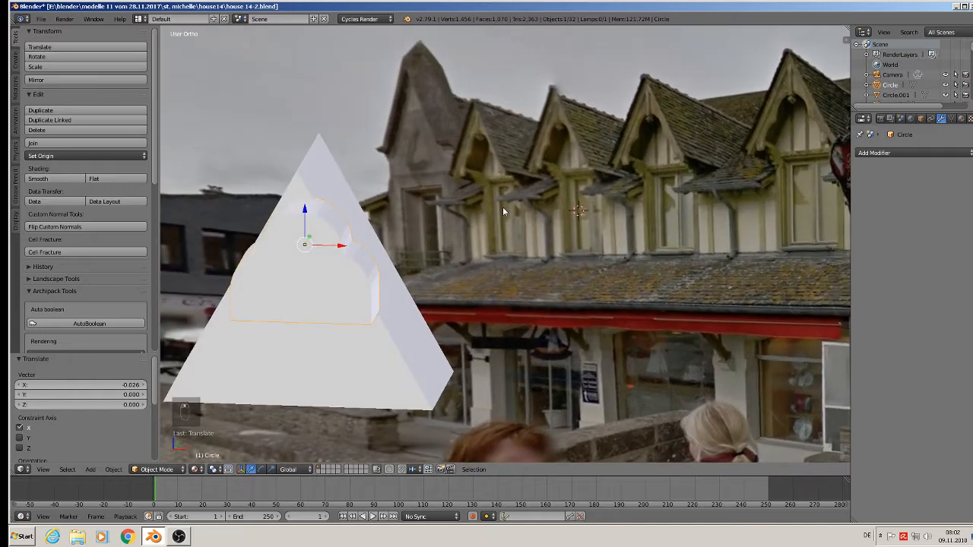
left_click_drag(306, 227, 296, 297)
middle_click_drag(296, 298, 366, 277)
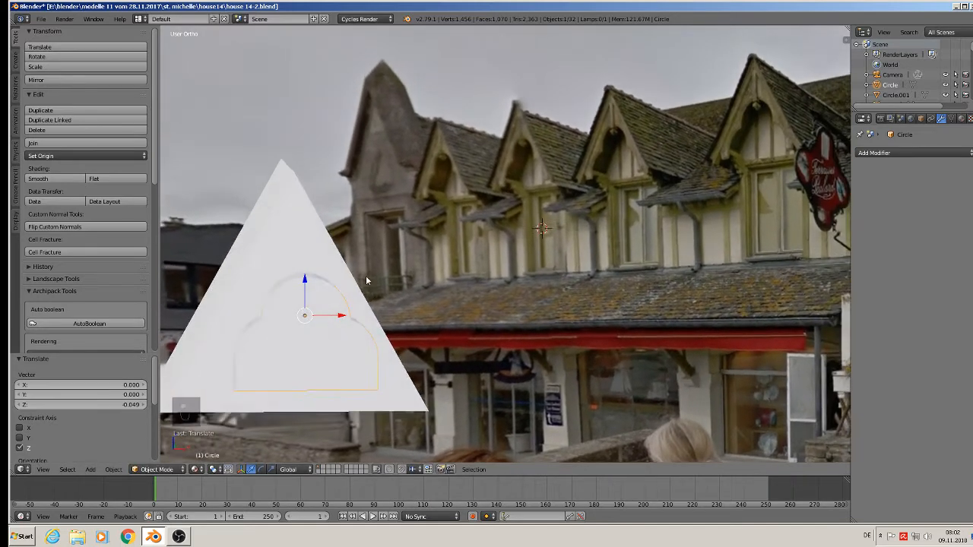
Center the trefoil solid horizontally in the gable prism and enlarge it uniformly by about 1.108
scroll(366, 279, "down", 2)
middle_click_drag(499, 325, 600, 315)
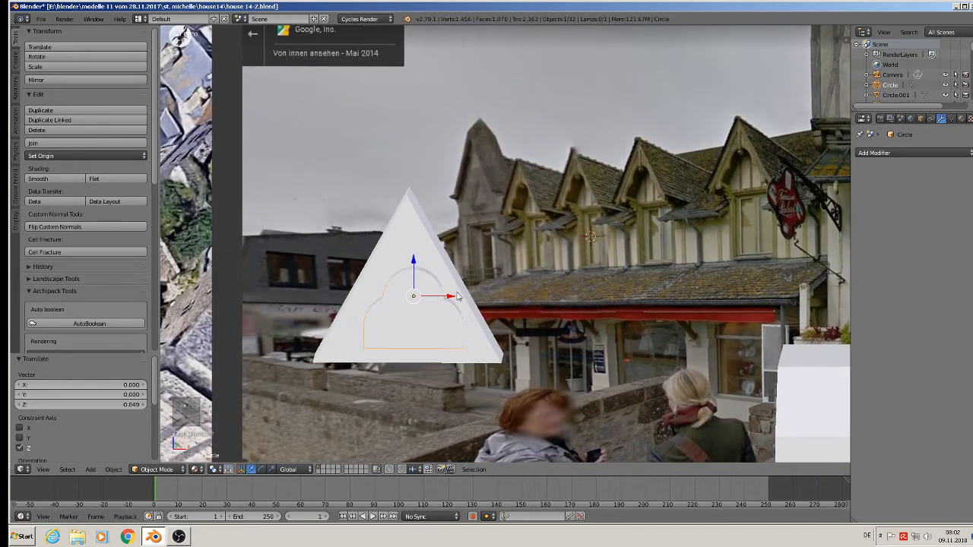
left_click_drag(457, 297, 439, 302)
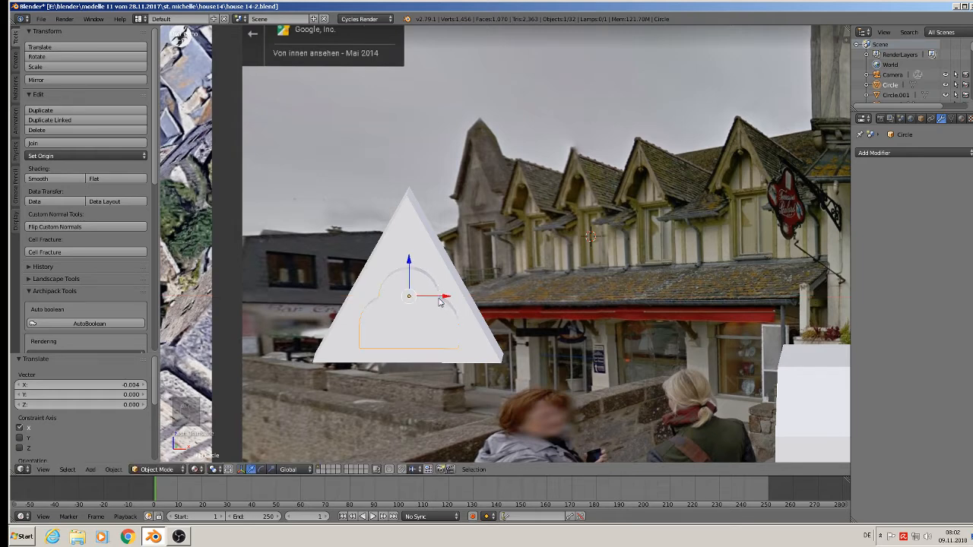
key("s")
left_click(507, 332)
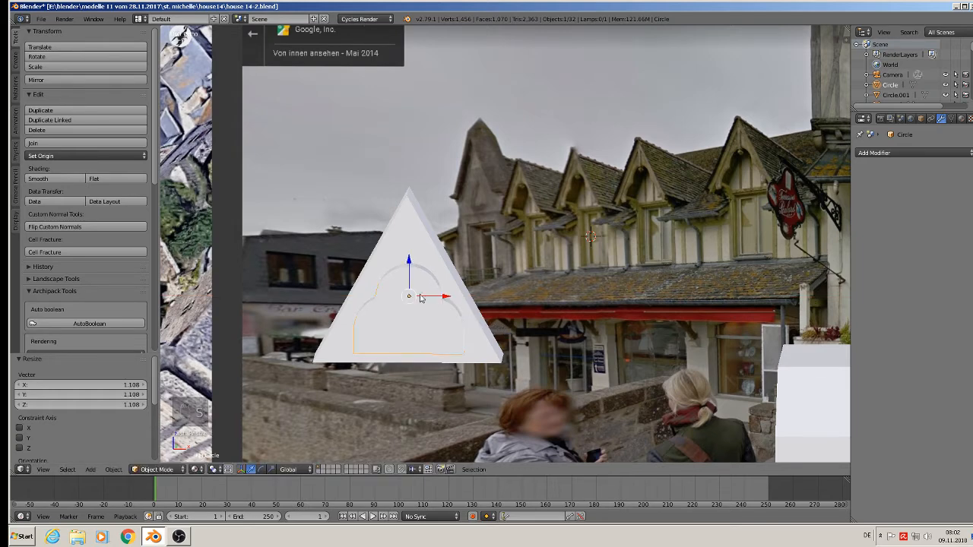
left_click_drag(449, 298, 441, 321)
Lower the trefoil solid's four bottom corner vertices so that it extends past the gable prism's base
scroll(449, 336, "up", 4)
key("Tab")
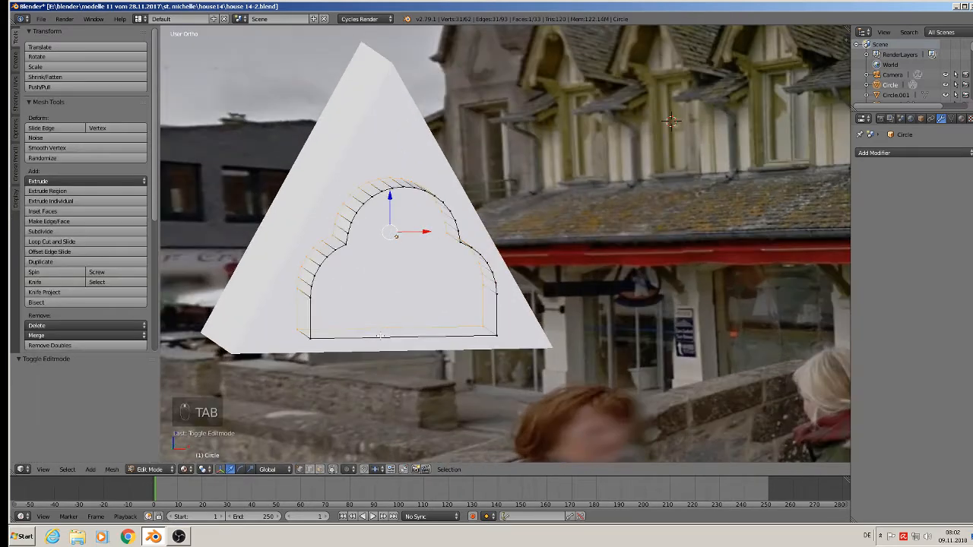
scroll(420, 376, "up", 3)
left_click(275, 329)
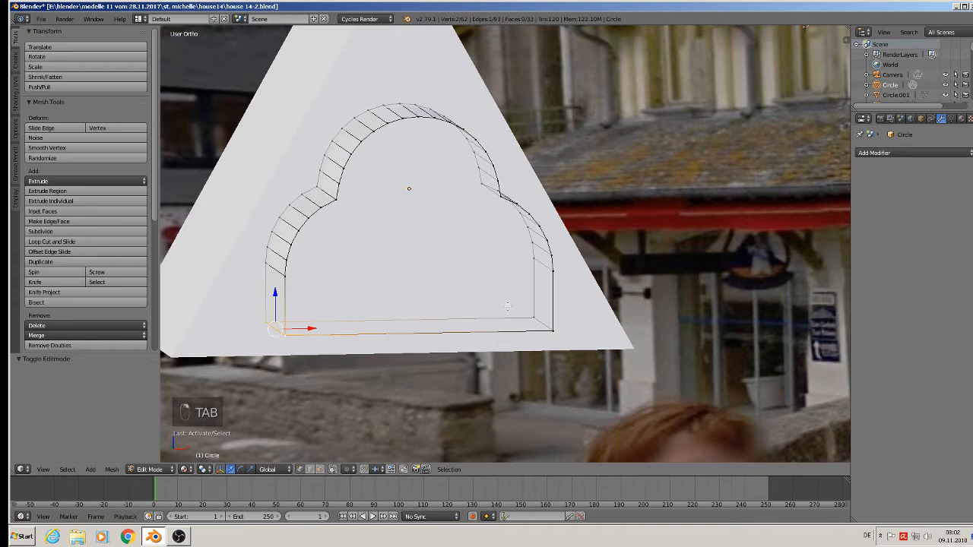
right_click(528, 311, "shift")
right_click(557, 333, "shift")
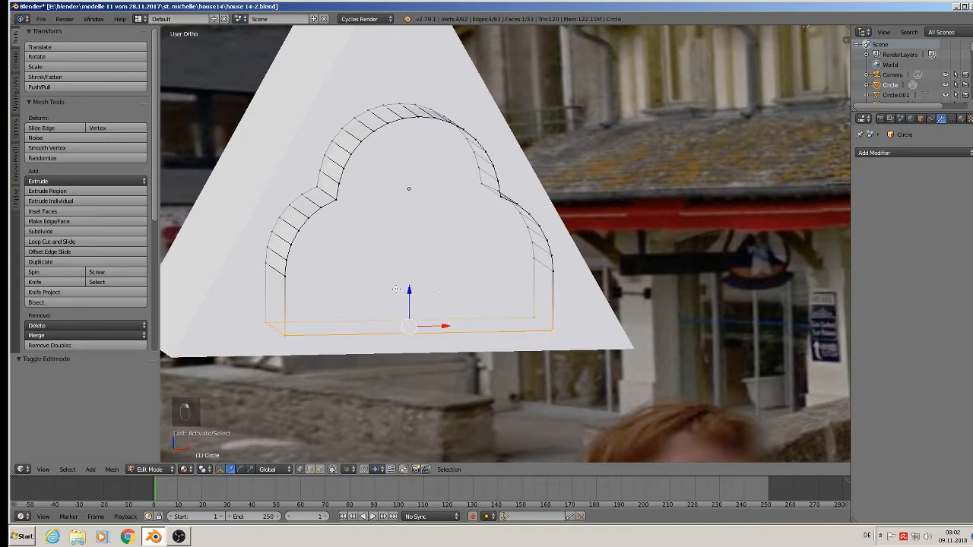
left_click_drag(409, 286, 408, 330)
scroll(407, 330, "down", 3)
key("Tab")
Apply rotation and scale to the trefoil solid and to the gable prism
scroll(408, 327, "down", 3)
middle_click_drag(408, 326, 410, 360)
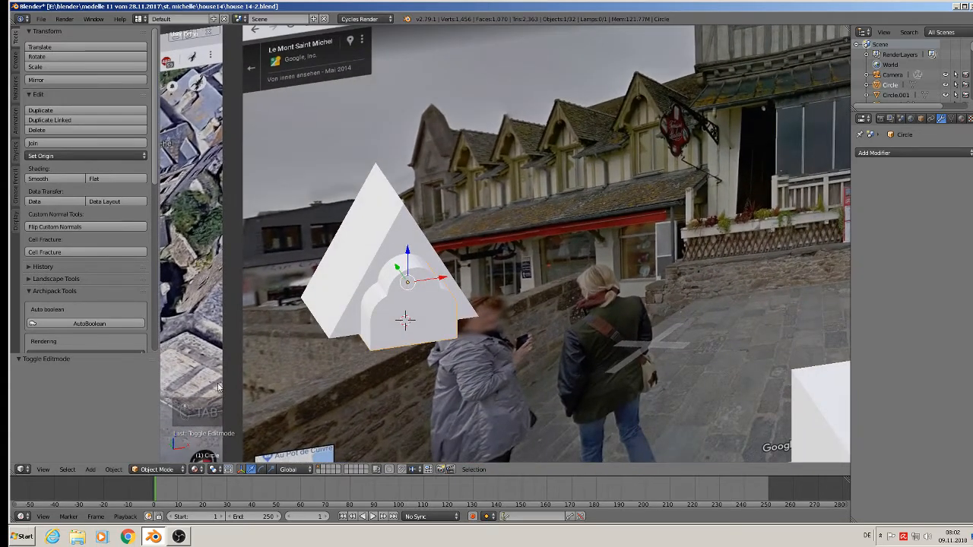
left_click(112, 469)
mouse_move(139, 393)
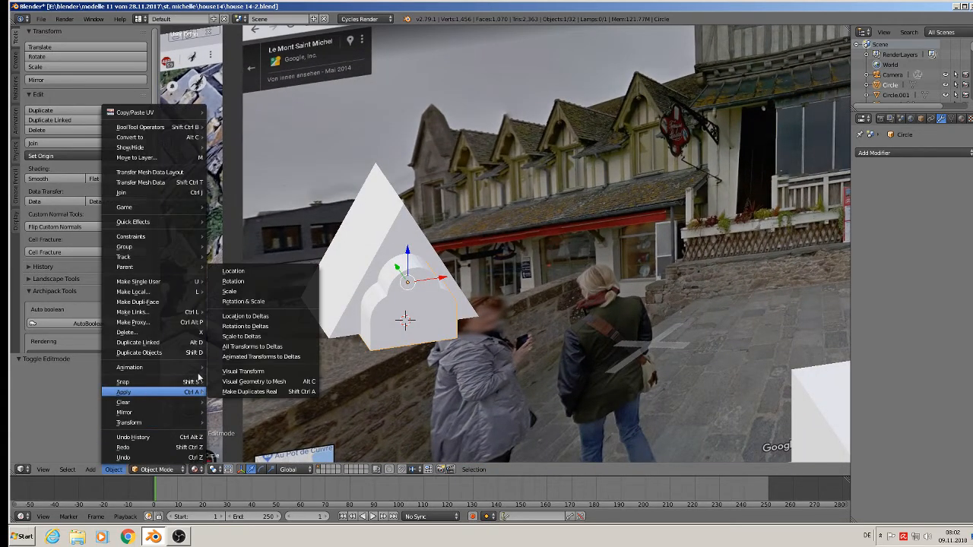
left_click(243, 302)
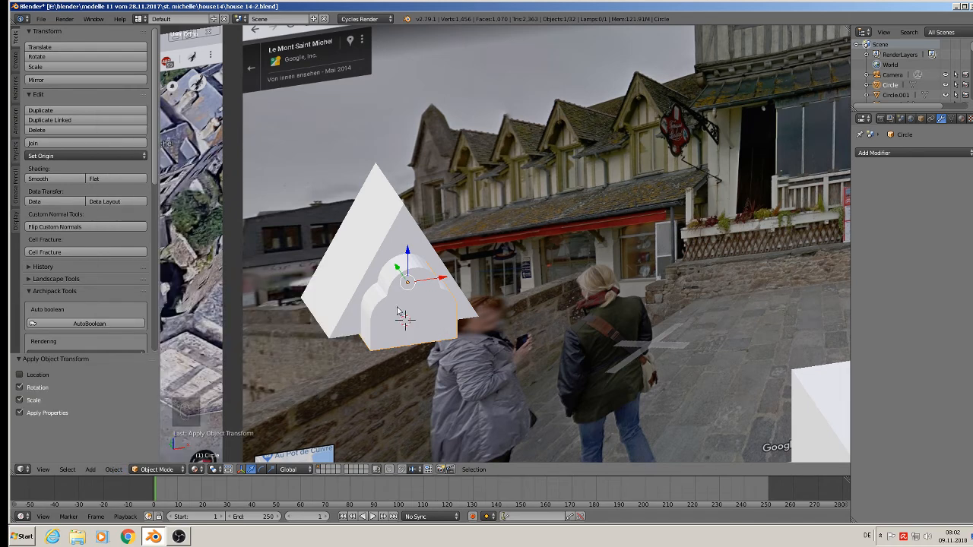
right_click(365, 236)
left_click(114, 469)
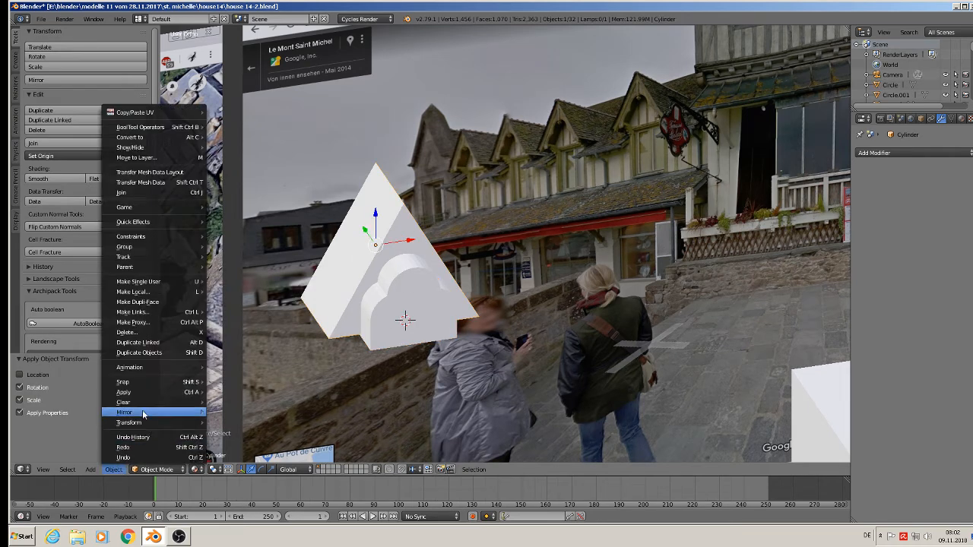
mouse_move(163, 392)
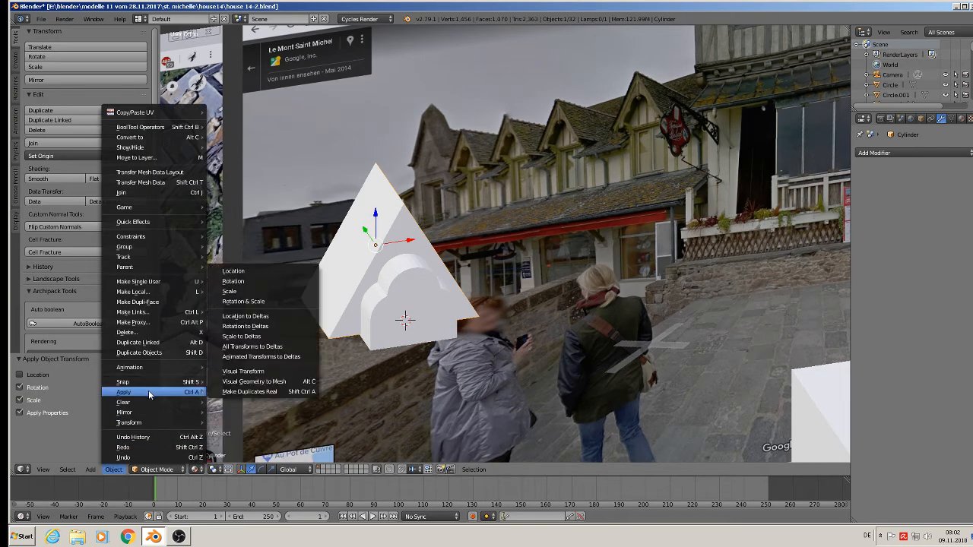
left_click(262, 303)
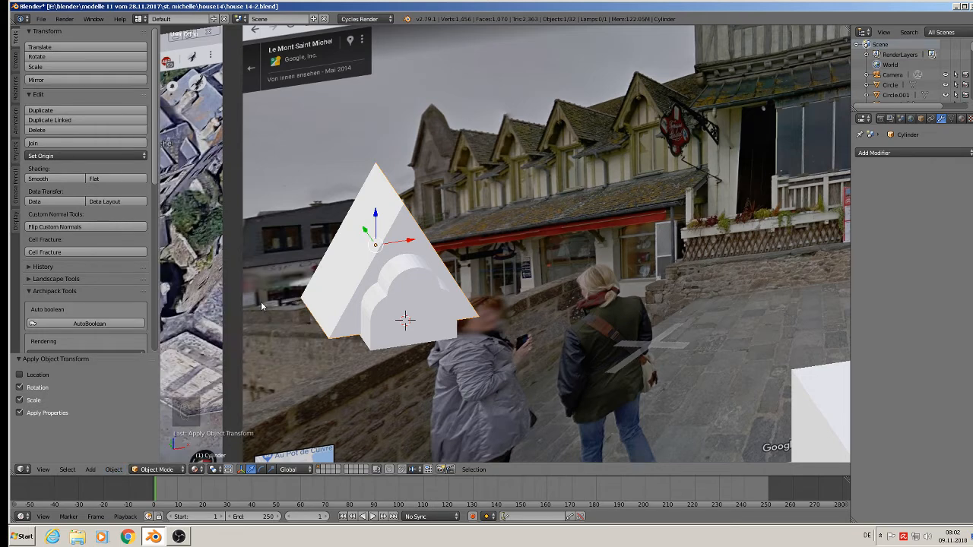
Cut the trefoil out of the gable prism with a Boolean Difference modifier targeting Circle, and apply the modifier
right_click(404, 298)
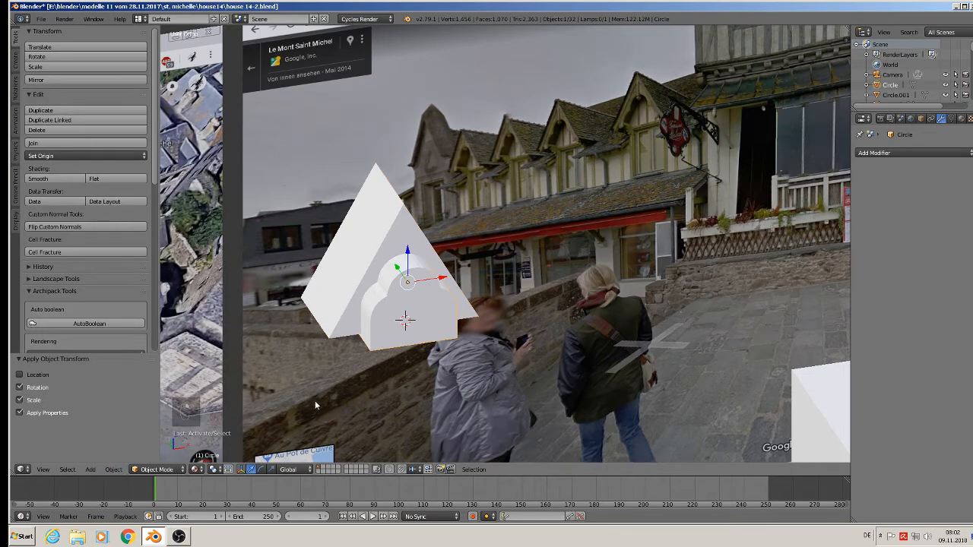
right_click(401, 238)
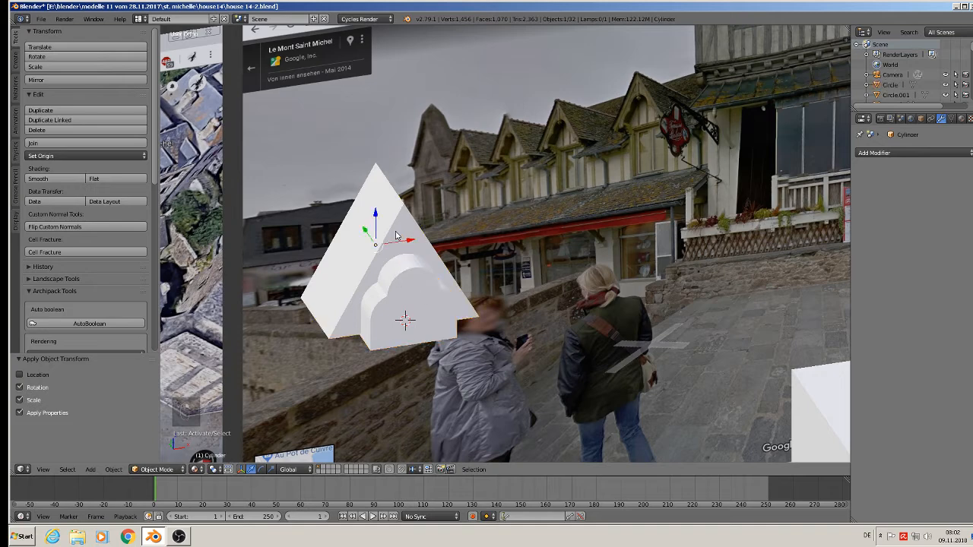
left_click(944, 152)
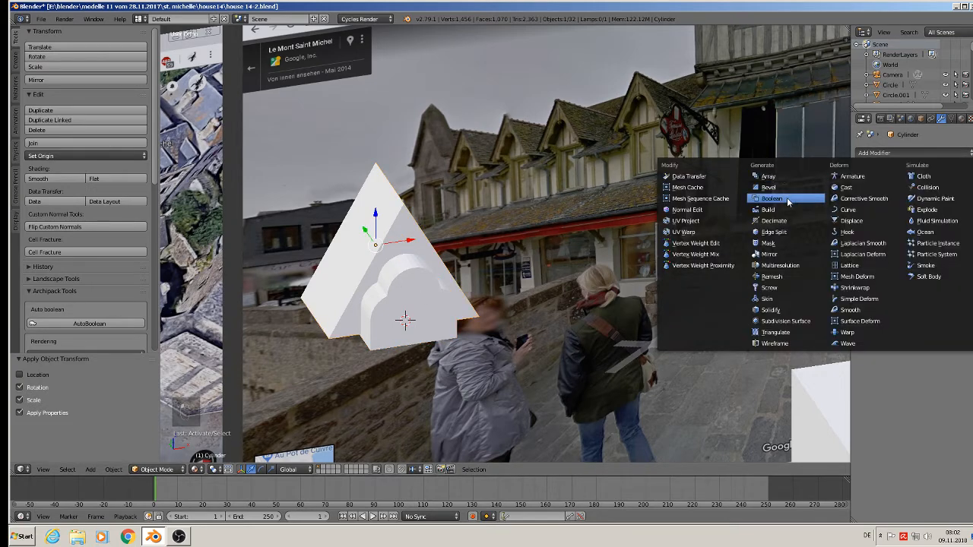
left_click(788, 199)
left_click(937, 231)
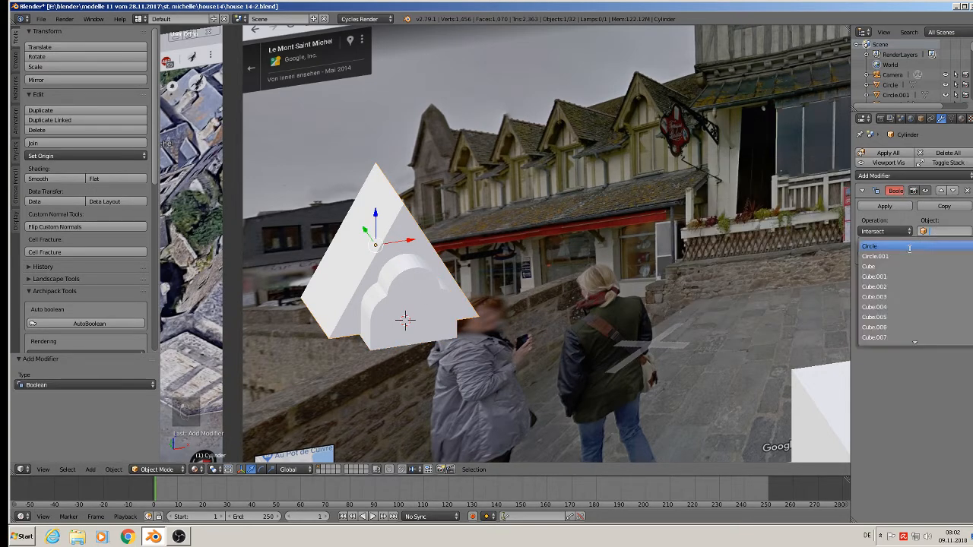
left_click(909, 246)
left_click(897, 231)
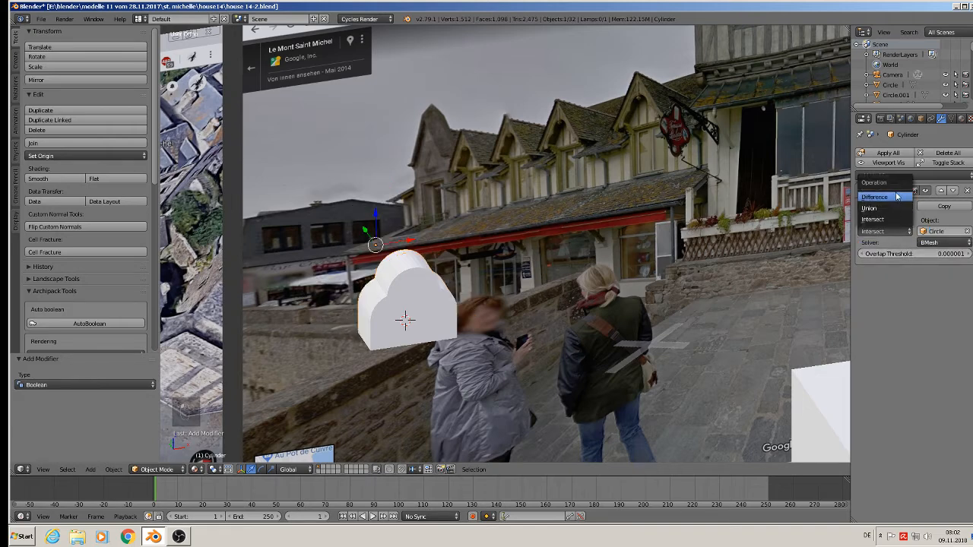
left_click(897, 197)
left_click(873, 206)
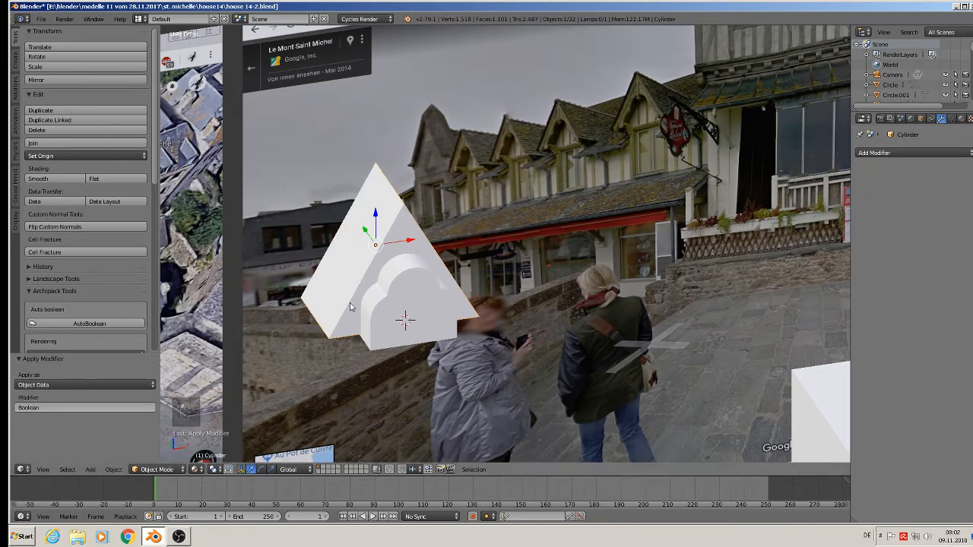
Move the trefoil cutter about 0.216 along X out of the gable prism and send it to the second layer
right_click(404, 294)
left_click_drag(438, 277, 618, 269)
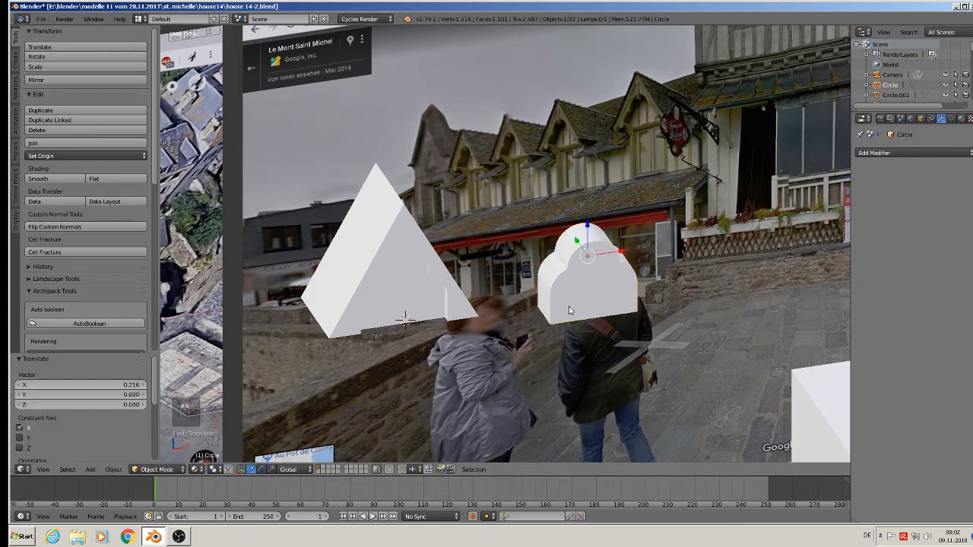
middle_click_drag(570, 307, 458, 264)
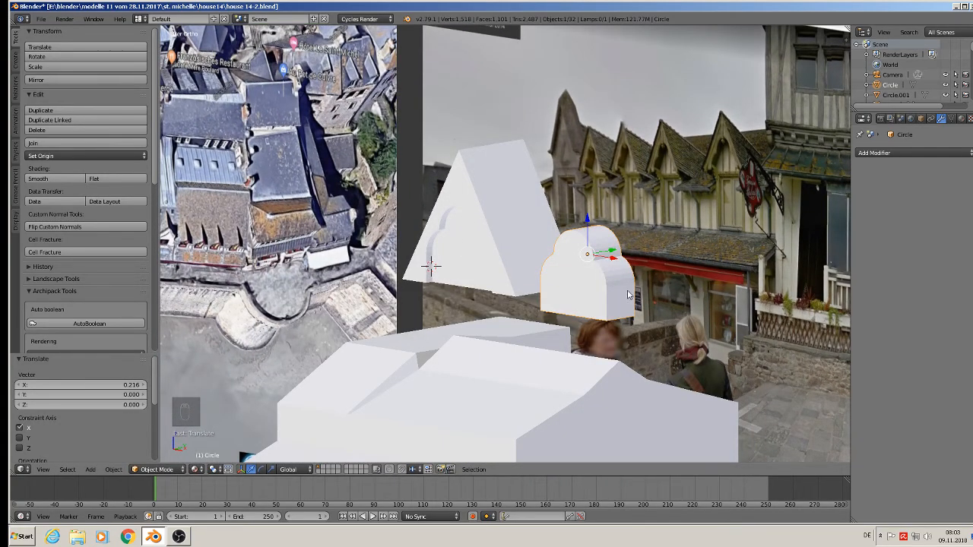
middle_click_drag(628, 292, 675, 244)
key("m")
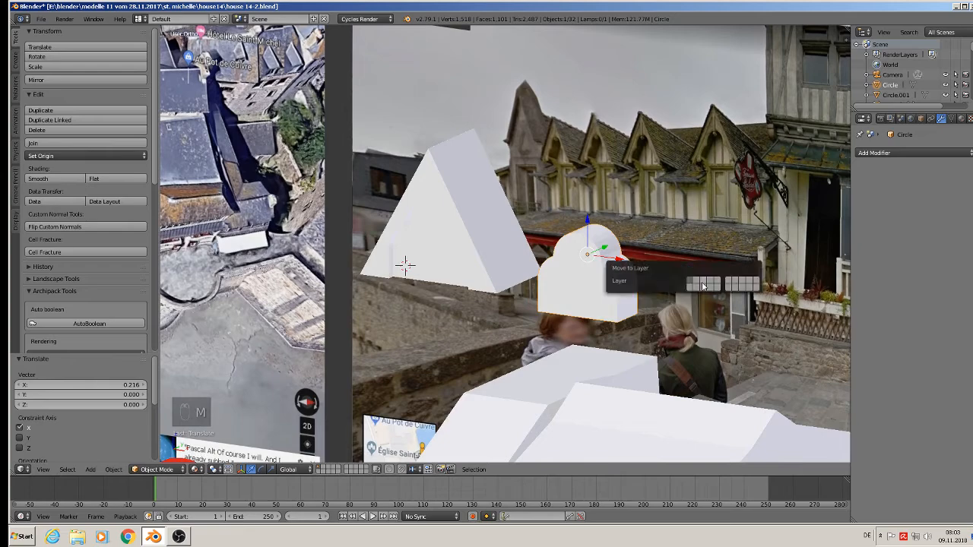
left_click(701, 284)
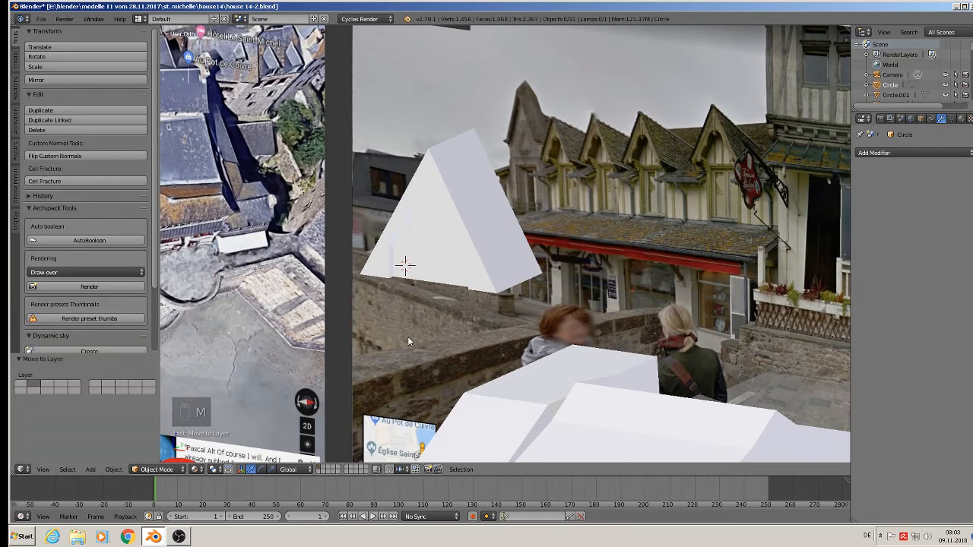
Move the cut gable prism about -0.529 along Y, away from the reference photo
scroll(391, 309, "down", 4)
scroll(390, 310, "up", 2)
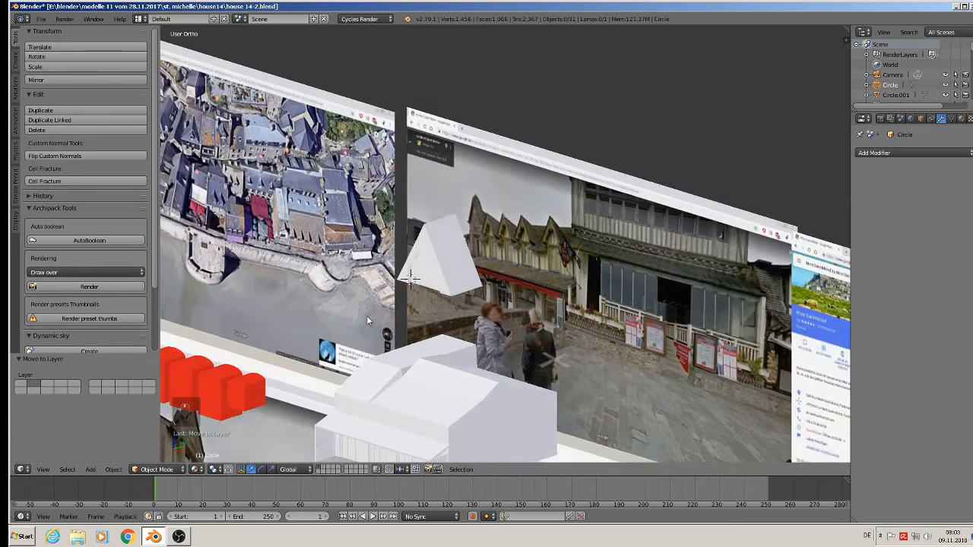
right_click(456, 265)
right_click(458, 258)
left_click_drag(478, 244, 324, 295)
Move the gable prism about 0.523 along X to the house roof and scale it down uniformly to about 0.304
middle_click_drag(324, 294, 399, 345)
scroll(401, 346, "up", 1)
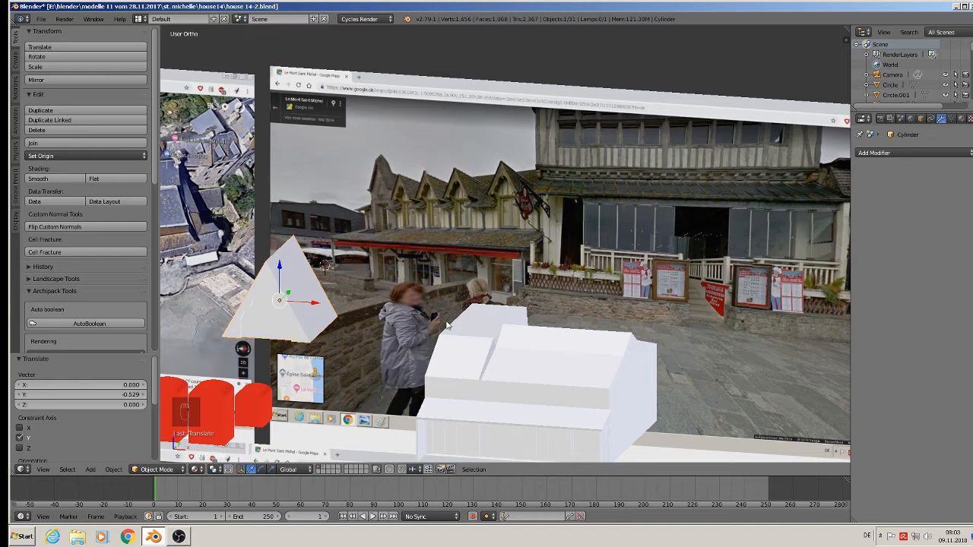
scroll(447, 325, "up", 2)
middle_click_drag(445, 321, 451, 219, "shift")
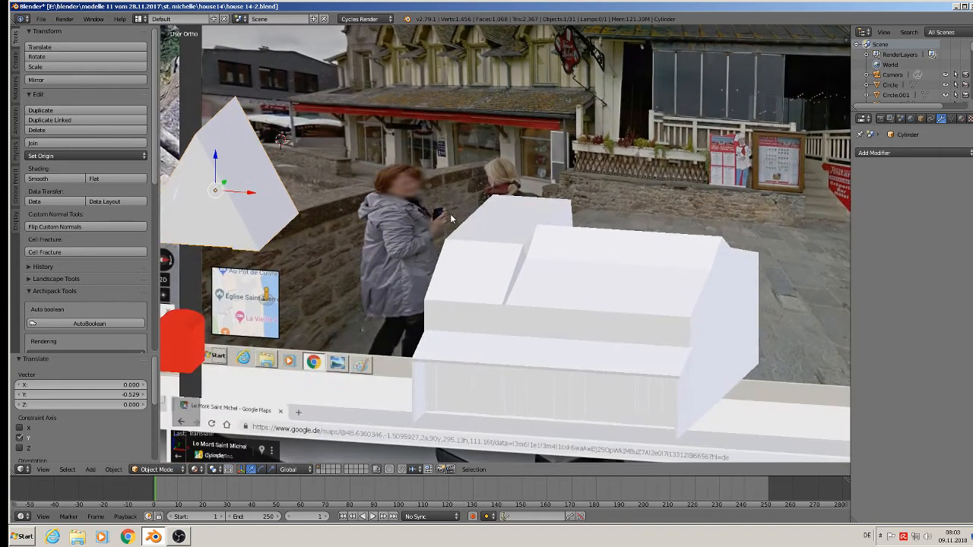
scroll(451, 219, "down", 1)
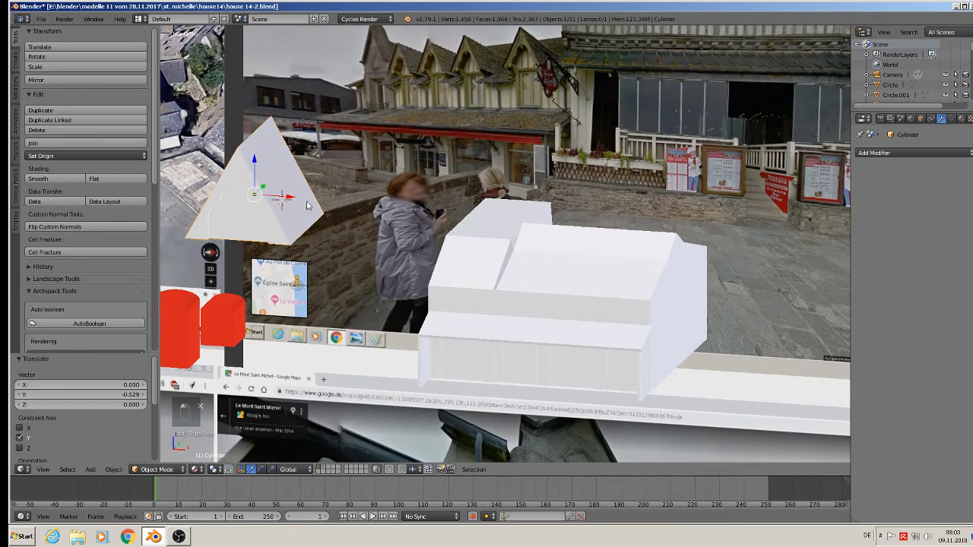
left_click_drag(281, 199, 593, 274)
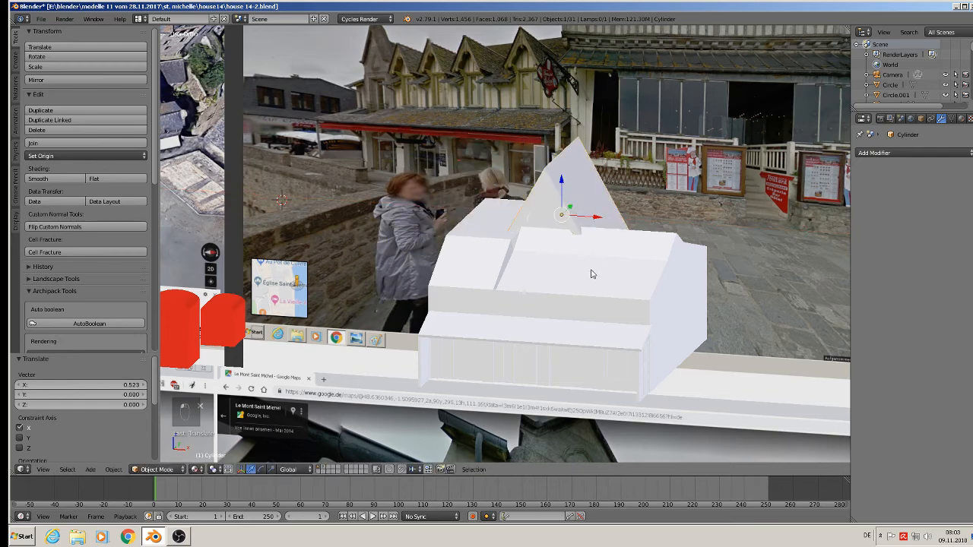
key("s")
left_click(586, 193)
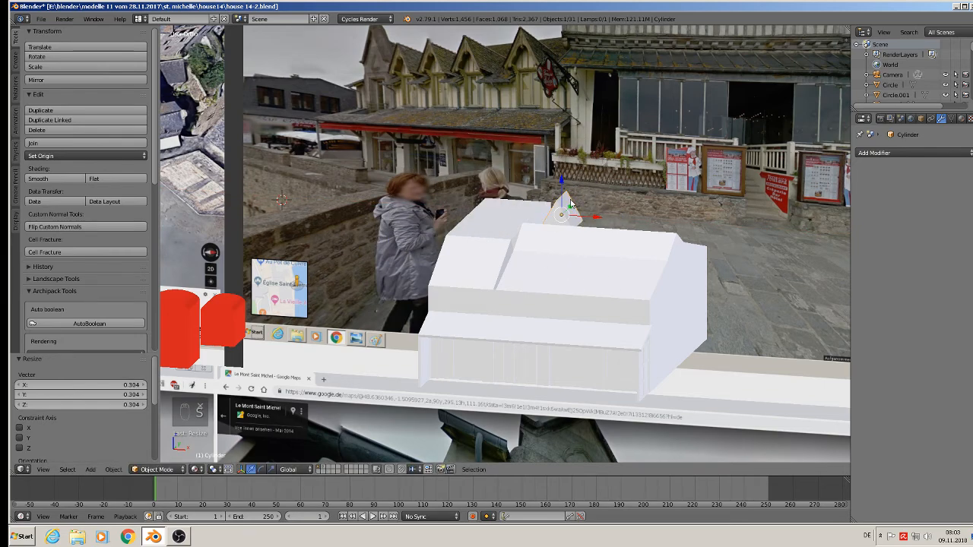
Seat the dormer prism on the front roof slope, moving it about -0.236 and 0.006 along Y and -0.050 along Z
middle_click_drag(570, 203, 551, 240)
key("g")
key("y")
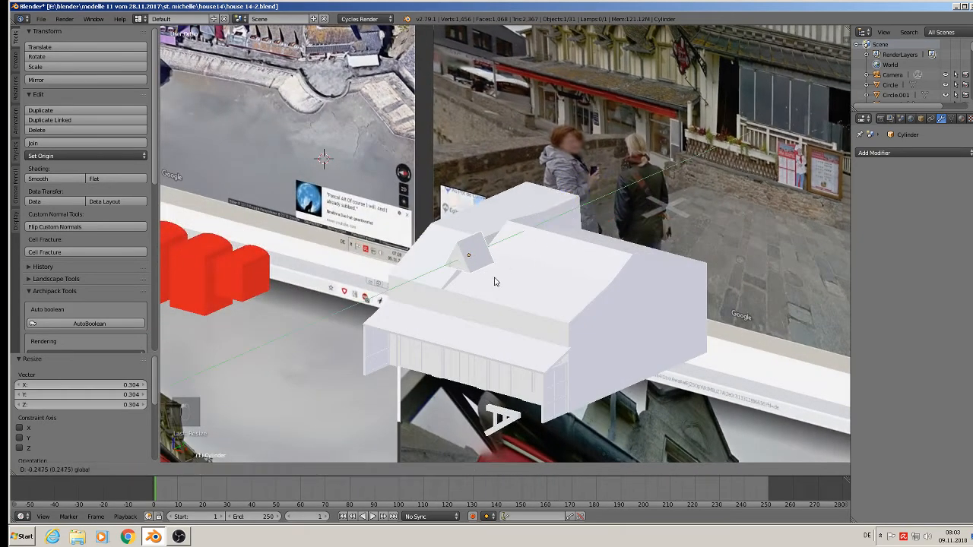
left_click(494, 282)
key("g")
key("z")
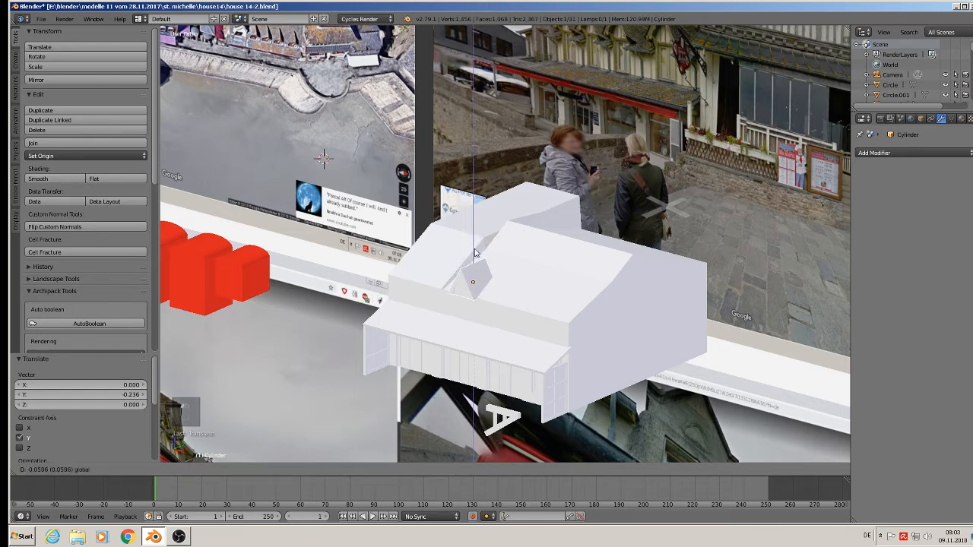
left_click(476, 254)
key("g")
key("y")
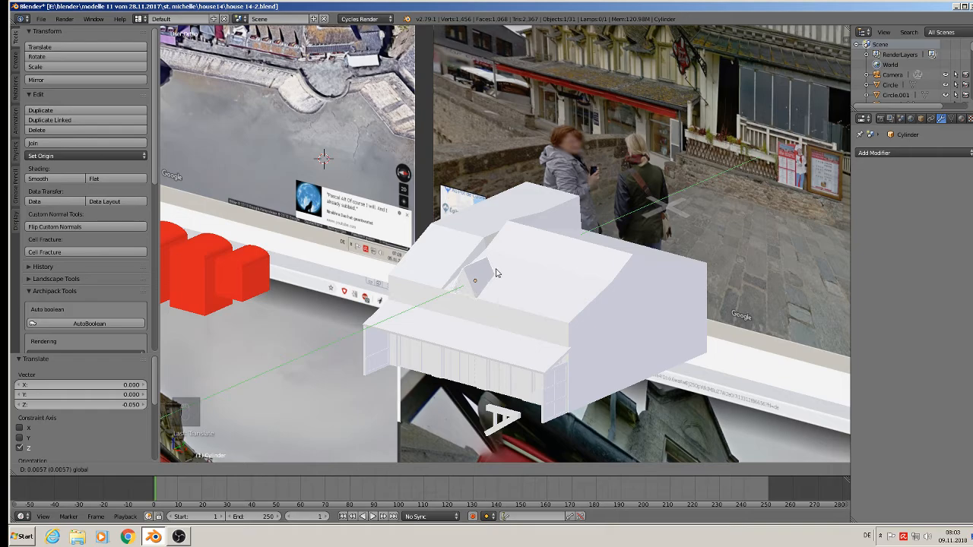
left_click(497, 273)
Examine how the dormer prism sits on the house's front roof slope from several distances
scroll(496, 273, "up", 2)
middle_click_drag(496, 272, 534, 317)
scroll(549, 300, "down", 1)
scroll(550, 299, "up", 1)
scroll(547, 307, "up", 1)
scroll(521, 321, "down", 2)
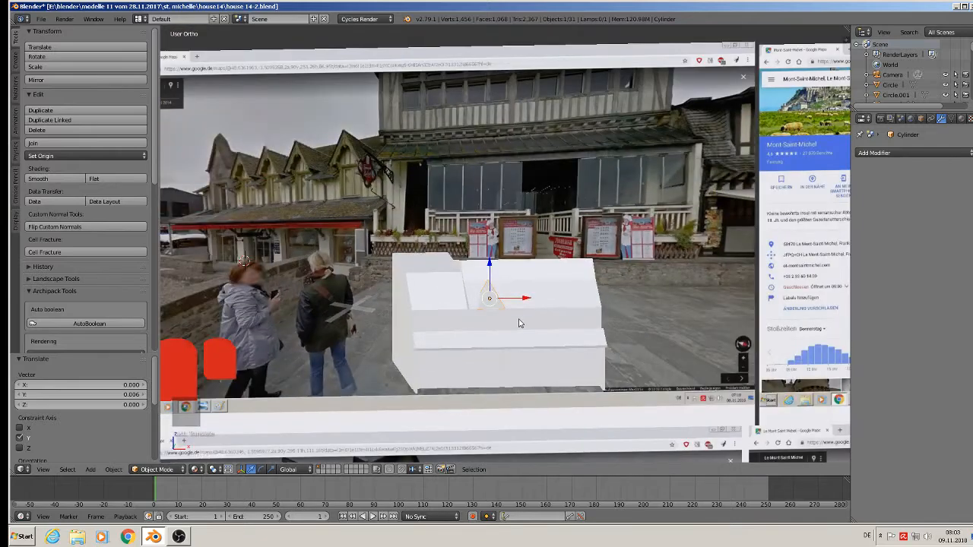
scroll(519, 323, "up", 5)
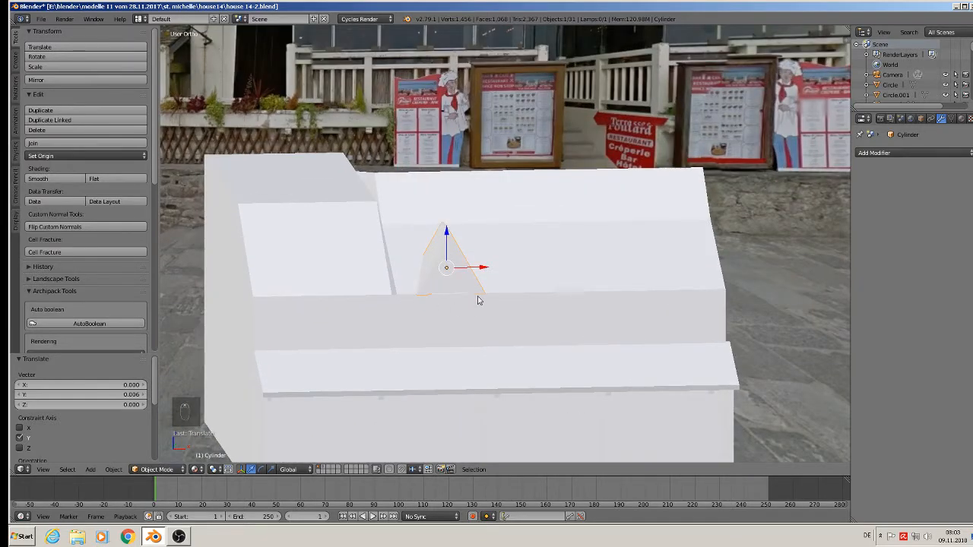
scroll(494, 304, "down", 3)
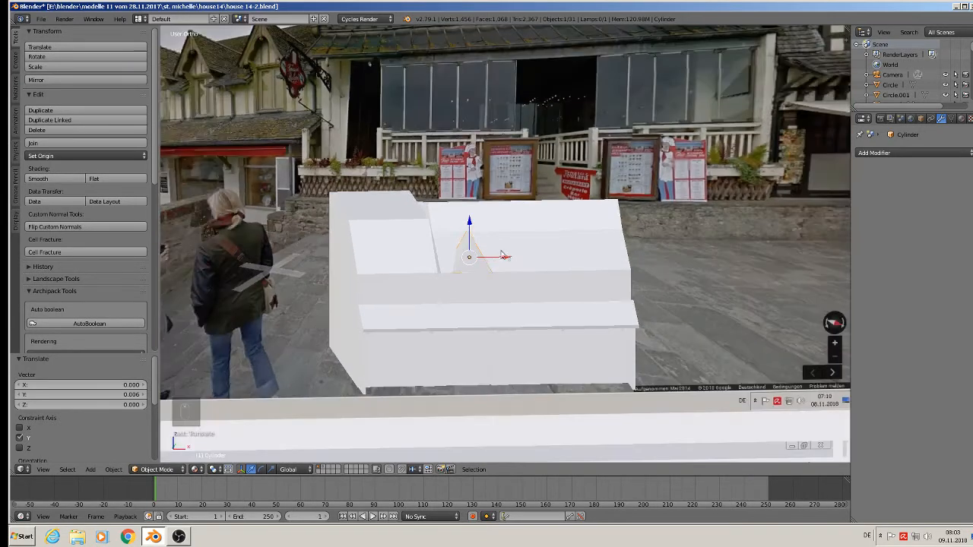
scroll(509, 289, "up", 2)
Select all upper roof vertices of the house mesh and raise them about 0.006 along Z
right_click(522, 278)
key("Tab")
middle_click_drag(607, 332, 648, 299)
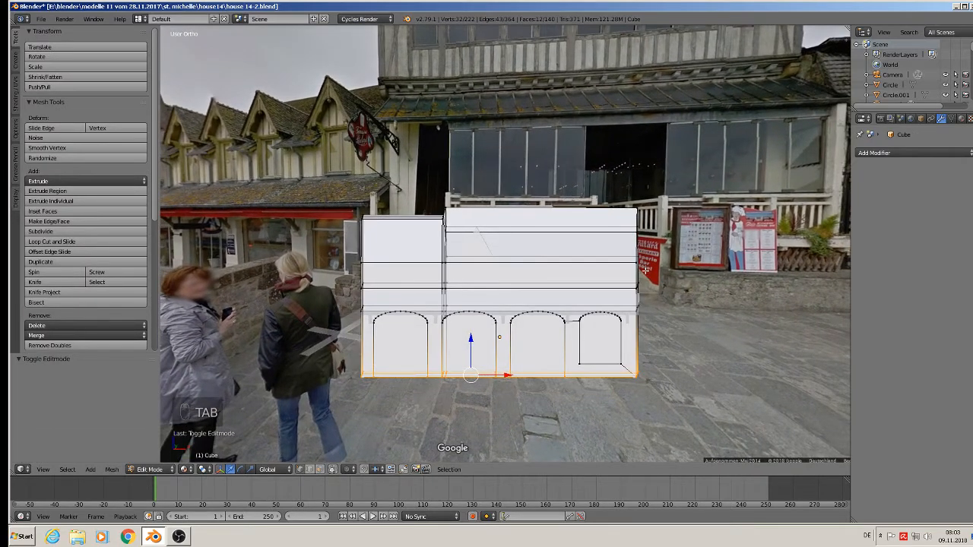
key("b")
key("b")
left_click_drag(652, 273, 303, 164)
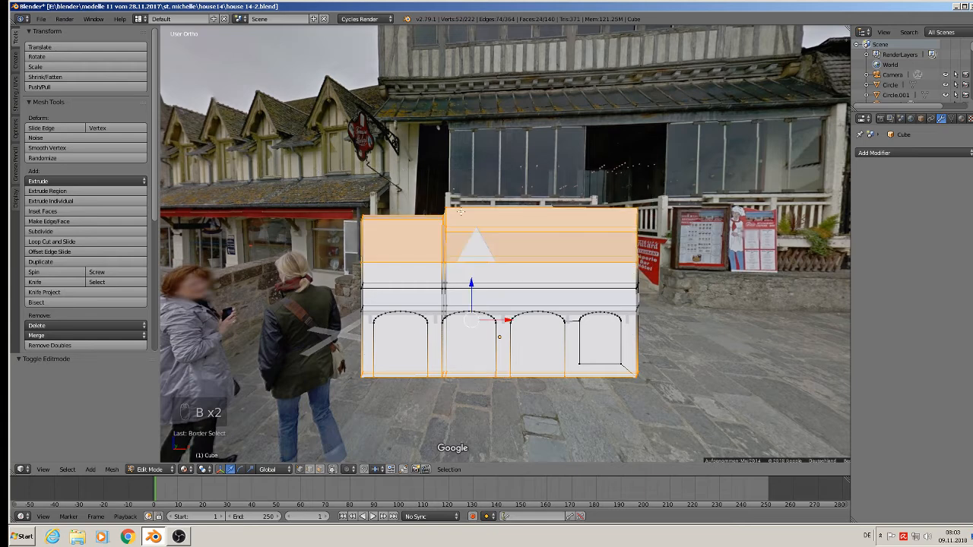
key("a")
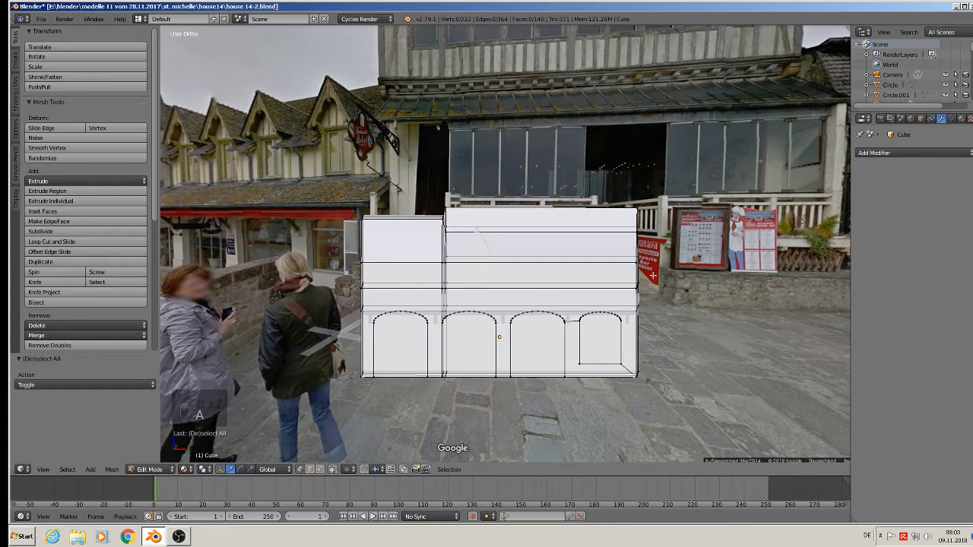
key("b")
left_click_drag(652, 275, 314, 180)
left_click_drag(465, 204, 473, 191)
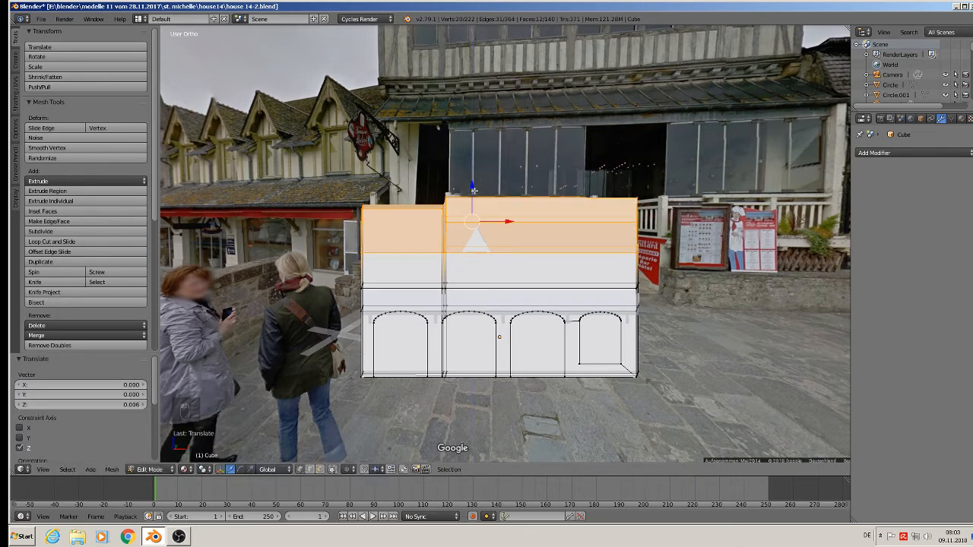
key("Tab")
Raise the dormer prism slightly along Z and shift it about 0.008 along X
middle_click_drag(473, 194, 422, 285)
scroll(423, 273, "up", 1)
right_click(424, 259)
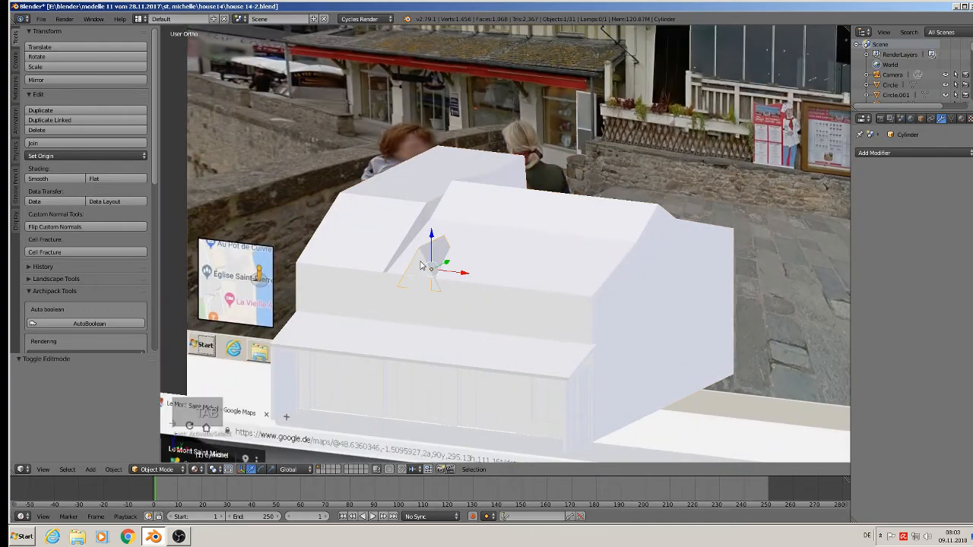
left_click_drag(433, 240, 434, 229)
middle_click_drag(435, 229, 474, 244)
left_click_drag(470, 261, 469, 262)
Limit mesh selection to visible geometry while editing the house, and reselect the dormer prism
scroll(469, 263, "down", 4)
middle_click_drag(459, 220, 463, 234, "shift")
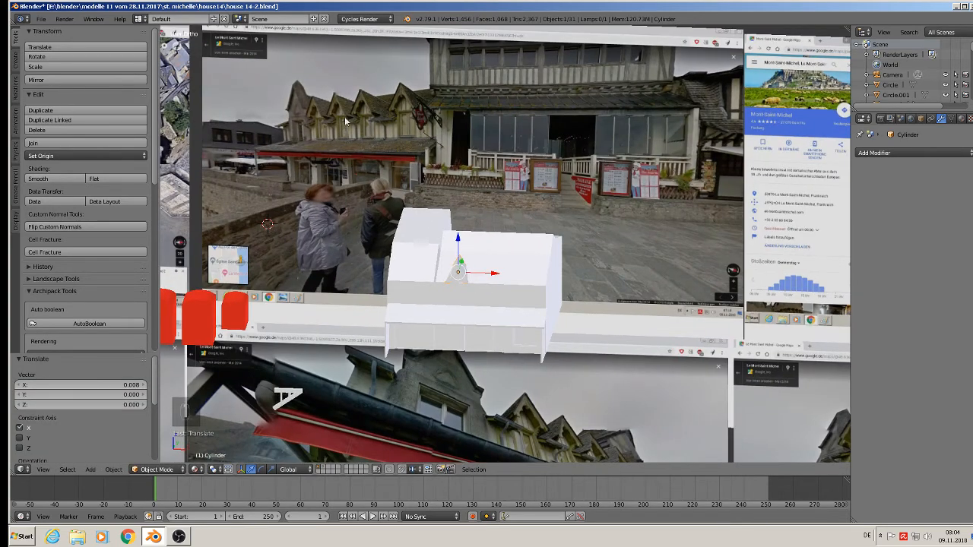
scroll(344, 116, "up", 4)
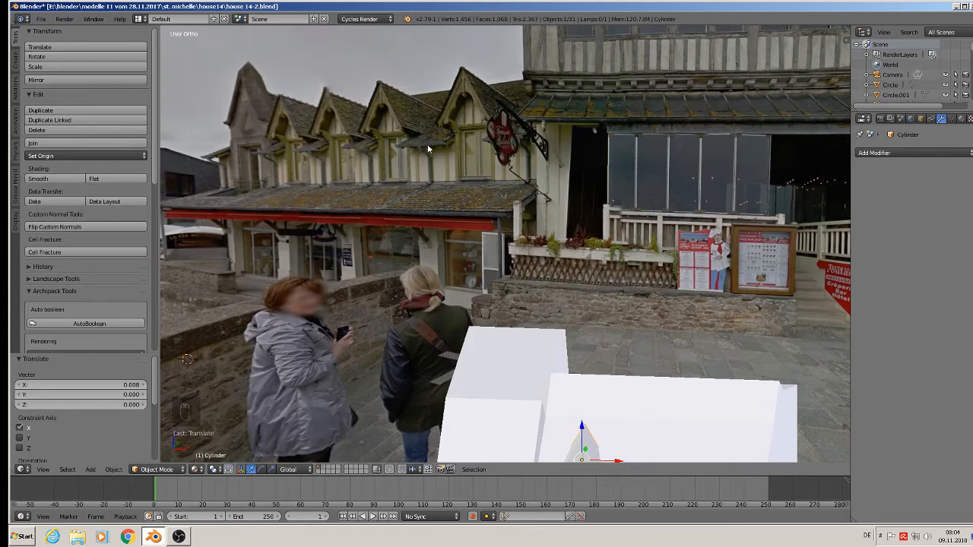
key("KP_Decimal")
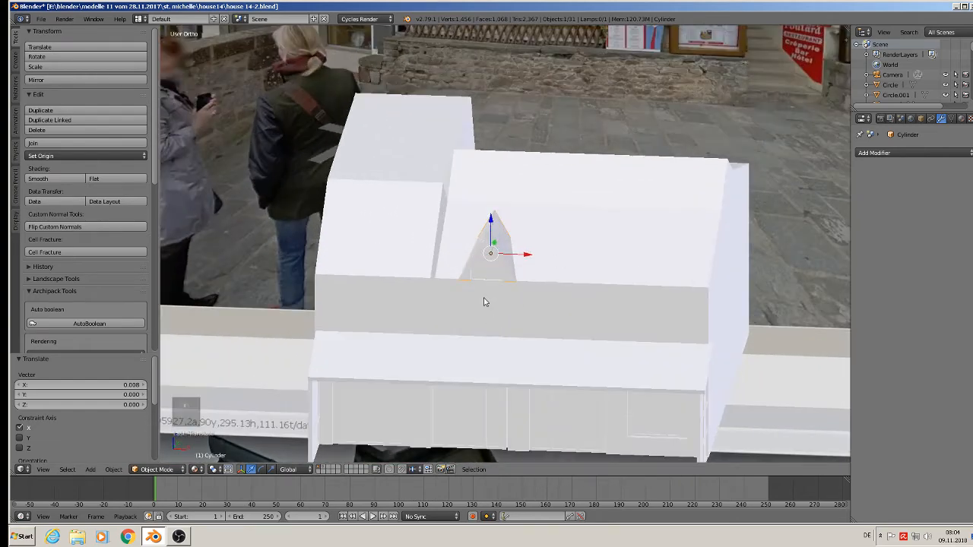
scroll(484, 280, "up", 1)
right_click(570, 273)
key("Tab")
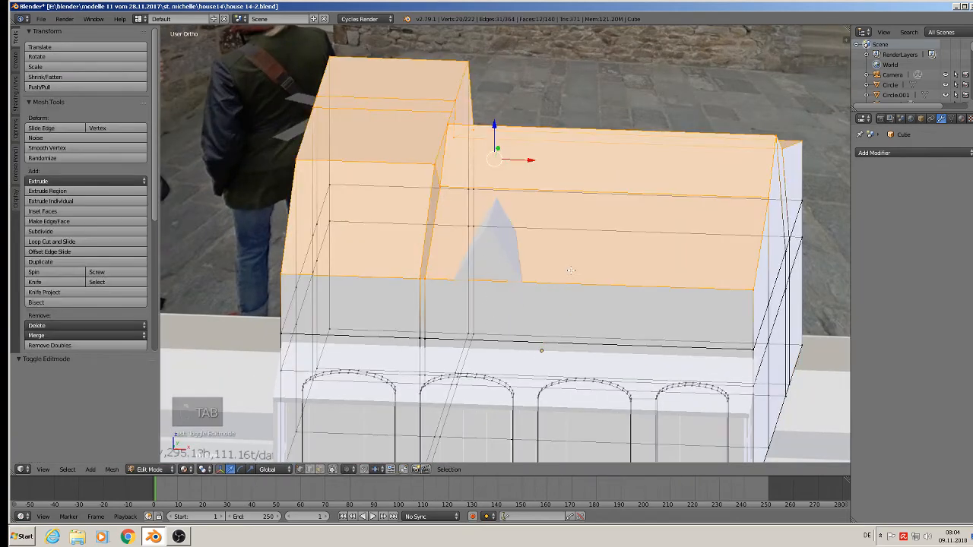
left_click(333, 469)
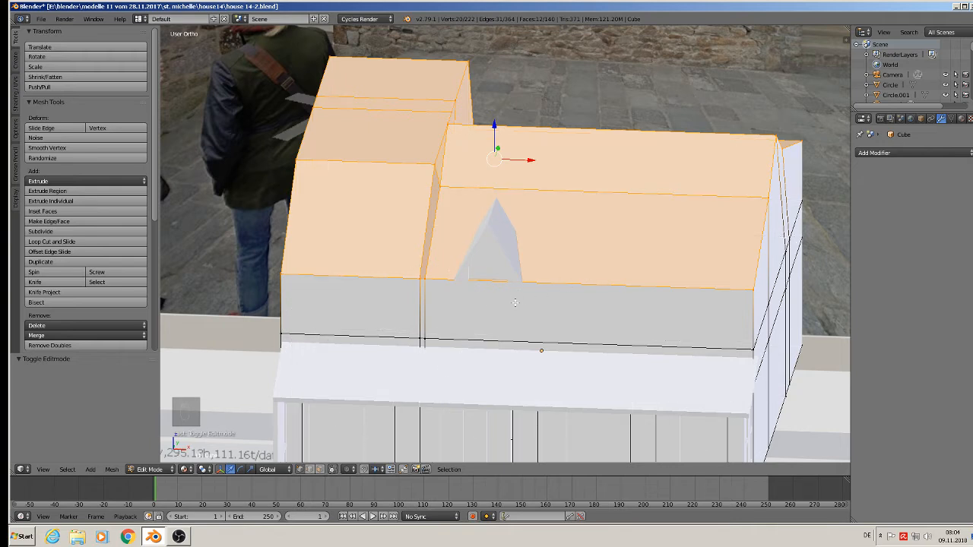
key("Tab")
right_click(496, 245)
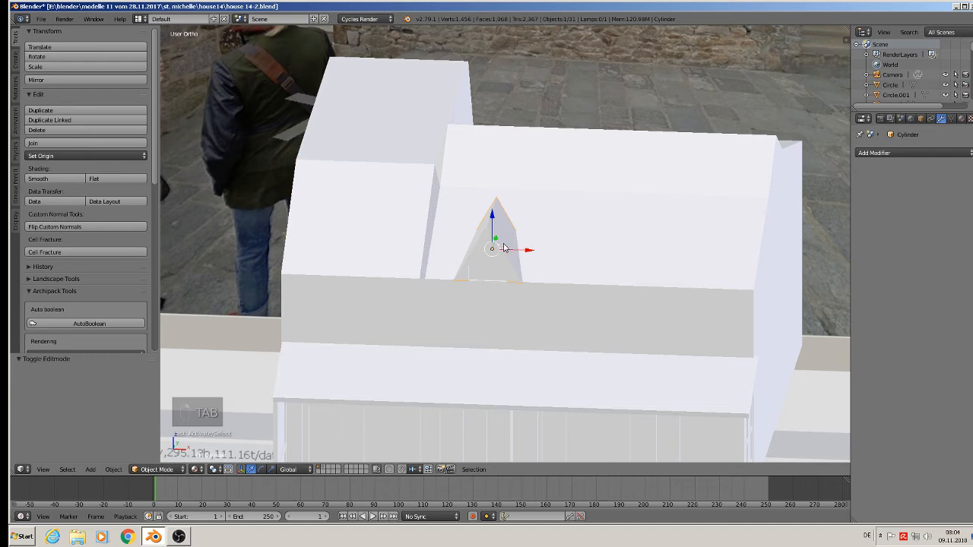
middle_click_drag(522, 272, 567, 267)
key("s")
key("x")
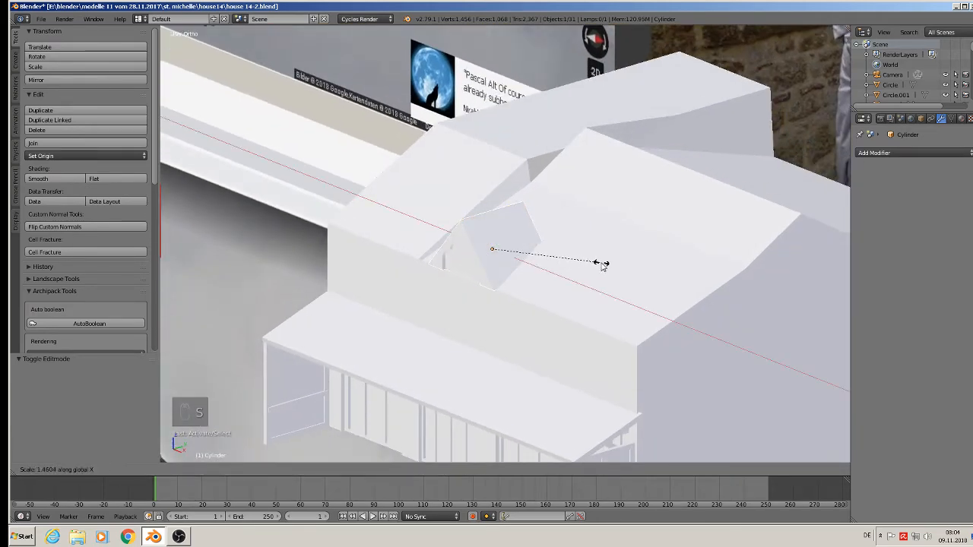
right_click(583, 266)
Stretch the dormer prism along Y by a factor of about 1.480 and move it about 0.023 along Y into the roof
key("s")
key("y")
left_click(624, 258)
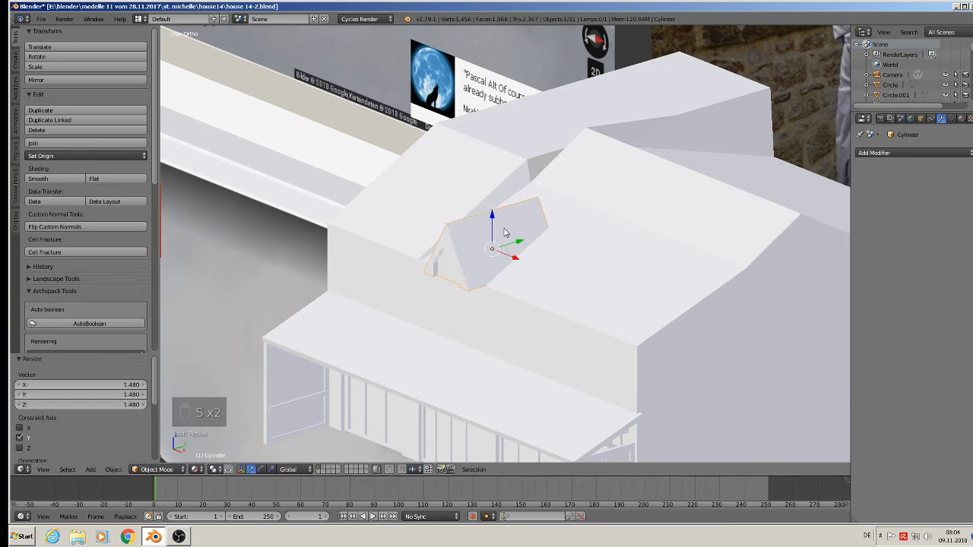
left_click_drag(517, 242, 538, 240)
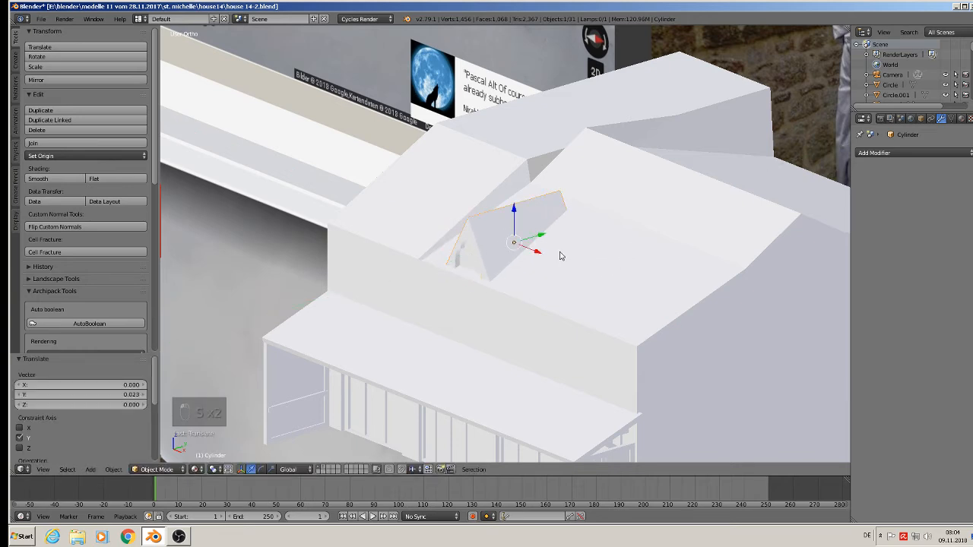
Stretch the dormer prism again along Y by about 1.458 and push it about 0.02 along Y toward the ridge
key("s")
key("y")
left_click(566, 254)
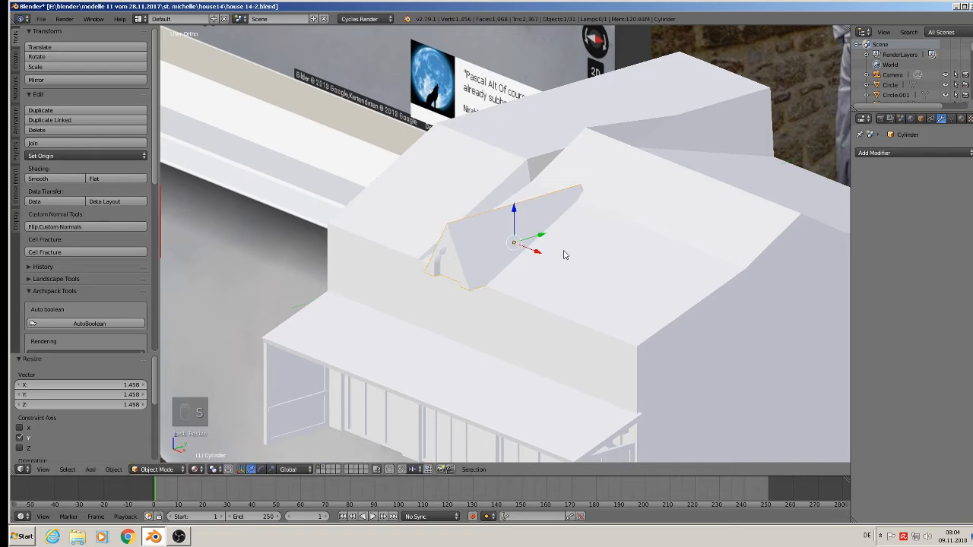
key("g")
key("y")
left_click_drag(544, 234, 559, 229)
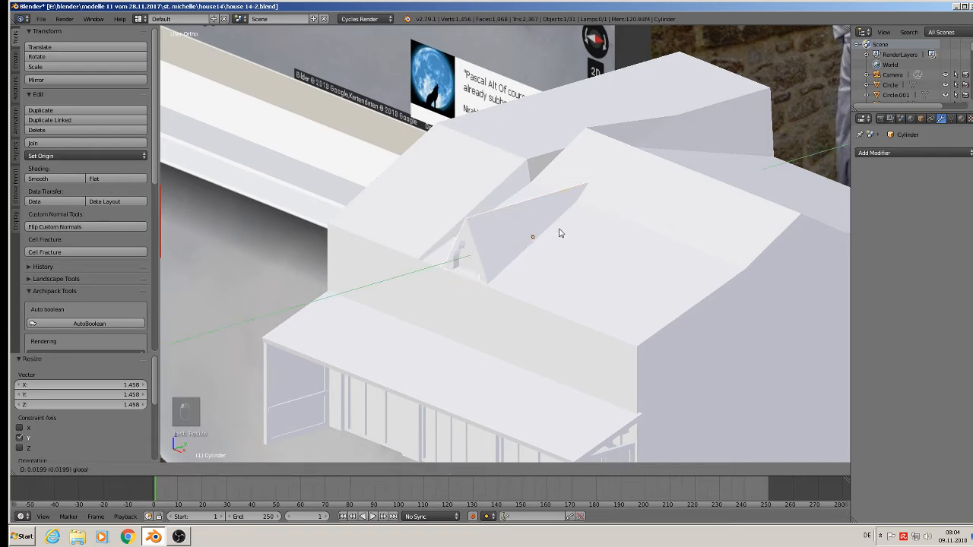
left_click(560, 232)
Move the middle edge of the house's front roof slope about -0.054 along Y
middle_click_drag(562, 233, 584, 257)
key("Tab")
key("Tab")
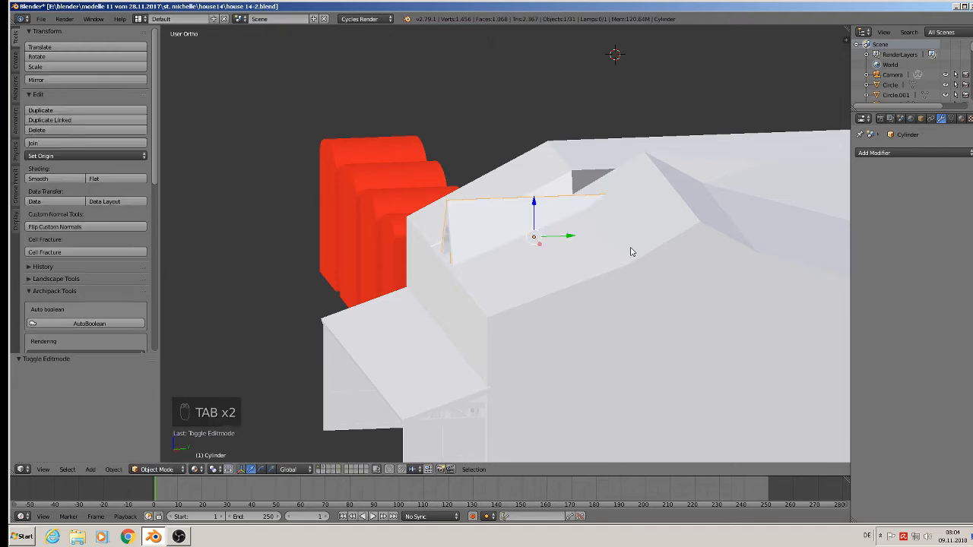
right_click(630, 250)
key("Tab")
right_click(630, 258)
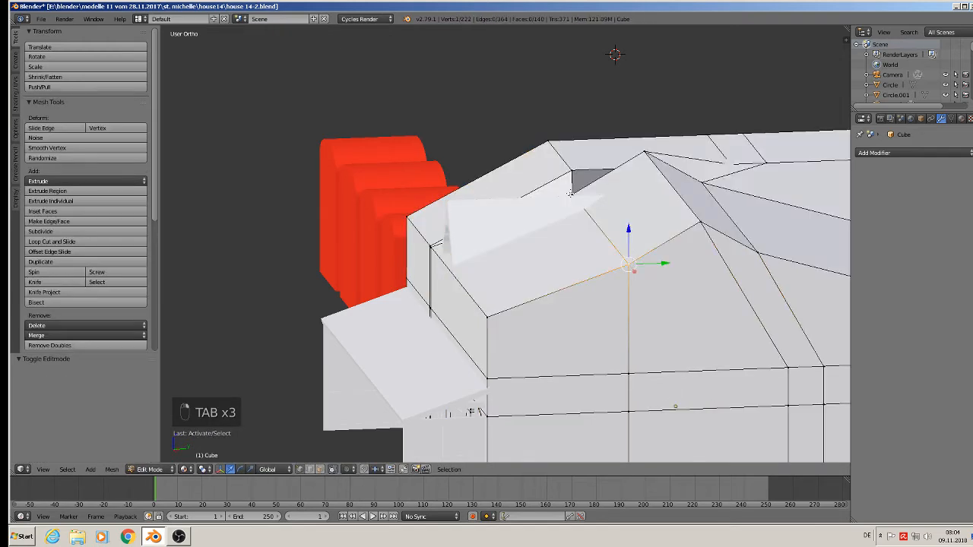
right_click(586, 209, "shift")
left_click_drag(633, 228, 562, 238)
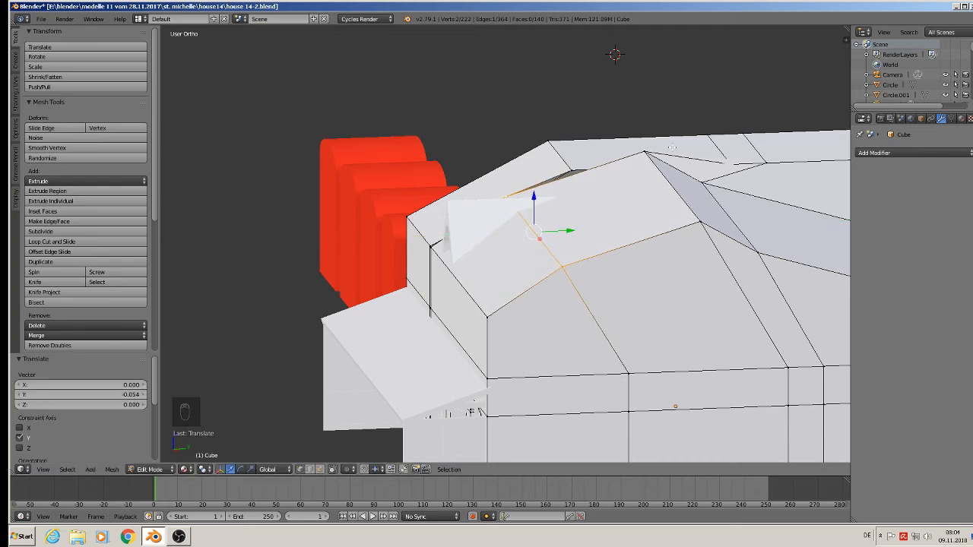
Move the roof's ridge edge about -0.061 along Y and finish editing the house mesh
right_click(644, 152)
right_click(684, 220, "shift")
left_click_drag(704, 175, 625, 192)
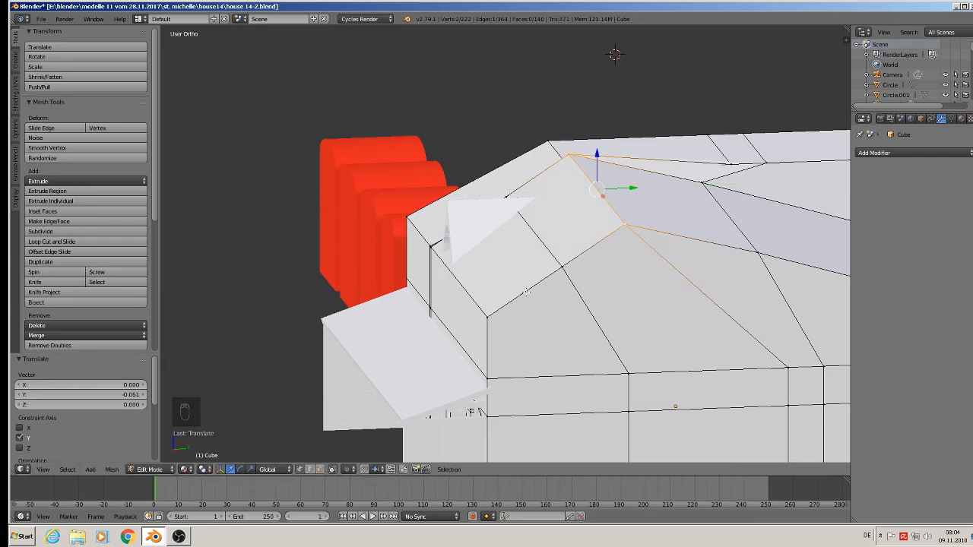
middle_click_drag(465, 227, 488, 234)
key("Tab")
Move the dormer prism about -0.004 along Y, toward the eaves of the reshaped roof
scroll(467, 234, "up", 4)
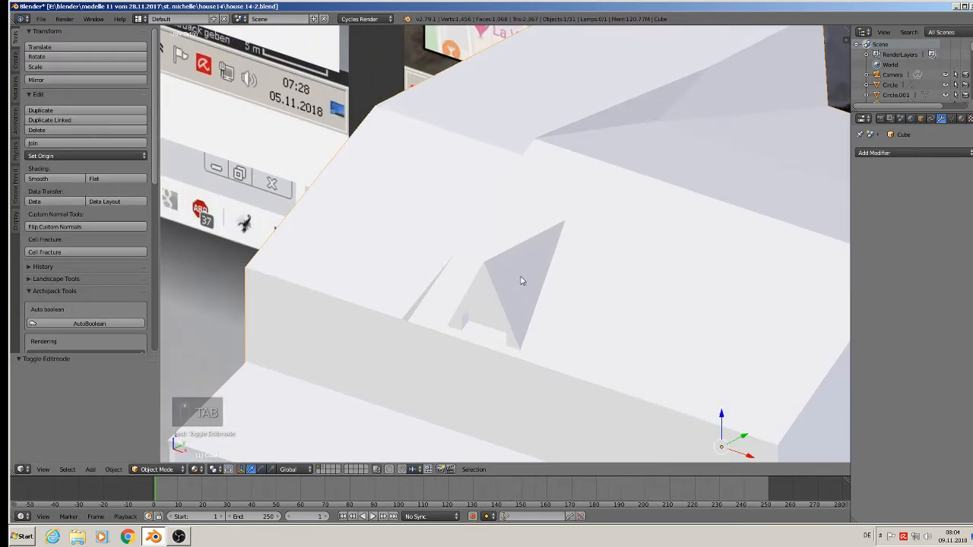
scroll(521, 304, "down", 5)
right_click(409, 265)
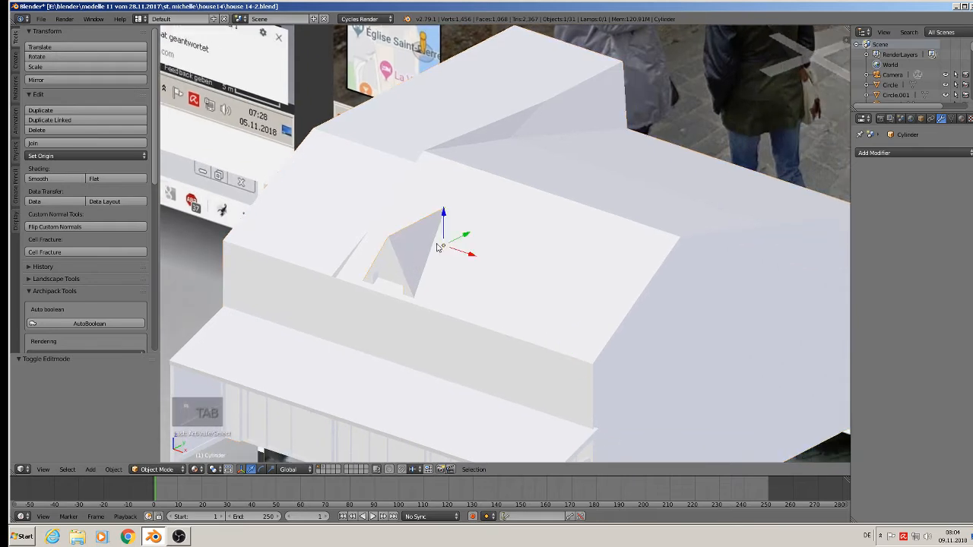
key("g")
key("y")
left_click(463, 241)
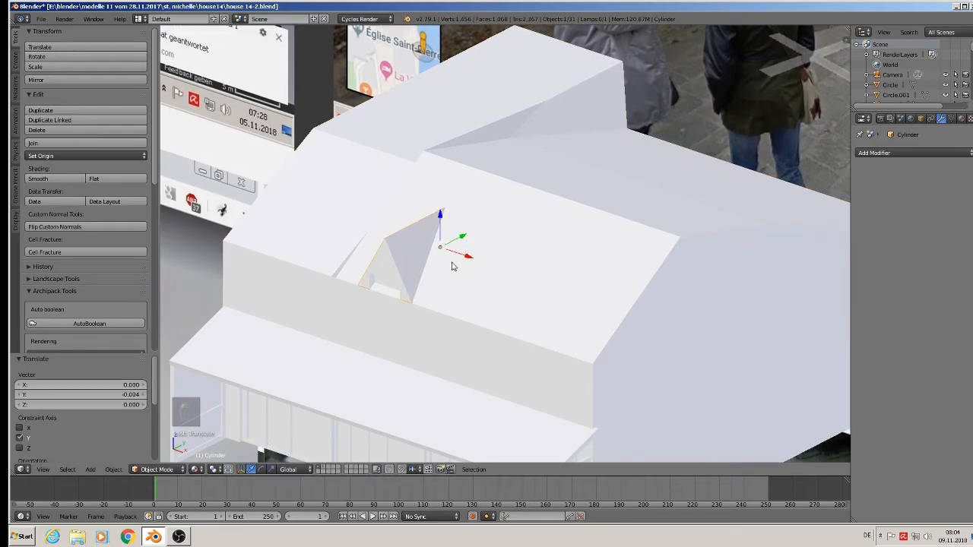
Add an Array modifier to the dormer prism with a count of 4
middle_click_drag(455, 319, 490, 327)
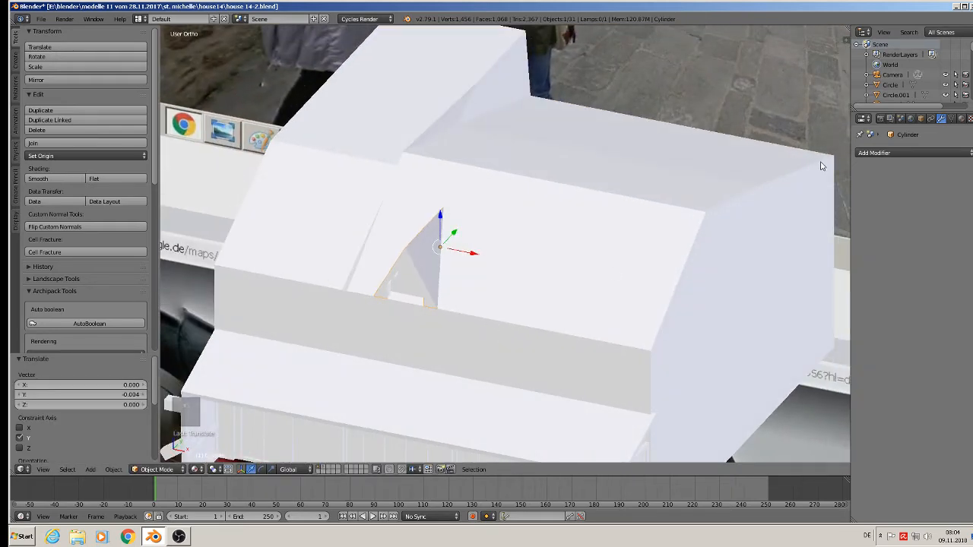
left_click(890, 155)
left_click(778, 183)
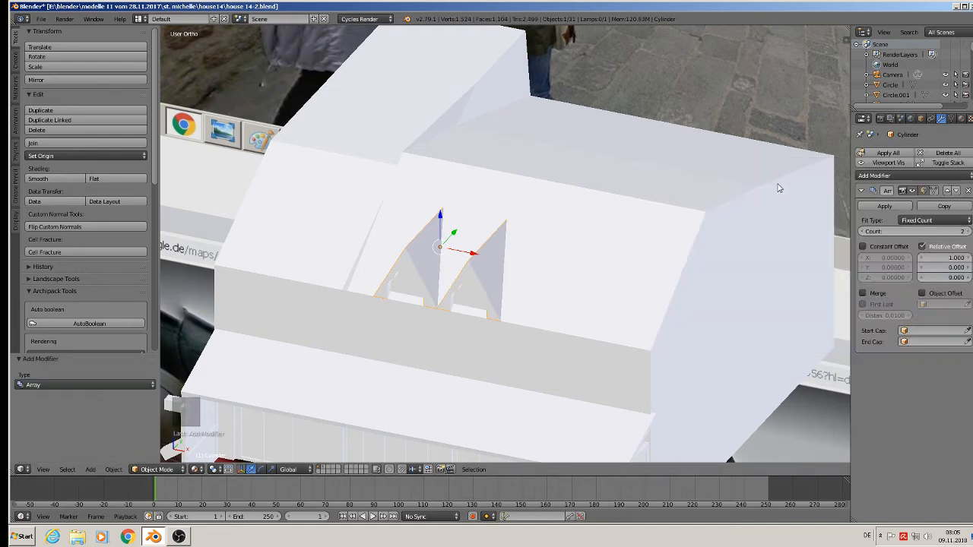
left_click(966, 232)
left_click(966, 232)
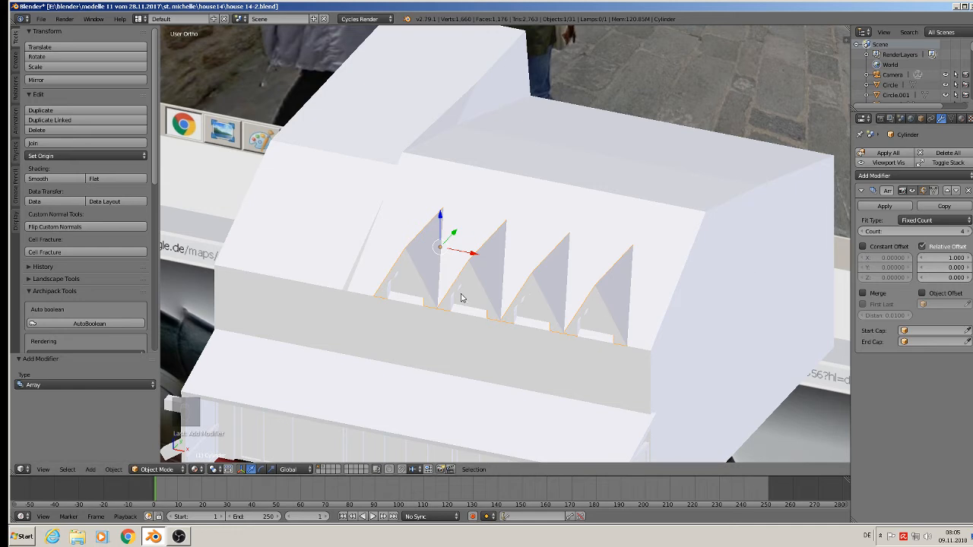
Scale the arrayed dormers down uniformly to about 0.85 and set the array's relative X offset to 1.400
key("s")
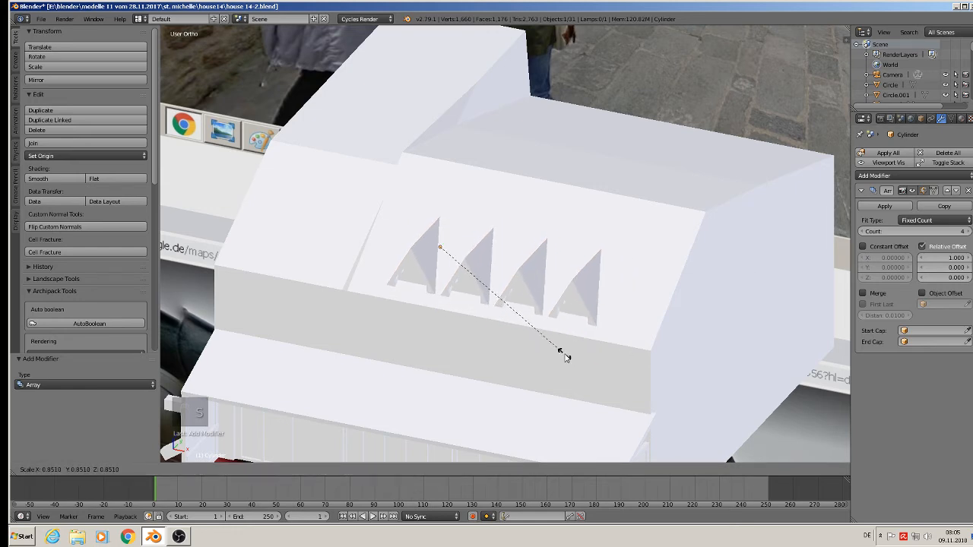
left_click(564, 354)
mouse_move(946, 258)
left_mouse_down()
mouse_move(962, 258)
mouse_move(928, 257)
mouse_move(939, 258)
left_mouse_up()
Reposition the dormer row along the front eaves, lowering it about 0.007 along Z and nudging it about 0.004 along X
left_click_drag(467, 252, 406, 219)
middle_click_drag(430, 243, 453, 276)
scroll(461, 257, "up", 1)
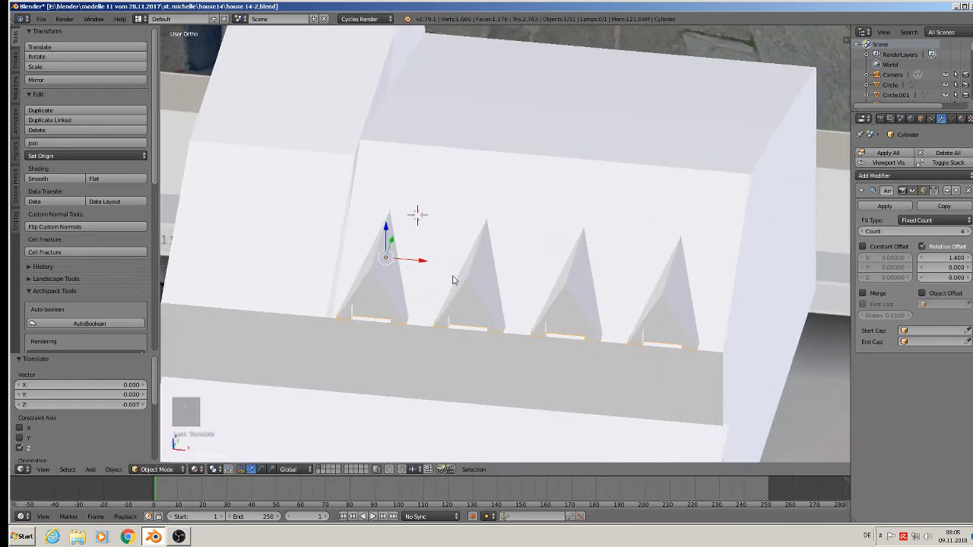
left_click_drag(413, 260, 420, 263)
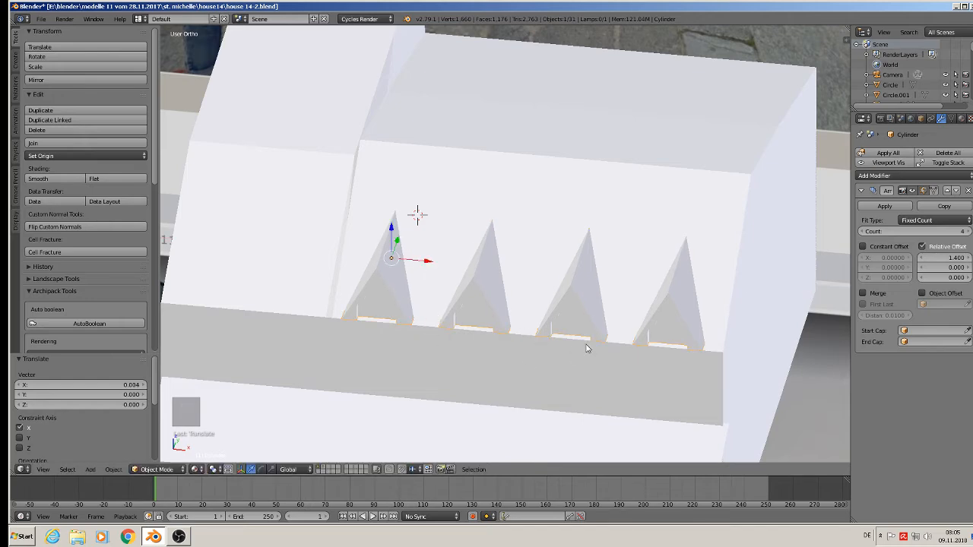
Scale the arrayed dormers down uniformly to about 0.976
scroll(587, 368, "down", 1)
middle_click_drag(484, 325, 553, 328, "shift")
middle_click_drag(553, 329, 530, 307)
middle_click_drag(691, 392, 698, 392)
left_click(952, 258)
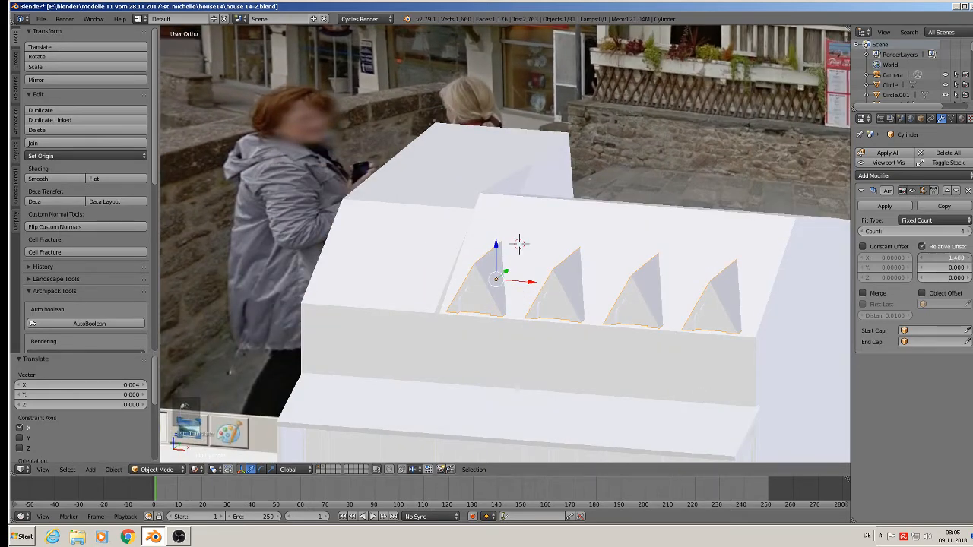
mouse_move(952, 259)
left_mouse_down()
mouse_move(937, 259)
mouse_move(969, 259)
mouse_move(951, 258)
left_mouse_up()
key("s")
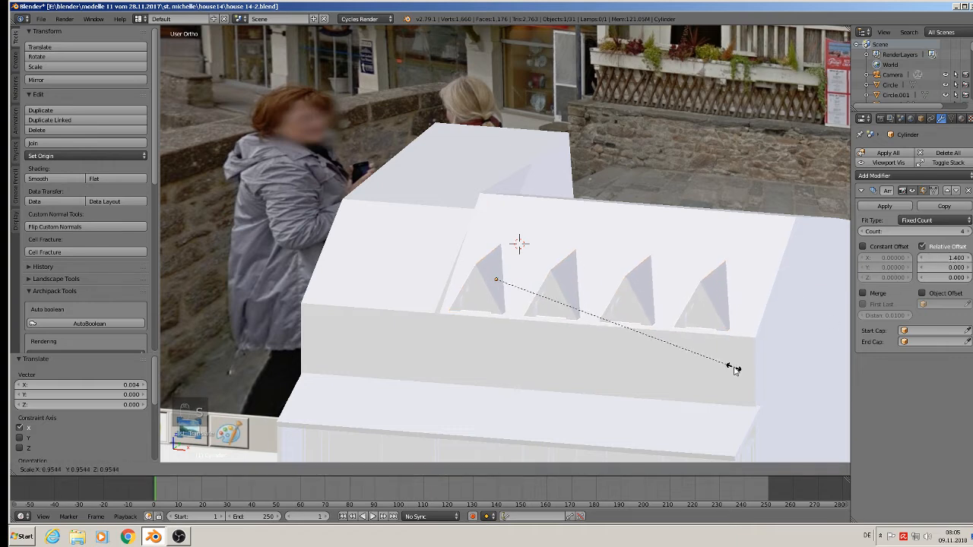
right_click(730, 367)
key("s")
left_click(758, 369)
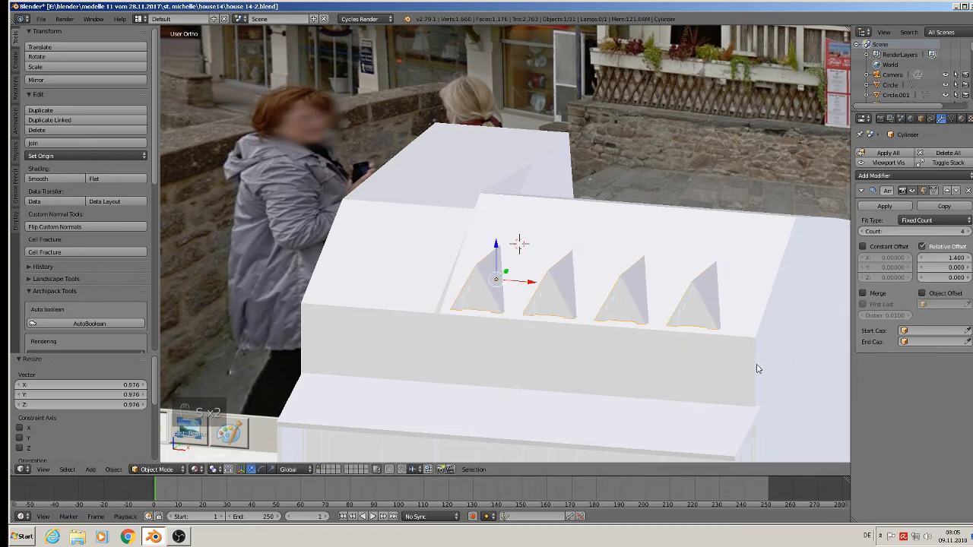
Shift the dormer row about 0.006 along X and about -0.007 along Y, toward the eaves
left_click_drag(532, 282, 538, 286)
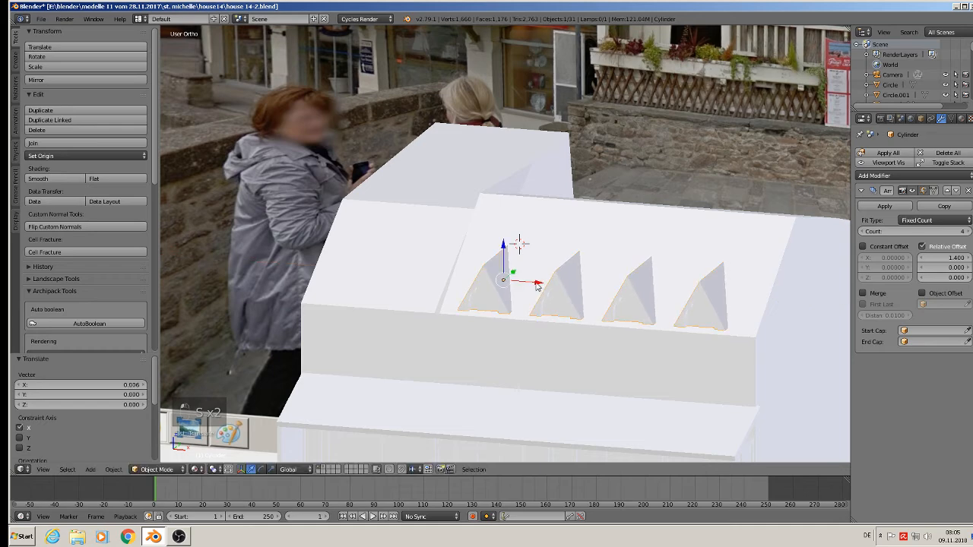
middle_click_drag(538, 285, 515, 280)
mouse_move(530, 256)
left_mouse_down()
mouse_move(518, 265)
mouse_move(524, 260)
left_mouse_up()
Examine how the dormer row sits on the front eaves, from close up and from a distance
middle_click_drag(534, 269, 571, 287)
scroll(574, 304, "up", 3)
middle_click_drag(502, 352, 497, 301, "shift")
scroll(513, 304, "down", 5)
scroll(506, 335, "up", 1)
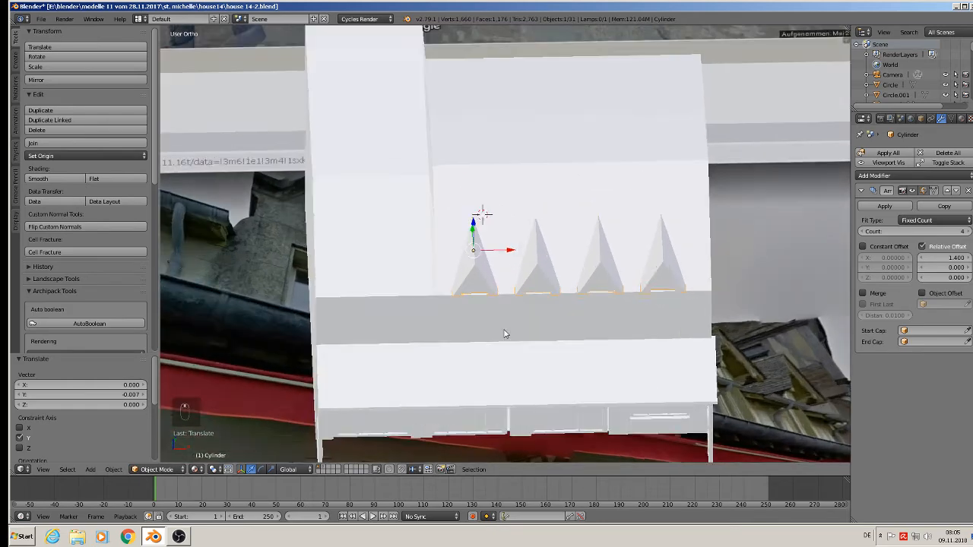
middle_click_drag(506, 334, 519, 315)
scroll(520, 308, "up", 3)
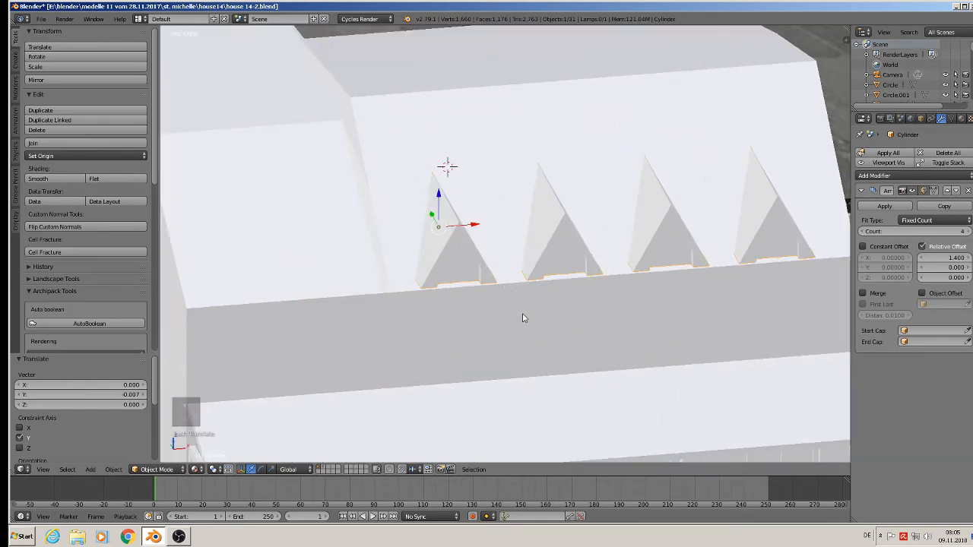
scroll(506, 279, "up", 3)
scroll(505, 296, "down", 8)
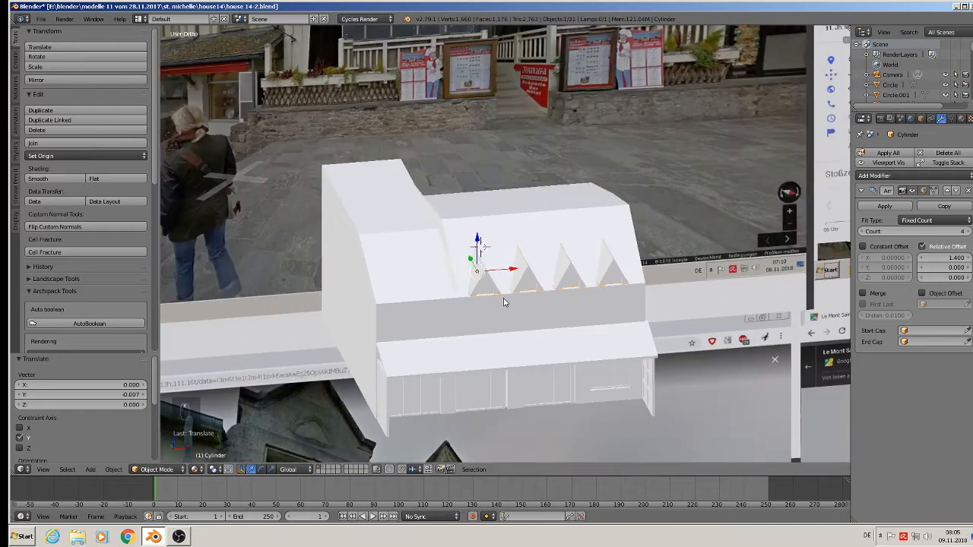
scroll(503, 302, "up", 2)
middle_click_drag(488, 309, 475, 311)
scroll(459, 284, "up", 3)
In the house mesh, add two loop cuts across the roof and front wall, aligned with the two sides of the first dormer
key("Tab")
key("Tab")
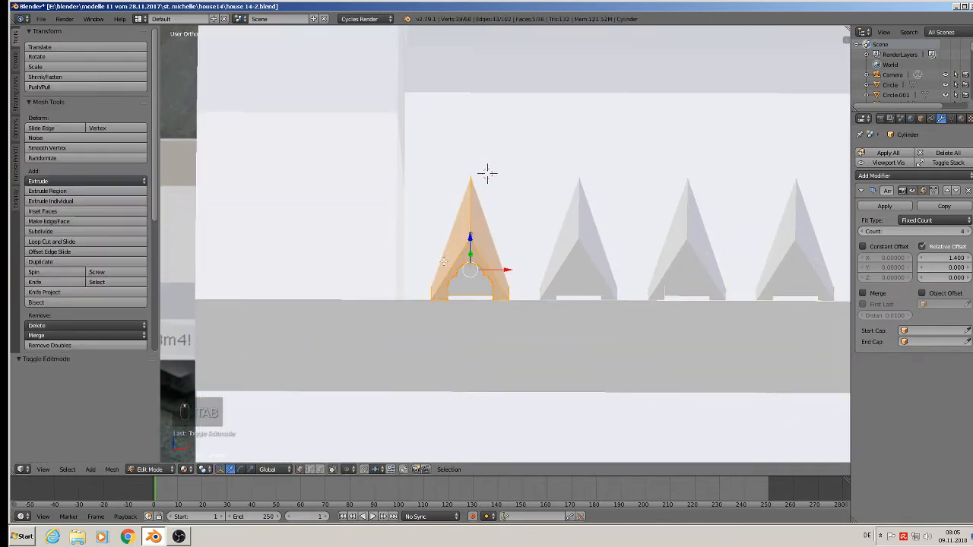
right_click(478, 176)
key("Tab")
scroll(474, 252, "up", 1)
middle_click_drag(475, 253, 471, 235)
key("ctrl+r")
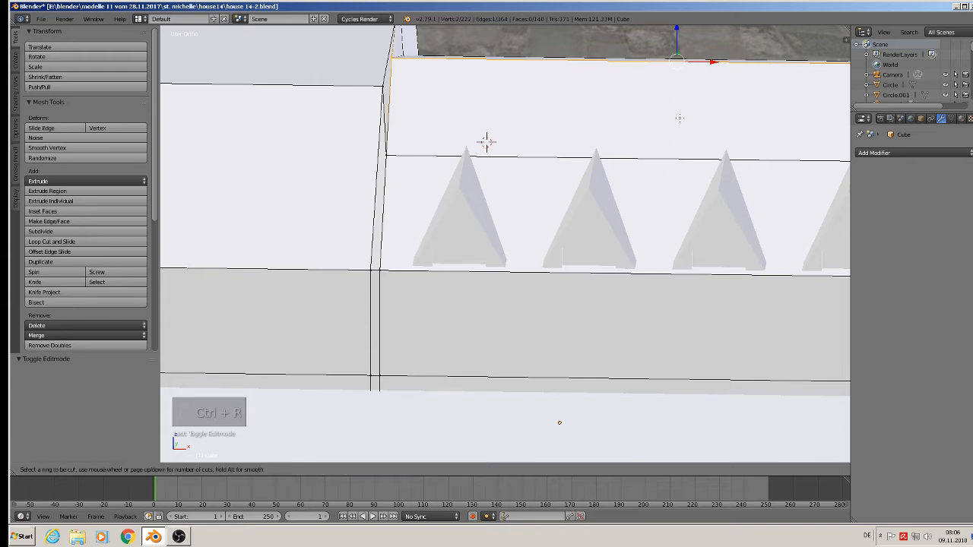
left_click(487, 141)
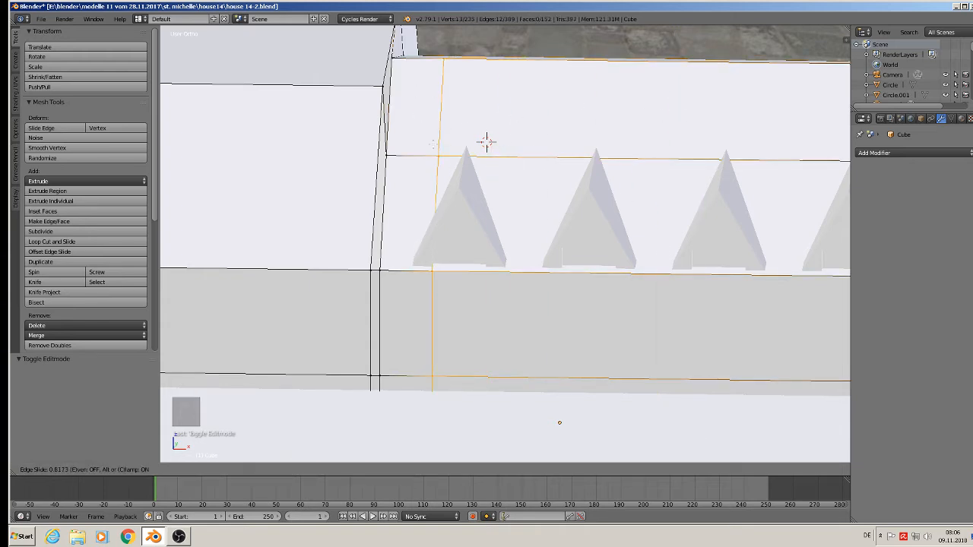
left_click(414, 143)
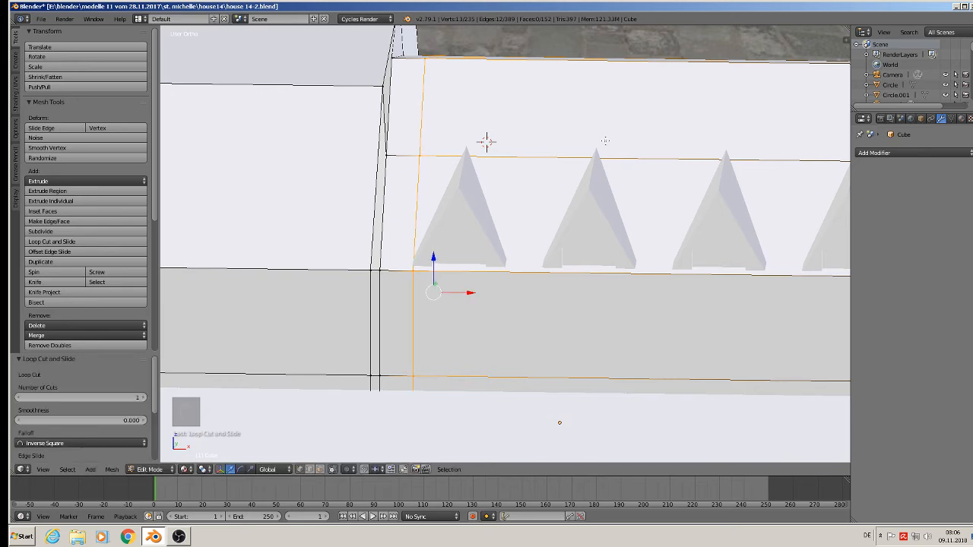
key("ctrl+r")
left_click(701, 135)
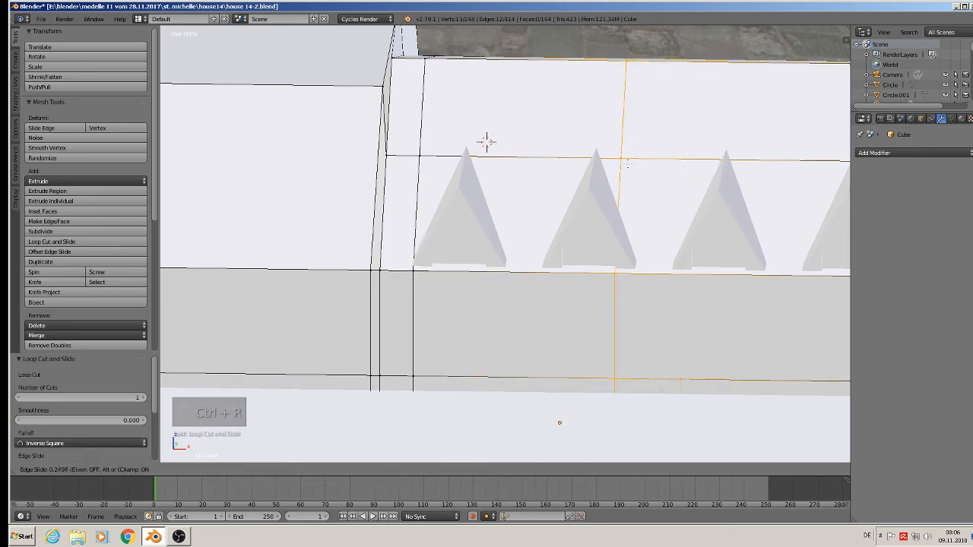
left_click(612, 153)
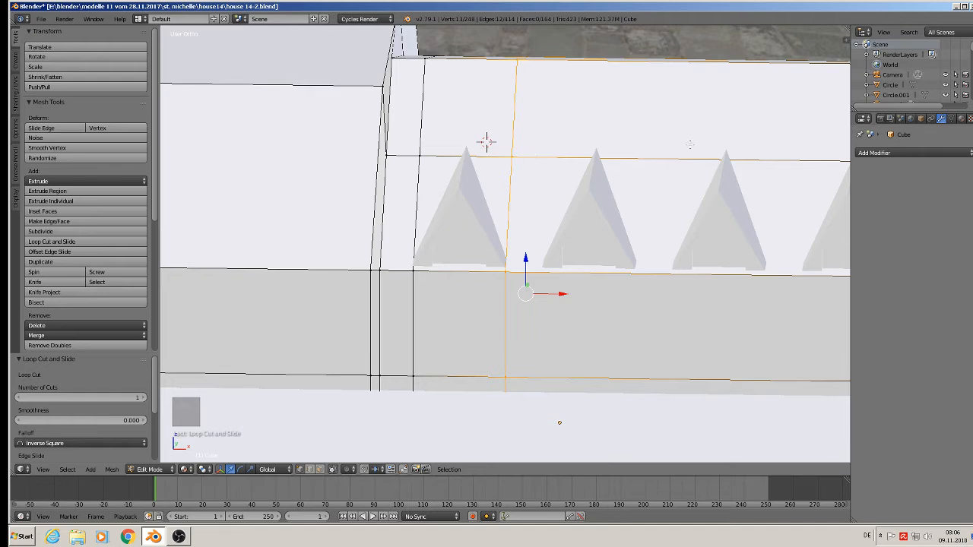
Add two loop cuts to the house mesh, slid to line up with both sides of the second dormer
key("ctrl+r")
left_click(695, 142)
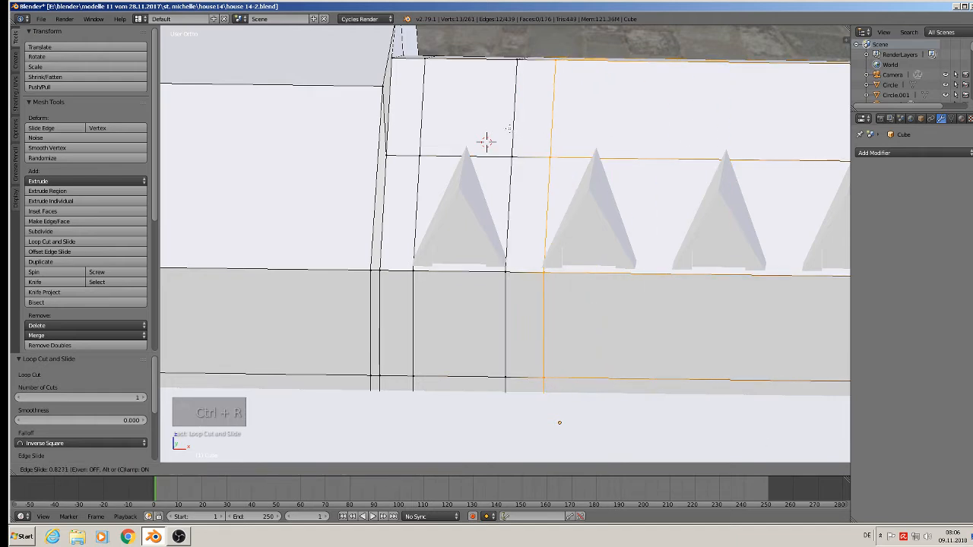
left_click(559, 423)
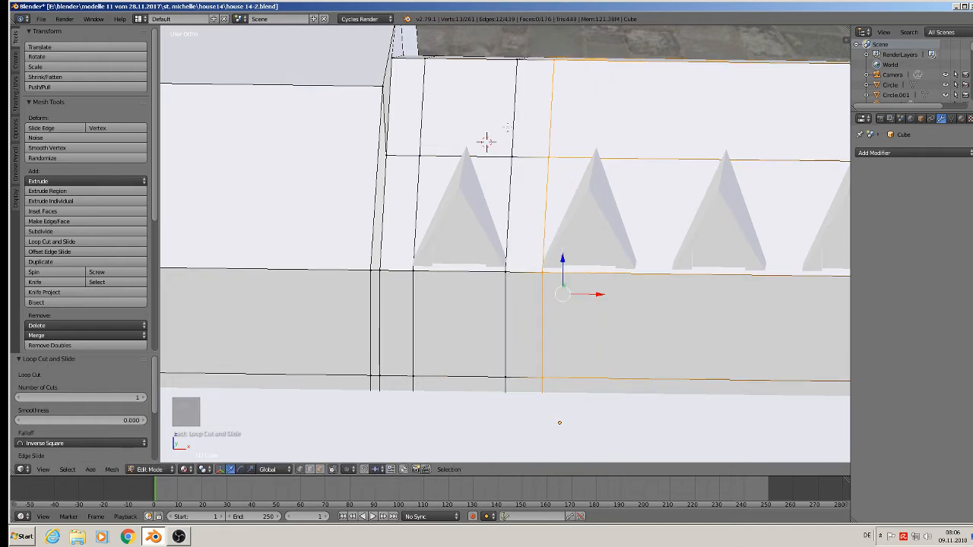
key("ctrl+r")
left_click(730, 149)
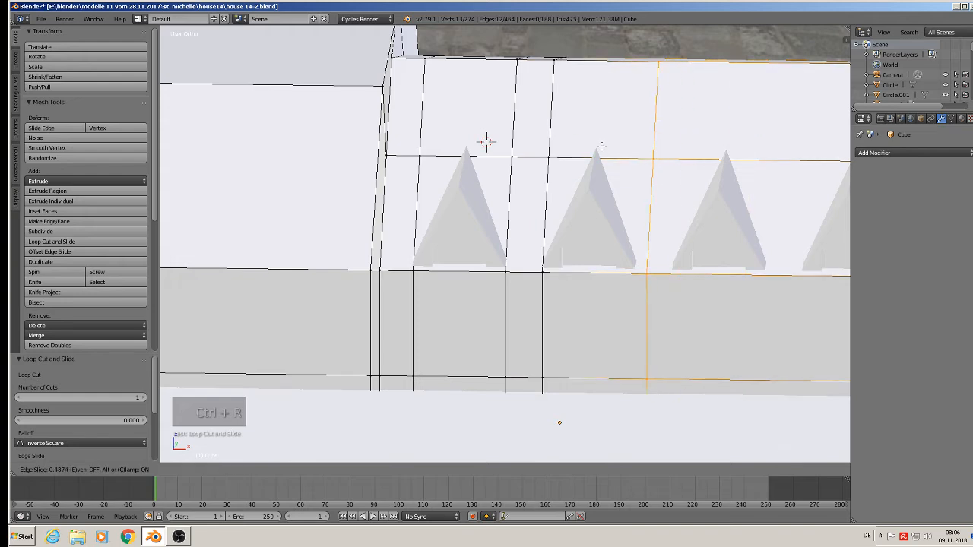
left_click(560, 422)
Add two loop cuts to the house mesh, slid to line up with both sides of the third dormer
key("ctrl+r")
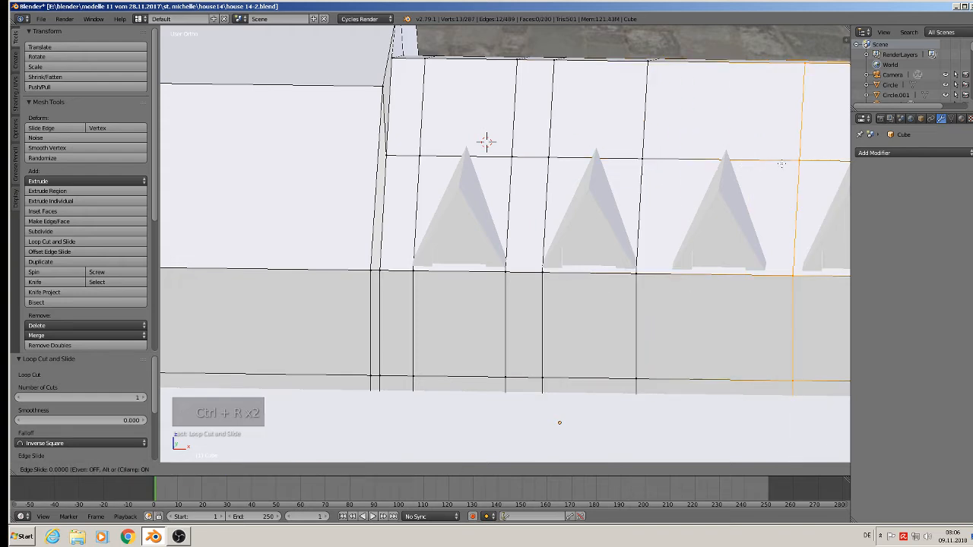
left_click(783, 164)
left_click(661, 155)
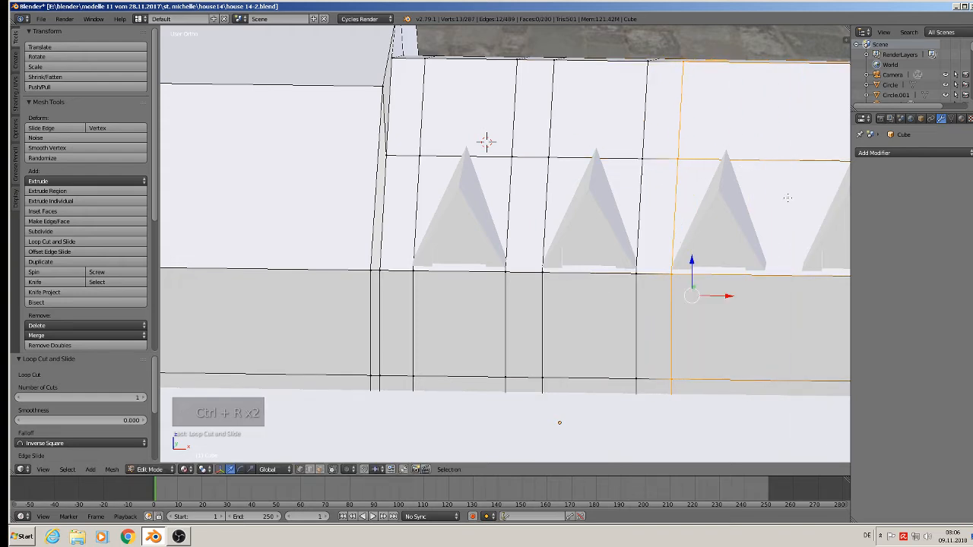
key("ctrl+r")
left_click(801, 162)
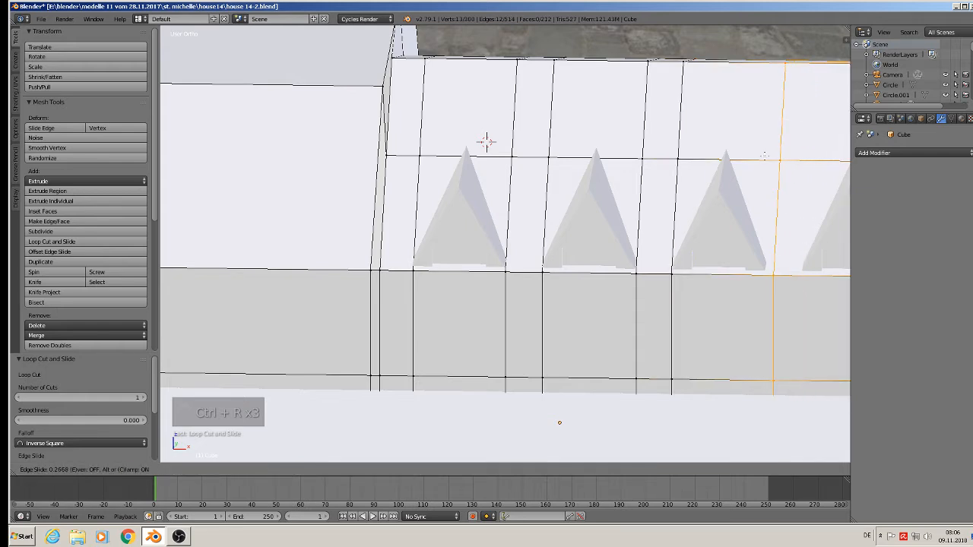
left_click(764, 156)
Add two loop cuts to the house mesh, slid to line up with both sides of the fourth dormer
middle_click_drag(763, 156, 644, 205)
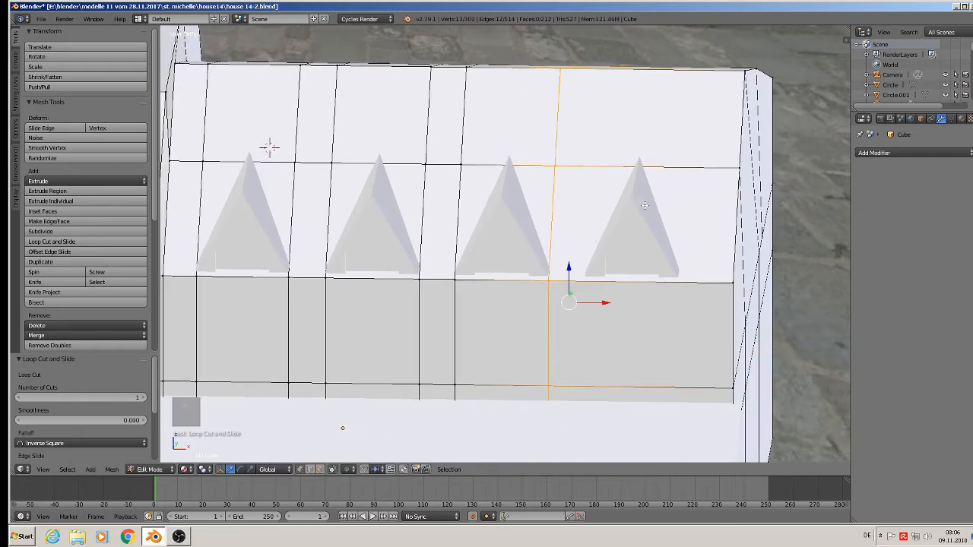
key("ctrl+r")
left_click(664, 169)
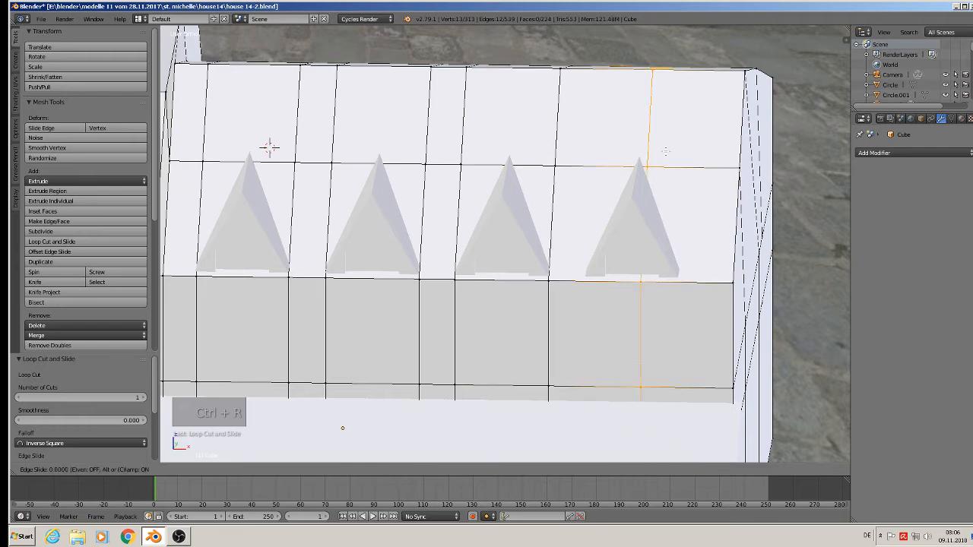
left_click(608, 150)
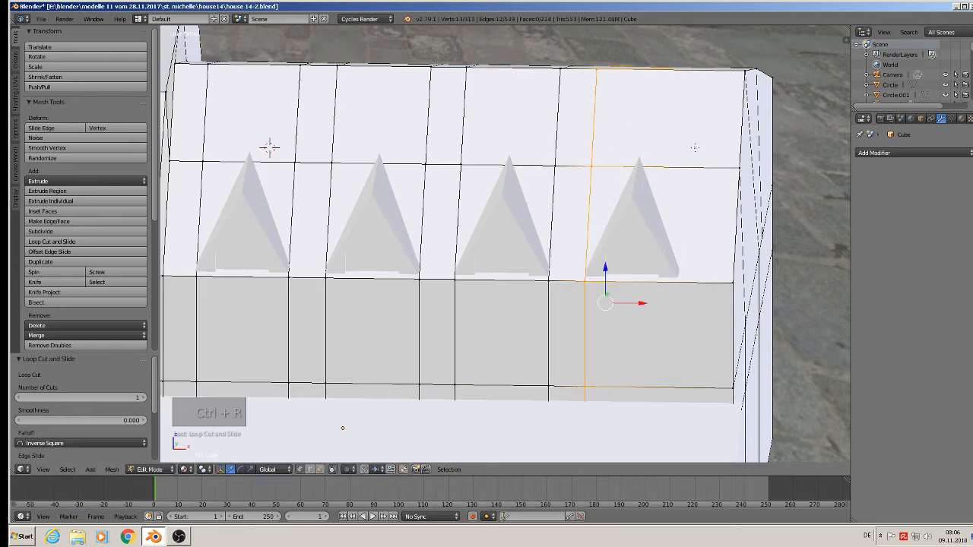
key("ctrl+r")
left_click(711, 94)
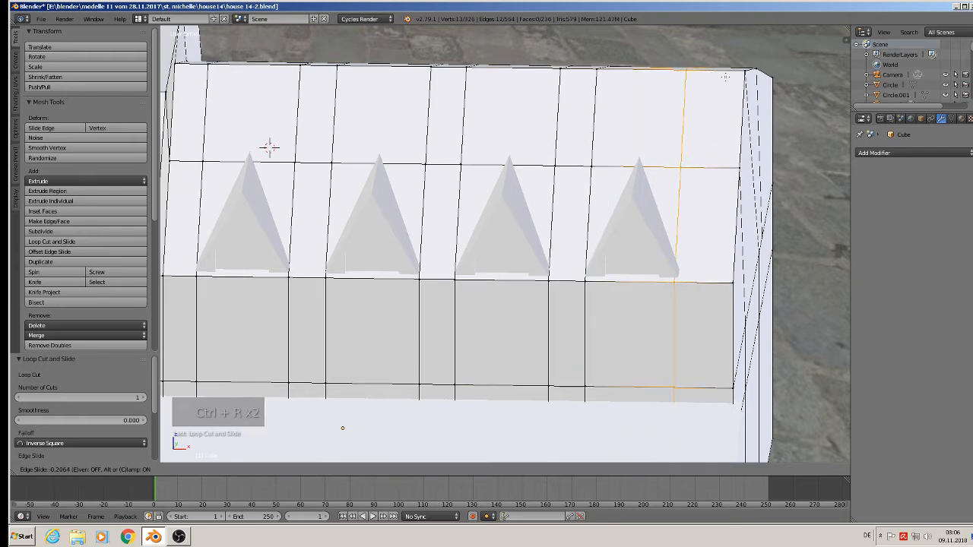
left_click(730, 77)
scroll(665, 235, "down", 1)
scroll(664, 235, "down", 3)
middle_click_drag(660, 266, 496, 257, "shift")
key("Tab")
key("Tab")
key("Tab")
key("Tab")
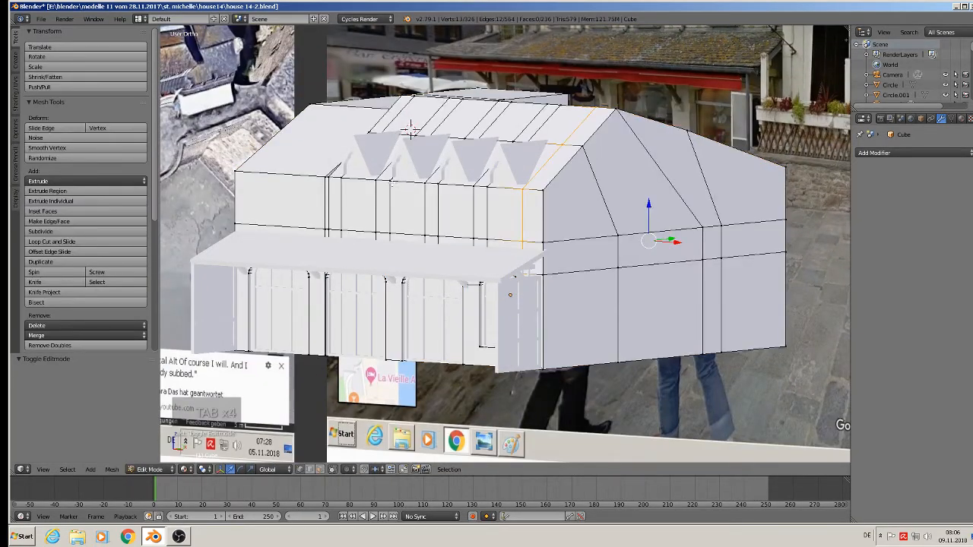
Extrude the four short eave edges before and between the dormers outward, about -0.016 along Y
scroll(413, 166, "up", 5)
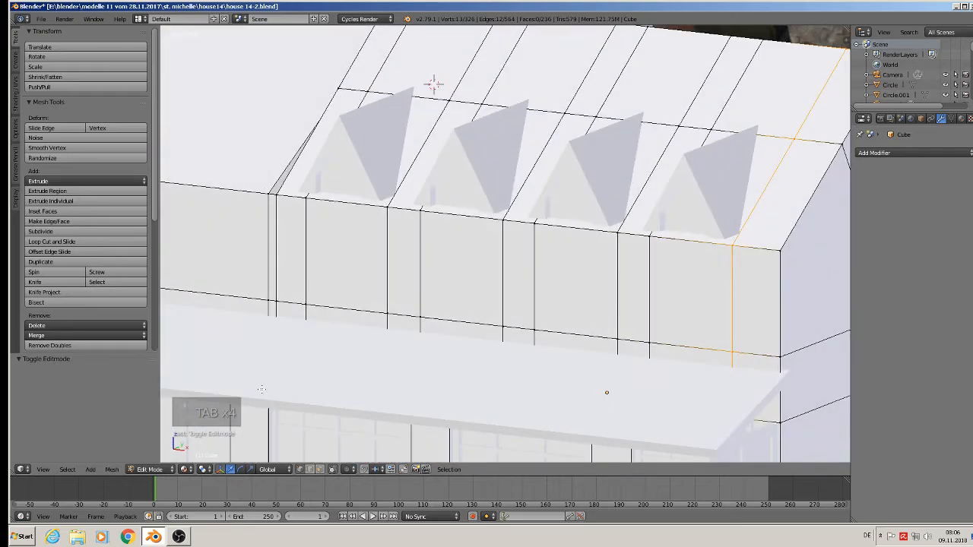
left_click(310, 469)
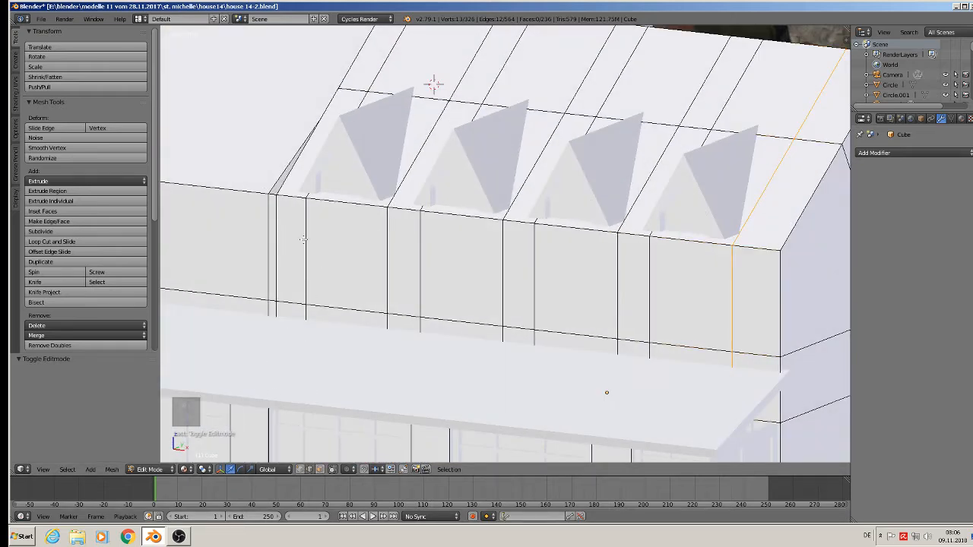
right_click(291, 195)
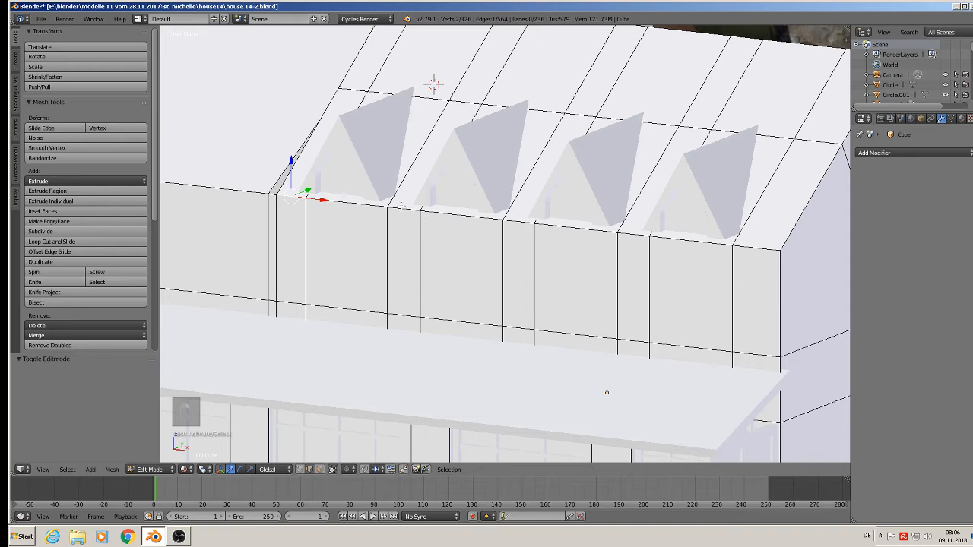
right_click(293, 197, "shift")
right_click(516, 223, "shift")
right_click(631, 231, "shift")
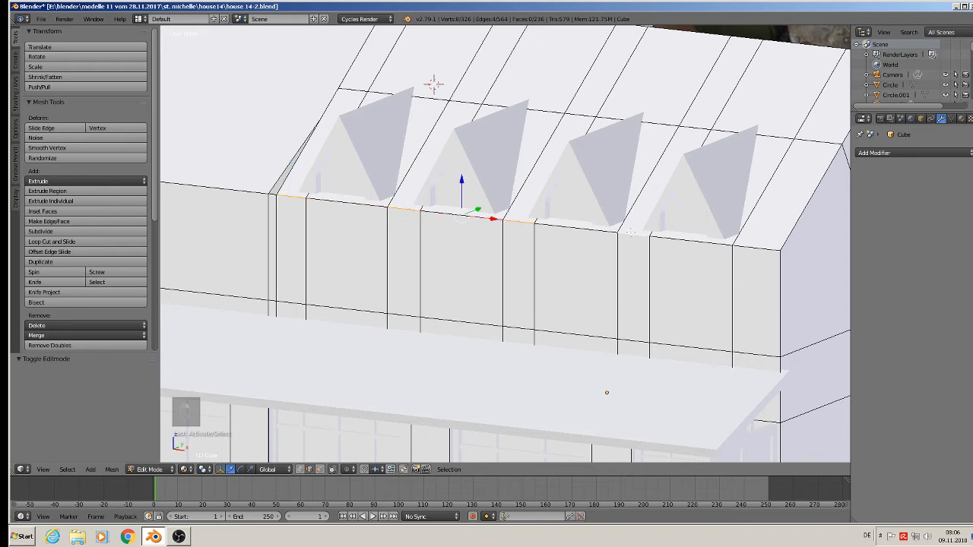
middle_click_drag(578, 275, 437, 263, "shift")
key("e")
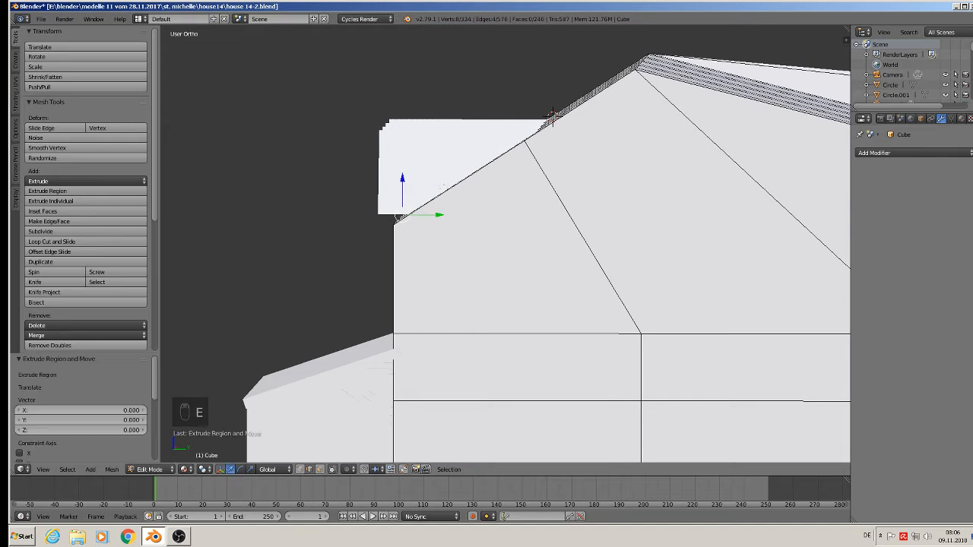
left_click(437, 214)
left_click(401, 216)
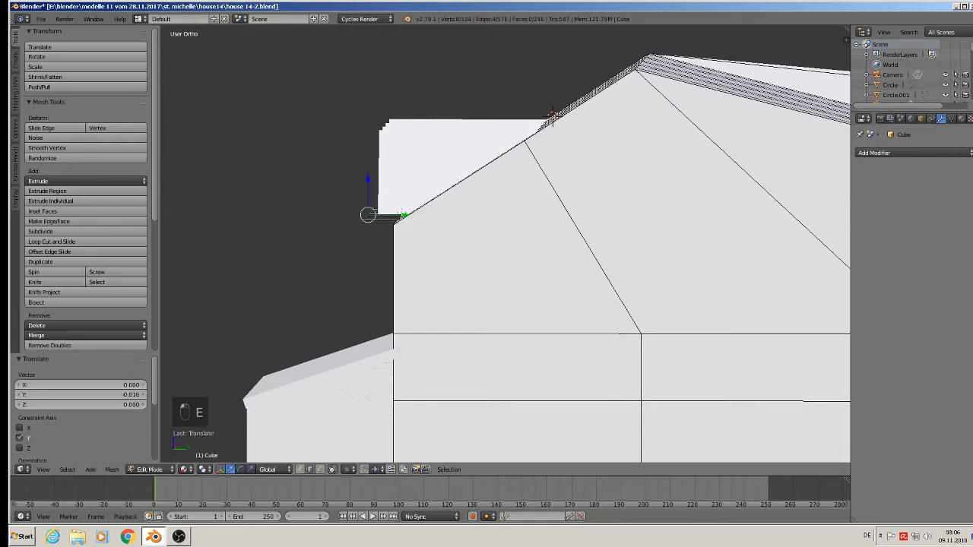
Lower the extruded eave edges about 0.007 and a further 0.003 along Z to follow the roof slope
left_click(367, 185)
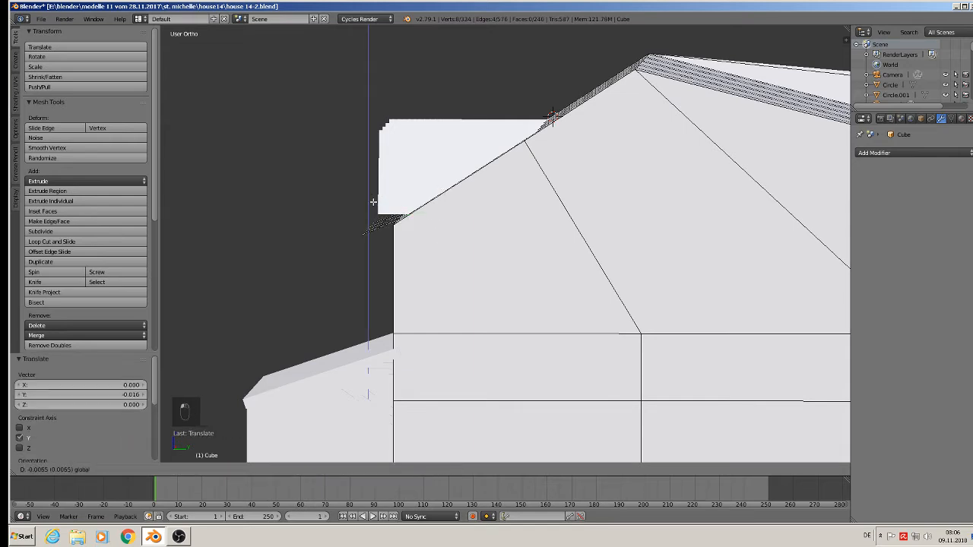
left_click_drag(374, 202, 373, 203)
middle_click_drag(383, 205, 384, 200)
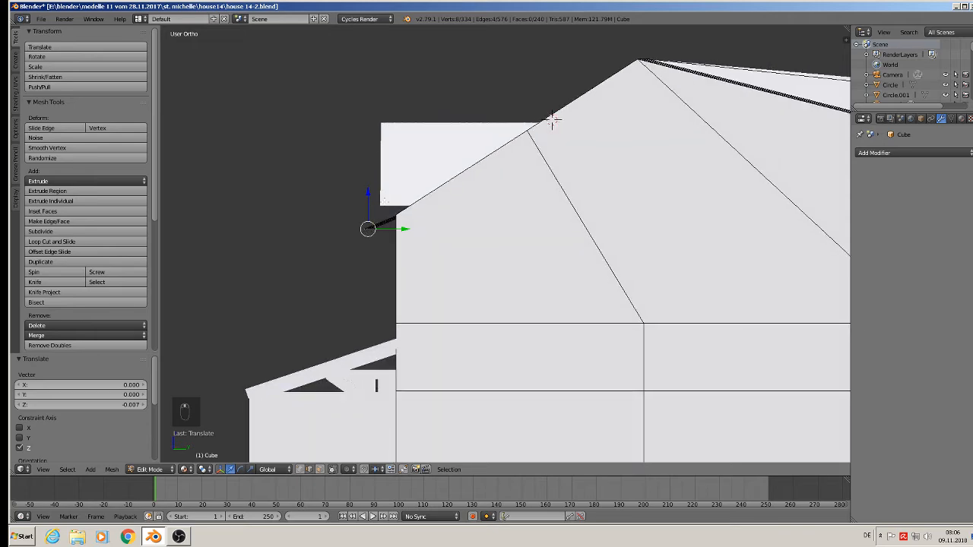
left_click(368, 198)
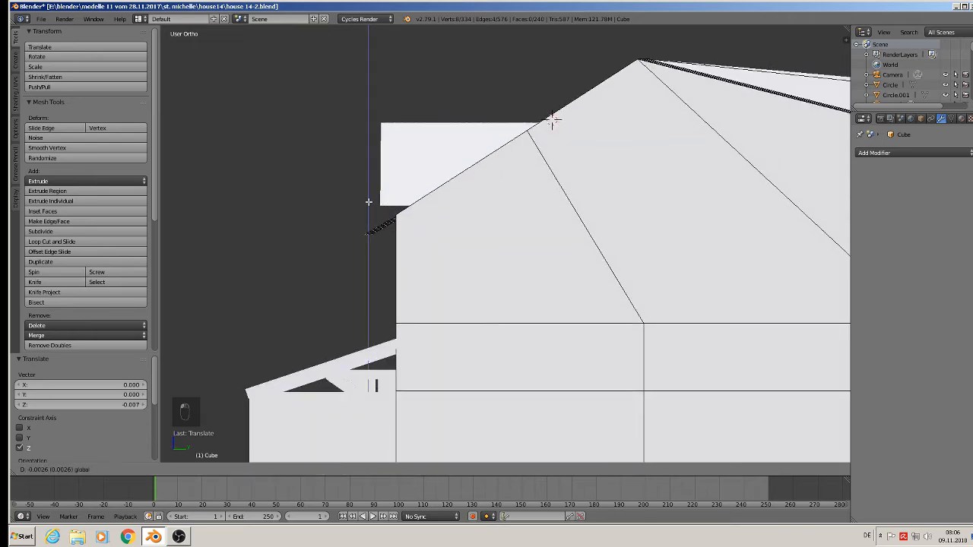
left_click(368, 201)
middle_click_drag(367, 201, 370, 73)
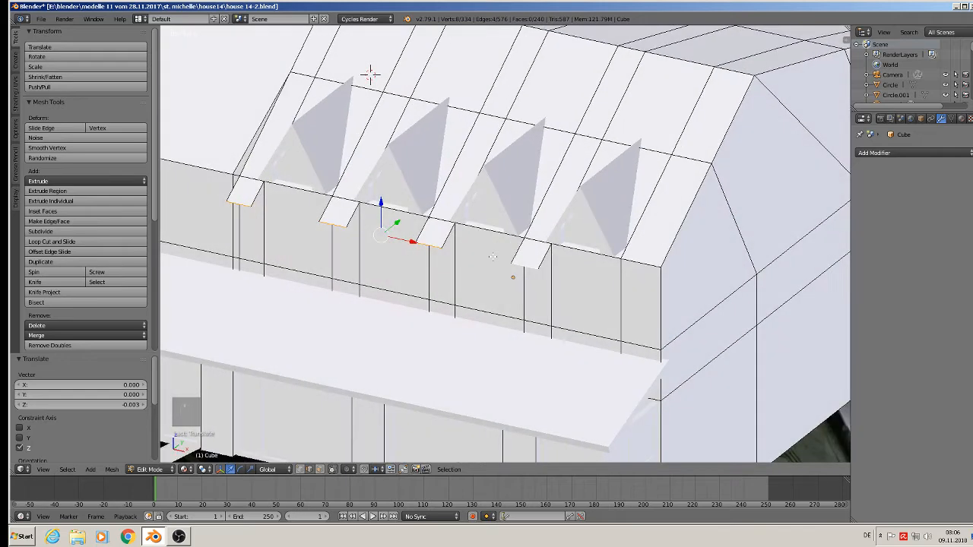
Leave mesh editing and shift the row of four dormers about 0.007 along Y into the roof
key("Tab")
right_click(483, 196)
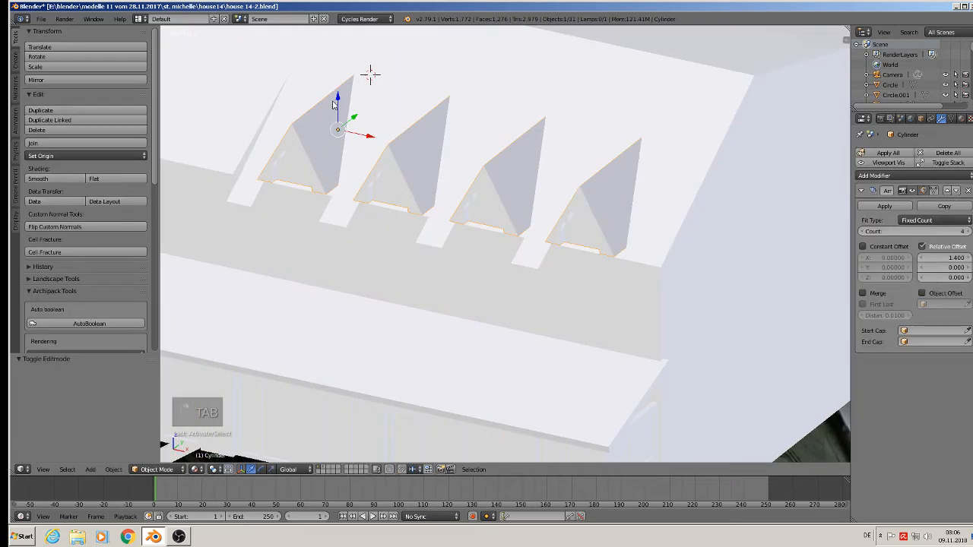
left_click_drag(332, 104, 357, 121)
middle_click_drag(357, 120, 295, 99)
scroll(296, 99, "up", 2)
scroll(385, 146, "up", 2)
middle_click_drag(415, 171, 398, 163)
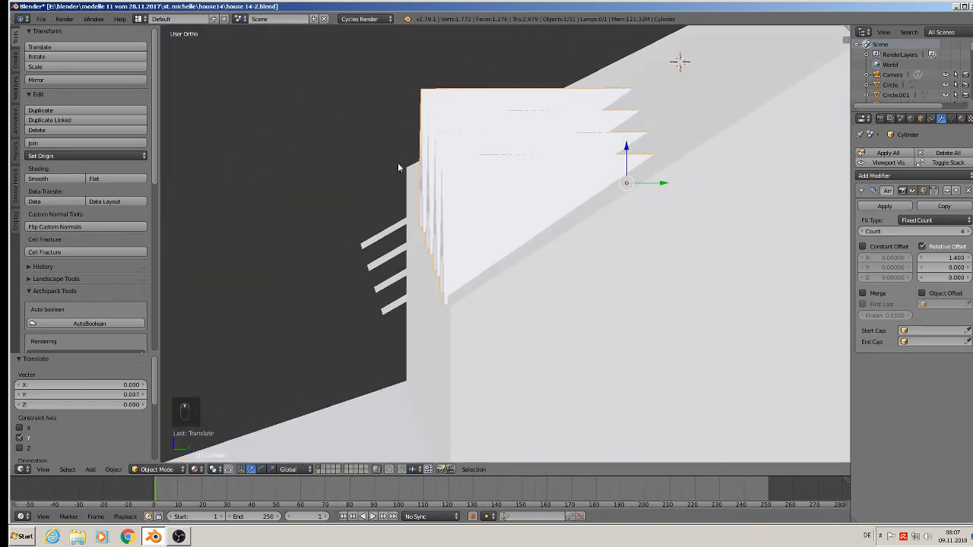
middle_click_drag(491, 192, 544, 212)
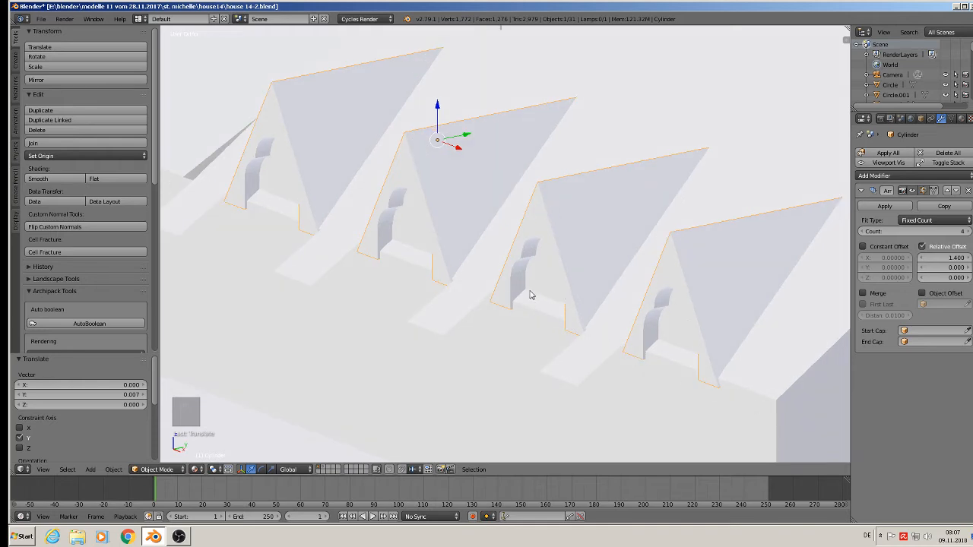
middle_click_drag(542, 295, 515, 291)
Add a lengthwise loop cut across the house roof, slid down close to the eave edge
key("Tab")
key("Tab")
right_click(544, 307)
key("Tab")
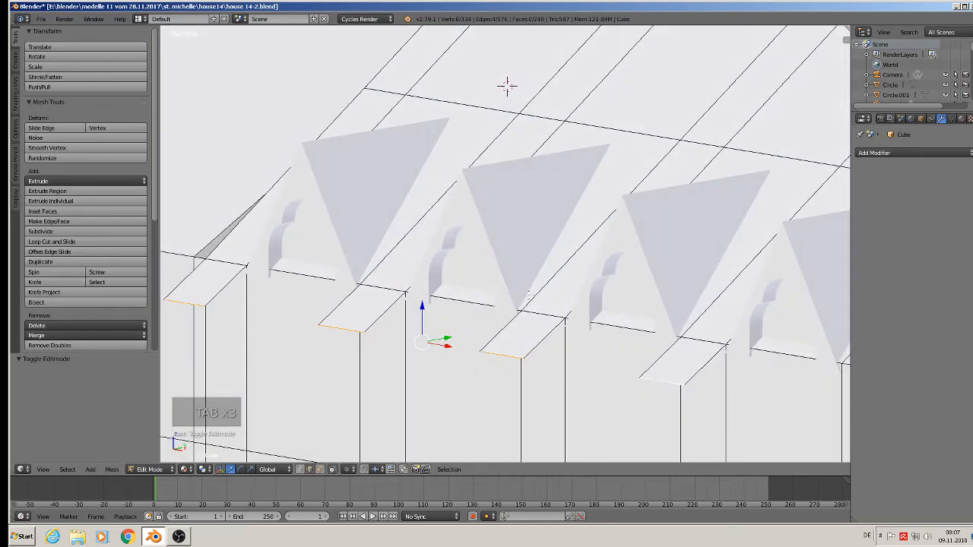
key("ctrl+r")
left_click(531, 298)
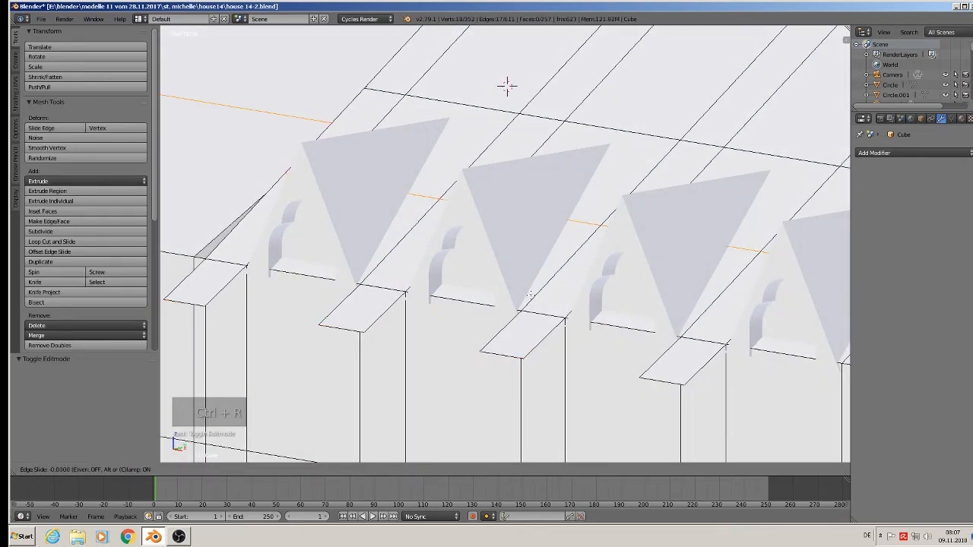
left_click(482, 375)
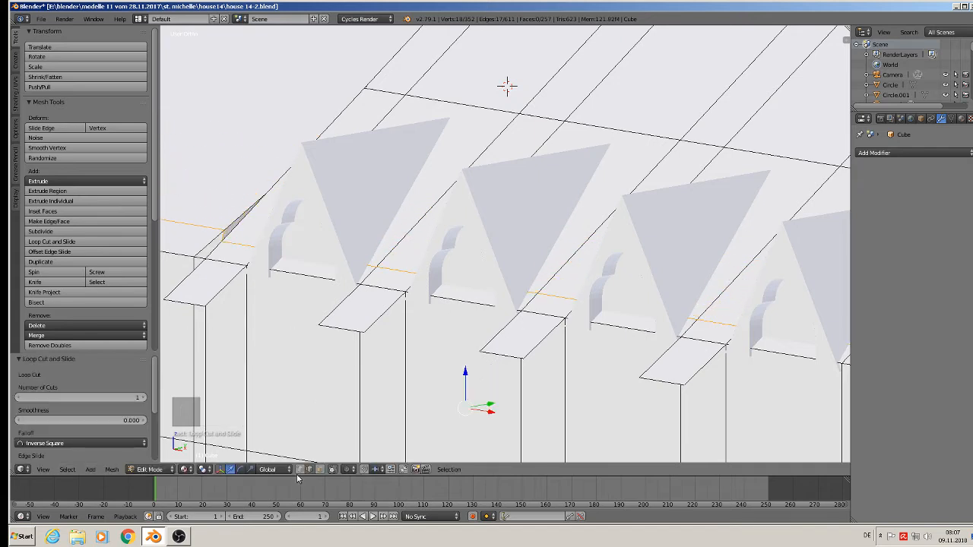
Lower the new loop's three short edges between the dormers and the one beyond the fourth dormer by about 0.004 along Z
right_click(362, 262)
right_click(516, 291, "shift")
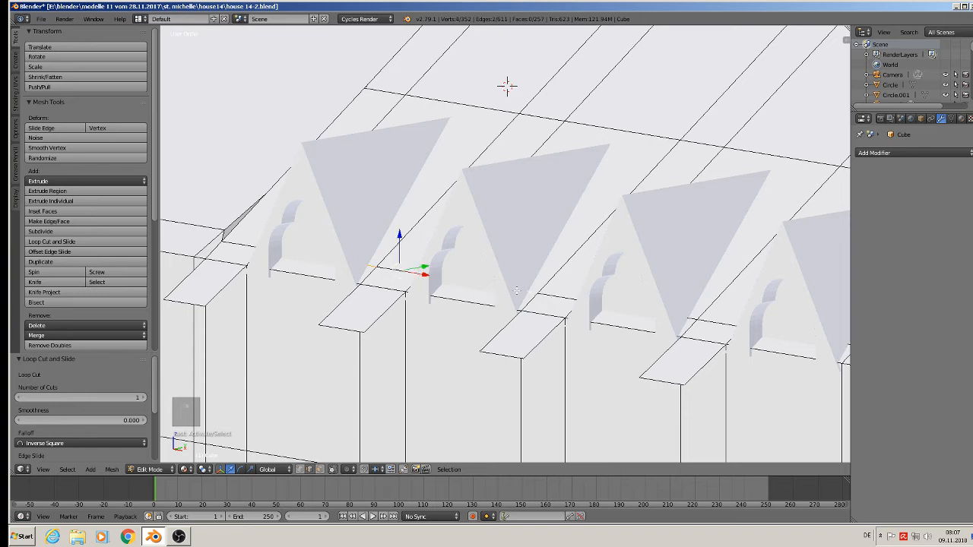
right_click(701, 346, "shift")
middle_click_drag(701, 346, 578, 299, "shift")
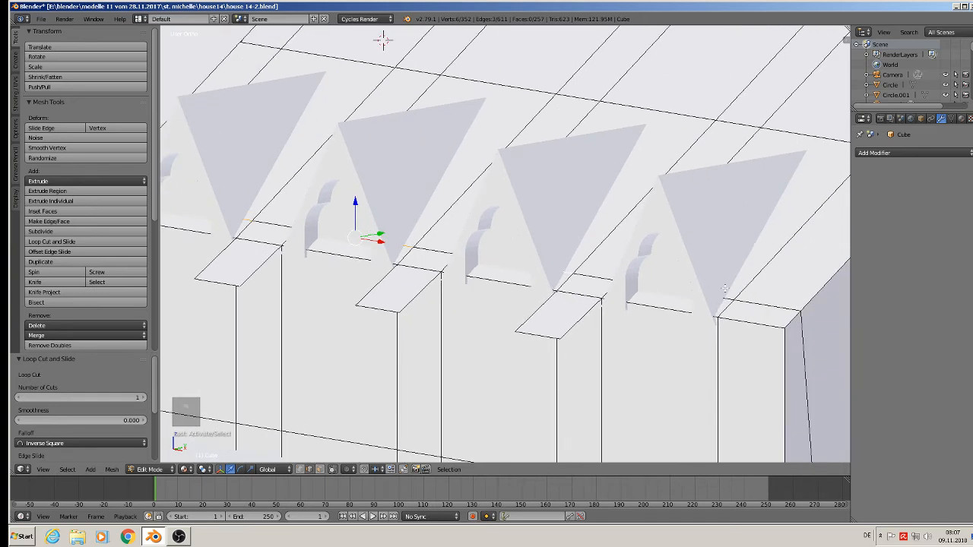
right_click(719, 292, "shift")
left_click_drag(434, 220, 435, 232)
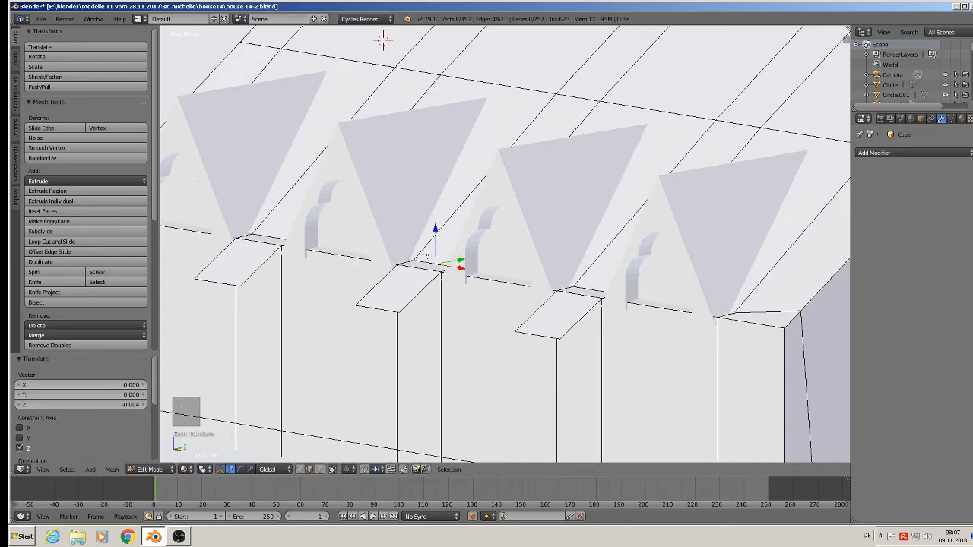
Add two supporting loop cuts to the house mesh, slid close to the existing edges at both sides of the second dormer
right_click(589, 284)
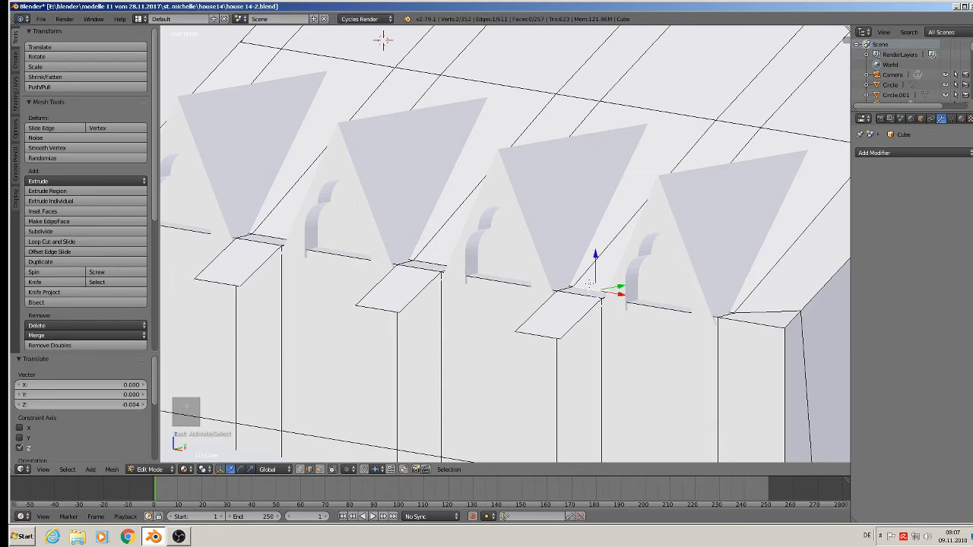
middle_click_drag(444, 300, 510, 284)
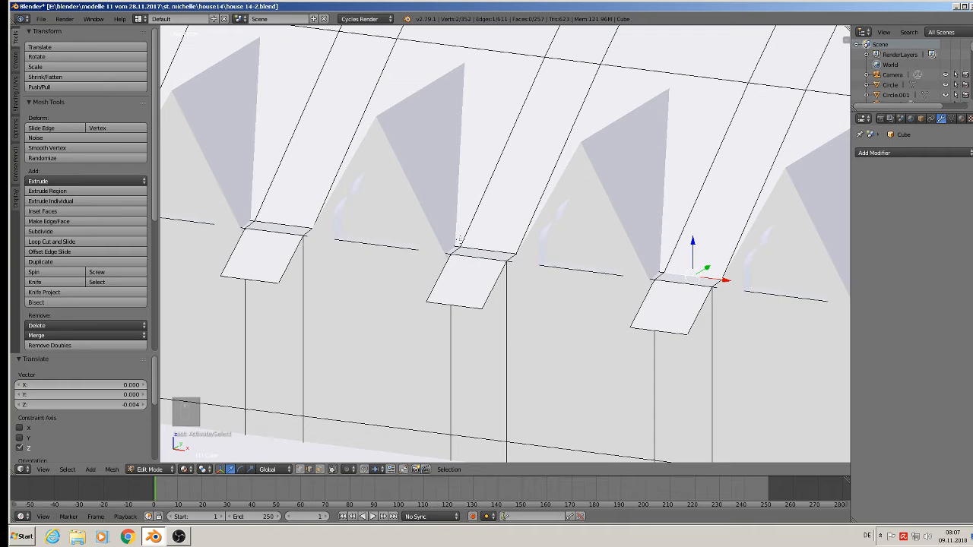
key("ctrl+r")
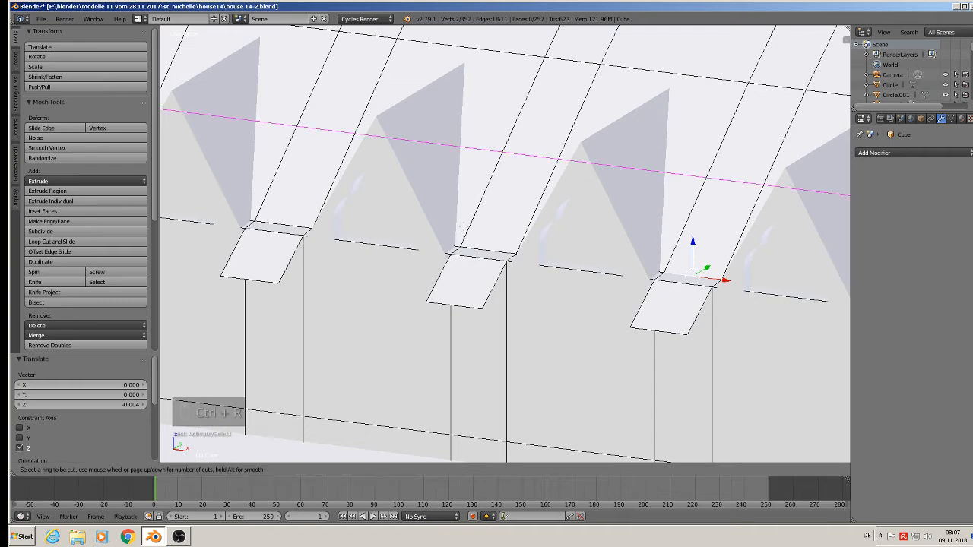
left_click(470, 51)
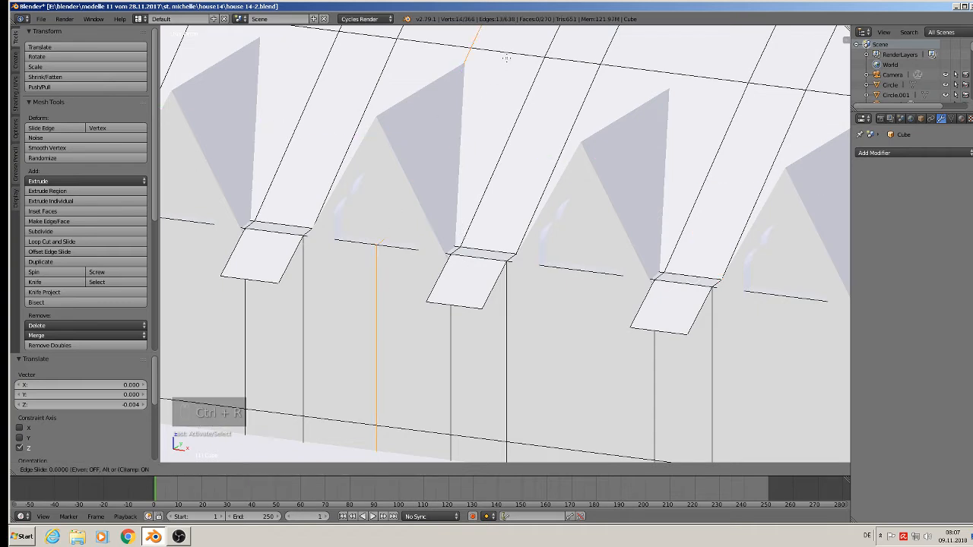
left_click(437, 32)
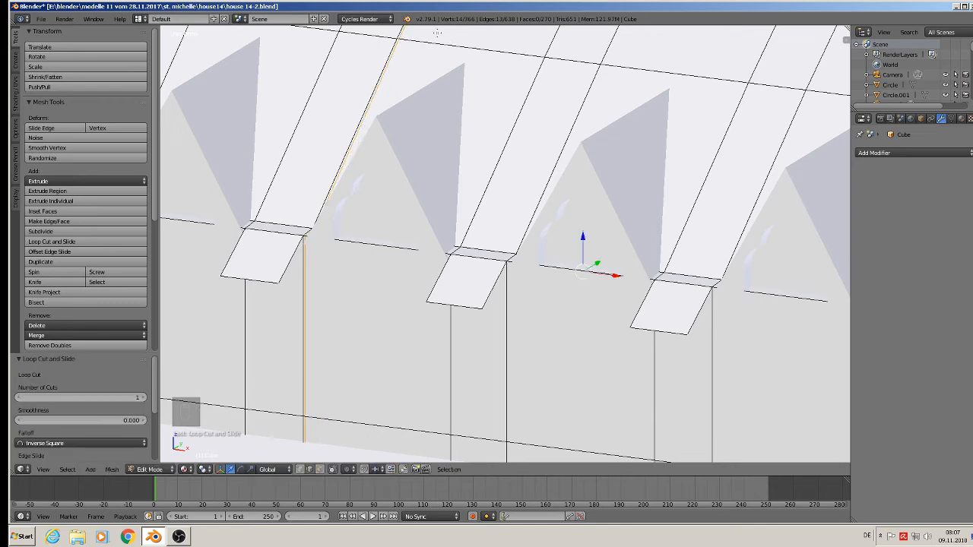
key("ctrl+r")
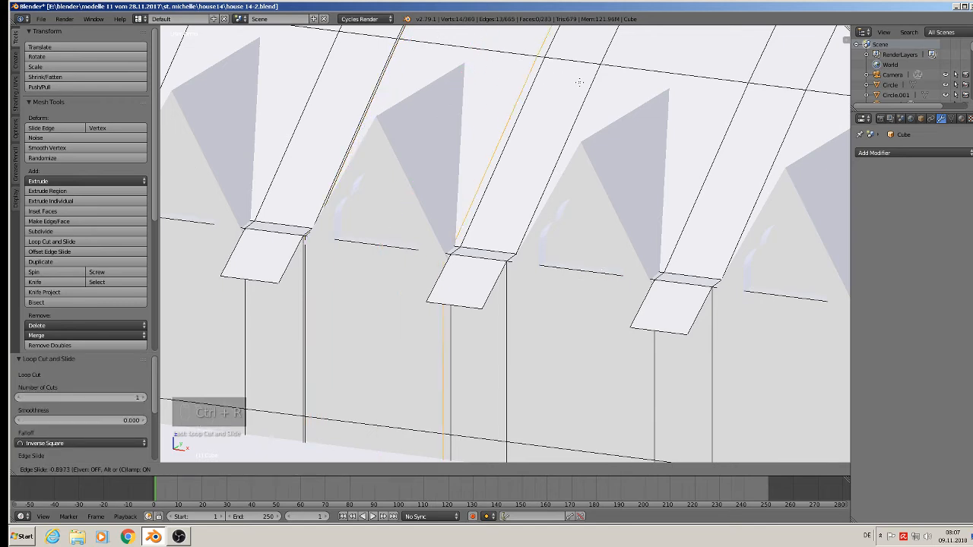
left_click(547, 72)
left_click(584, 83)
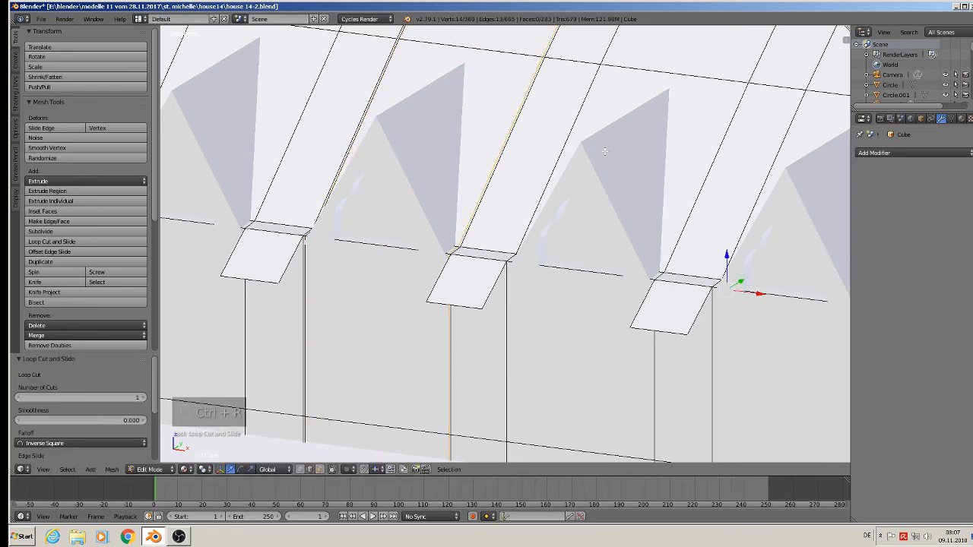
Add two supporting loop cuts to the house mesh, slid close to the existing edges at both sides of the third dormer
key("ctrl+r")
left_click(578, 65)
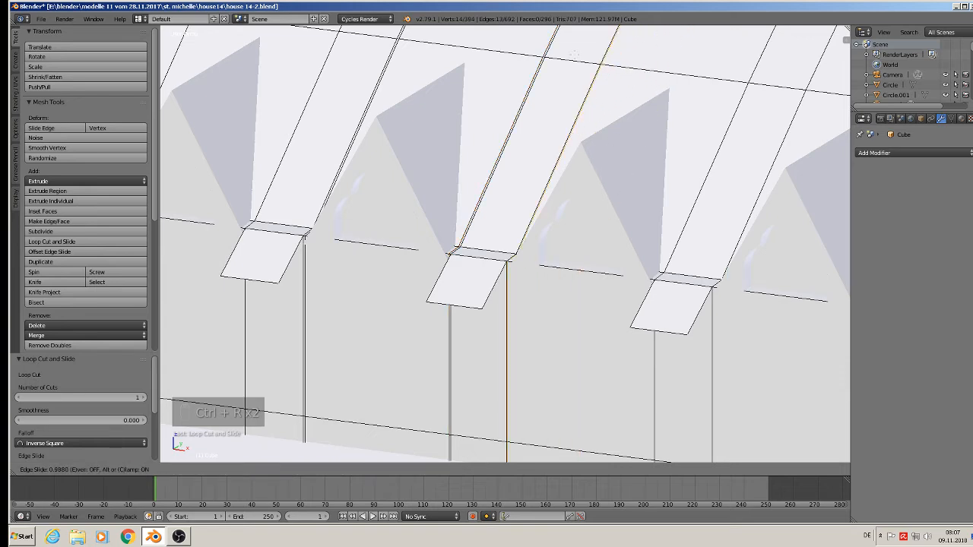
left_click(577, 56)
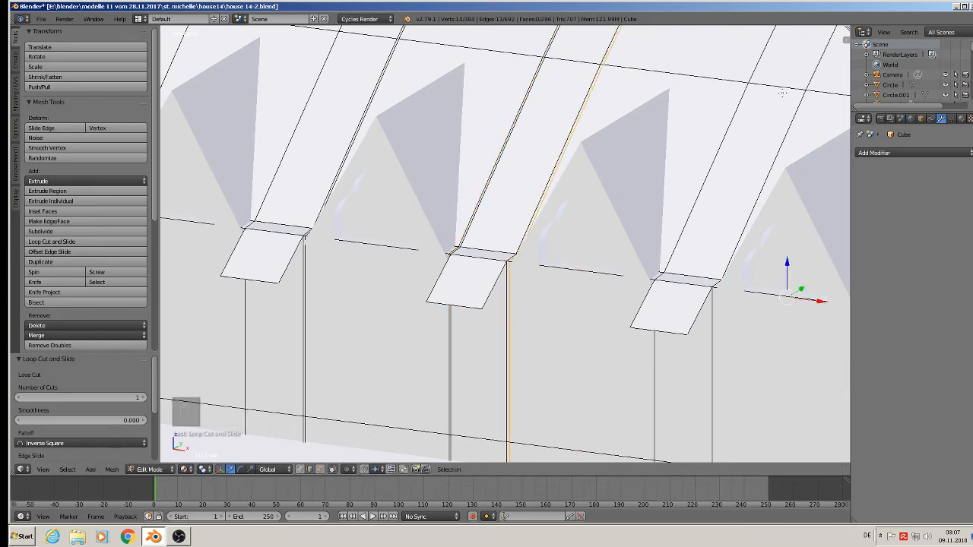
key("ctrl+r")
left_click(728, 83)
left_click(796, 98)
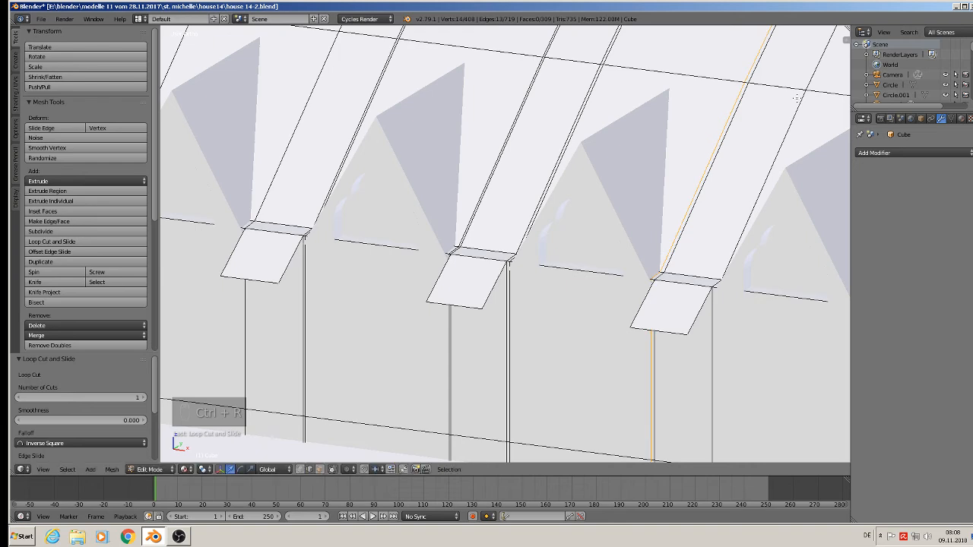
Add two supporting loop cuts to the house mesh, slid close to the existing edges at both sides of the fourth dormer
middle_click_drag(783, 199, 619, 127)
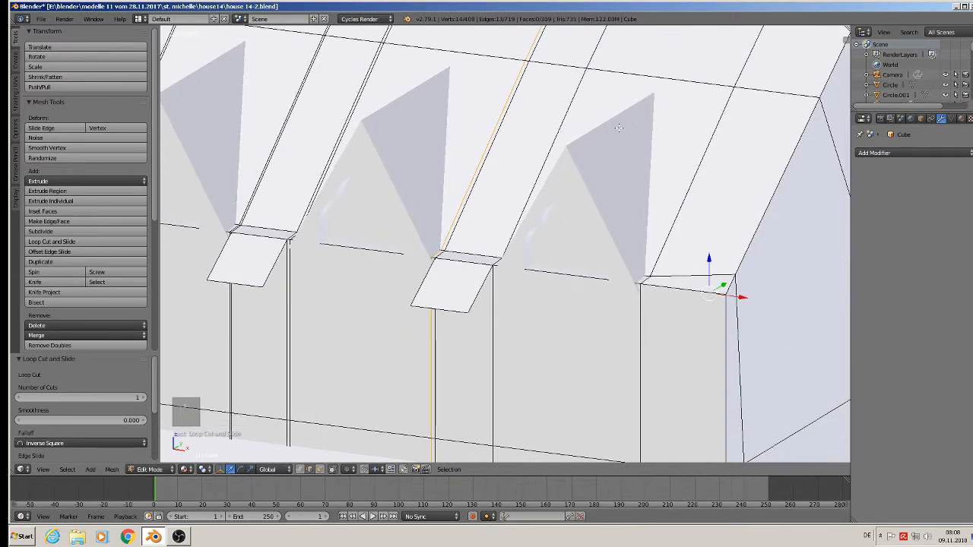
key("ctrl+r")
left_click(574, 69)
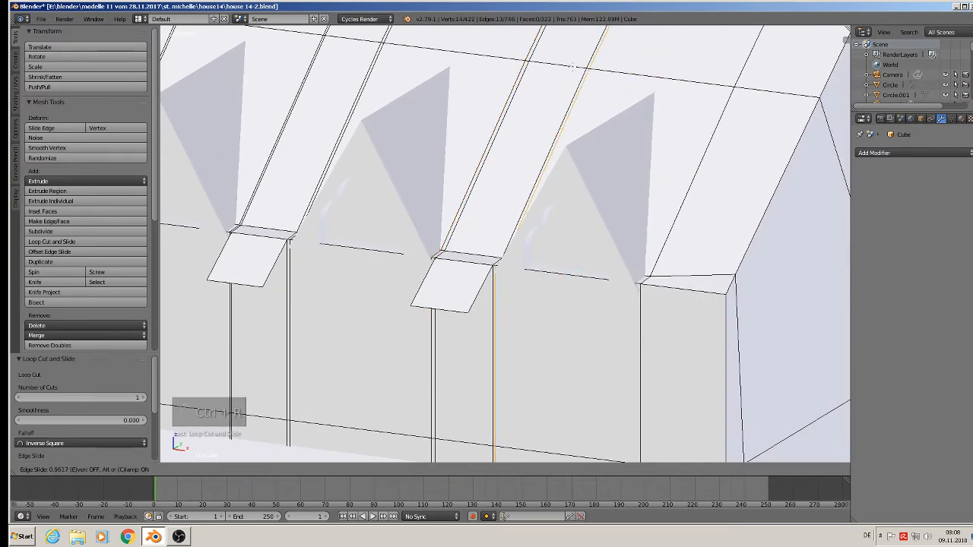
left_click(574, 67)
key("ctrl+r")
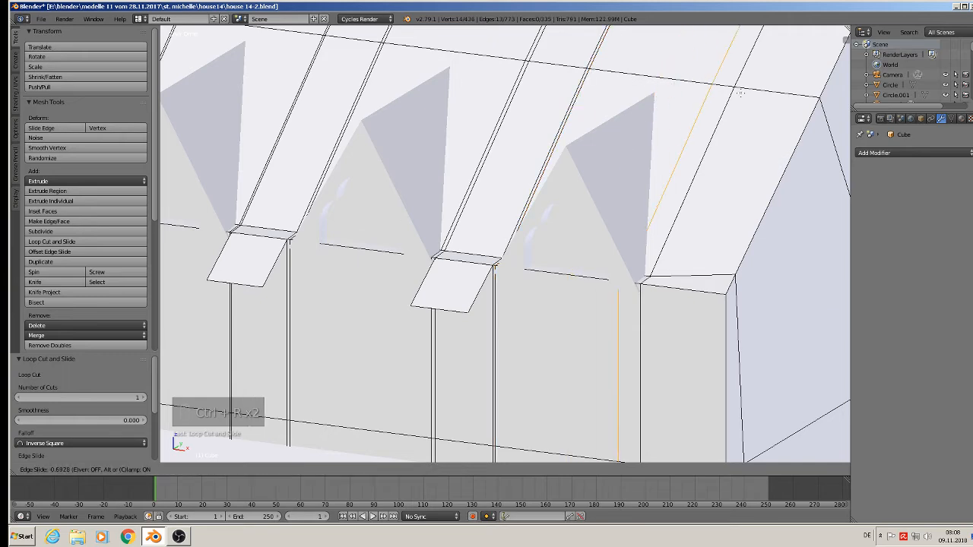
left_click(758, 98)
left_click(758, 97)
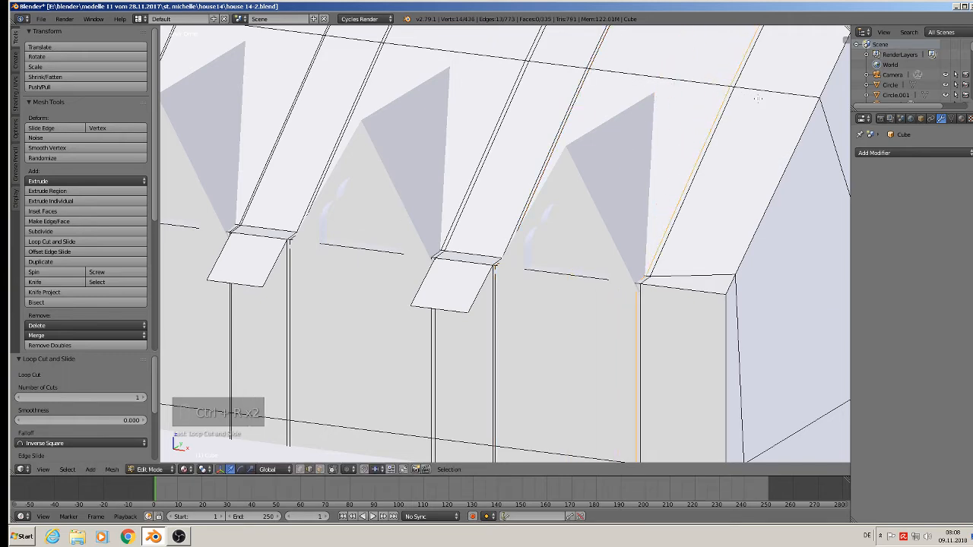
Add two supporting loop cuts to the house mesh, slid close to the existing edges at both sides of the first dormer
scroll(643, 178, "down", 2)
middle_click_drag(343, 208, 690, 273, "shift")
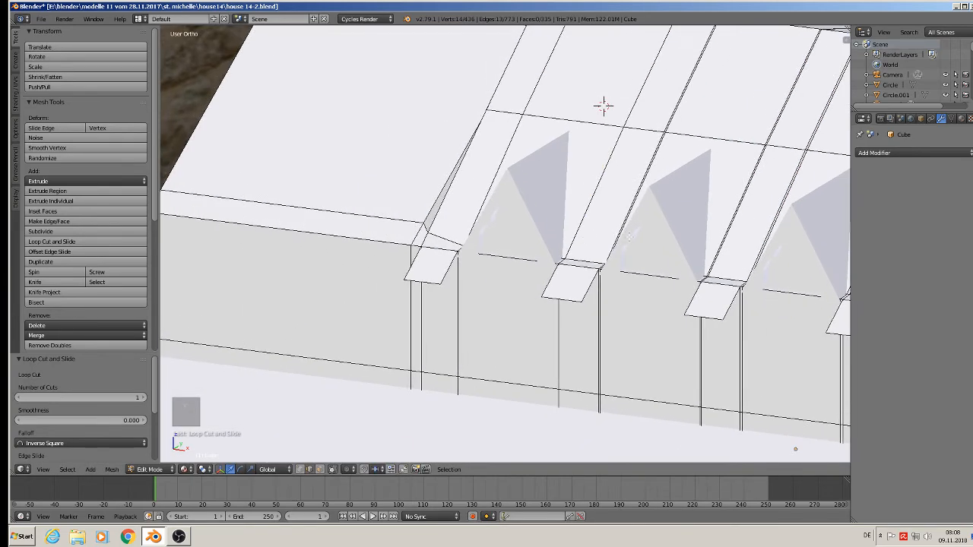
scroll(630, 237, "up", 1)
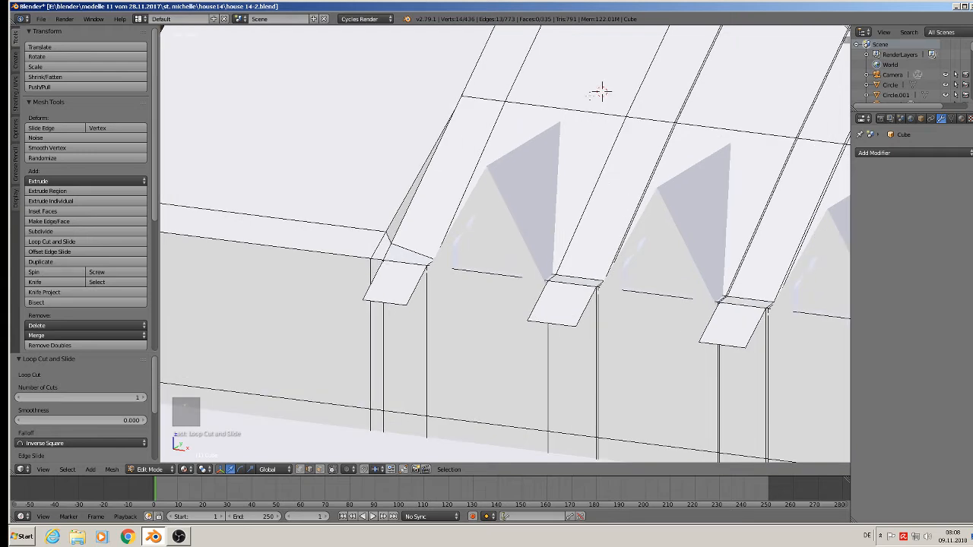
key("ctrl+r")
left_click(601, 91)
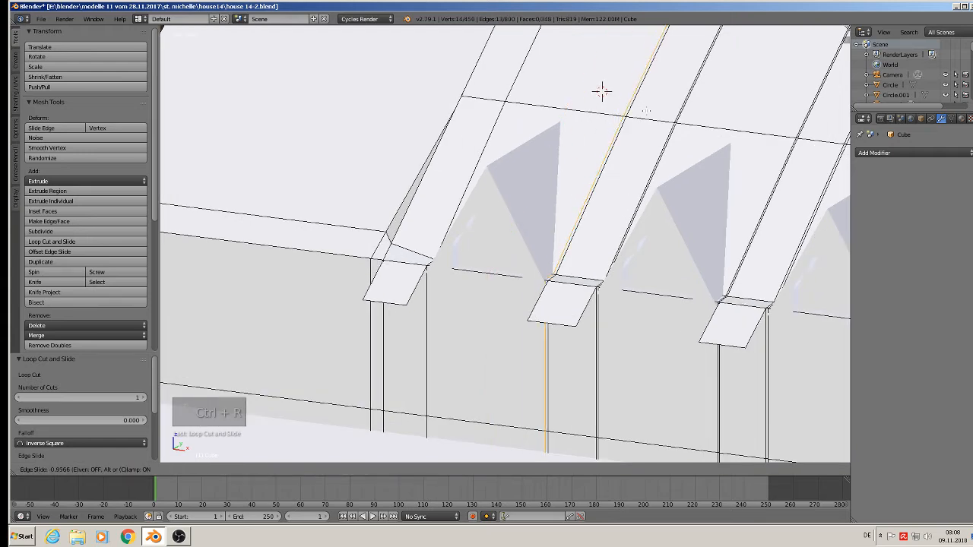
left_click(602, 92)
key("ctrl+r")
left_click(602, 91)
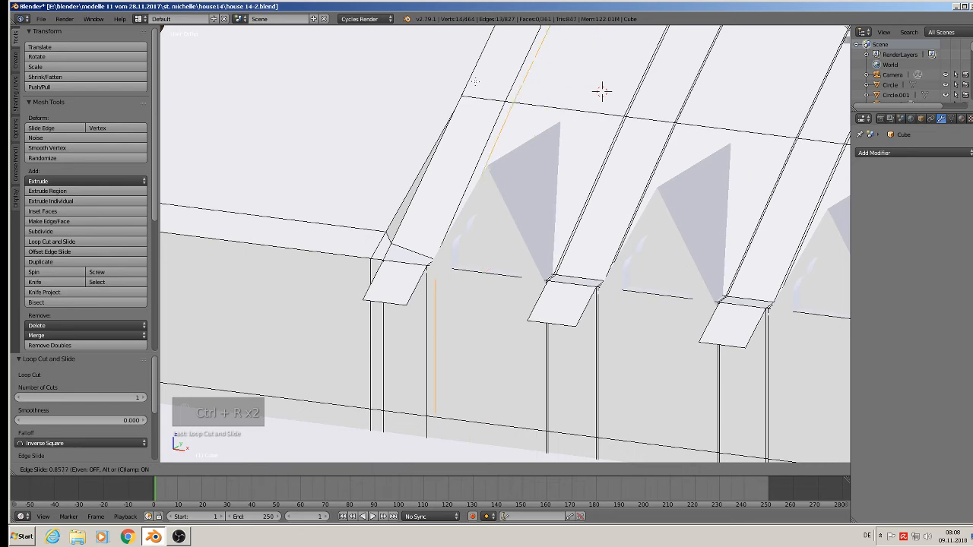
left_click(469, 76)
Add a supporting loop cut just inside the outer edge of the roof strip before the first dormer
key("ctrl+r")
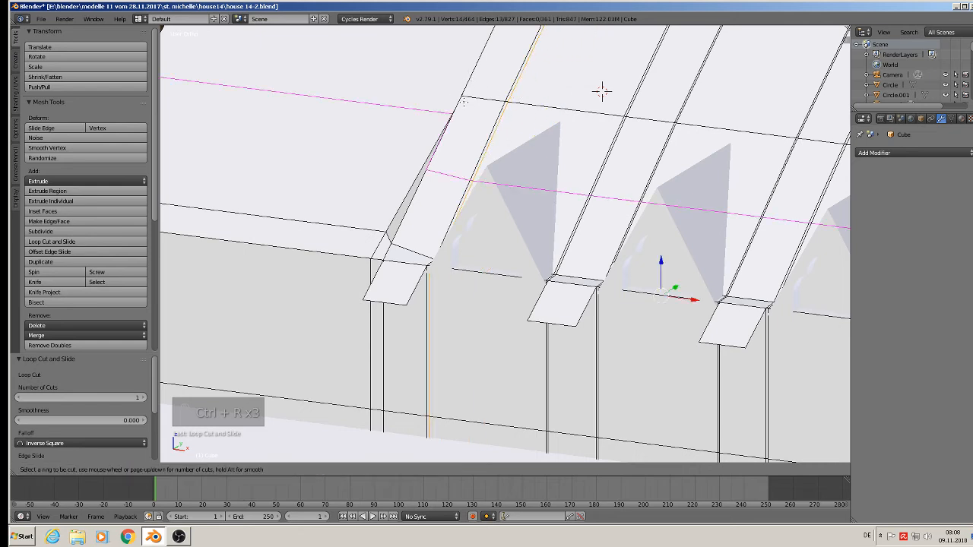
left_click(467, 96)
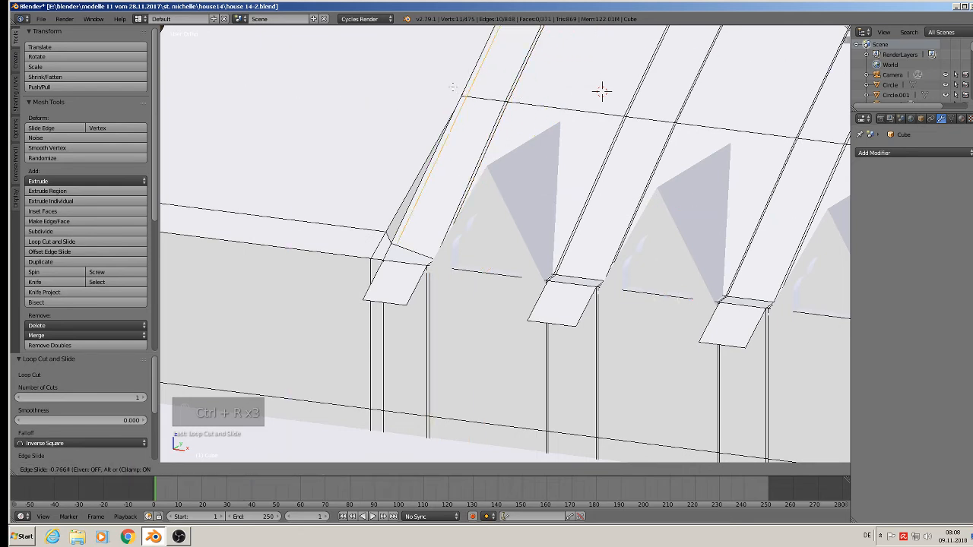
left_click(454, 85)
scroll(513, 234, "down", 1)
middle_click_drag(542, 331, 333, 302, "shift")
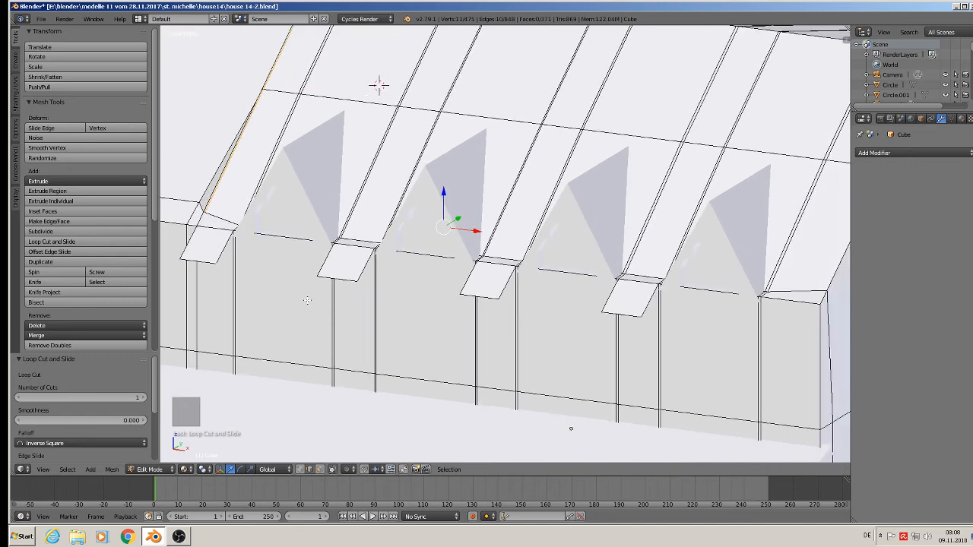
Raise the three short horizontal roof edges just above the second, third and fourth eave overhangs by about 0.004 along Z
scroll(330, 307, "up", 2)
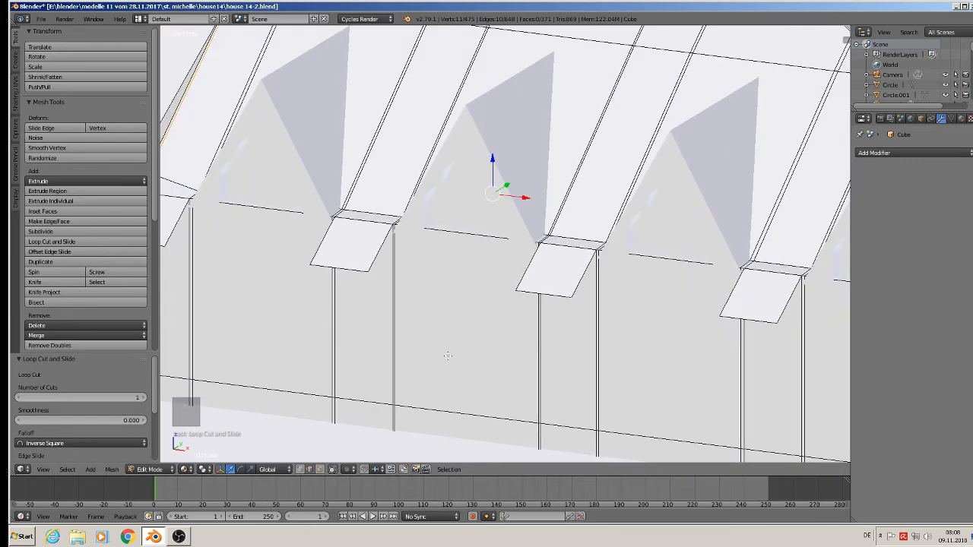
key("Tab")
key("Tab")
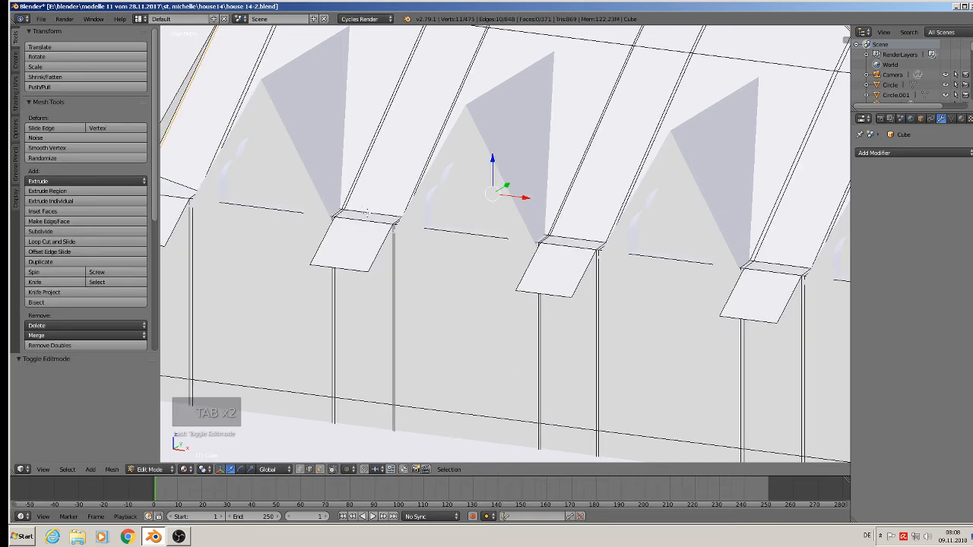
right_click(368, 214)
right_click(593, 240, "shift")
right_click(790, 266, "shift")
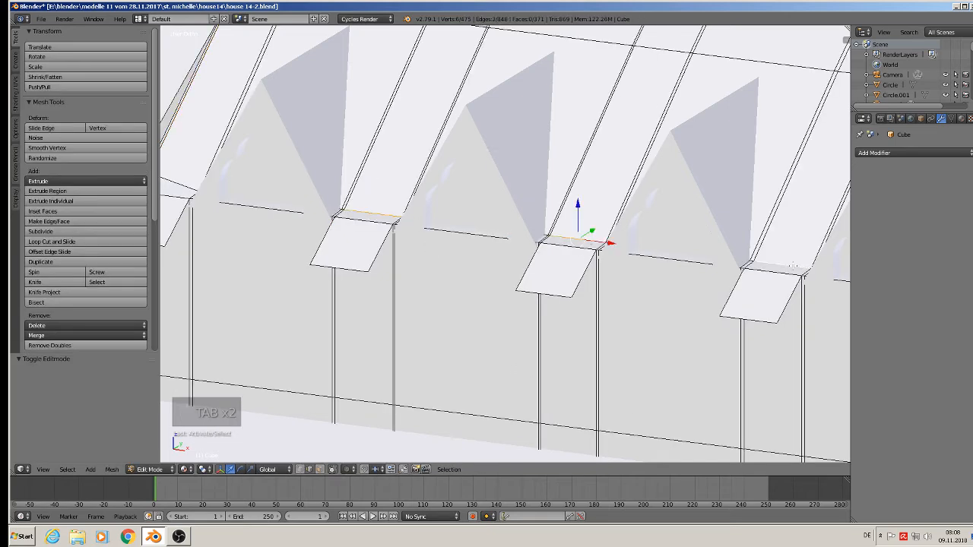
scroll(744, 287, "down", 4)
scroll(748, 290, "up", 5)
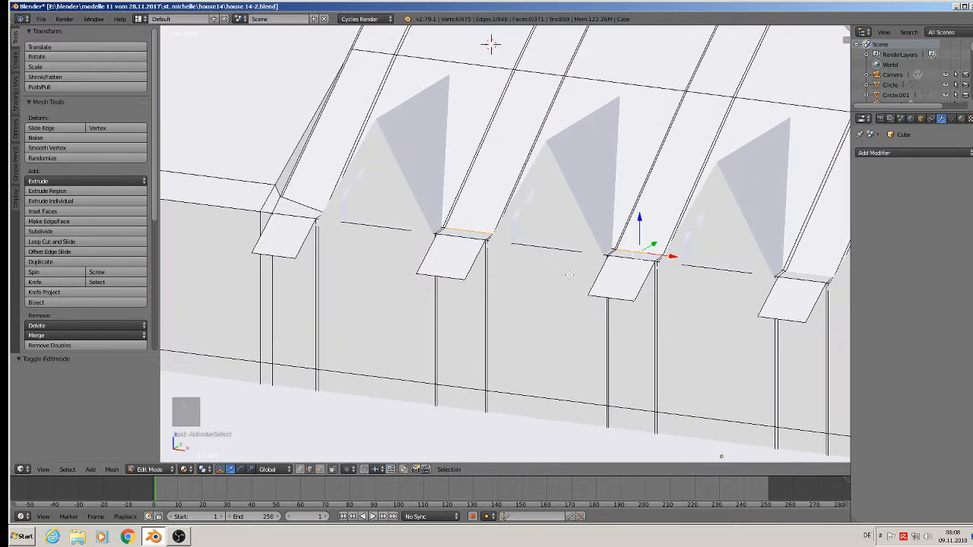
key("g")
key("z")
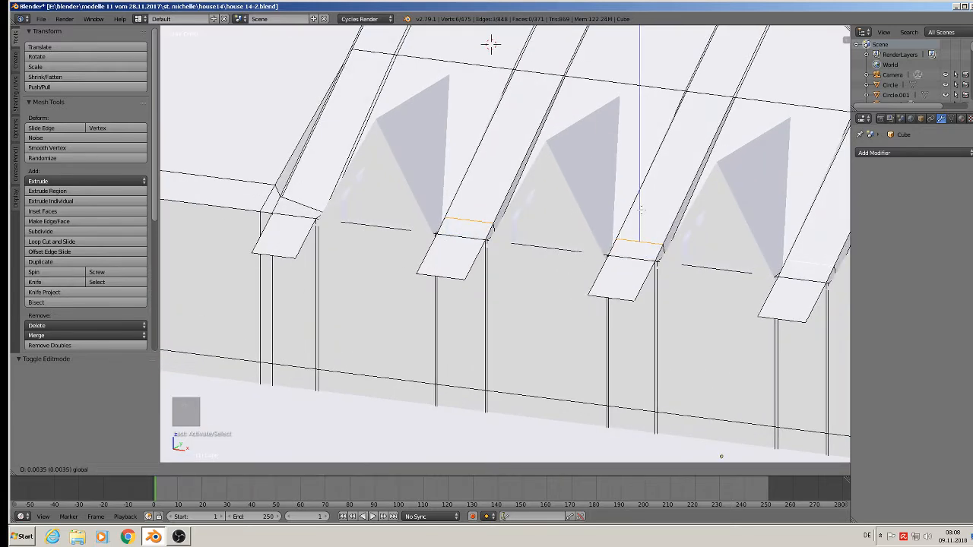
left_click(640, 207)
Add a loop cut across the roof slope above the eave and a supporting one close to the gable-end roof edge
mouse_move(640, 206)
middle_mouse_down()
mouse_move(597, 206)
mouse_move(646, 222)
middle_mouse_up()
scroll(648, 222, "down", 2)
middle_click_drag(840, 242, 647, 224, "shift")
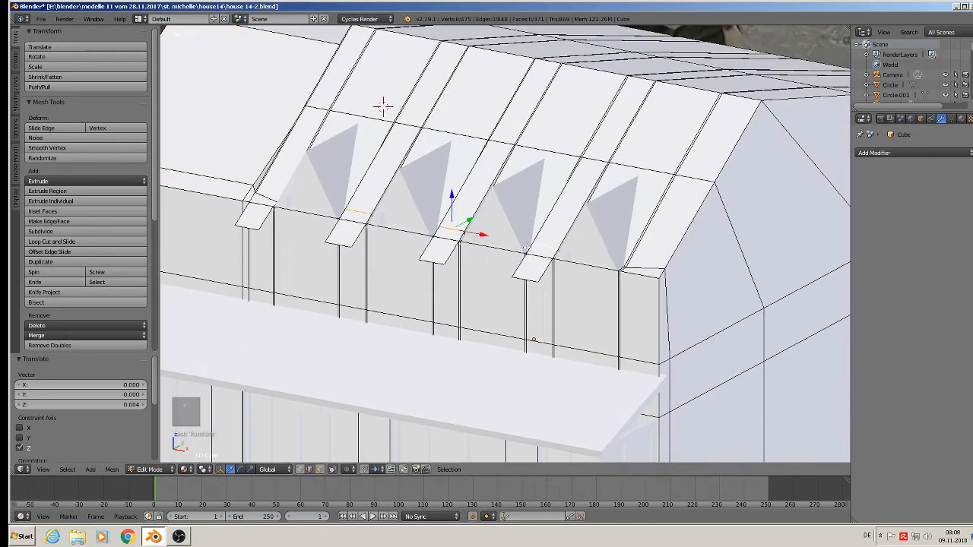
scroll(662, 228, "up", 3)
scroll(697, 279, "up", 2)
middle_click_drag(609, 260, 616, 341)
scroll(584, 285, "up", 1)
right_click(747, 204)
middle_click_drag(747, 204, 795, 186)
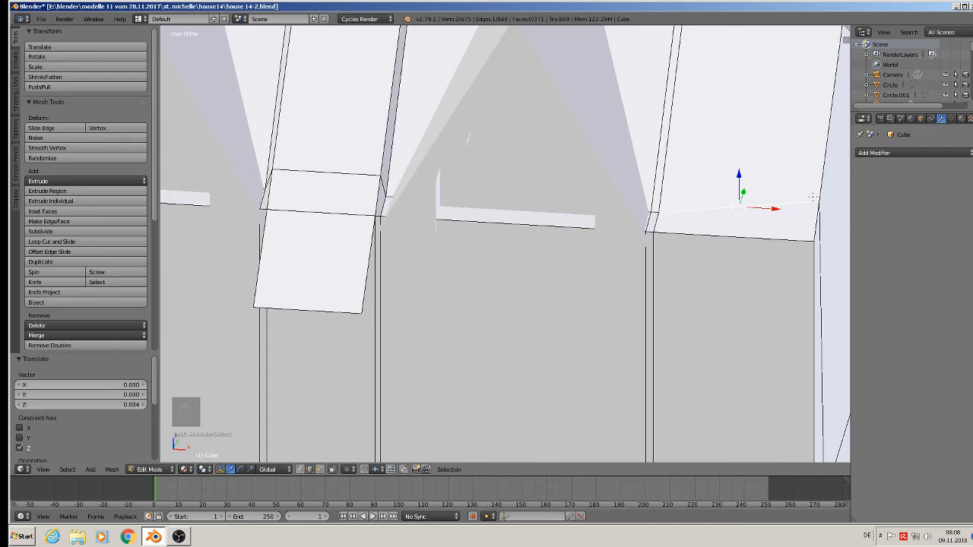
key("ctrl+r")
left_click(759, 202)
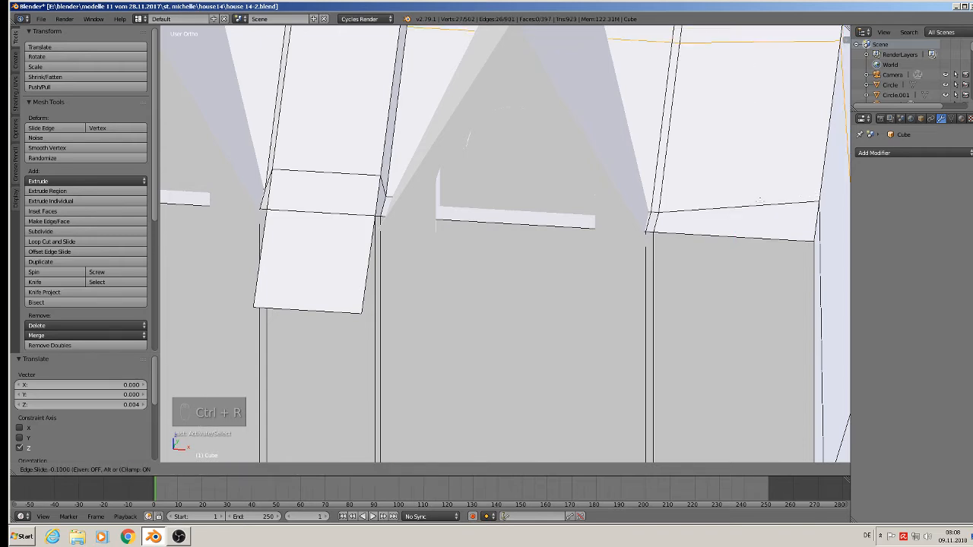
left_click(761, 192)
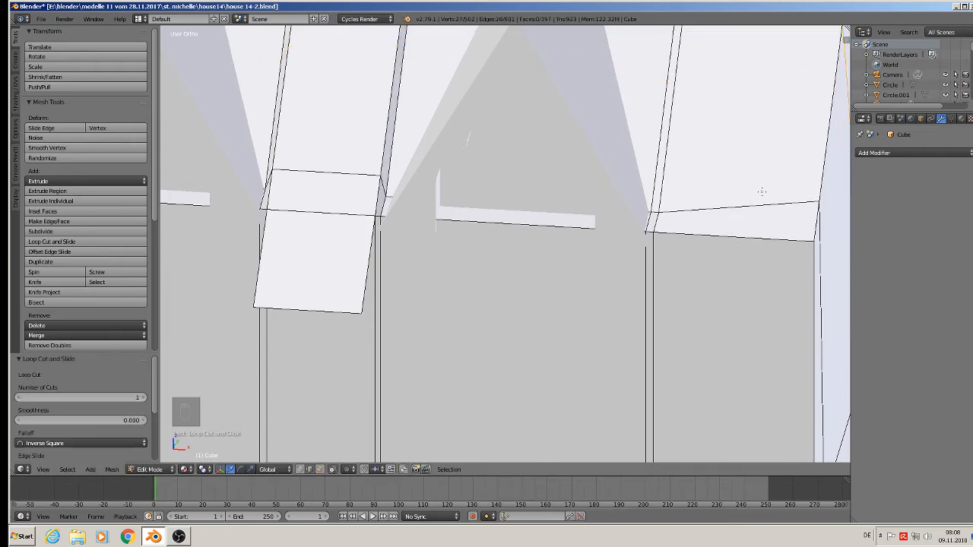
key("ctrl+r")
left_click(734, 222)
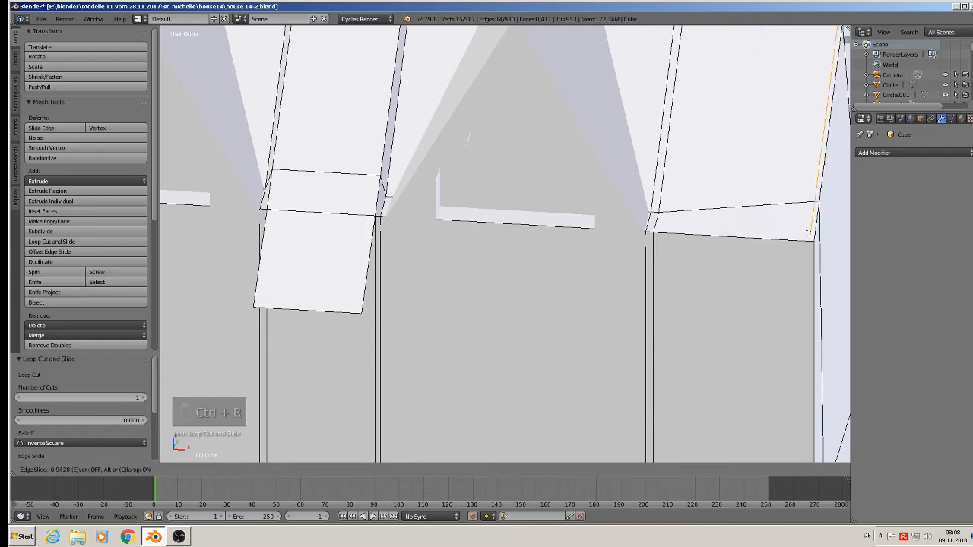
left_click(813, 232)
Reposition the vertex above the eave beside the fourth dormer, finishing with a shift of about -0.0001 along X
middle_click_drag(813, 232, 764, 241)
middle_click_drag(656, 220, 769, 260, "shift")
middle_click_drag(620, 274, 593, 276)
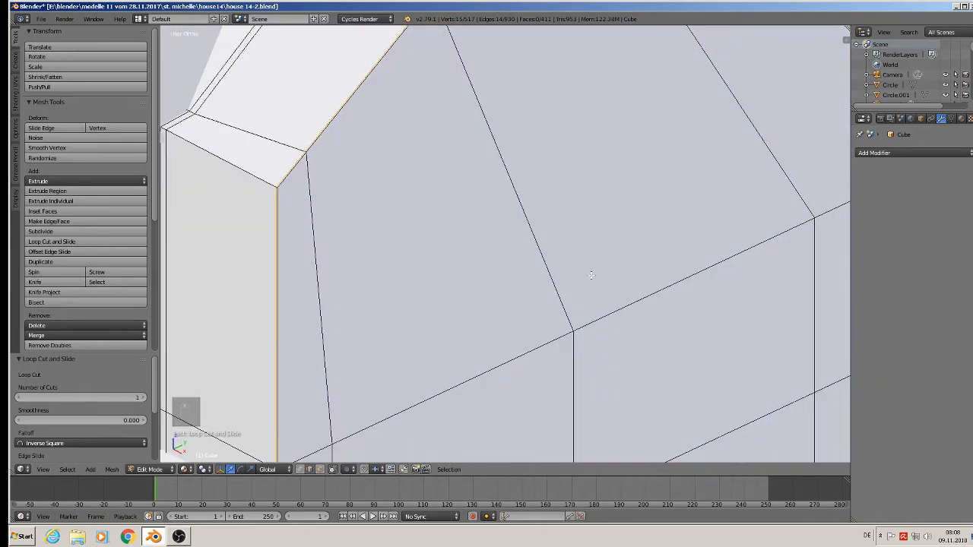
middle_click_drag(377, 207, 481, 284, "shift")
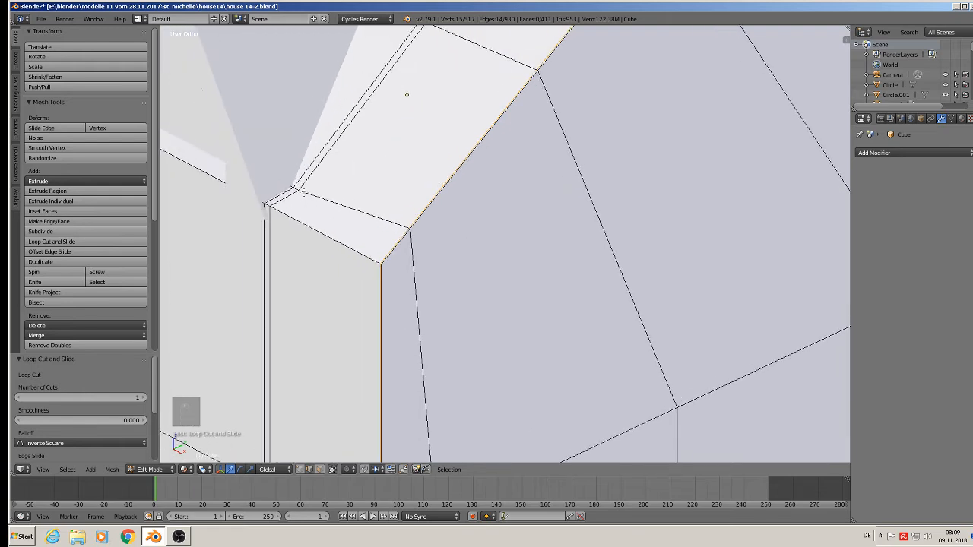
scroll(335, 211, "down", 2)
middle_click_drag(339, 218, 364, 259, "shift")
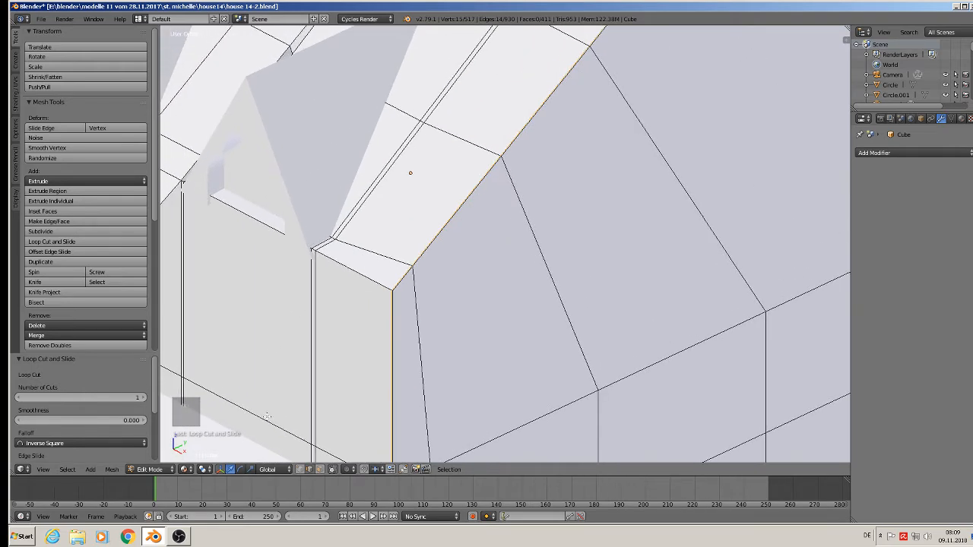
left_click(299, 469)
right_click(347, 247)
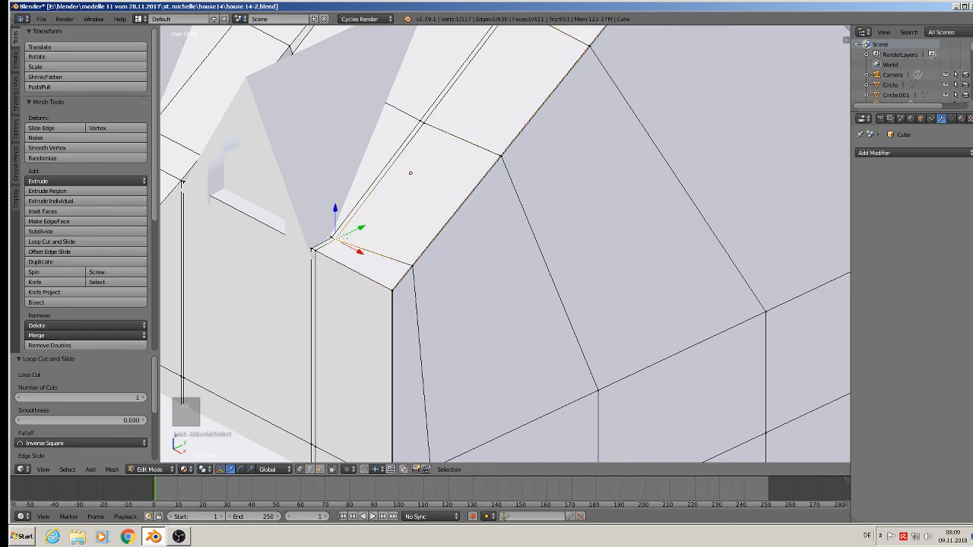
scroll(335, 241, "up", 5)
middle_click_drag(306, 241, 299, 236)
left_click_drag(343, 215, 332, 196)
middle_click_drag(333, 198, 352, 209)
left_click_drag(372, 225, 375, 225)
Knife-cut the first eave overhang along its outer side, from the roof-strip vertex down to the overhang's lower edge
scroll(368, 233, "down", 3)
middle_click_drag(296, 263, 590, 258, "shift")
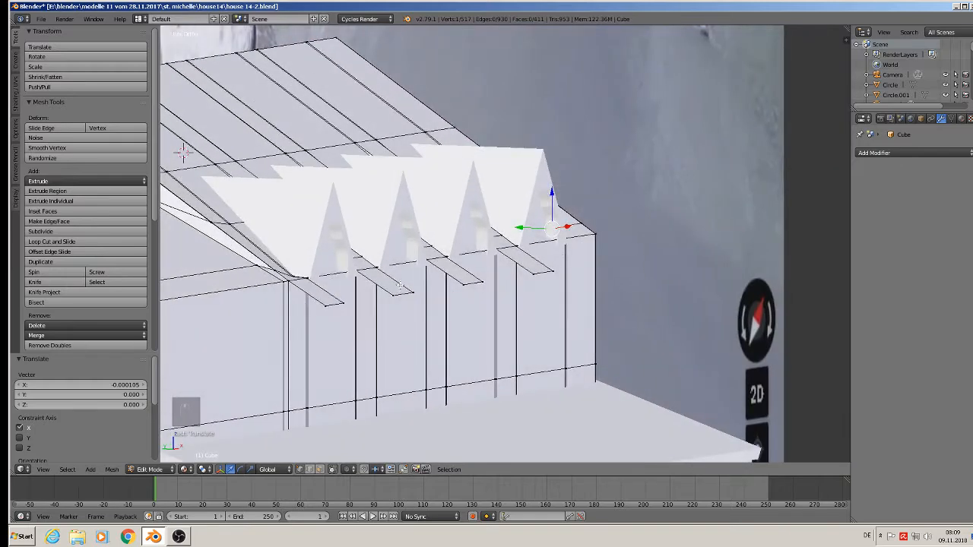
mouse_move(306, 292)
middle_mouse_down("shift")
mouse_move(385, 267)
mouse_move(303, 282)
middle_mouse_up("shift")
middle_click_drag(302, 281, 662, 293, "shift")
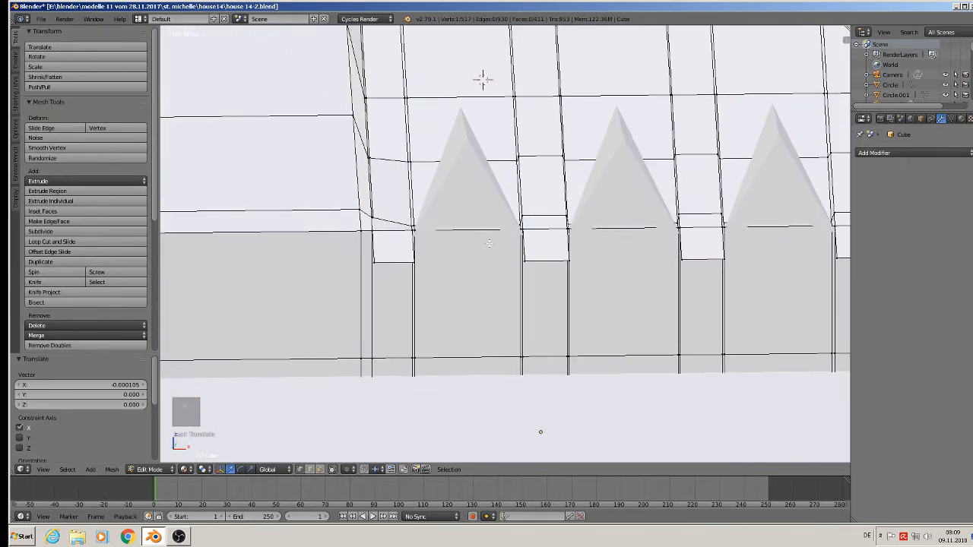
scroll(482, 226, "up", 3)
scroll(320, 220, "up", 3)
middle_click_drag(289, 212, 277, 227)
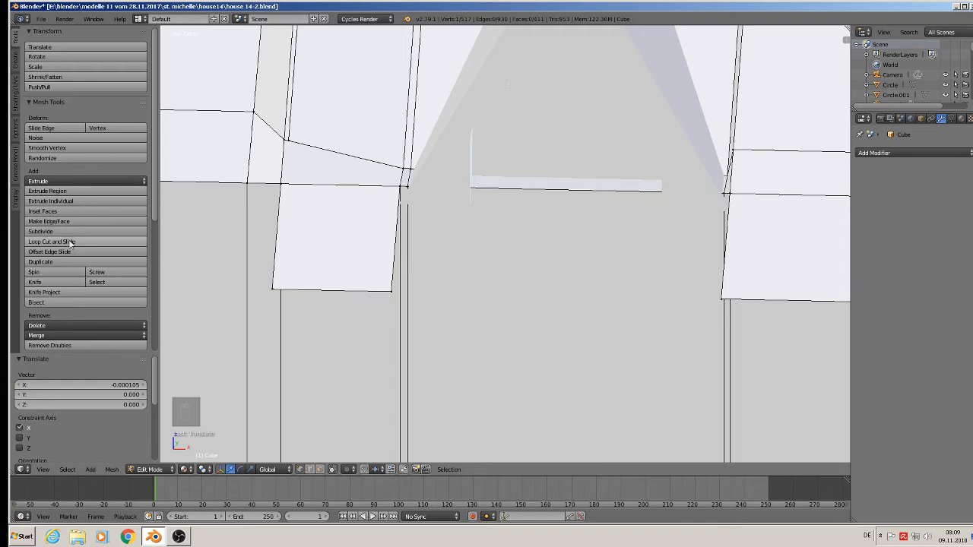
left_click(44, 284)
left_click(290, 142)
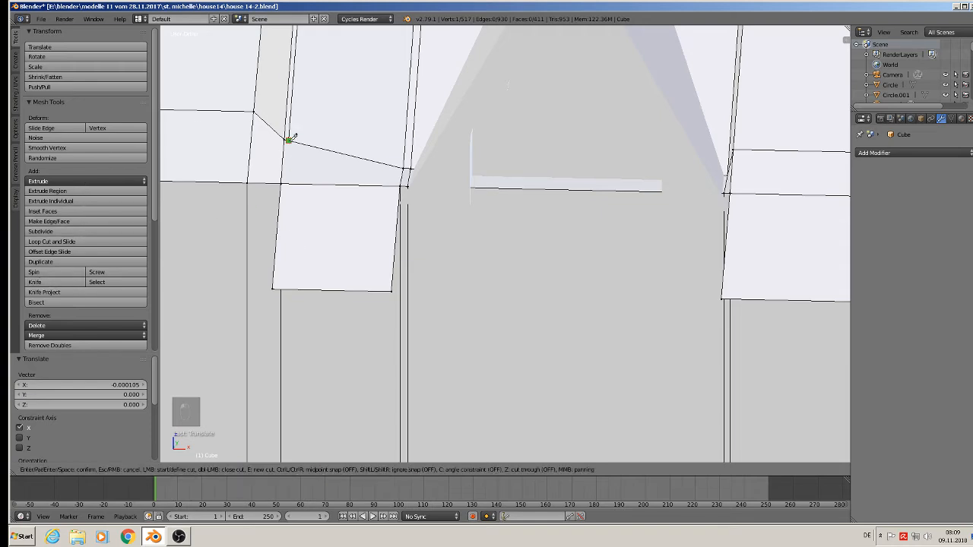
left_click(276, 288)
key("Return")
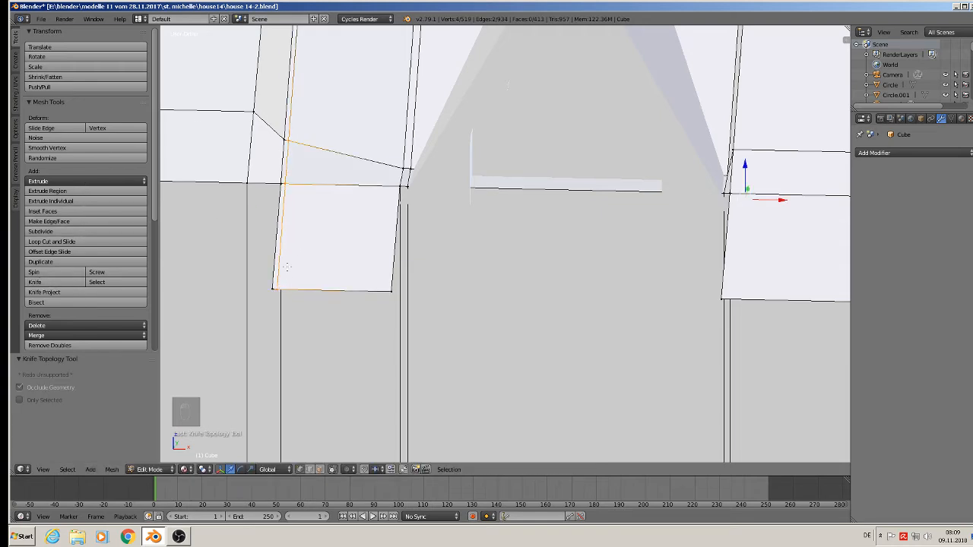
Raise the roof-strip vertex above the first overhang, on the side facing the first dormer, by 0.004 along Z
right_click(411, 161)
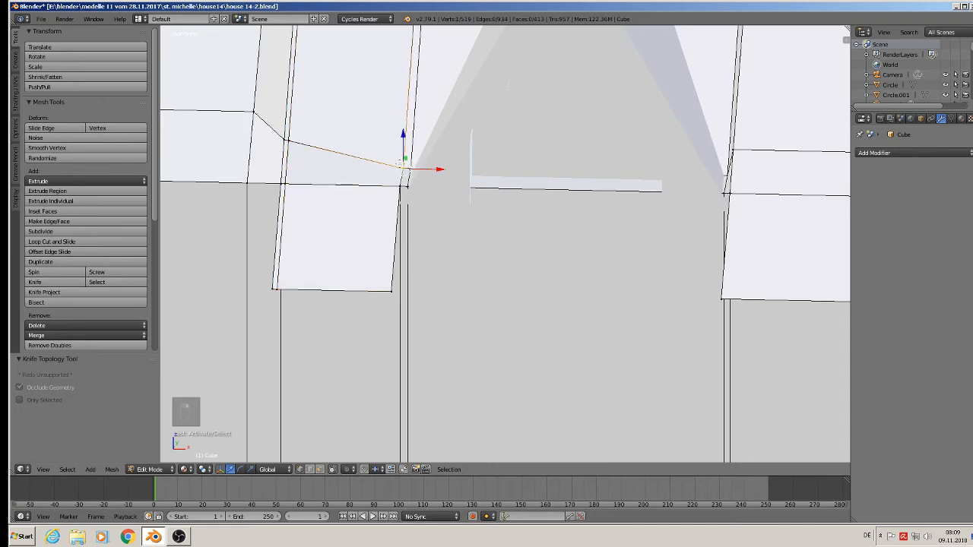
middle_click_drag(410, 161, 417, 138)
key("g")
key("z")
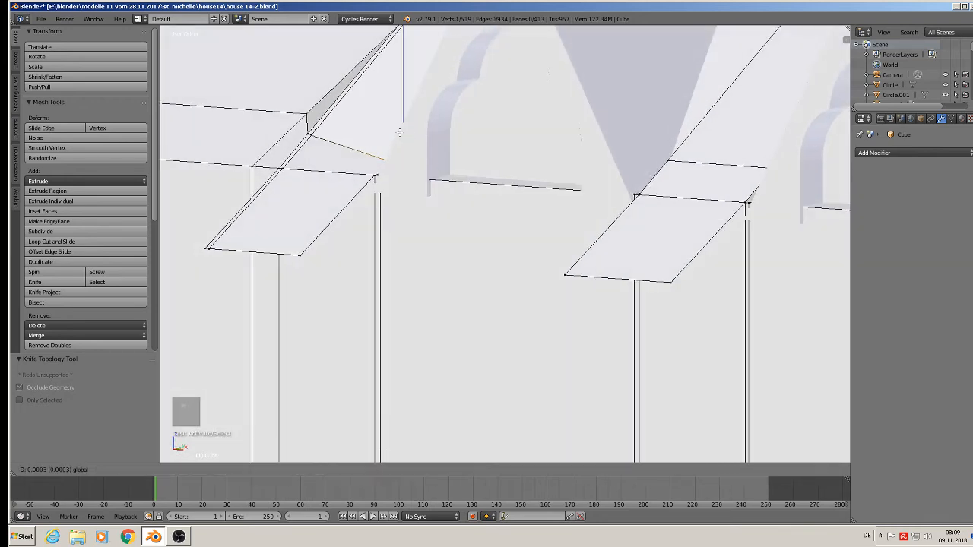
left_click(396, 109)
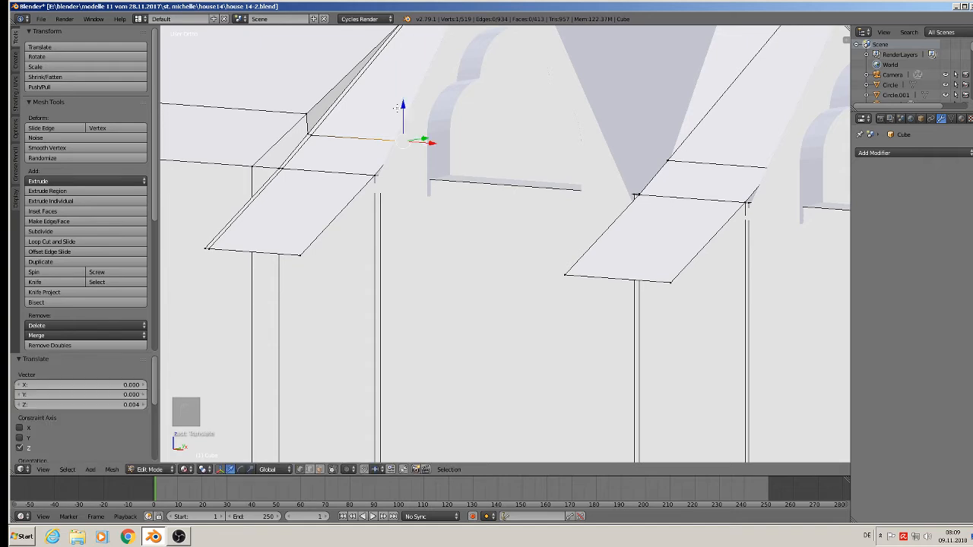
Select the lower-edge vertices of all four eave overhangs and move them along Y toward the wall to shorten the overhangs
scroll(406, 178, "down", 2)
key("Tab")
scroll(476, 124, "down", 5)
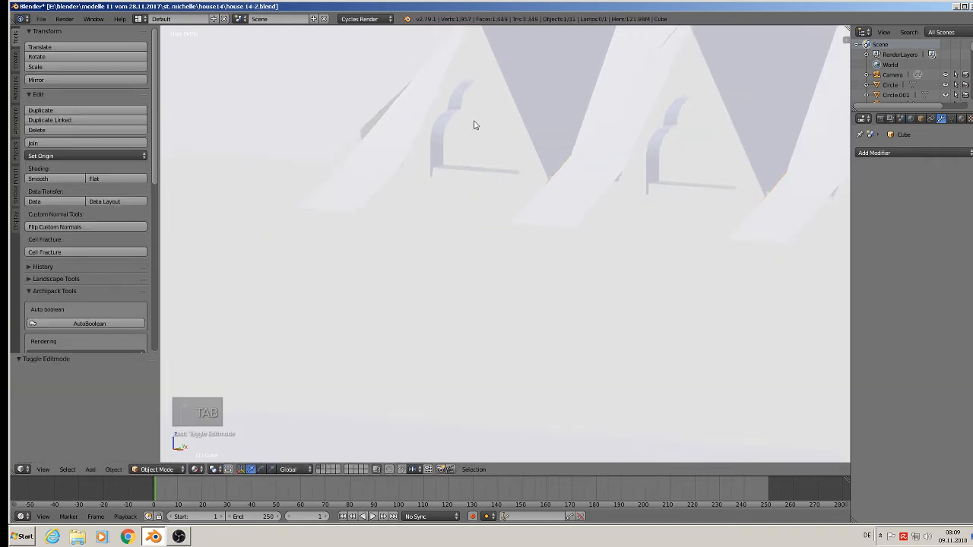
middle_click_drag(608, 222, 543, 247)
scroll(544, 247, "down", 2)
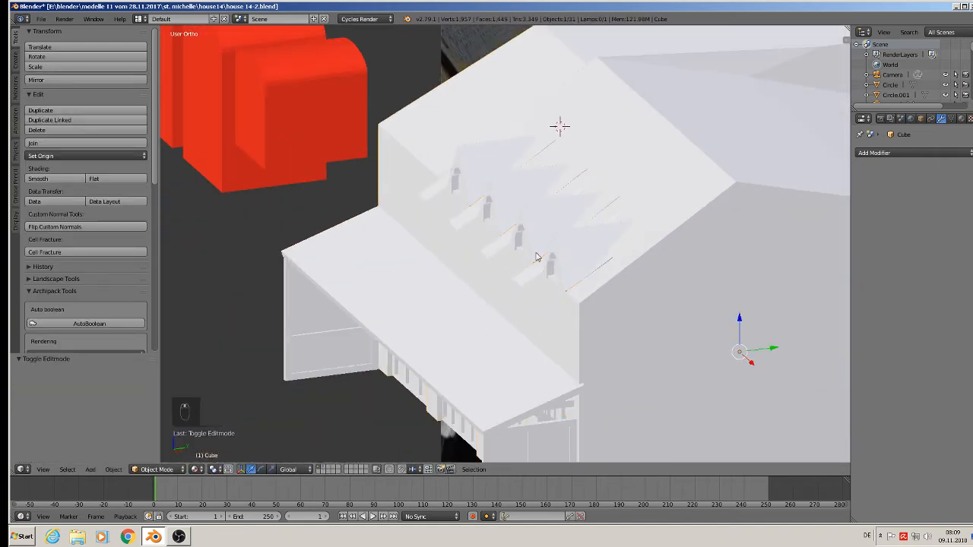
scroll(536, 257, "up", 2)
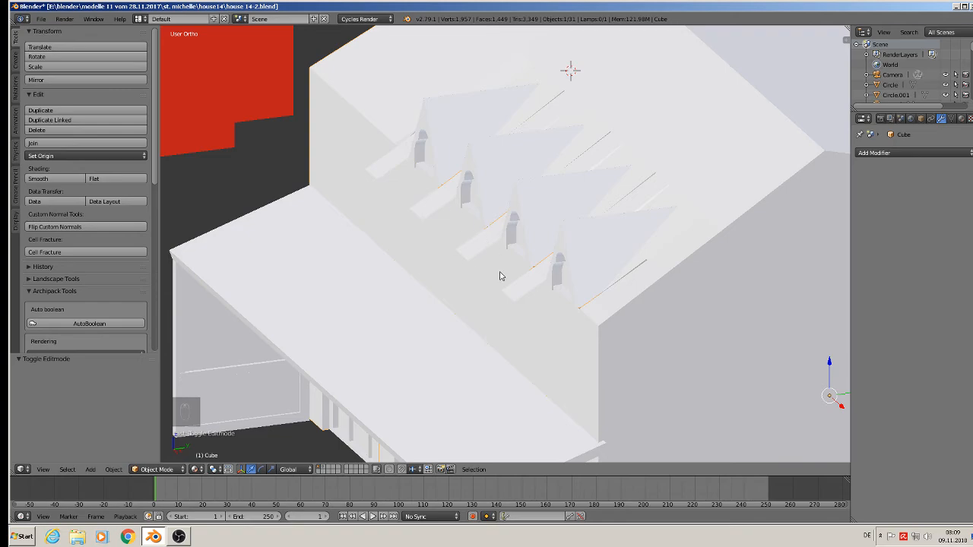
key("Tab")
scroll(528, 296, "up", 3)
middle_click_drag(528, 296, 597, 377)
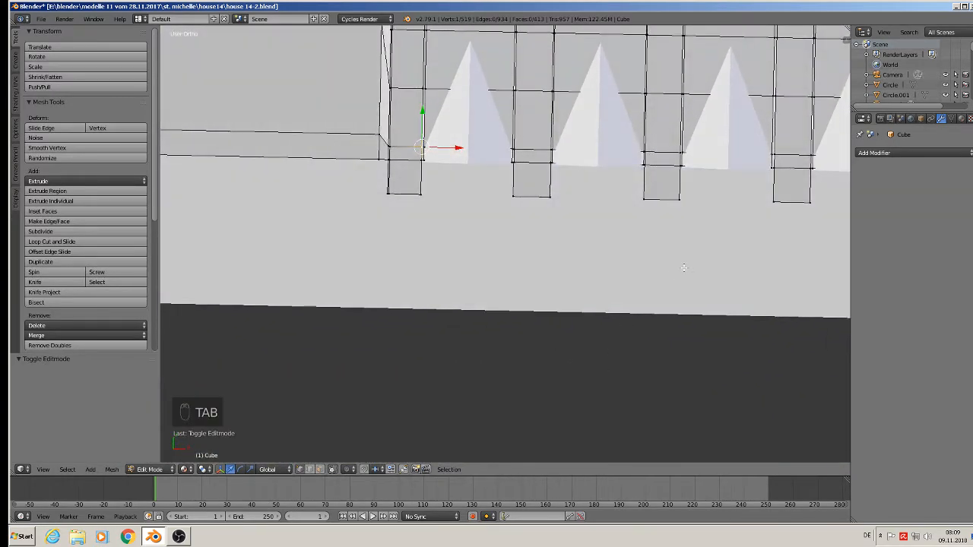
middle_click_drag(682, 269, 544, 293, "shift")
key("a")
key("c")
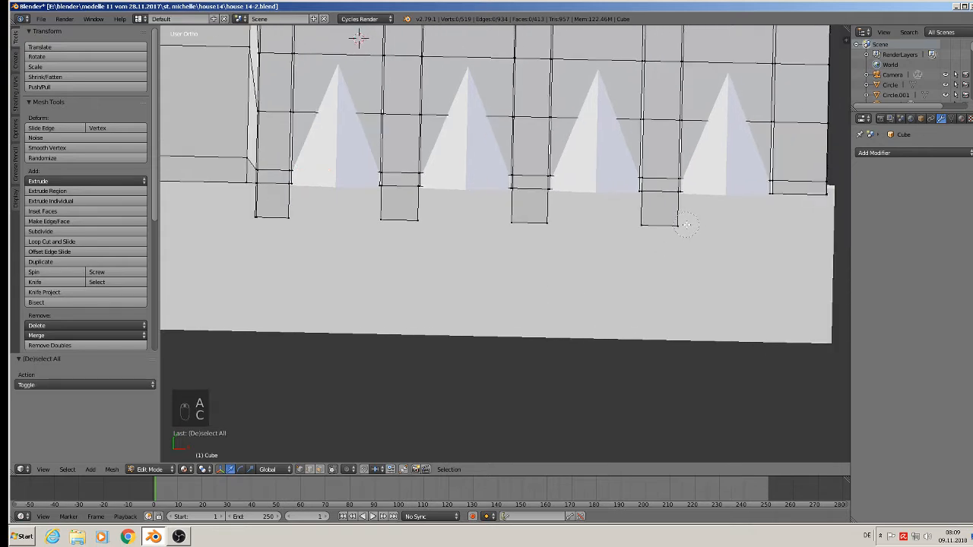
mouse_move(681, 237)
left_mouse_down()
mouse_move(665, 226)
mouse_move(533, 224)
left_mouse_up()
left_click_drag(405, 230, 257, 225)
right_click(288, 226)
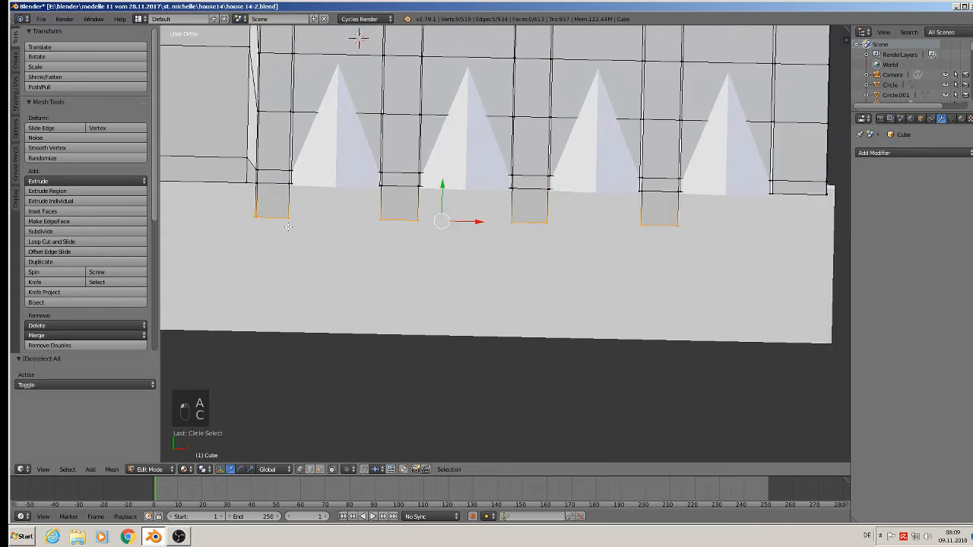
left_click_drag(439, 192, 443, 176)
Raise the lower edges of all four eave overhangs by 0.004 along Z to flatten their slope
mouse_move(442, 177)
middle_mouse_down()
mouse_move(471, 228)
mouse_move(441, 177)
middle_mouse_up()
key("Tab")
middle_click_drag(476, 247, 415, 225)
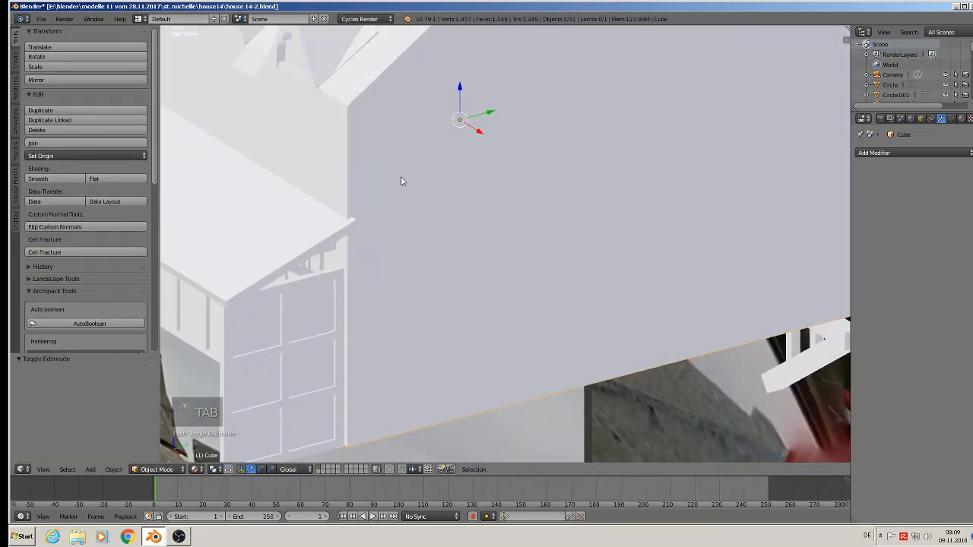
middle_click_drag(371, 161, 593, 364, "shift")
key("Tab")
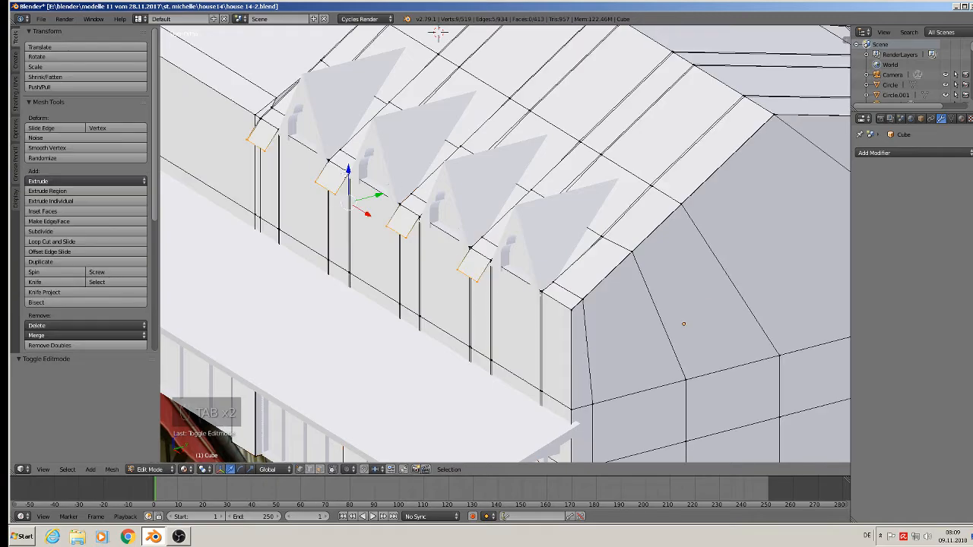
left_click_drag(347, 170, 347, 161)
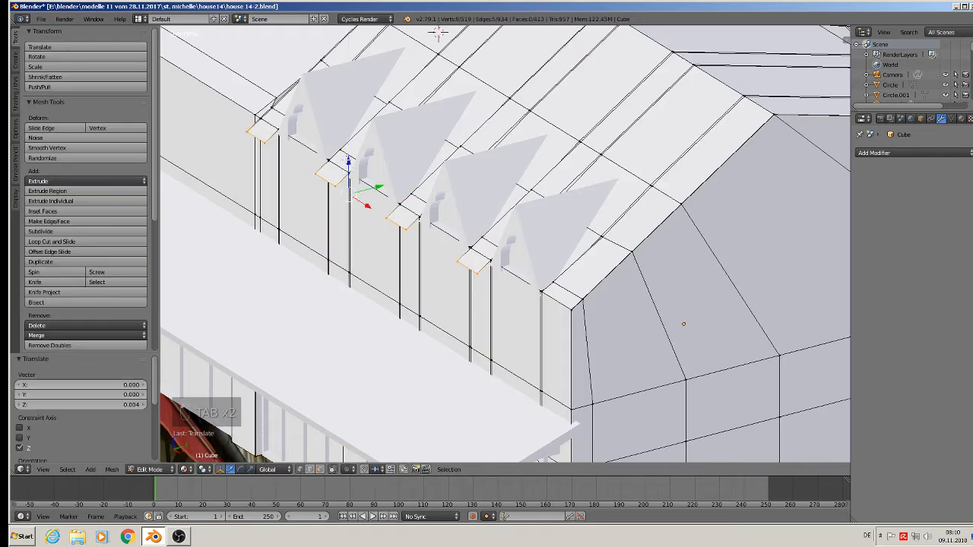
Deselect the mesh, return to Object Mode and save the file
middle_click_drag(348, 163, 475, 268)
key("a")
scroll(392, 218, "down", 3)
key("Tab")
scroll(394, 231, "down", 4)
scroll(319, 180, "up", 1)
left_click(41, 18)
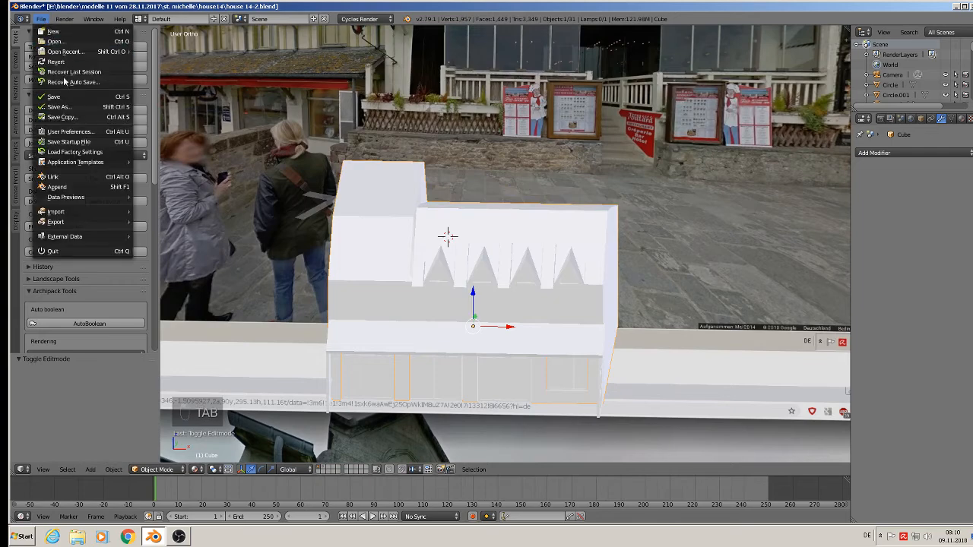
Examine the dormer eaves, downpipes and lower roof in the Mont Saint-Michel reference photo
scroll(536, 229, "down", 3)
scroll(490, 204, "up", 6)
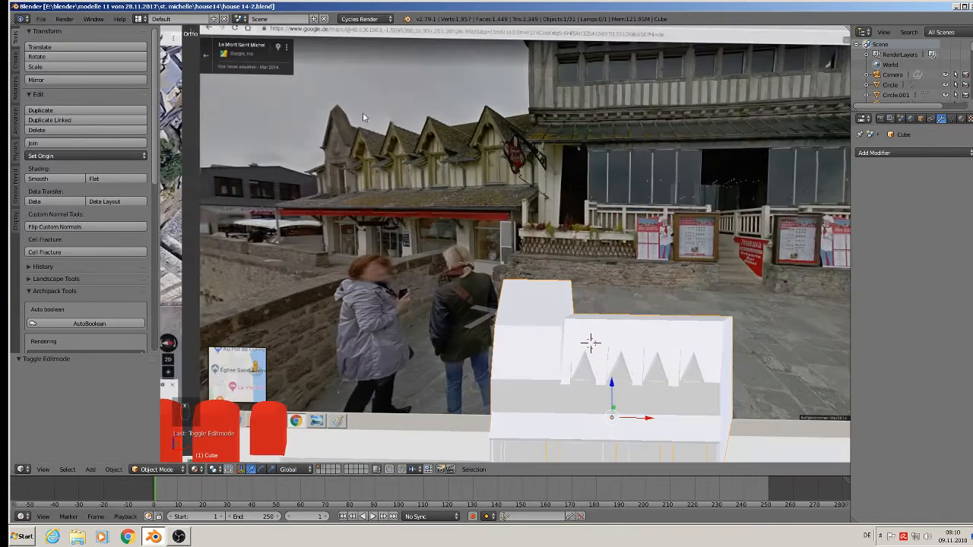
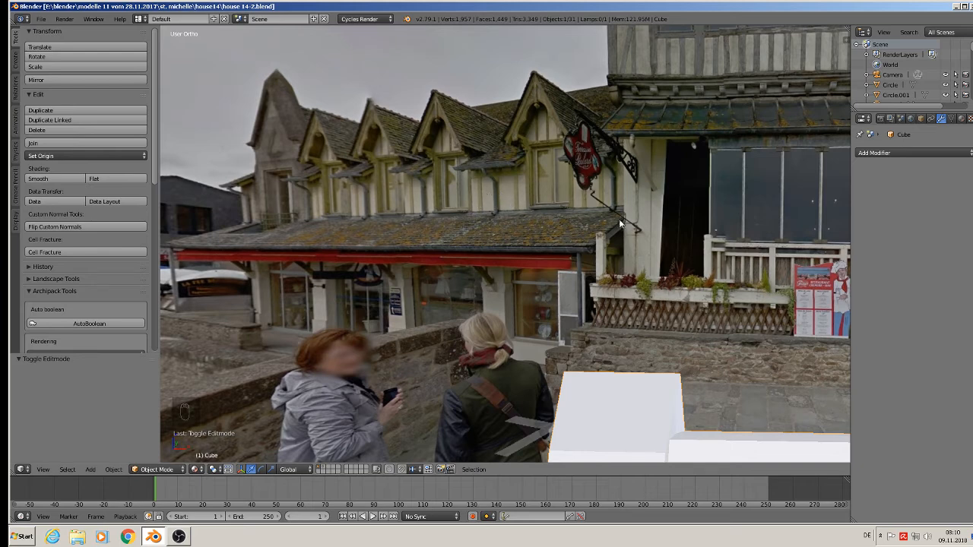
scroll(555, 164, "up", 4)
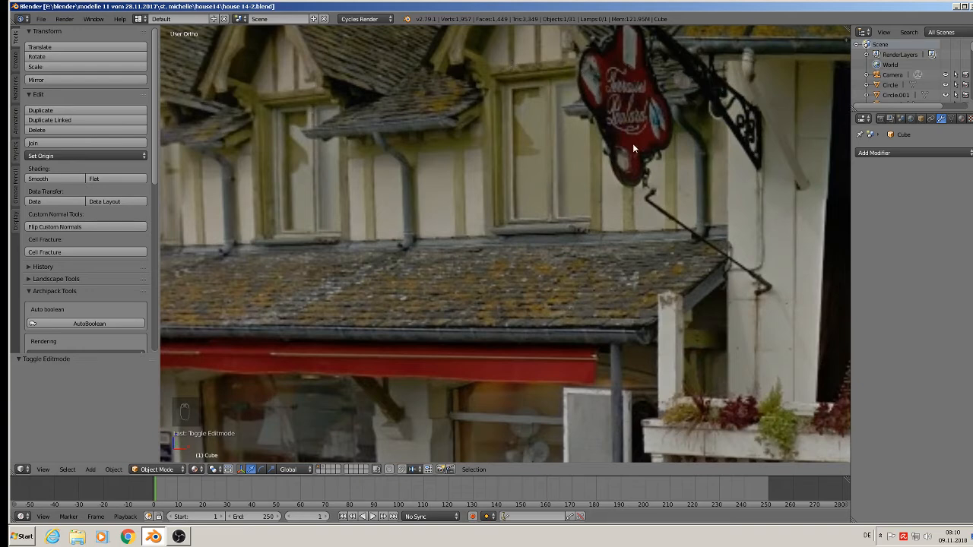
Enter Edit Mode on the house mesh, switch to face selection and select the wall face below the leftmost dormer
scroll(679, 257, "down", 6)
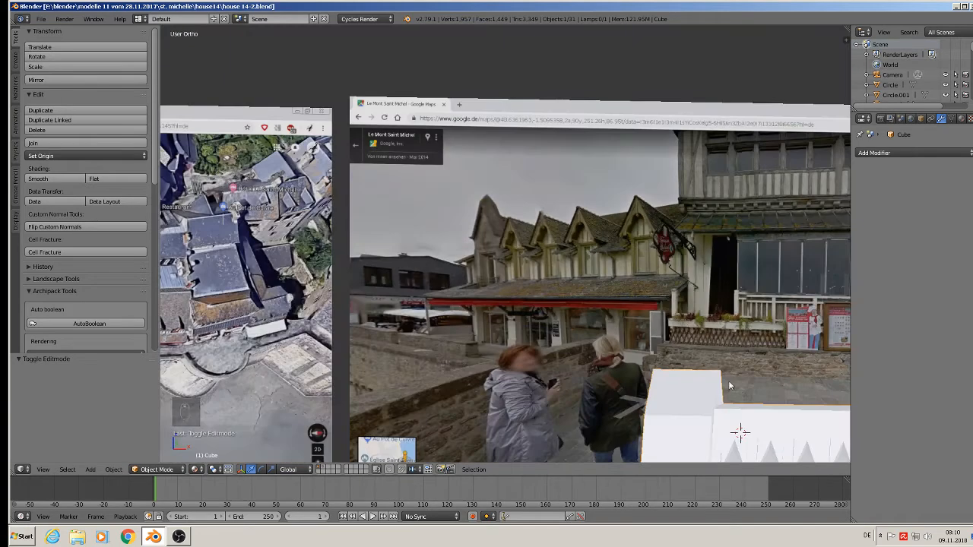
scroll(728, 386, "down", 3)
middle_click_drag(705, 357, 566, 227, "shift")
scroll(613, 312, "up", 10)
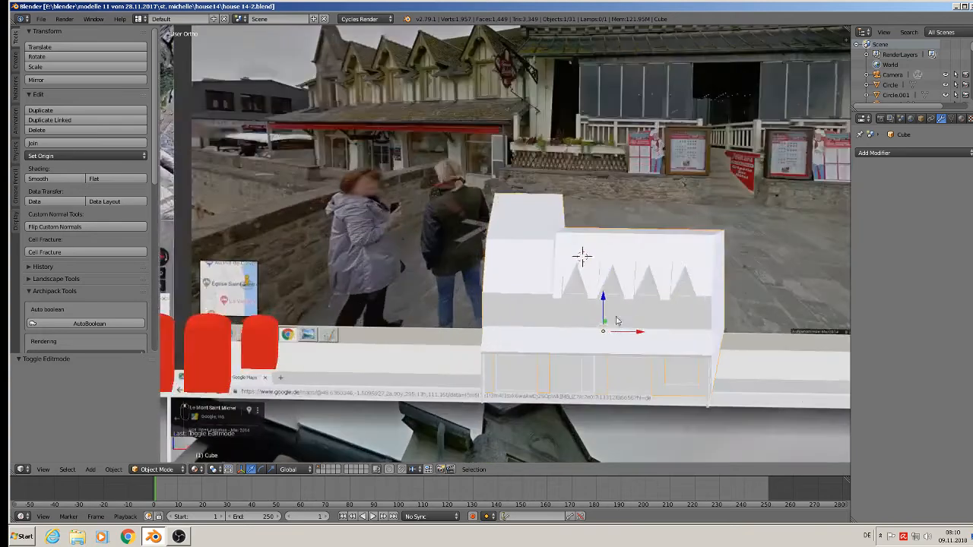
right_click(518, 294)
key("Tab")
key("Tab")
key("Tab")
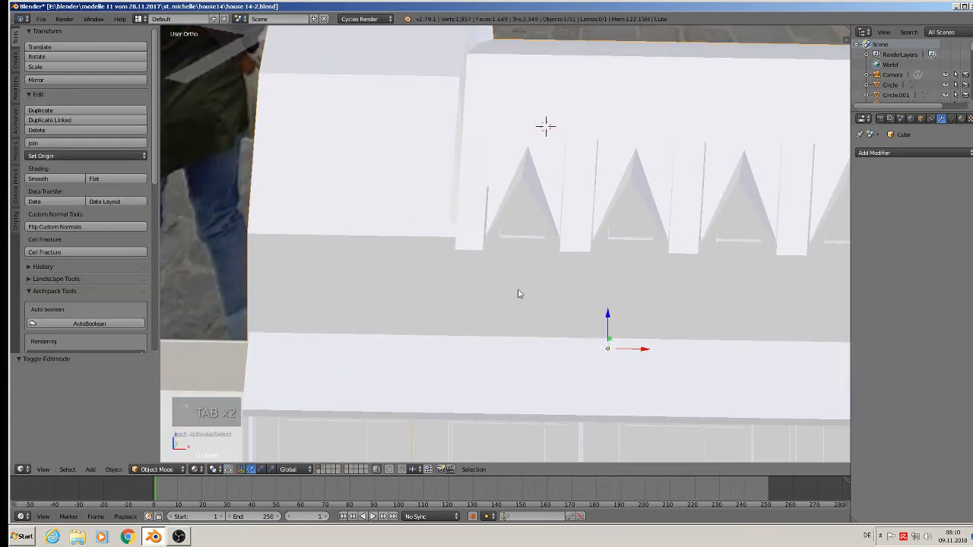
scroll(518, 289, "up", 2)
middle_click_drag(517, 290, 486, 169, "shift")
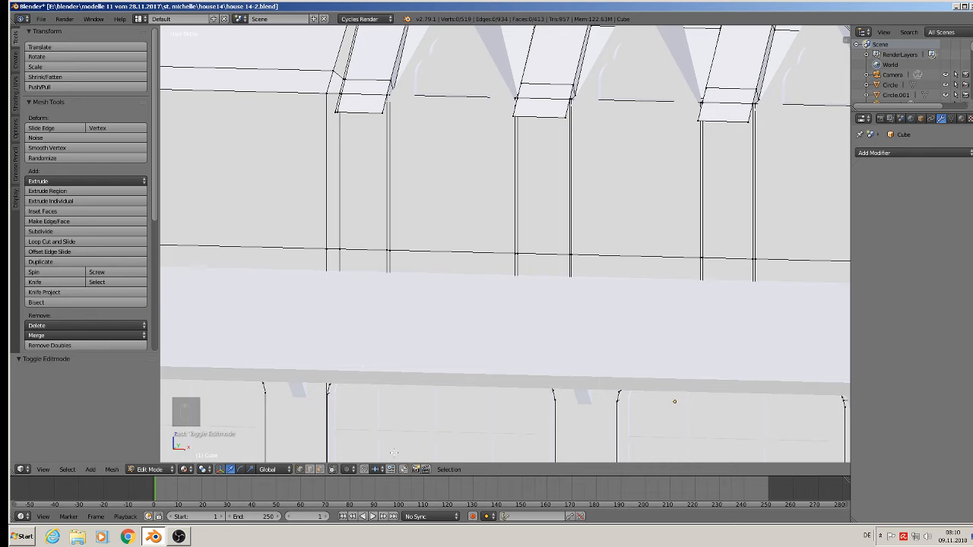
left_click(364, 469)
right_click(446, 181)
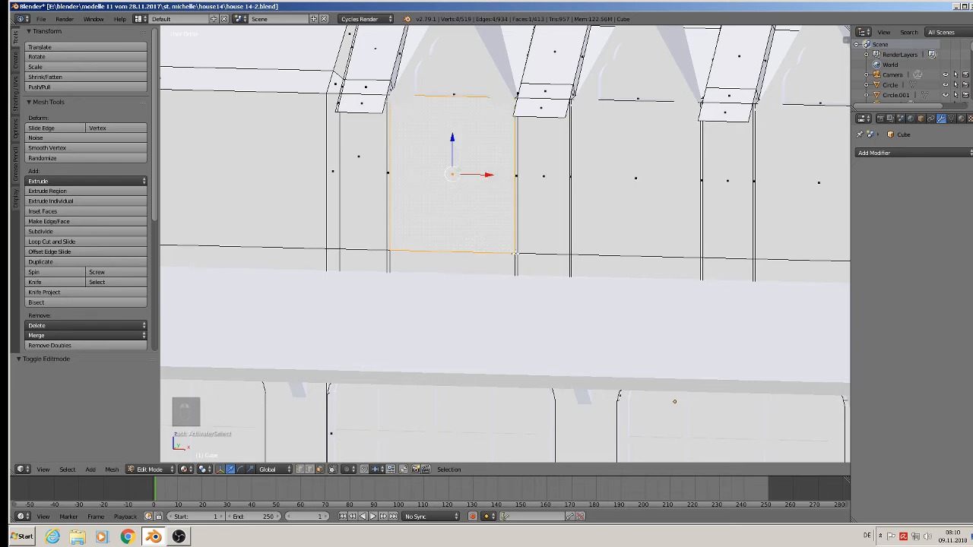
key("e")
key("s")
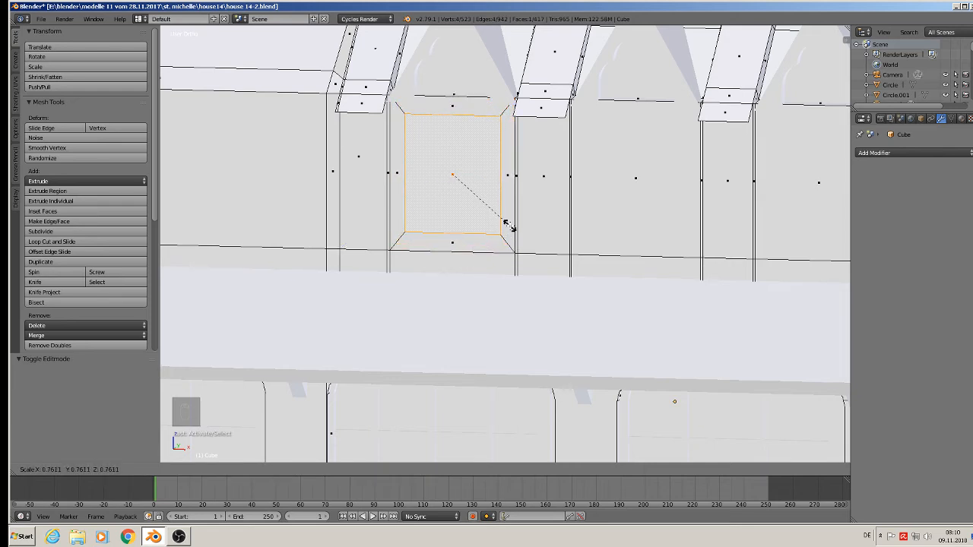
left_click(508, 225)
scroll(510, 226, "up", 1)
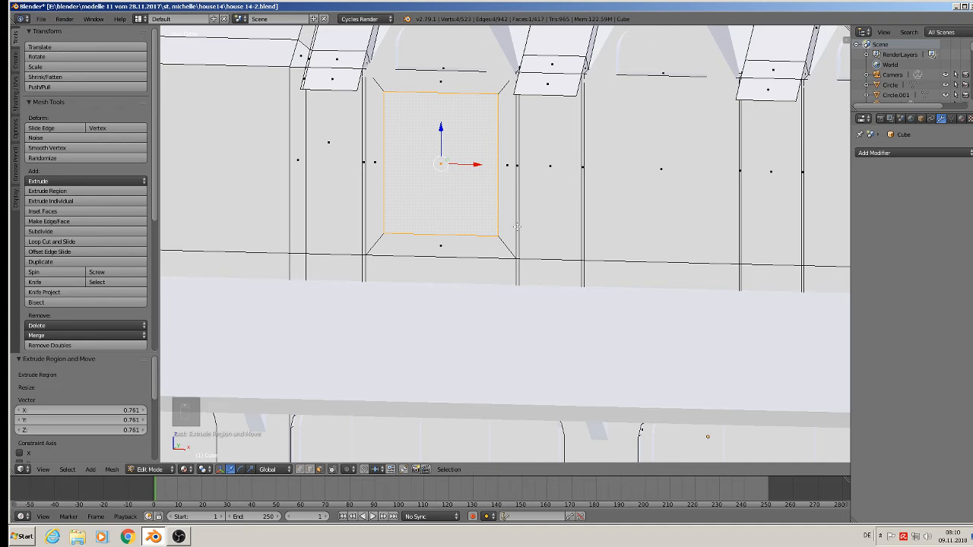
middle_click_drag(514, 241, 456, 264)
key("e")
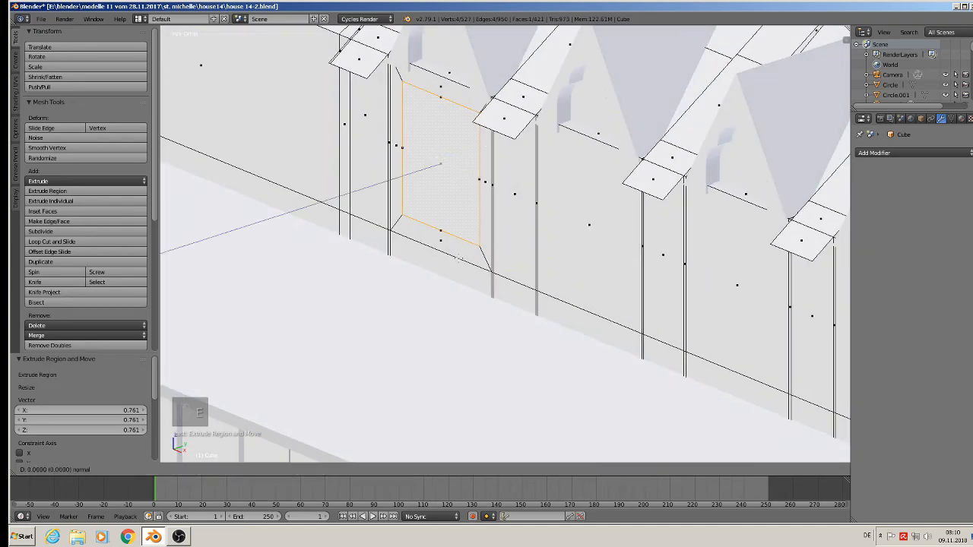
right_click(459, 258)
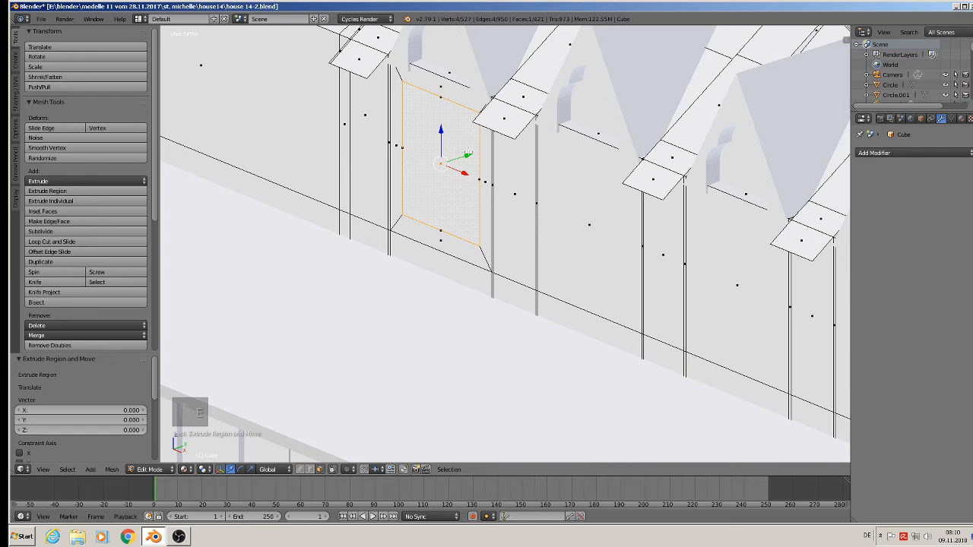
key("ctrl+z")
key("ctrl+z")
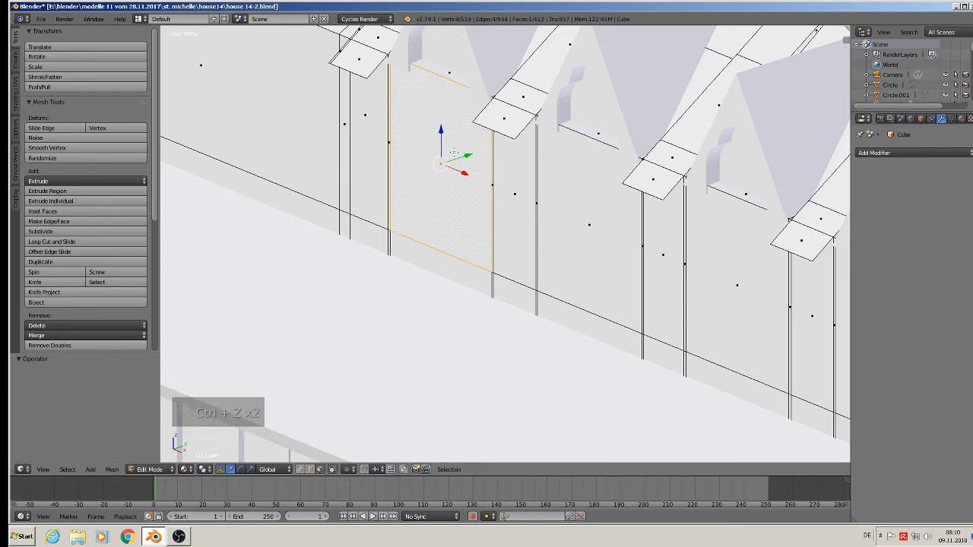
Add the wall faces below the other three dormers to the selection
scroll(466, 206, "up", 1)
right_click(616, 223, "shift")
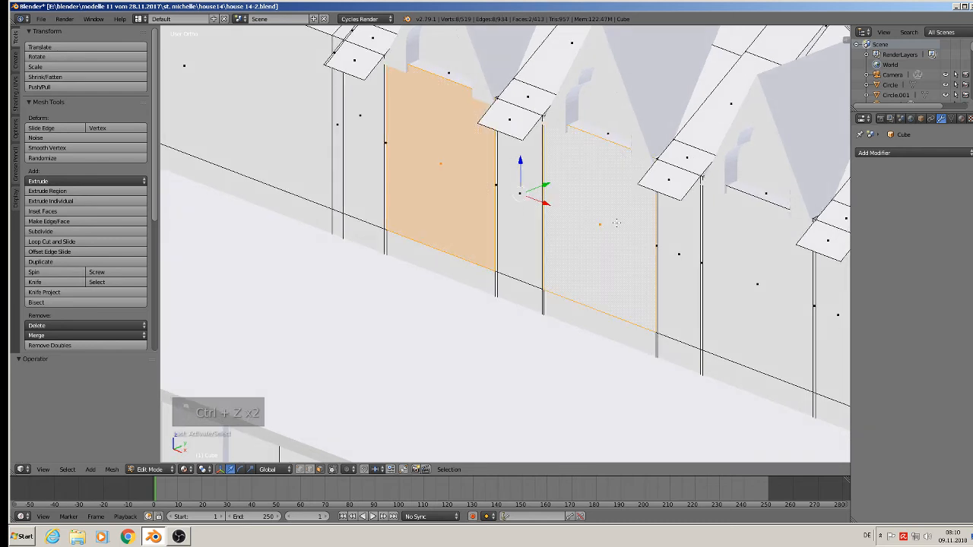
right_click(749, 260, "shift")
middle_click_drag(723, 309, 391, 233, "shift")
right_click(622, 248, "shift")
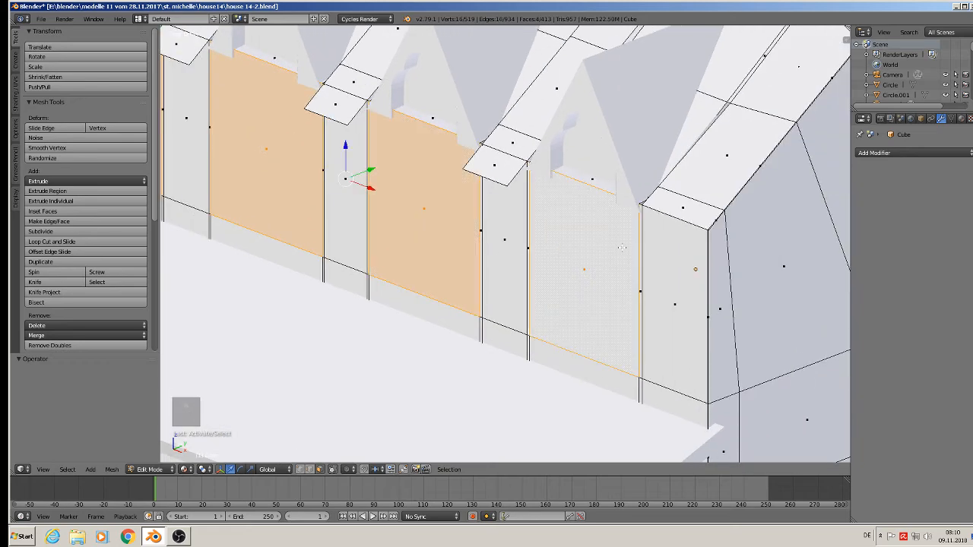
middle_click_drag(216, 207, 494, 226, "shift")
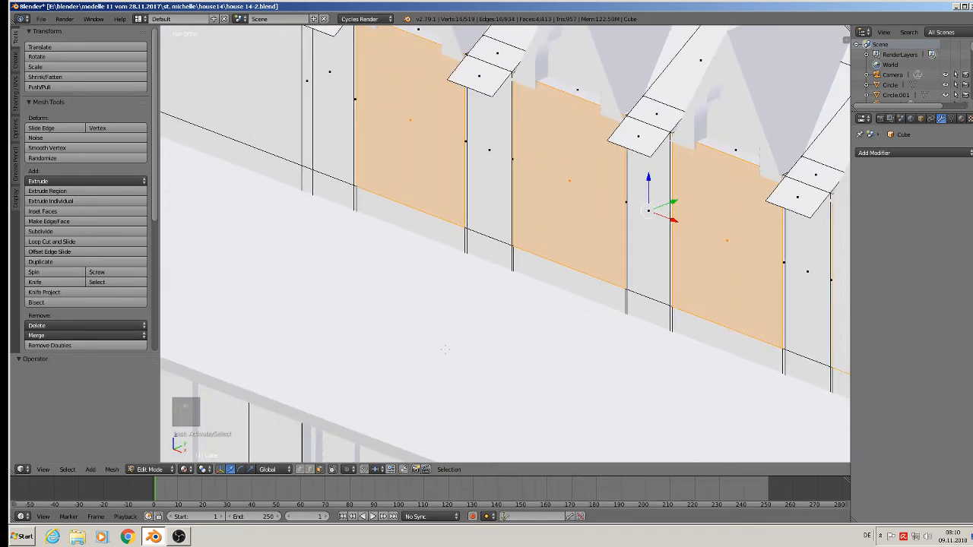
Set the pivot point to Individual Origins and extrude the four wall faces inward in-plane, scaled to 0.797, to outline the windows
left_click(204, 469)
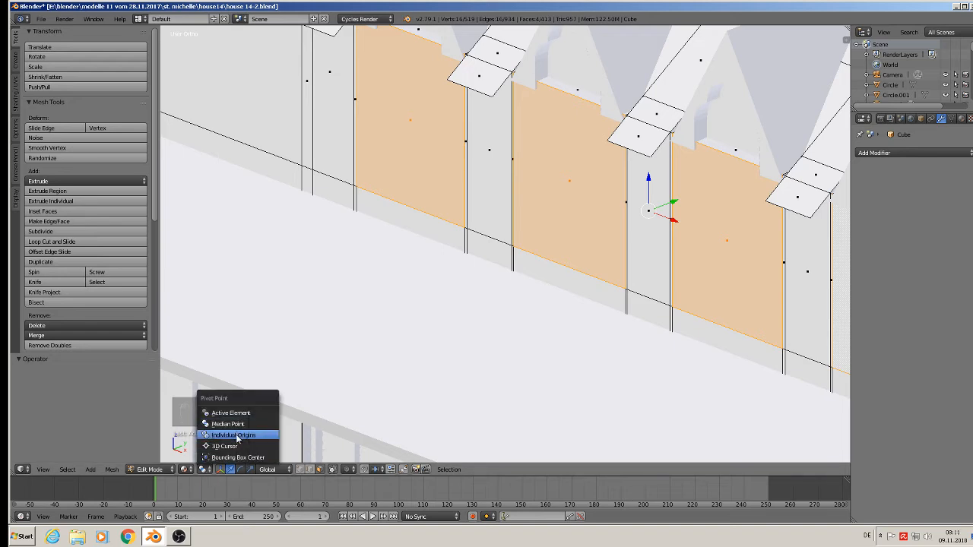
left_click(234, 434)
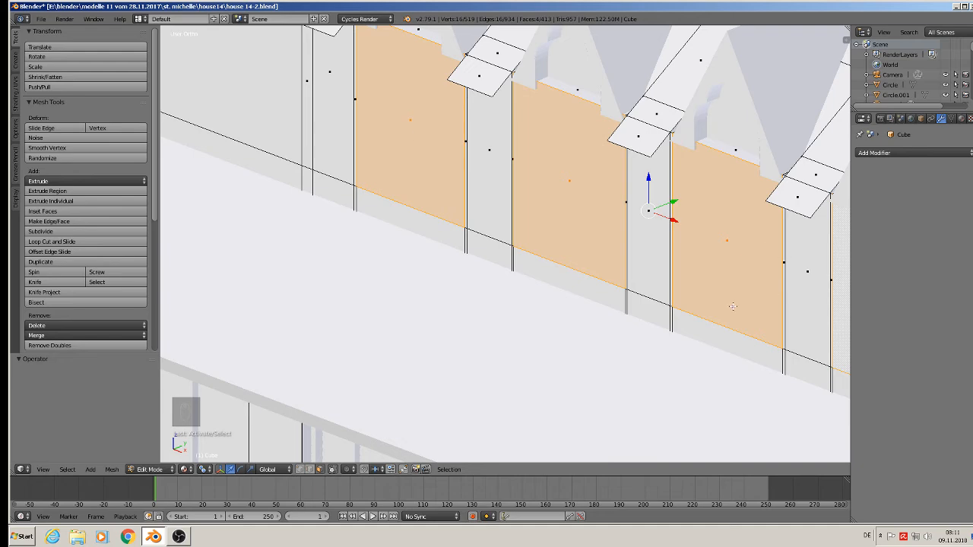
middle_click_drag(732, 306, 448, 239)
key("s")
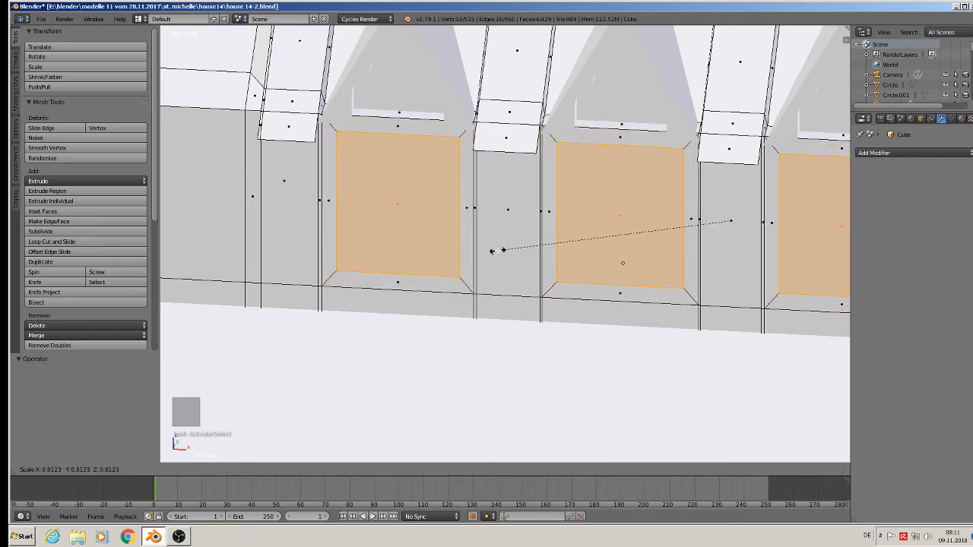
left_click(502, 248)
middle_click_drag(502, 248, 415, 282)
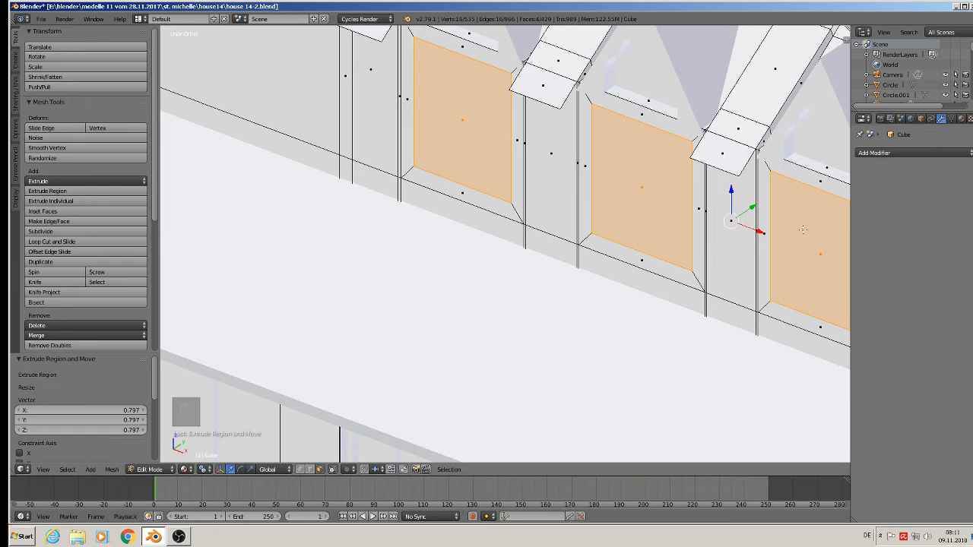
Extrude the four window faces and move them -0.003 along Y to raise the frames from the wall
key("e")
right_click(762, 217)
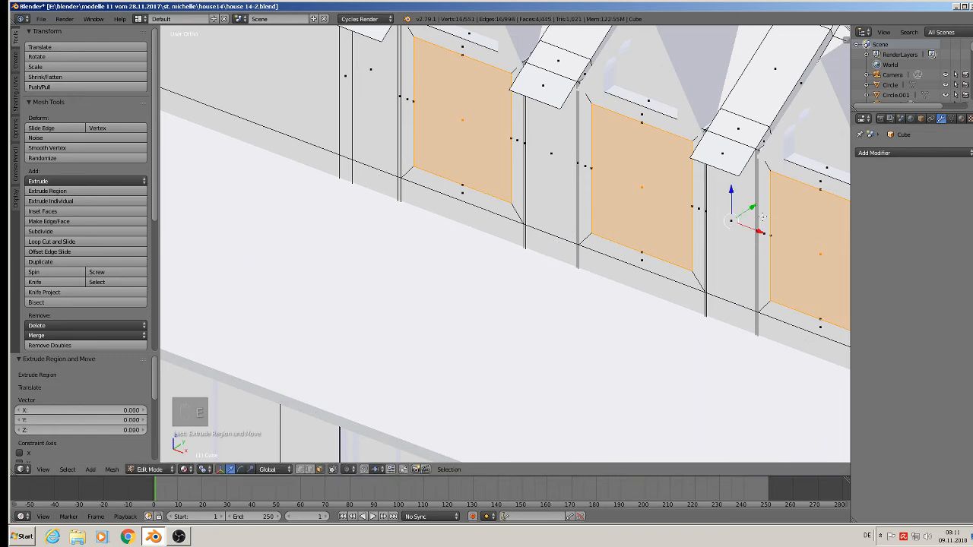
left_click_drag(755, 207, 748, 221)
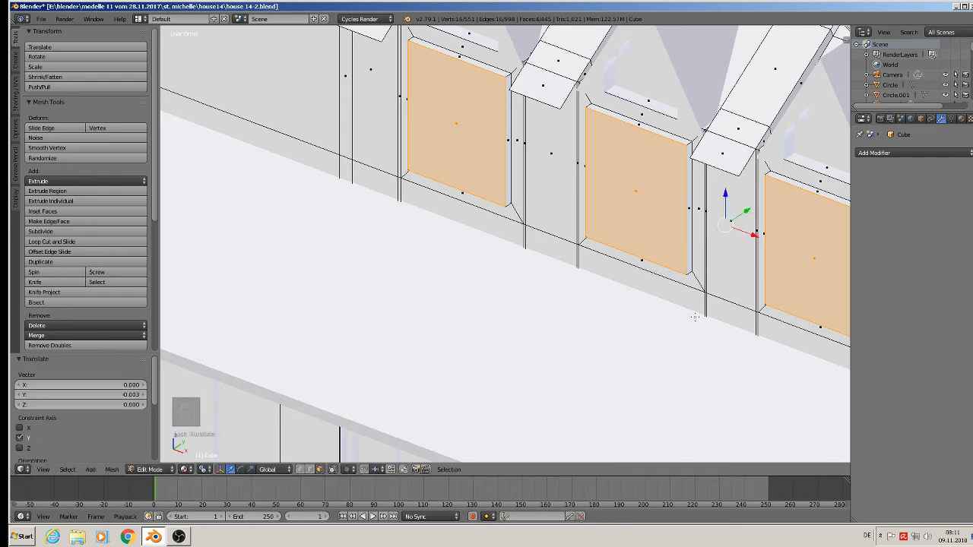
Inset the four raised faces by extruding and scaling to about 0.82, extrude again and recess them 0.003 along Y
key("e")
key("s")
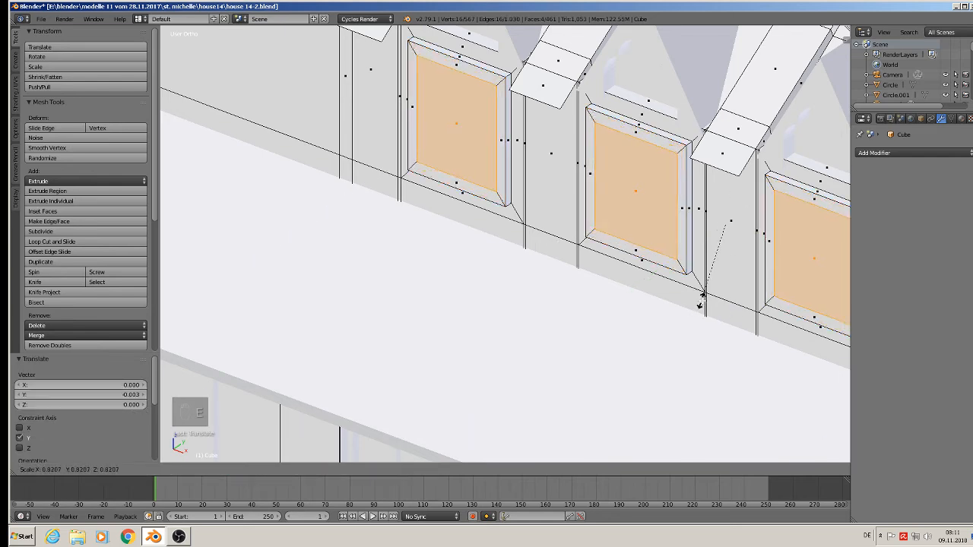
left_click(702, 301)
key("e")
right_click(702, 301)
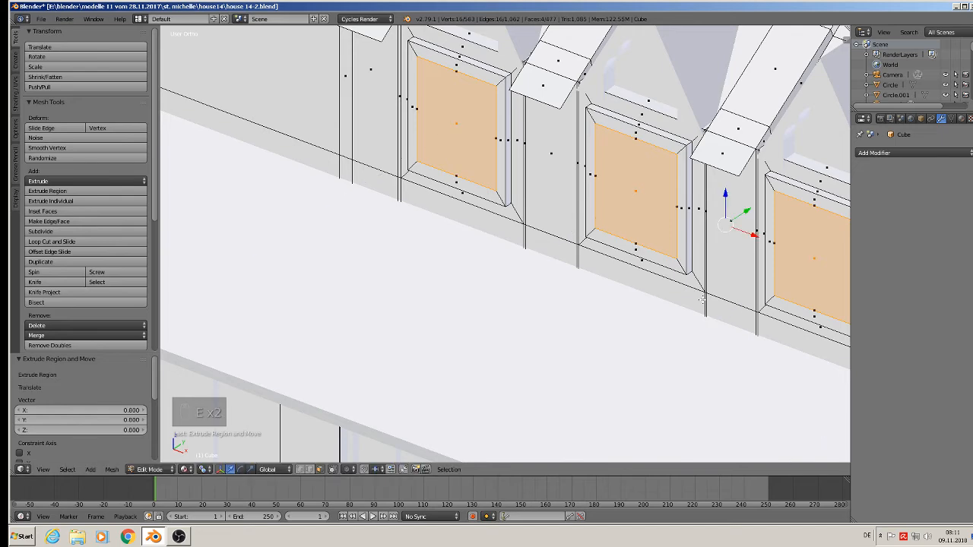
key("g")
key("y")
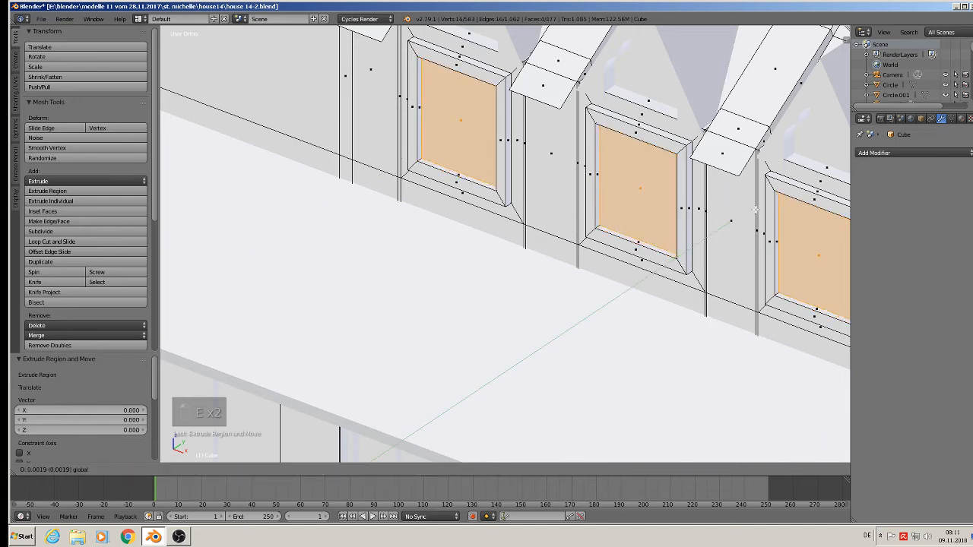
left_click(758, 208)
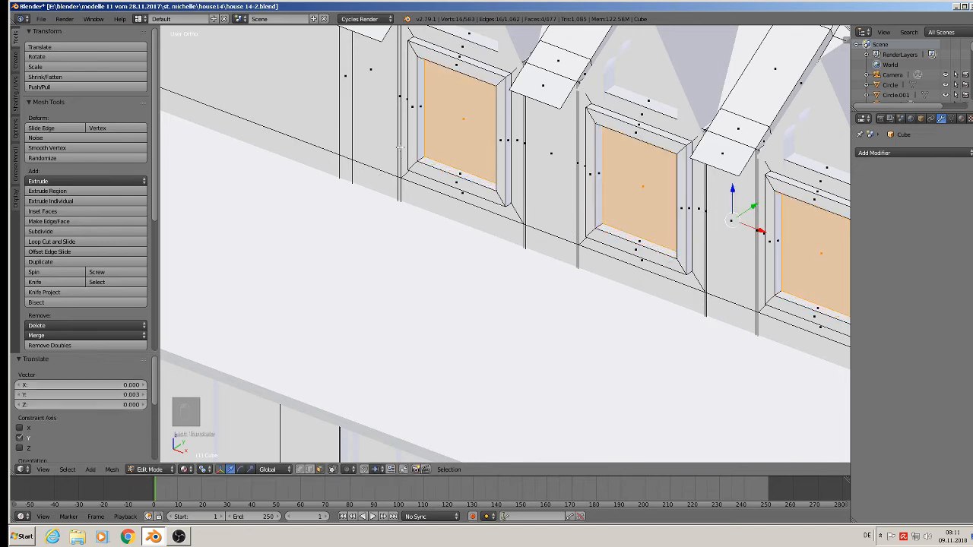
middle_click_drag(381, 172, 427, 215, "shift")
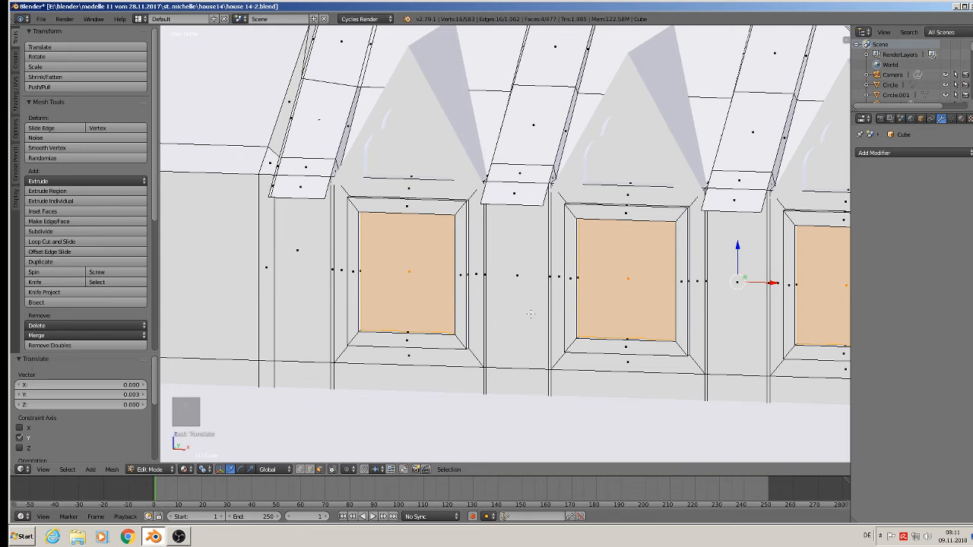
Extrude the four recessed window faces in place and scale them to 0.837 to form an inner frame
key("e")
key("s")
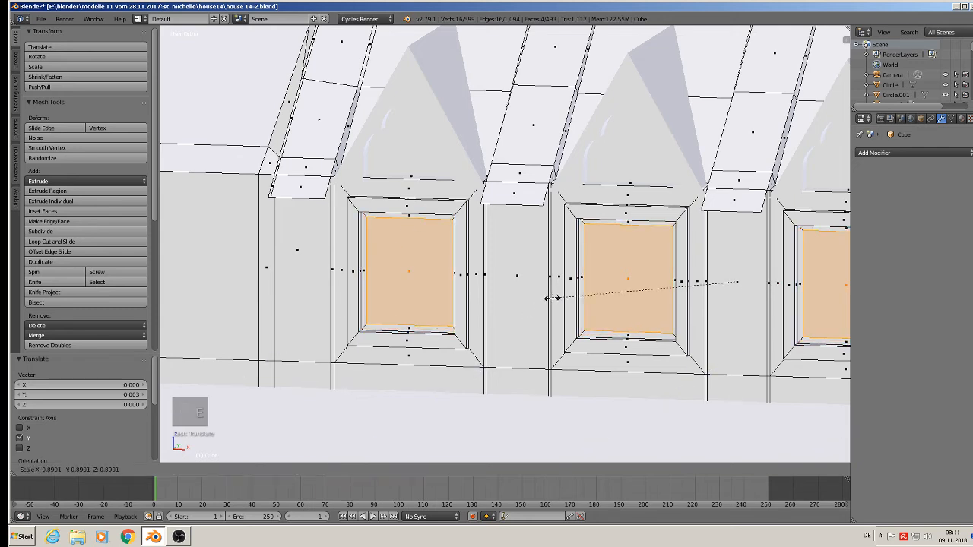
left_click(563, 292)
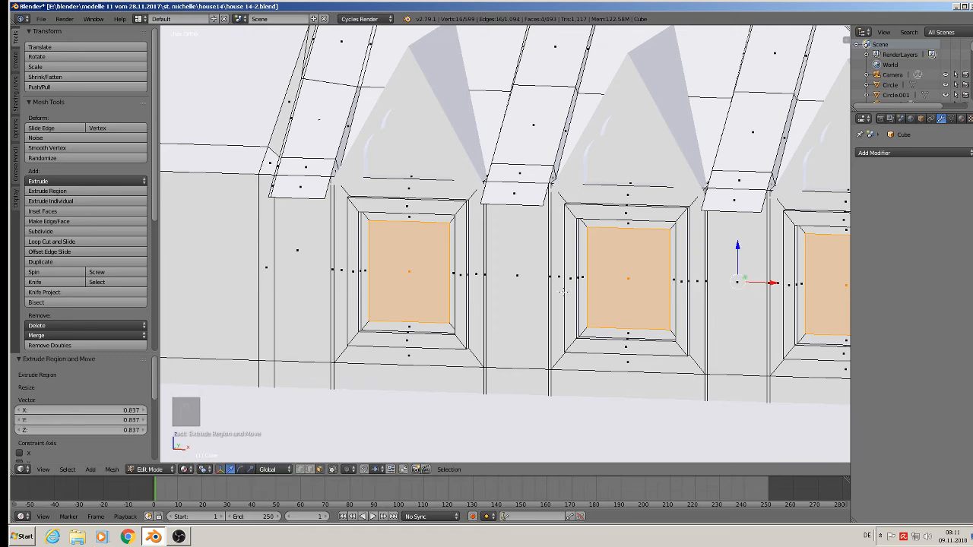
middle_click_drag(565, 292, 431, 260)
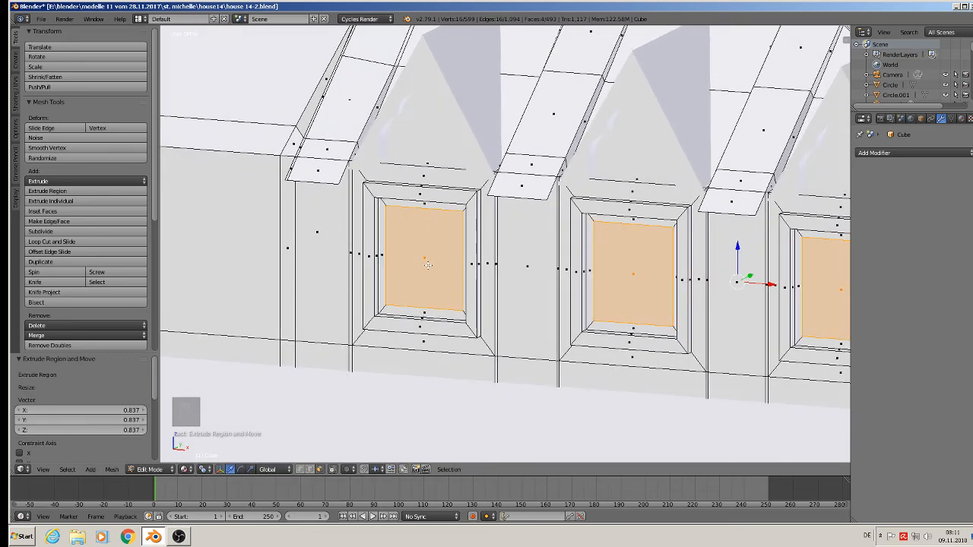
middle_click_drag(413, 272, 421, 327)
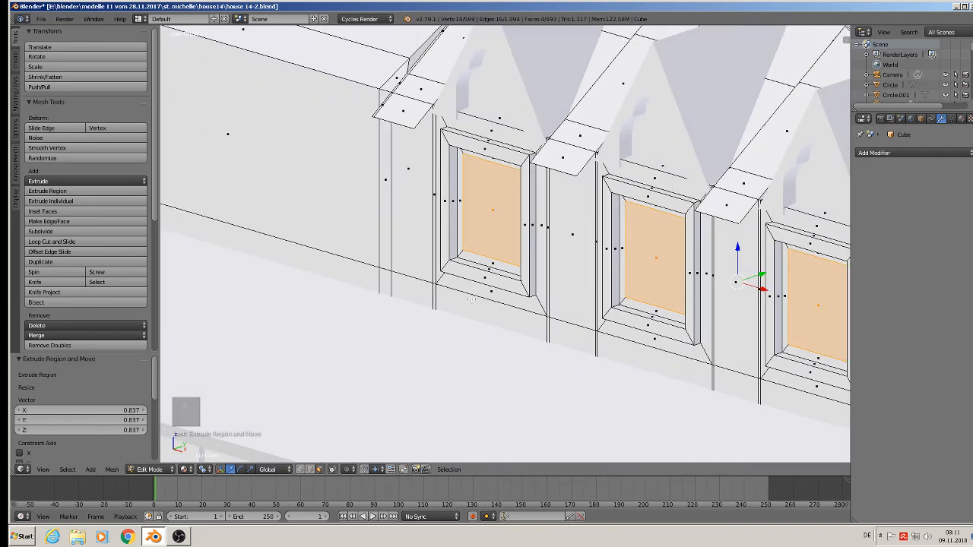
middle_click_drag(471, 300, 383, 310, "shift")
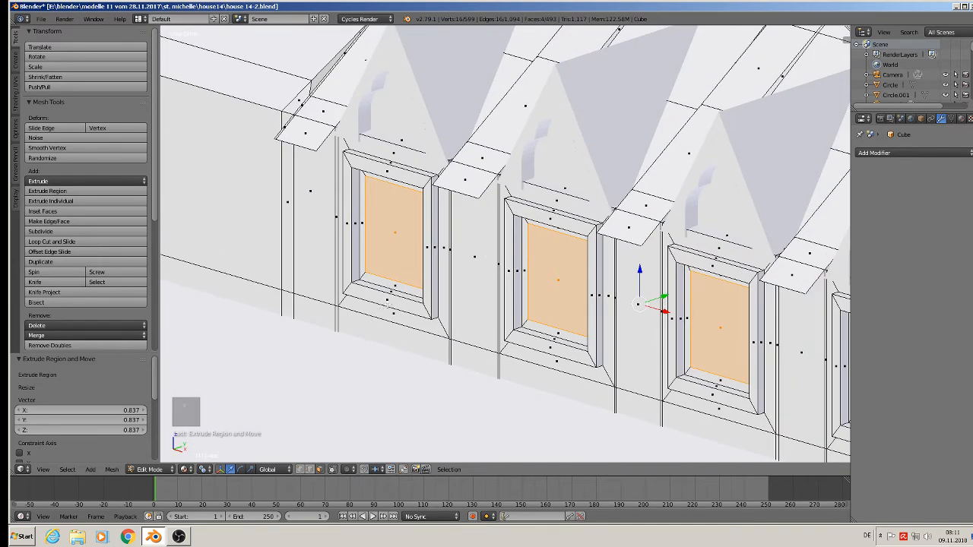
Extrude the inner window faces twice, recessing them 0.001 and 0.002 along Y
key("e")
right_click(399, 301)
left_click_drag(662, 297, 666, 295)
key("e")
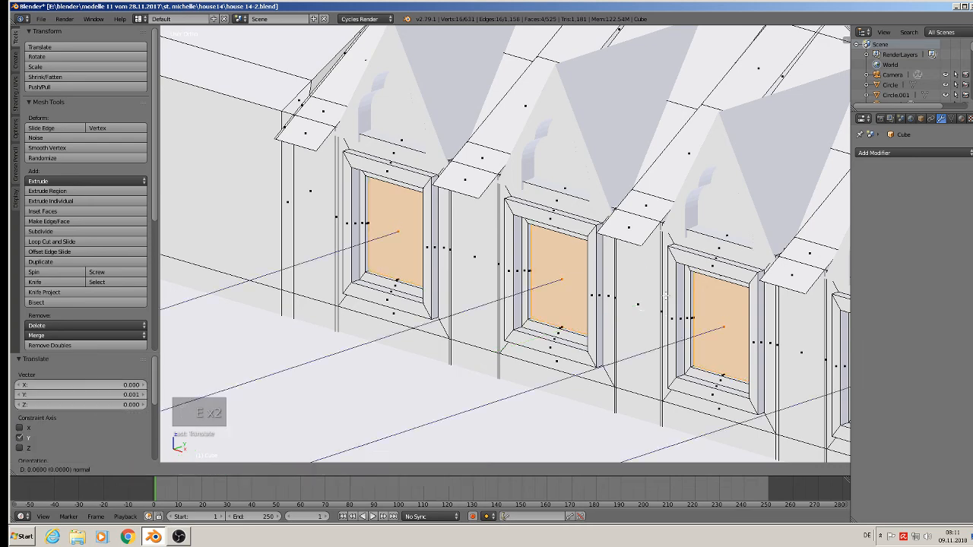
left_click(670, 294)
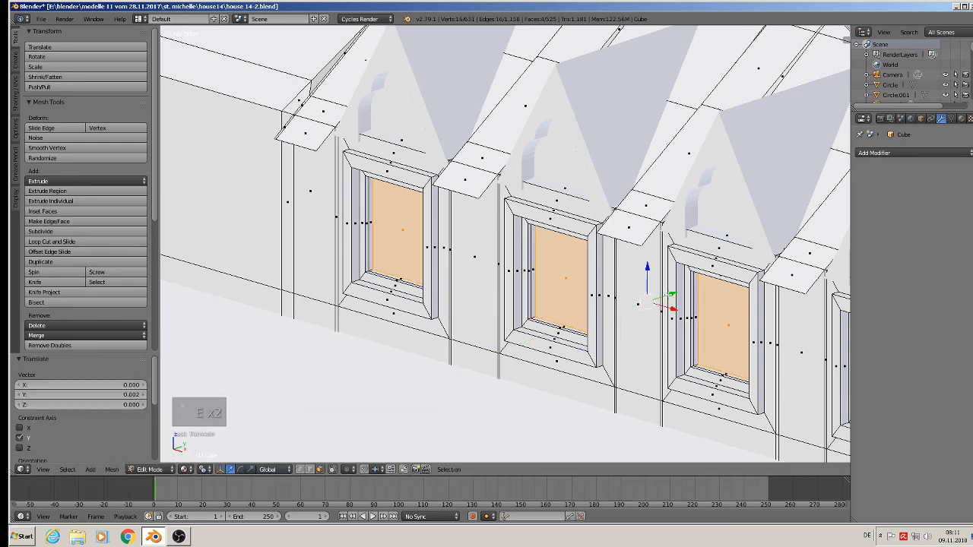
Switch to edge selection and fill the inner edge loops of the first two windows with pane faces
scroll(431, 279, "up", 5)
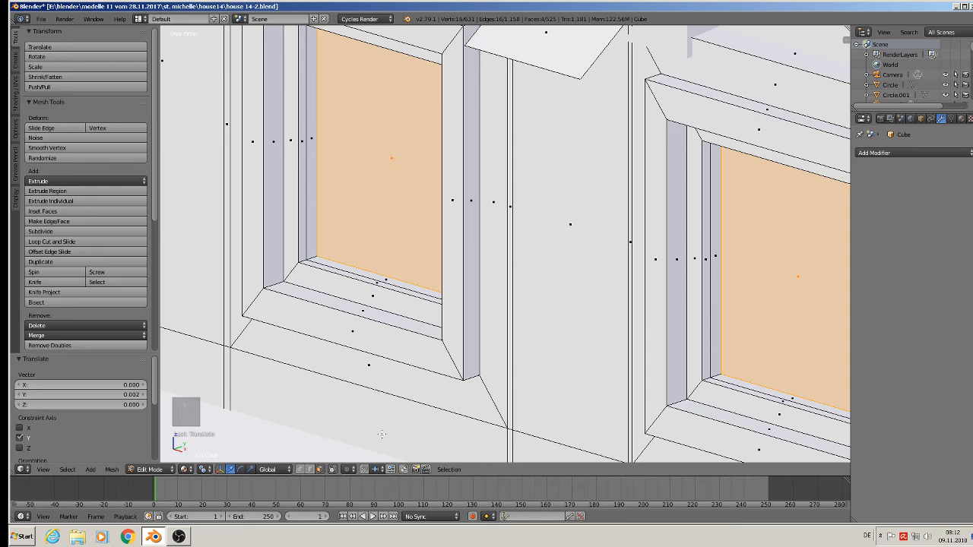
left_click(309, 469)
right_click(322, 262, "alt")
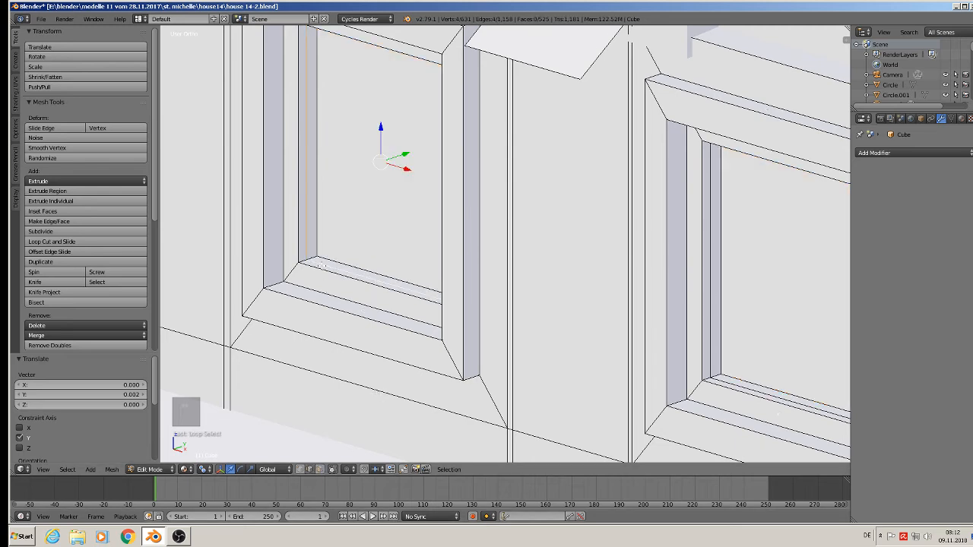
key("f")
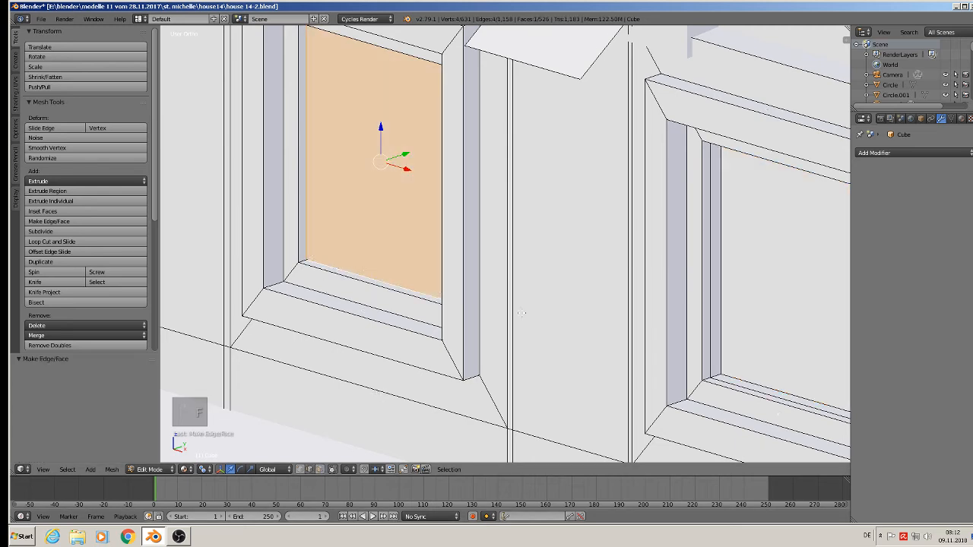
middle_click_drag(565, 337, 306, 254, "shift")
right_click(476, 297, "alt")
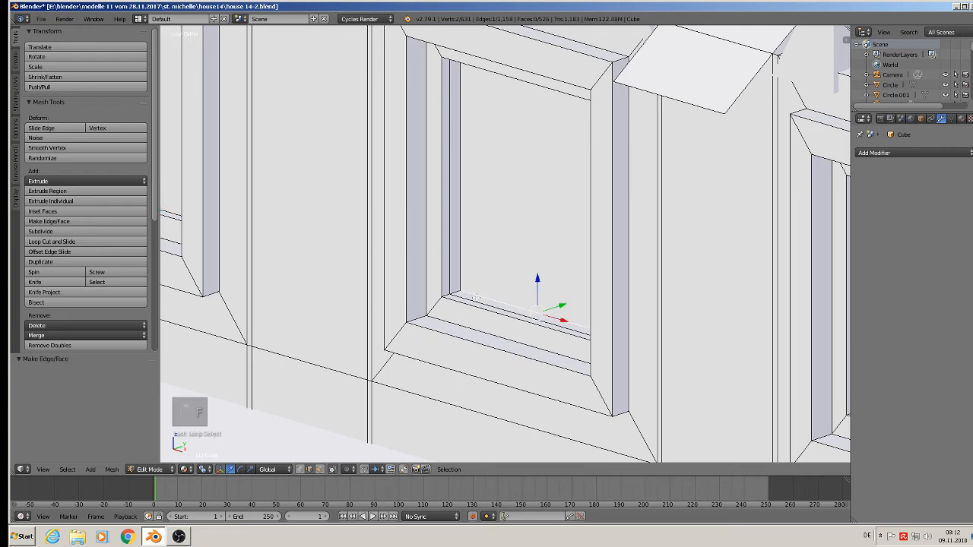
right_click(471, 301, "alt")
key("f")
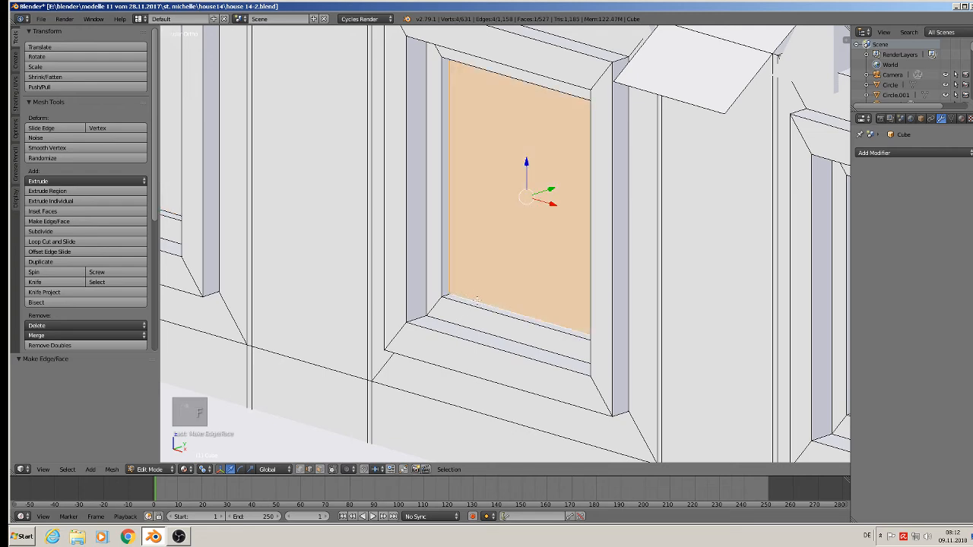
Fill the inner edge loops of the third and fourth windows with pane faces
scroll(475, 301, "down", 3)
middle_click_drag(474, 302, 244, 281, "shift")
right_click(493, 325, "alt")
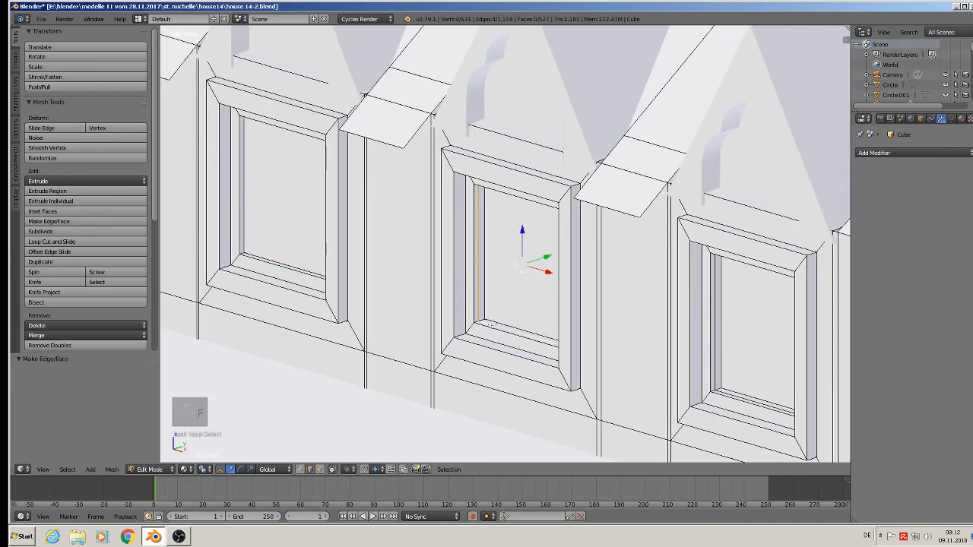
key("f")
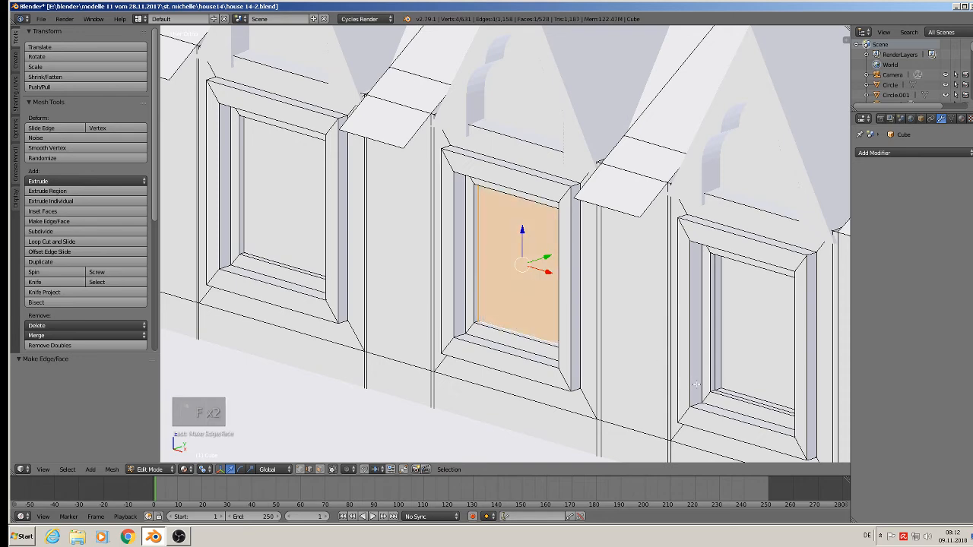
right_click(746, 400, "alt")
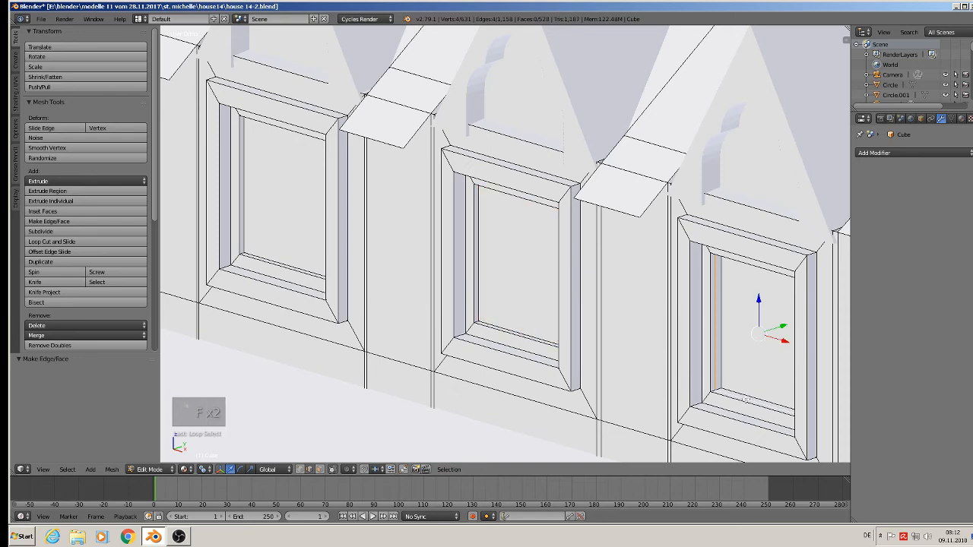
key("f")
Add a two-cut loop cut through the upper frame of the first window without sliding it
scroll(701, 397, "down", 5)
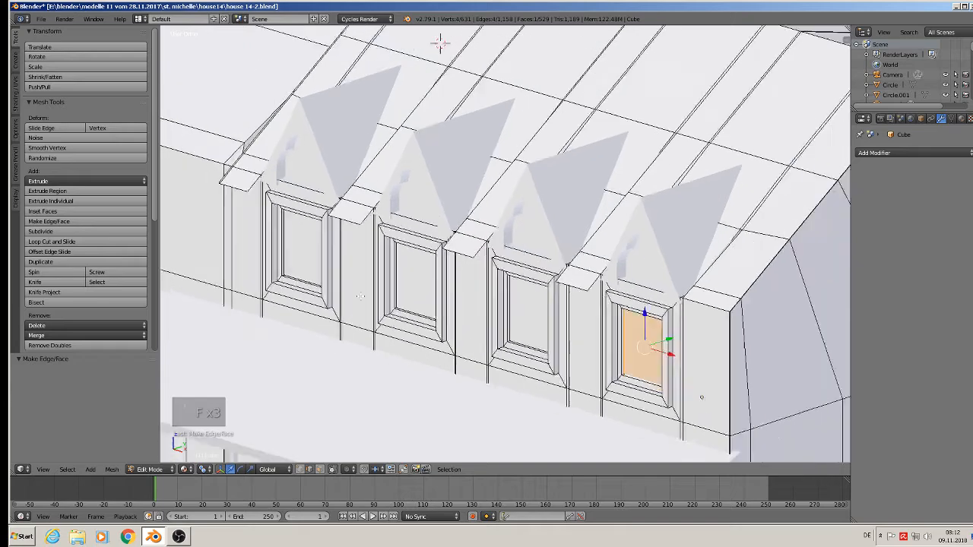
scroll(361, 296, "down", 1)
middle_click_drag(308, 287, 392, 74, "shift")
scroll(403, 243, "up", 2)
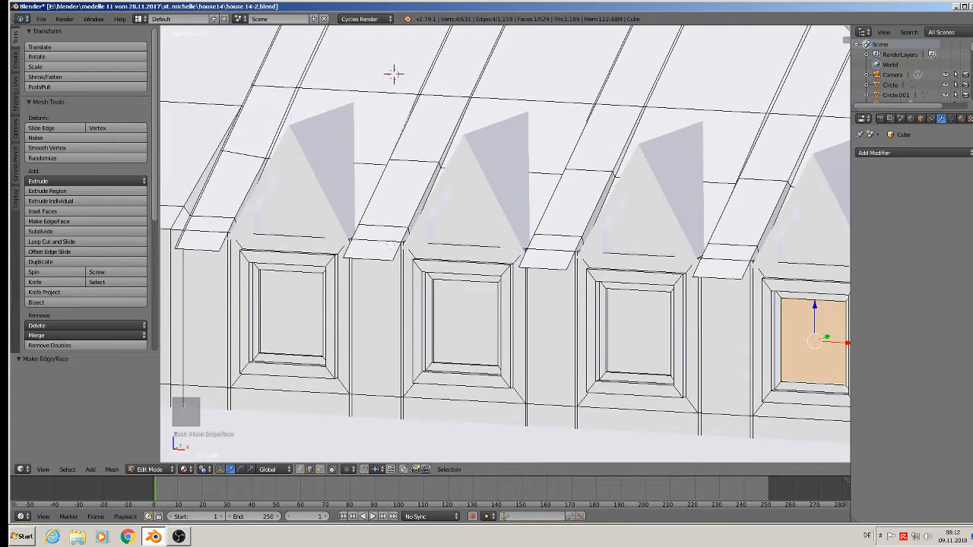
scroll(393, 74, "up", 2)
scroll(521, 189, "up", 3)
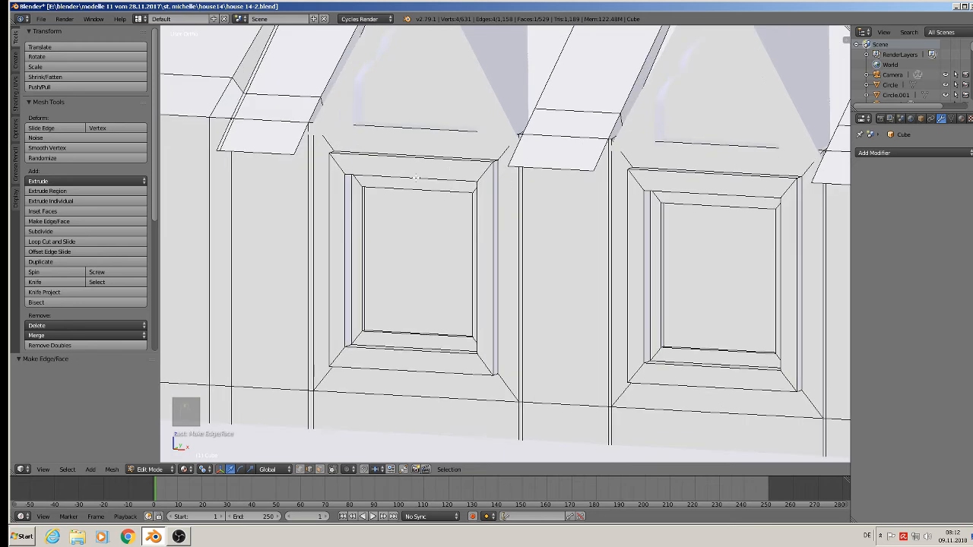
key("ctrl+r")
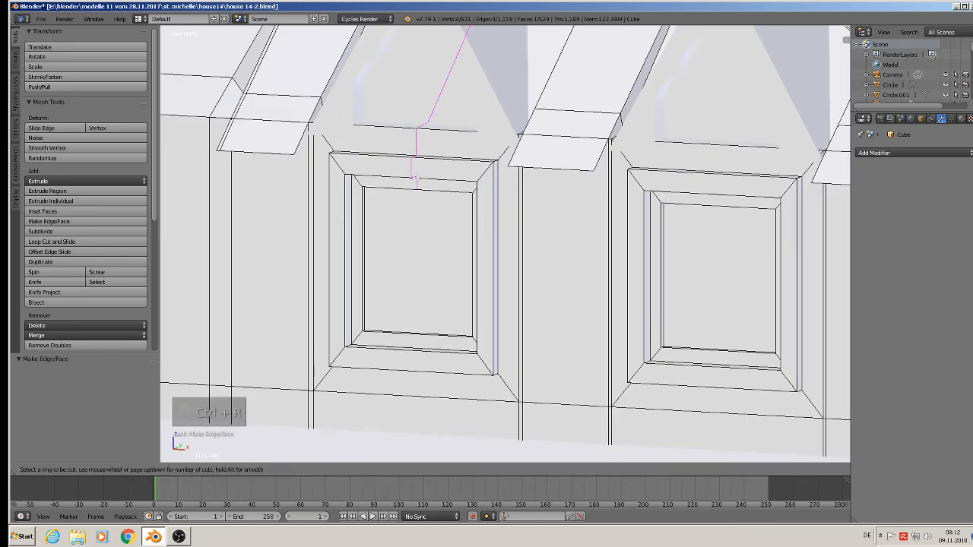
scroll(416, 178, "up", 1)
left_click(416, 178)
right_click(416, 178)
middle_click_drag(416, 178, 452, 189)
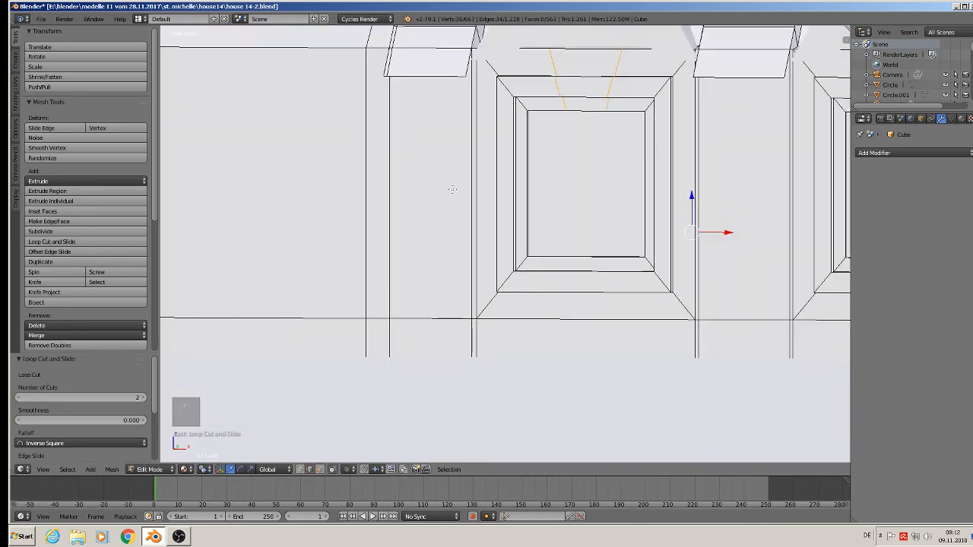
Scale the two new edge loops by 2.037 along X
key("s")
key("x")
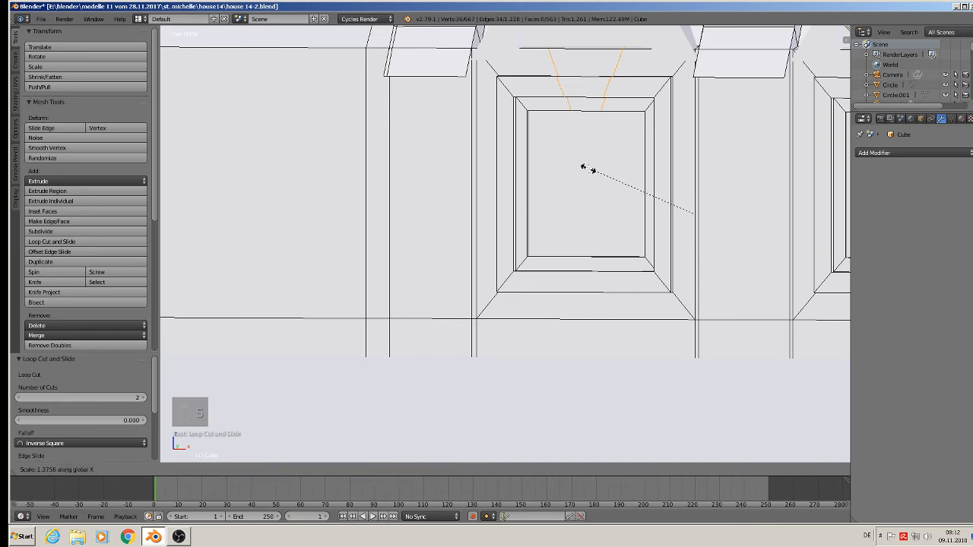
left_click(532, 164)
Switch to face selection and select the thin underside face of the first window's upper inner frame
scroll(561, 153, "down", 2)
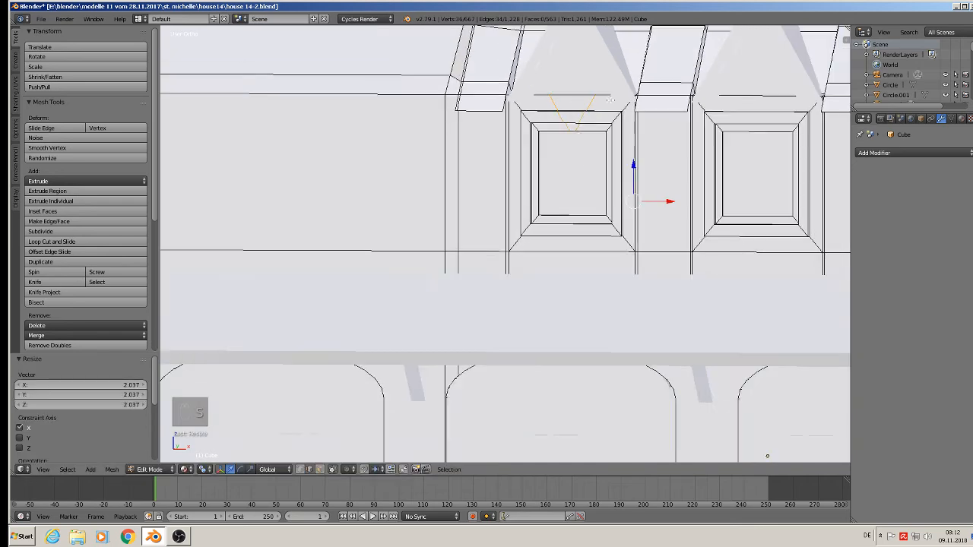
scroll(610, 99, "down", 3)
middle_click_drag(612, 114, 472, 301, "shift")
scroll(462, 293, "up", 3)
scroll(366, 367, "up", 3)
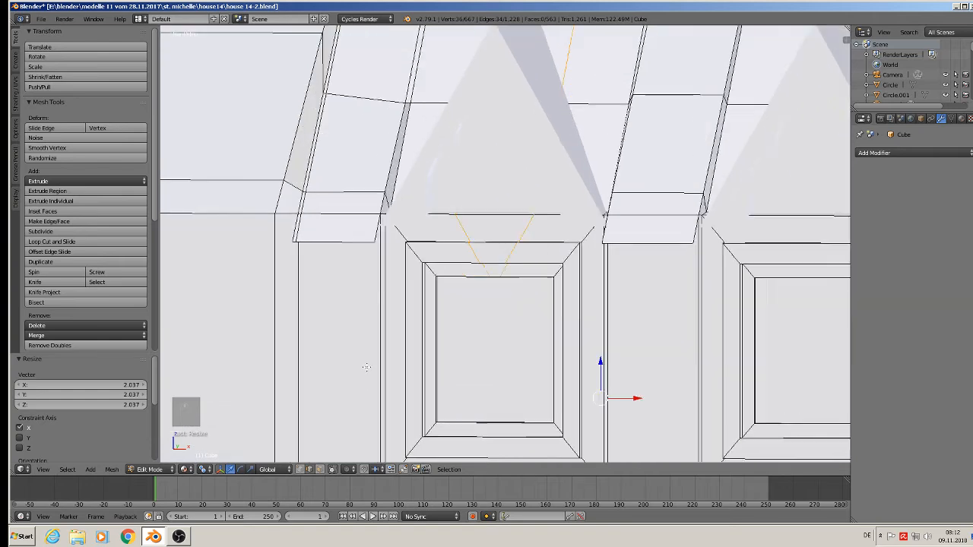
scroll(443, 340, "up", 4)
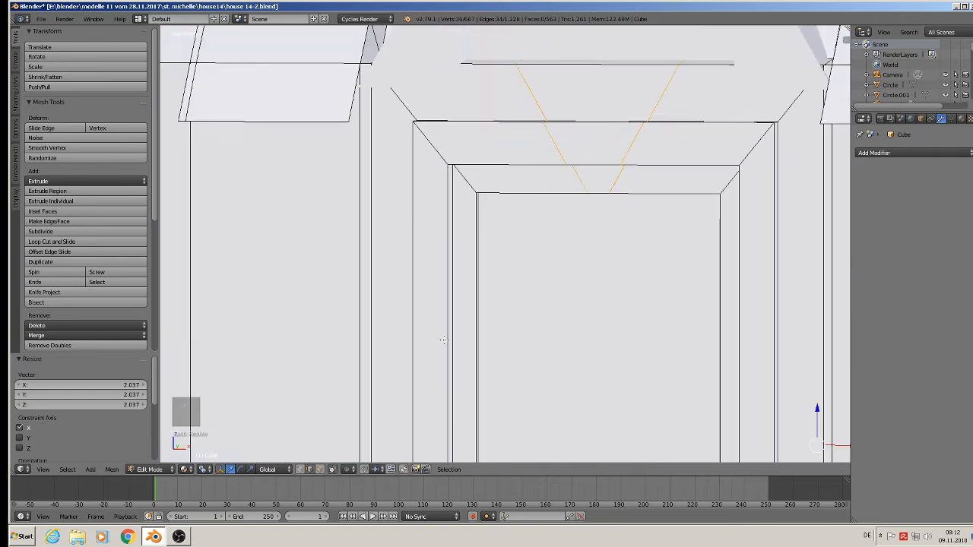
left_click(320, 469)
middle_click_drag(560, 292, 439, 203)
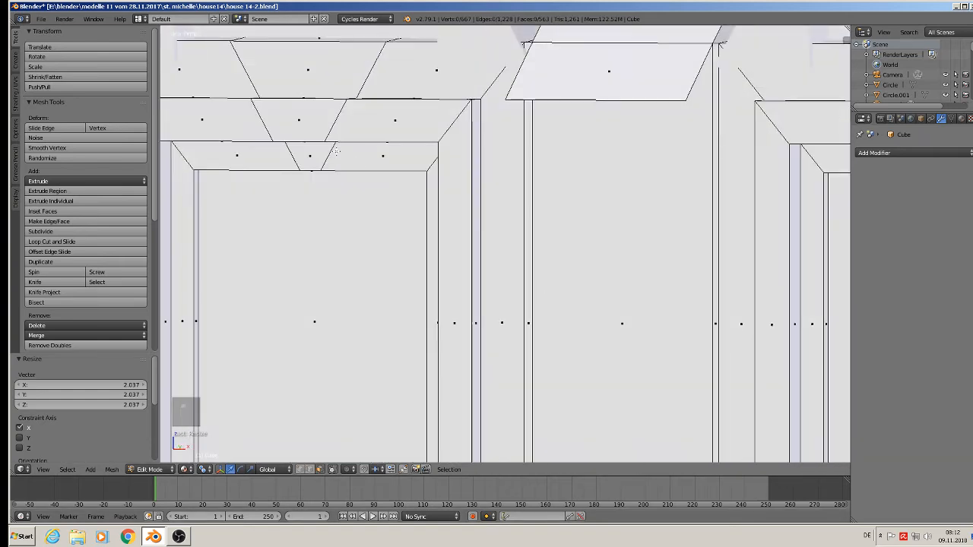
right_click(318, 158)
middle_click_drag(340, 194, 309, 179)
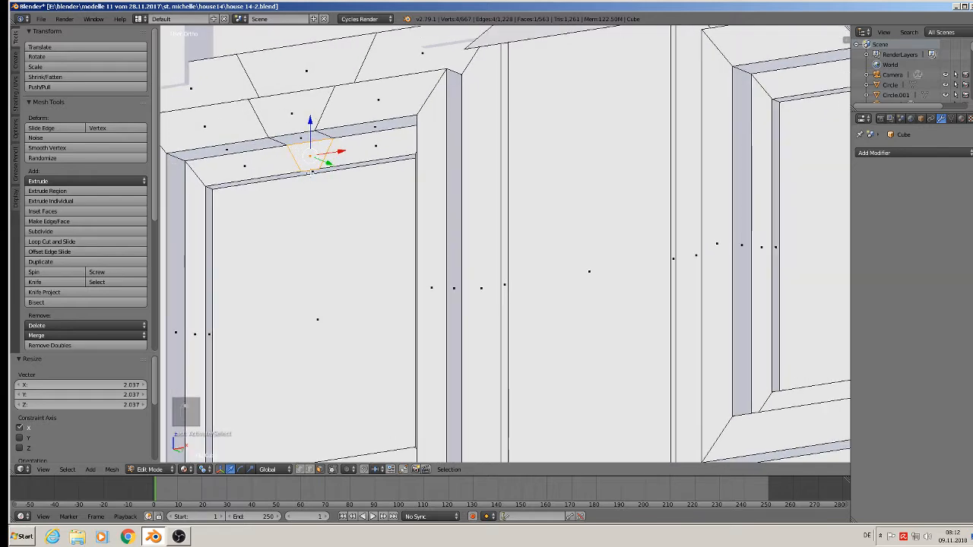
scroll(310, 172, "up", 3)
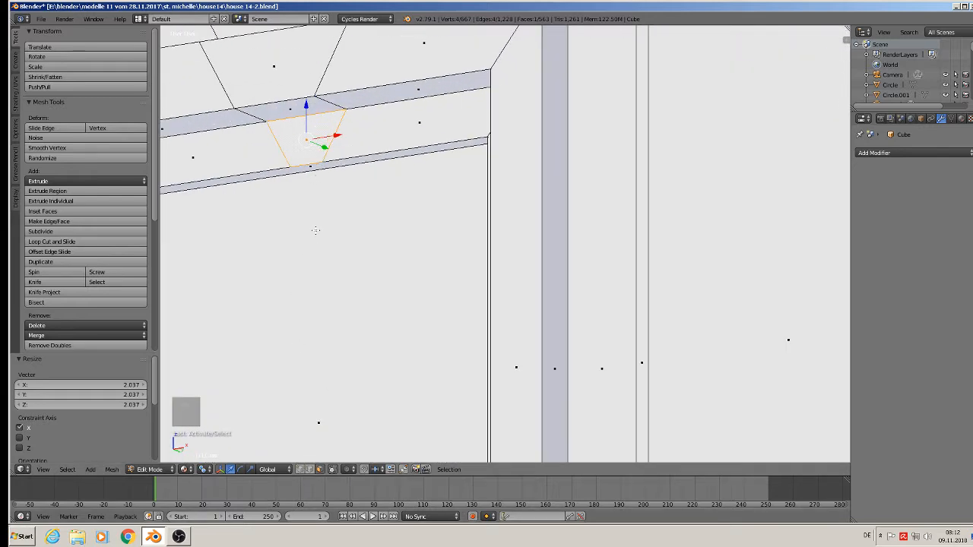
scroll(319, 217, "up", 3)
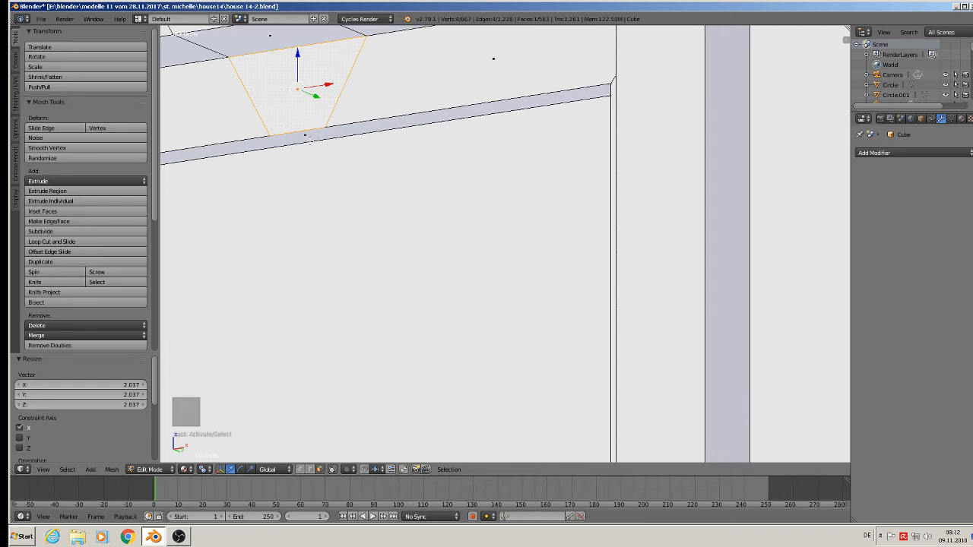
right_click(308, 138)
middle_click_drag(327, 158, 381, 160)
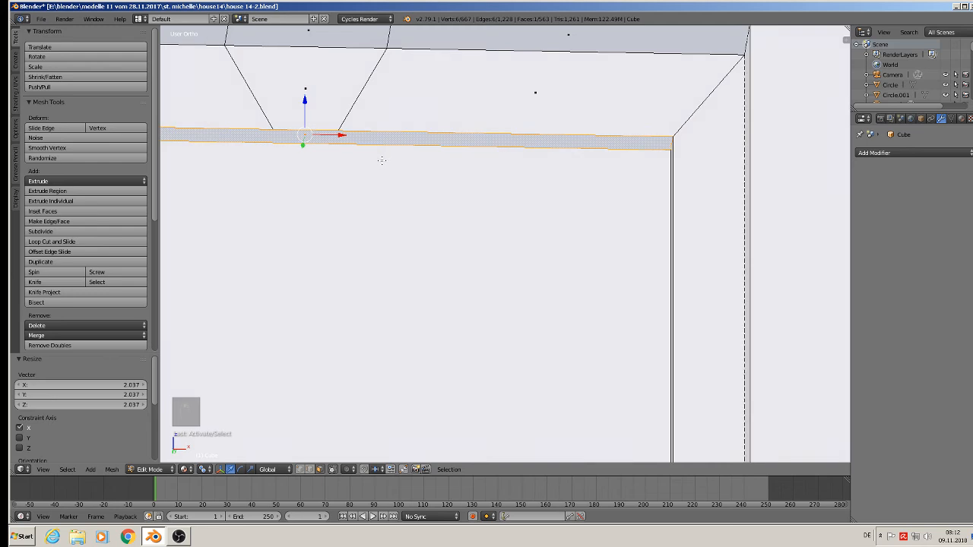
key("ctrl+r")
scroll(383, 146, "up", 2)
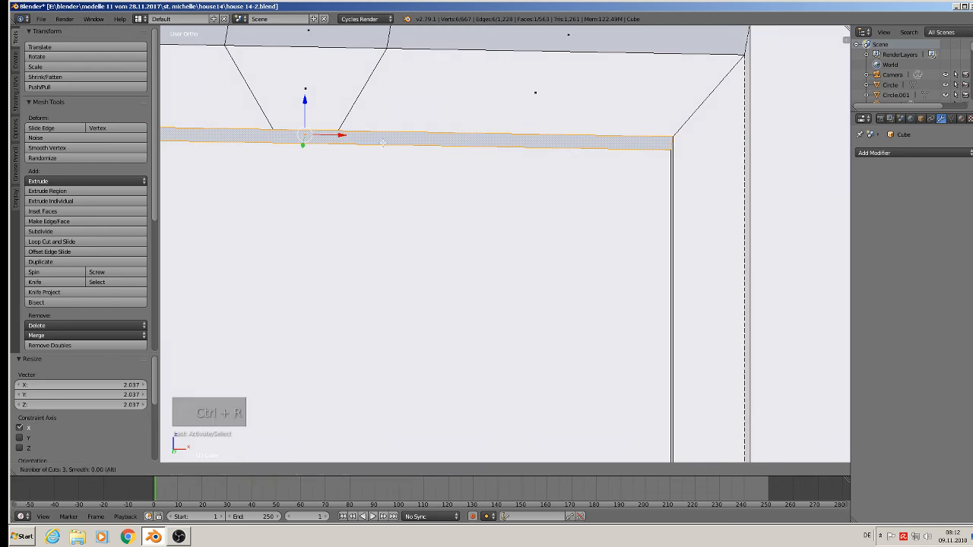
right_click(380, 143)
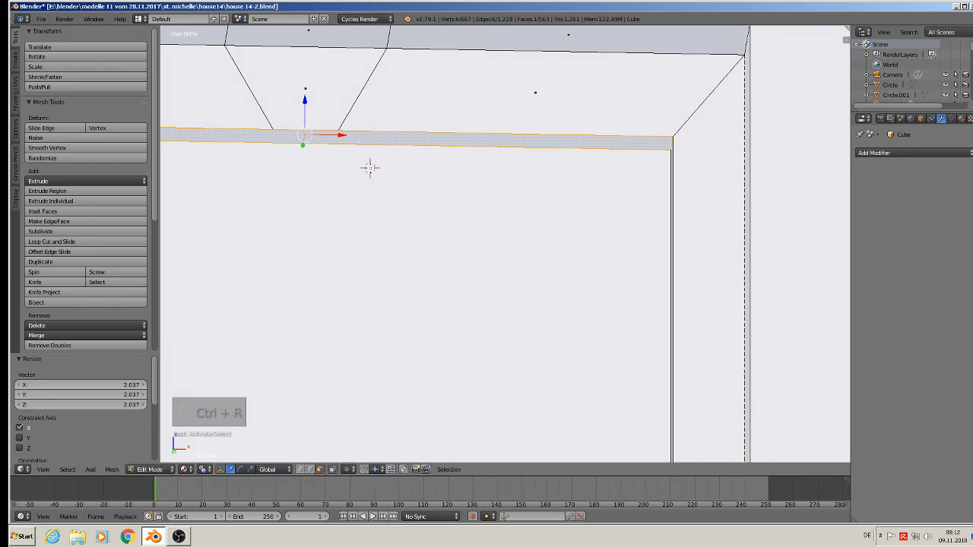
key("a")
Knife two short cuts across the thin underside face, starting at the lower ends of the two slanted frame edges
left_click(38, 282)
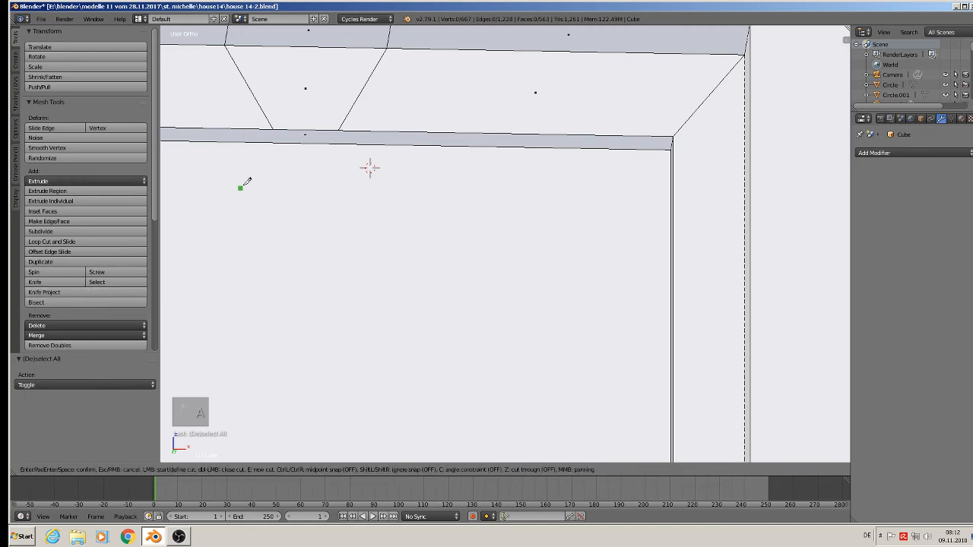
left_click(273, 128)
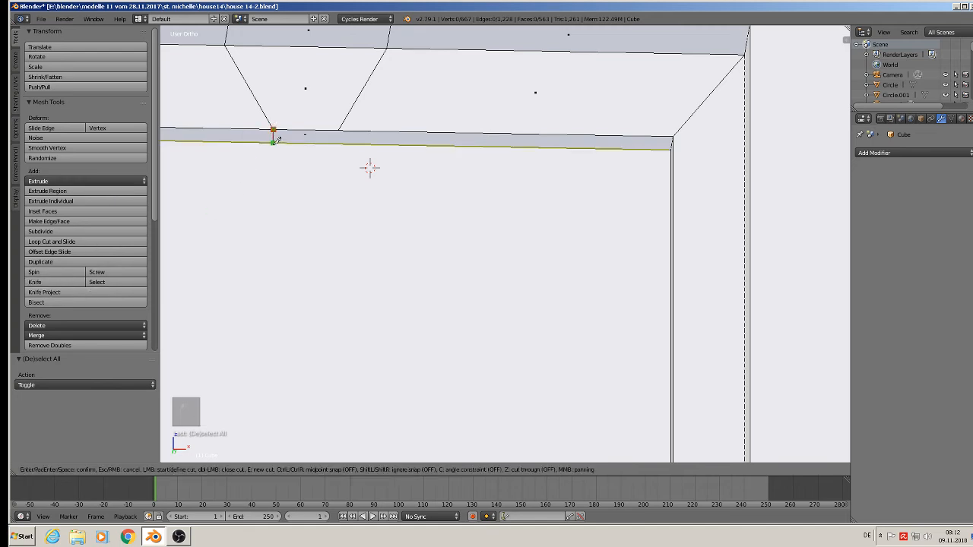
left_click(271, 145)
key("Return")
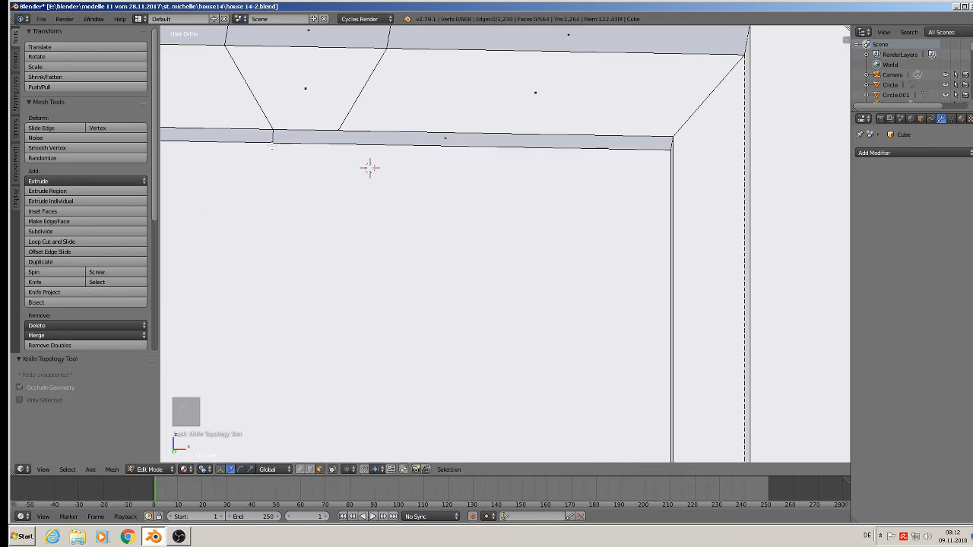
left_click(54, 283)
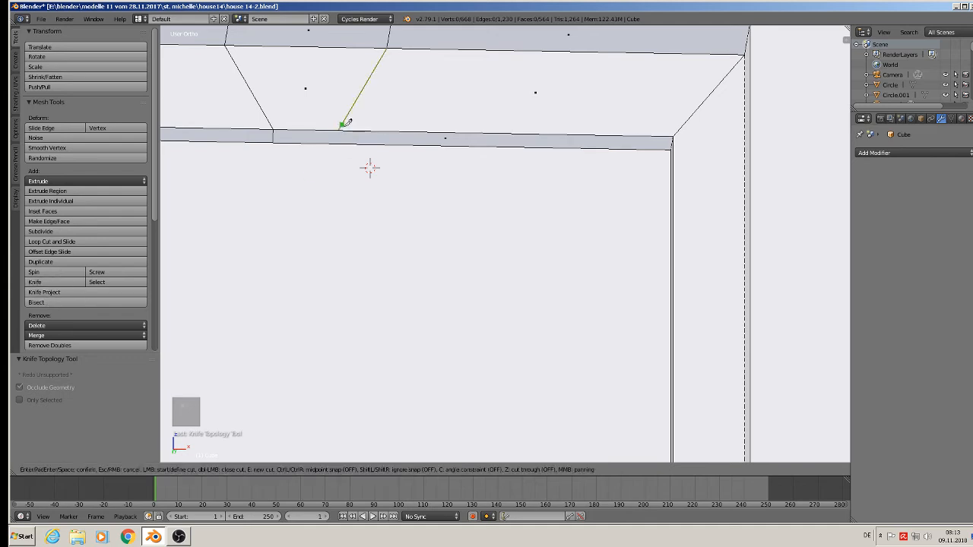
left_click(338, 131)
left_click(339, 144)
key("Return")
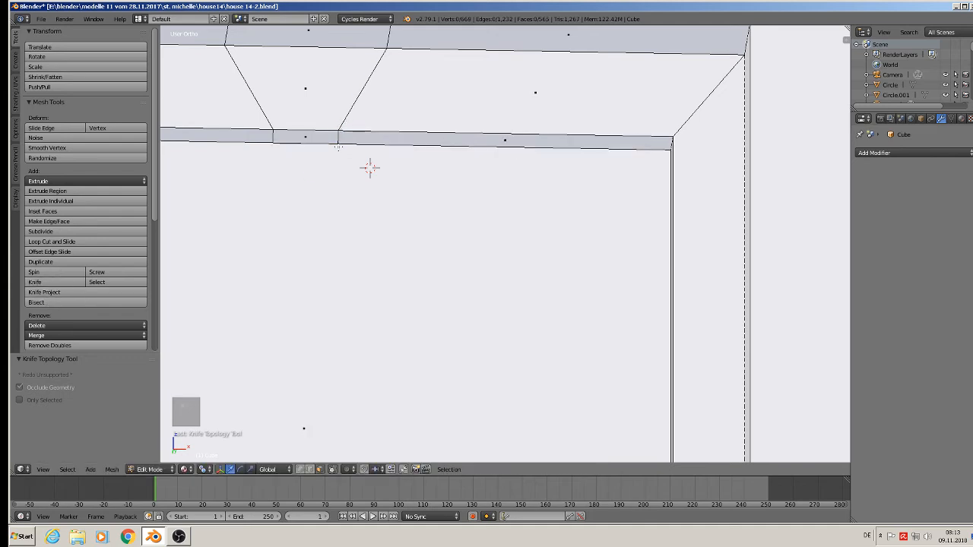
Extrude the small face between the knife cuts -0.027 along Z to form a vertical bar in the first window
right_click(306, 138)
scroll(322, 196, "down", 2)
middle_click_drag(319, 203, 443, 171)
scroll(328, 284, "down", 5)
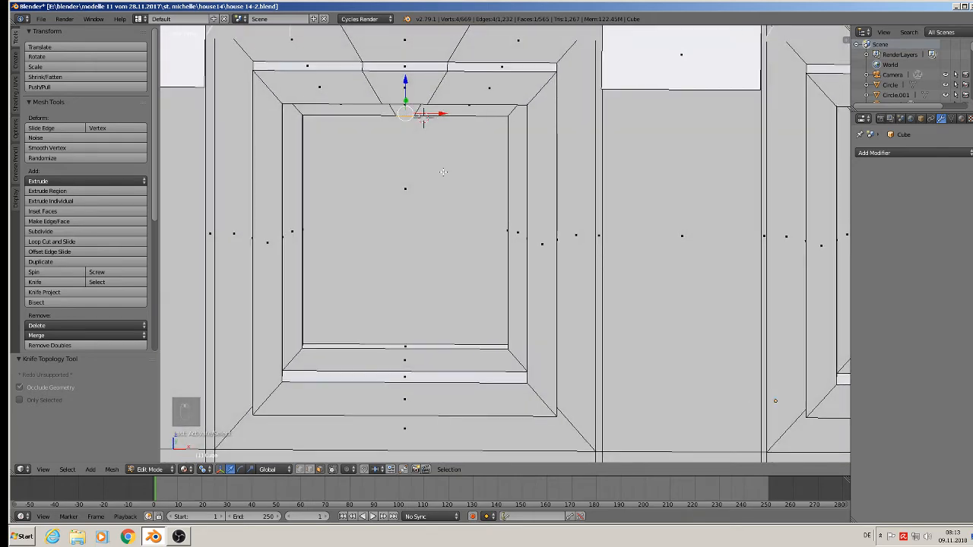
key("e")
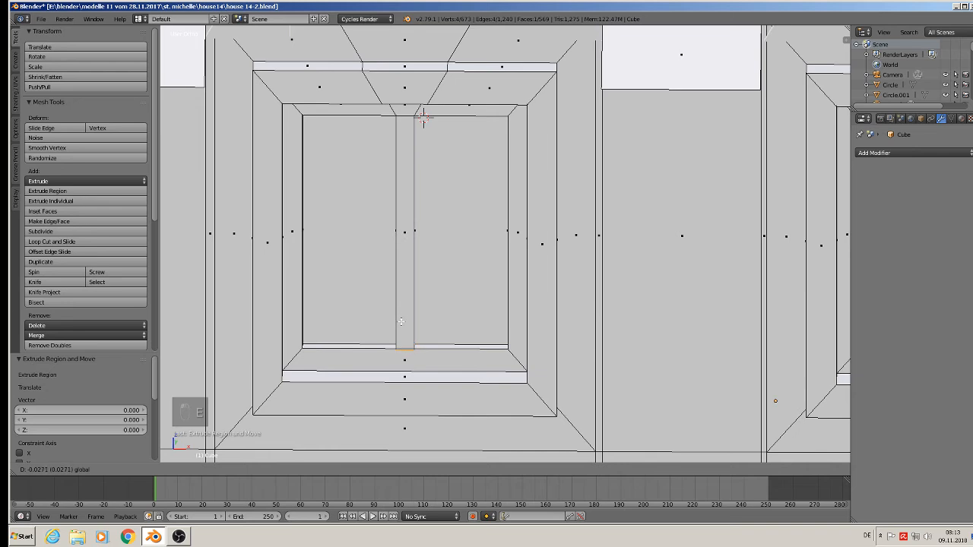
left_click(400, 321)
Select the vertical bar's faces and duplicate them 0.060 along X into the middle of the second window
scroll(401, 319, "up", 2)
middle_click_drag(400, 319, 375, 312)
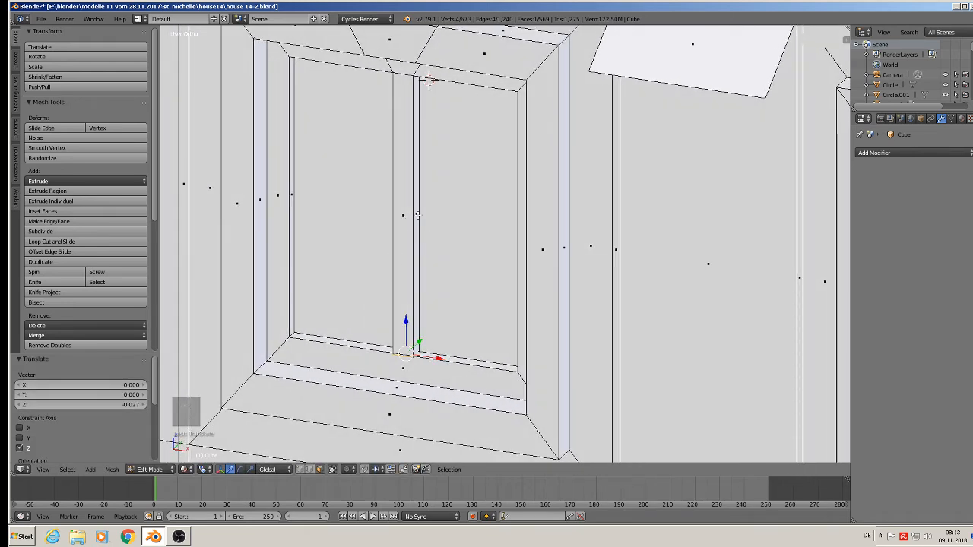
right_click(417, 216, "alt")
scroll(418, 220, "down", 4)
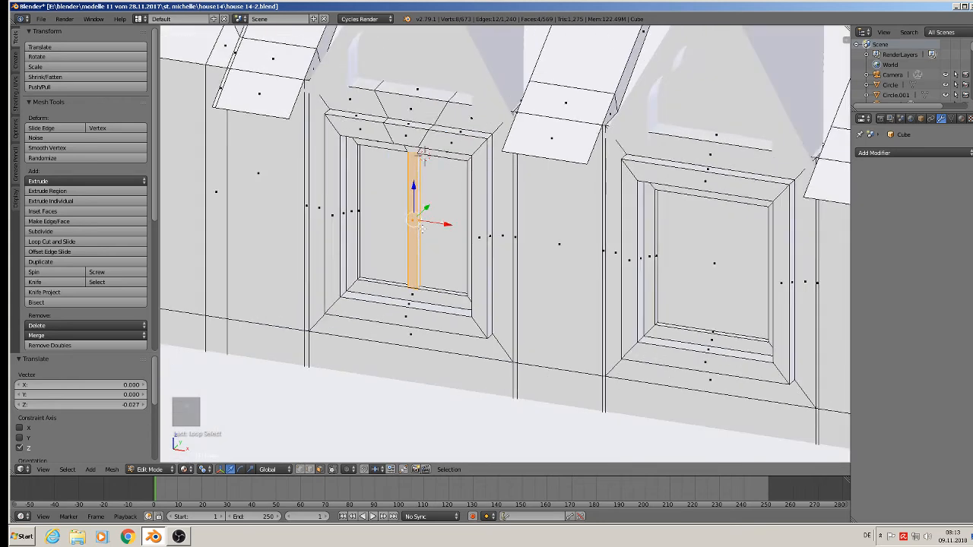
key("shift+d")
key("x")
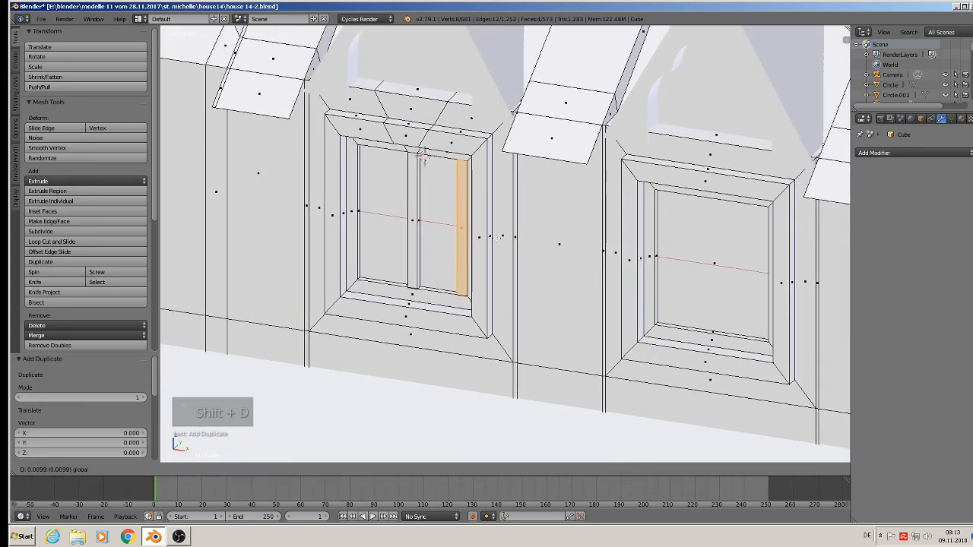
left_click(745, 287)
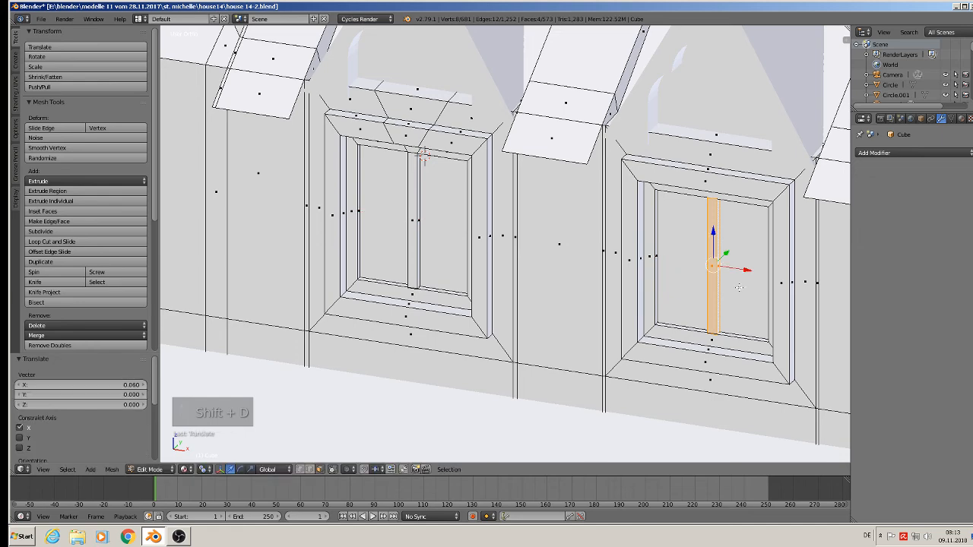
Duplicate the vertical window bar along X into the middle of the third and fourth windows, and leave edit mode
middle_click_drag(745, 287, 485, 279, "shift")
scroll(484, 279, "down", 3)
scroll(484, 279, "down", 1)
key("shift+d")
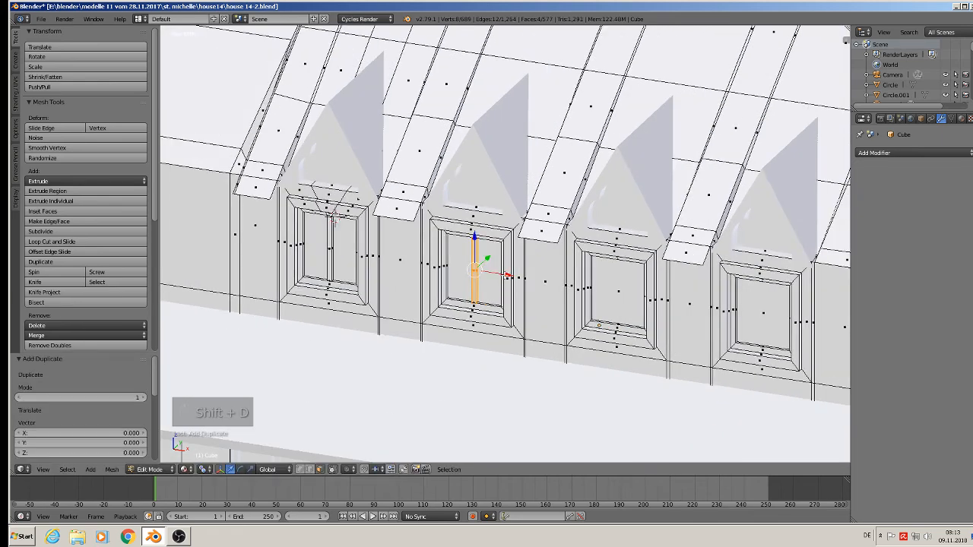
left_click(648, 306)
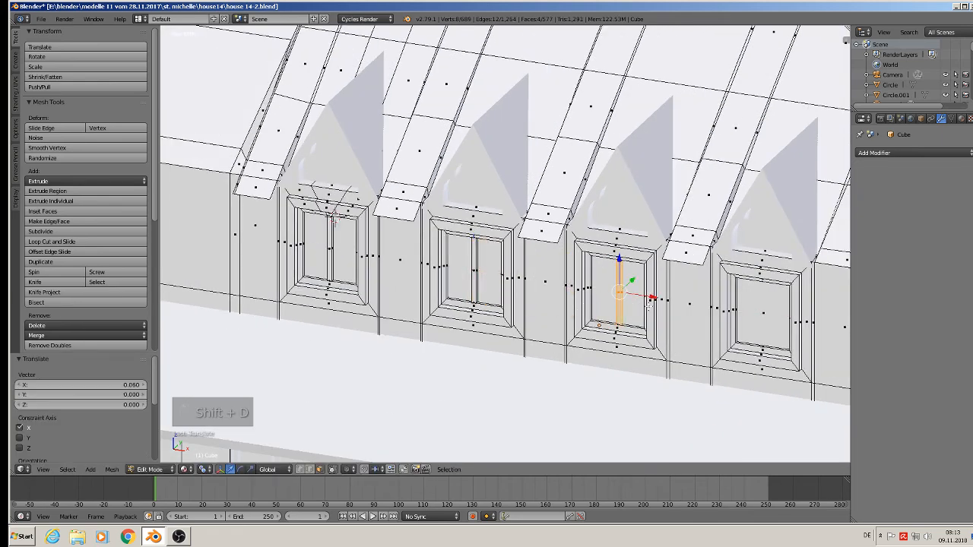
key("shift+d")
key("x")
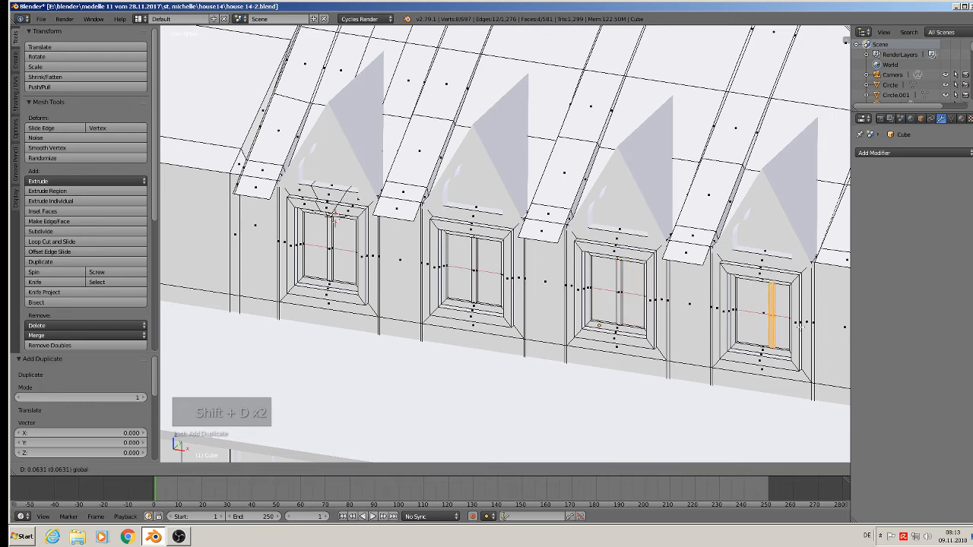
left_click(793, 325)
scroll(663, 296, "down", 2)
key("Tab")
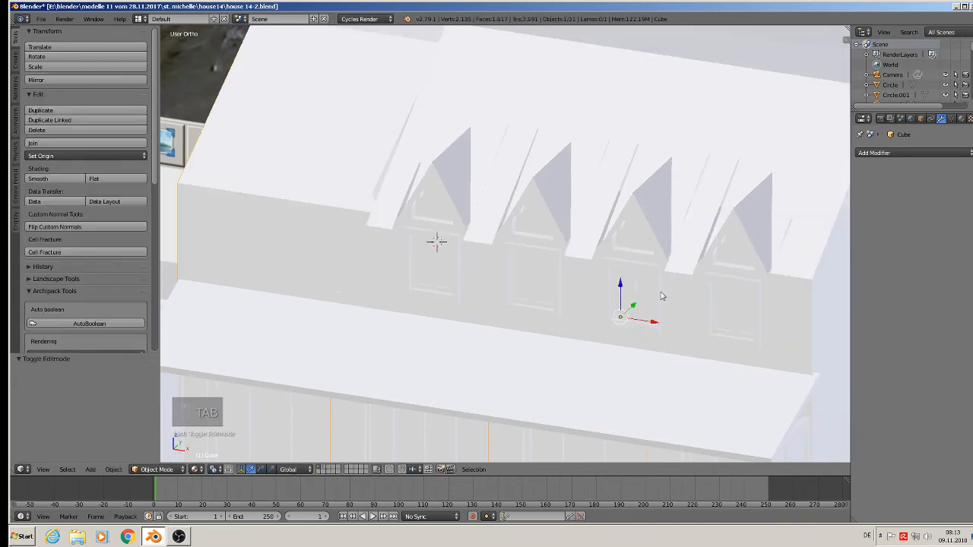
Return to editing the house mesh and select the roof's horizontal edge loop running behind the four dormers
middle_click_drag(633, 293, 605, 268)
scroll(605, 267, "down", 2)
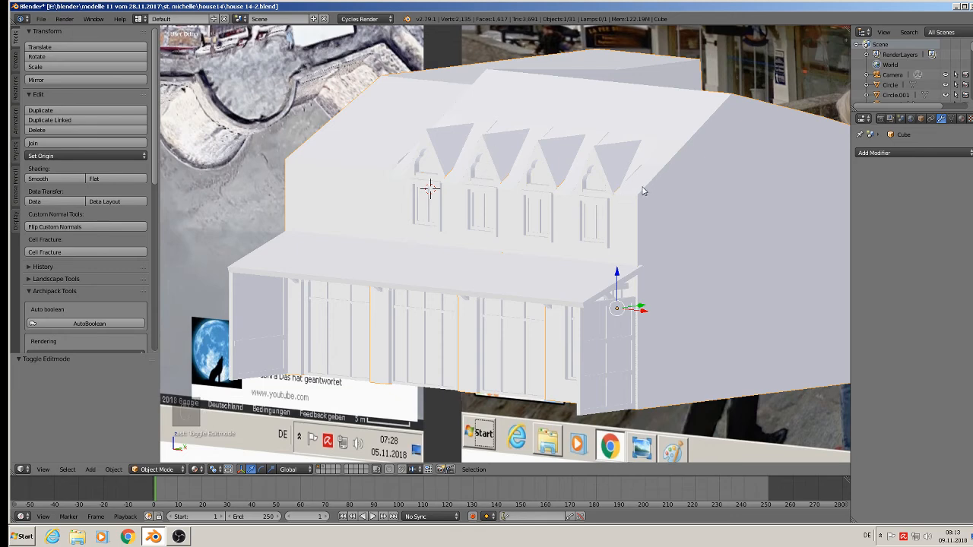
scroll(637, 202, "up", 3)
scroll(633, 197, "up", 5)
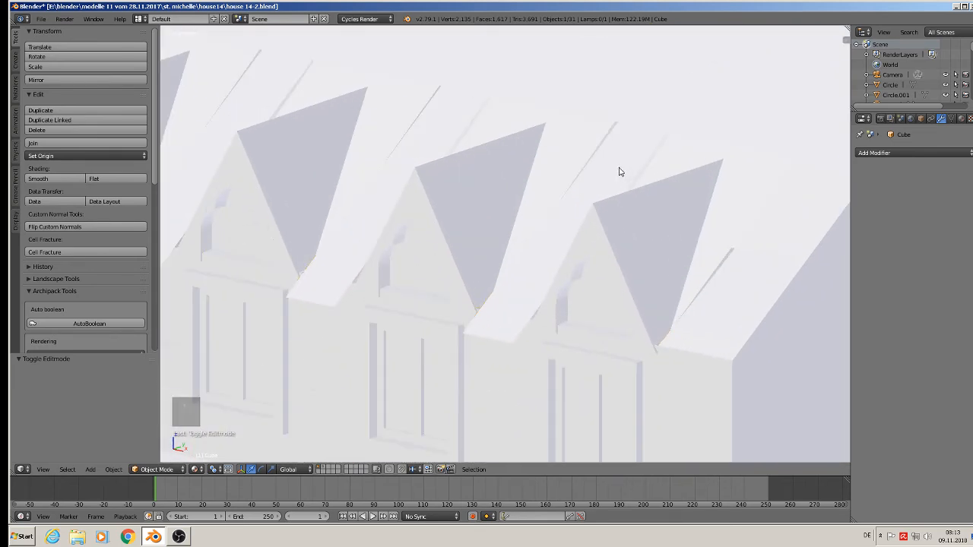
key("Tab")
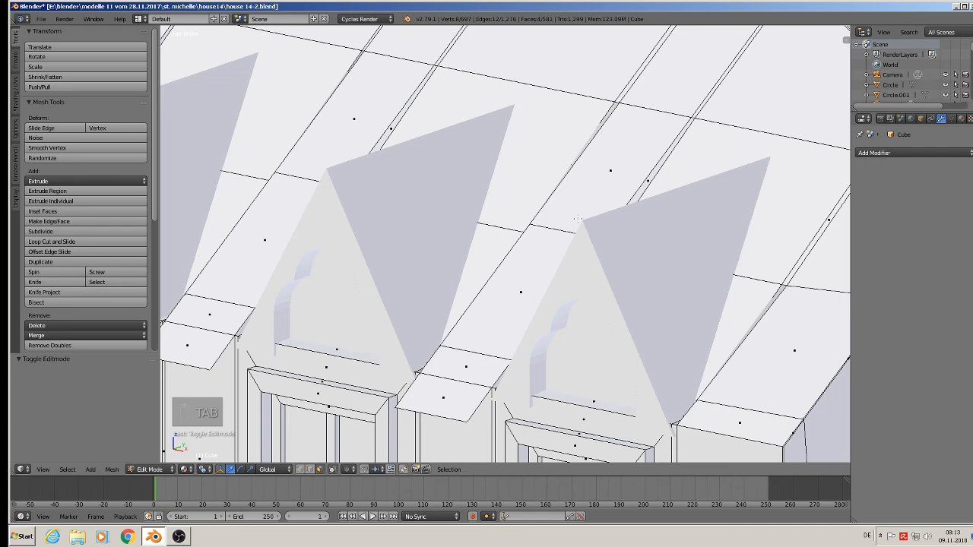
middle_click_drag(578, 220, 638, 220)
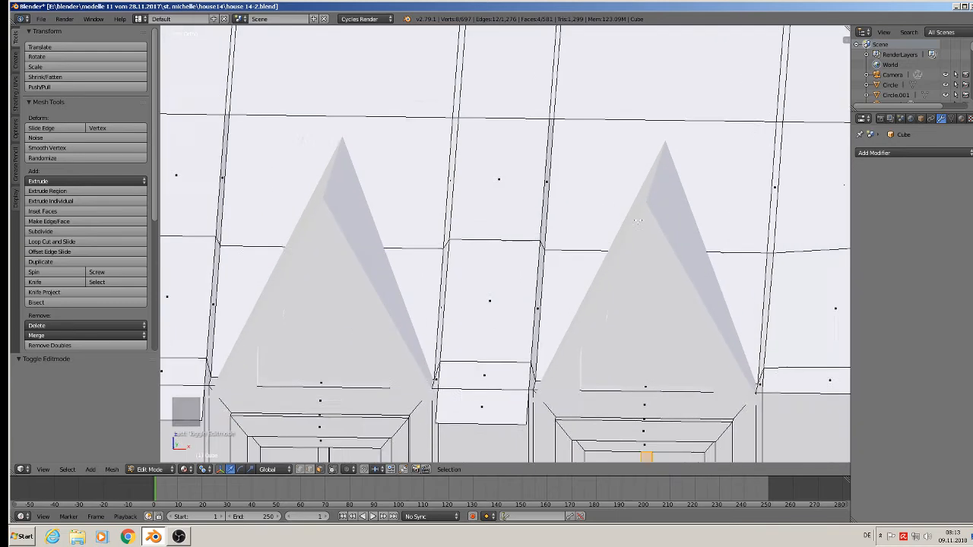
scroll(638, 221, "down", 5)
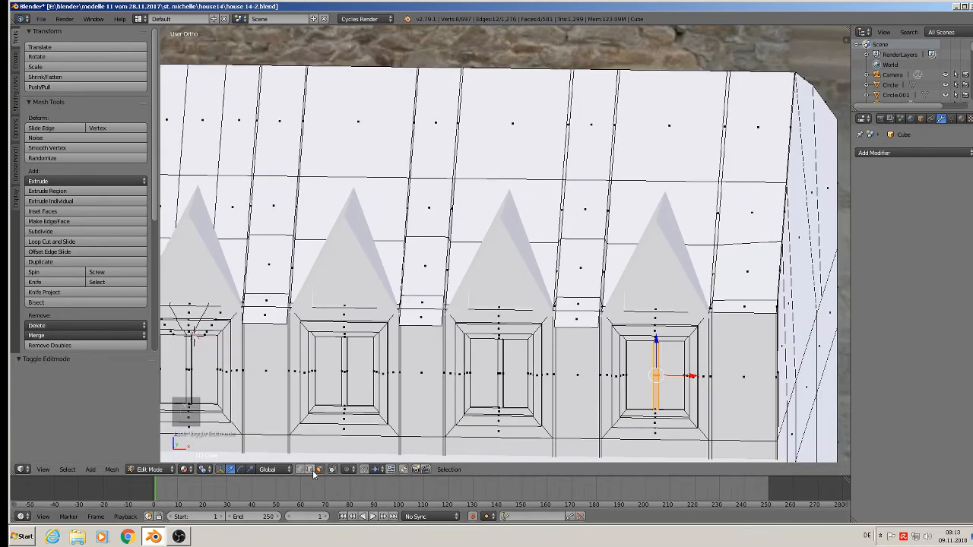
left_click(319, 469)
right_click(476, 244, "alt")
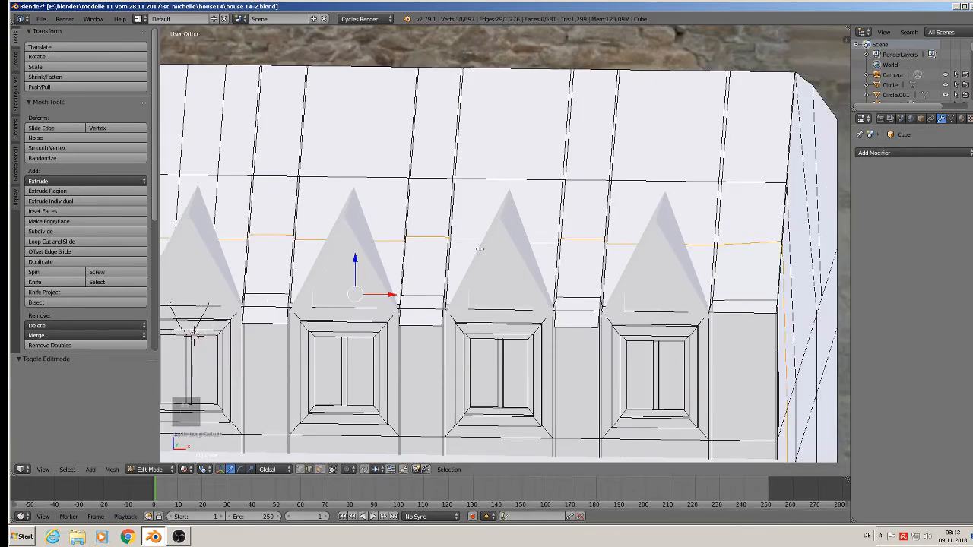
middle_click_drag(480, 249, 414, 260)
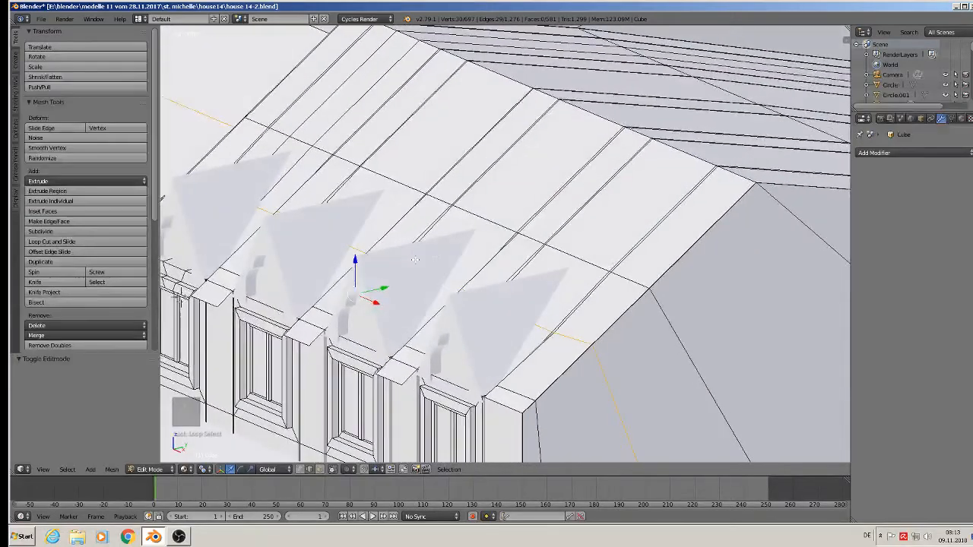
Try scaling the whole edge loop to 0 along Z and raising it 0.015, and undo both changes
key("s")
key("z")
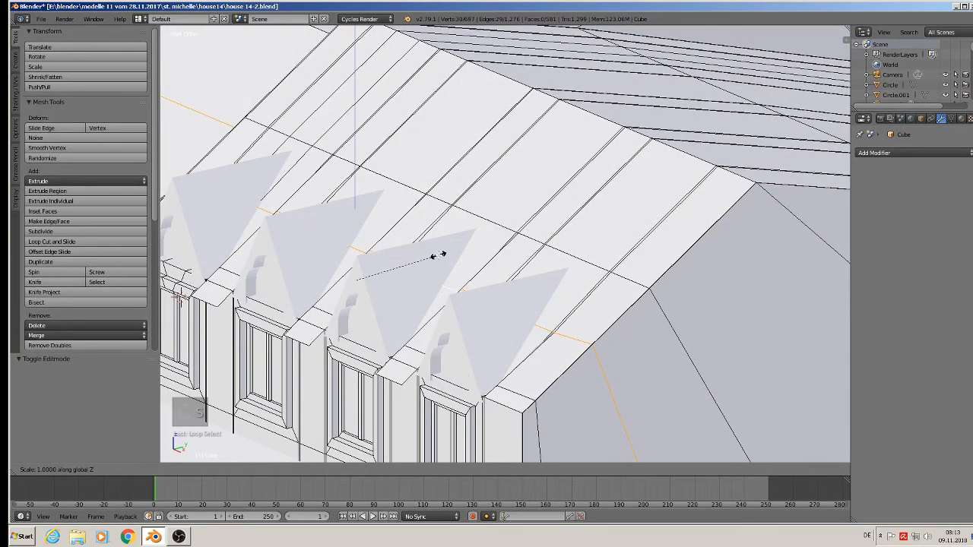
key("0")
key("Return")
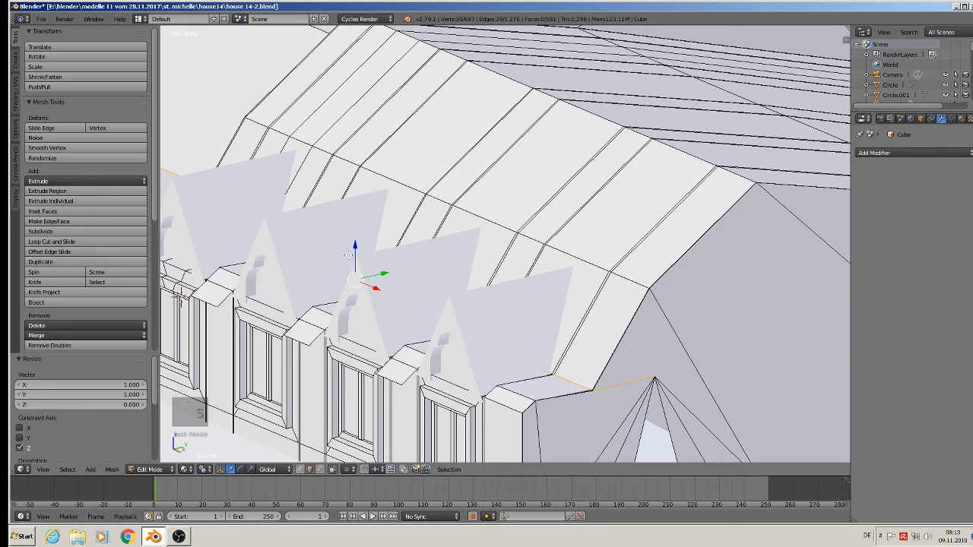
left_click_drag(353, 255, 351, 212)
scroll(391, 260, "down", 6)
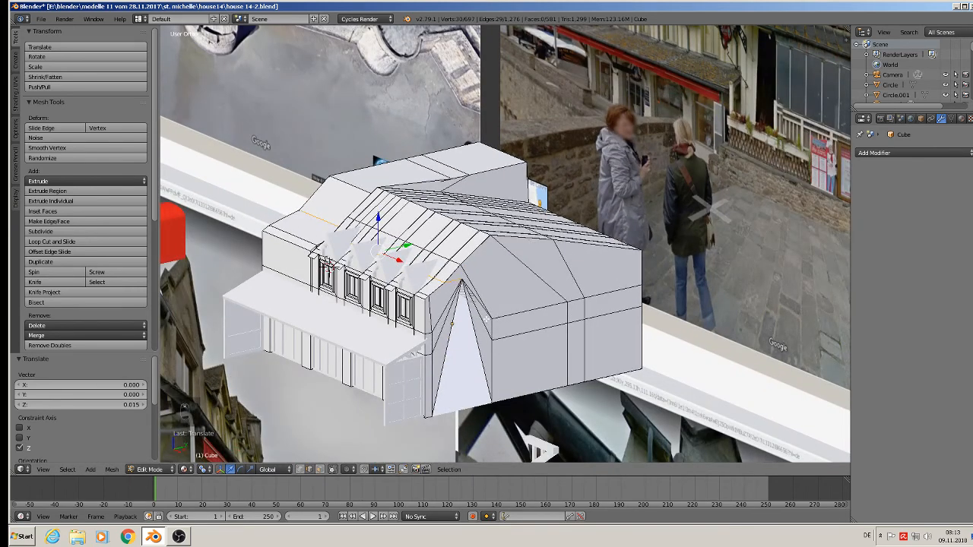
key("ctrl+z")
key("ctrl+z")
Remove the edges on the nearer gable wall and the higher roof section beside the dormers from the loop selection
scroll(464, 304, "up", 2)
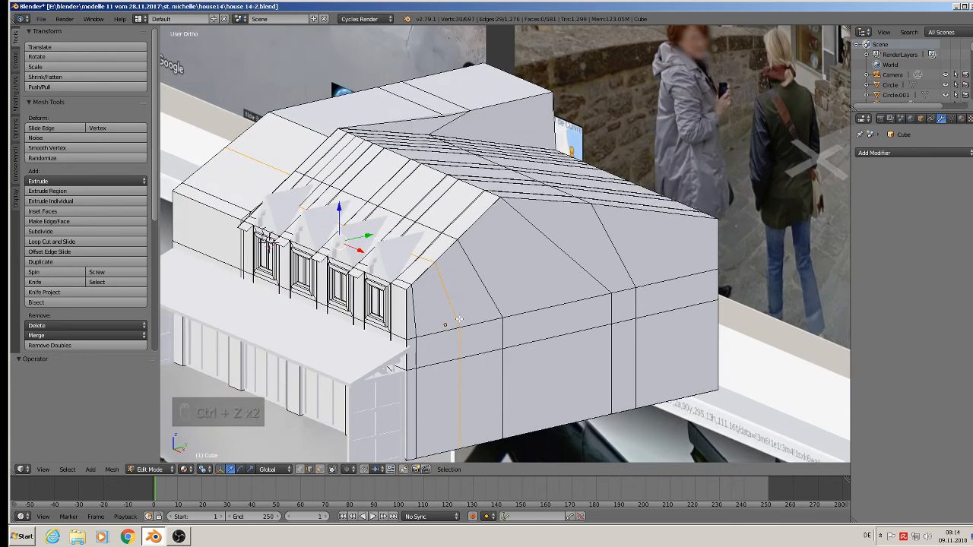
right_click(457, 301)
right_click(464, 350, "shift")
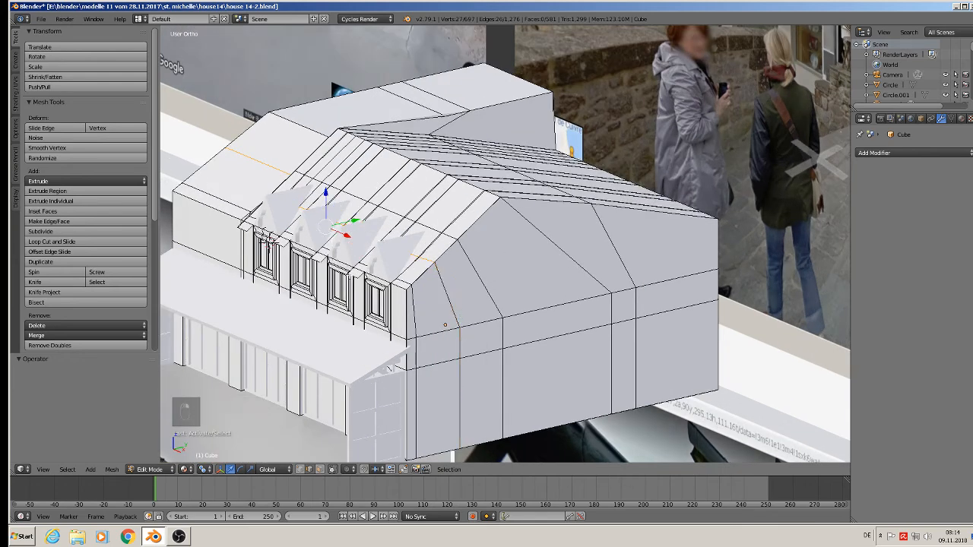
right_click(252, 155, "shift")
middle_click_drag(251, 201, 335, 238)
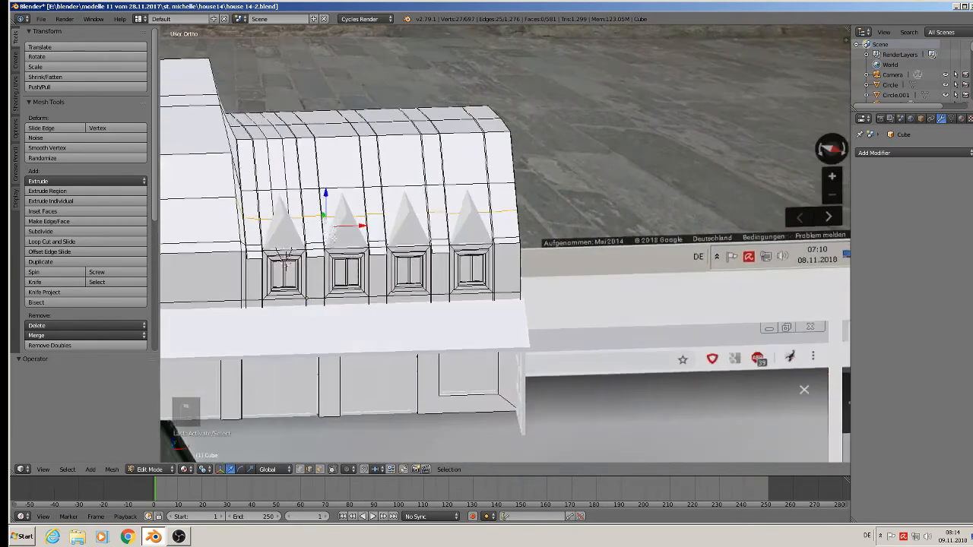
scroll(237, 184, "up", 2)
scroll(235, 183, "up", 2)
right_click(245, 239, "shift")
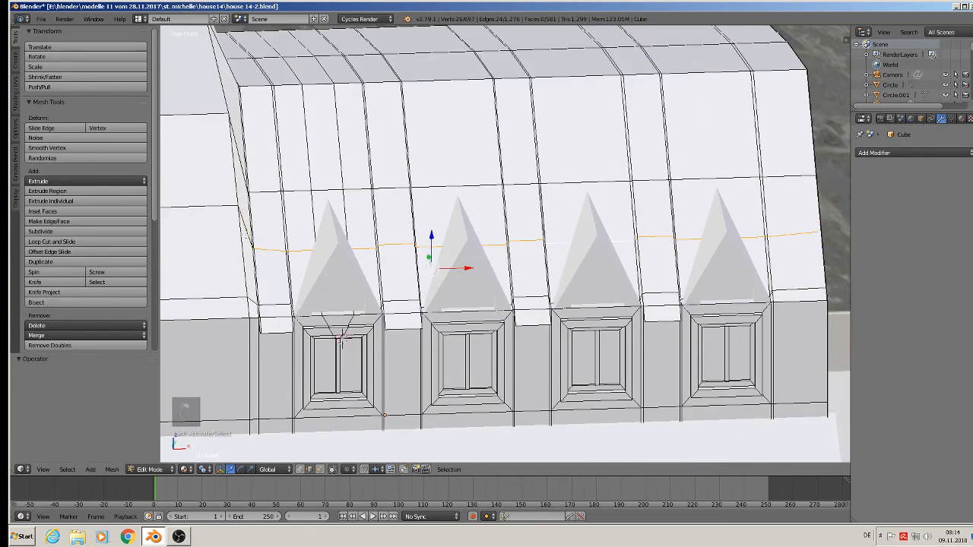
Remove the remaining loop edges on the opposite end wall from the selection, keeping the roof edges behind the dormers selected
scroll(245, 240, "down", 3)
middle_click_drag(245, 240, 545, 161, "shift")
middle_click_drag(506, 228, 554, 188)
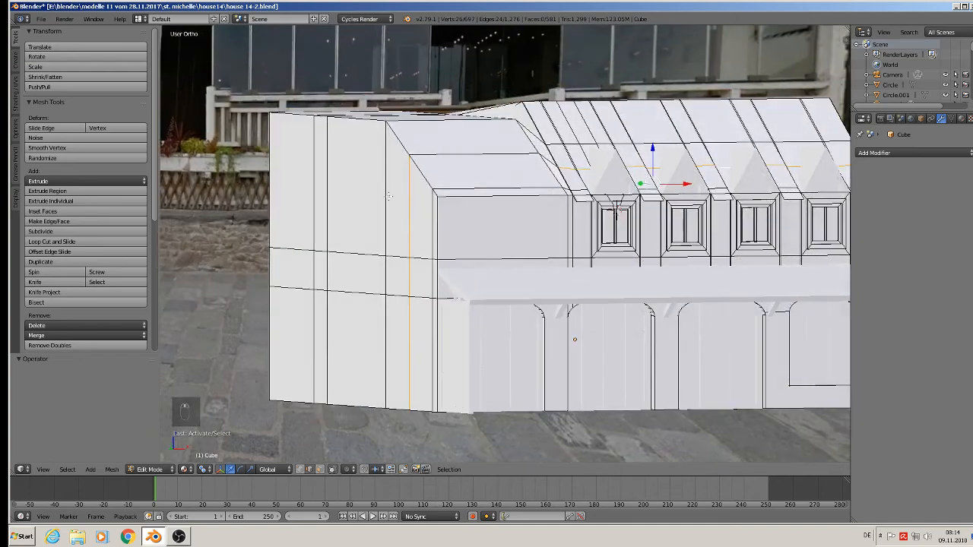
right_click(401, 244, "shift")
right_click(389, 282, "shift")
right_click(401, 272, "shift")
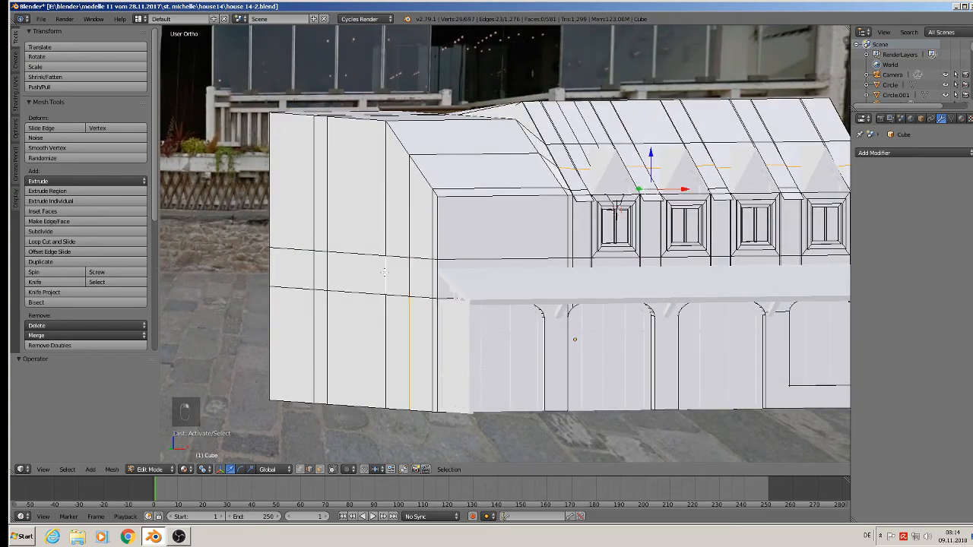
right_click(385, 273, "shift")
right_click(405, 344, "shift")
middle_click_drag(403, 355, 397, 315)
scroll(397, 316, "down", 3)
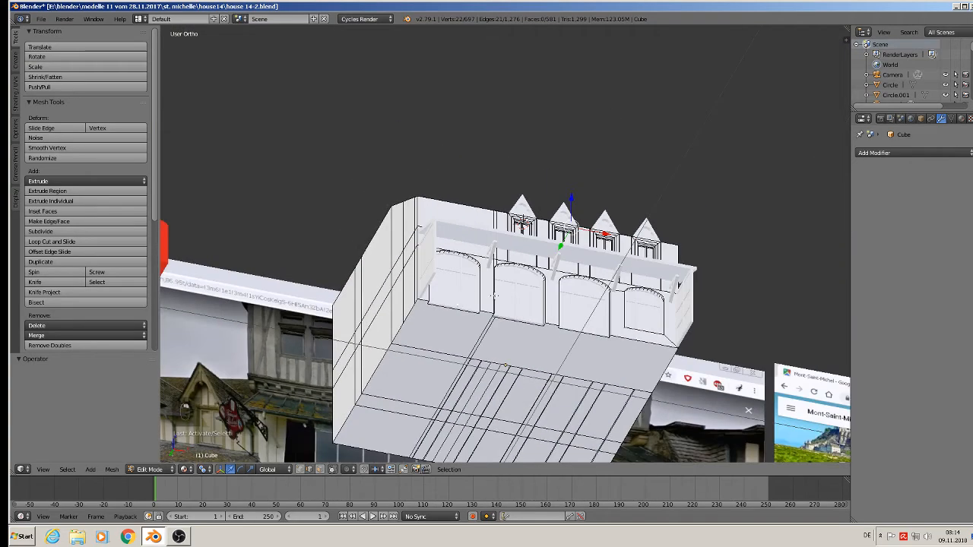
middle_click_drag(494, 295, 626, 229)
scroll(566, 232, "up", 6)
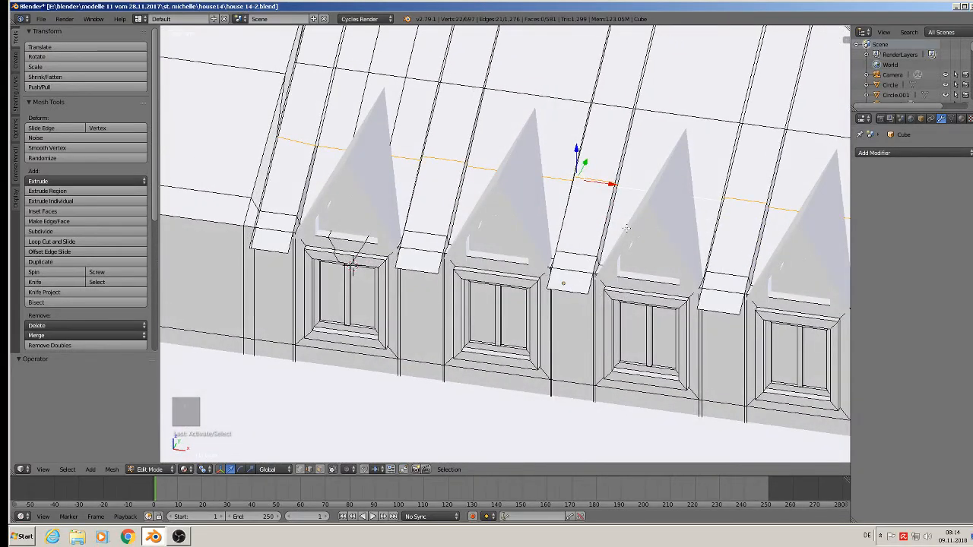
Level the selected roof edges behind the dormers by scaling them to 0 along Z
key("s")
key("z")
key("0")
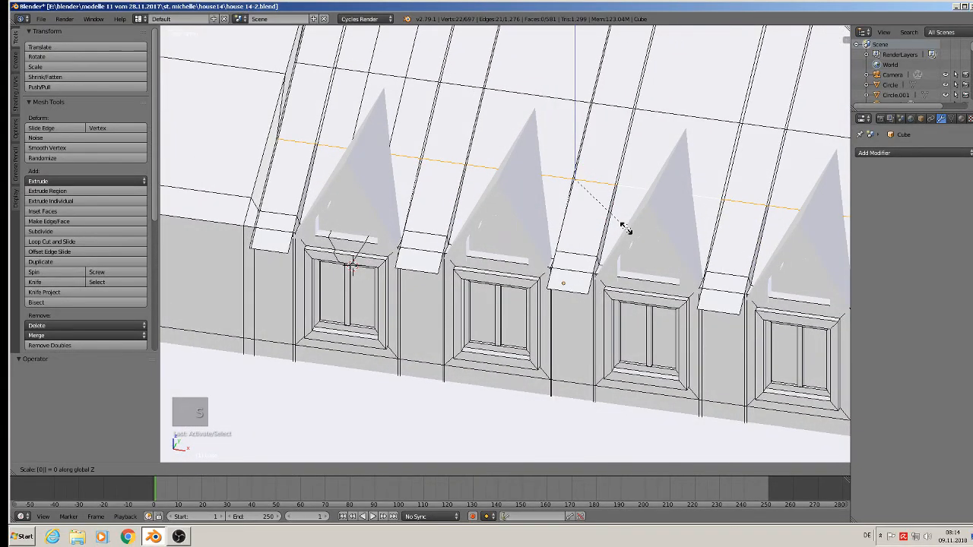
left_click(625, 229)
Move the levelled roof edges 0.000583 along Z and leave edit mode
middle_click_drag(625, 228, 523, 192)
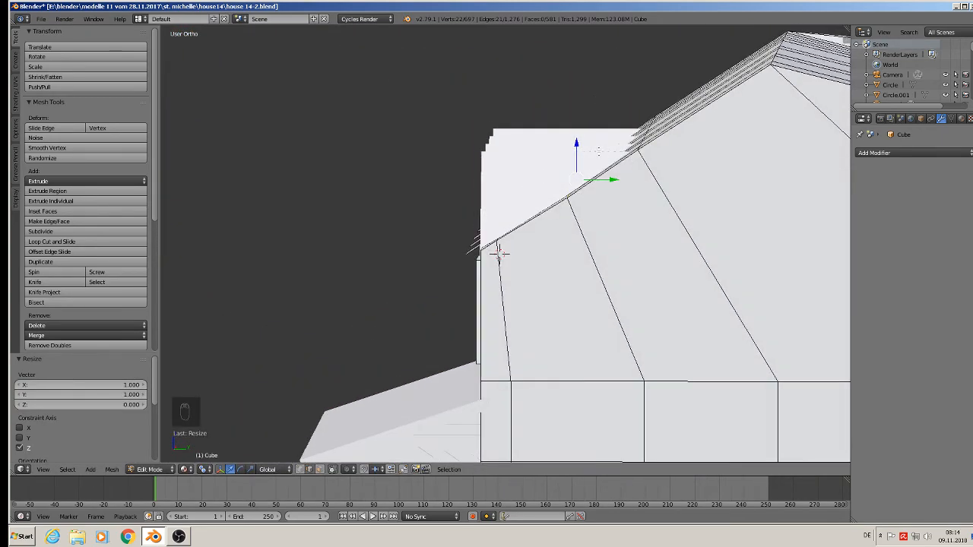
left_click(584, 142)
key("g")
key("z")
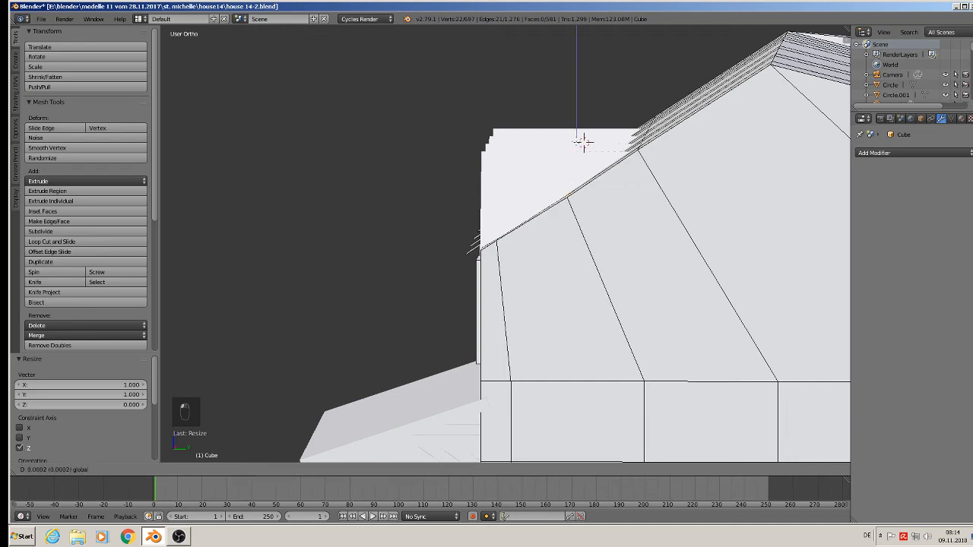
right_click(582, 139)
key("a")
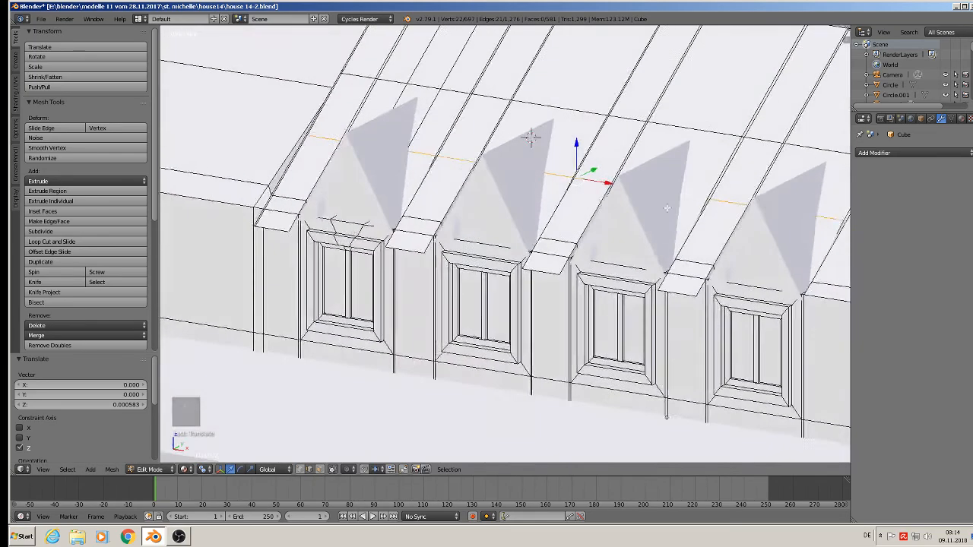
key("Tab")
Examine the house's roof, dormers and windows and compare them with the surrounding reference photos
scroll(636, 218, "down", 5)
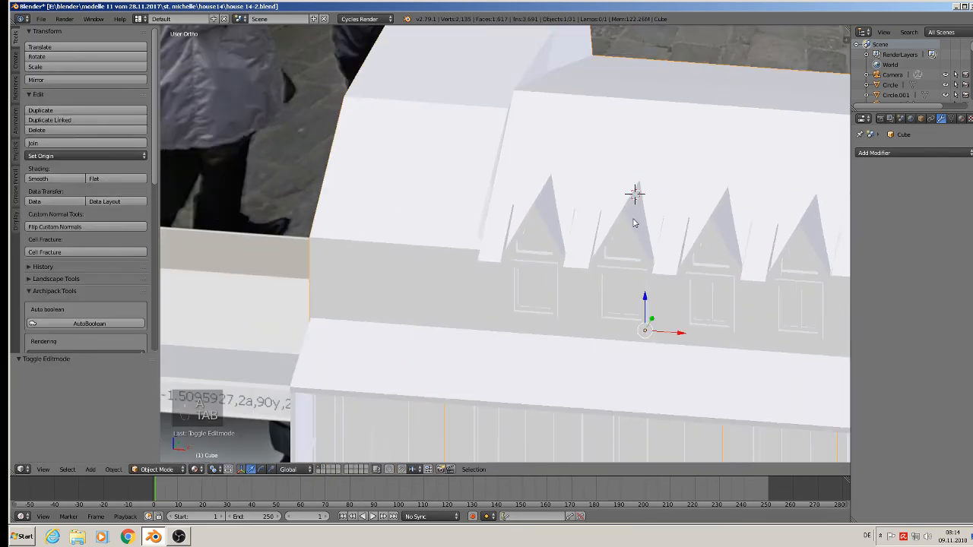
middle_click_drag(660, 271, 525, 271, "shift")
scroll(514, 265, "up", 1)
scroll(387, 300, "down", 3)
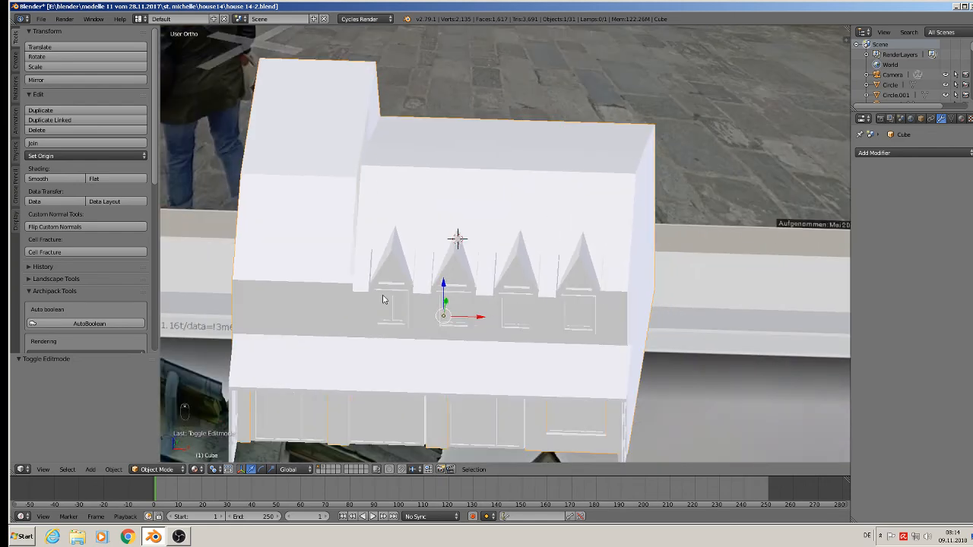
middle_click_drag(411, 299, 511, 278, "shift")
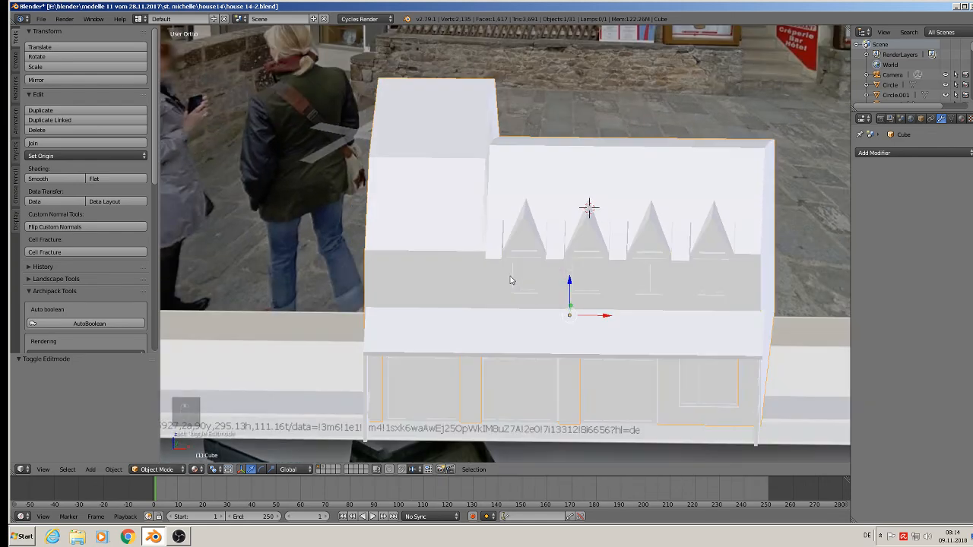
scroll(510, 273, "down", 4)
middle_click_drag(350, 186, 404, 214, "shift")
scroll(404, 208, "up", 4)
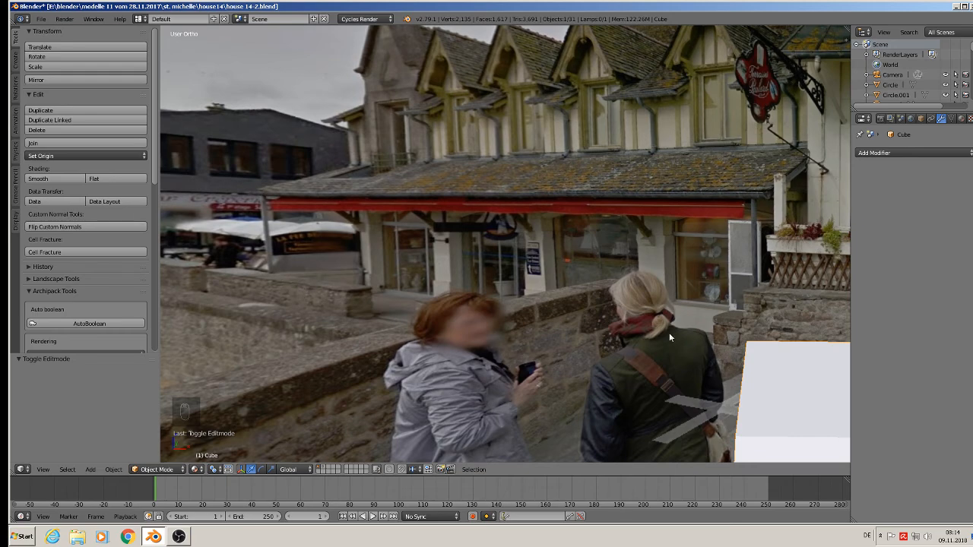
scroll(699, 330, "down", 8)
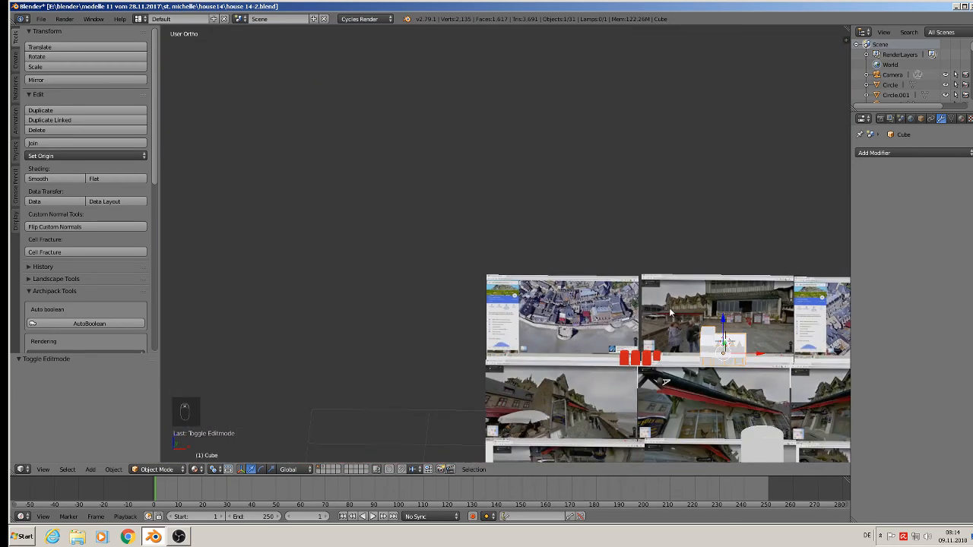
middle_click_drag(670, 311, 431, 63, "shift")
scroll(386, 120, "up", 1)
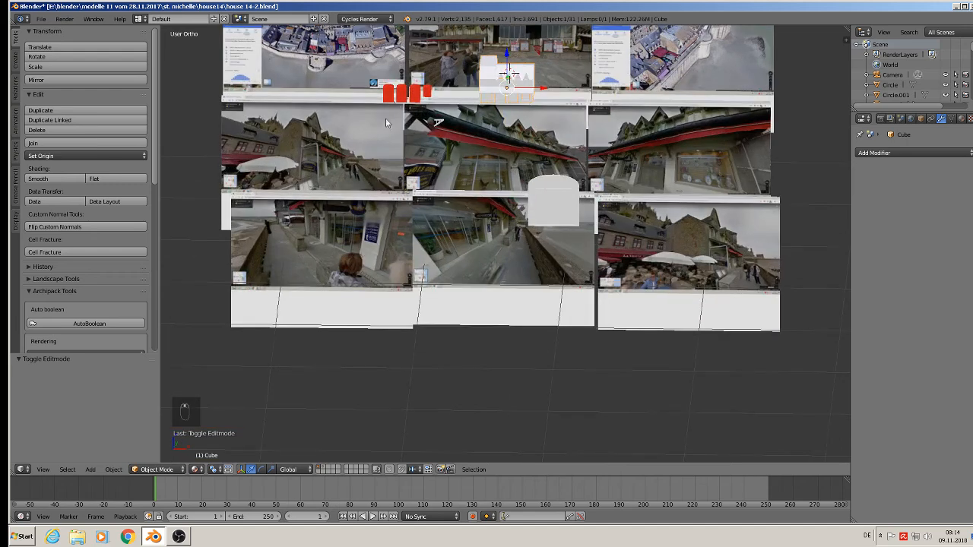
scroll(433, 152, "up", 6)
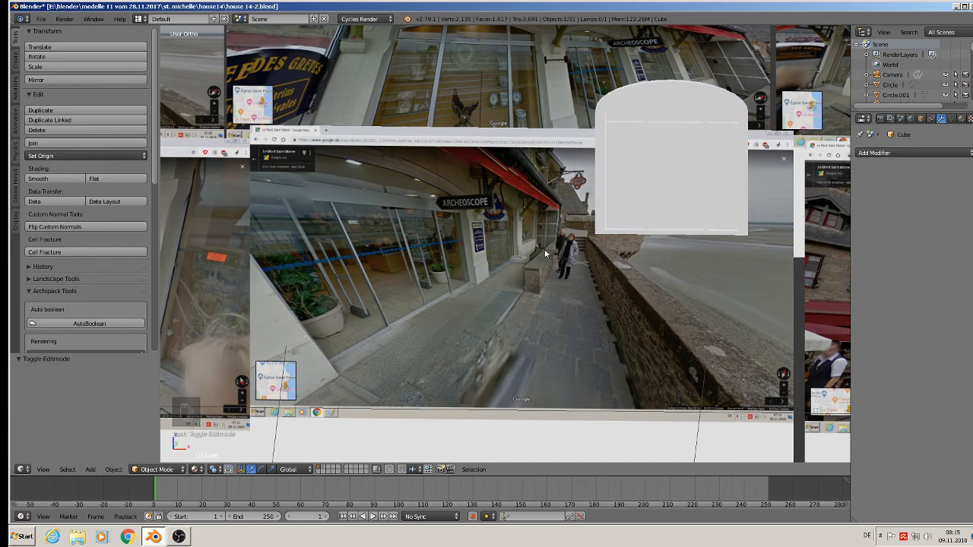
scroll(542, 252, "down", 7)
scroll(454, 224, "up", 5)
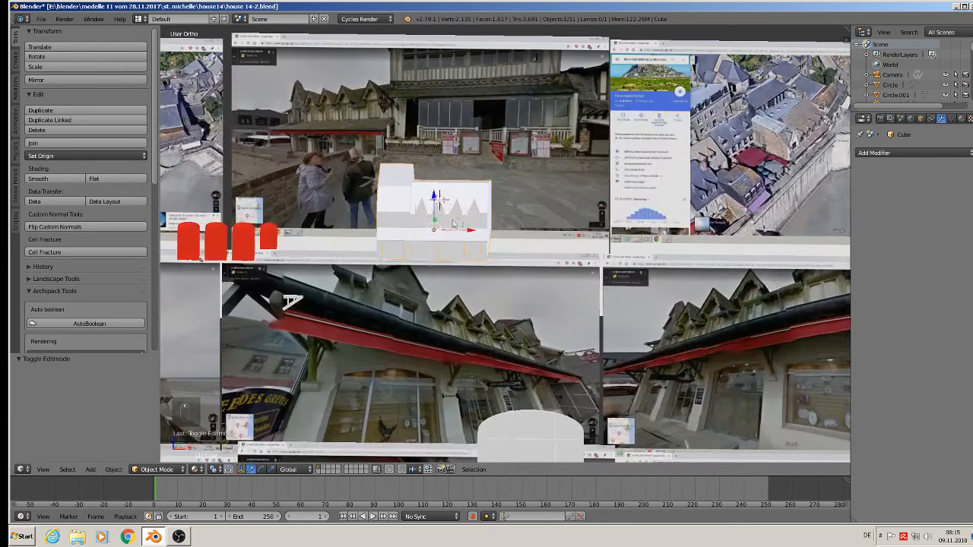
scroll(454, 224, "up", 8)
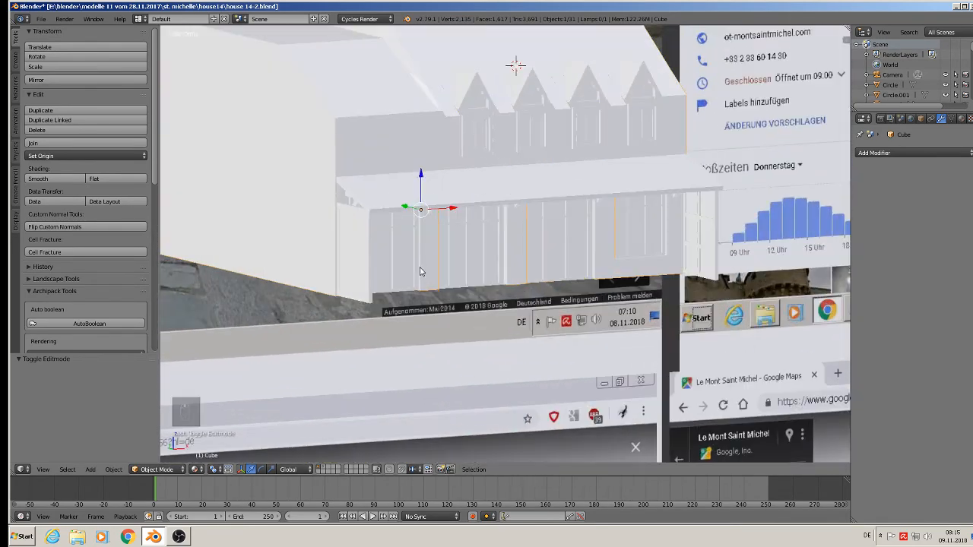
Add a cube below the house's porch and scale it by -0.081 on all axes
scroll(420, 271, "up", 5)
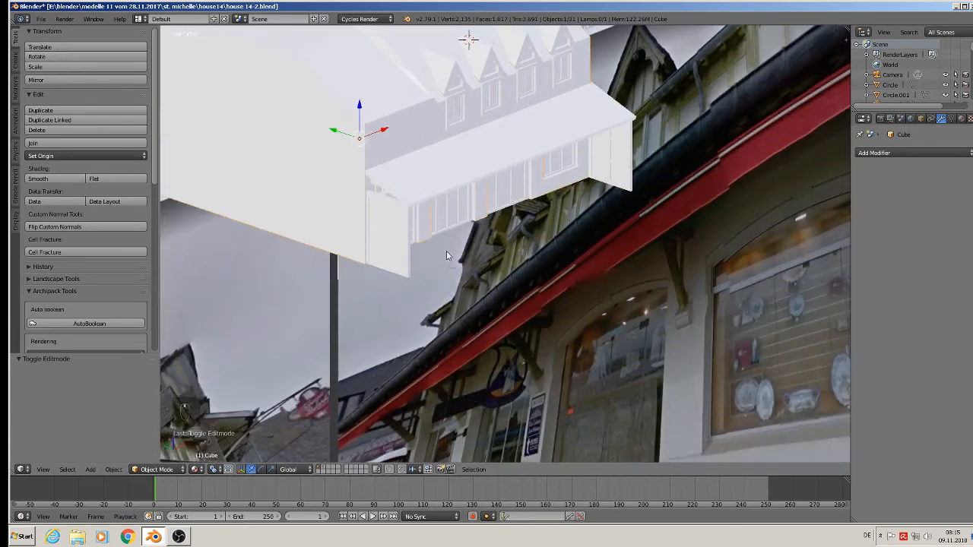
left_click(90, 469)
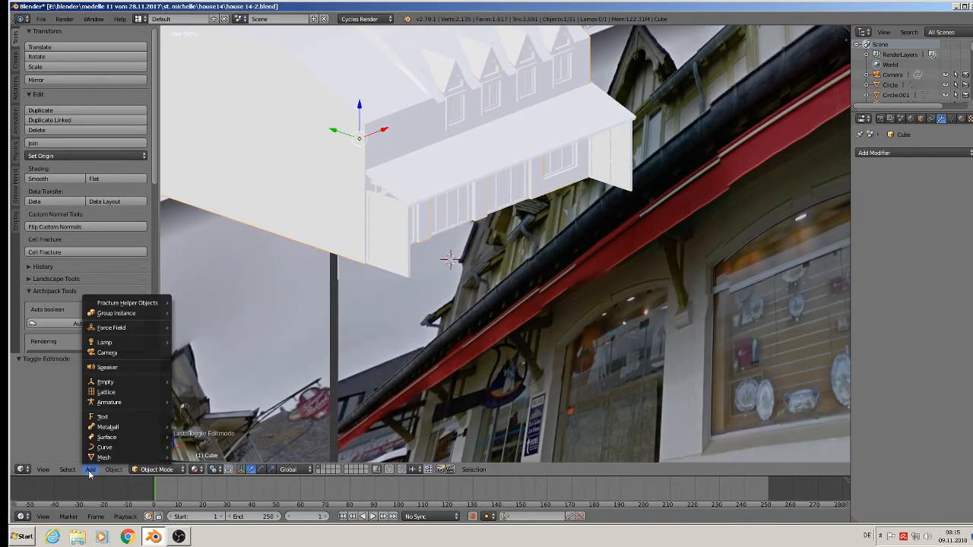
mouse_move(106, 457)
left_click(232, 227)
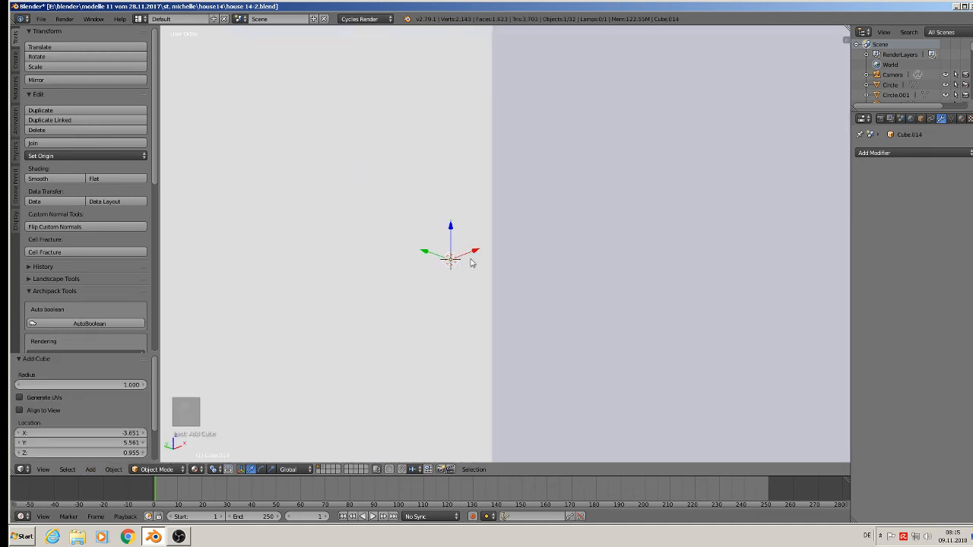
key("s")
left_click(455, 242)
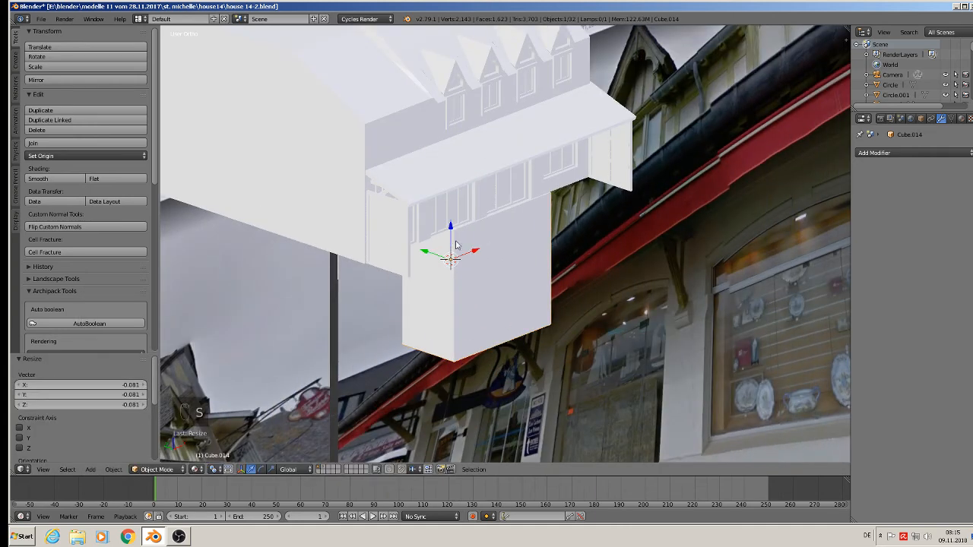
Move the new cube -0.416 along Y and 0.205 along Z, bring it towards the house along Y and scale it down
middle_click_drag(495, 284, 543, 284)
left_click_drag(423, 258, 782, 261)
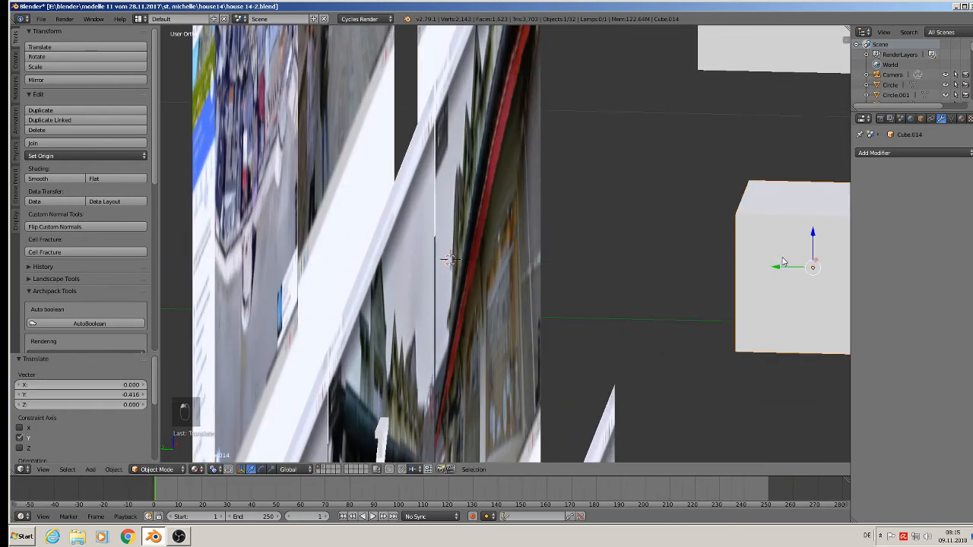
middle_click_drag(782, 261, 365, 294, "shift")
left_click_drag(392, 279, 454, 106)
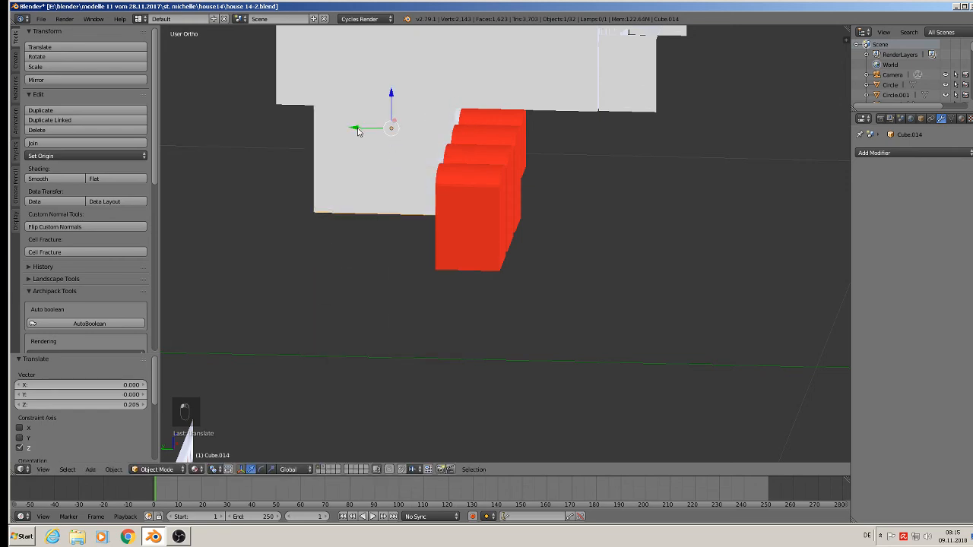
left_click_drag(357, 127, 657, 71)
key("s")
left_click(725, 139)
Raise the small cube 0.255 along Z and move it -0.906 along X to the porch corner beside the side panel
middle_click_drag(658, 91, 588, 121)
scroll(588, 118, "down", 8)
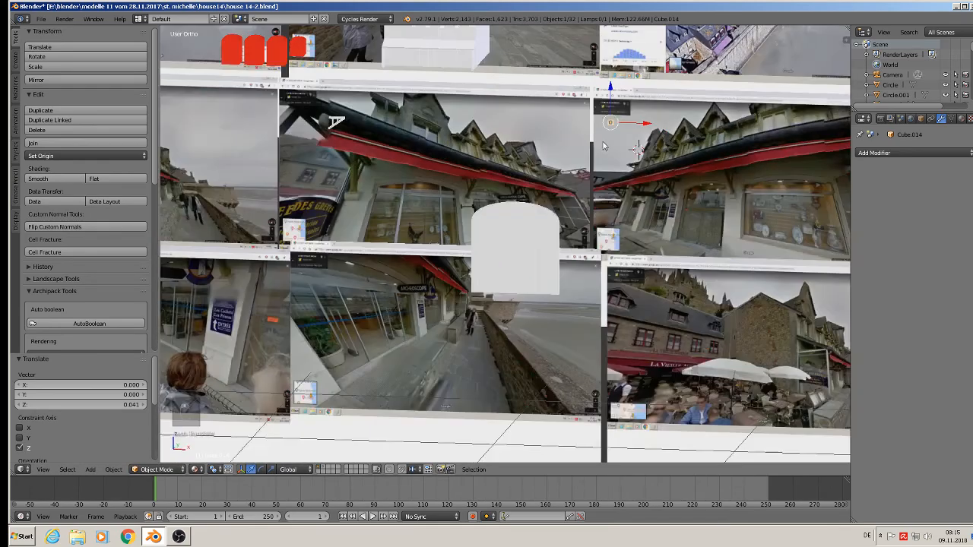
scroll(571, 282, "up", 5)
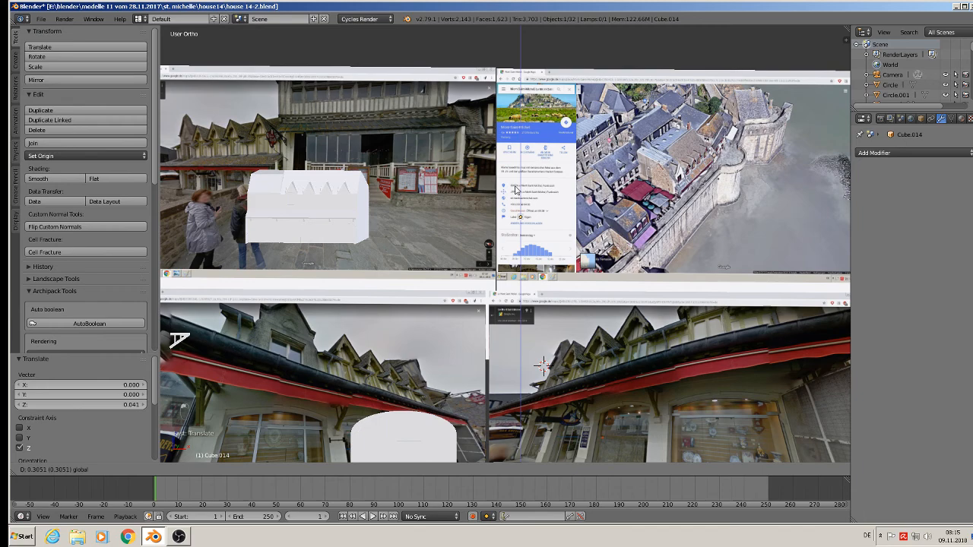
left_click_drag(515, 189, 514, 202)
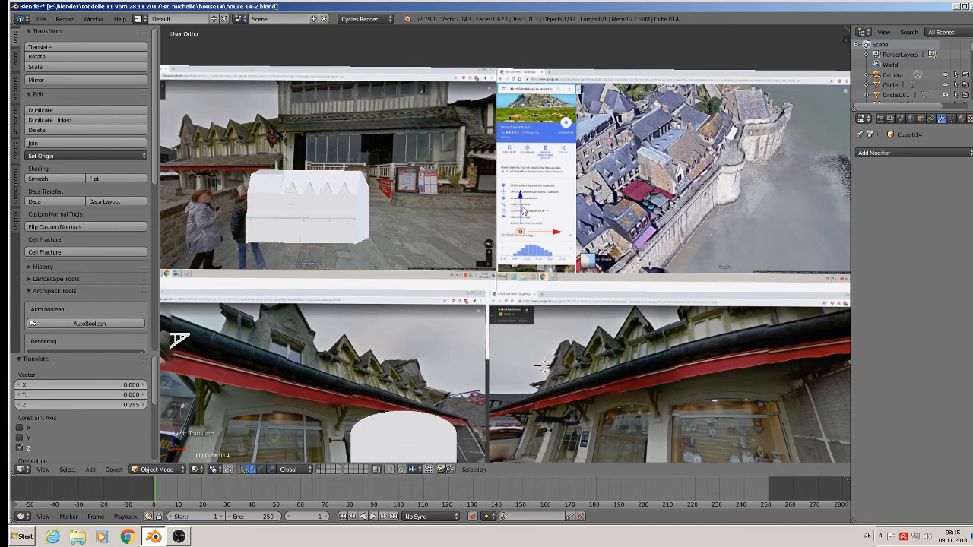
left_click_drag(549, 232, 534, 230)
left_click(288, 235)
scroll(278, 237, "up", 8)
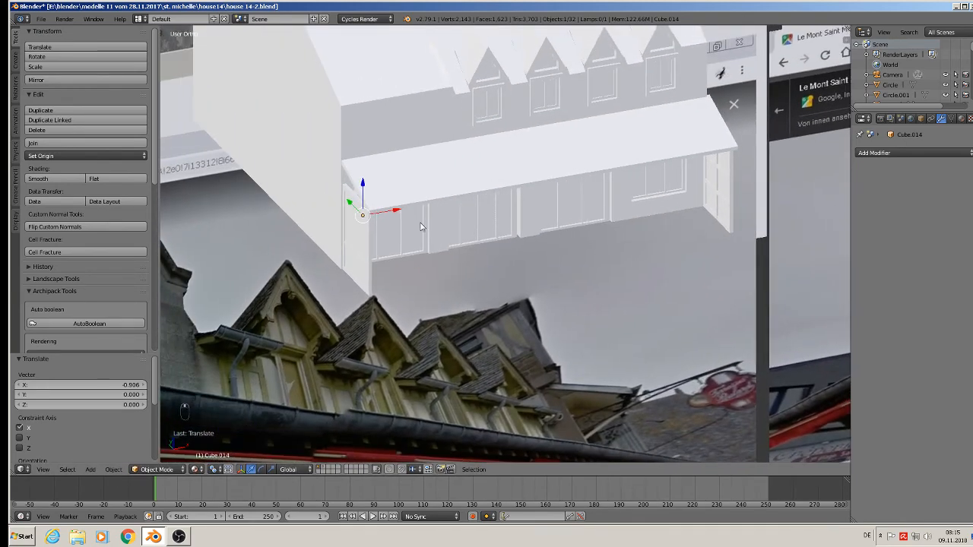
Lower the cube to the foot of the porch's side panel and shift it 0.025 along Y into line with the panel
scroll(420, 226, "up", 3)
left_click_drag(314, 206, 370, 293)
left_click_drag(399, 257, 398, 300)
scroll(399, 301, "up", 1)
middle_click_drag(400, 301, 438, 322)
left_click_drag(385, 327, 374, 345)
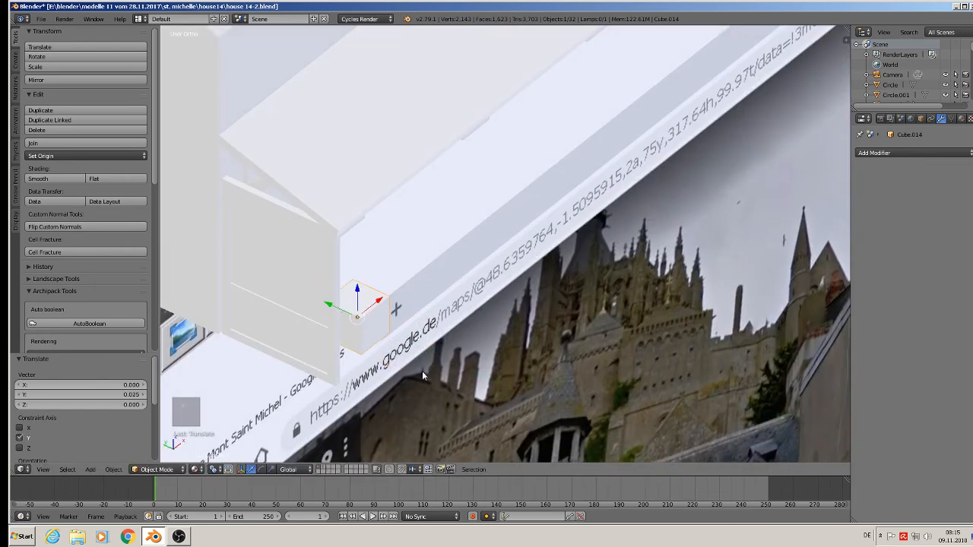
Scale the cube to 0.618 along Y and 6.387 along X to make a low wall block for the porch front
key("s")
key("y")
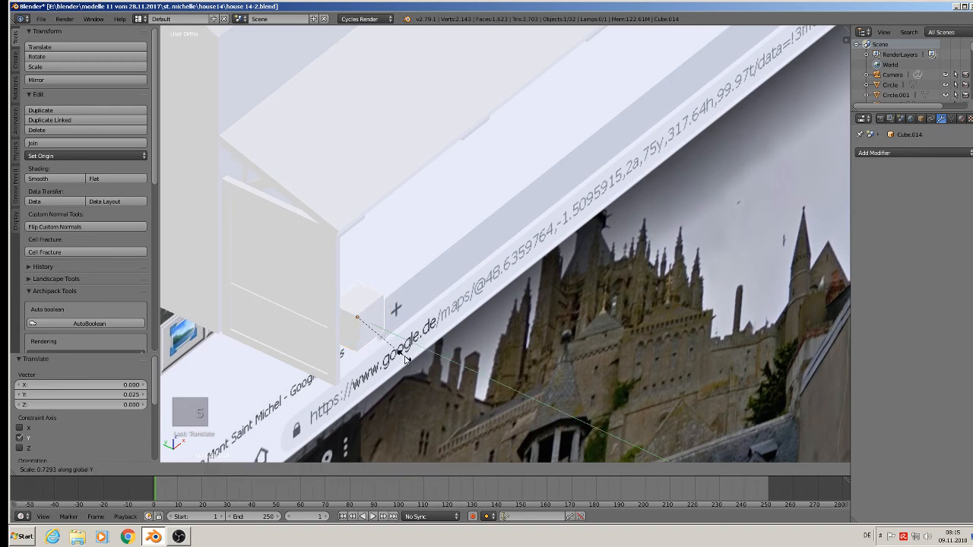
left_click(397, 351)
middle_click_drag(396, 351, 323, 339)
scroll(403, 334, "down", 6)
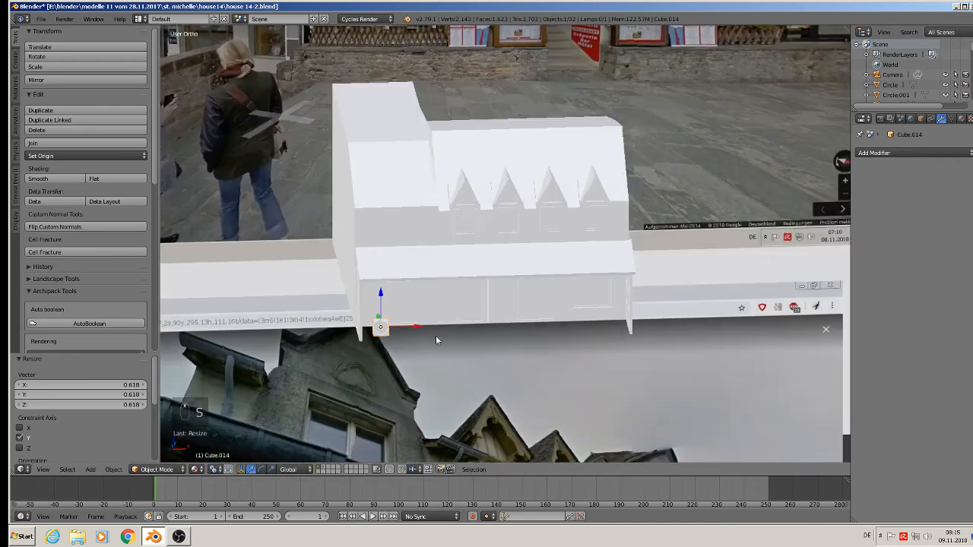
key("s")
key("x")
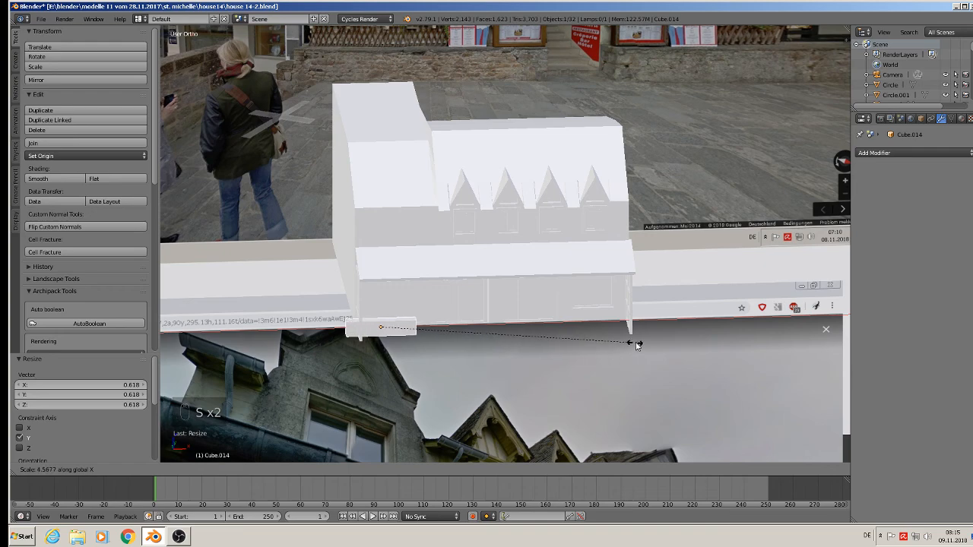
left_click(736, 337)
Move the low wall block 0.038 along X to line it up with the porch's side panel
key("g")
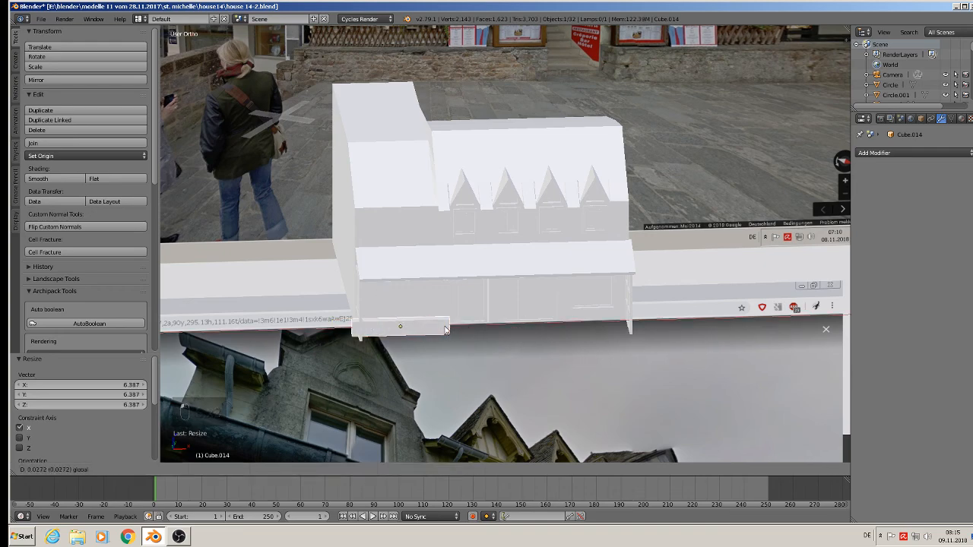
key("x")
left_click(456, 331)
middle_click_drag(456, 332, 477, 354)
scroll(477, 354, "up", 4)
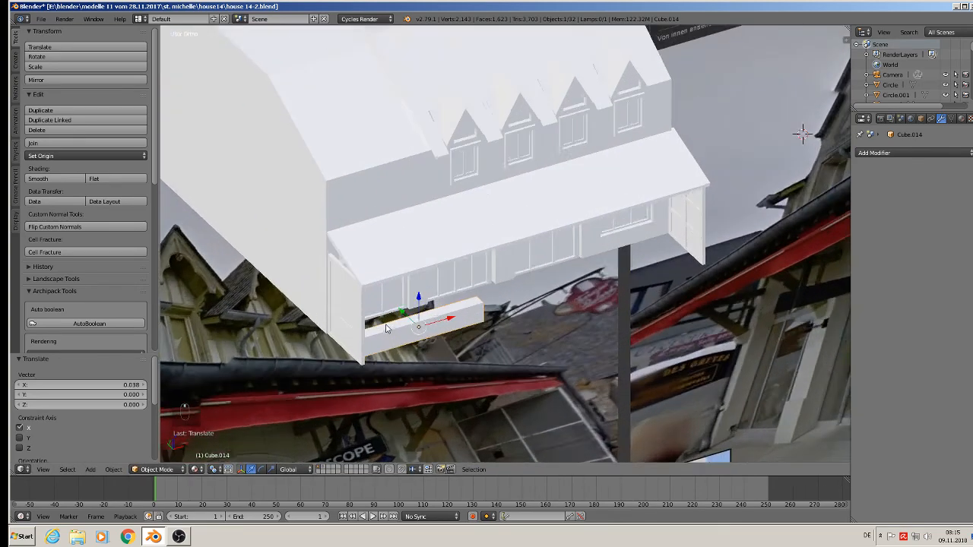
middle_click_drag(487, 302, 468, 323)
scroll(473, 304, "up", 3)
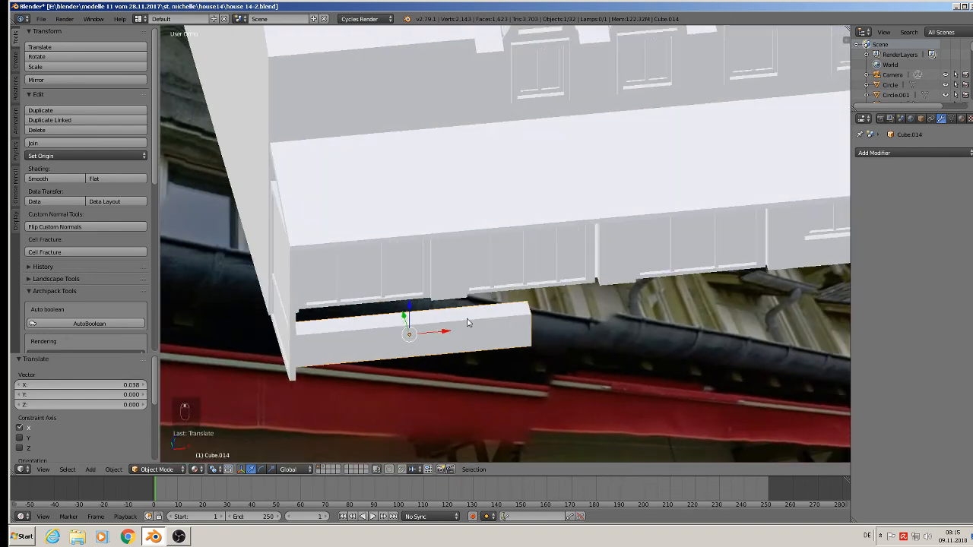
Fit the block against the side panel by shortening it, moving it -0.018 along X, rescaling it to 1.237 along X and lowering it 0.008
key("s")
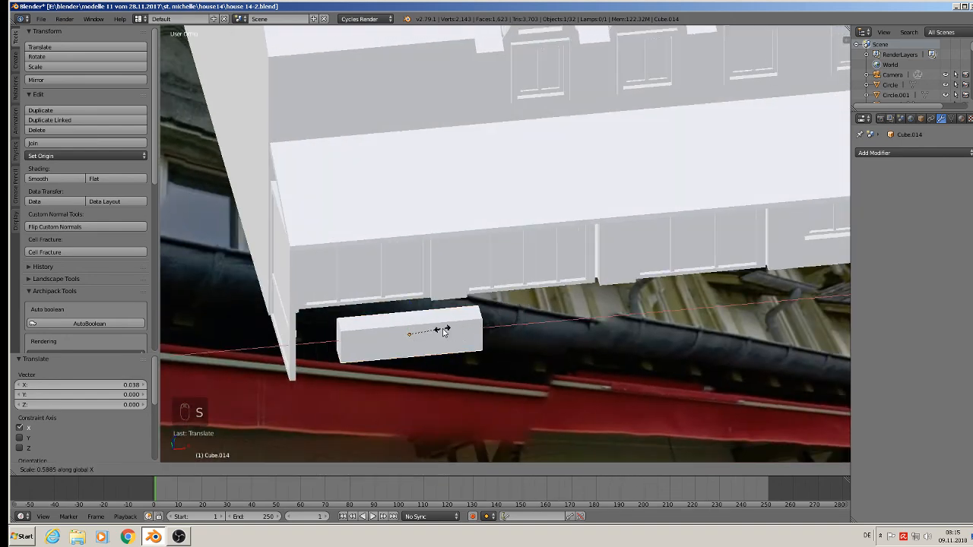
left_click(447, 332)
left_click_drag(447, 333, 414, 336)
key("s")
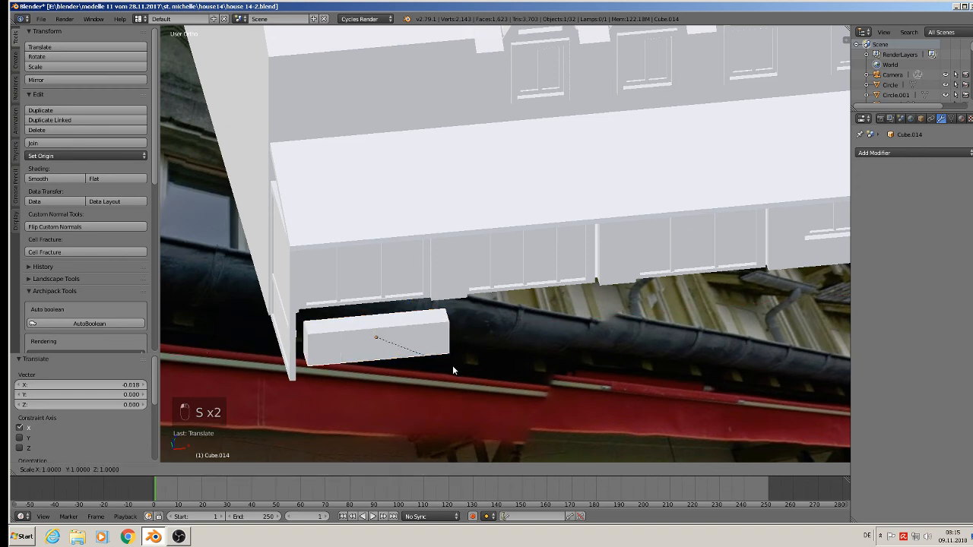
key("x")
left_click(473, 363)
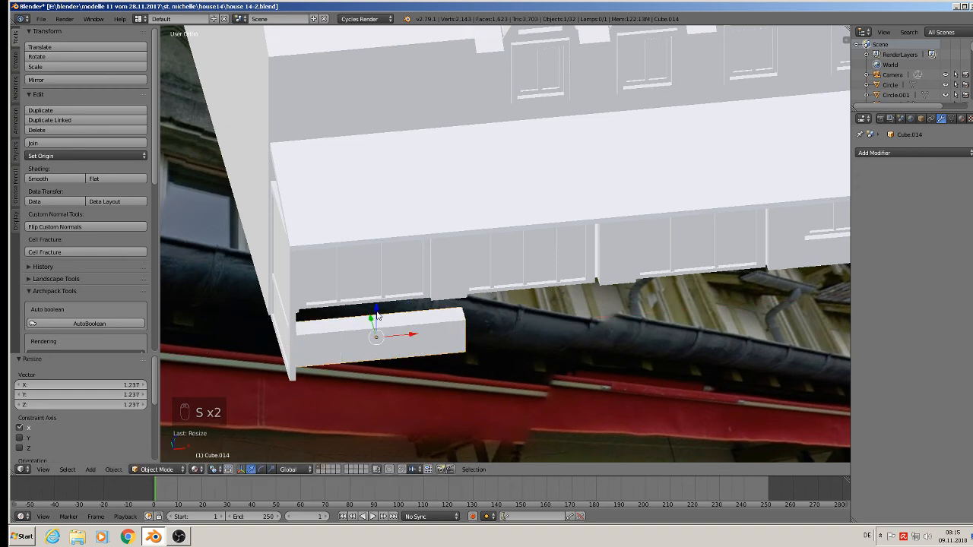
left_click_drag(375, 323, 375, 326)
scroll(375, 327, "down", 2)
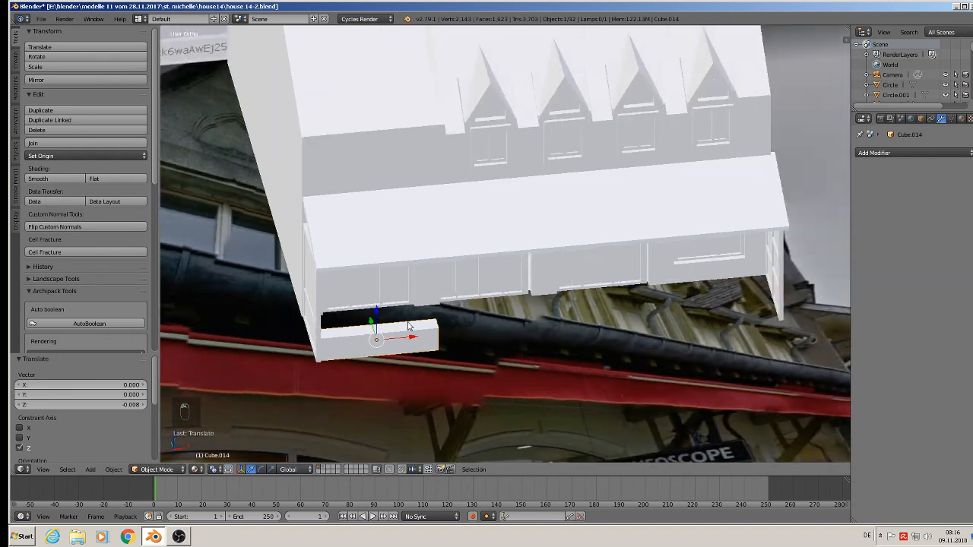
Duplicate the low wall block and place the copy 0.181 along X on the other half of the porch front
middle_click_drag(430, 343, 342, 349, "shift")
key("shift+d")
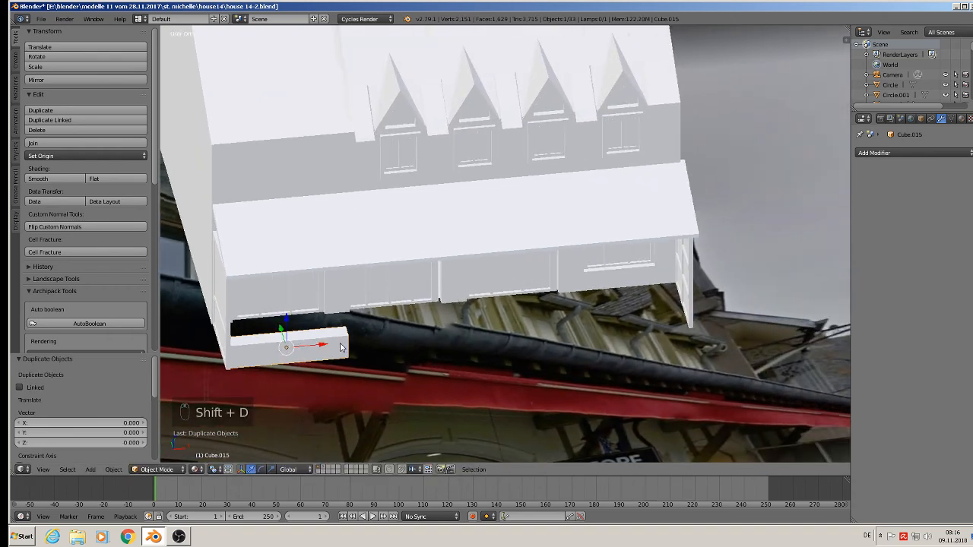
key("x")
left_click(551, 322)
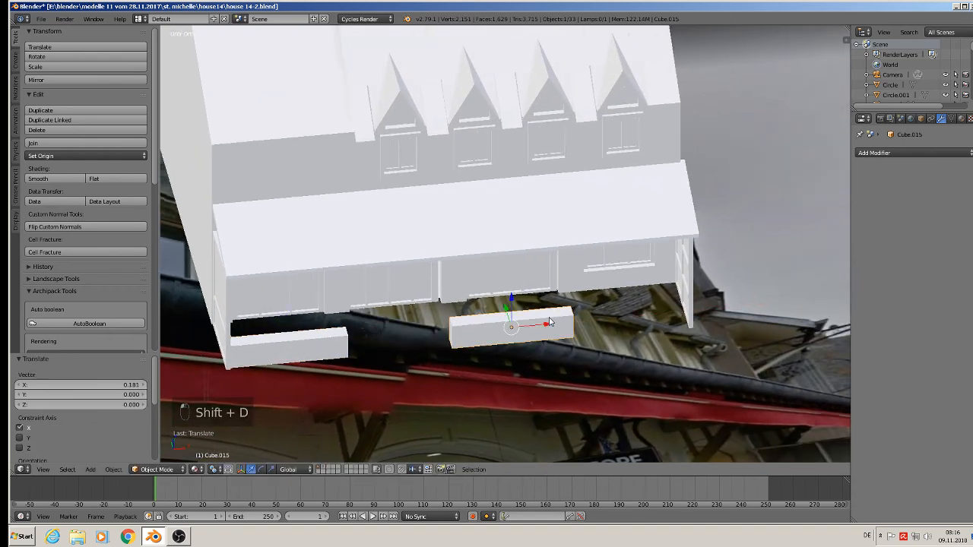
Extend the copied block's outer end face 0.094 along X to the opposite side panel and leave edit mode
middle_click_drag(548, 322, 570, 336)
key("Tab")
right_click(573, 339)
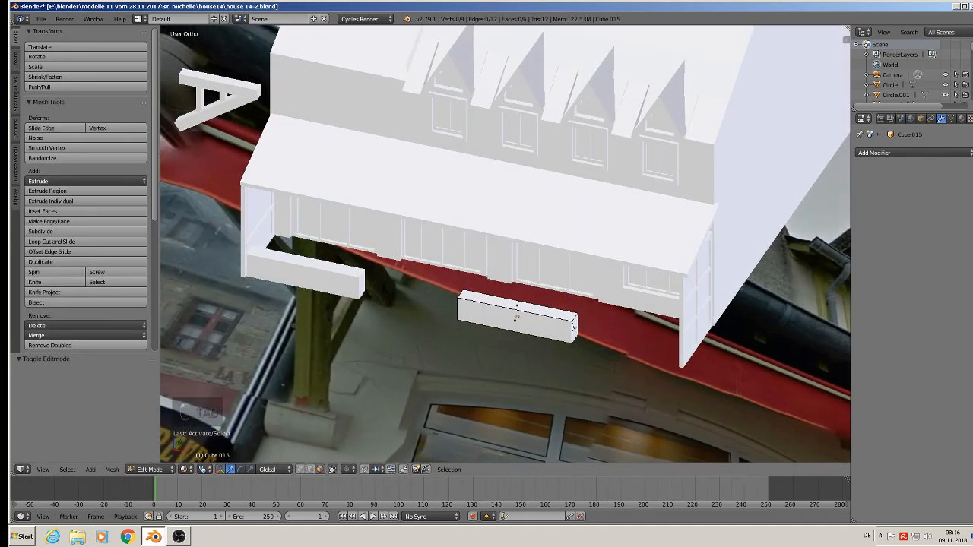
right_click(573, 327)
key("g")
key("x")
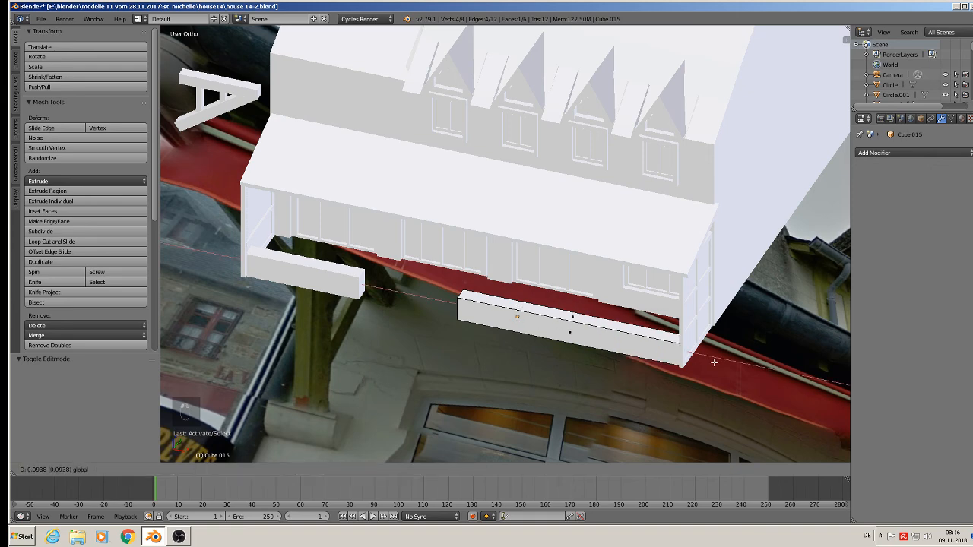
left_click(714, 362)
middle_click_drag(664, 362, 637, 361)
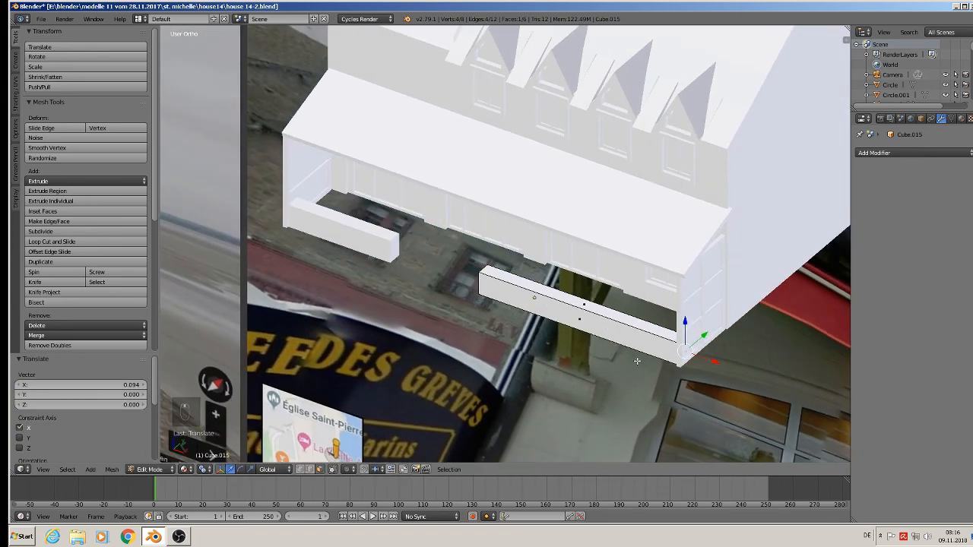
key("Tab")
Extend the first block's inner end face about 0.03 along X towards the entrance gap
right_click(380, 234)
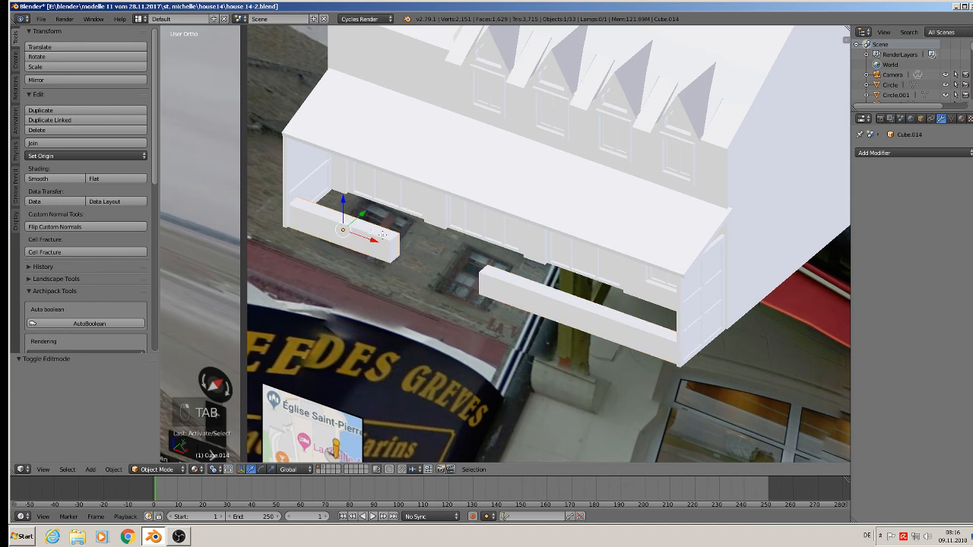
key("Tab")
key("g")
key("x")
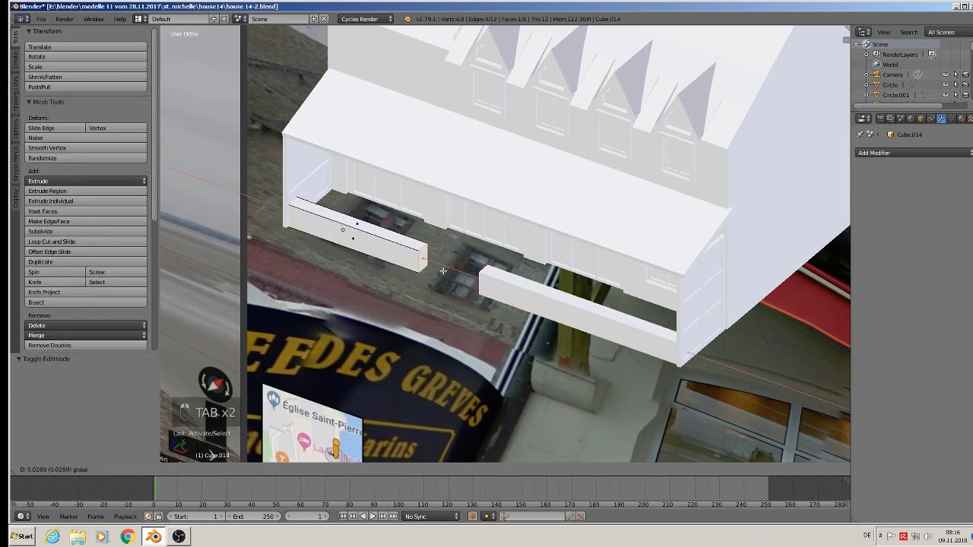
left_click(442, 271)
key("Tab")
key("Tab")
Extrude the first block's lower rear long edge 0.057 along Y to the house wall as a porch floor
middle_click_drag(423, 272, 335, 201)
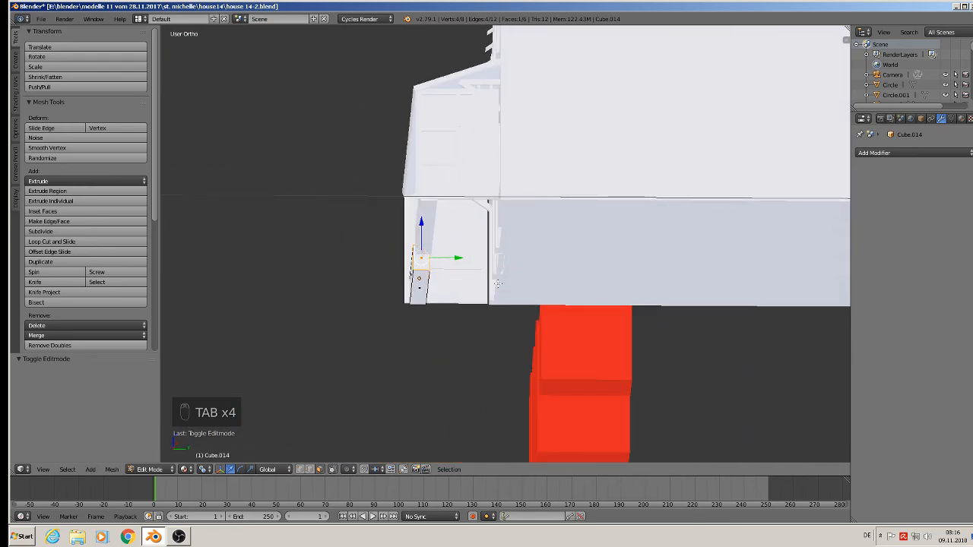
right_click(429, 287)
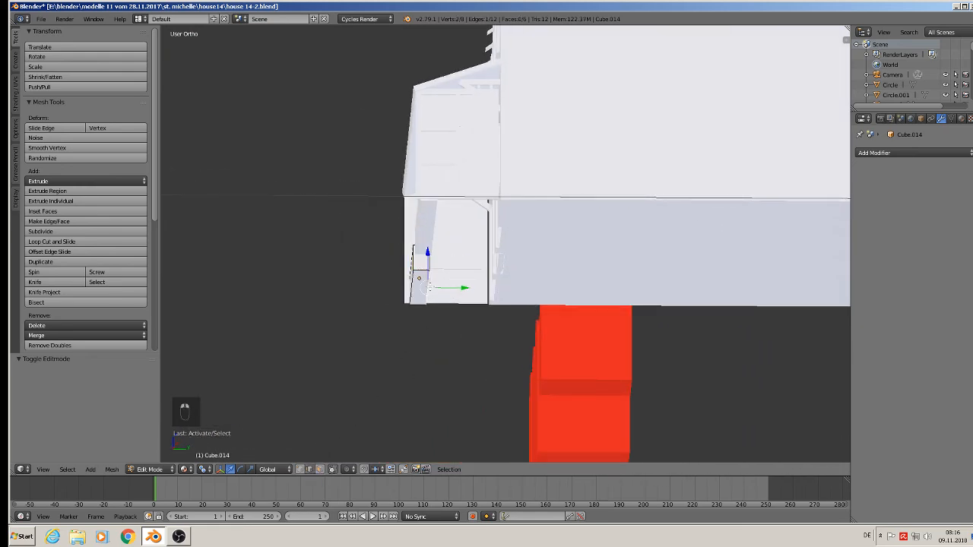
key("e")
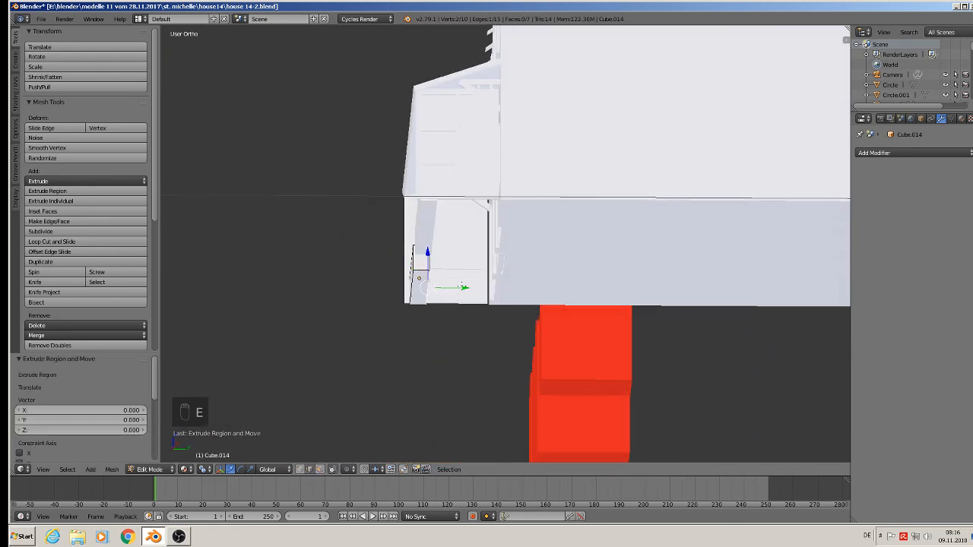
left_click(532, 297)
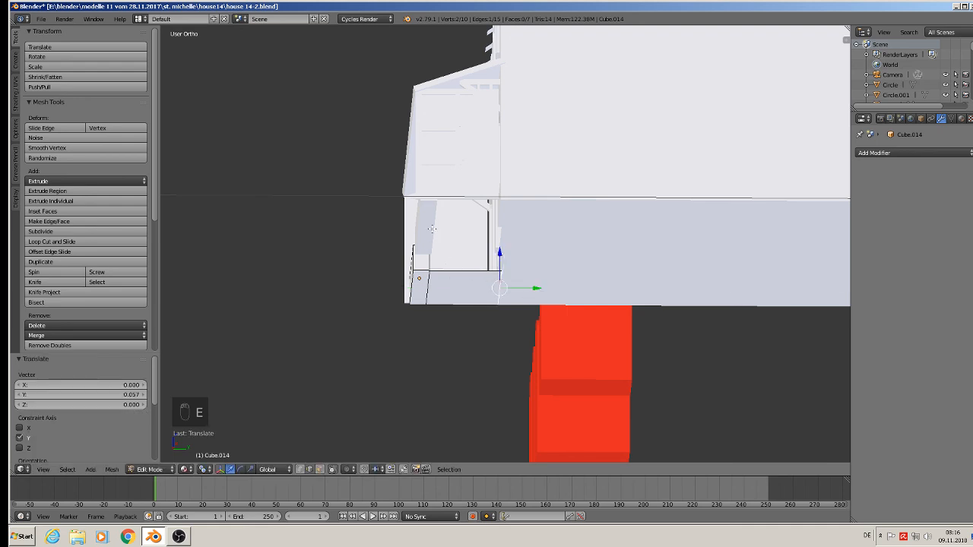
key("Tab")
Extrude the second block's lower rear long edge 0.053 along Y to the house wall, and select both blocks in object mode
left_click(431, 228)
key("Tab")
left_click(436, 223)
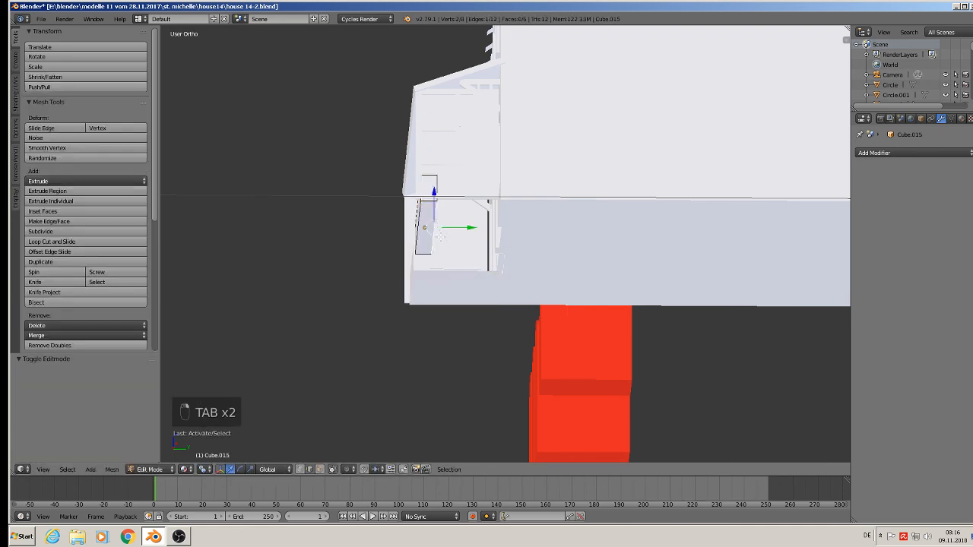
key("e")
right_click(461, 237)
left_click_drag(470, 227, 539, 235)
key("KP_1")
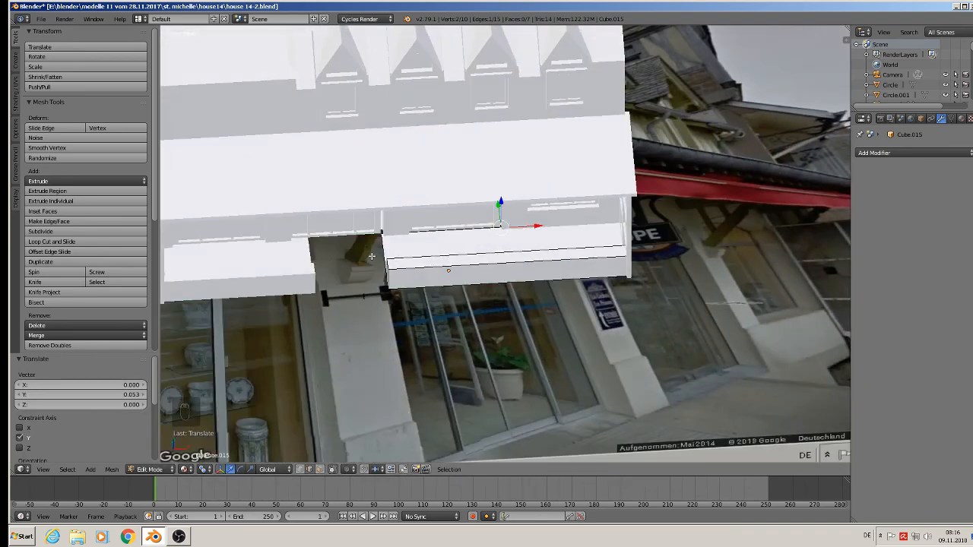
key("Tab")
right_click(281, 262)
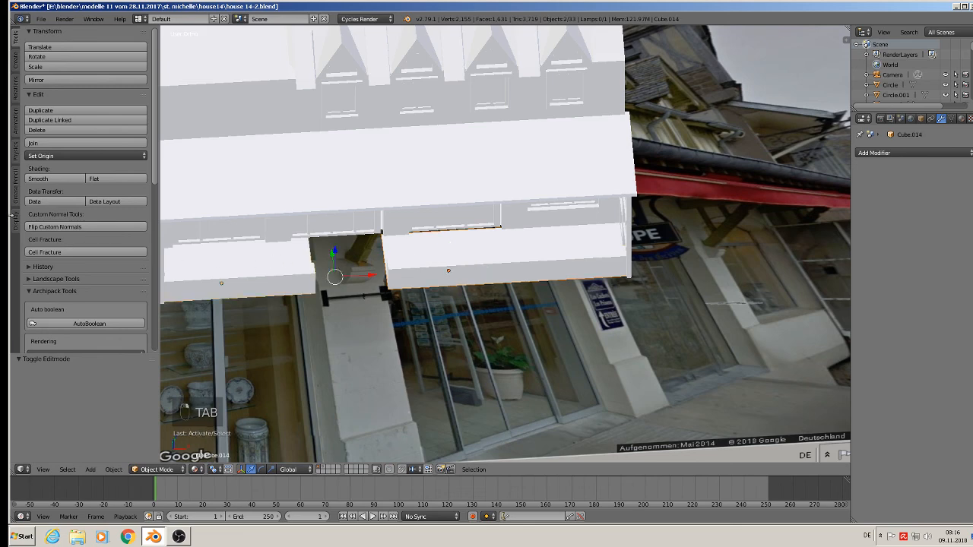
Fill the entrance gap between the two porch floors with a face spanning their facing side edges
key("Tab")
scroll(326, 257, "up", 3)
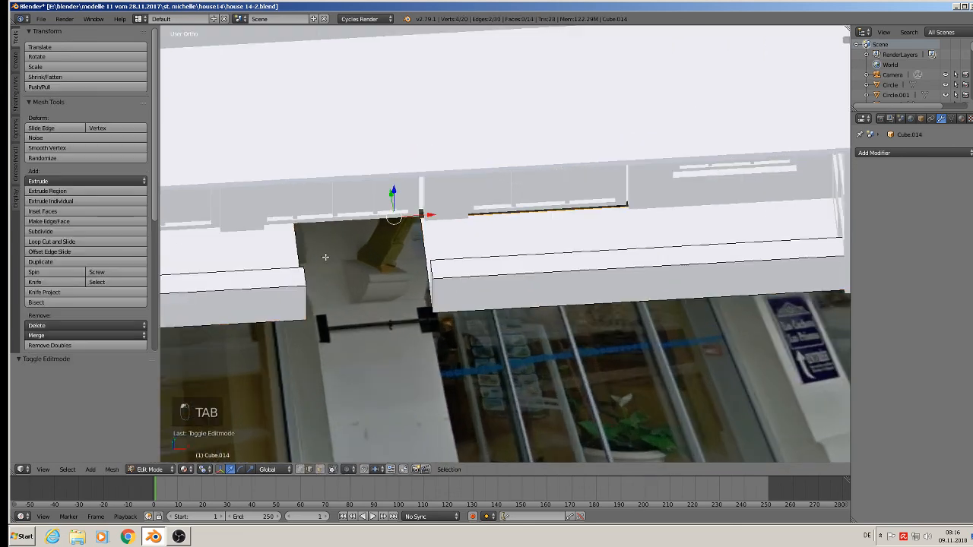
right_click(298, 250)
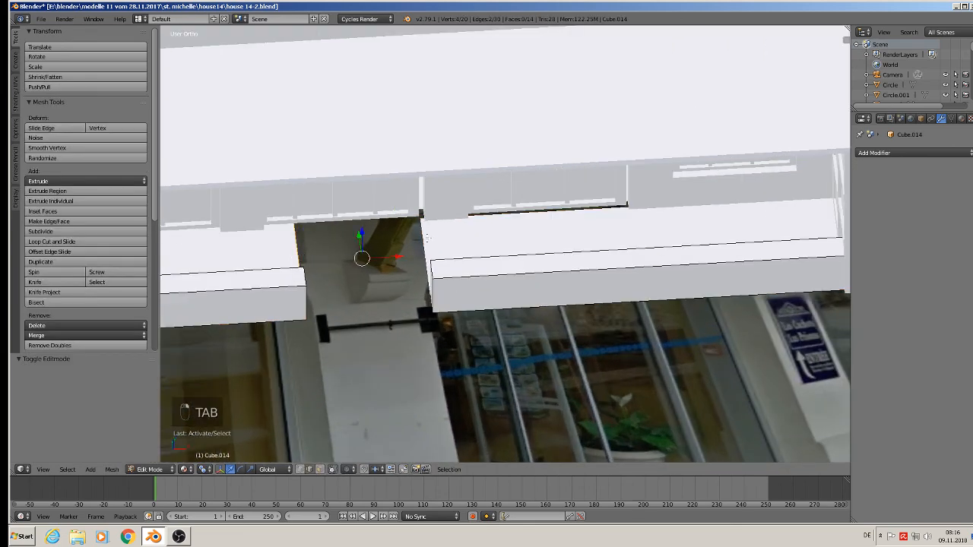
key("f")
key("a")
scroll(456, 302, "down", 3)
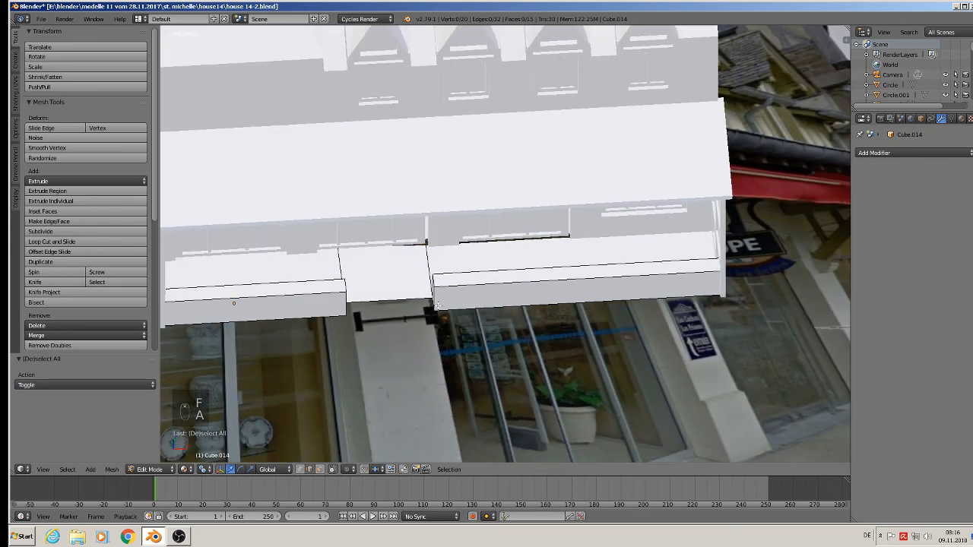
Move the rear edges of the second block's floor and the entrance floor 0.006 along Y to the house wall, and leave edit mode
key("Tab")
scroll(514, 285, "up", 2)
middle_click_drag(514, 284, 541, 266)
key("Tab")
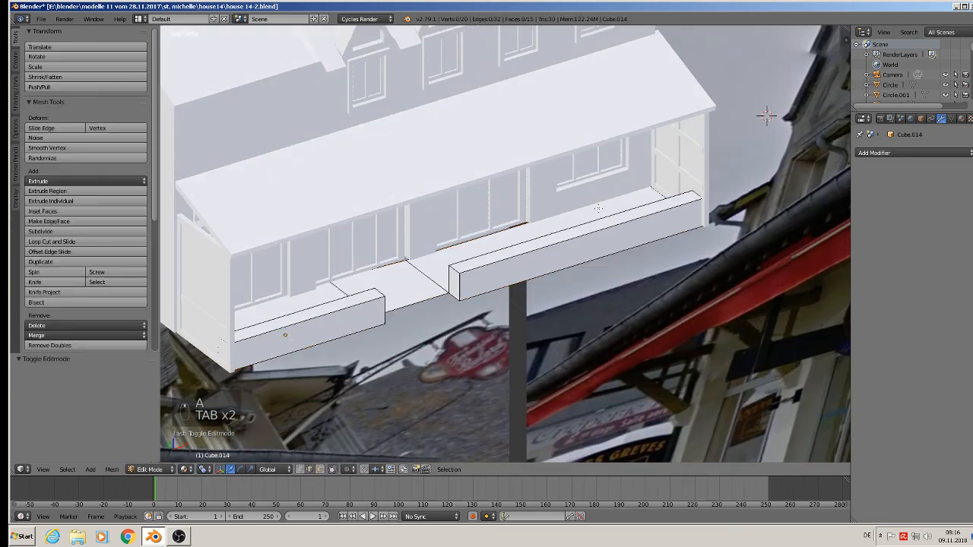
scroll(601, 214, "up", 2)
middle_click_drag(600, 214, 612, 219)
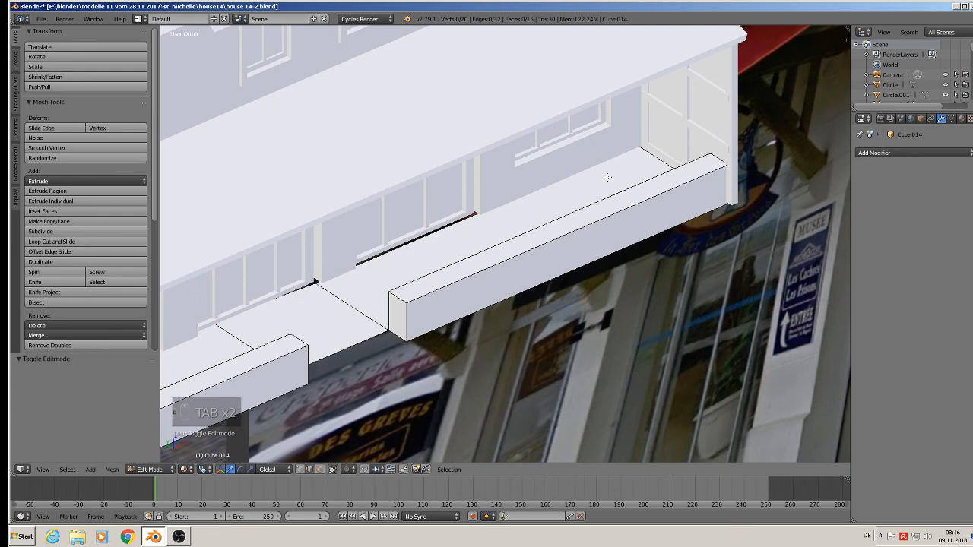
right_click(386, 250)
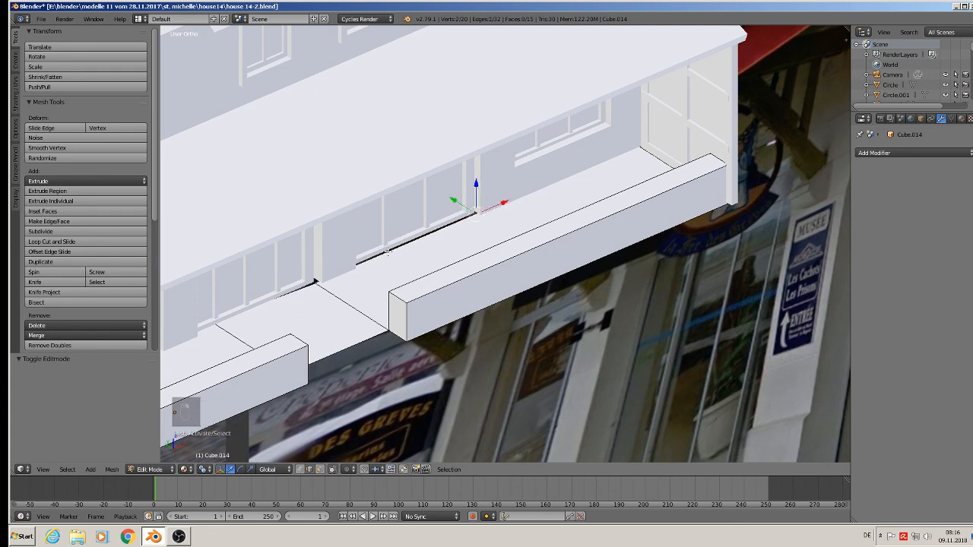
right_click(301, 291, "shift")
scroll(258, 312, "down", 2)
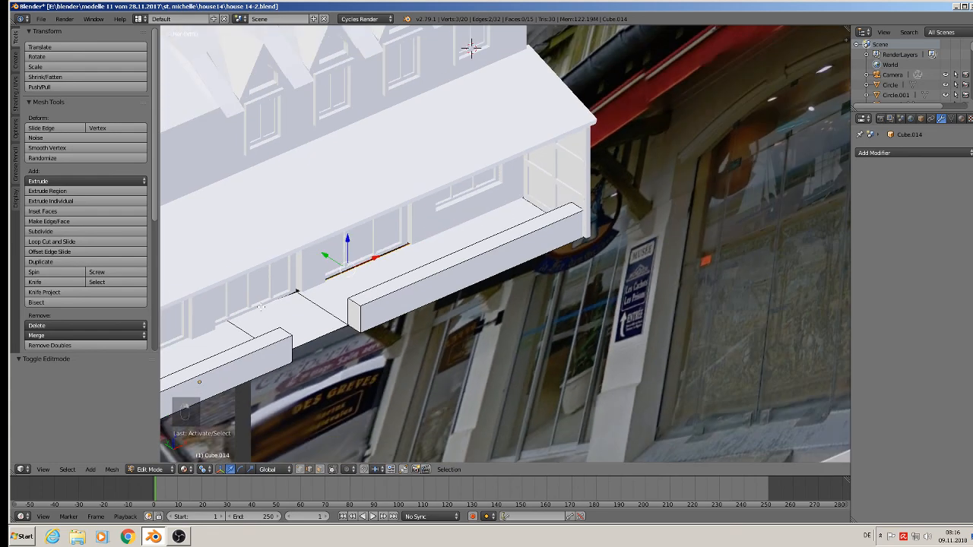
left_click_drag(326, 257, 319, 254)
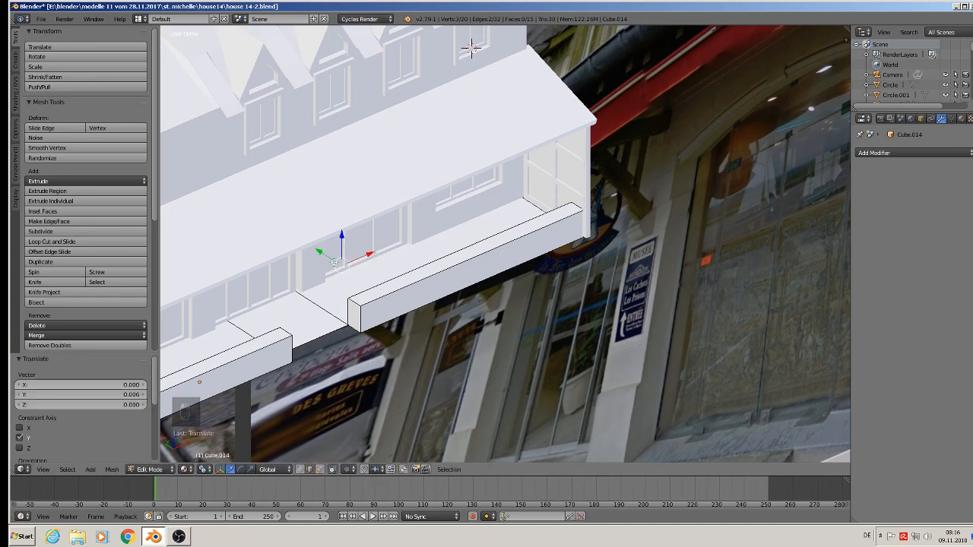
key("Tab")
Examine the house model's front and side against the street-view reference photos
scroll(365, 298, "down", 2)
middle_click_drag(297, 305, 424, 307)
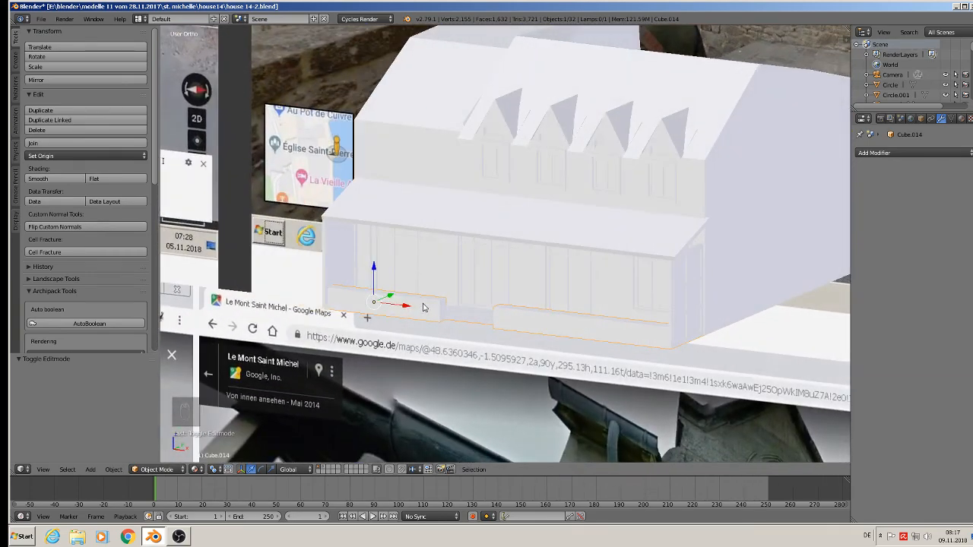
middle_click_drag(439, 112, 582, 354, "shift")
scroll(506, 245, "down", 2)
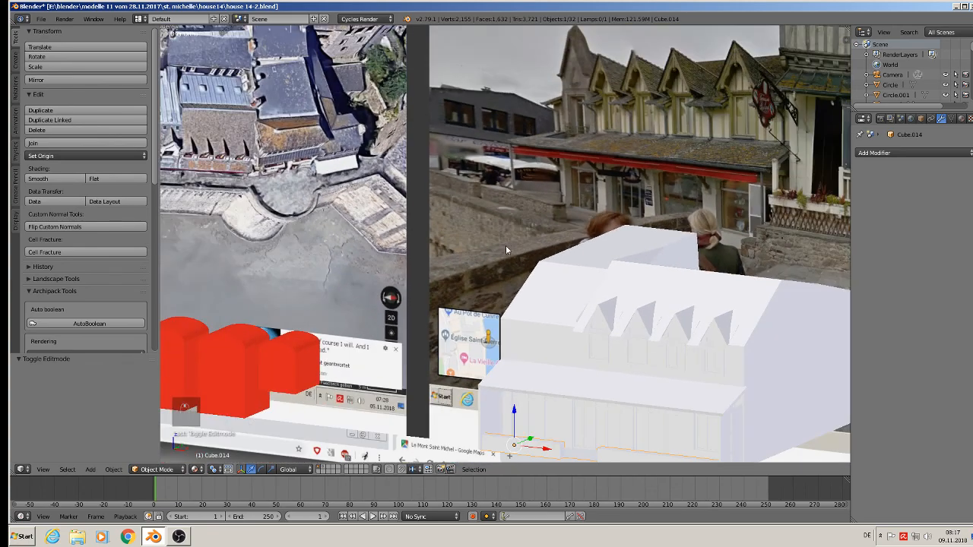
scroll(561, 133, "up", 2)
scroll(586, 106, "down", 2)
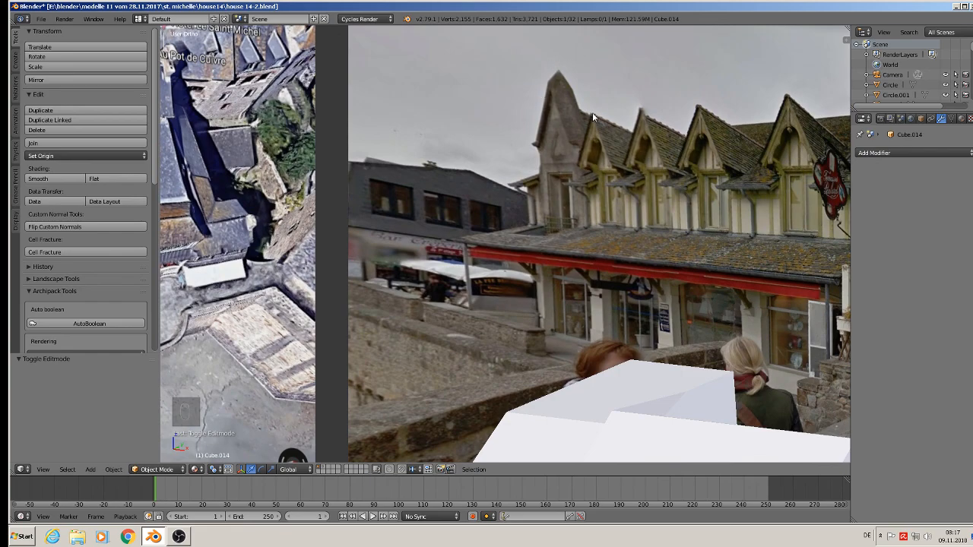
scroll(626, 266, "down", 3)
scroll(392, 146, "up", 2)
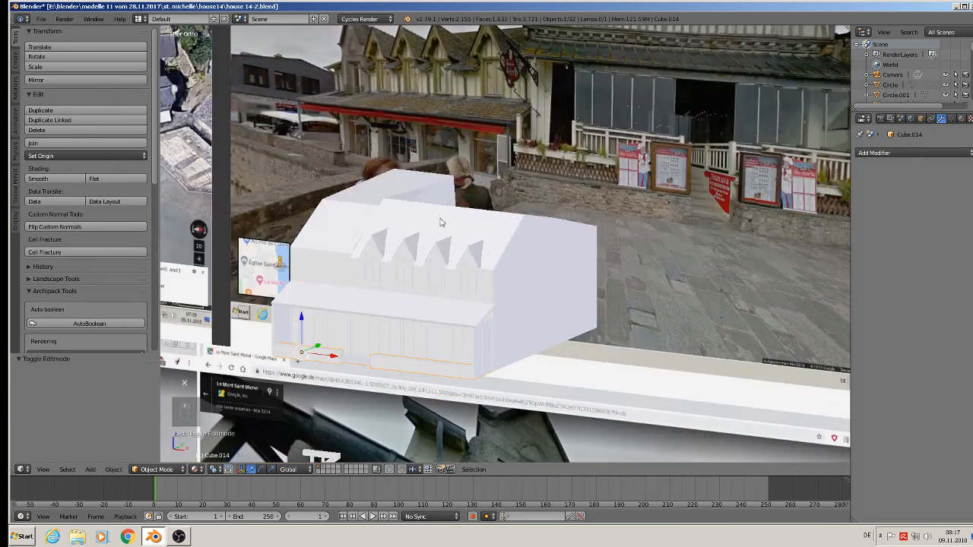
scroll(453, 266, "down", 2)
scroll(456, 273, "up", 1)
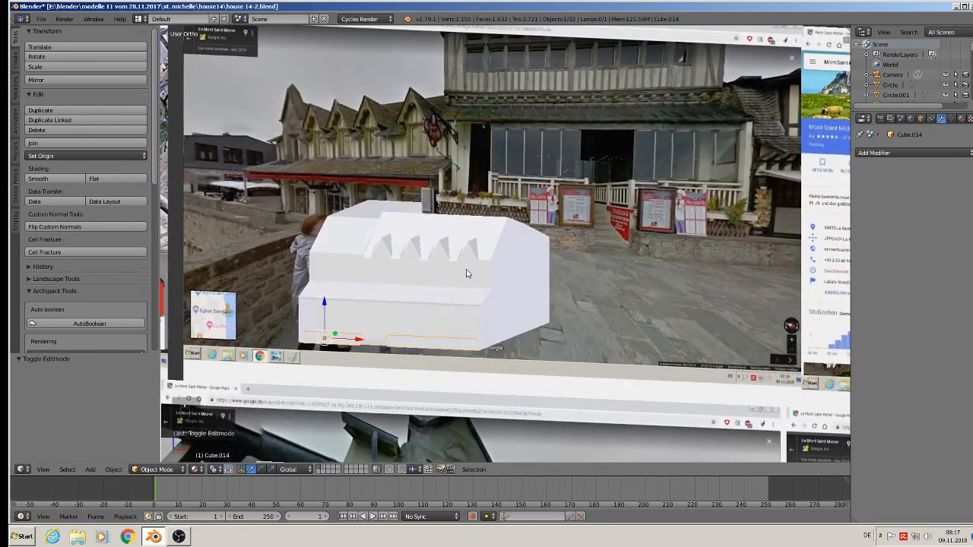
scroll(362, 268, "up", 5)
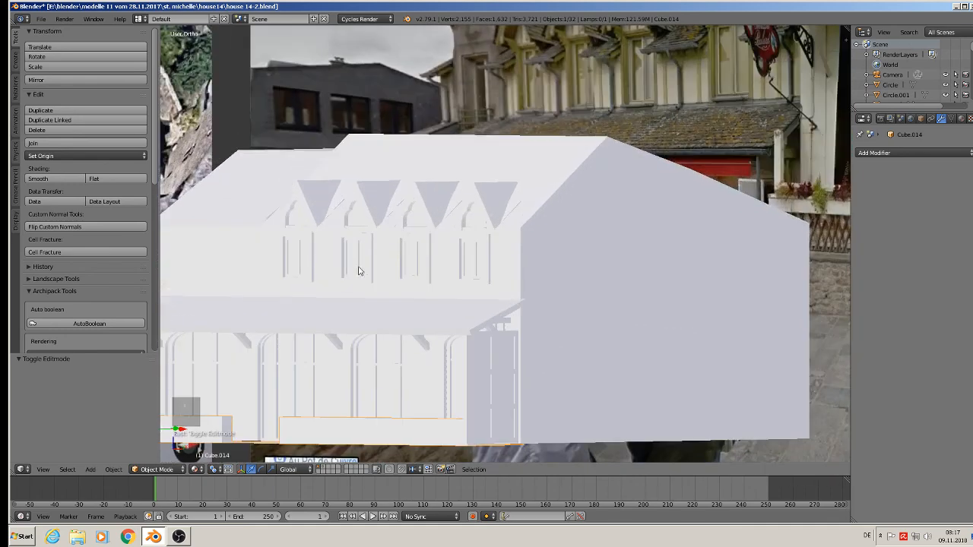